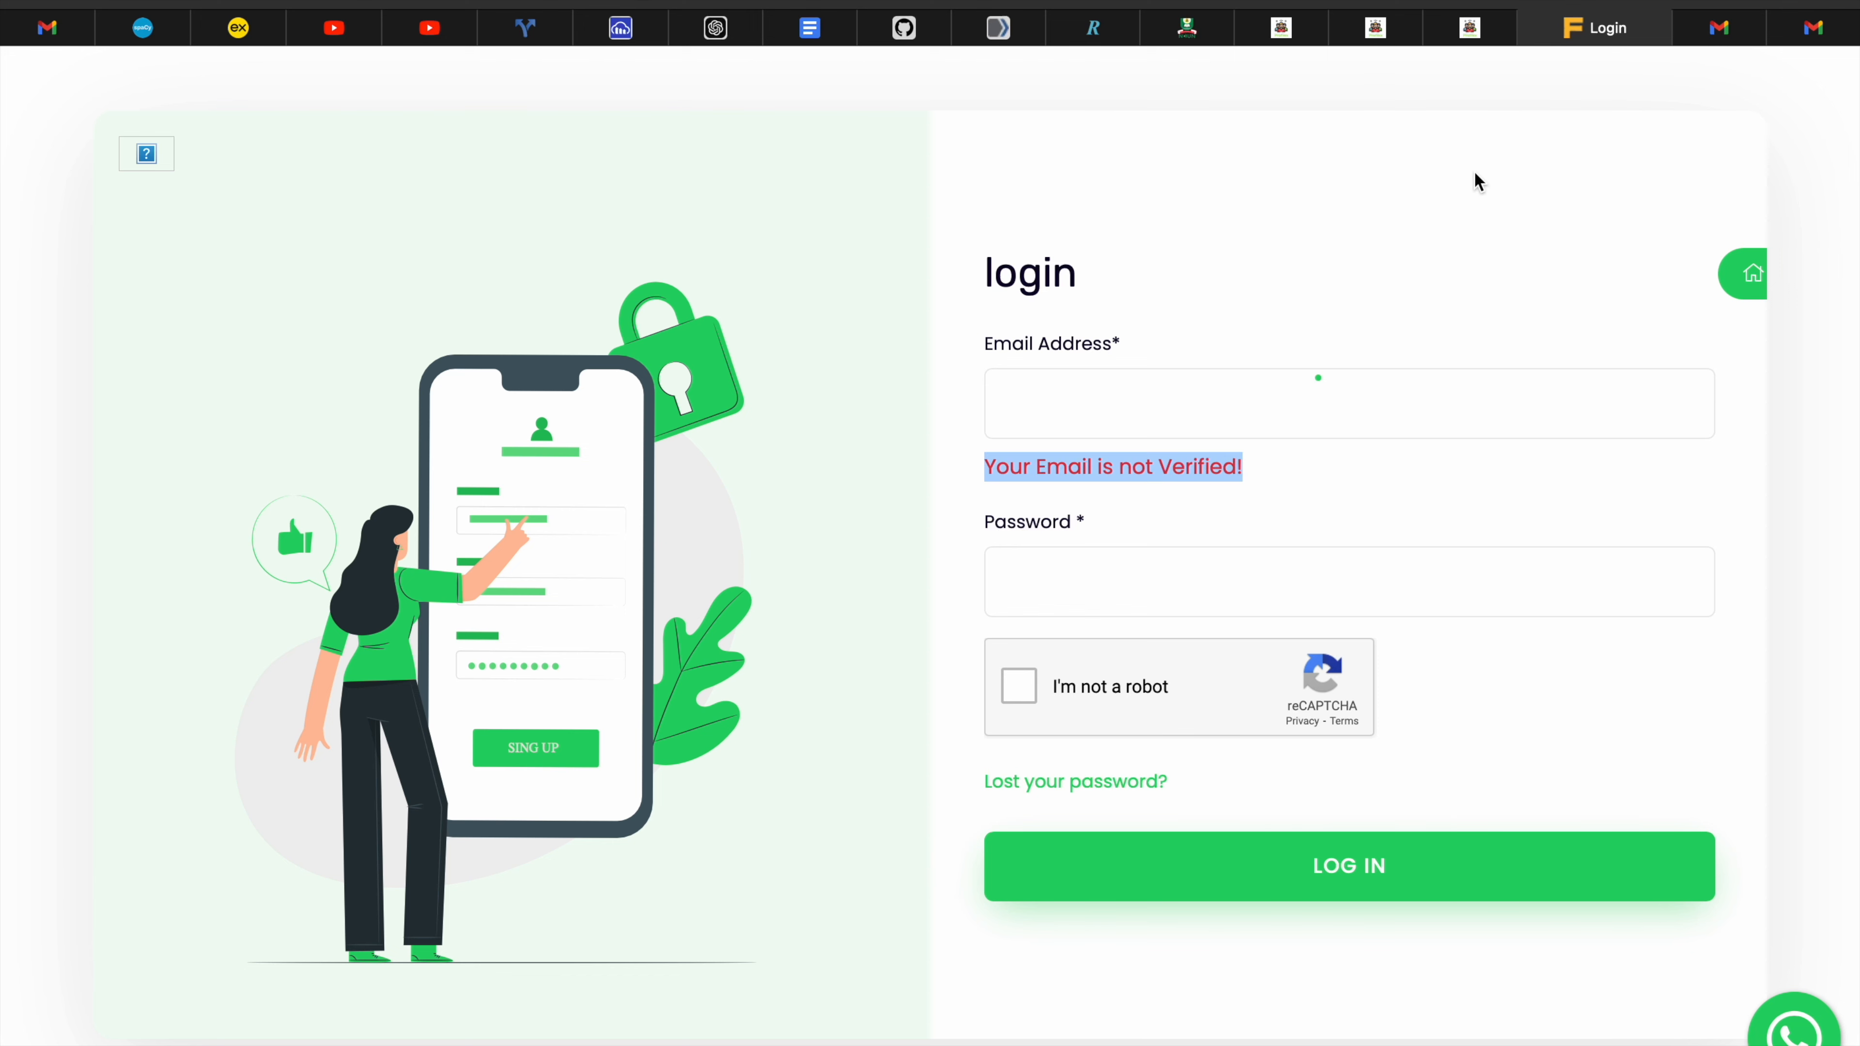
Switch to the Gmail inbox that received the registration mail, refresh it, and verify the account through Storevix's "Verify Your Email" message
click(1728, 31)
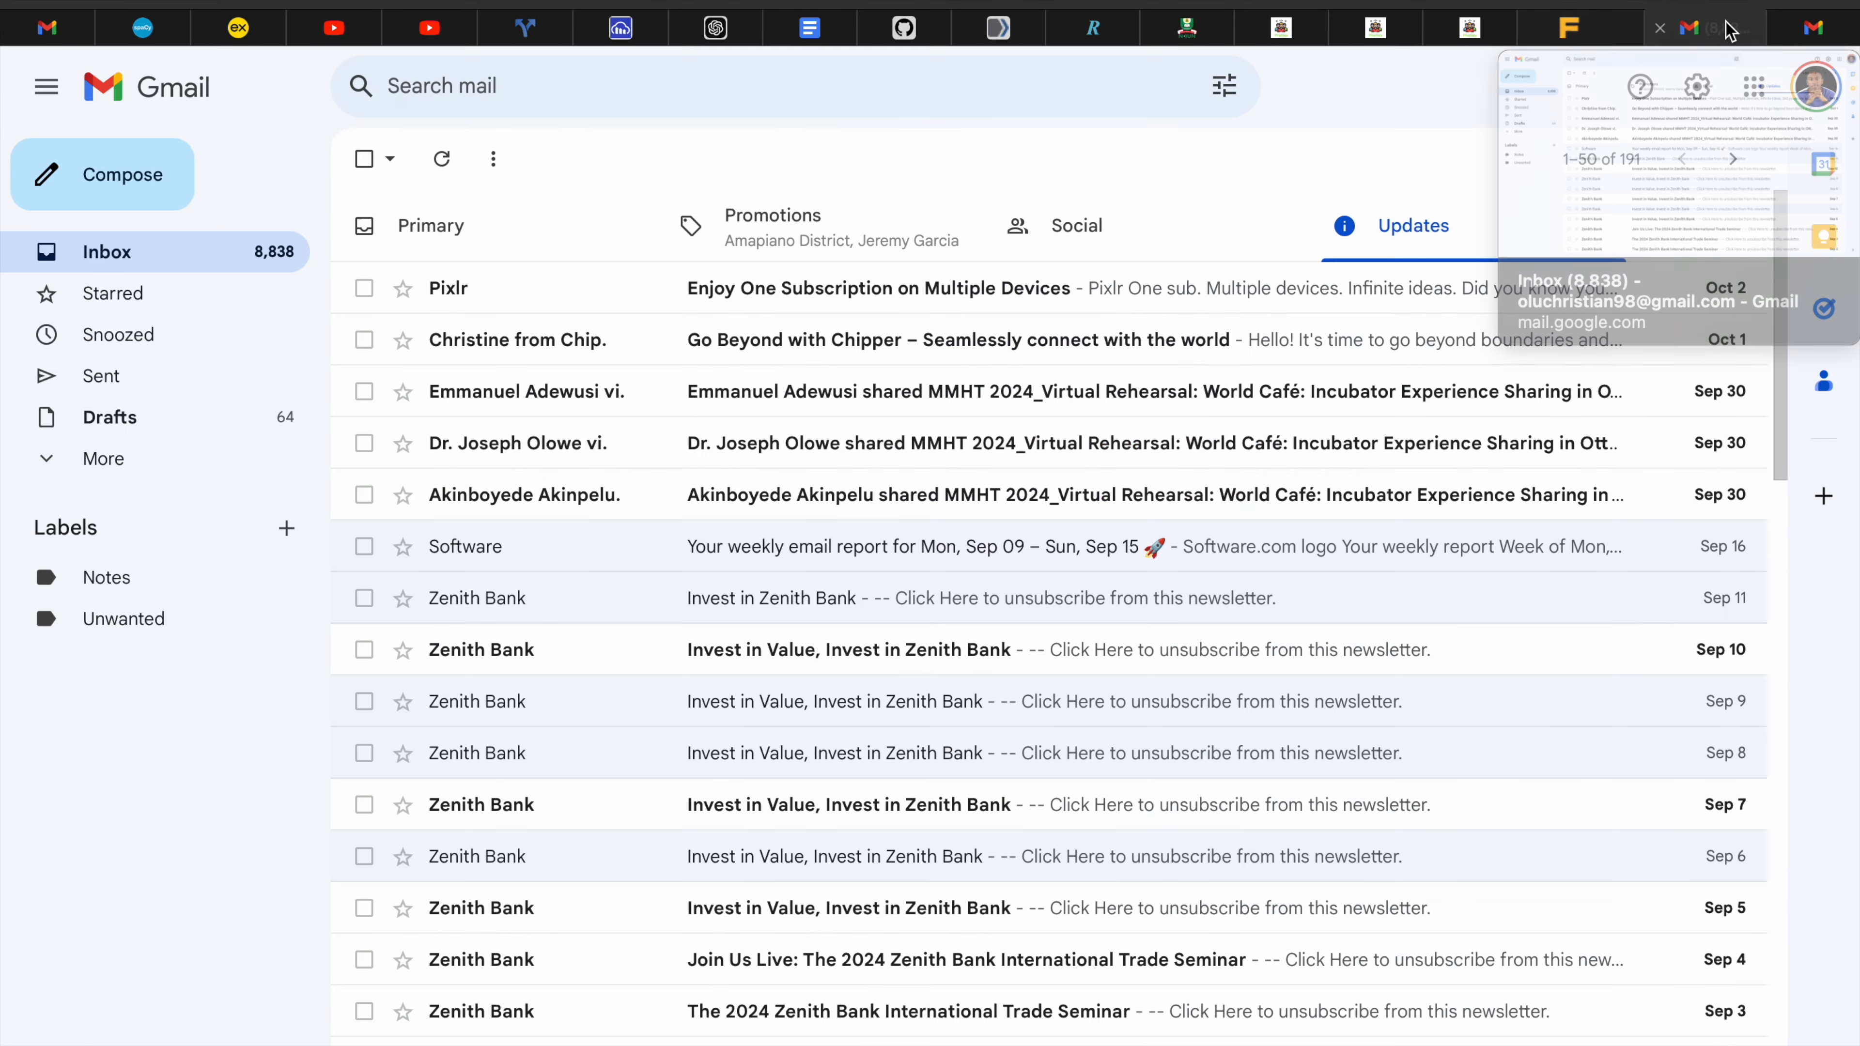
click(1787, 22)
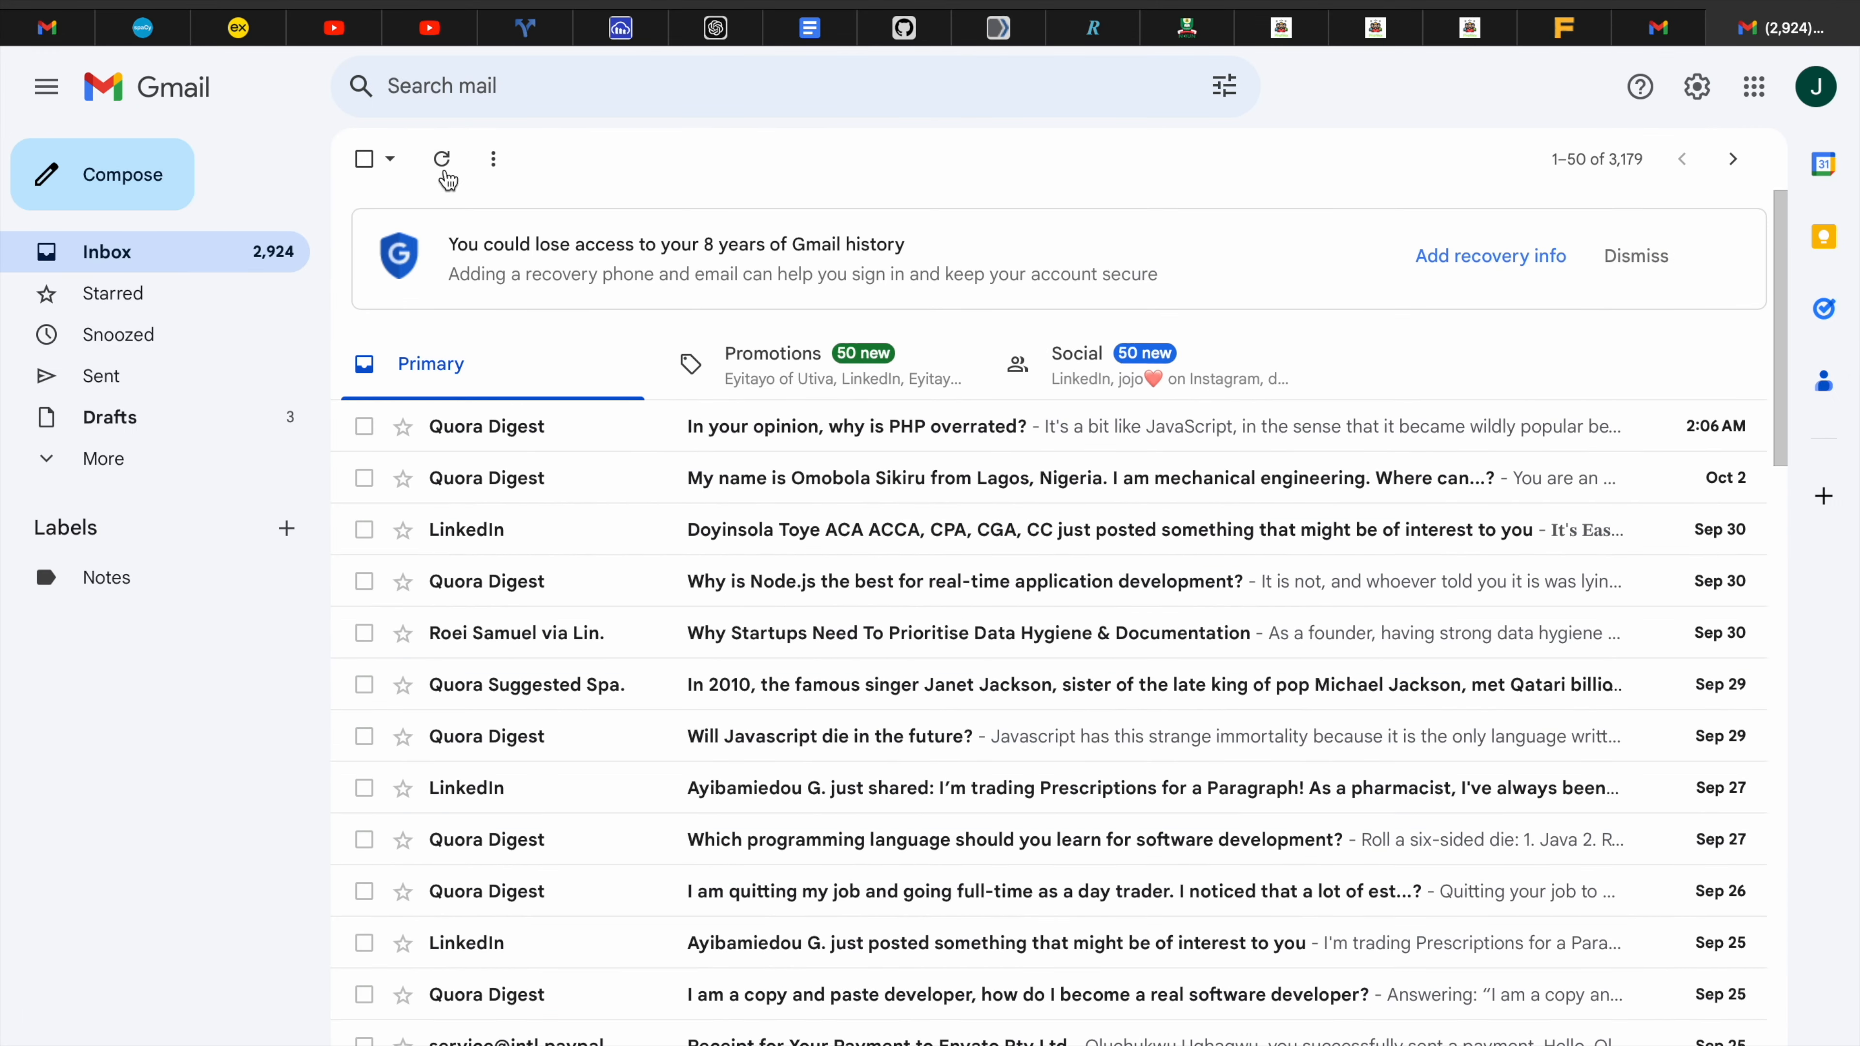
click(443, 175)
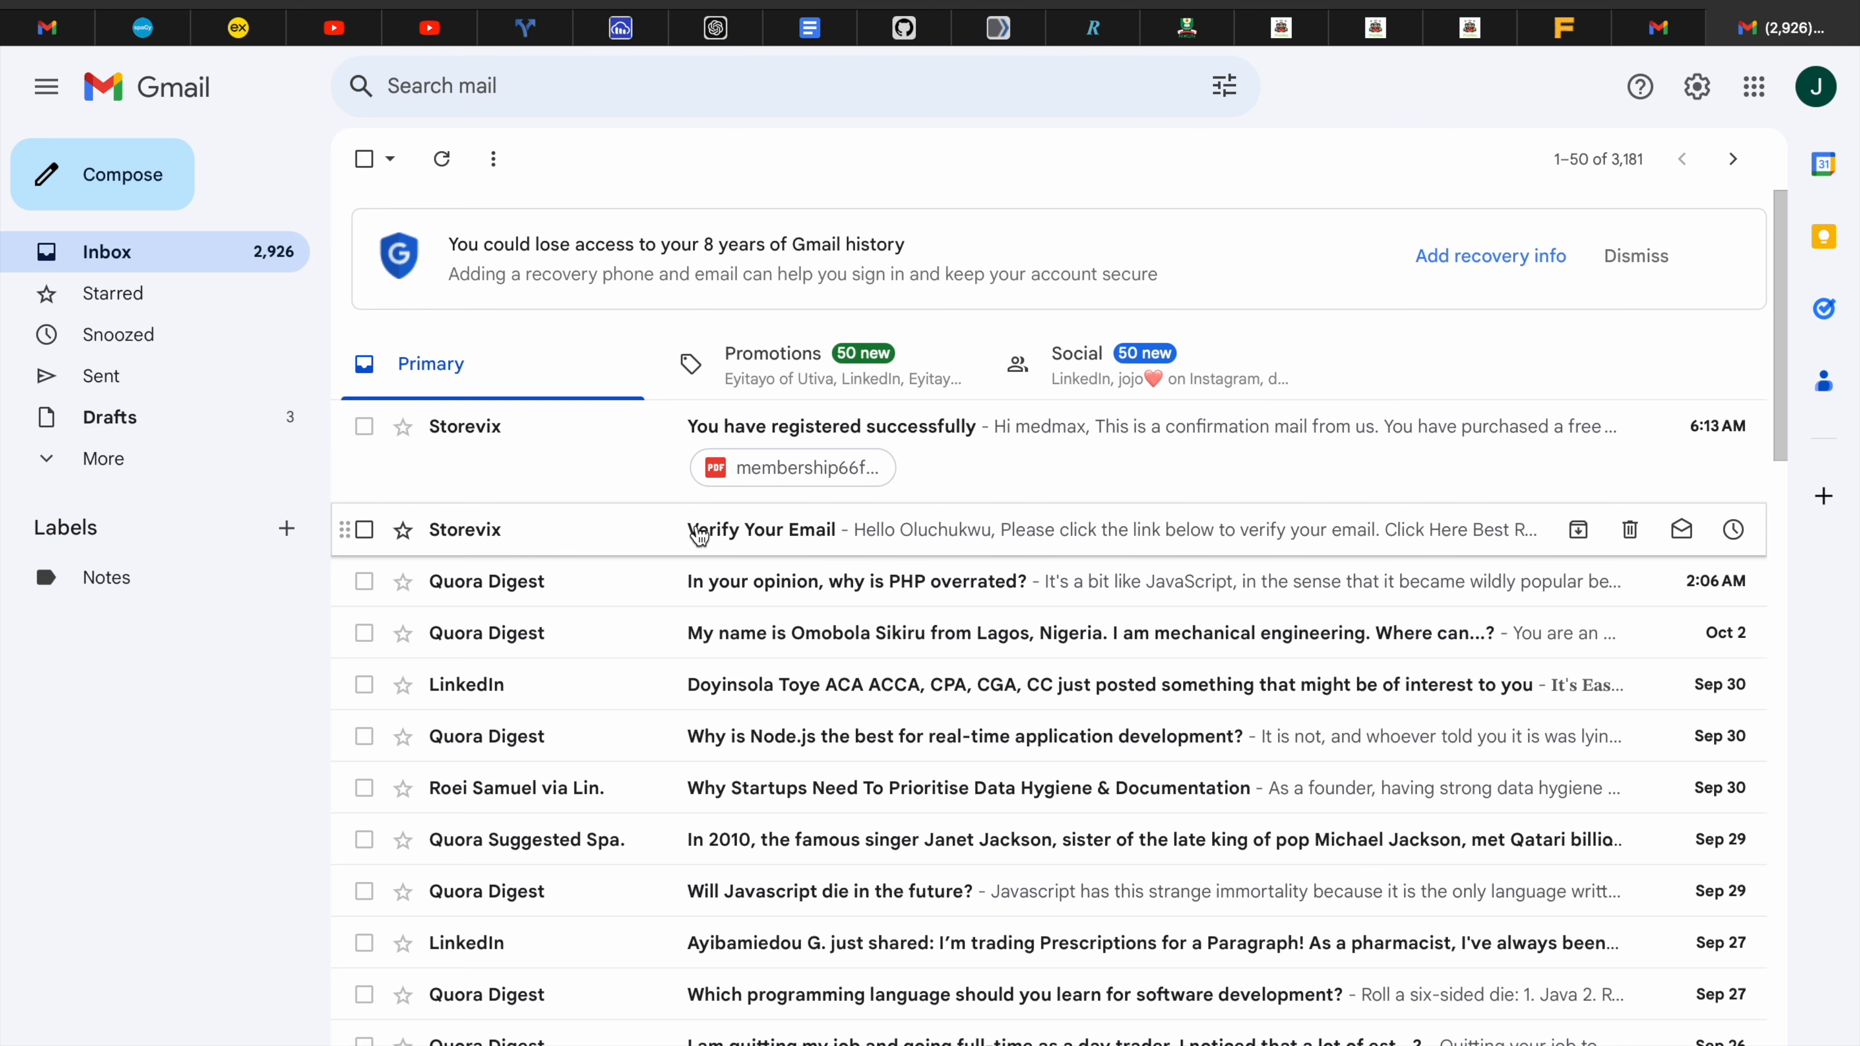
click(781, 531)
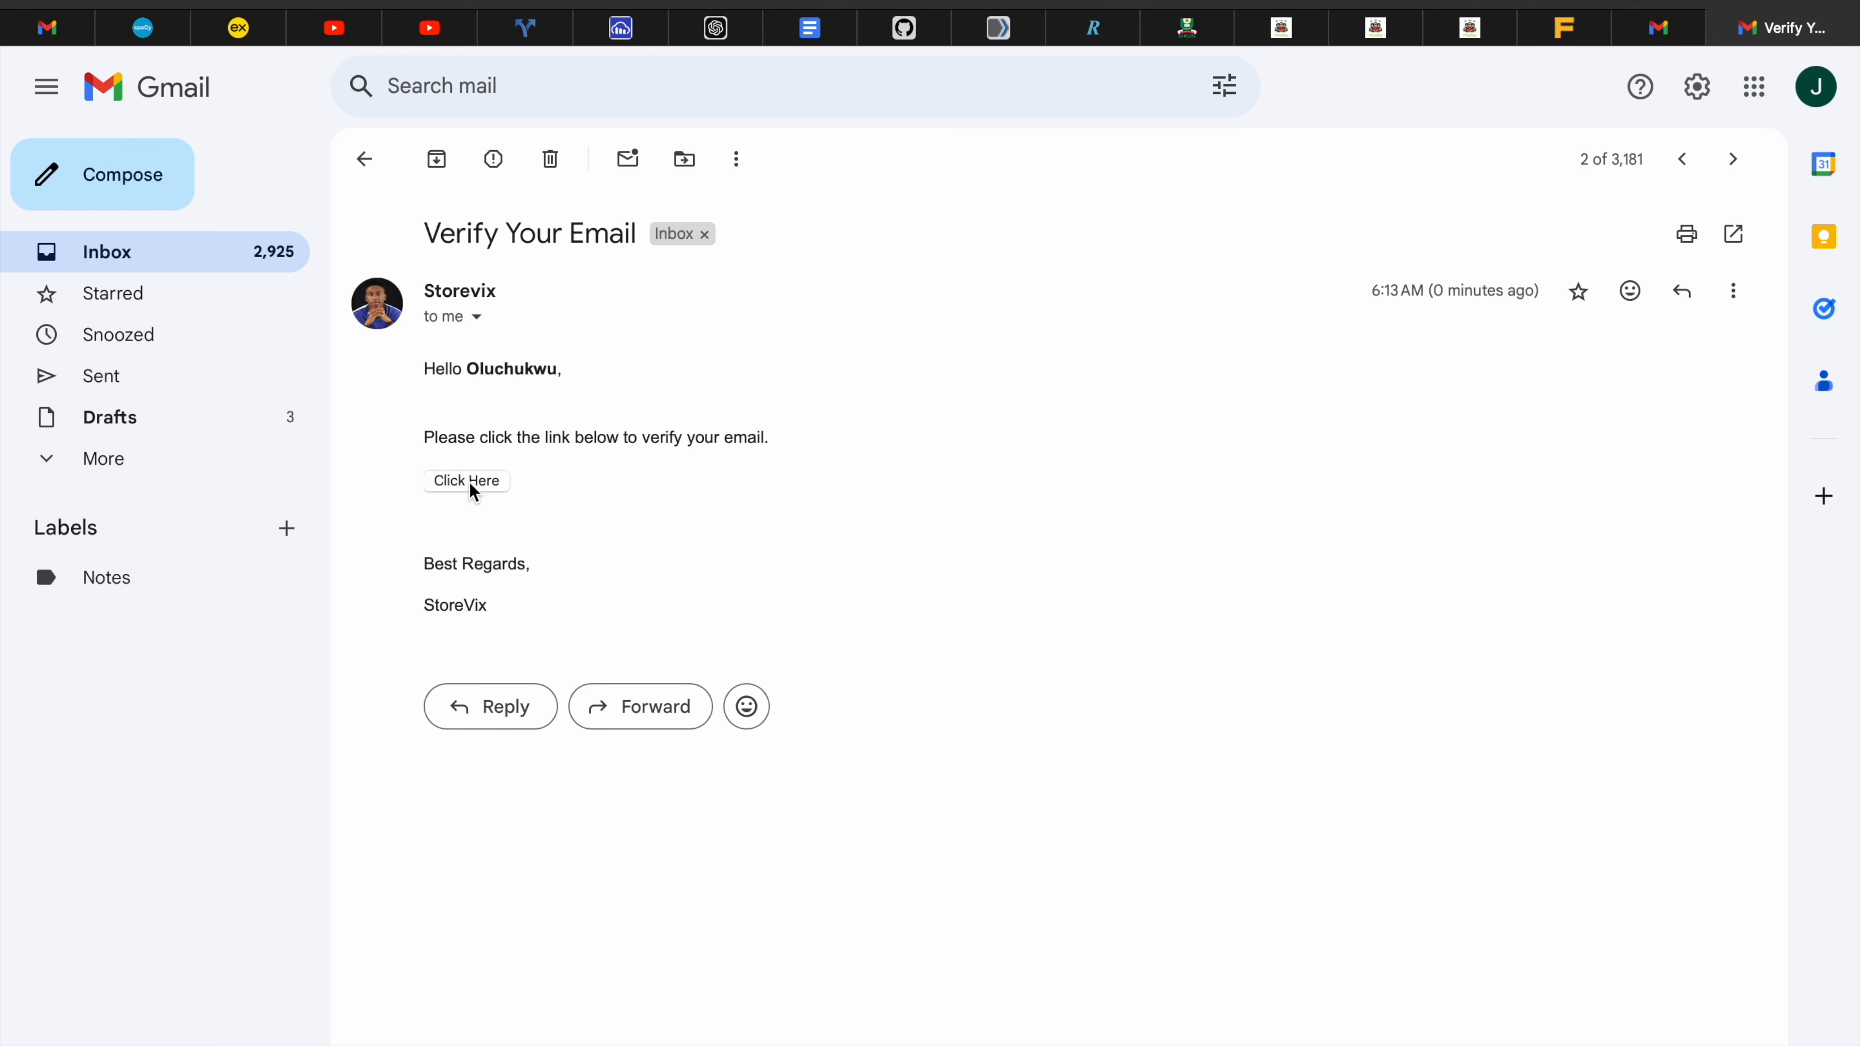
click(470, 485)
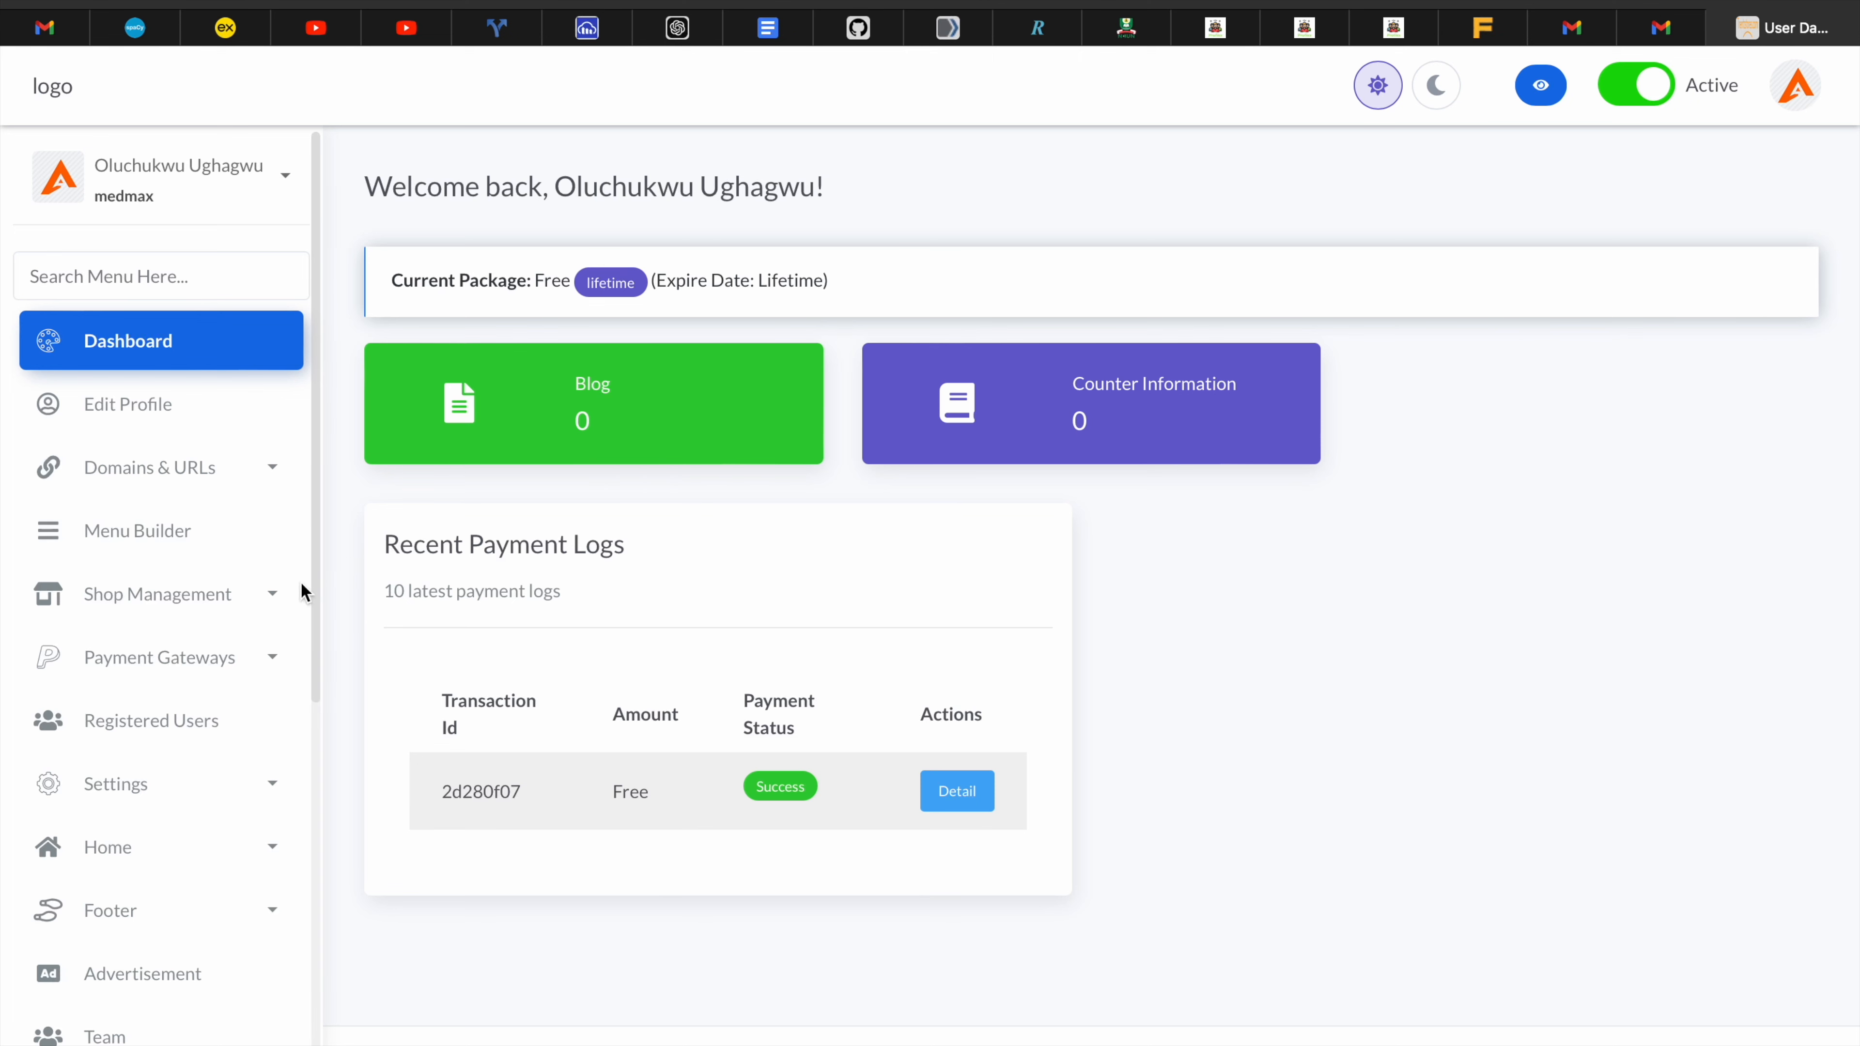
Set the website's home page theme to Theme Eight in the theme settings and save the update
scroll(146, 715, down, 2)
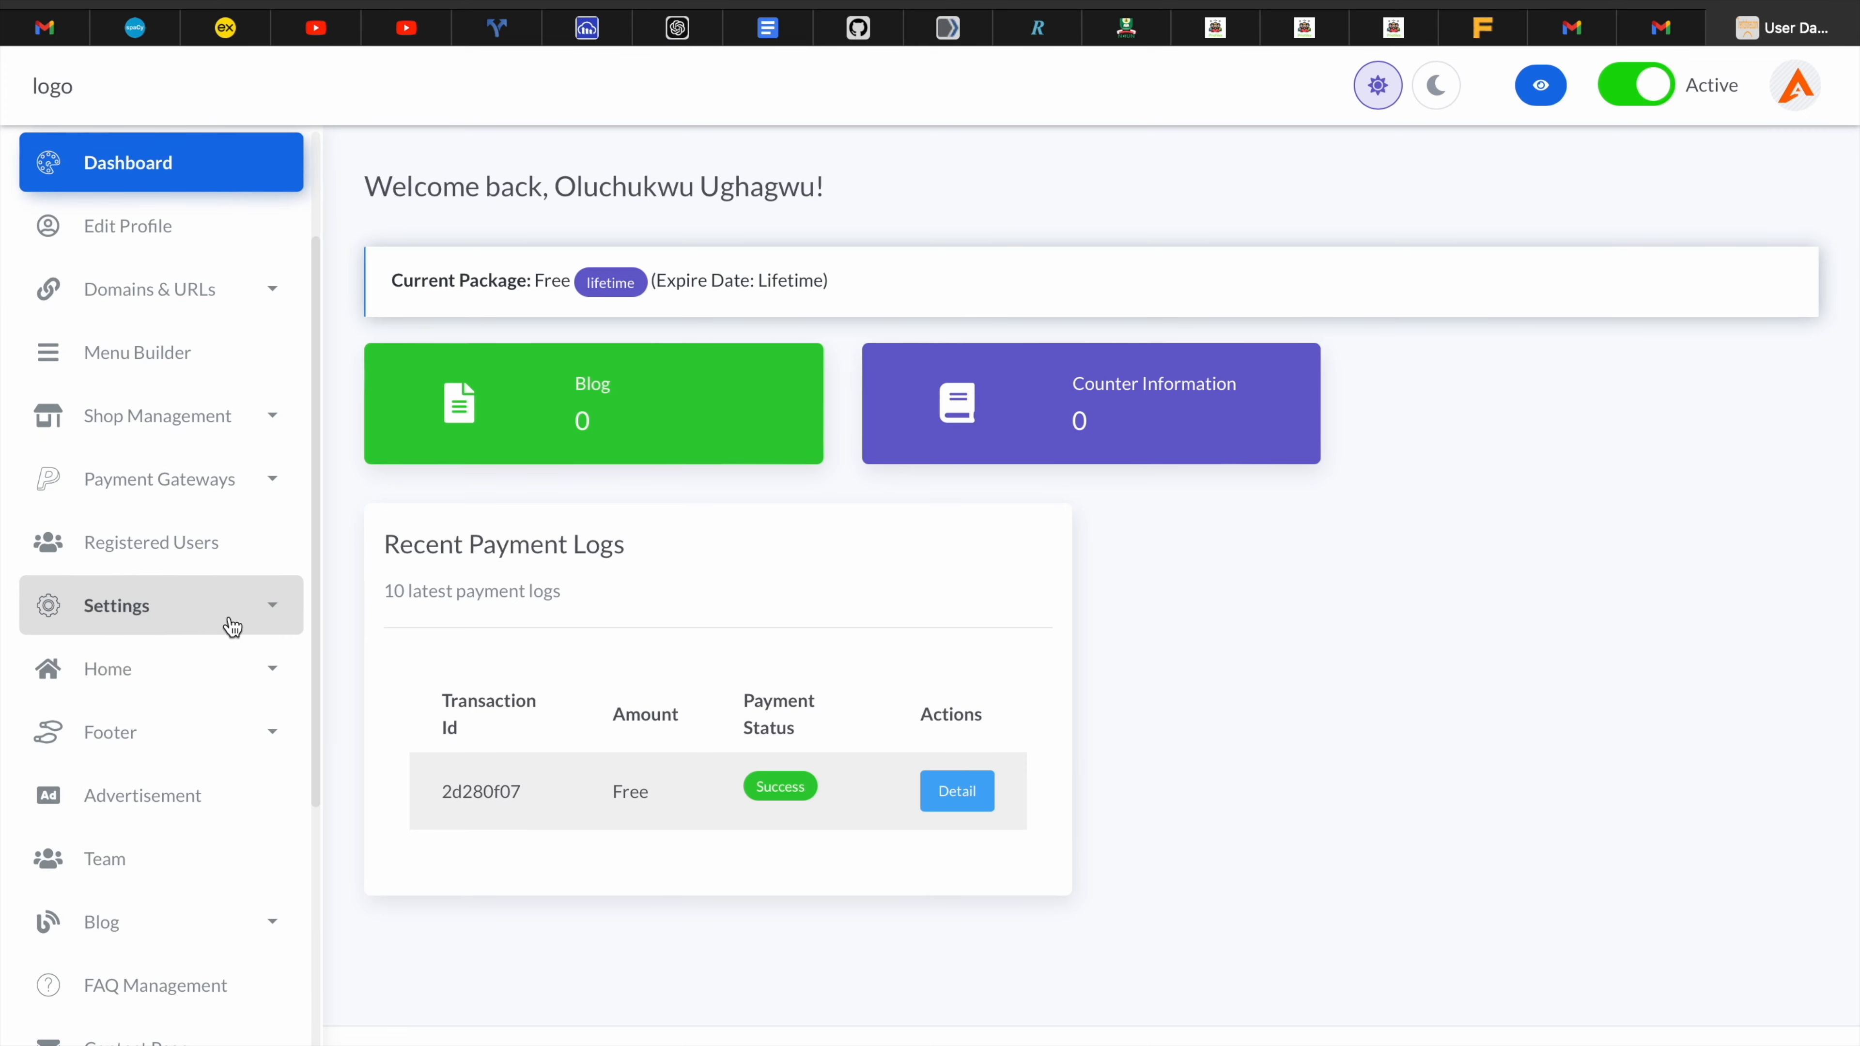
click(231, 622)
click(150, 677)
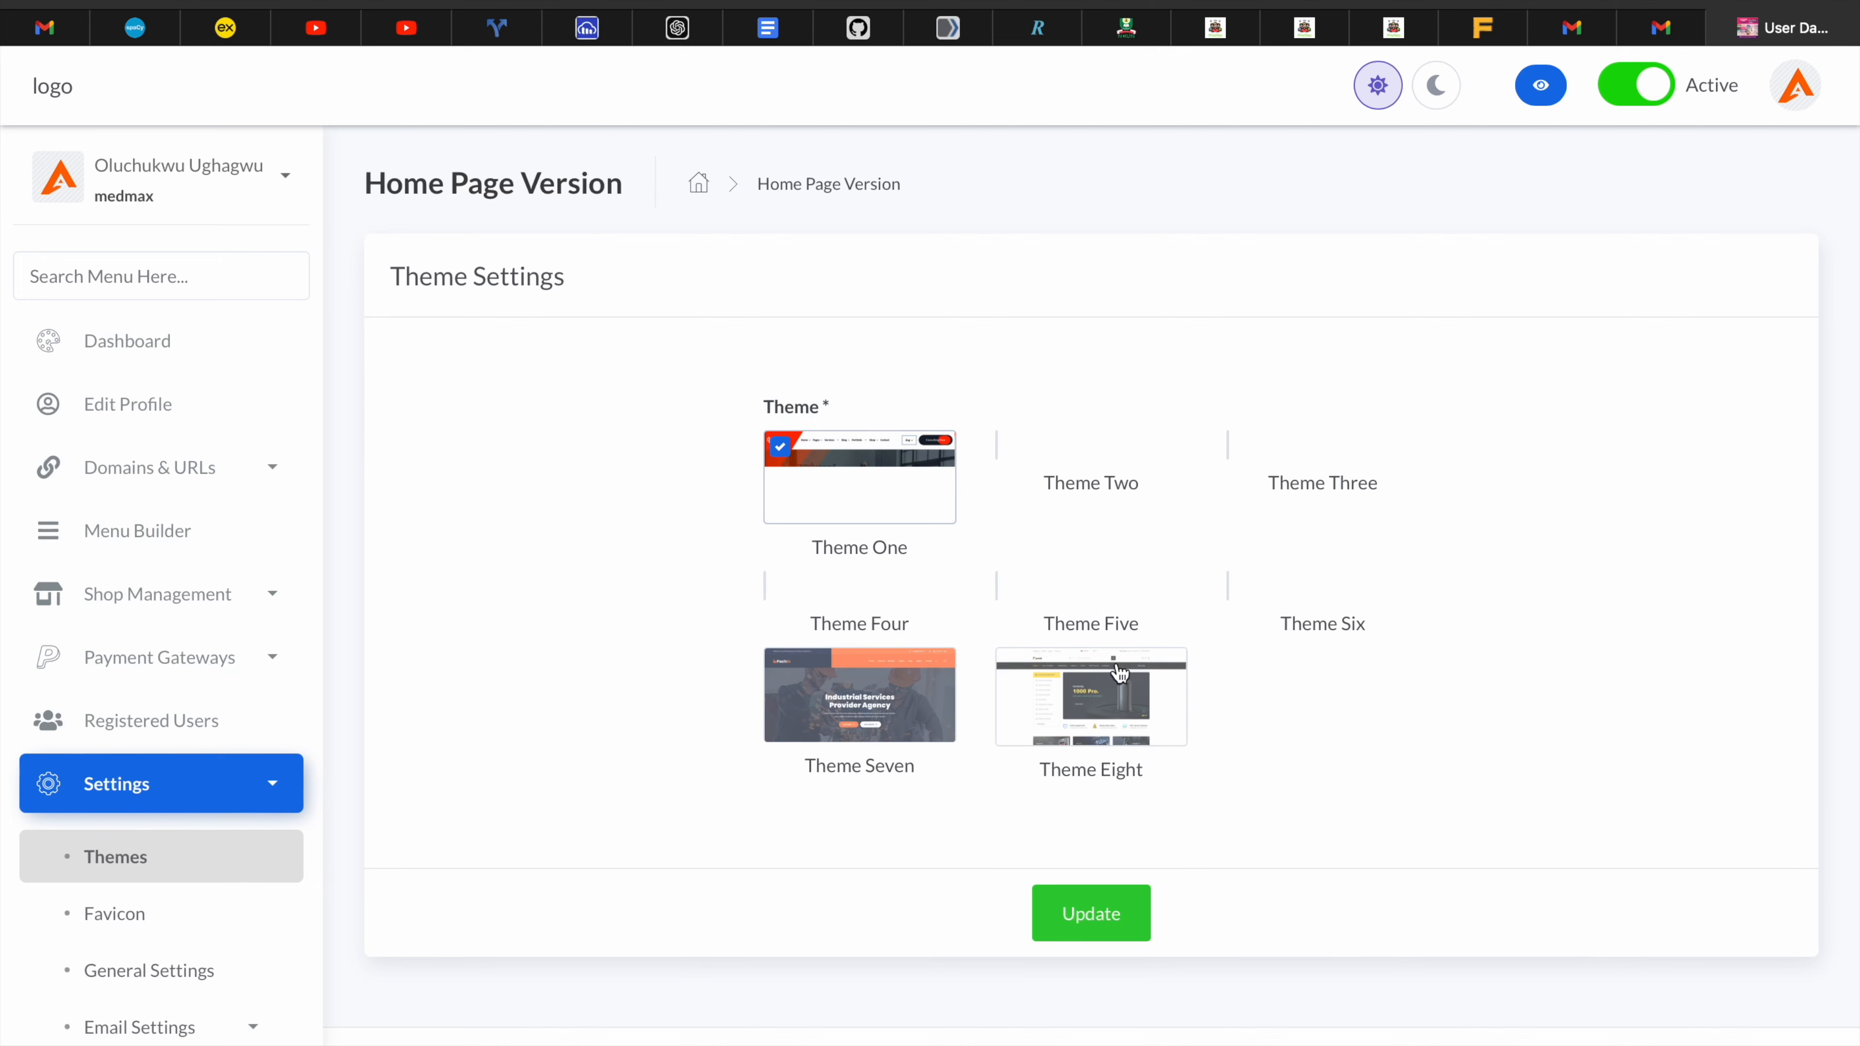
click(1070, 770)
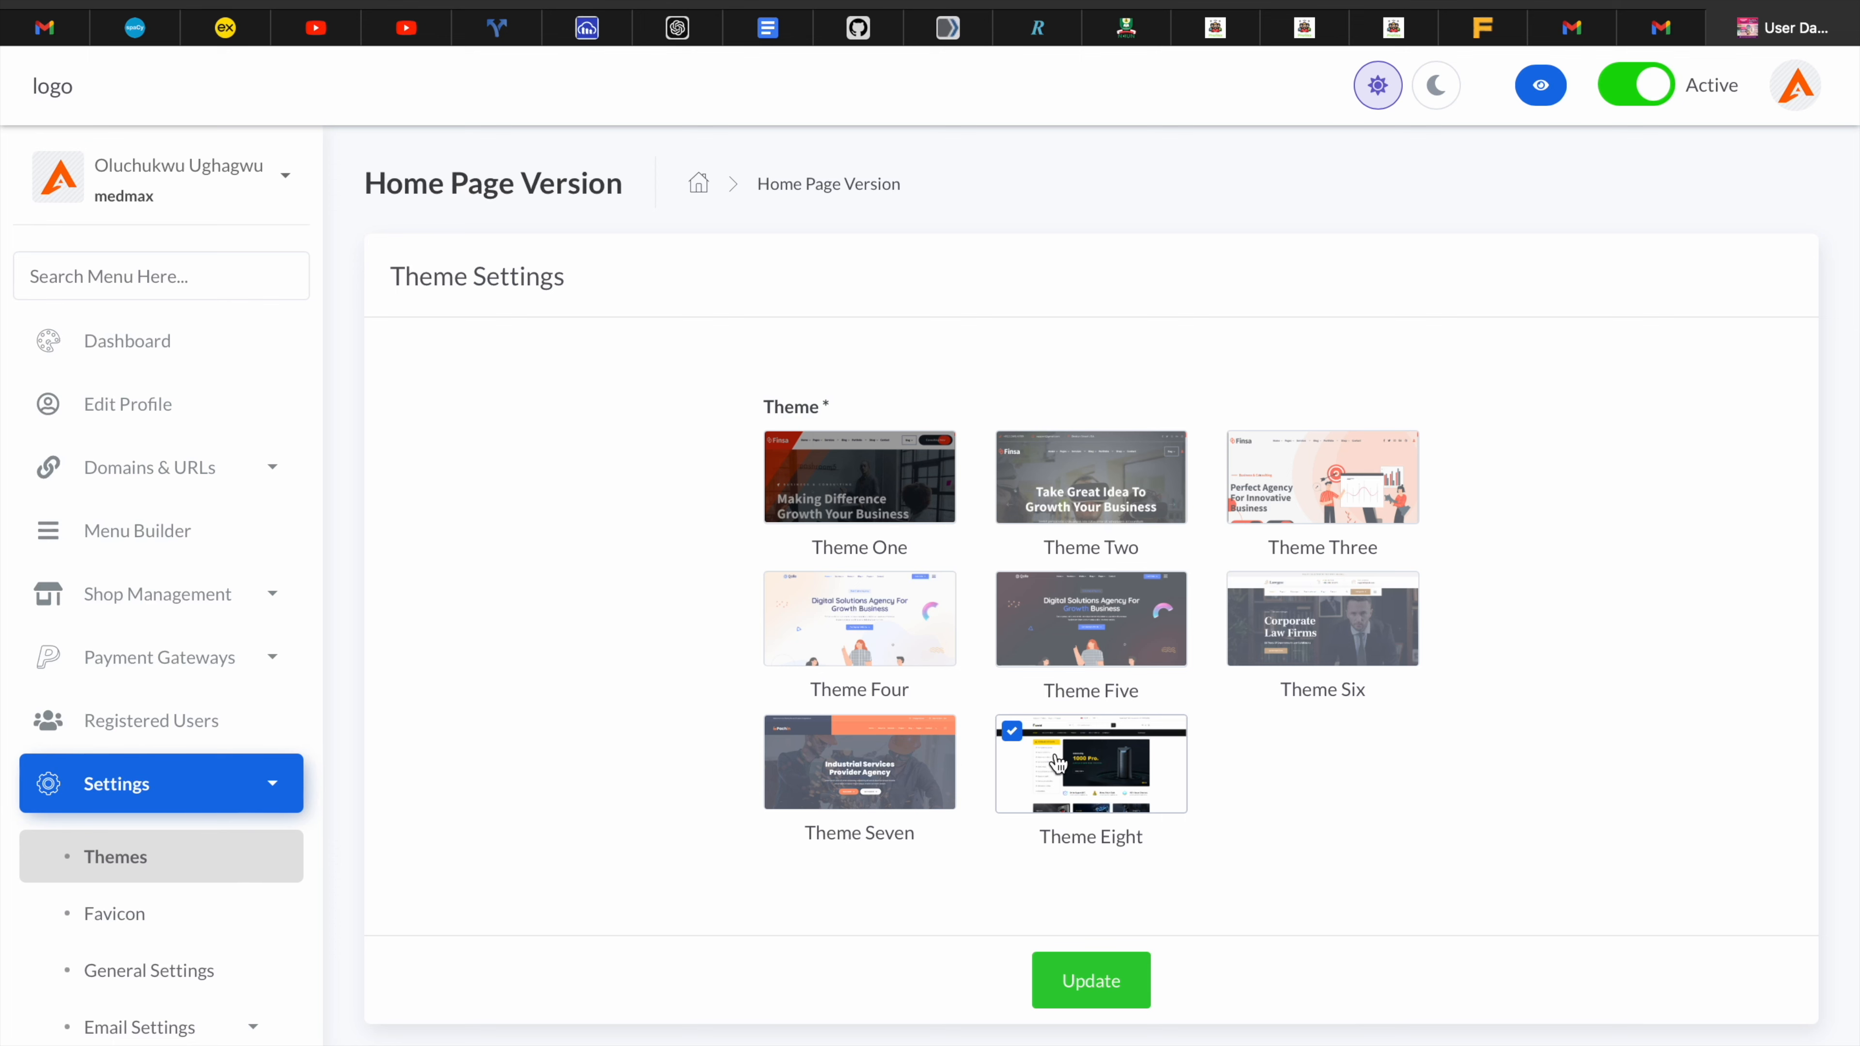
click(1088, 985)
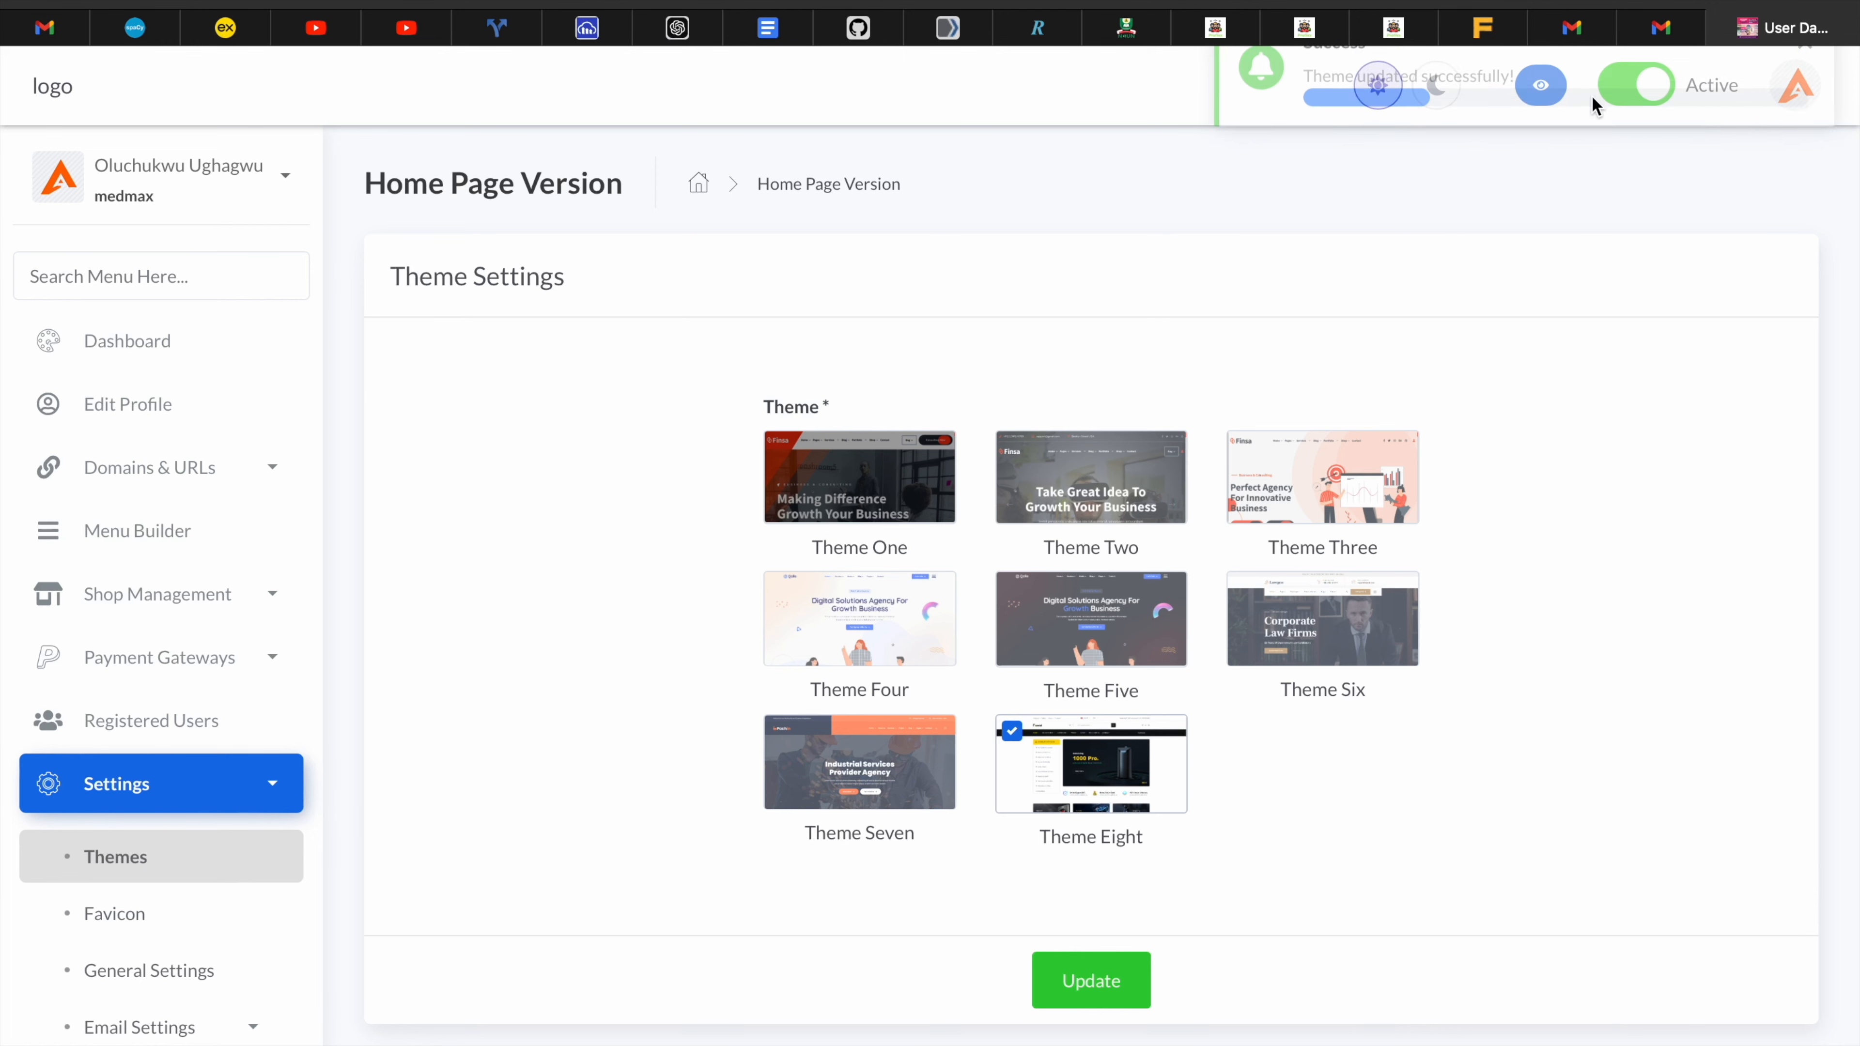
Preview the live website and examine its home page from the header and banner down to the product sections
click(1539, 90)
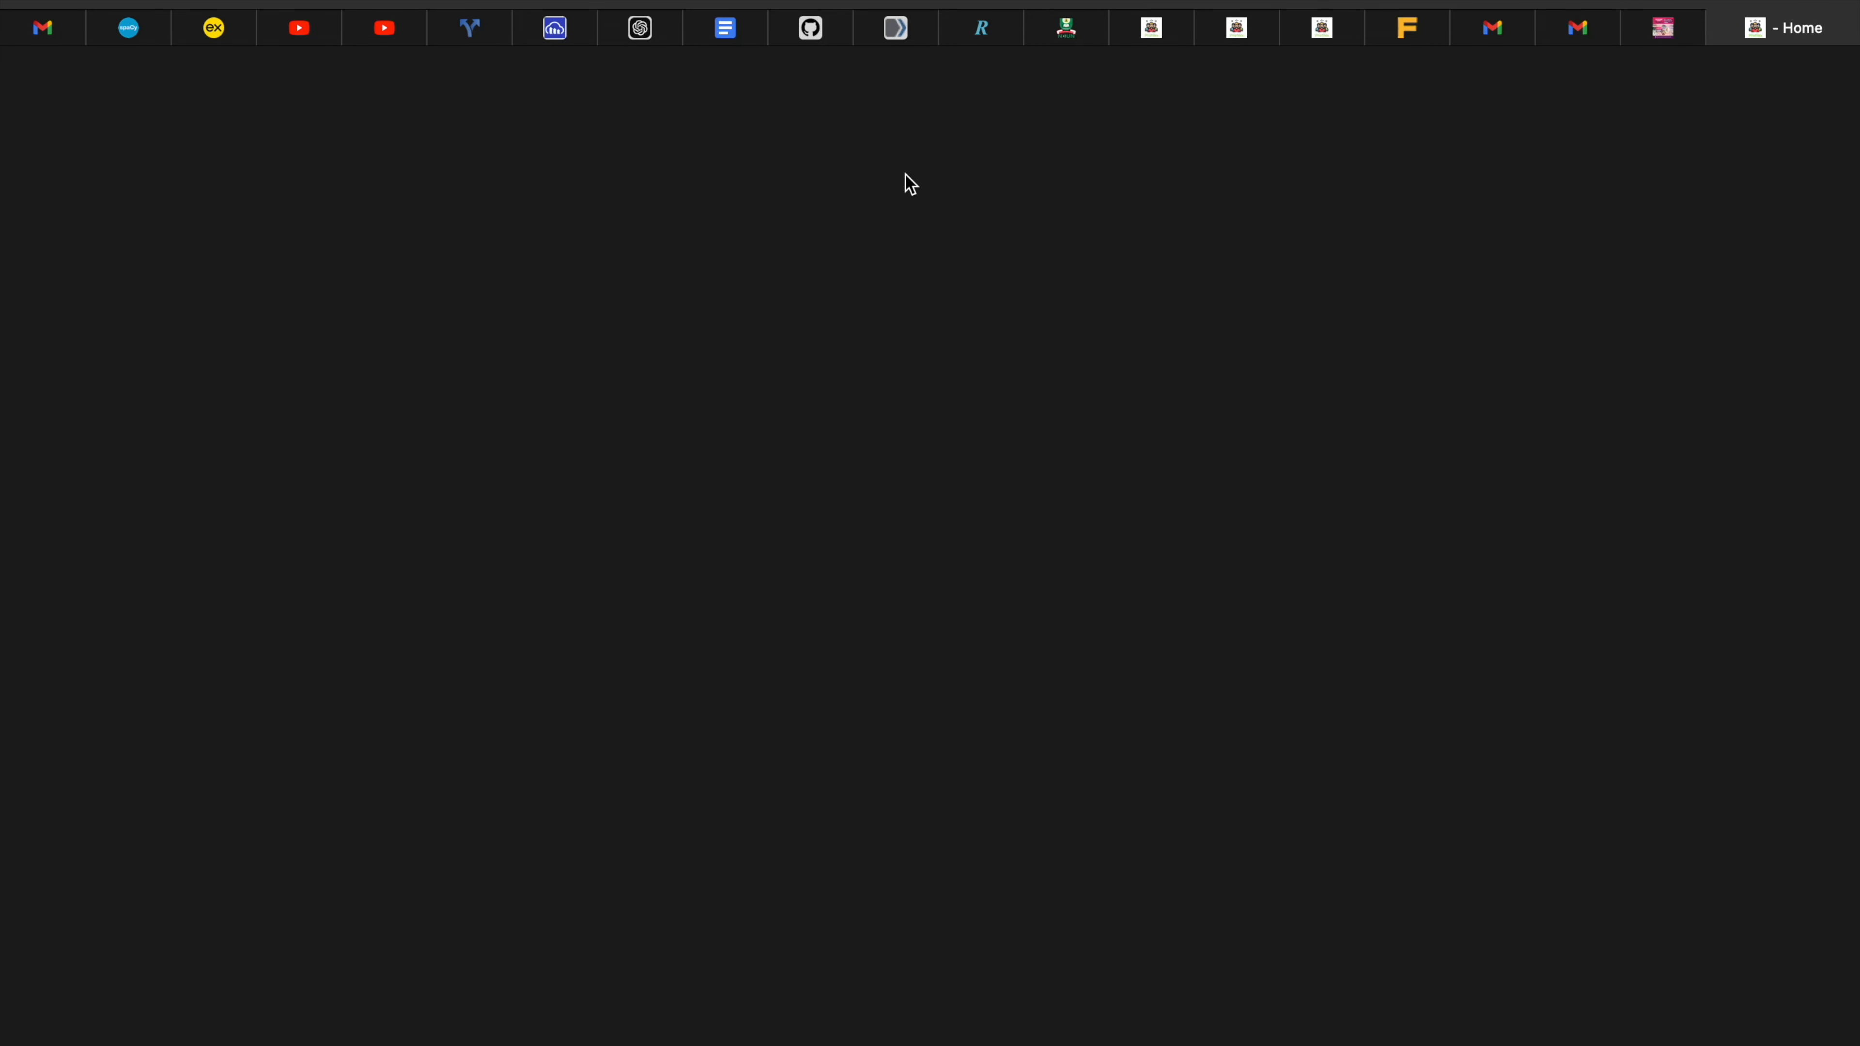
scroll(659, 417, down, 3)
scroll(661, 419, down, 9)
scroll(662, 419, up, 8)
scroll(661, 419, up, 5)
scroll(661, 419, down, 7)
scroll(661, 419, down, 5)
scroll(661, 419, up, 12)
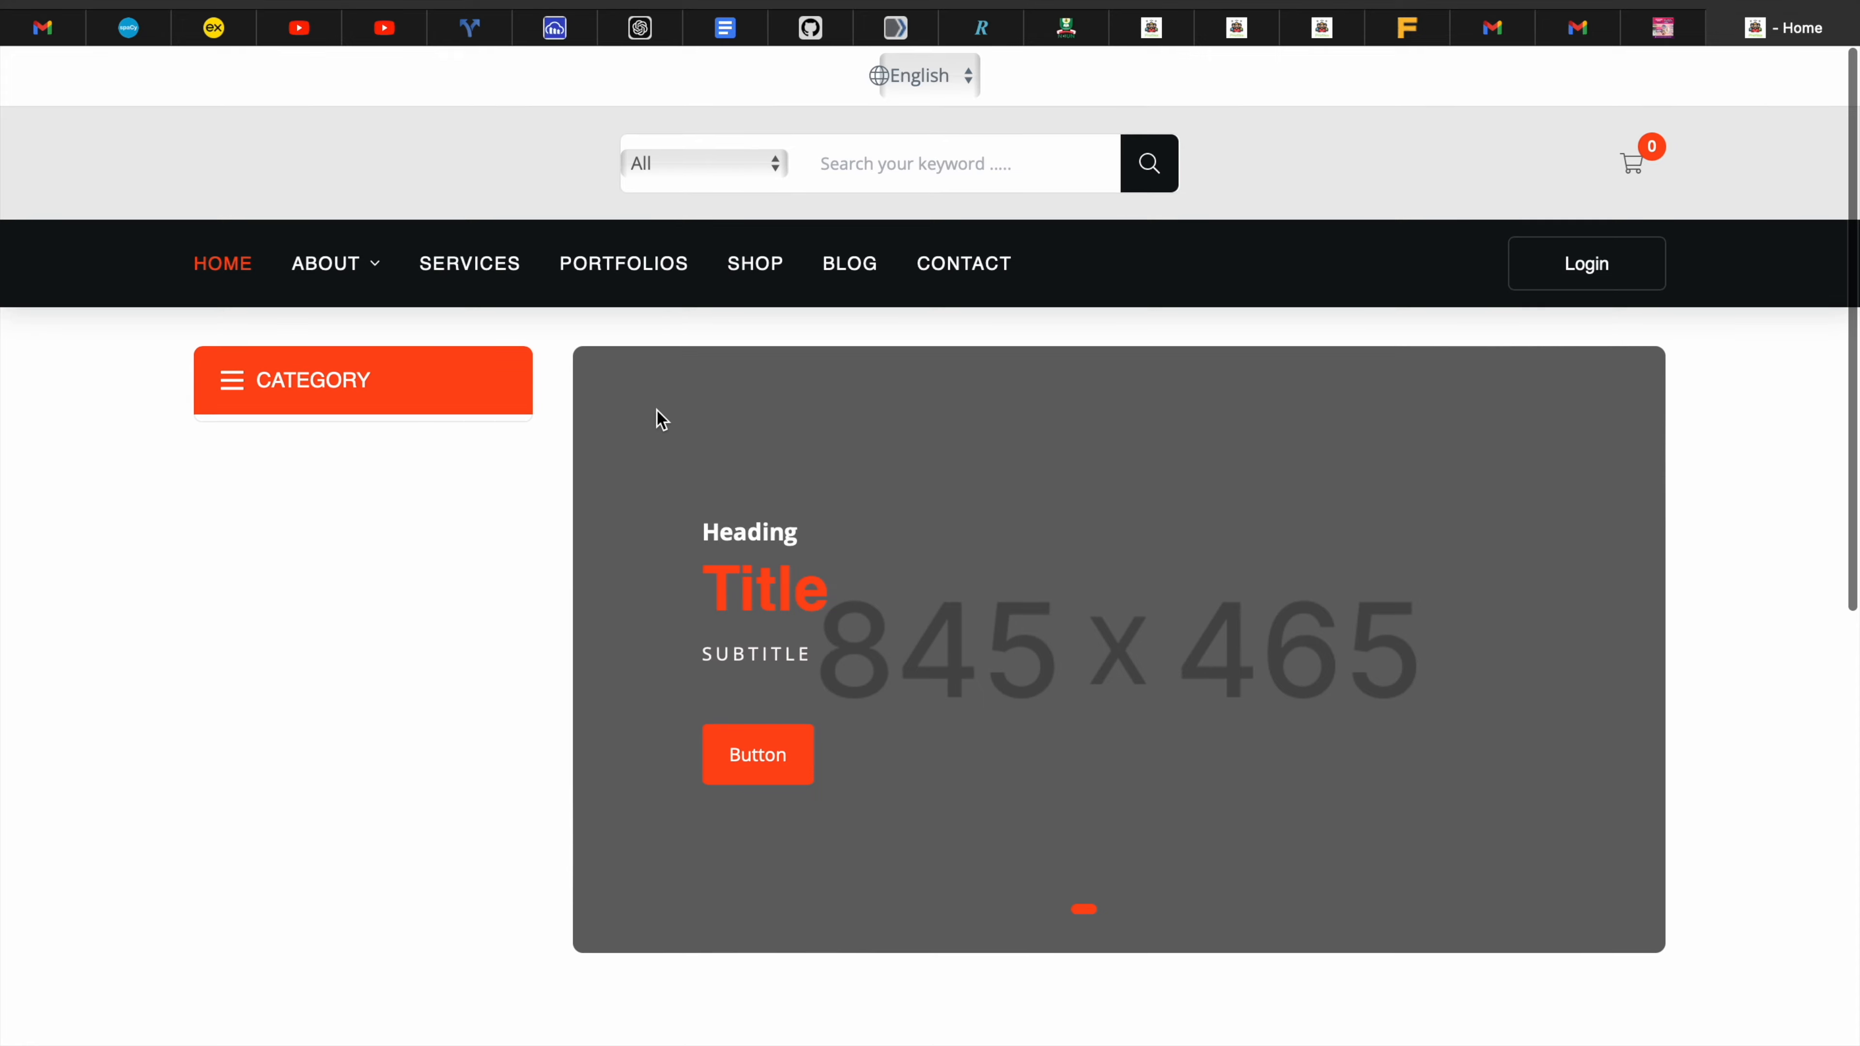
scroll(661, 419, down, 6)
scroll(661, 419, up, 6)
scroll(870, 438, down, 1)
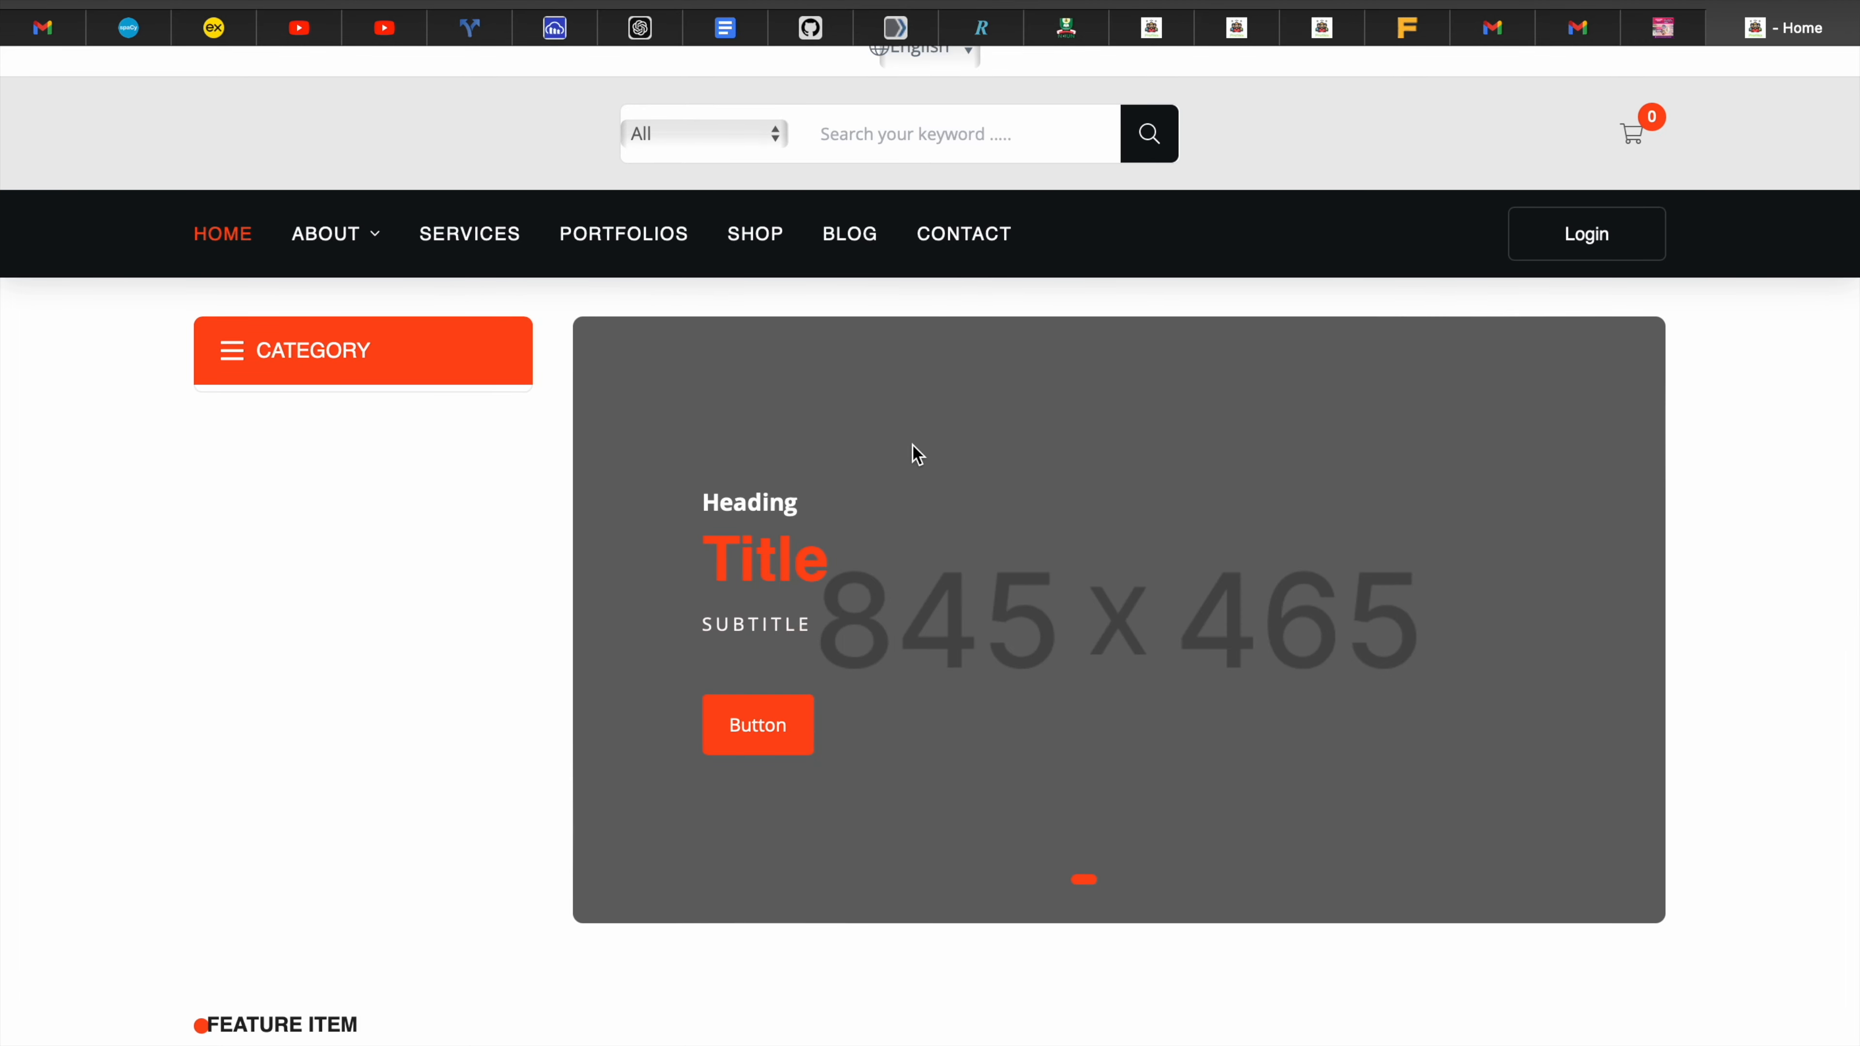
scroll(916, 454, down, 8)
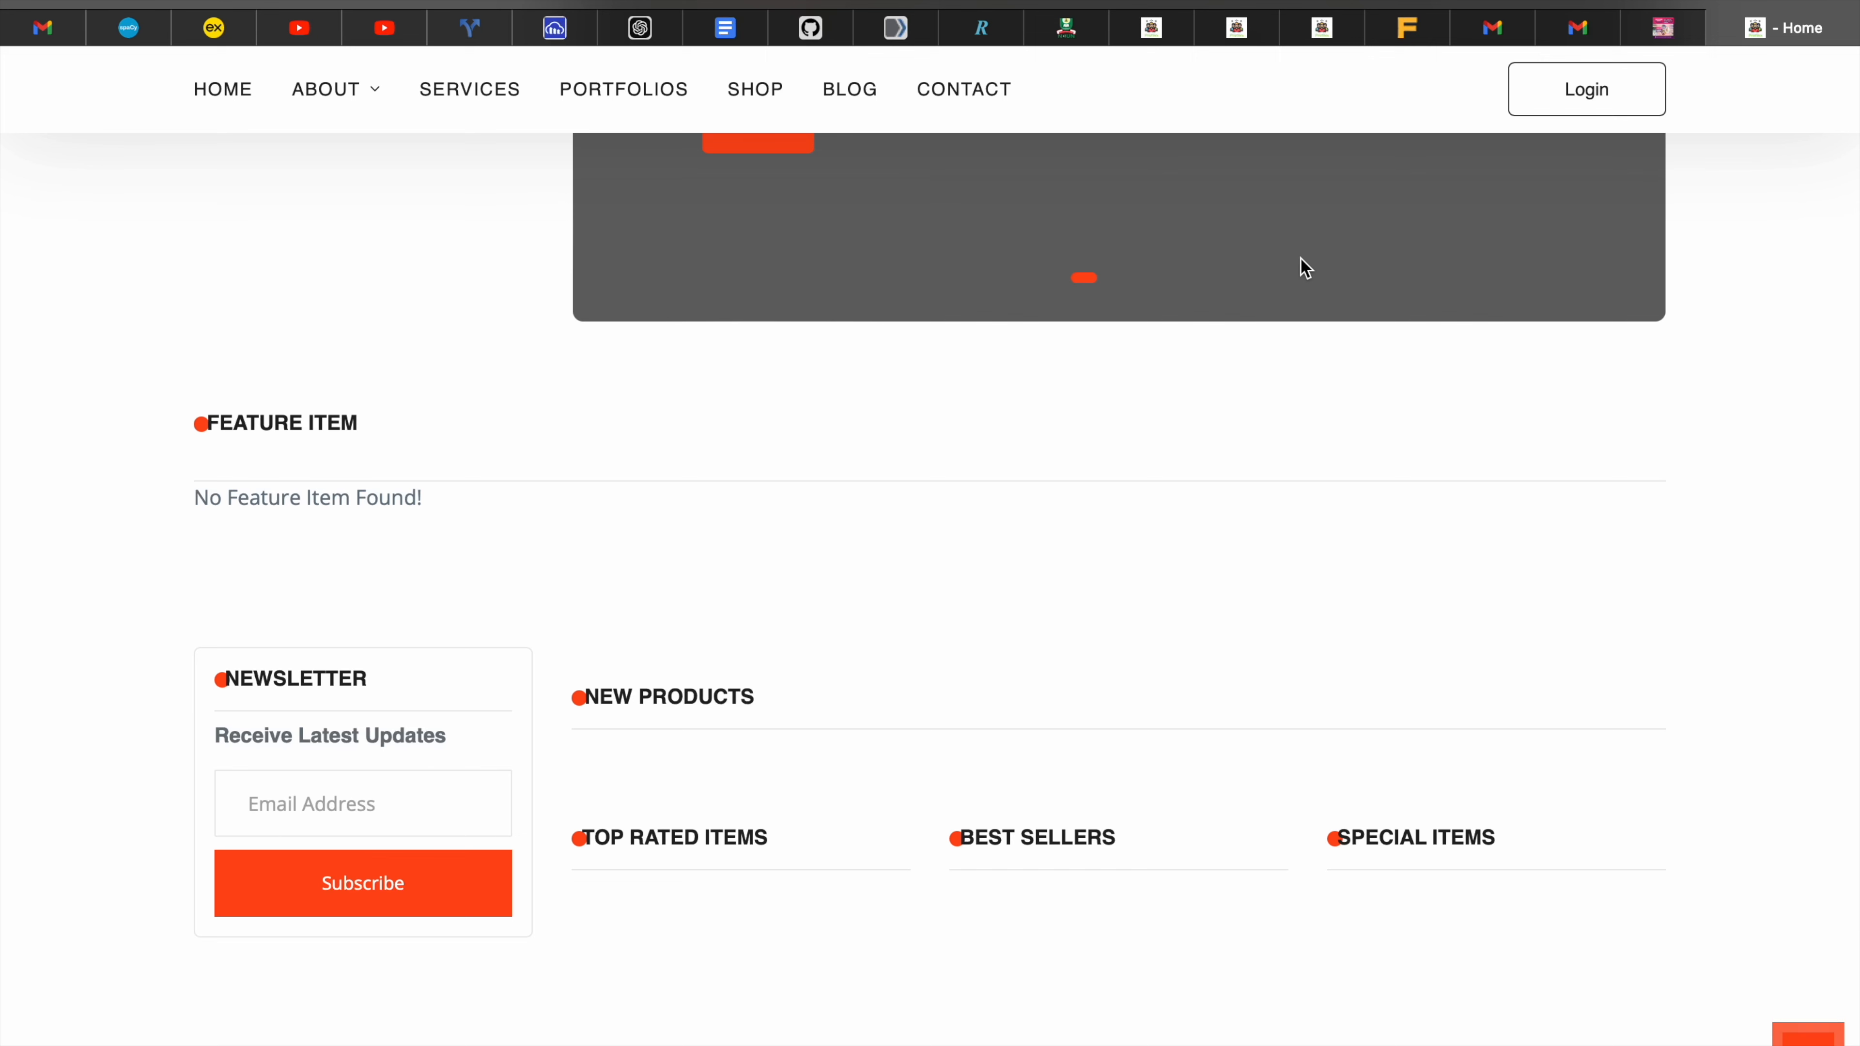
Return to the StoreVix user dashboard, look over the available management sections, and open the dashboard overview
click(1671, 37)
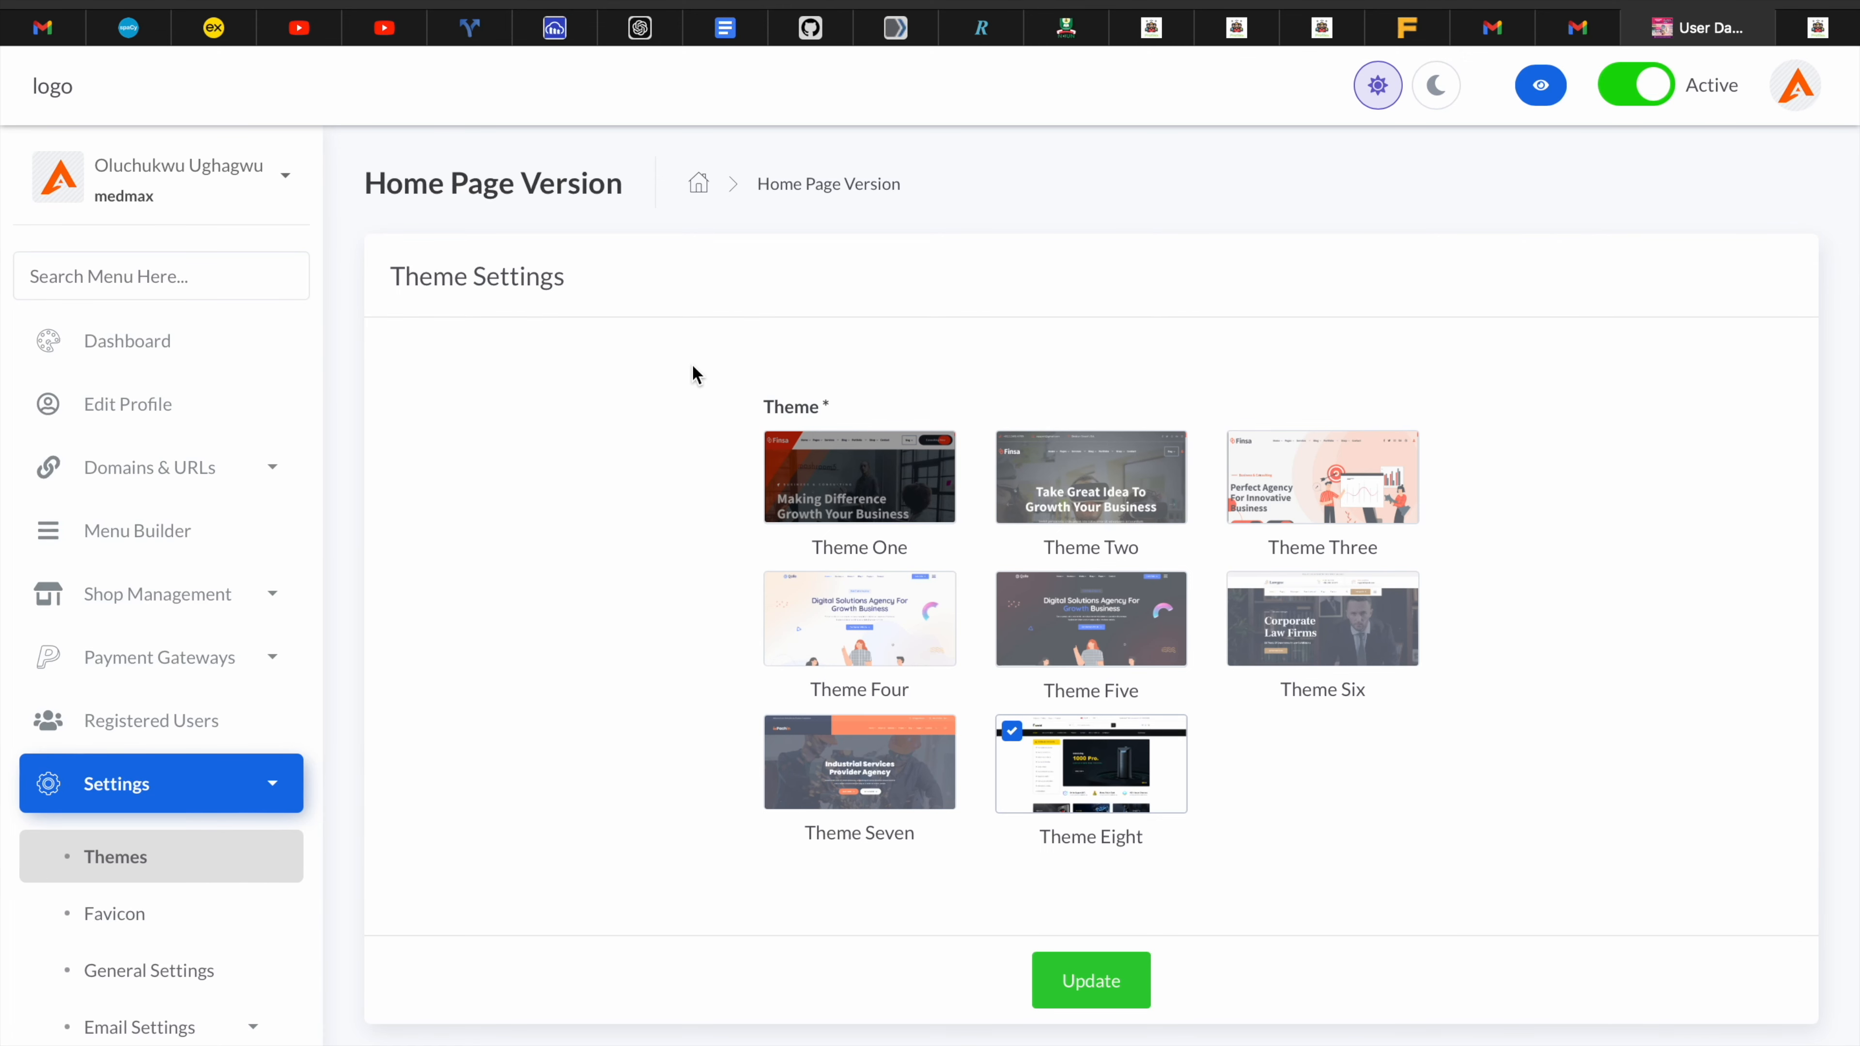
scroll(156, 826, down, 1)
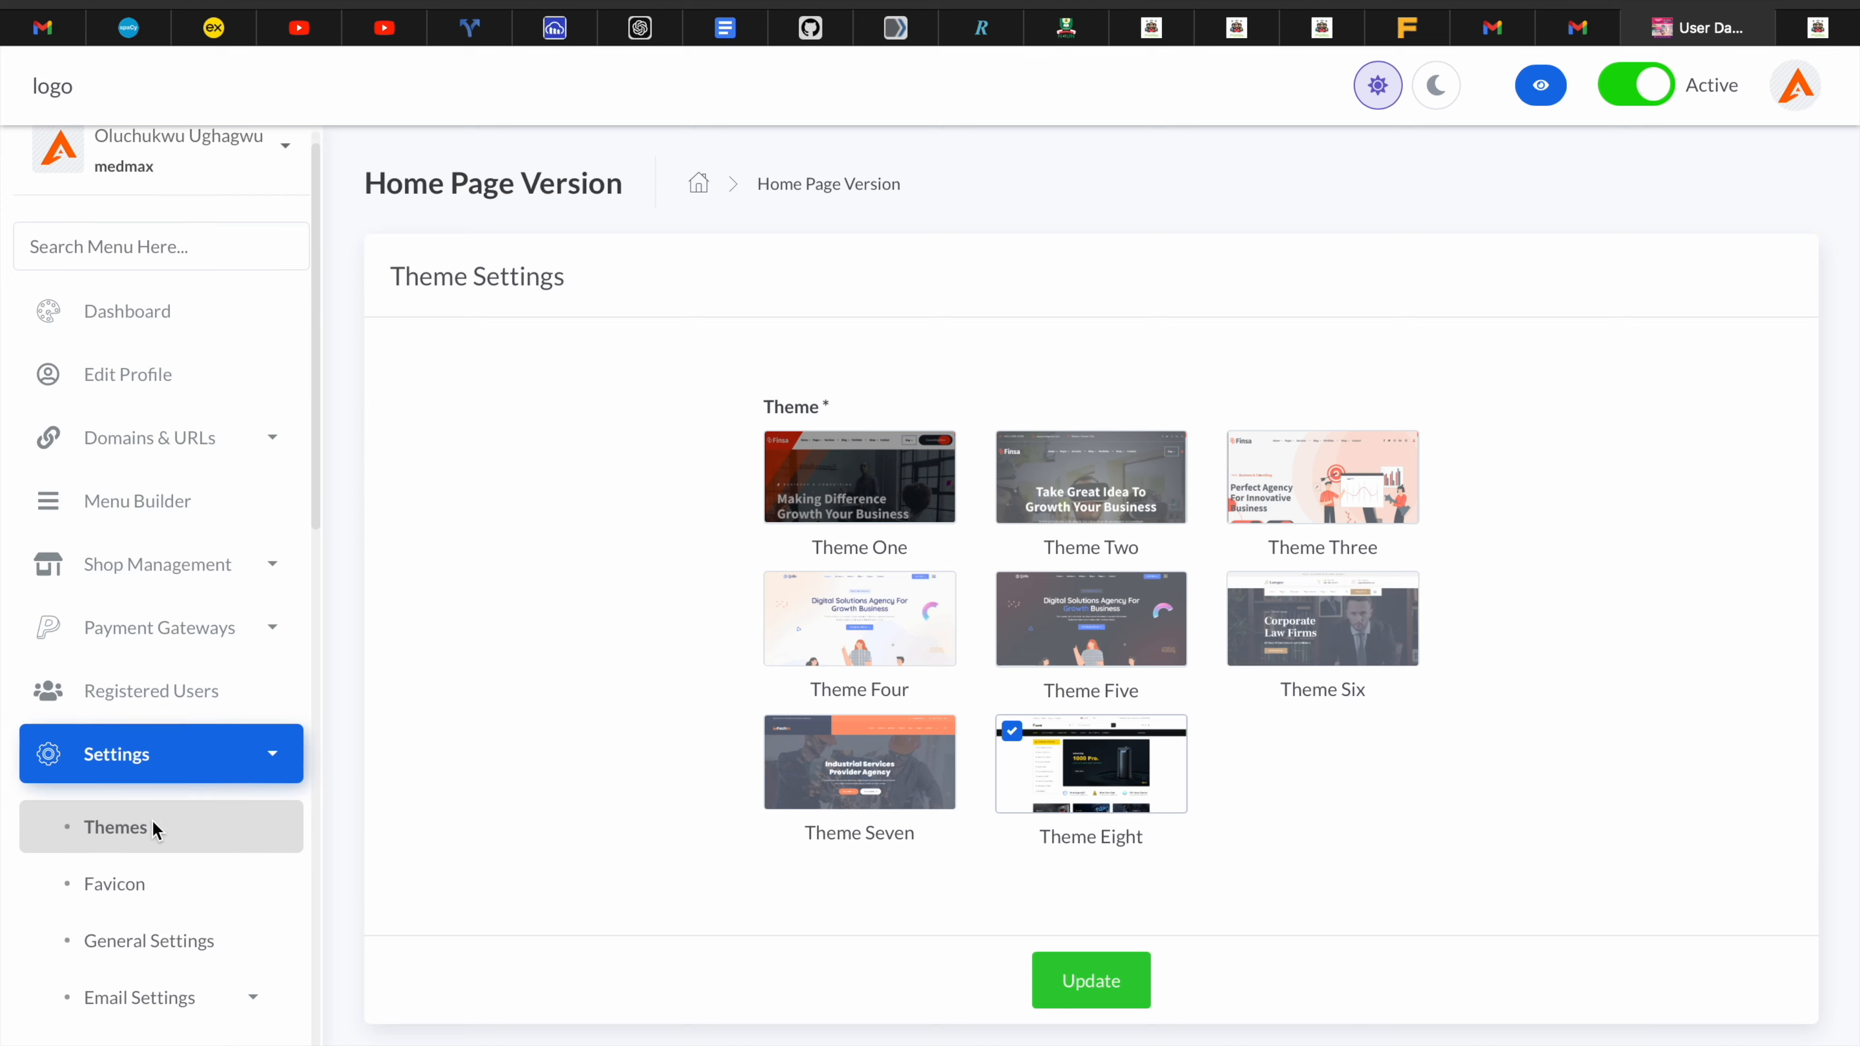
scroll(155, 826, down, 5)
scroll(153, 826, up, 5)
click(167, 342)
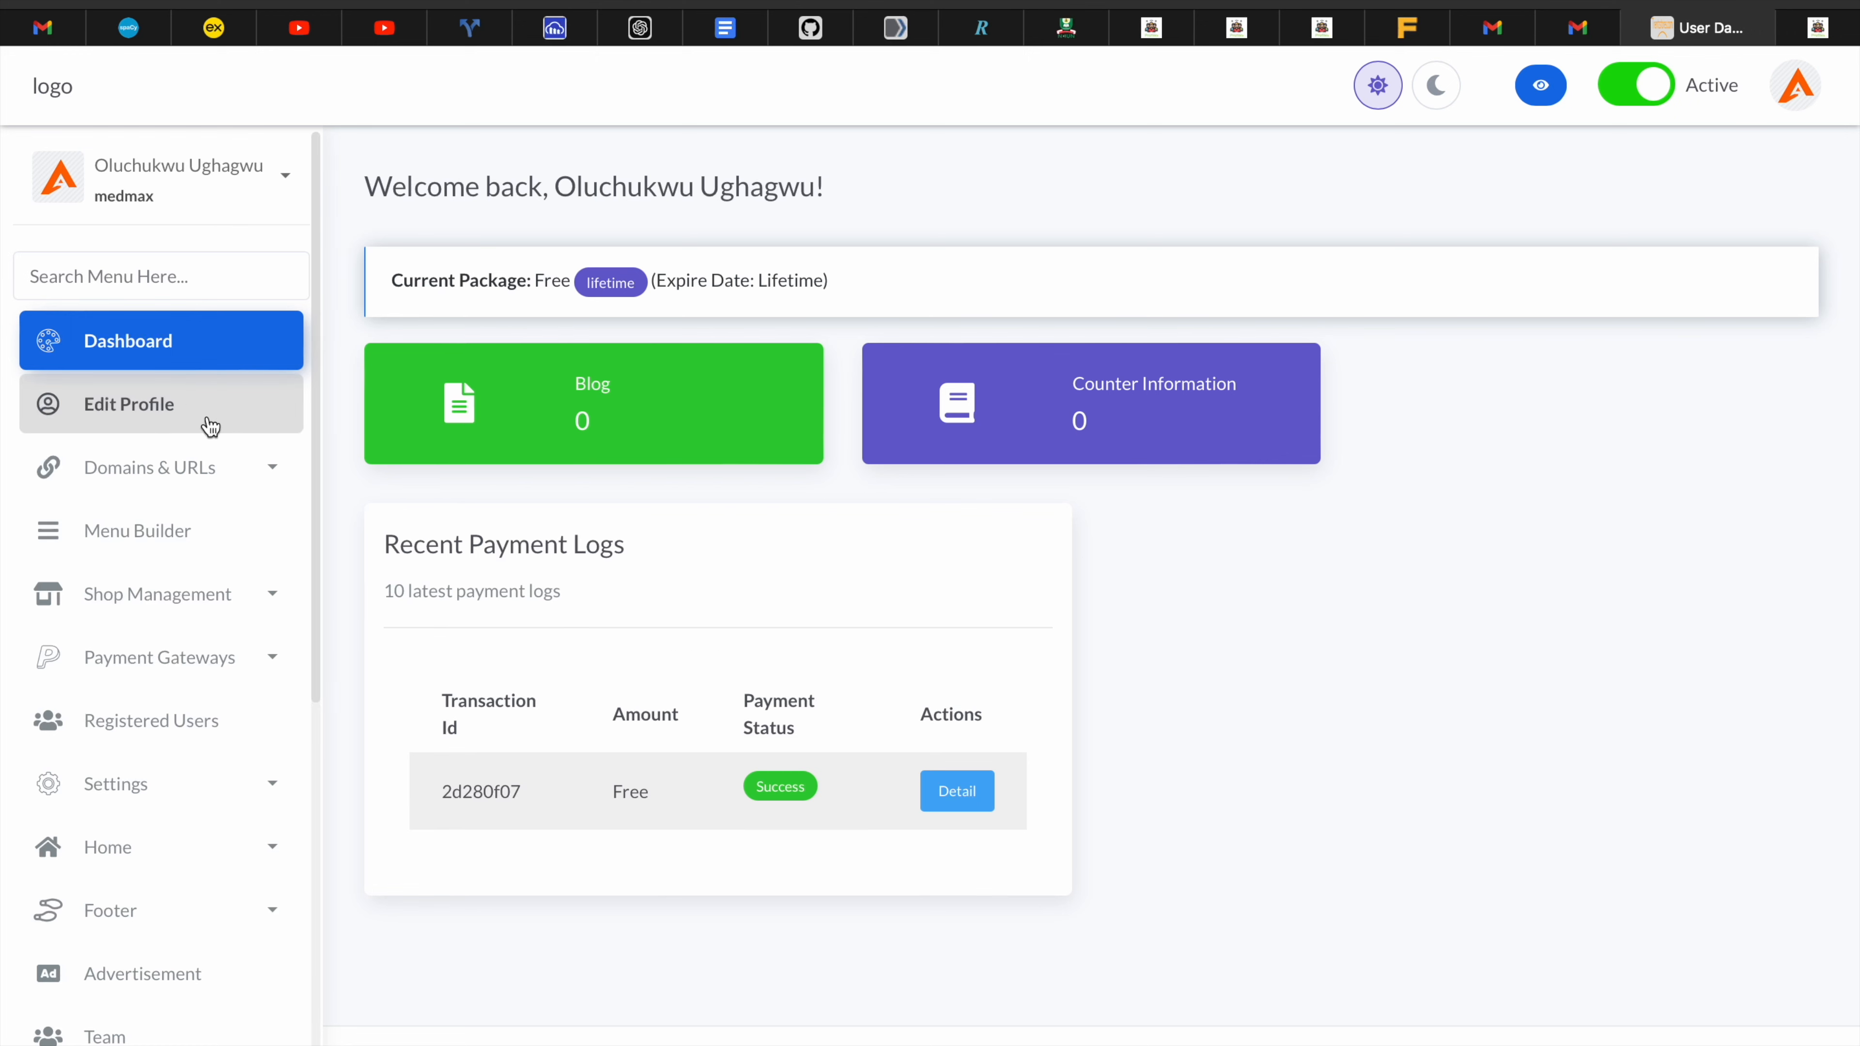
Open the profile editing form and review its fields from profile image and company name to country
click(299, 403)
scroll(754, 531, down, 2)
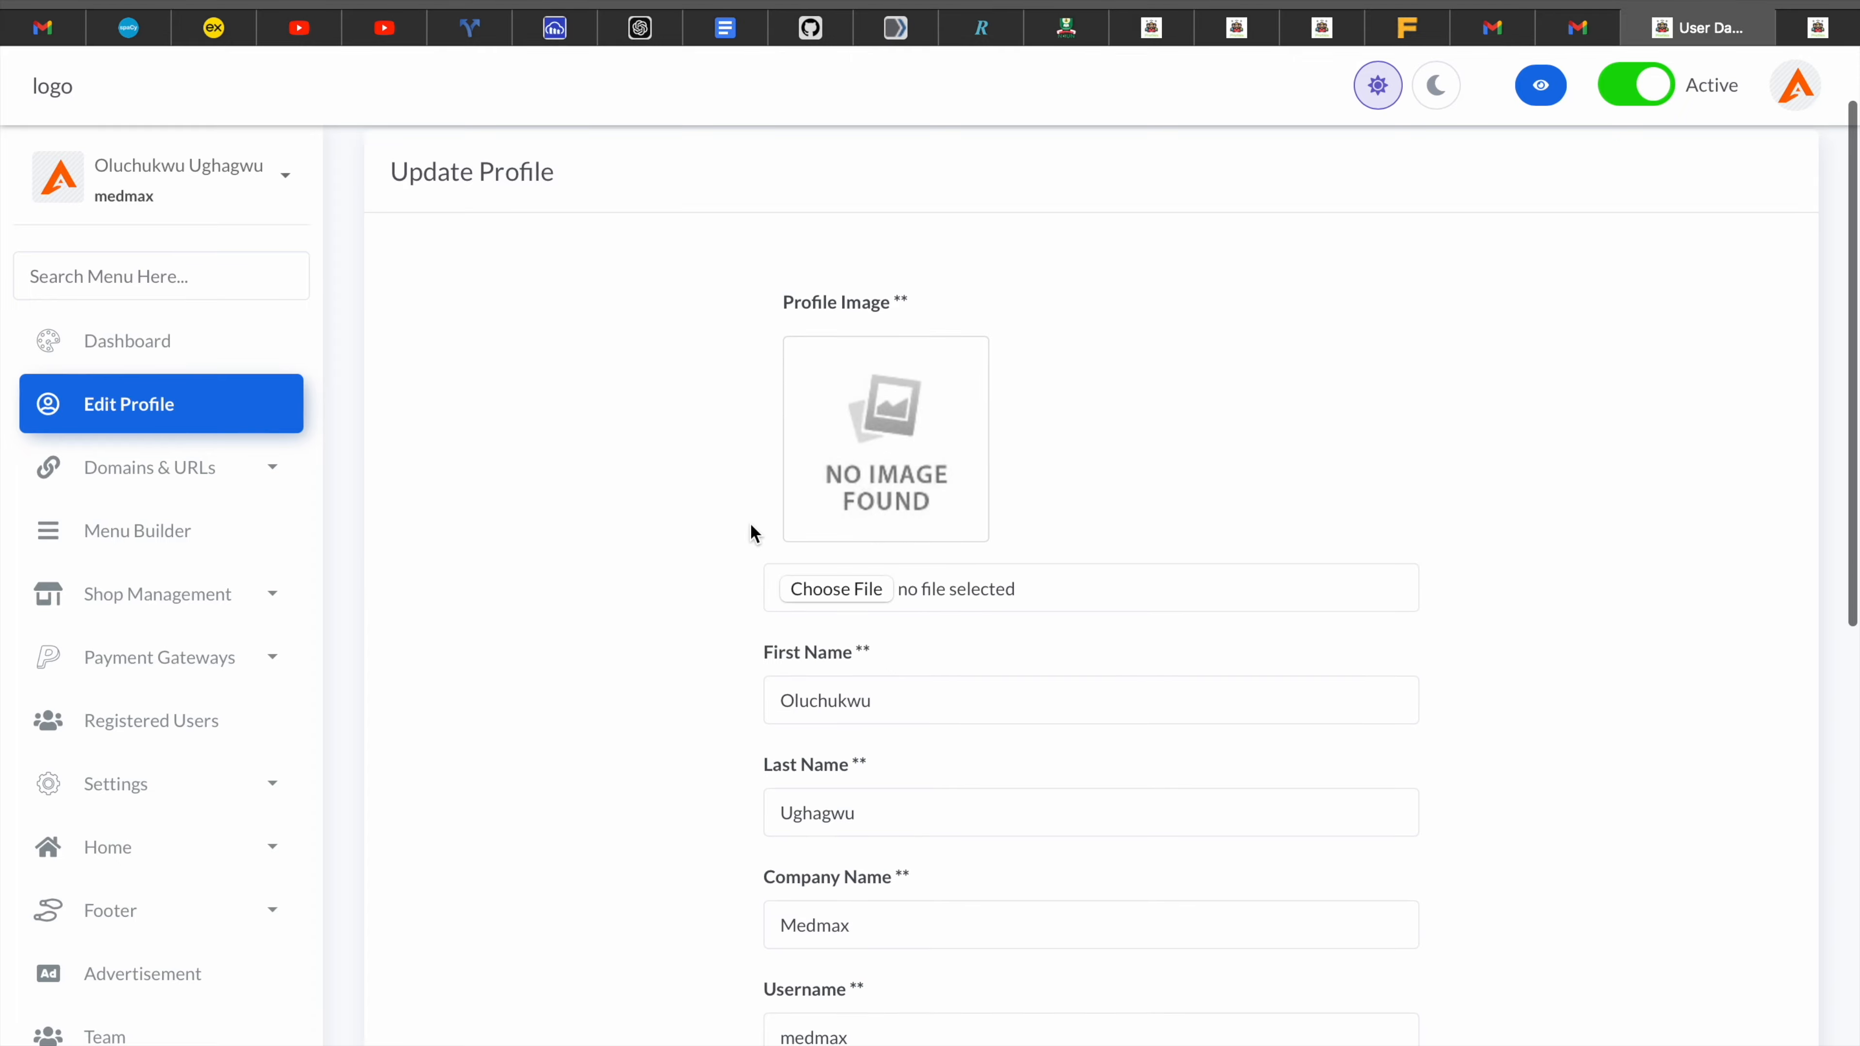
scroll(804, 599, down, 5)
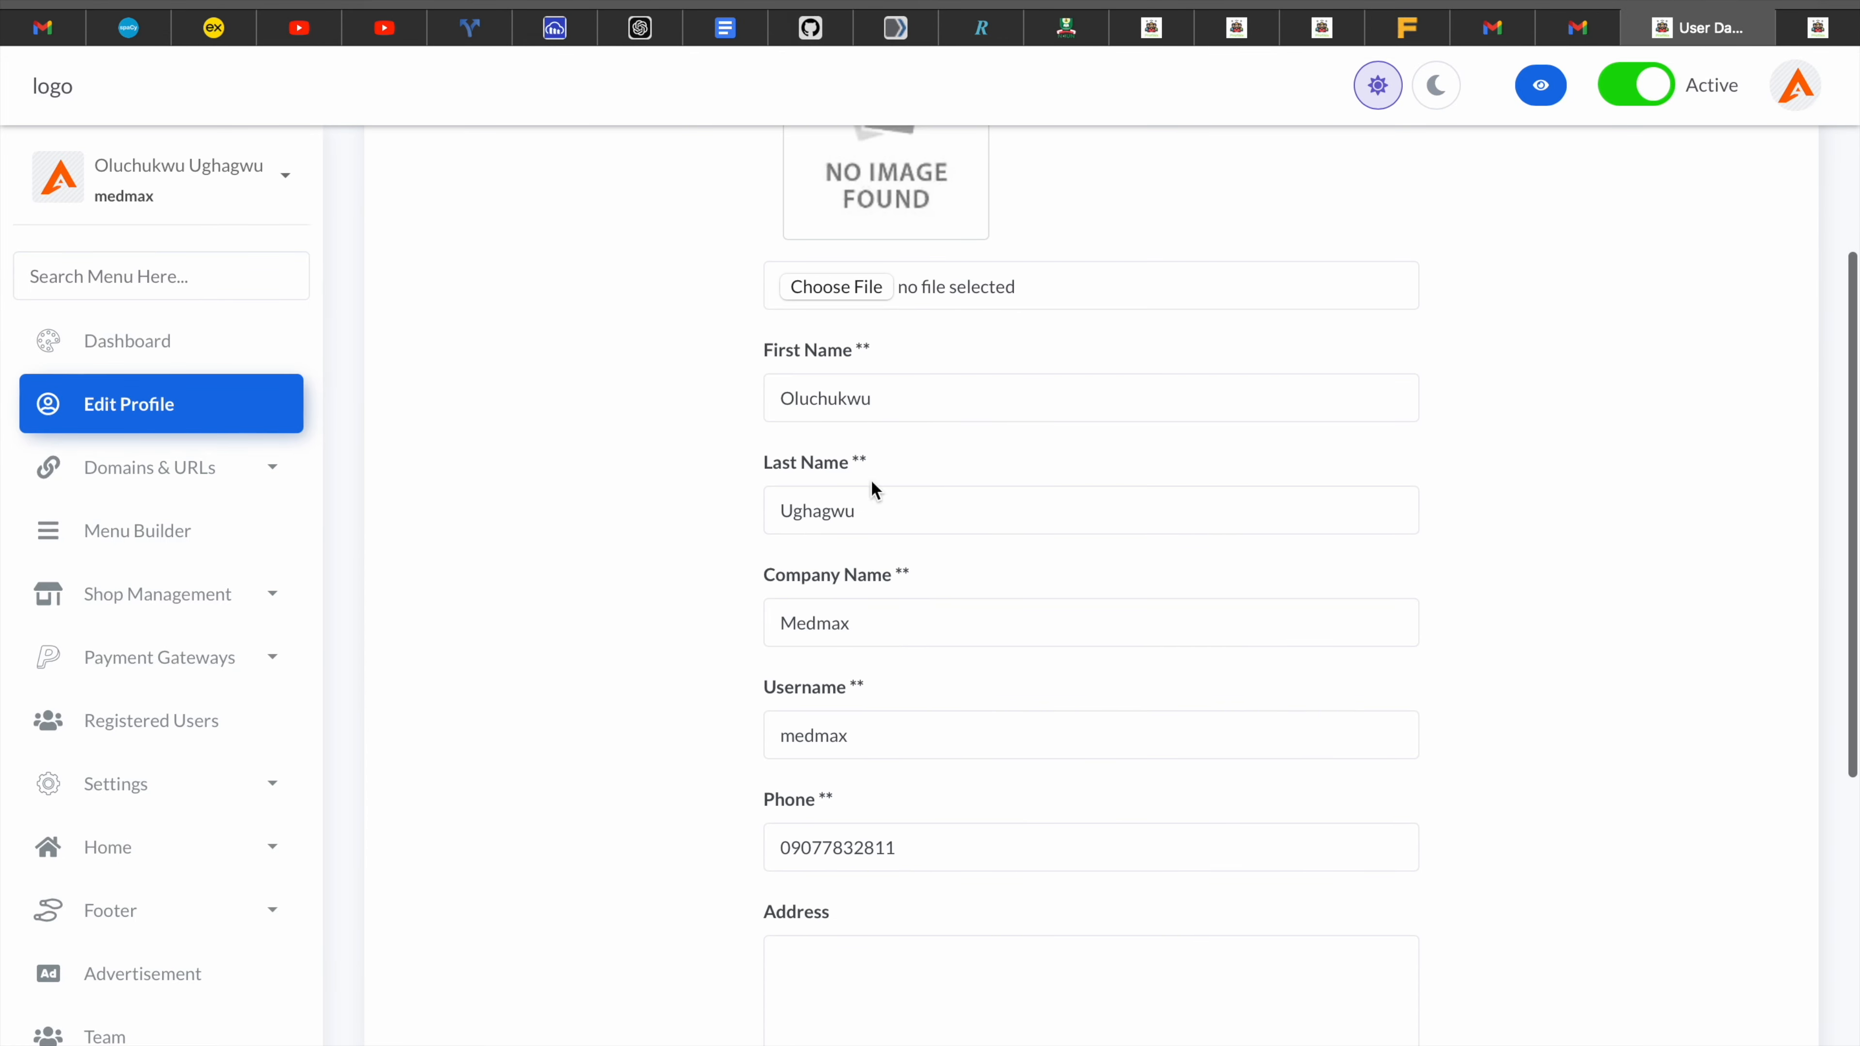
scroll(818, 572, down, 2)
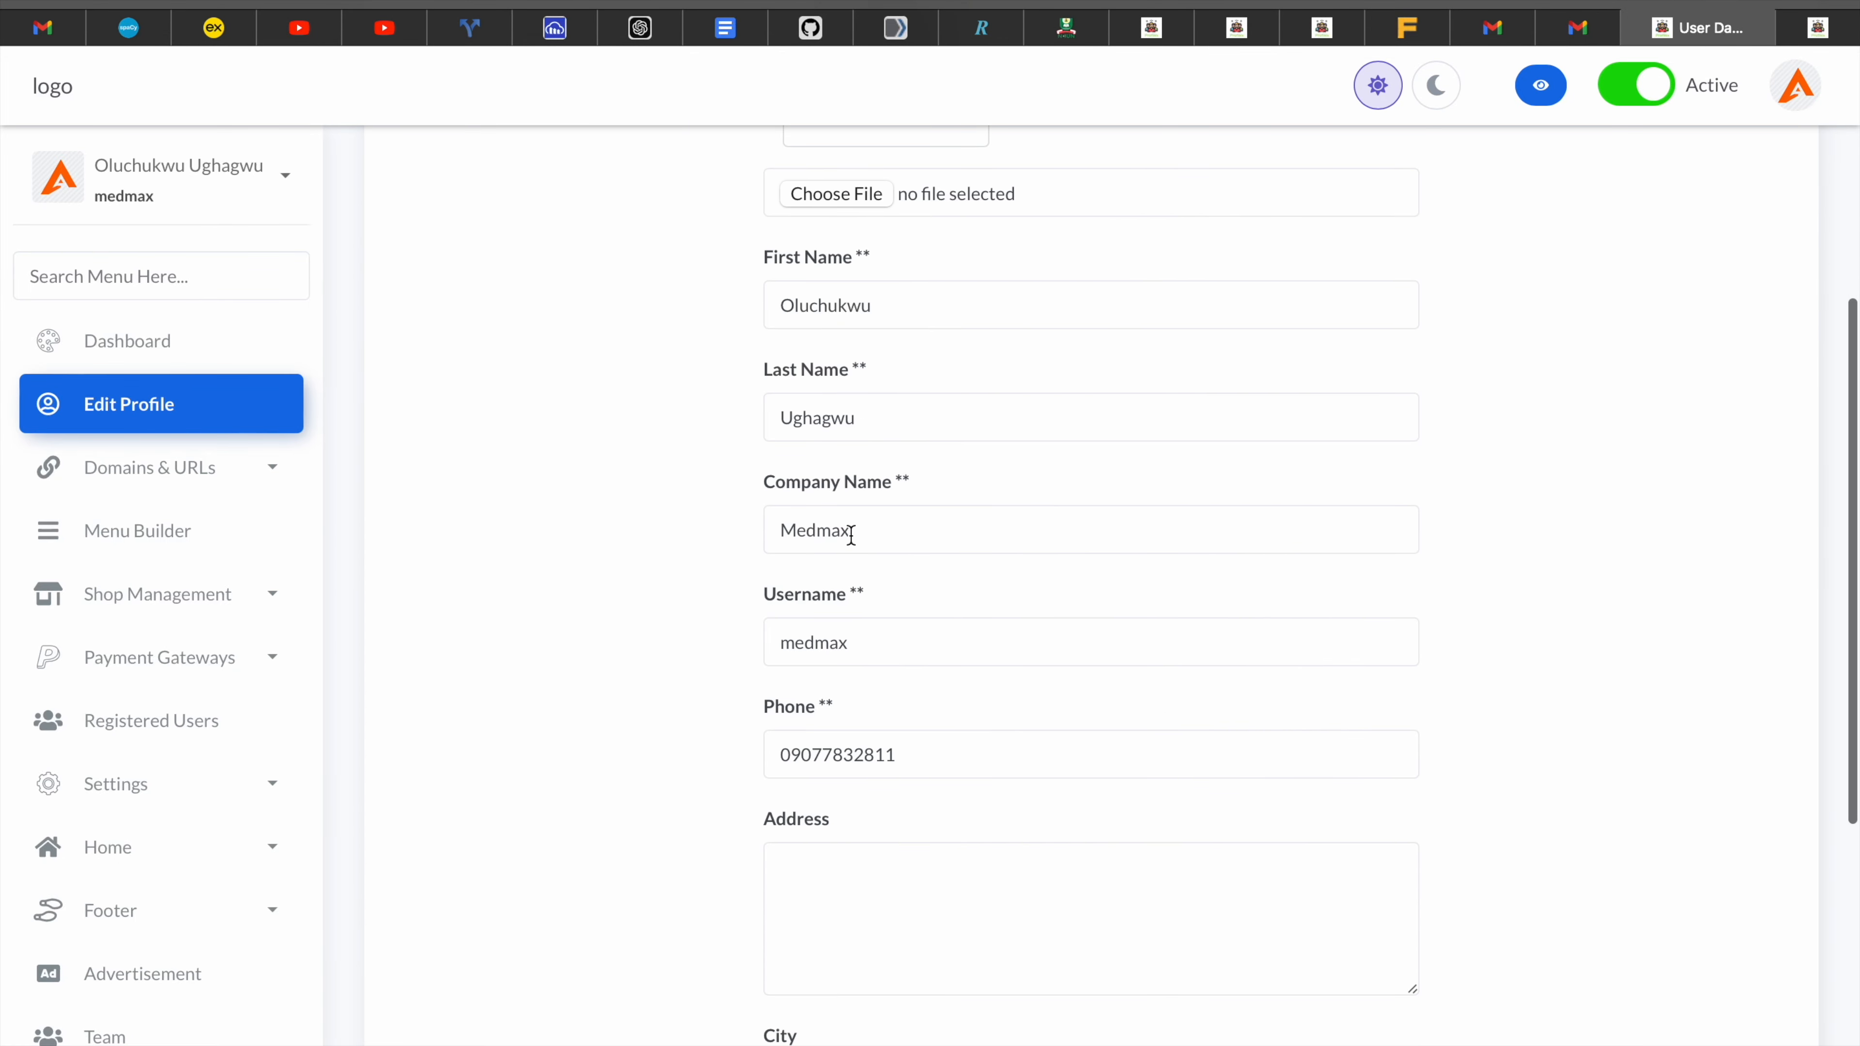
double_click(841, 646)
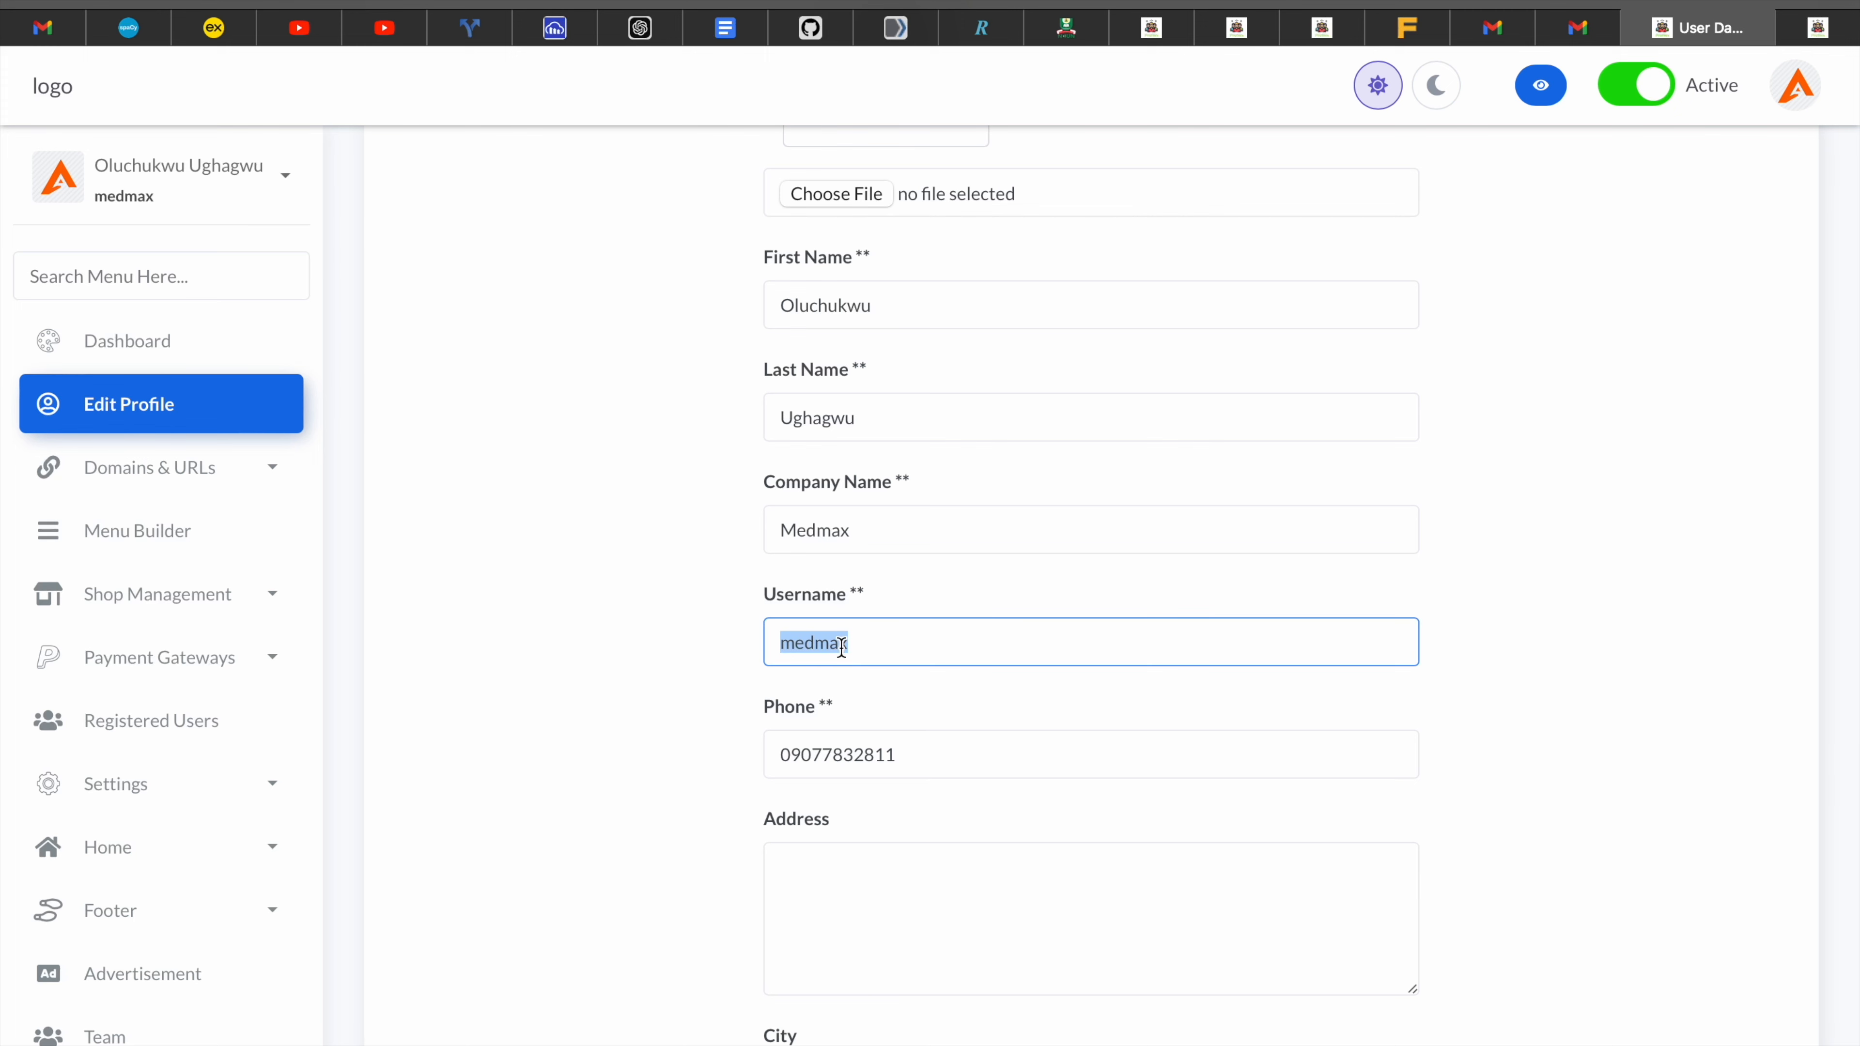
click(857, 748)
scroll(856, 747, down, 9)
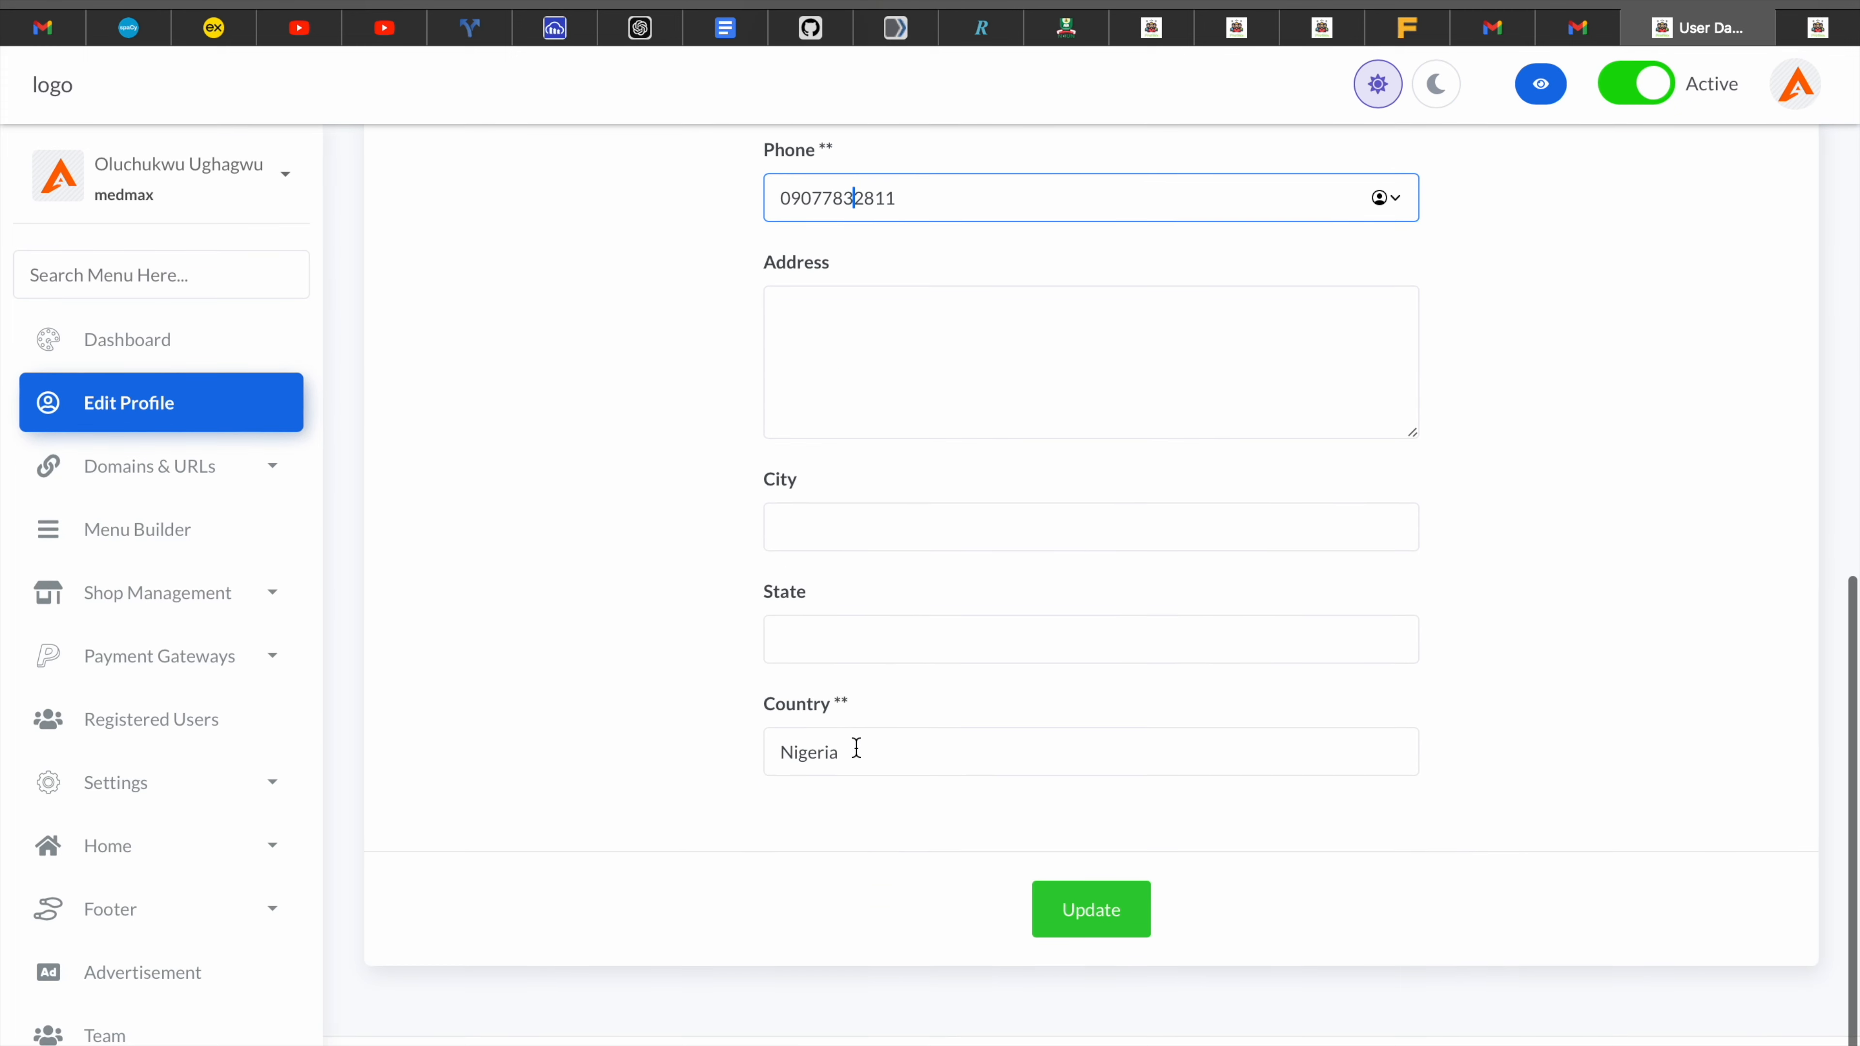
Review the custom domain instructions, then inspect the store's assigned subdomain and path-based URL
click(228, 485)
click(157, 542)
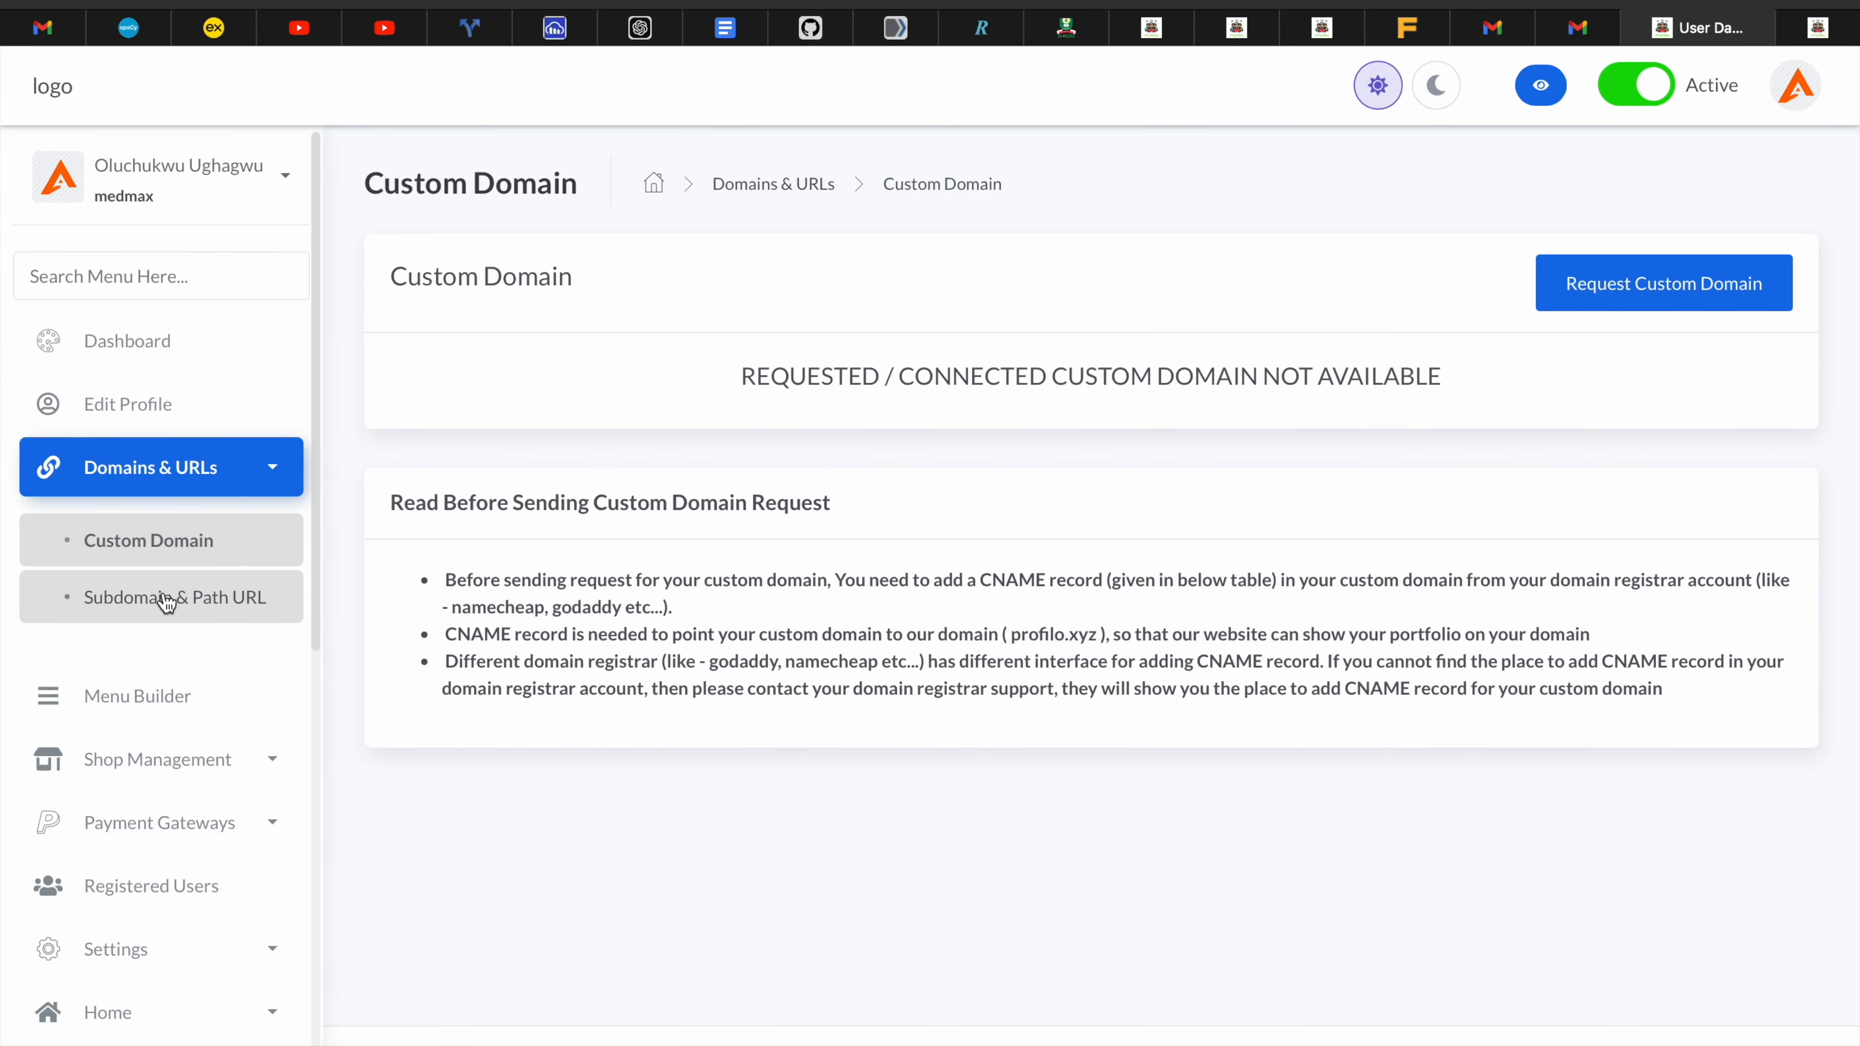
click(167, 602)
click(181, 555)
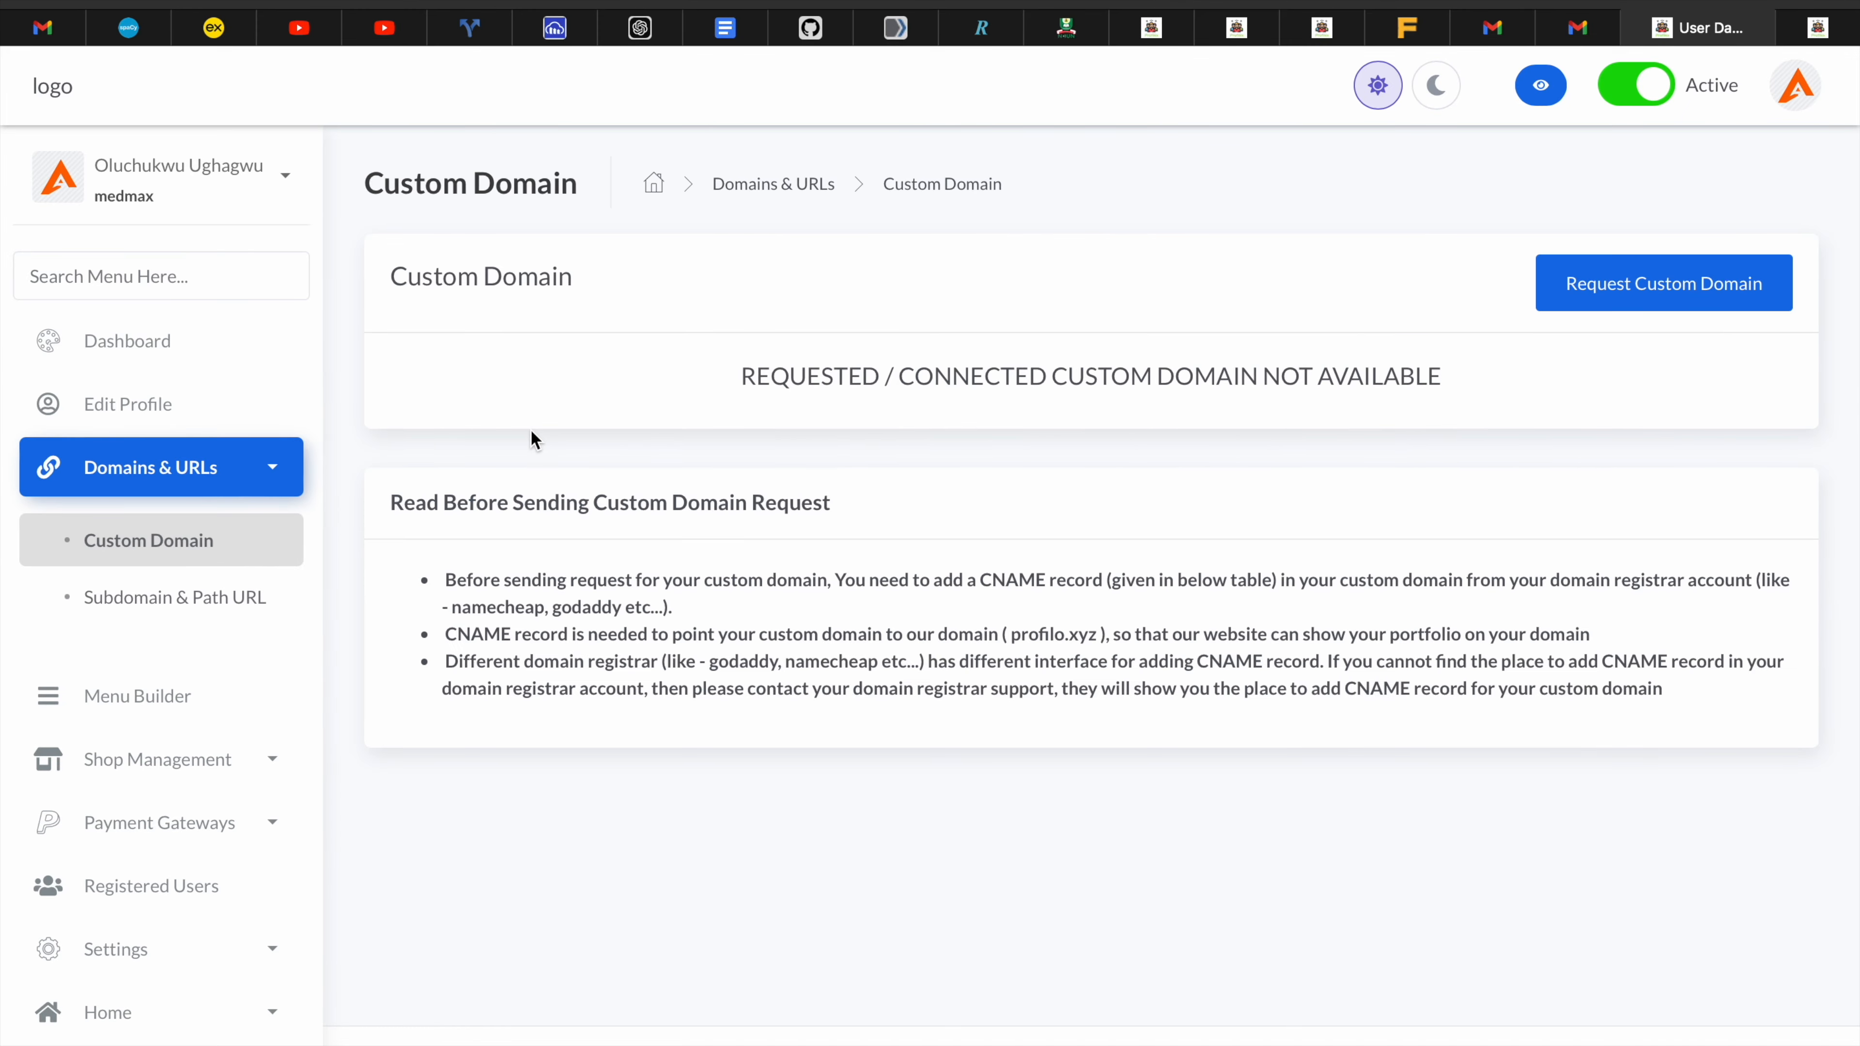
click(214, 604)
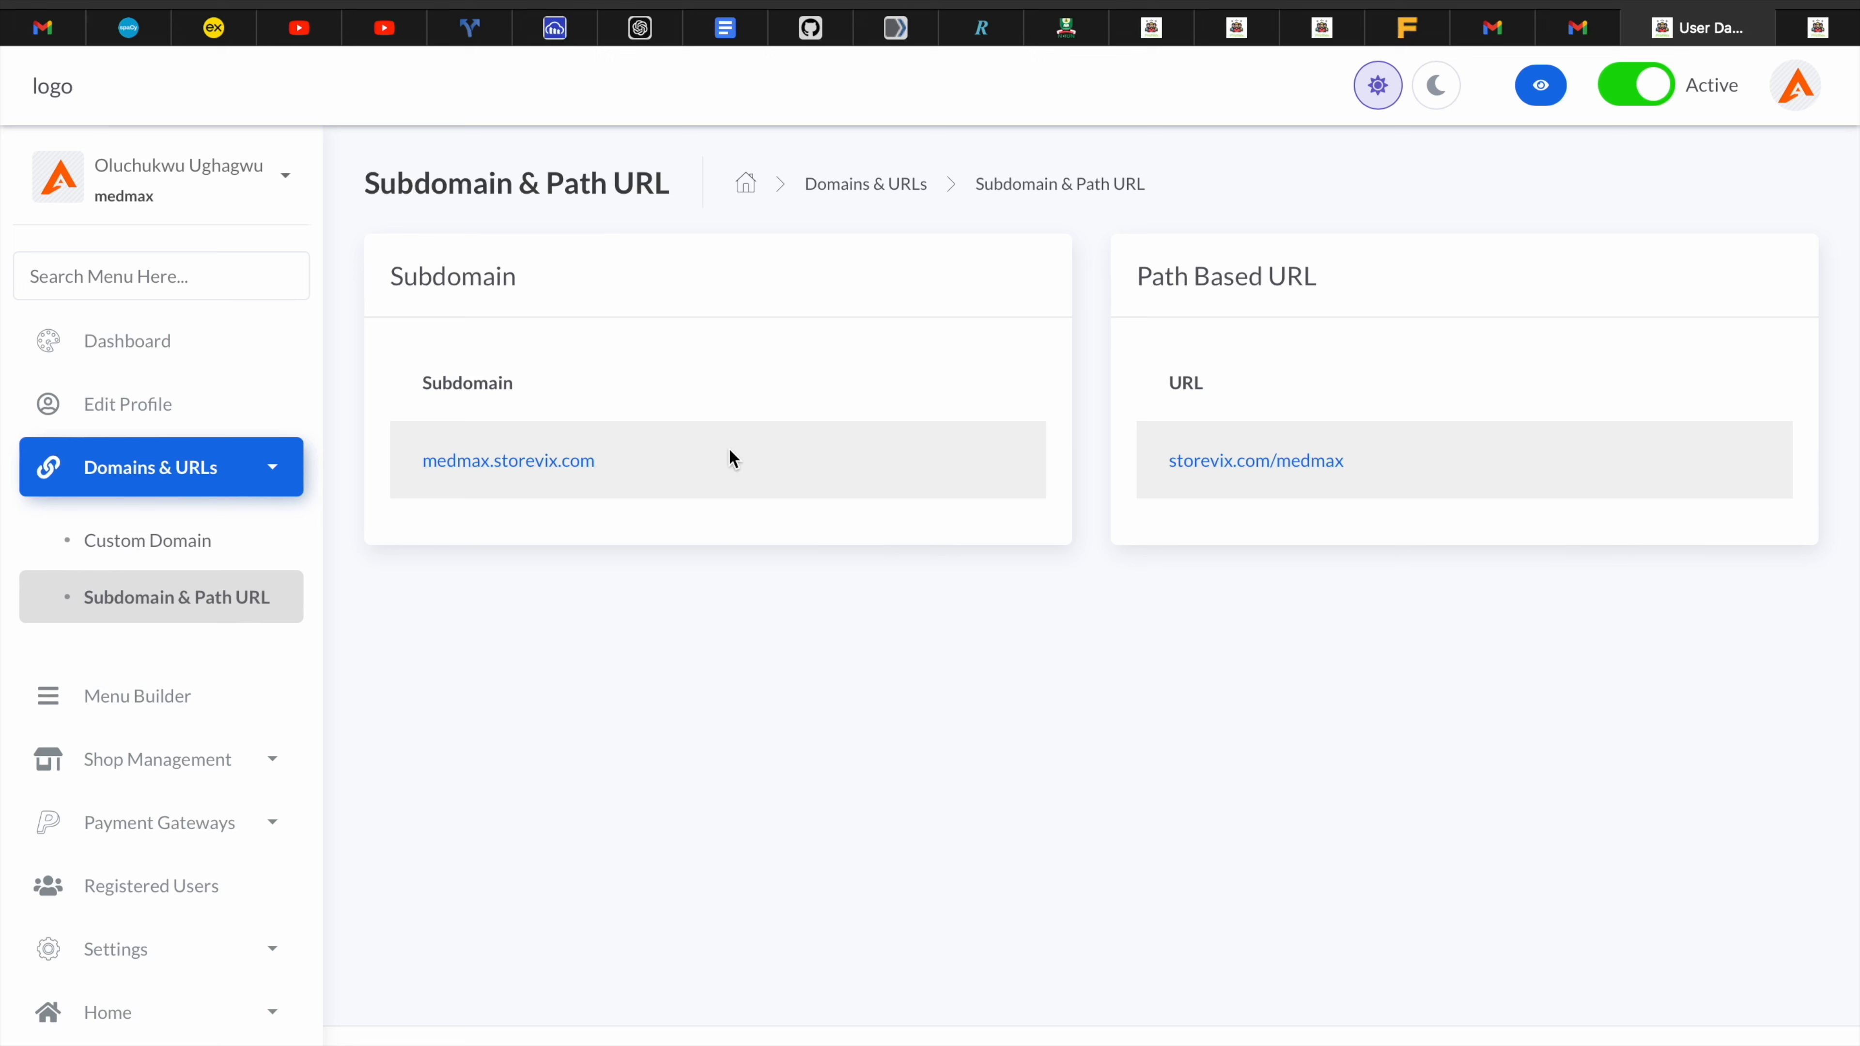
click(410, 461)
drag(411, 467, 640, 468)
drag(1164, 464, 1424, 467)
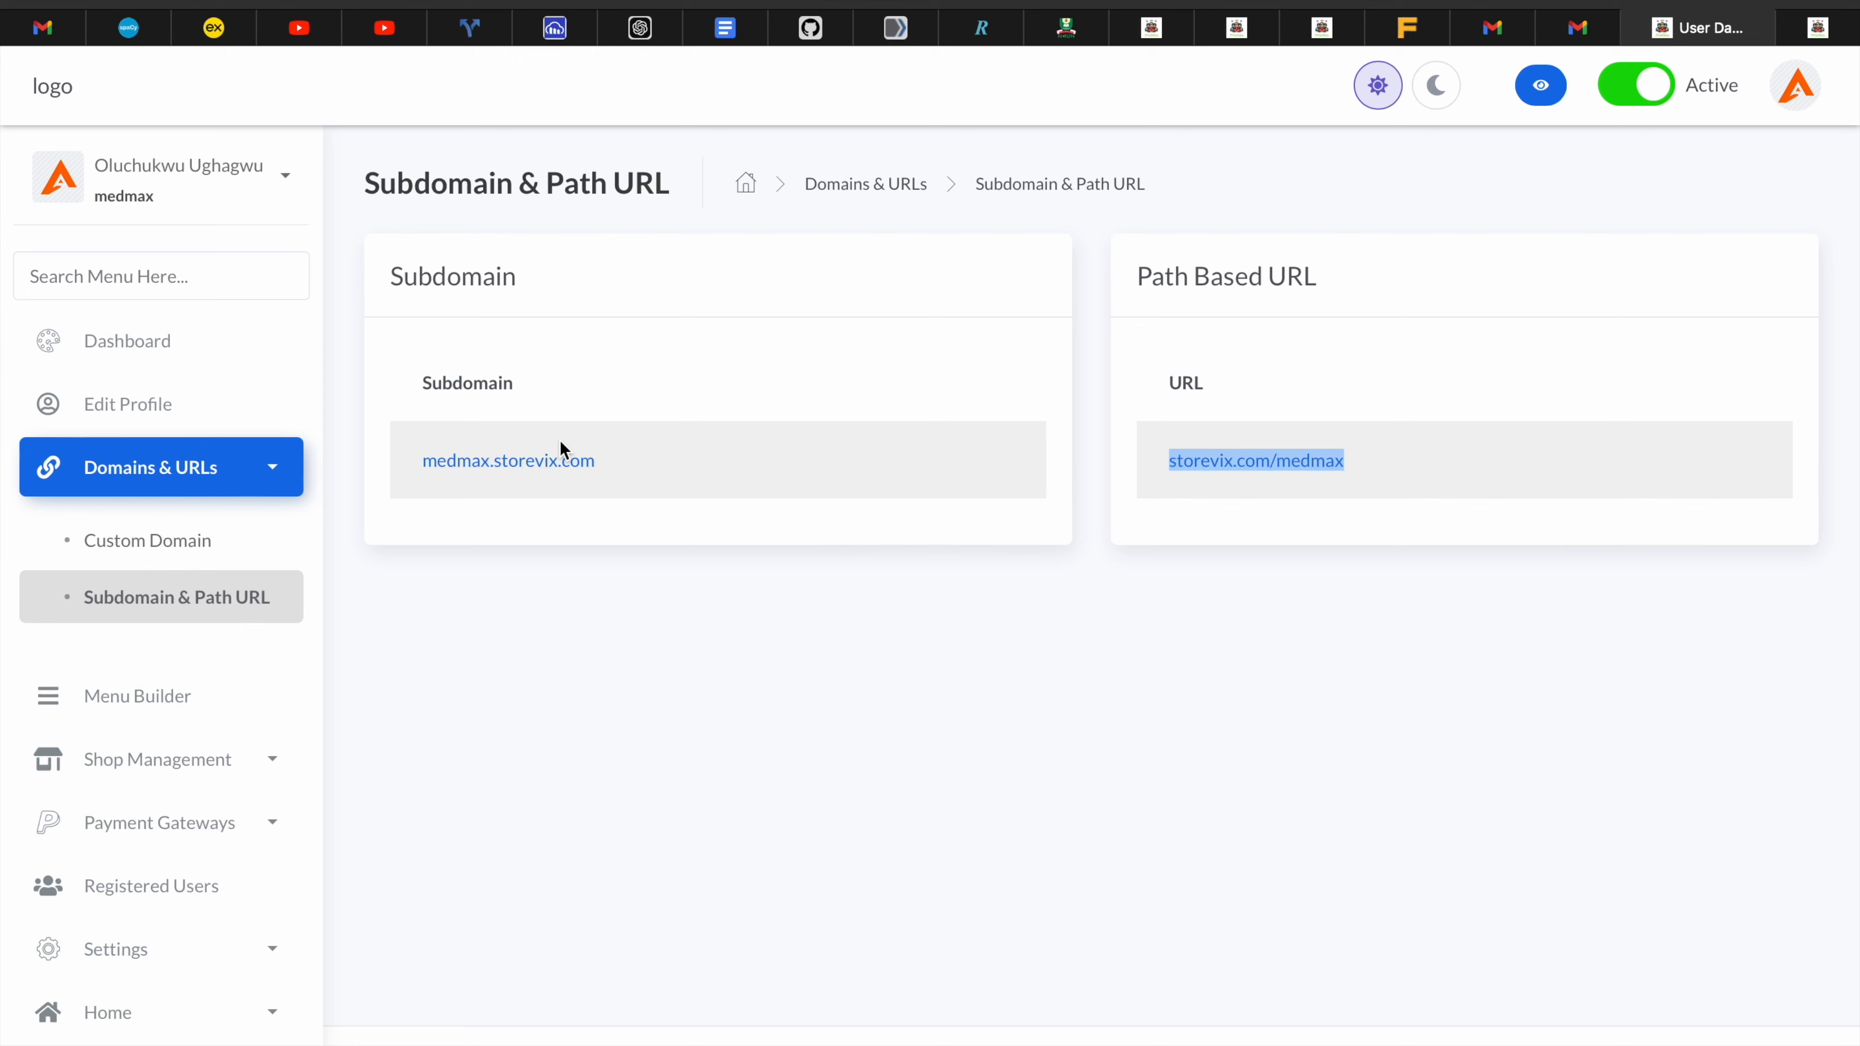
View the custom domain request form, close it without sending a request, and go back to the assigned subdomain
click(200, 531)
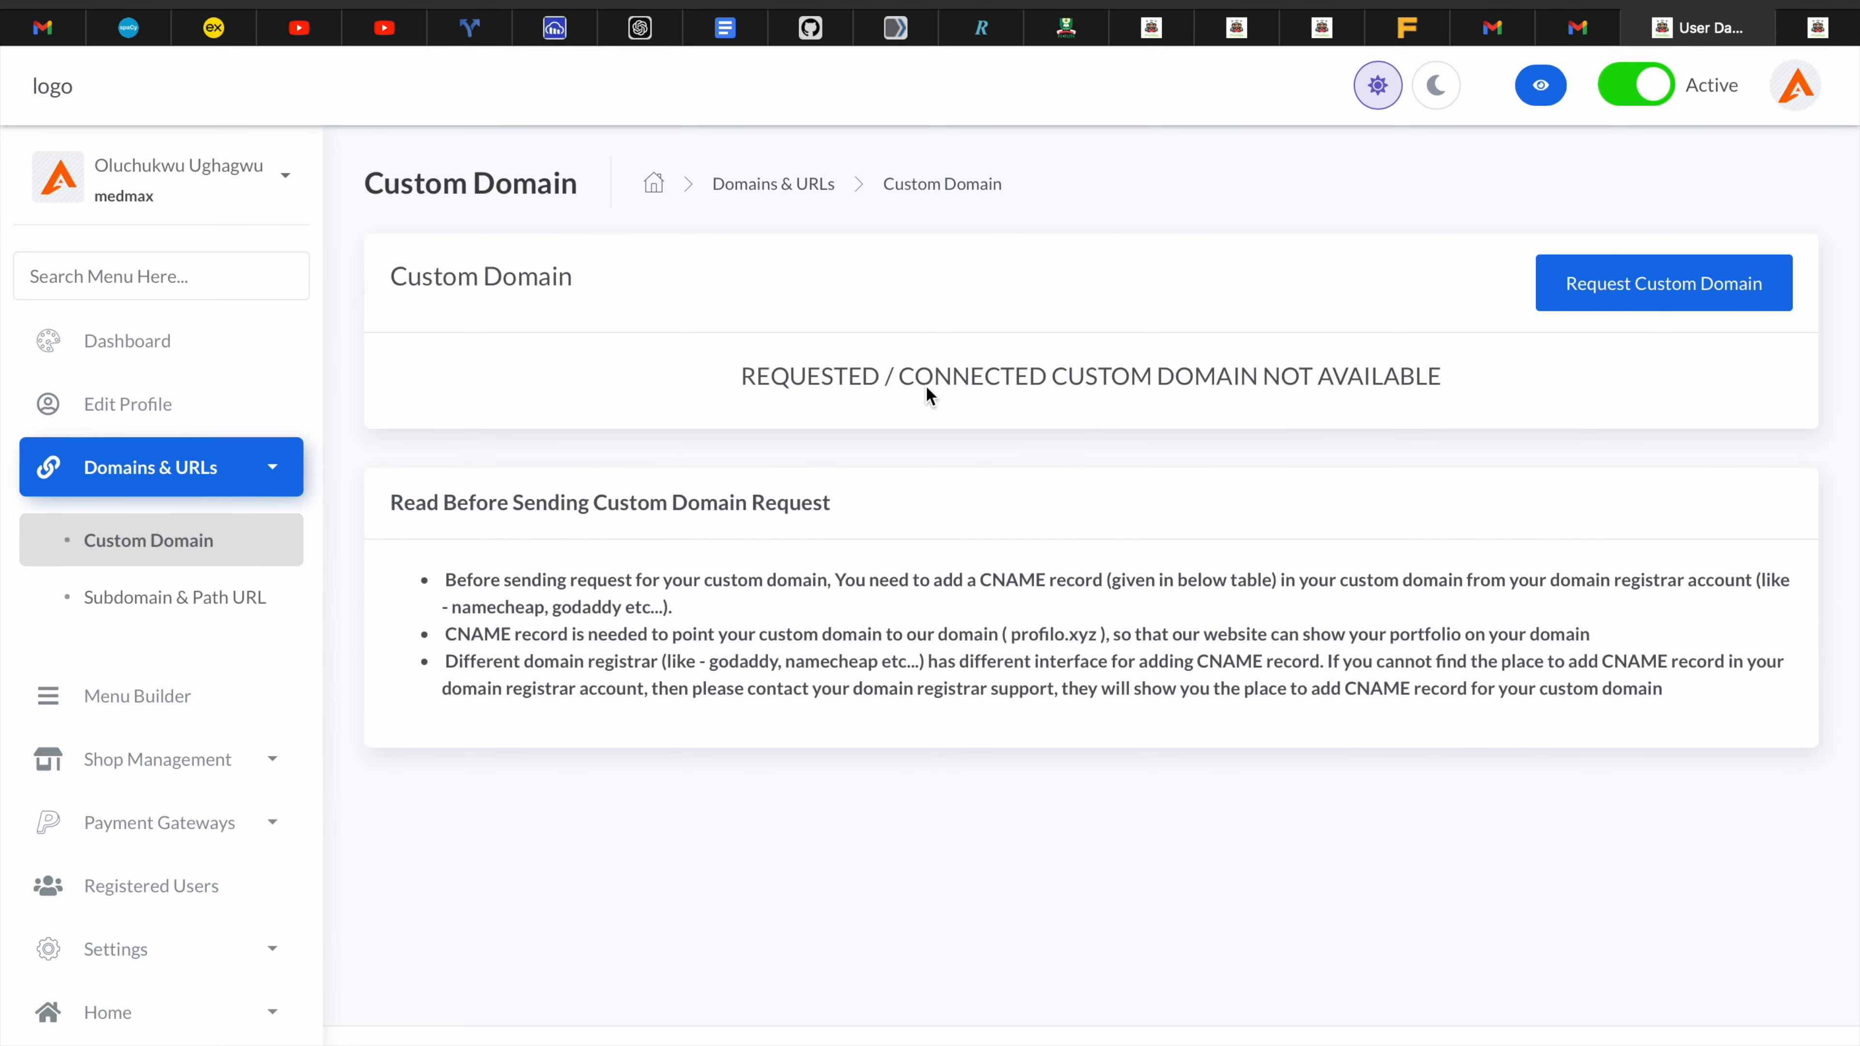
click(1569, 291)
click(1022, 529)
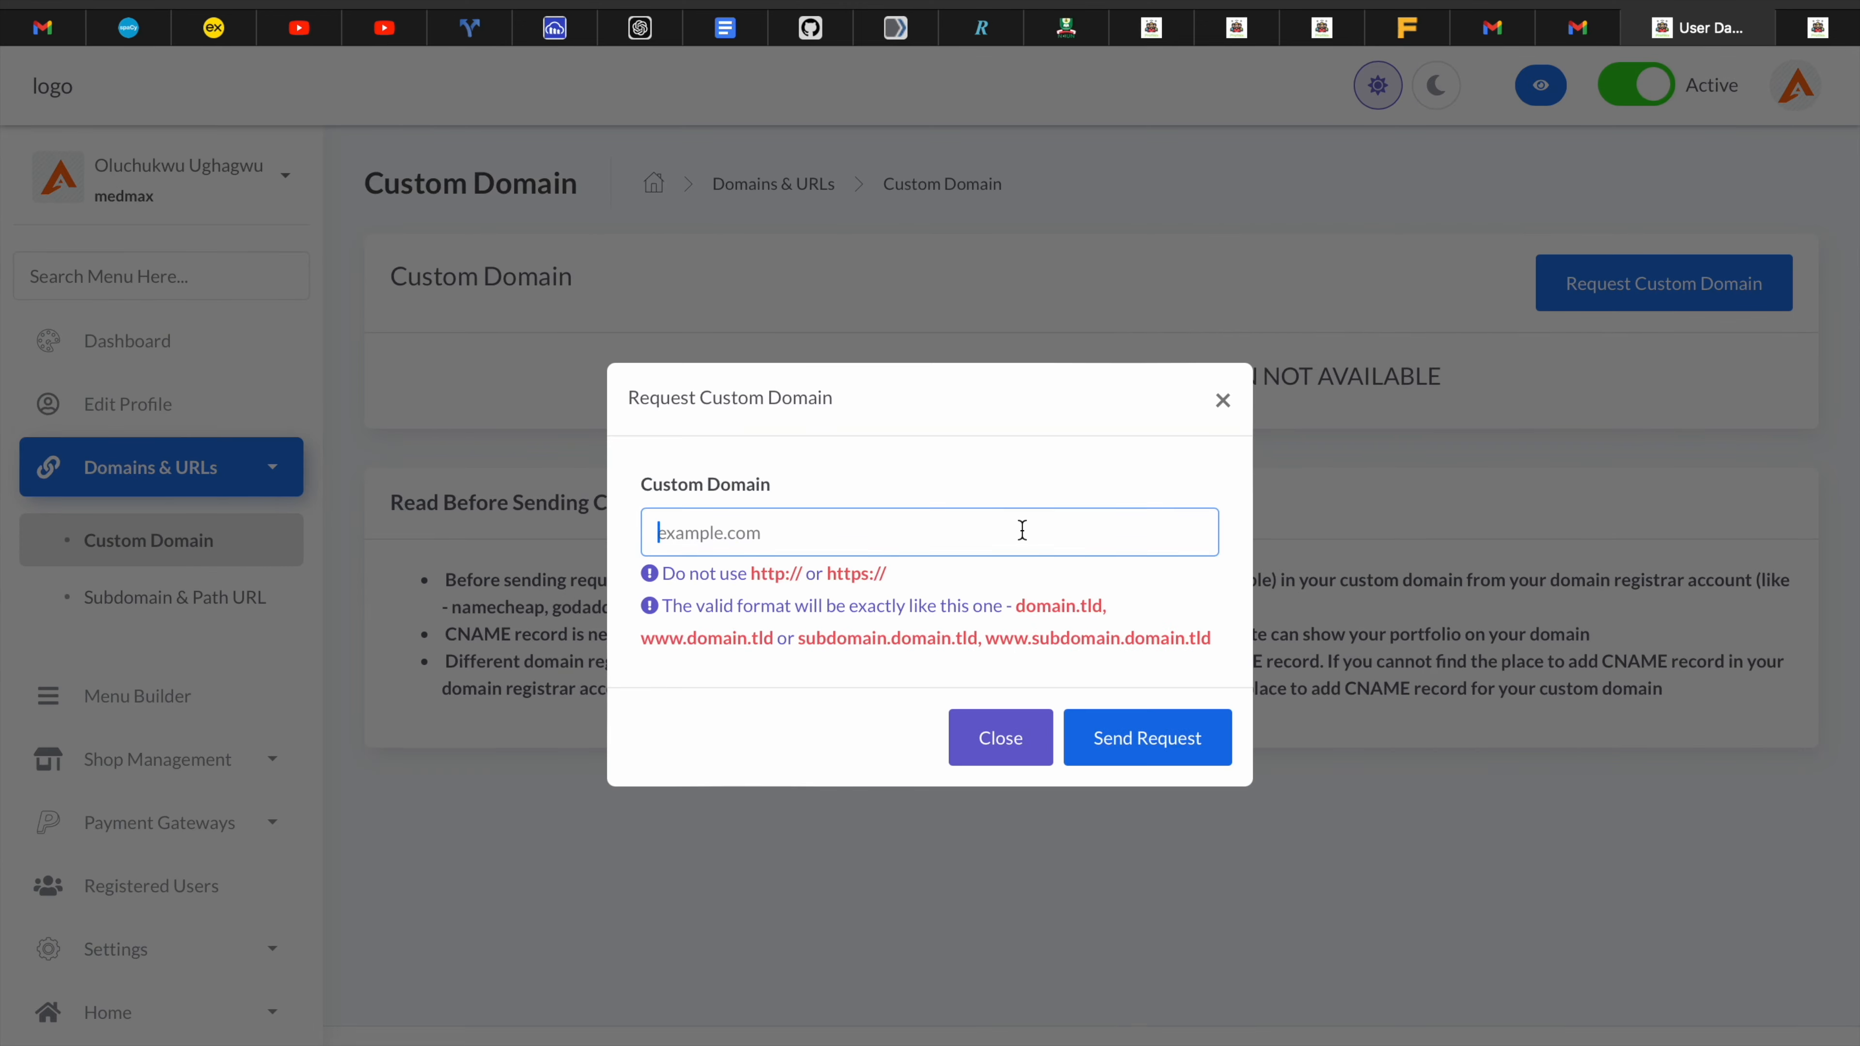
click(1223, 403)
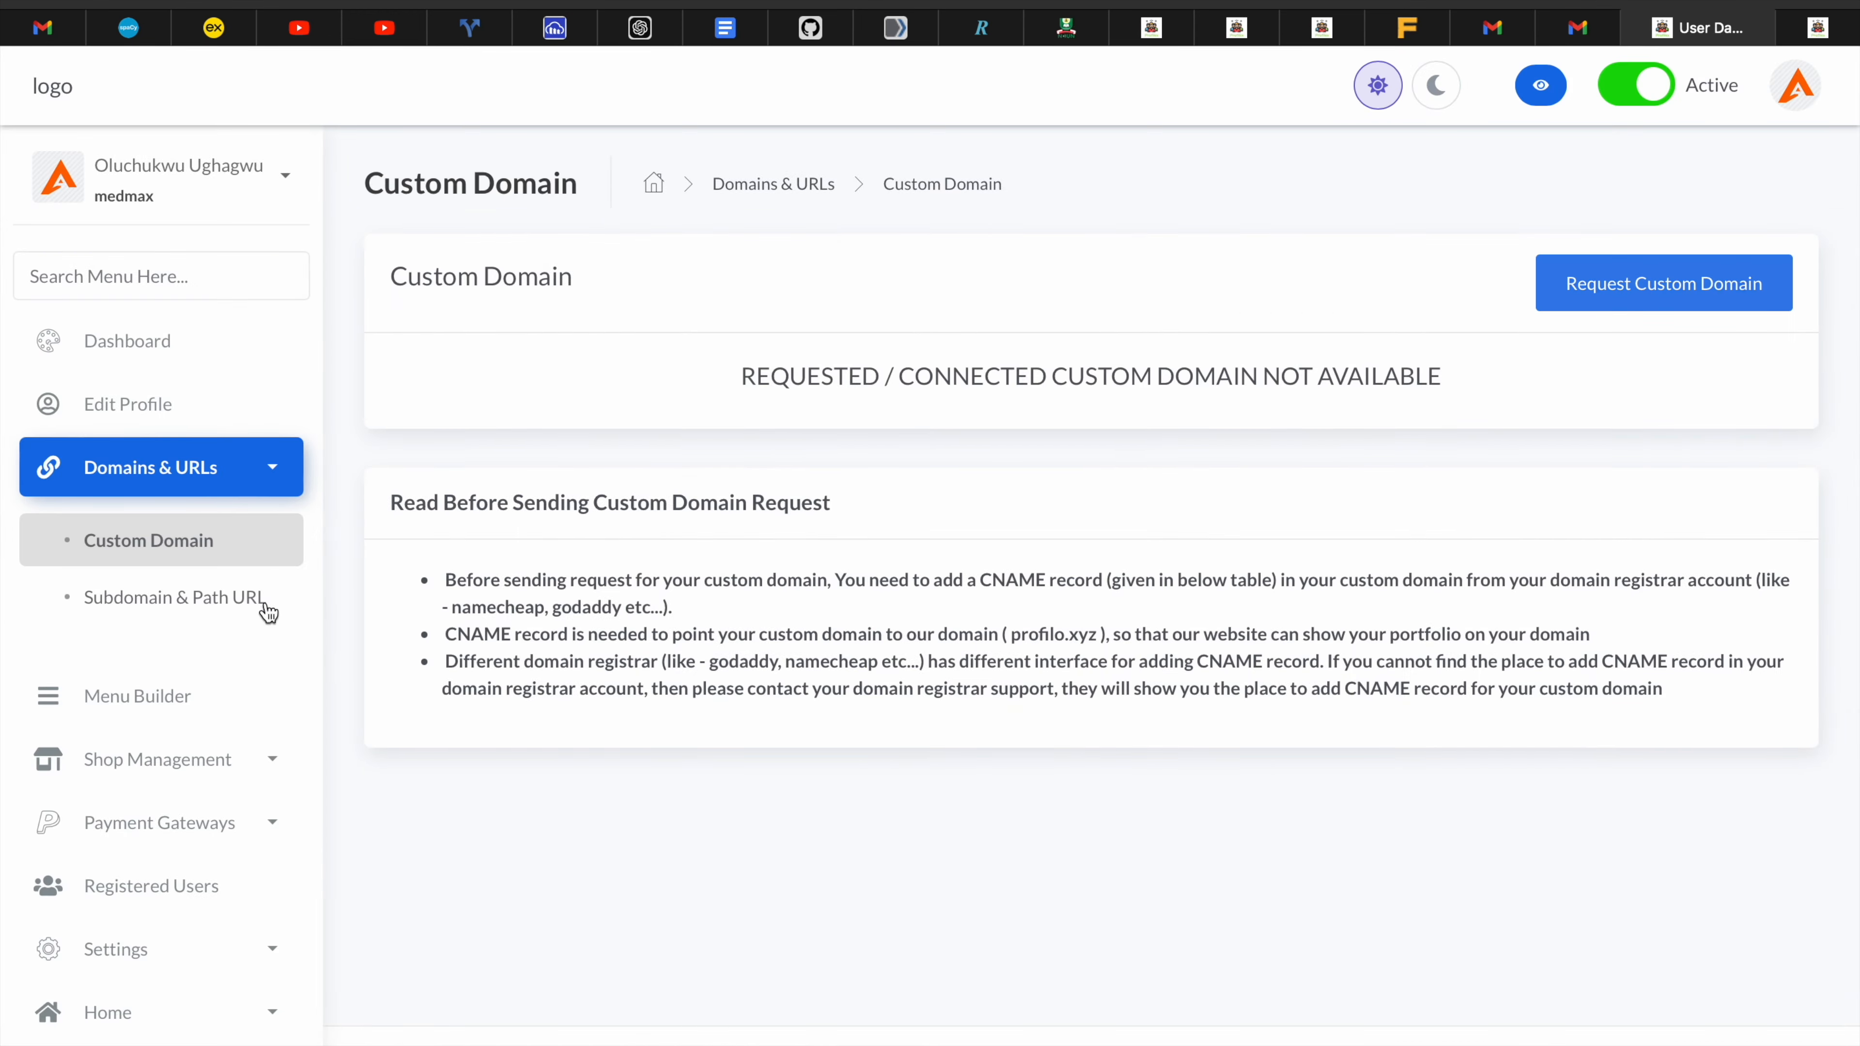
click(229, 622)
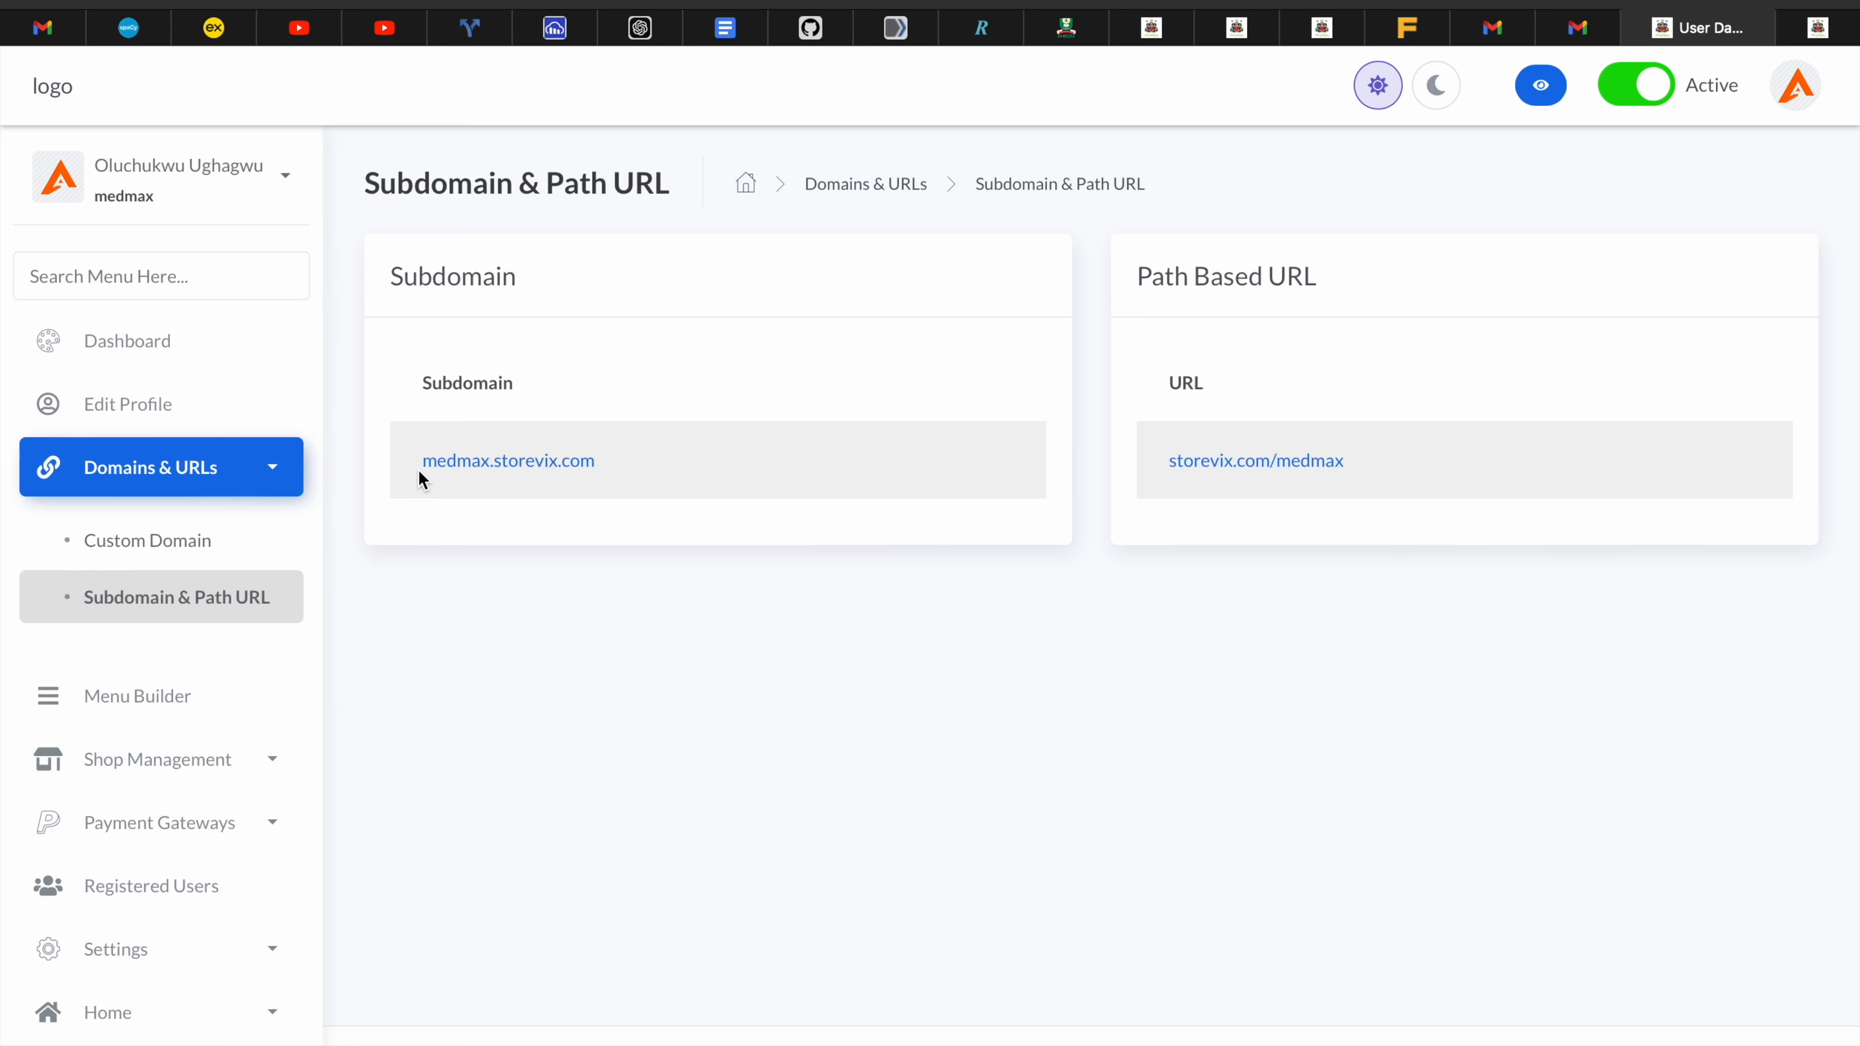
drag(417, 473, 633, 466)
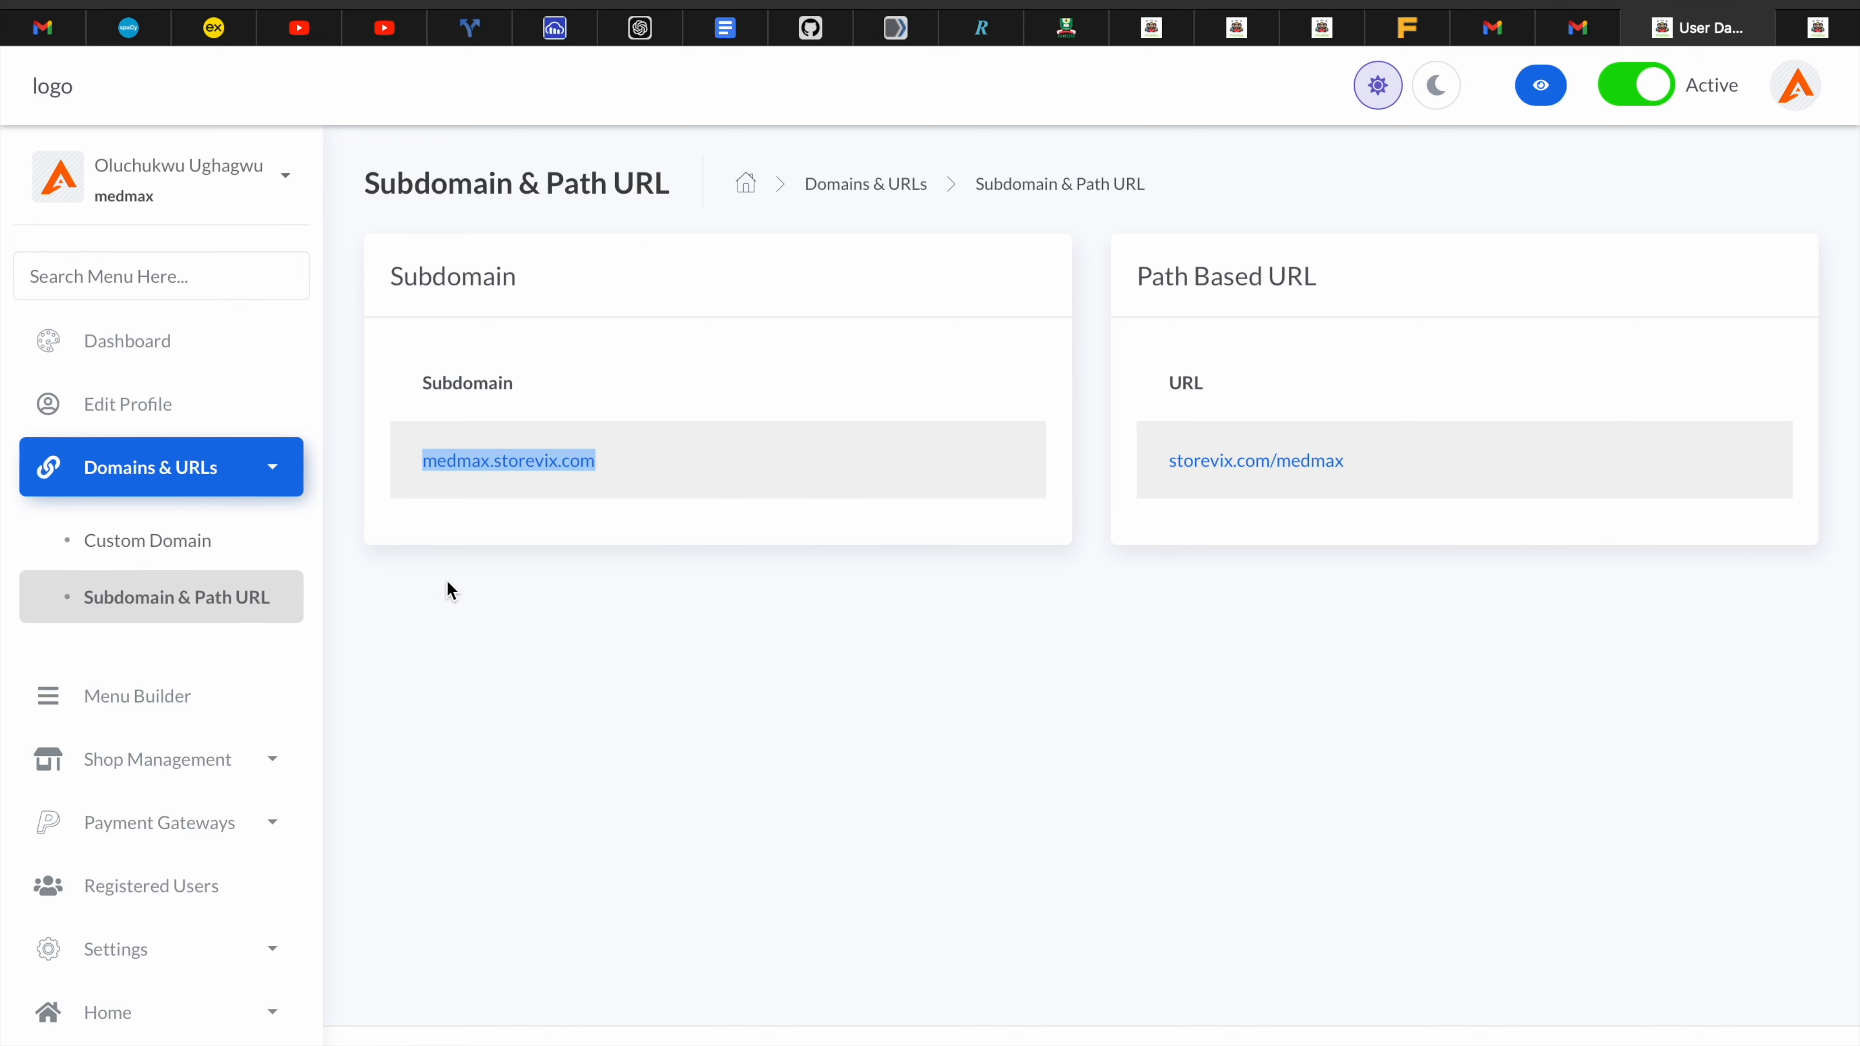
Open the Menu Builder and compare its website menus with the navigation bar on the live site
click(174, 700)
click(1541, 84)
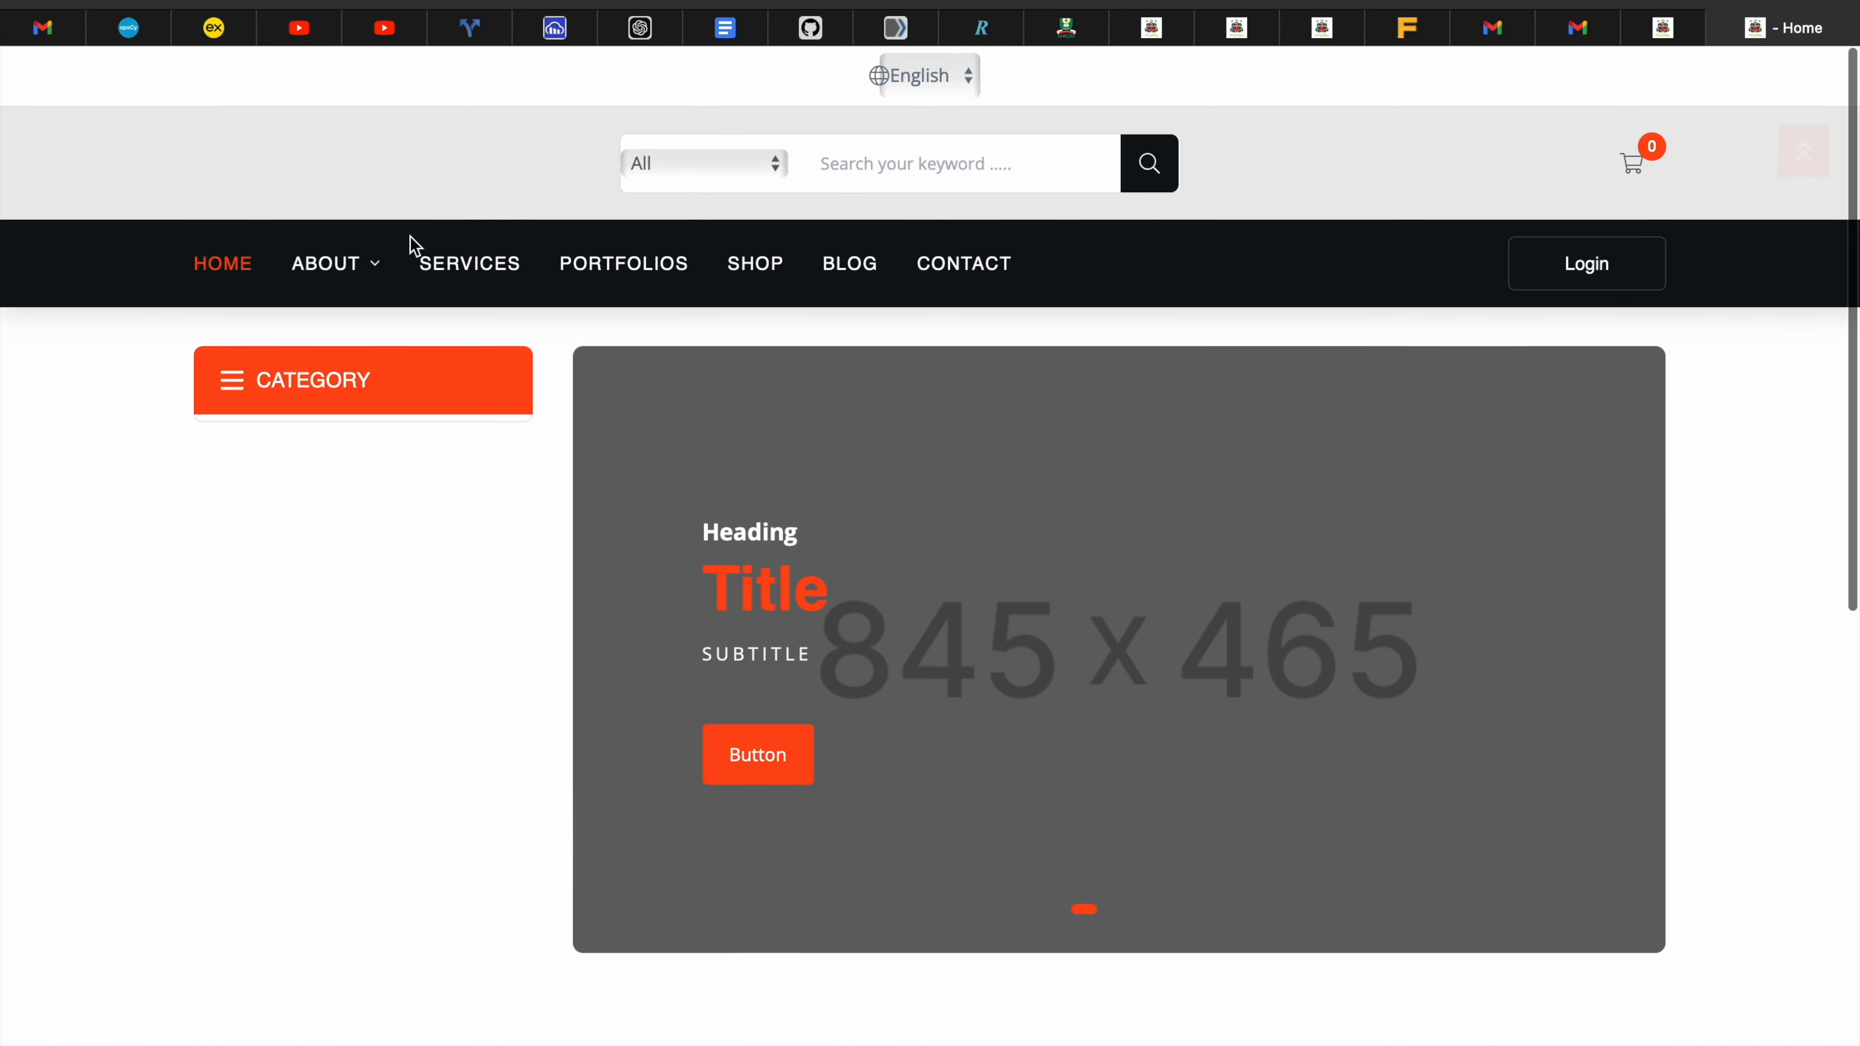
mouse_move(371, 273)
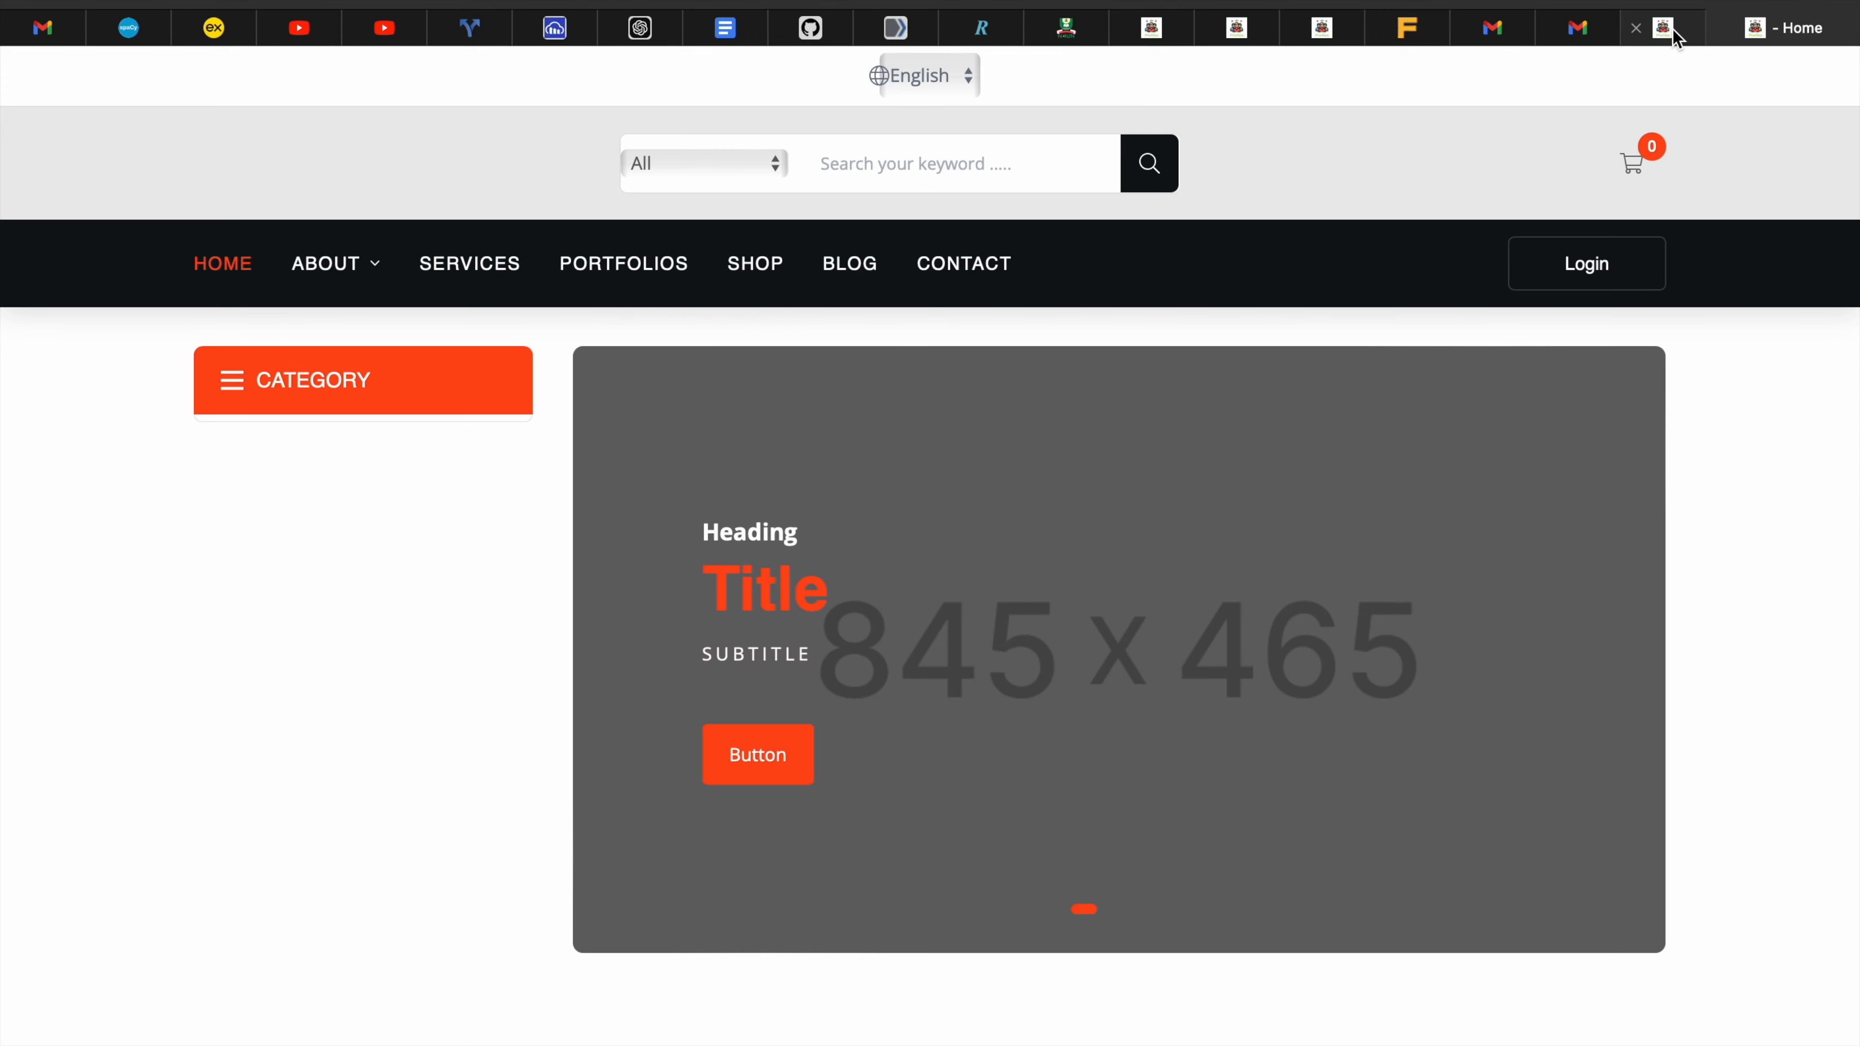
mouse_move(1677, 37)
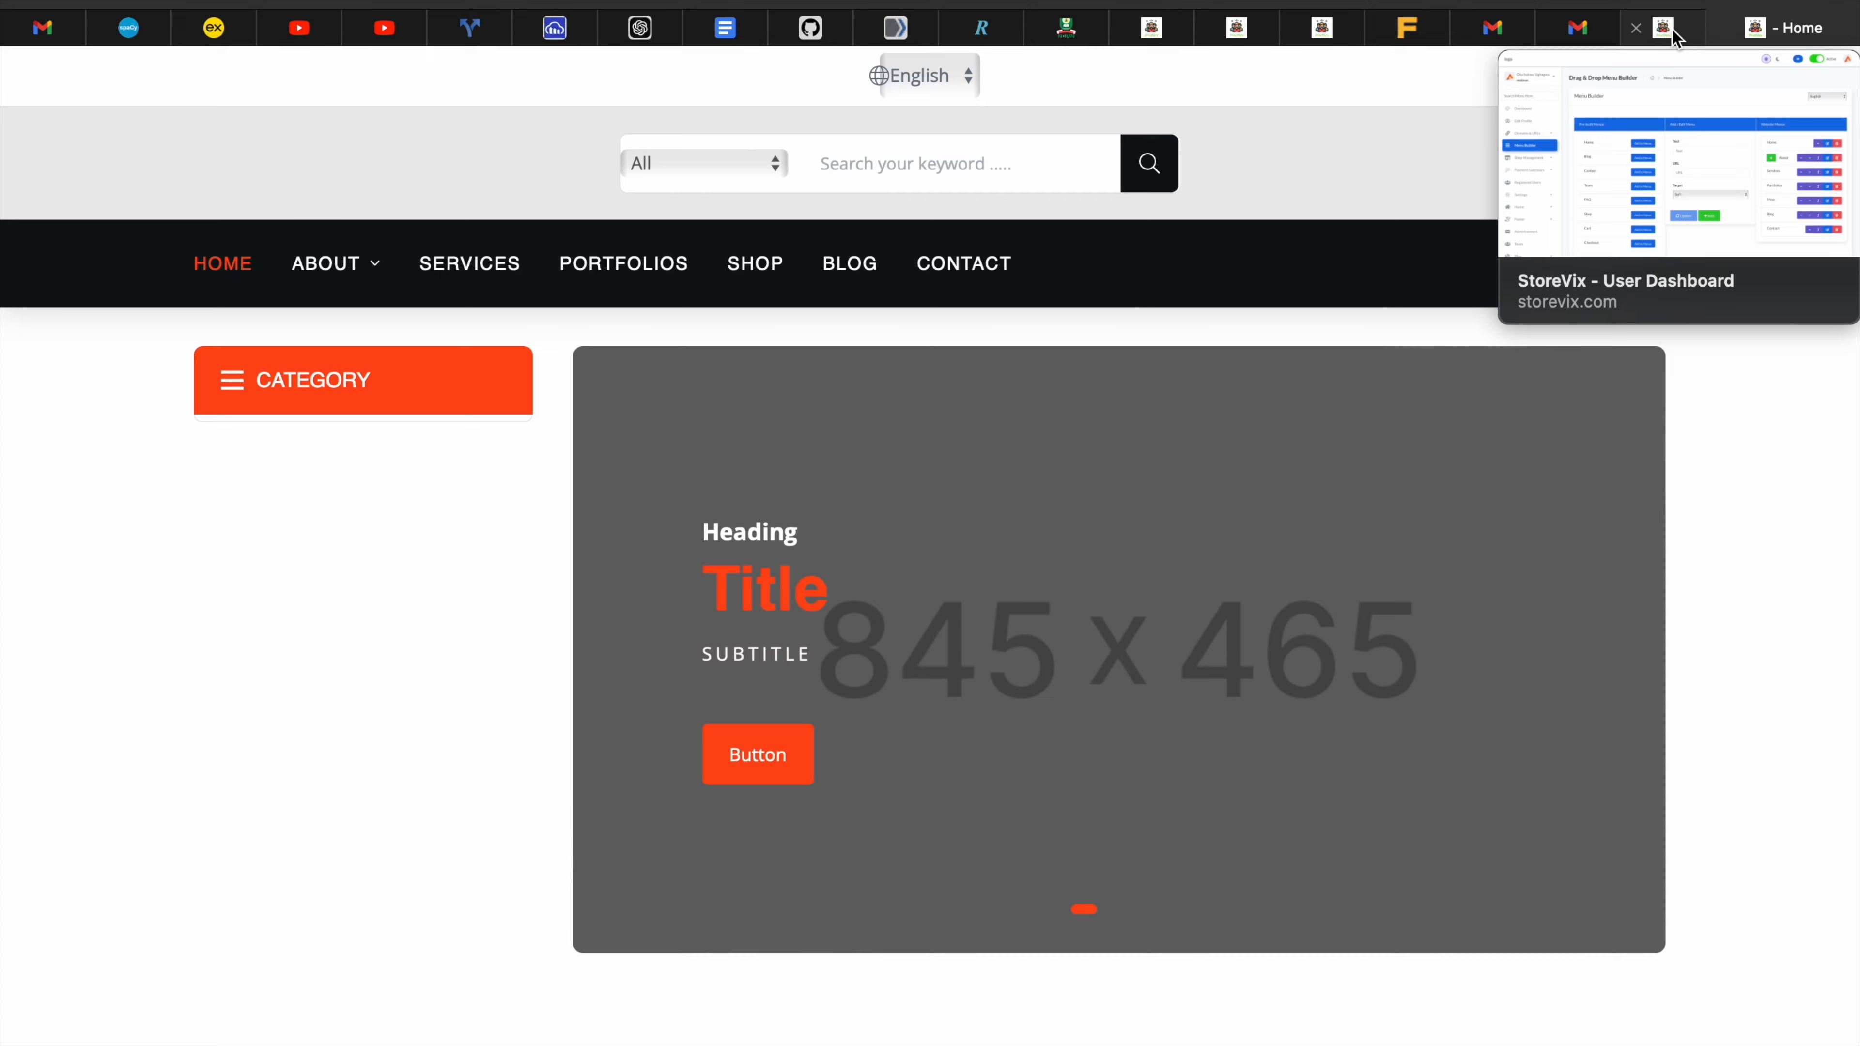
click(1675, 37)
scroll(1527, 366, down, 3)
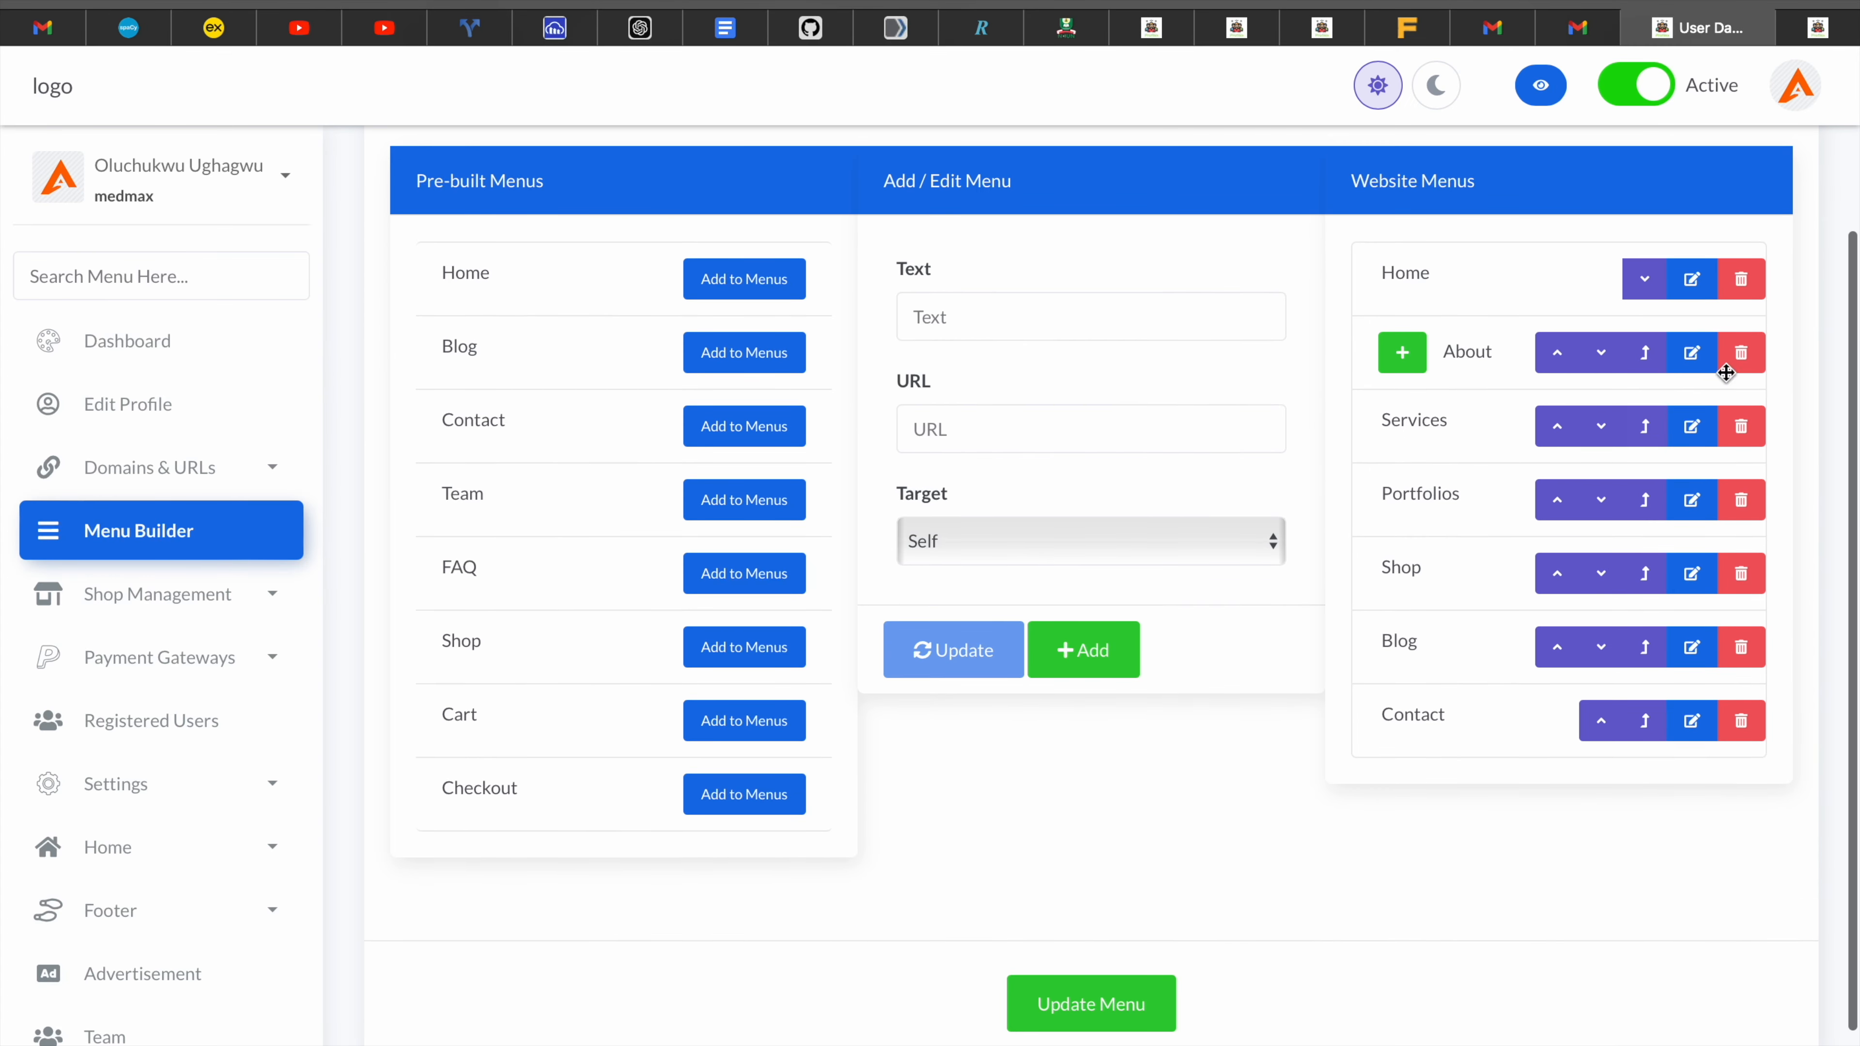
click(1815, 27)
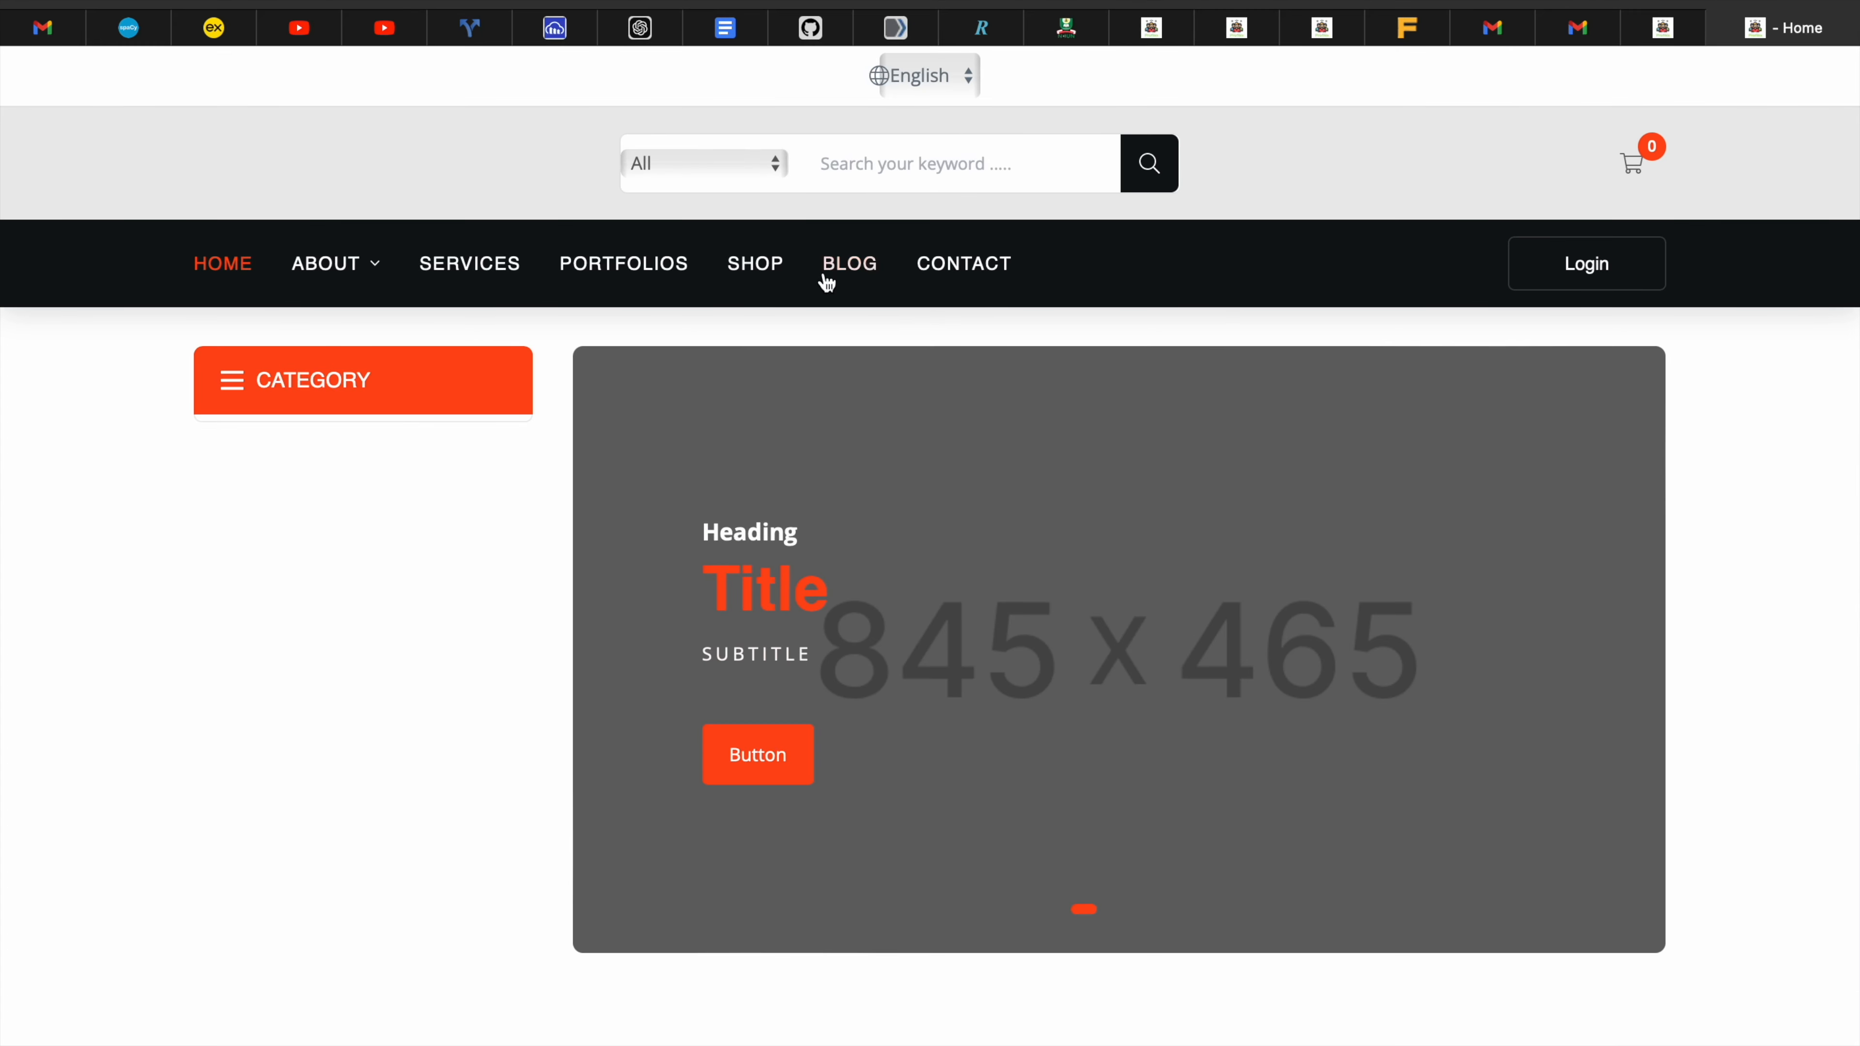
Delete the Portfolios item from the website menus, save the menu, and check the live site's navigation bar
click(1675, 30)
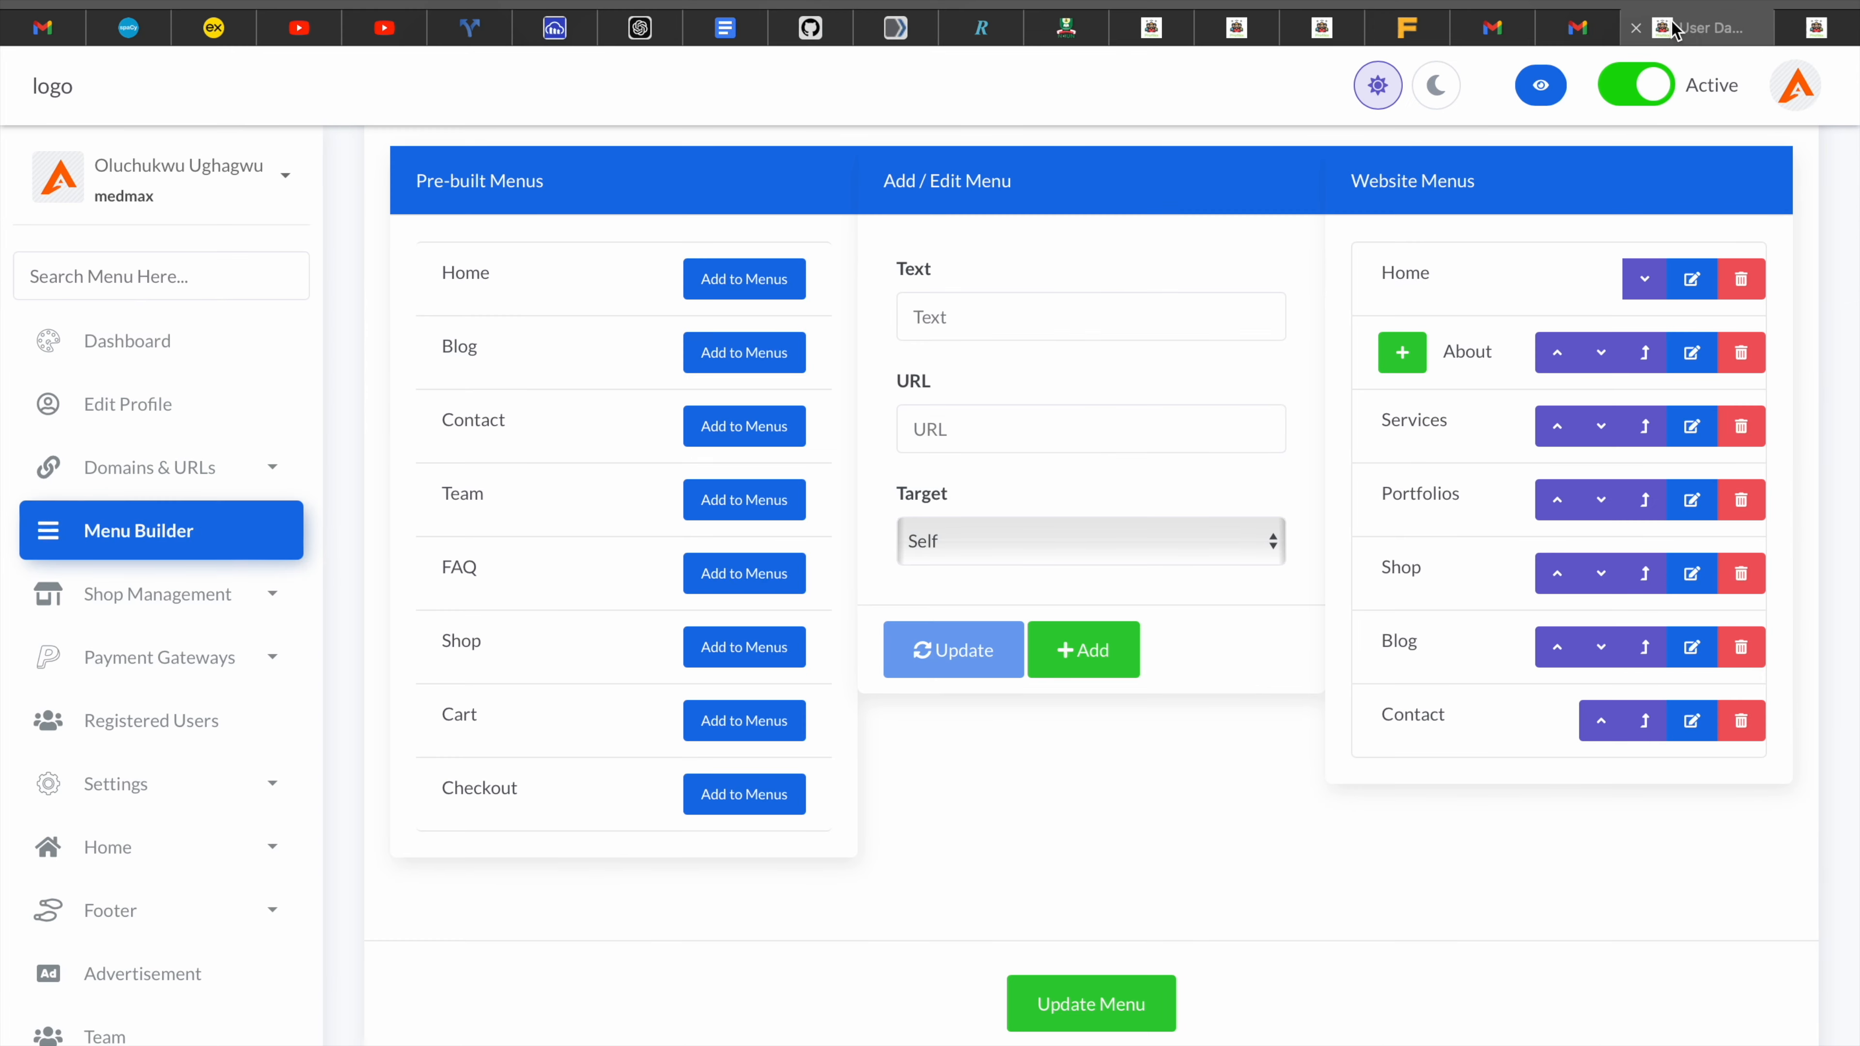
click(1741, 500)
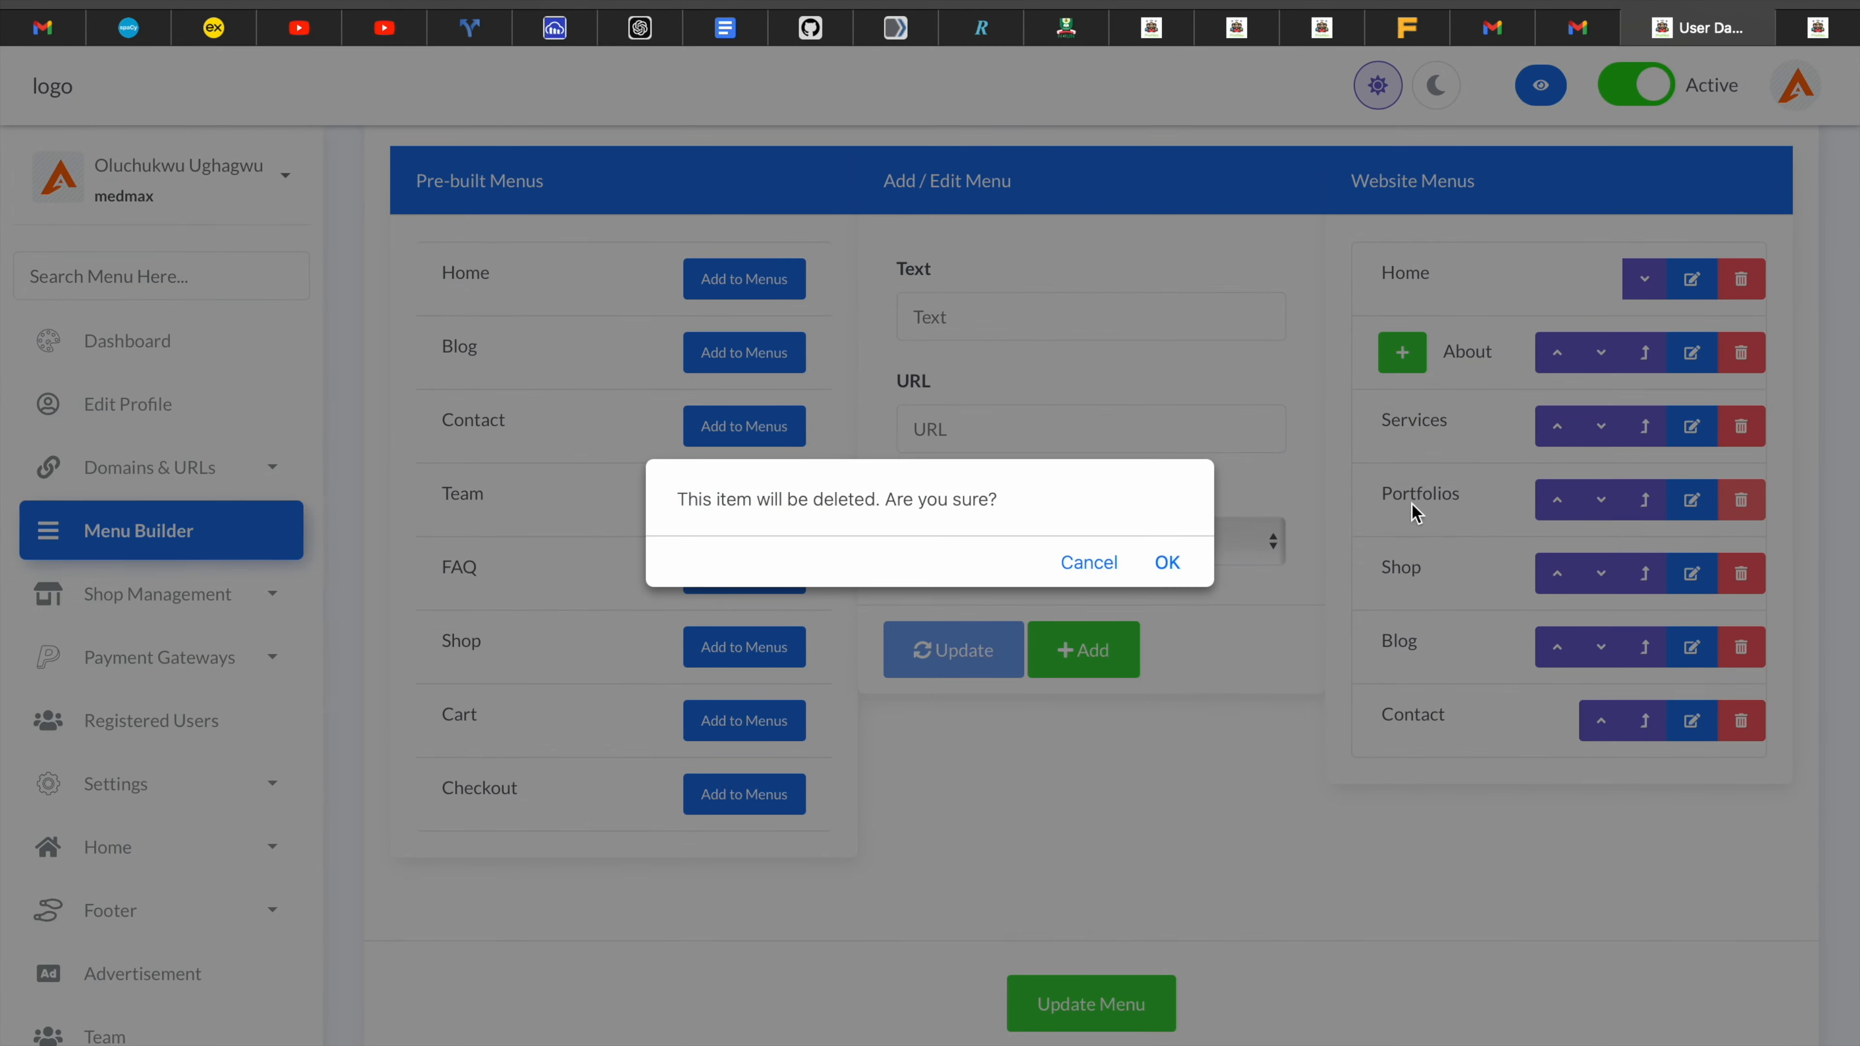
click(1192, 551)
click(1079, 1017)
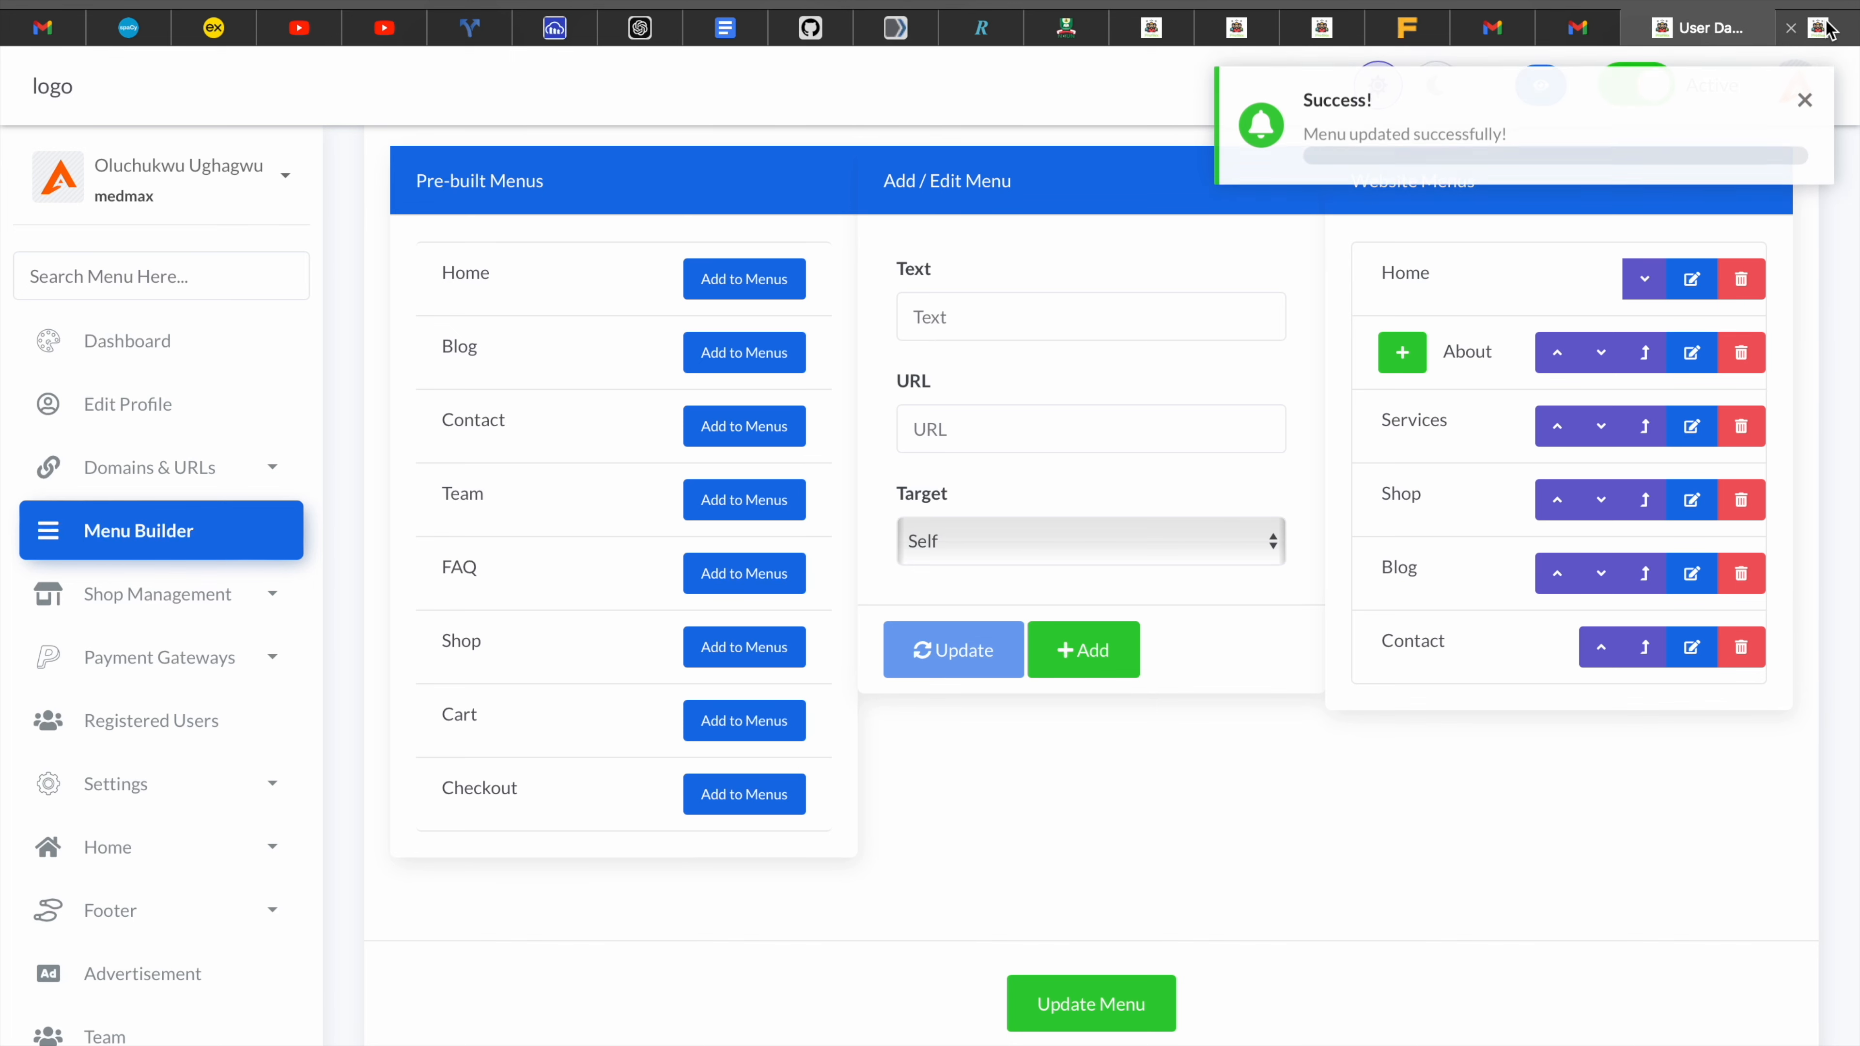
click(1823, 28)
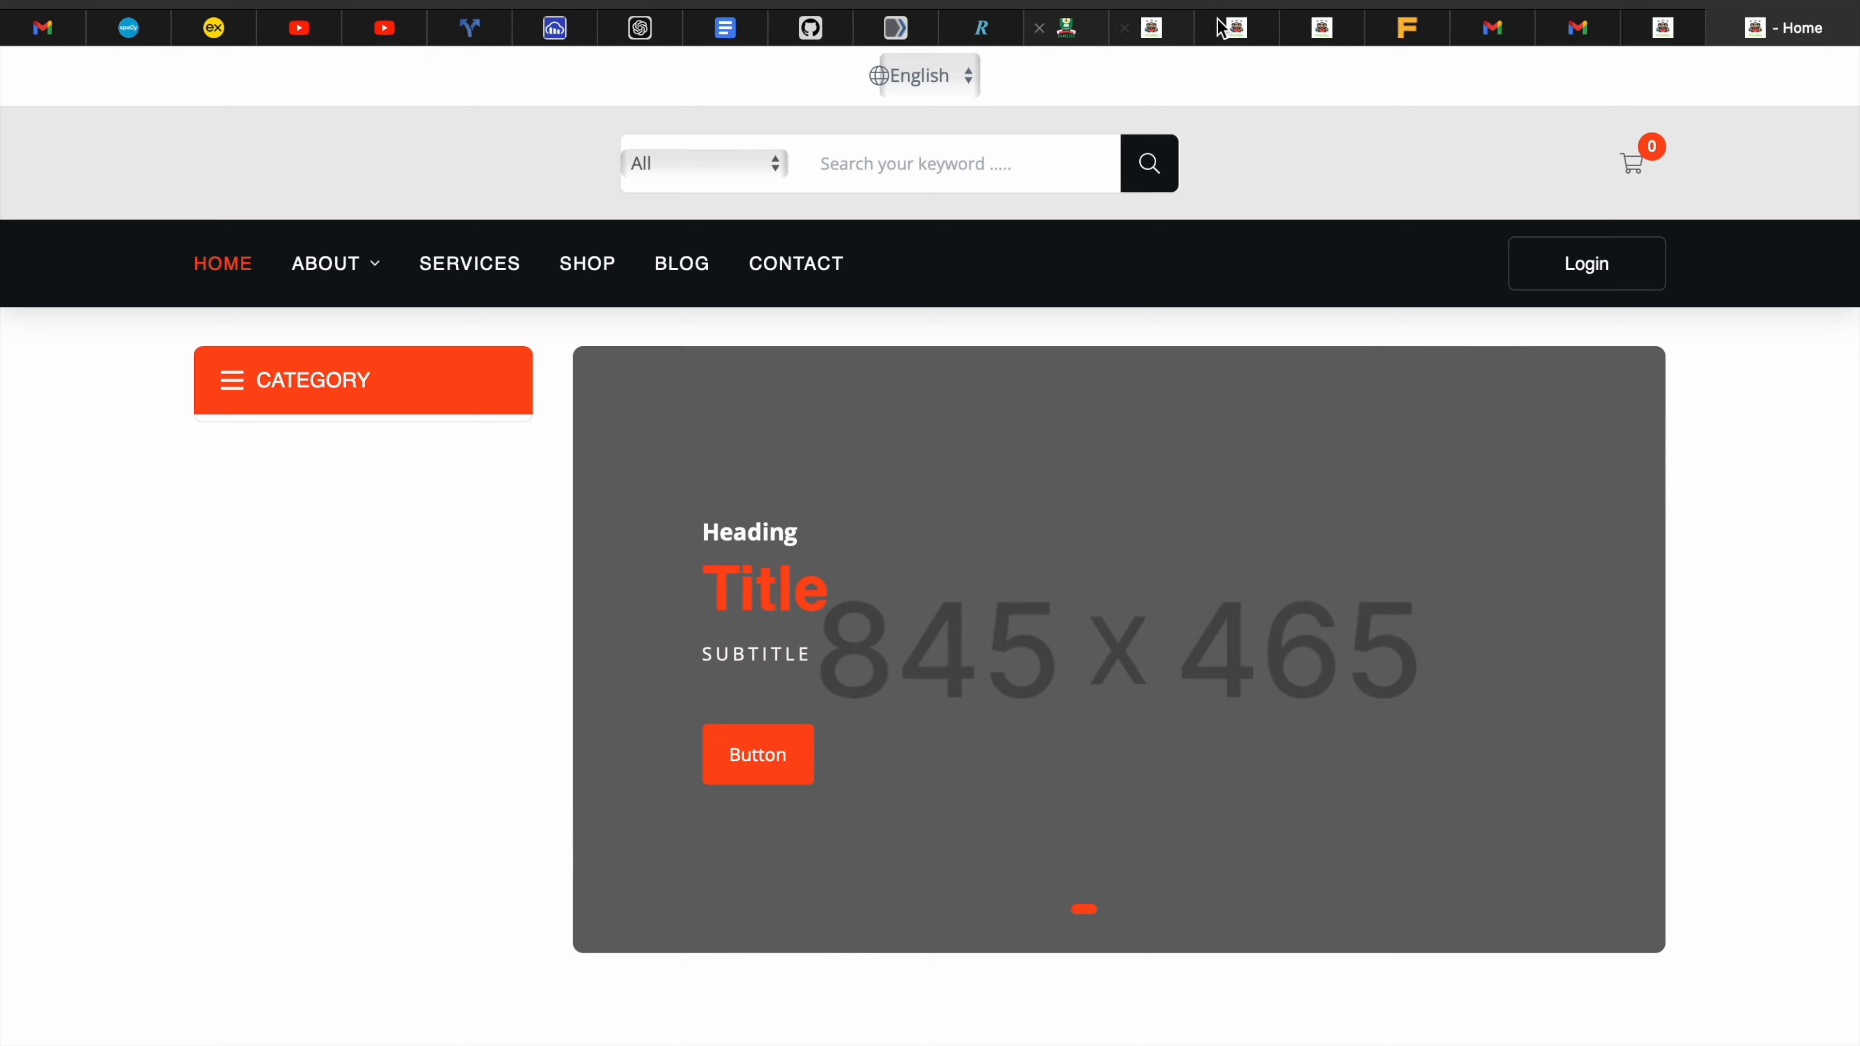
Rename the Services item in the website menus to Portfolio and save the updated menu
mouse_move(1675, 31)
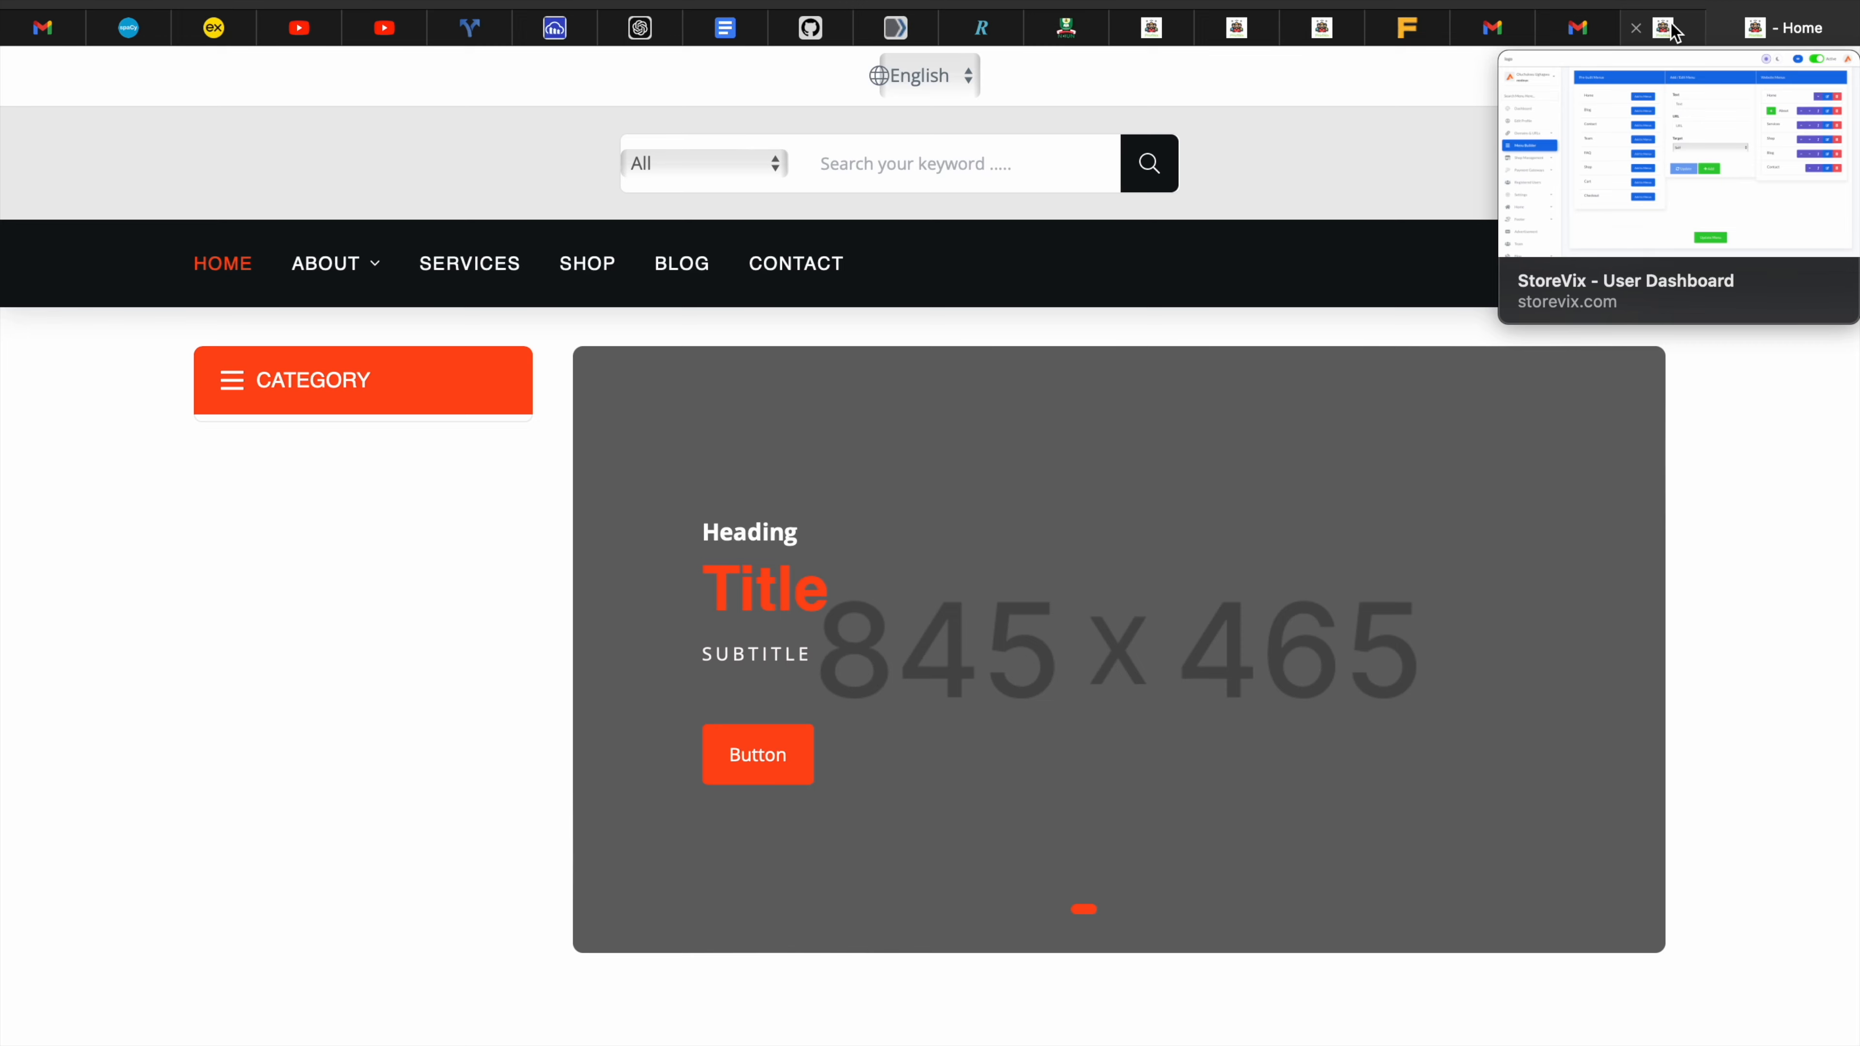
click(1676, 31)
click(1691, 432)
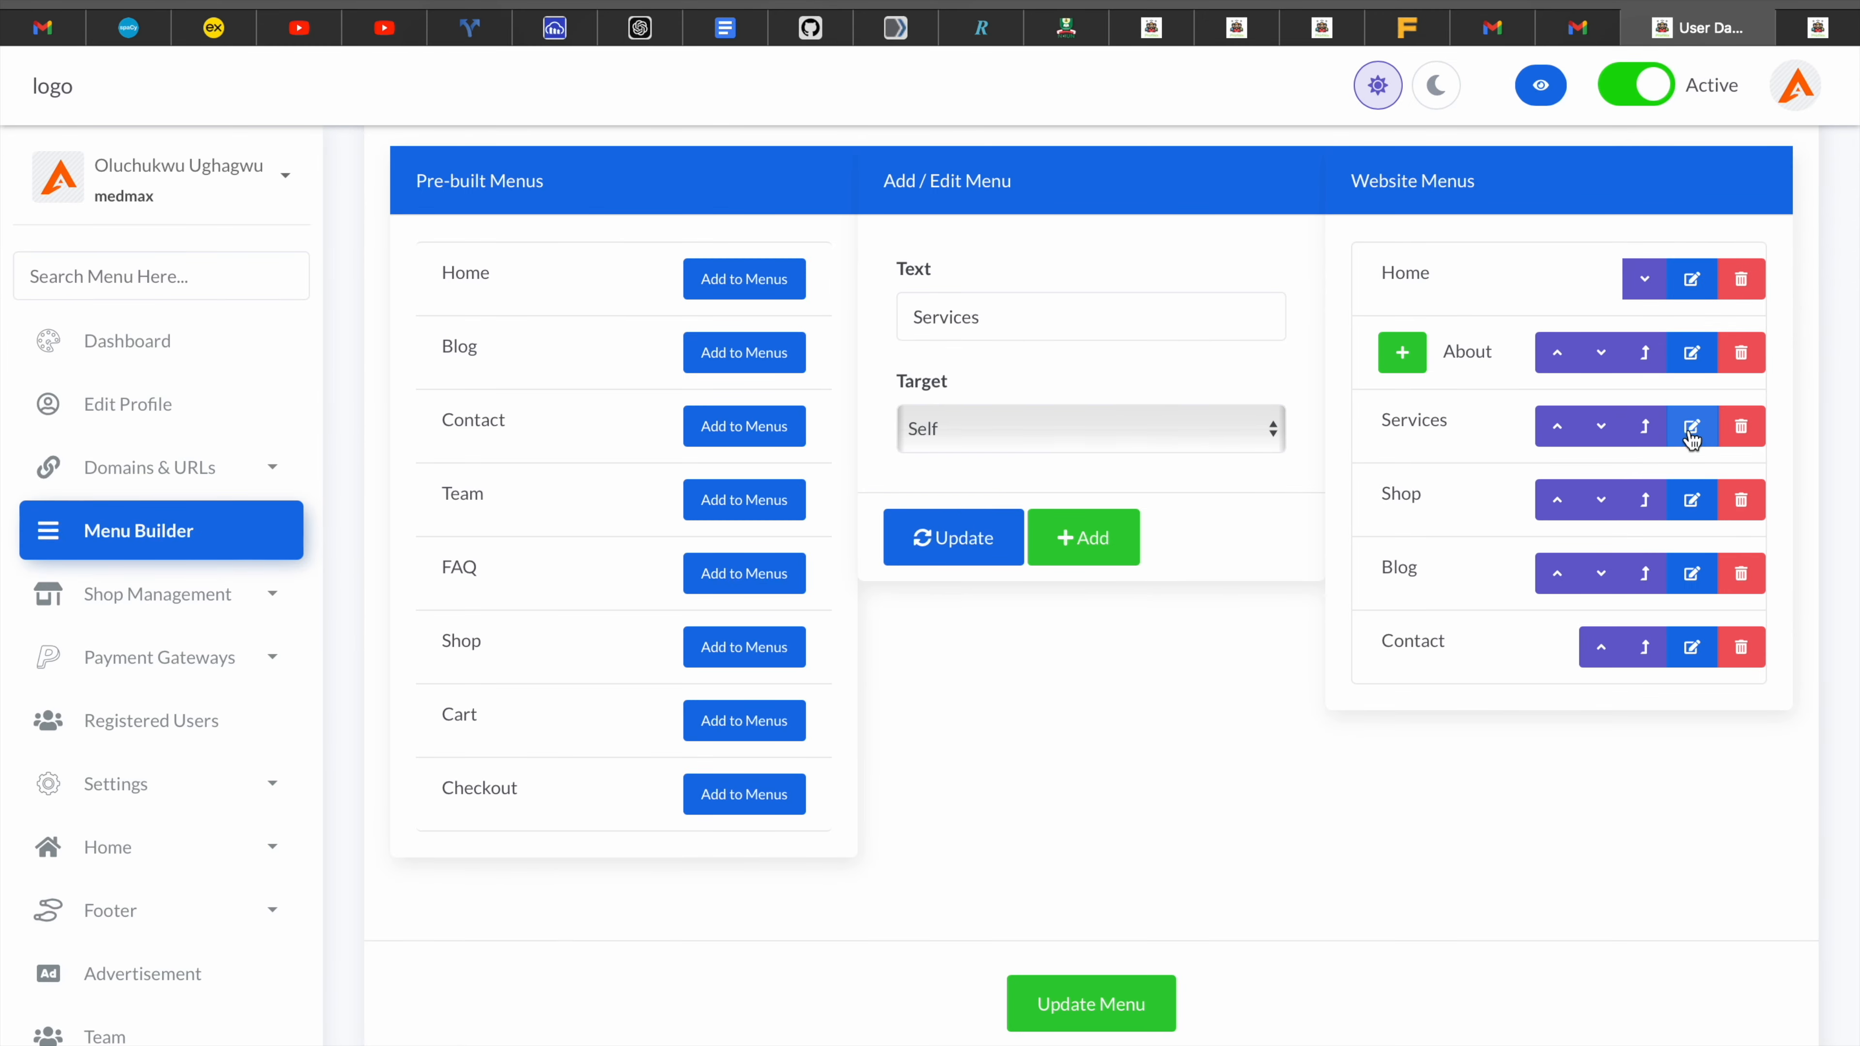
double_click(967, 313)
text(Por)
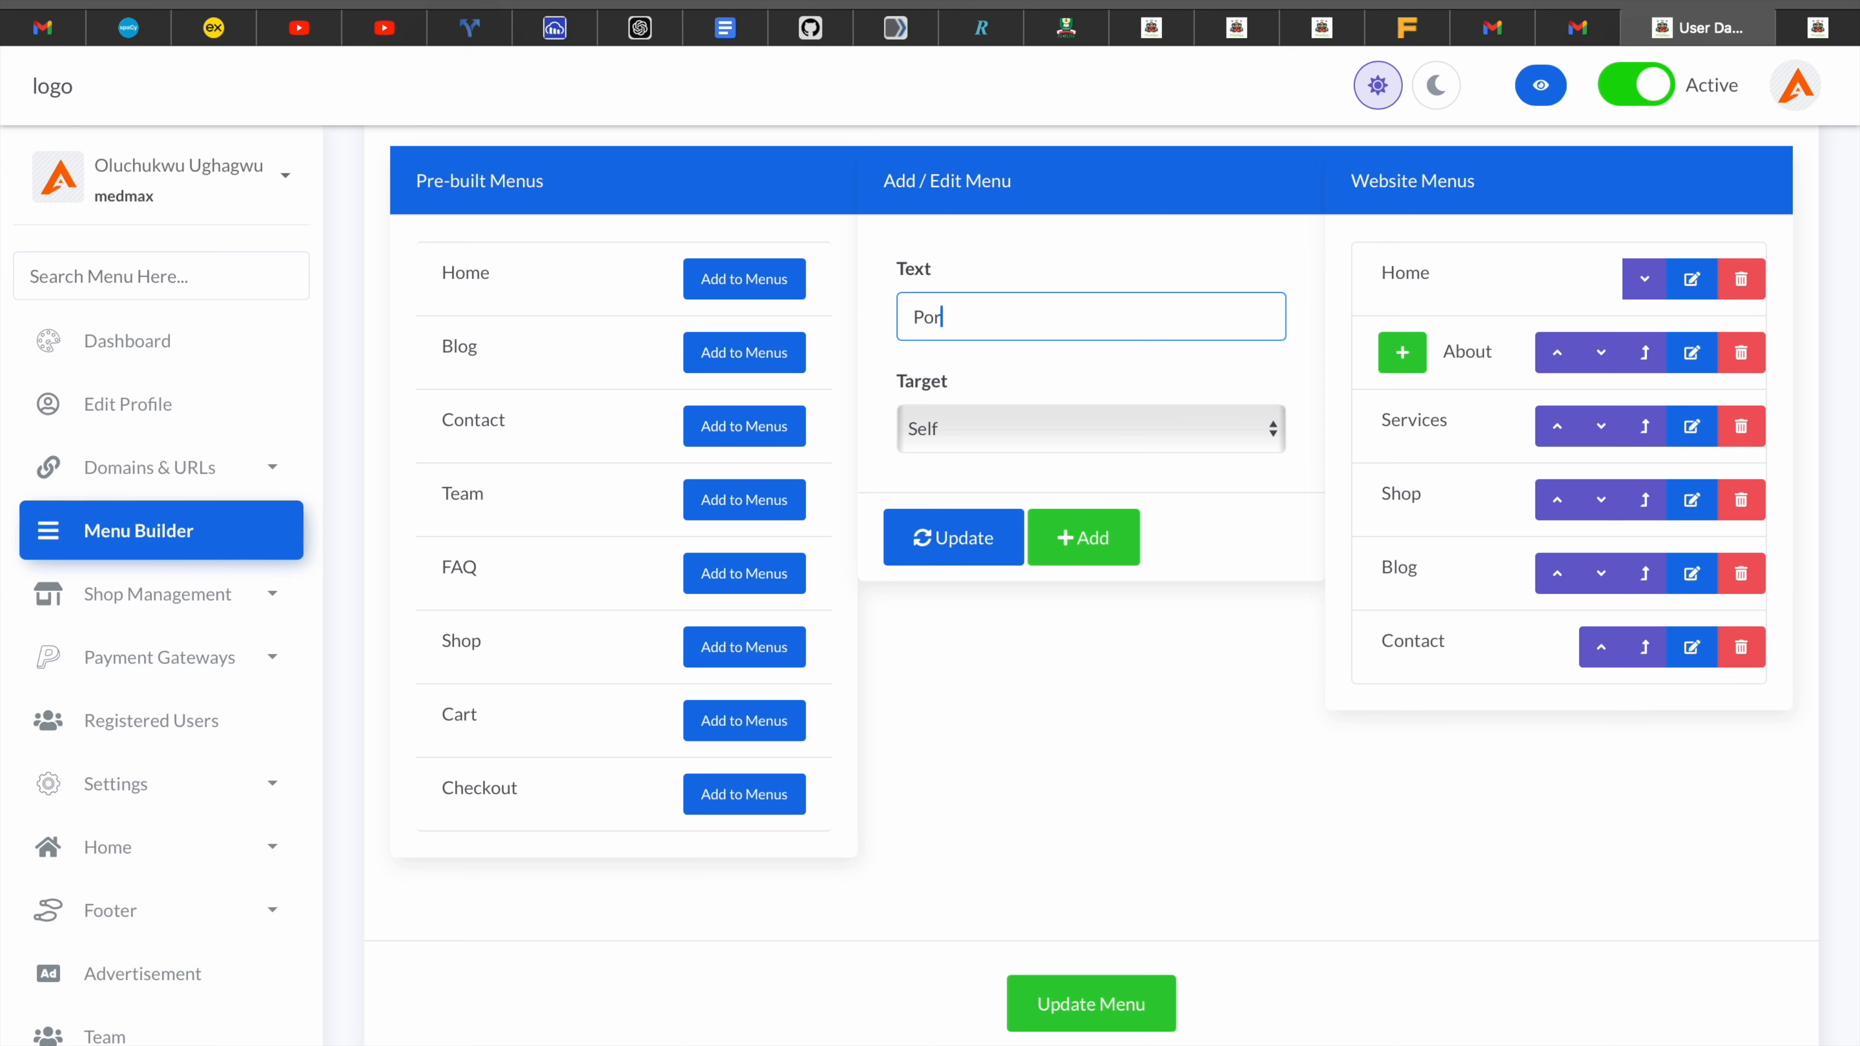
text(tfolio)
click(981, 531)
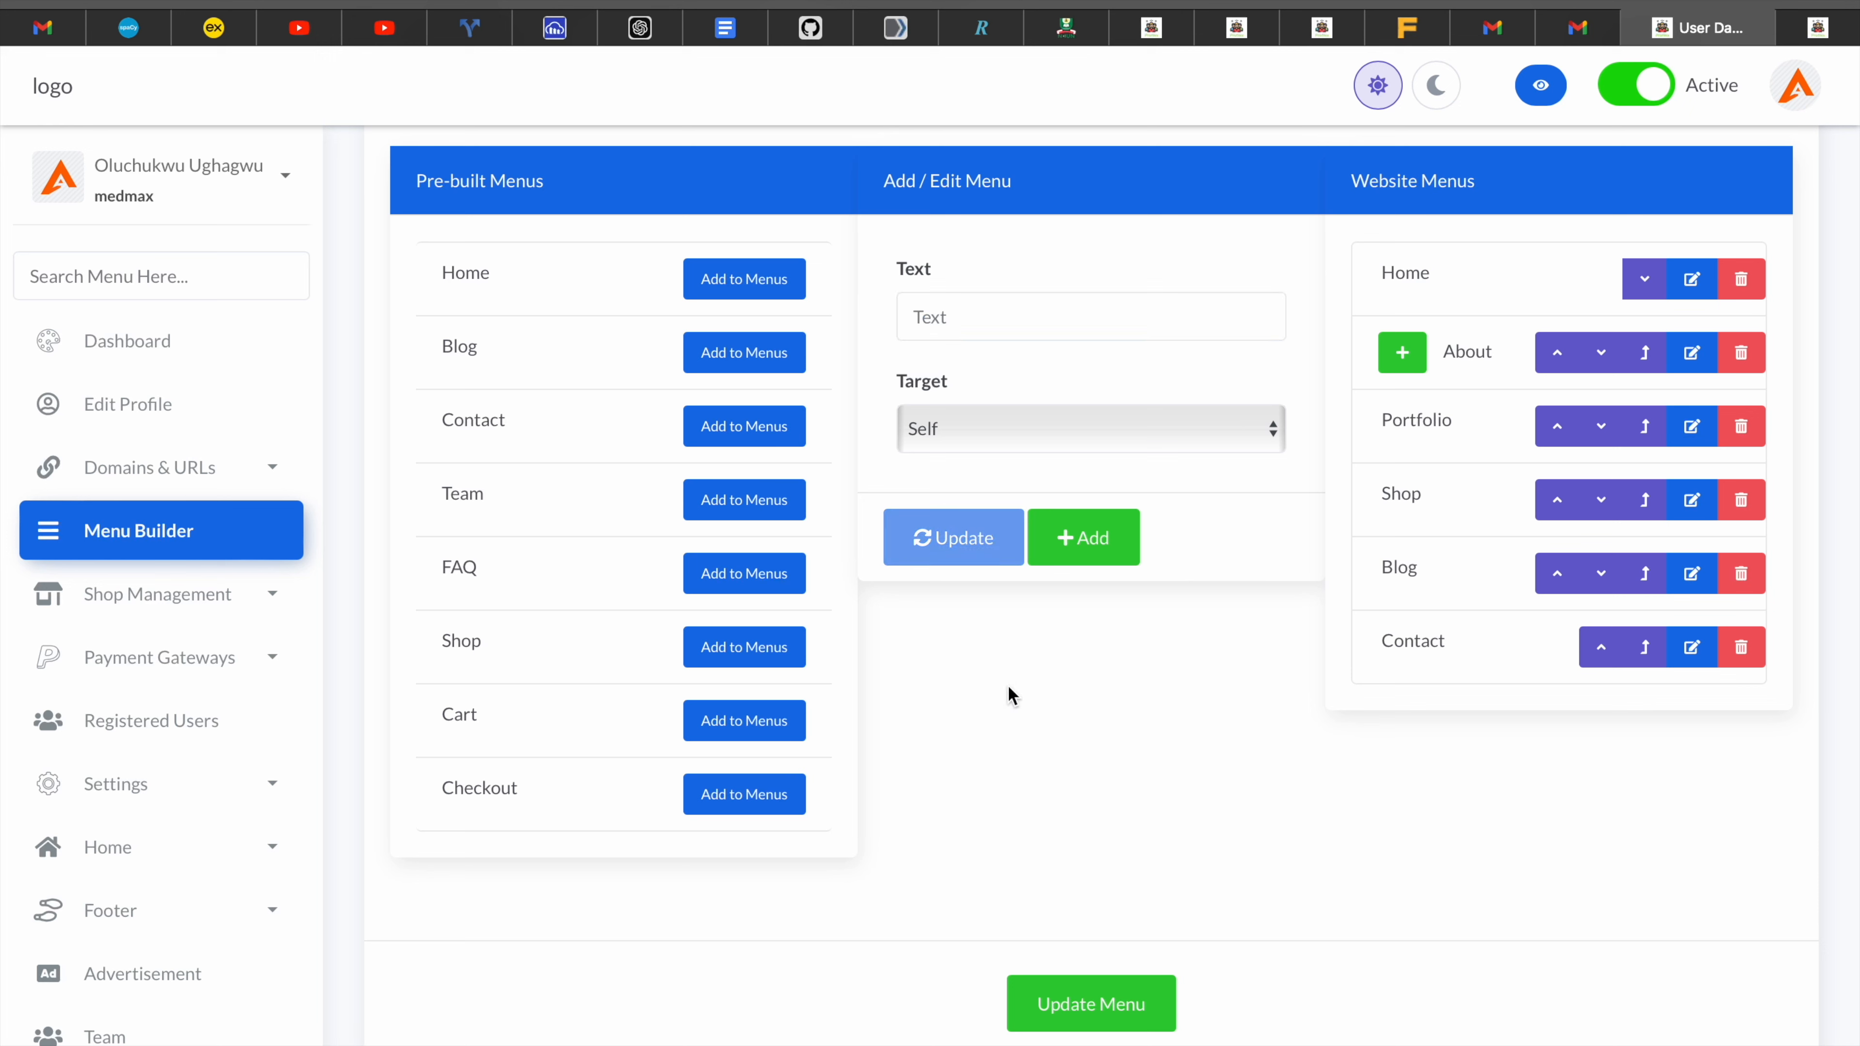
click(1078, 993)
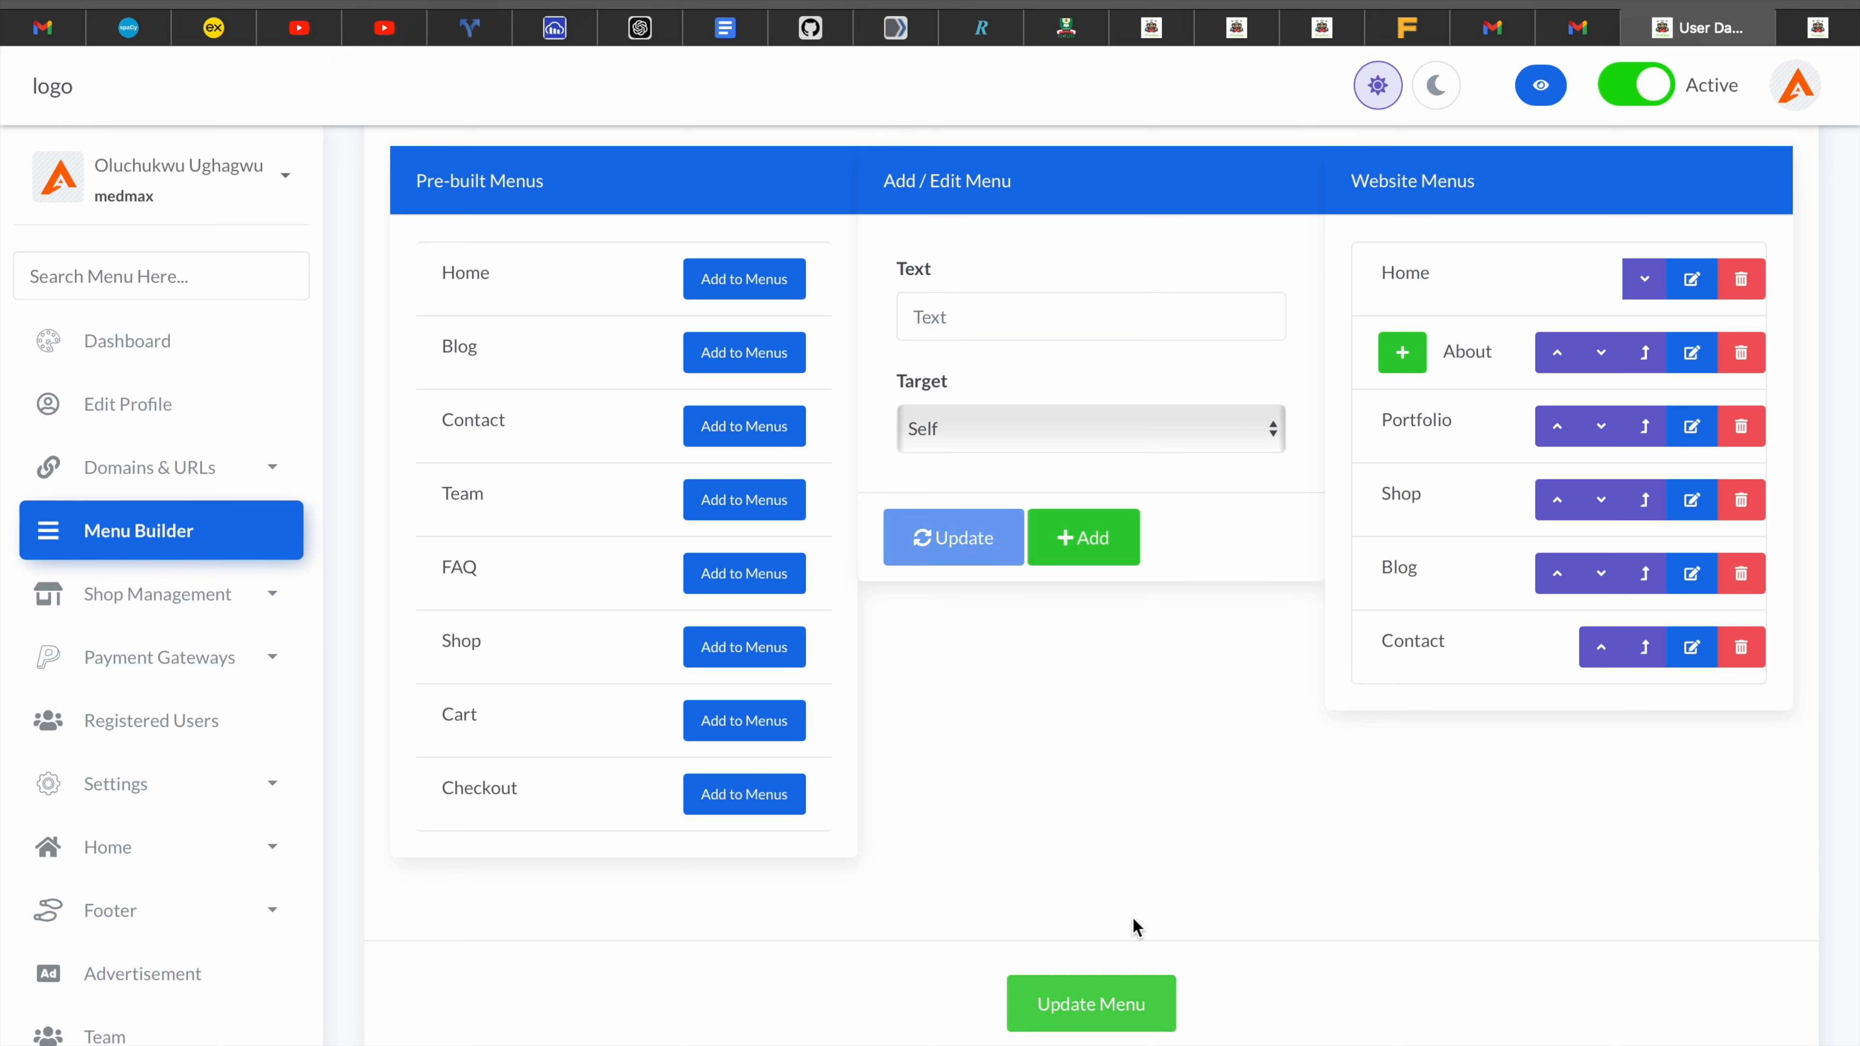
click(1089, 1017)
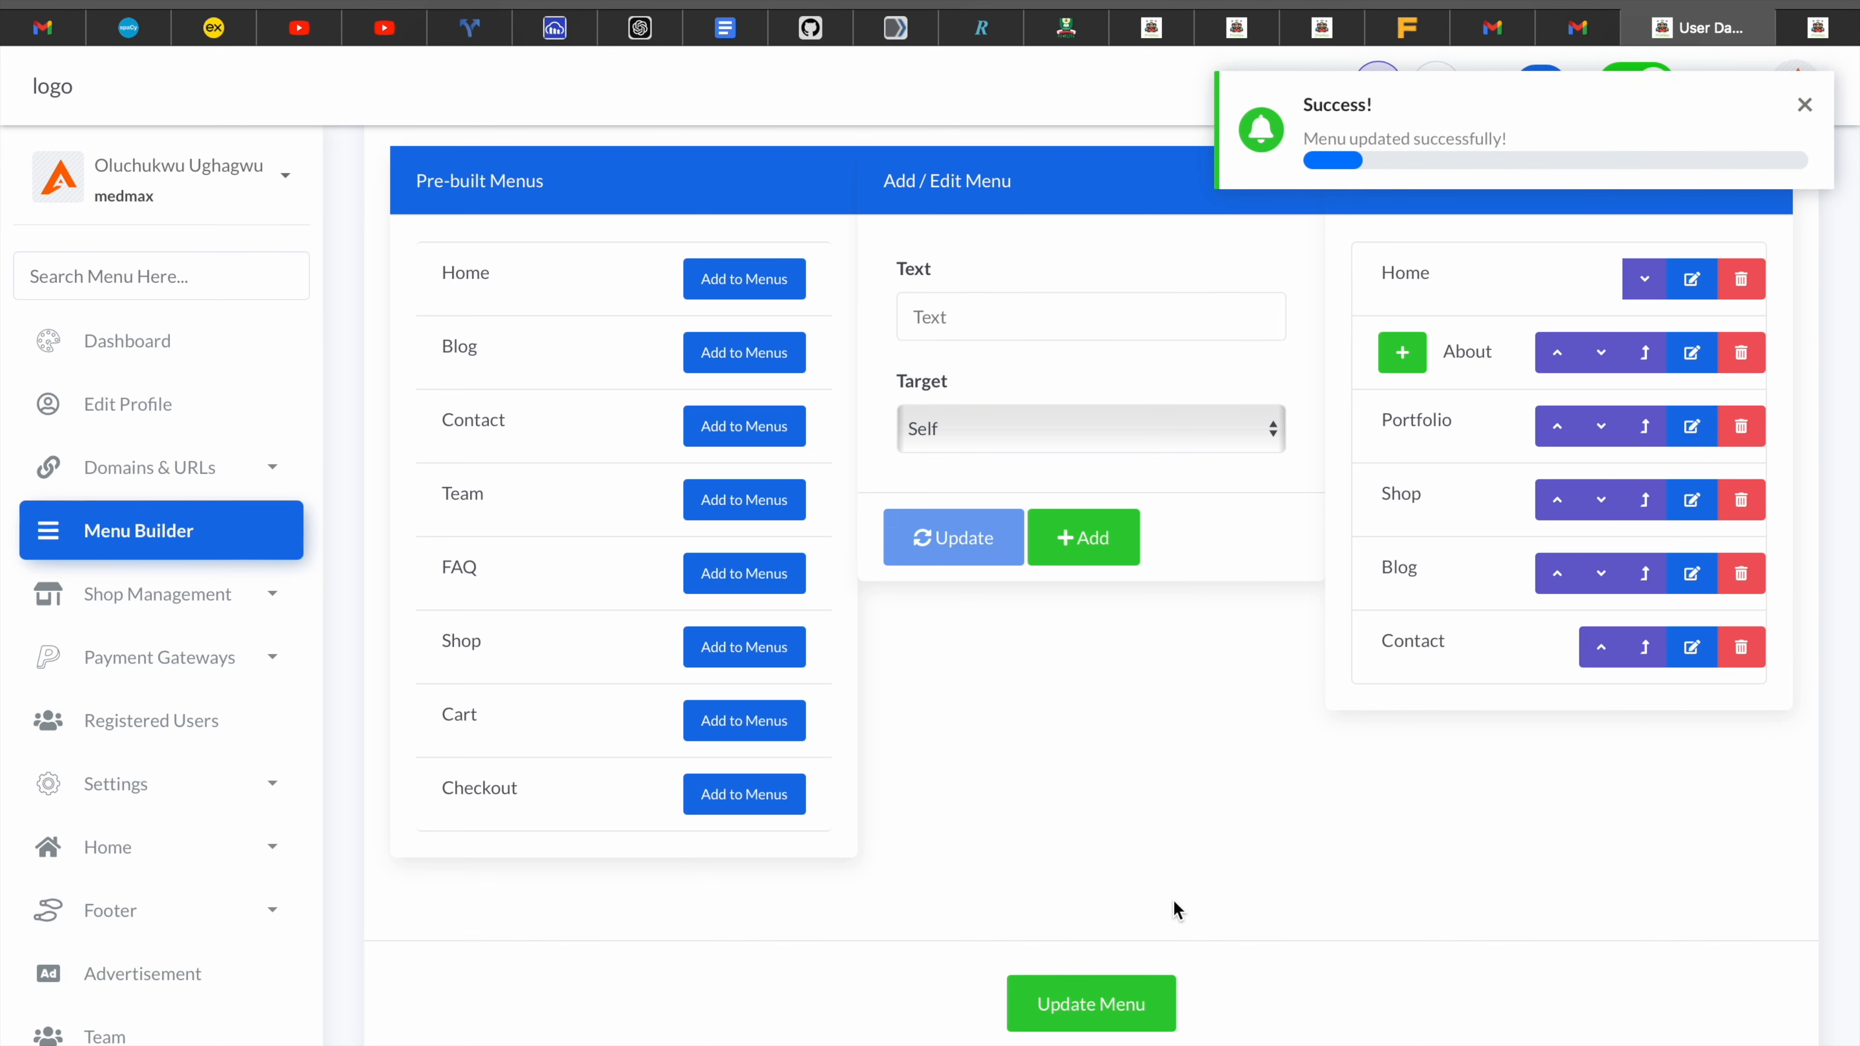
Reload the live site to check its navigation bar, and return to the Menu Builder
click(1823, 31)
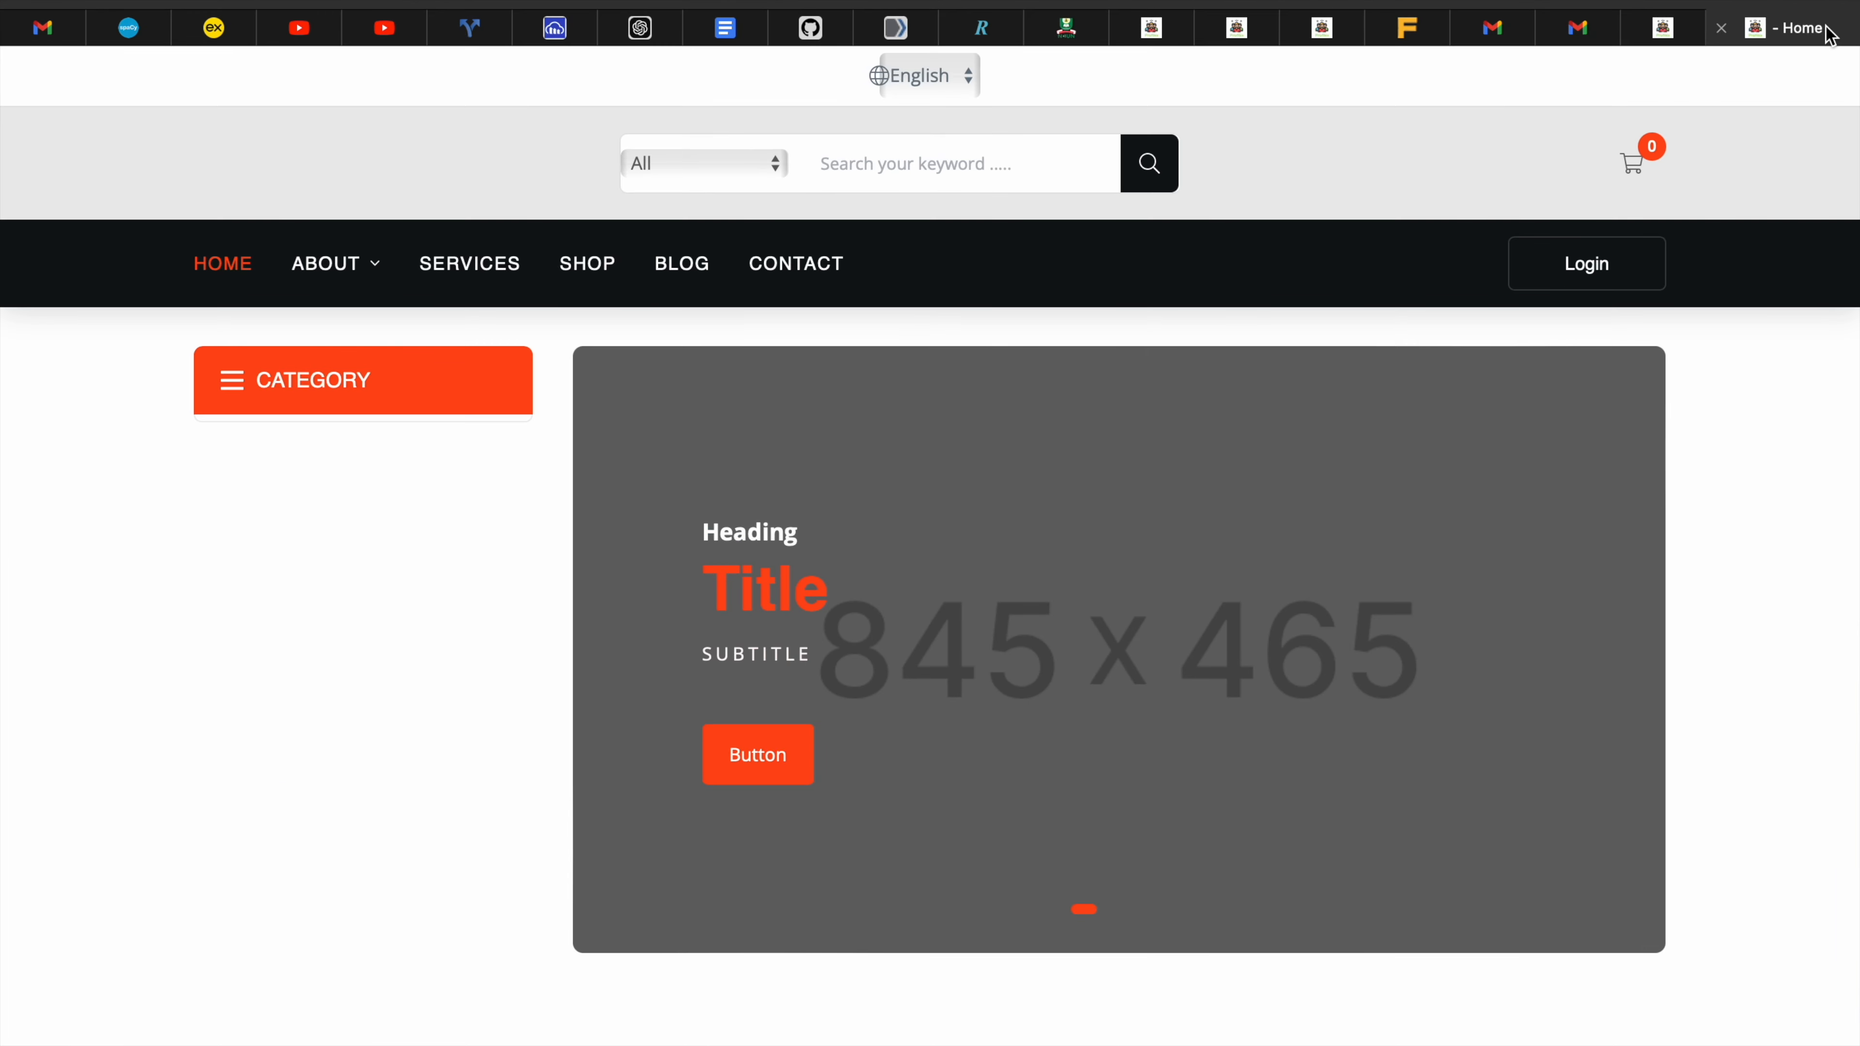
key(super+r)
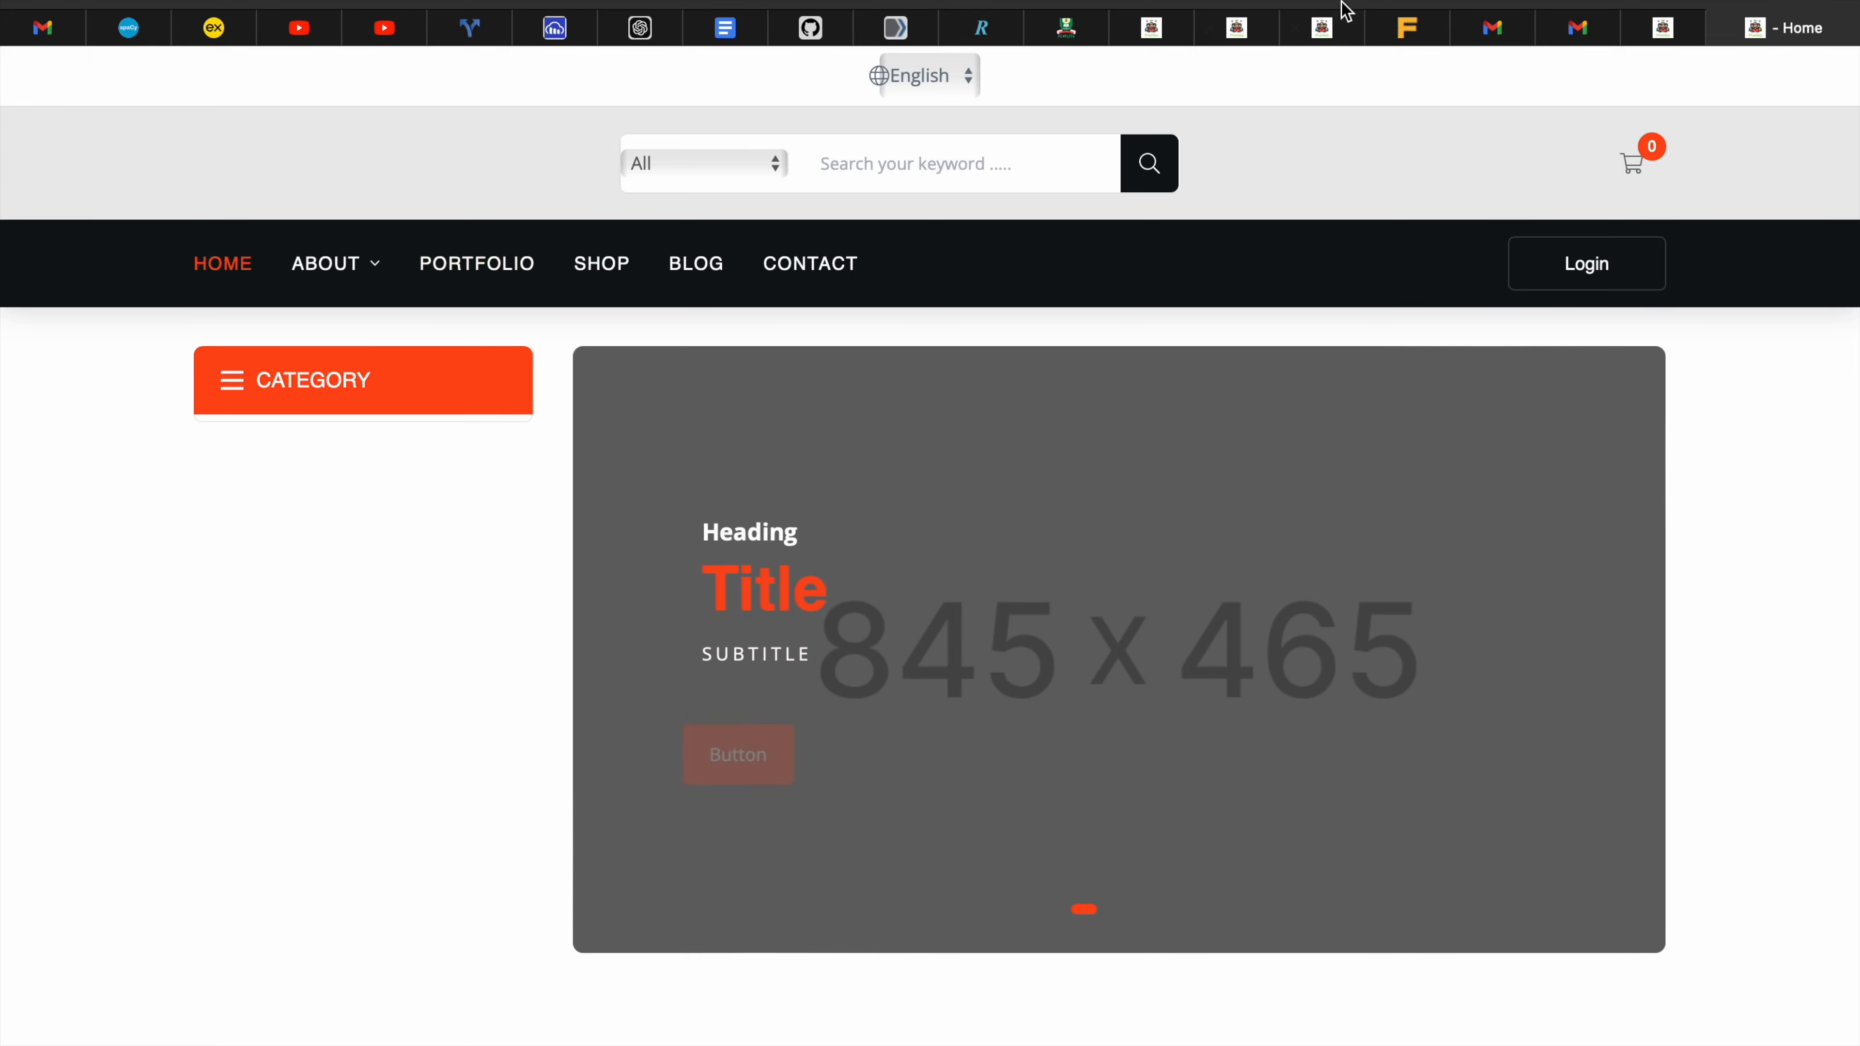
click(1662, 27)
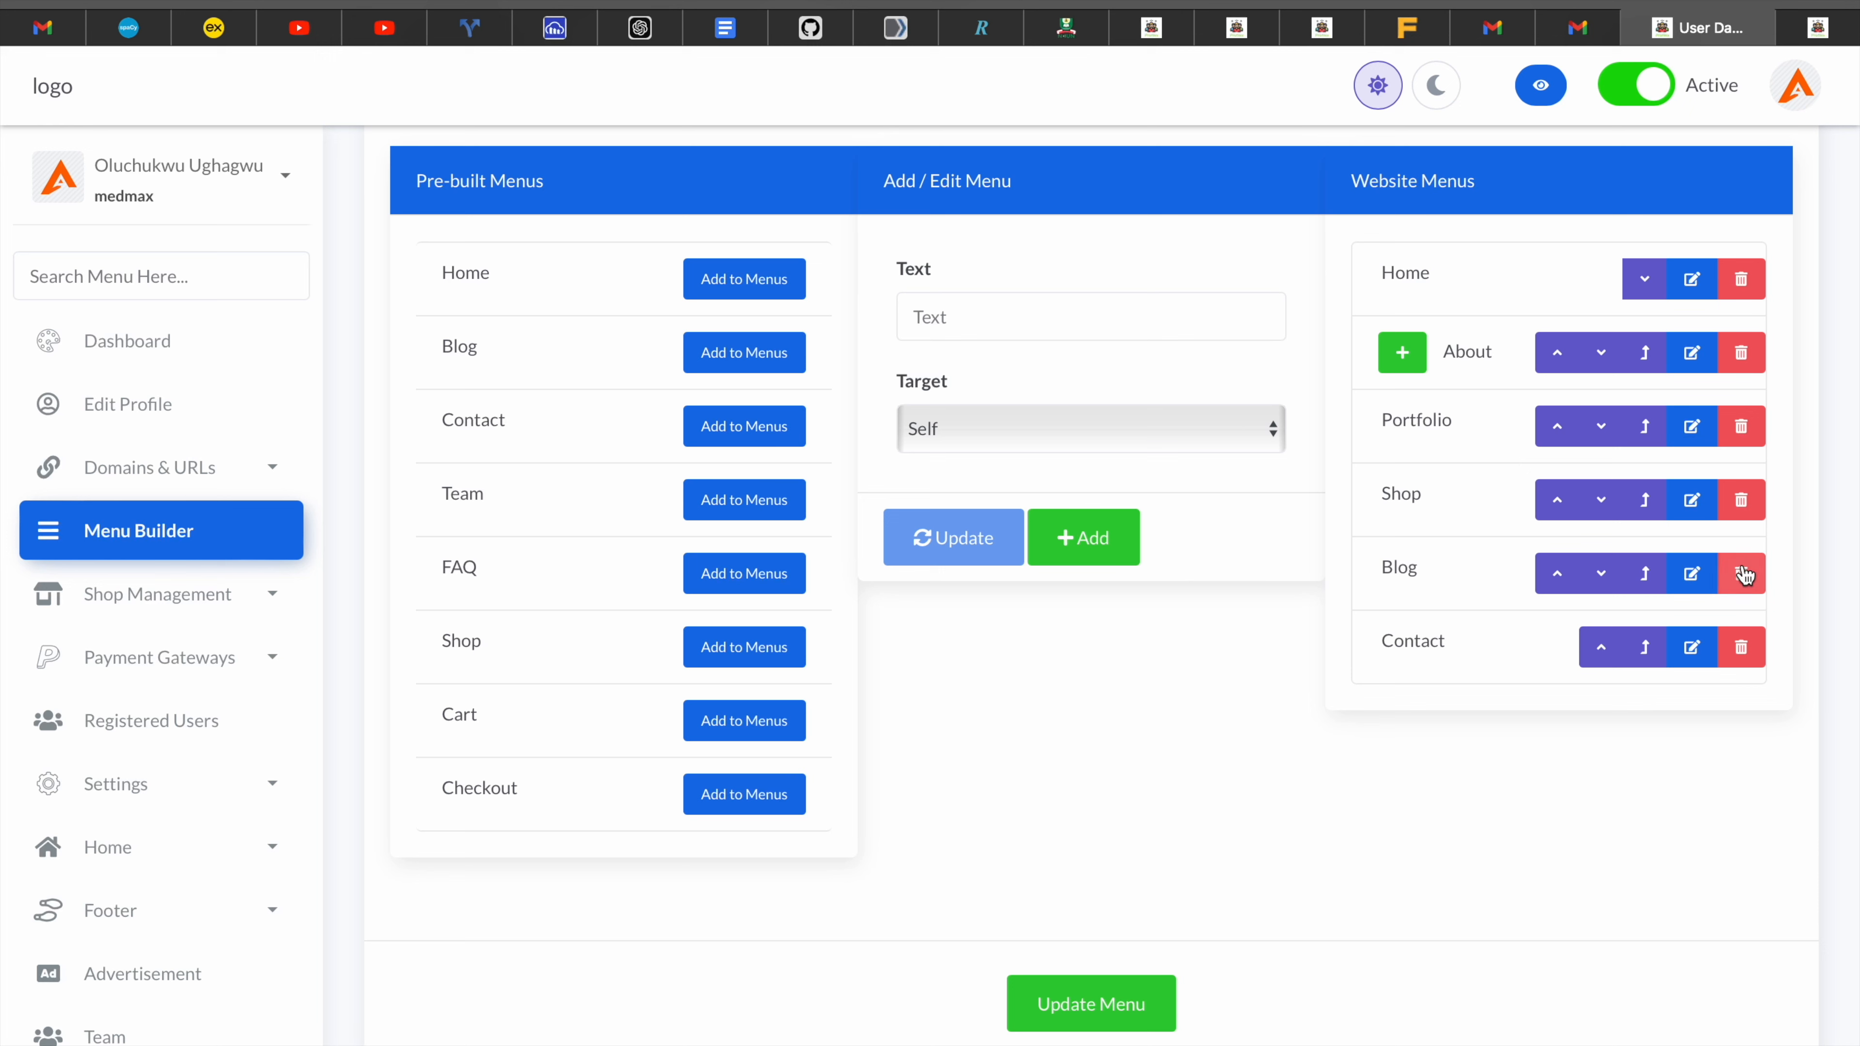
Open the Shop Management settings and review the shop, catalog mode, rating system and tax options
click(249, 602)
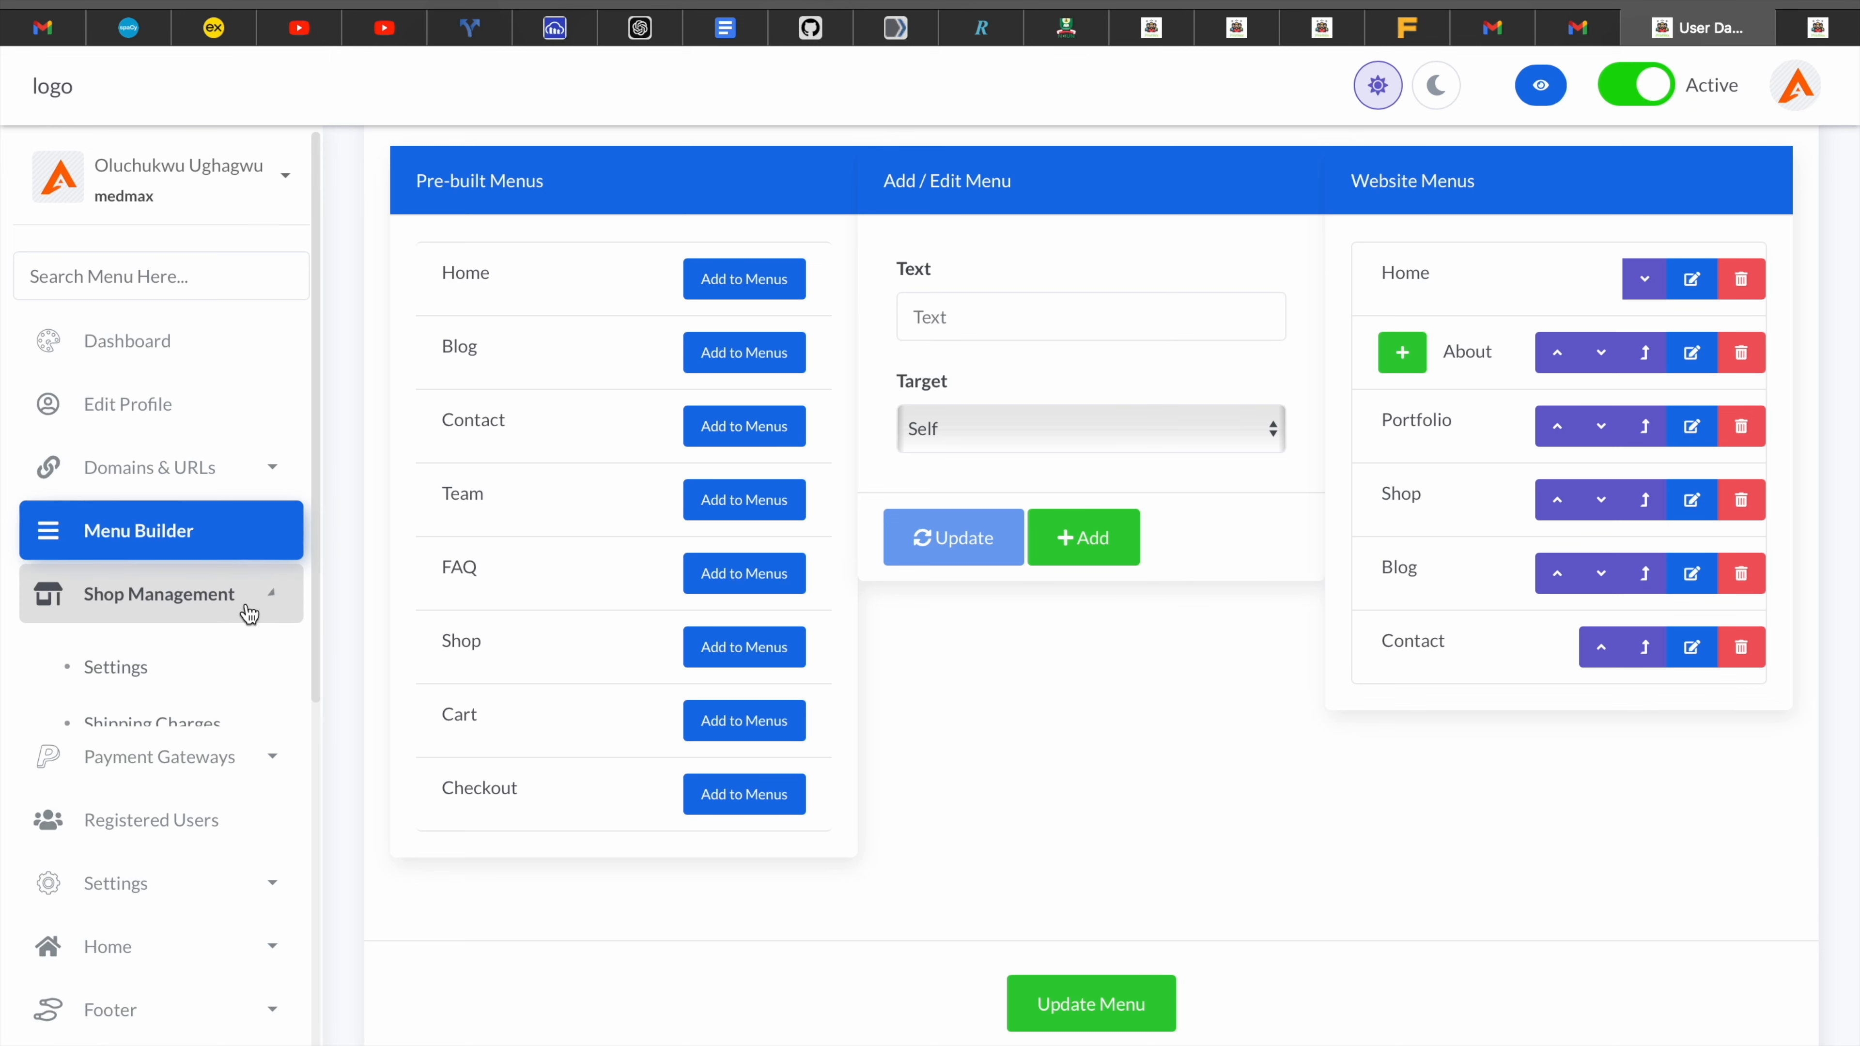
click(136, 690)
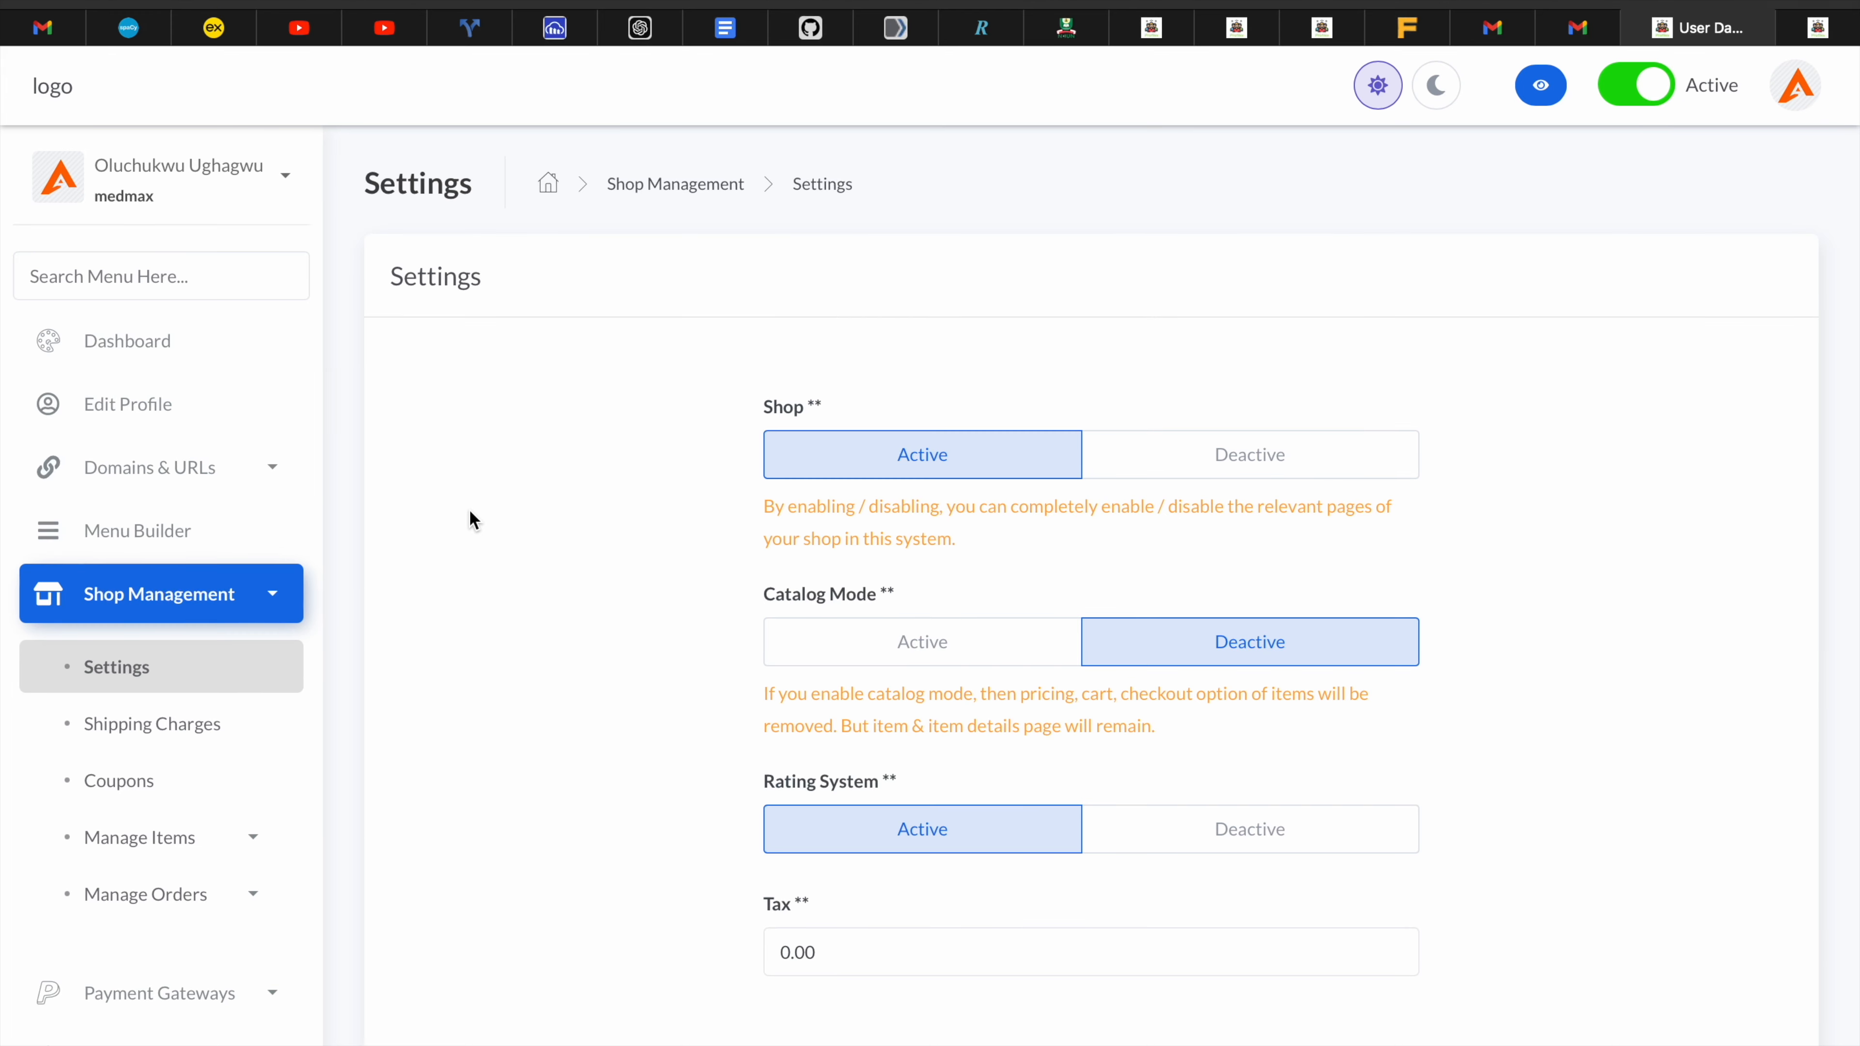
scroll(897, 400, down, 2)
scroll(894, 399, down, 1)
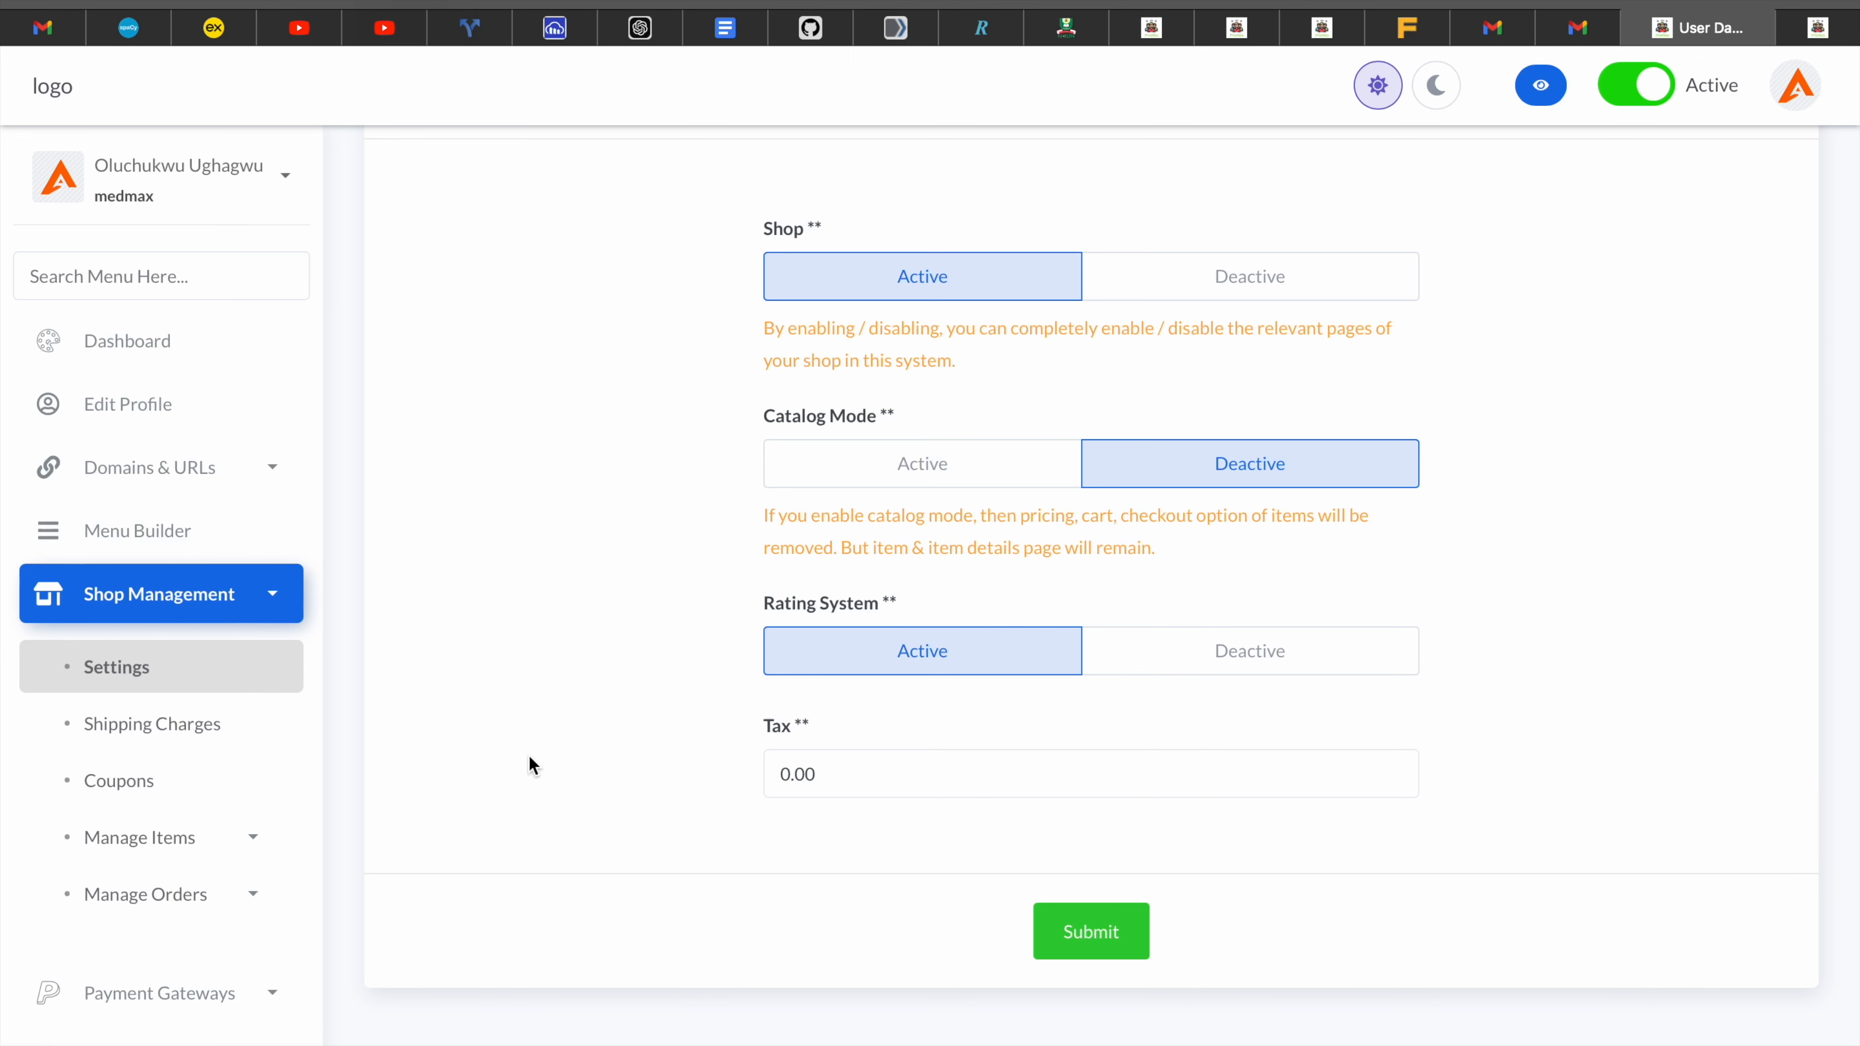
View the form for adding a shipping charge and close it without submitting anything
click(218, 728)
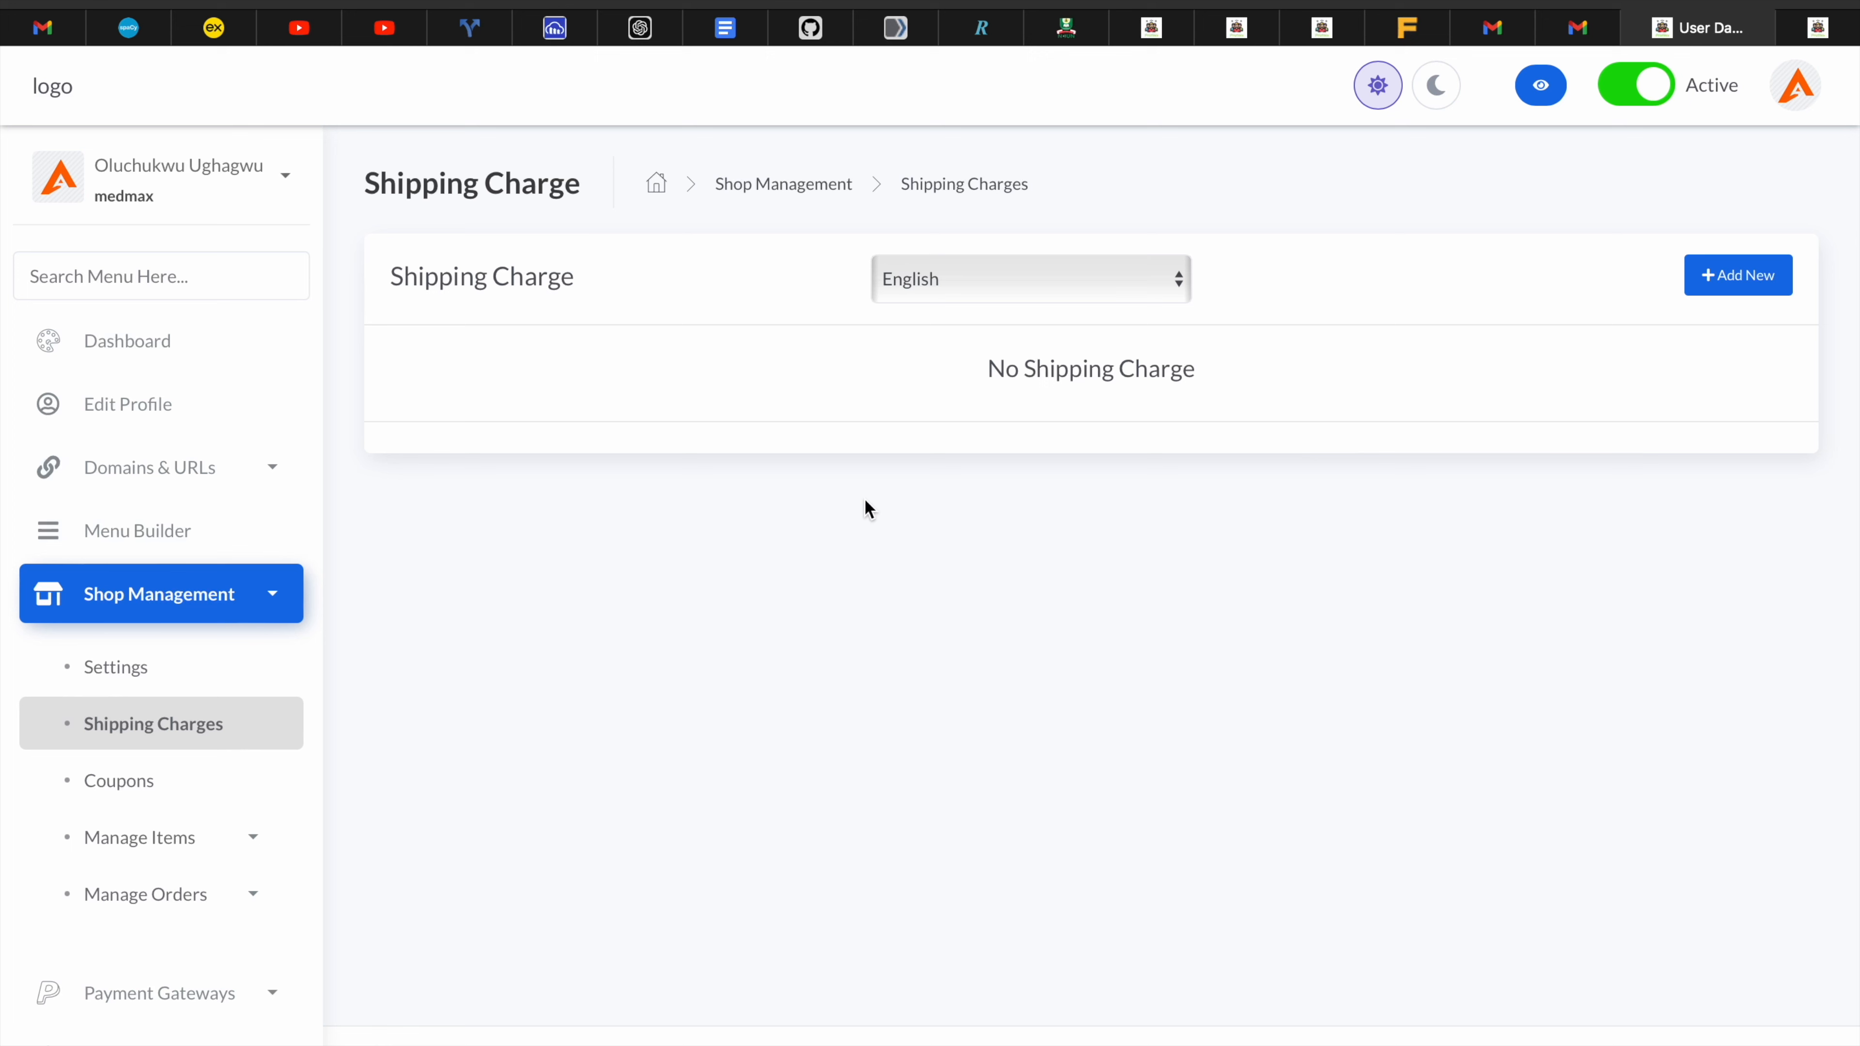
click(1707, 291)
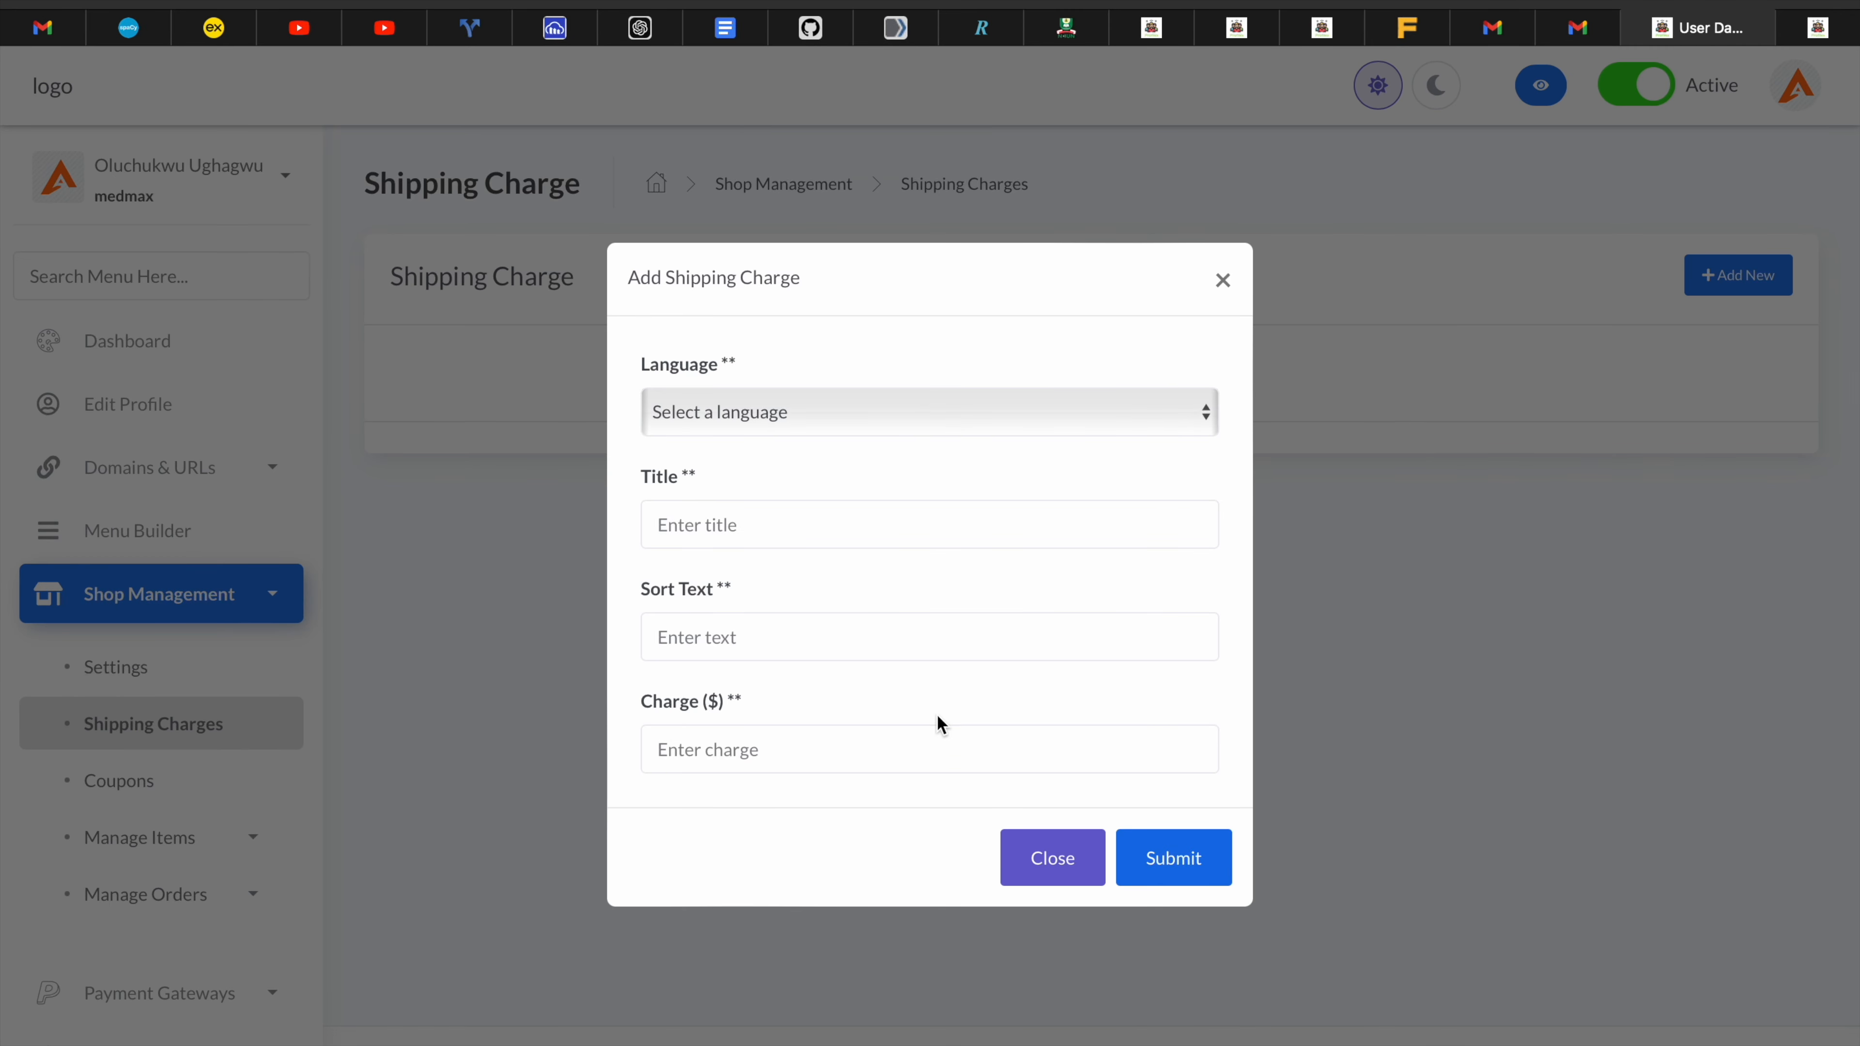
click(1223, 279)
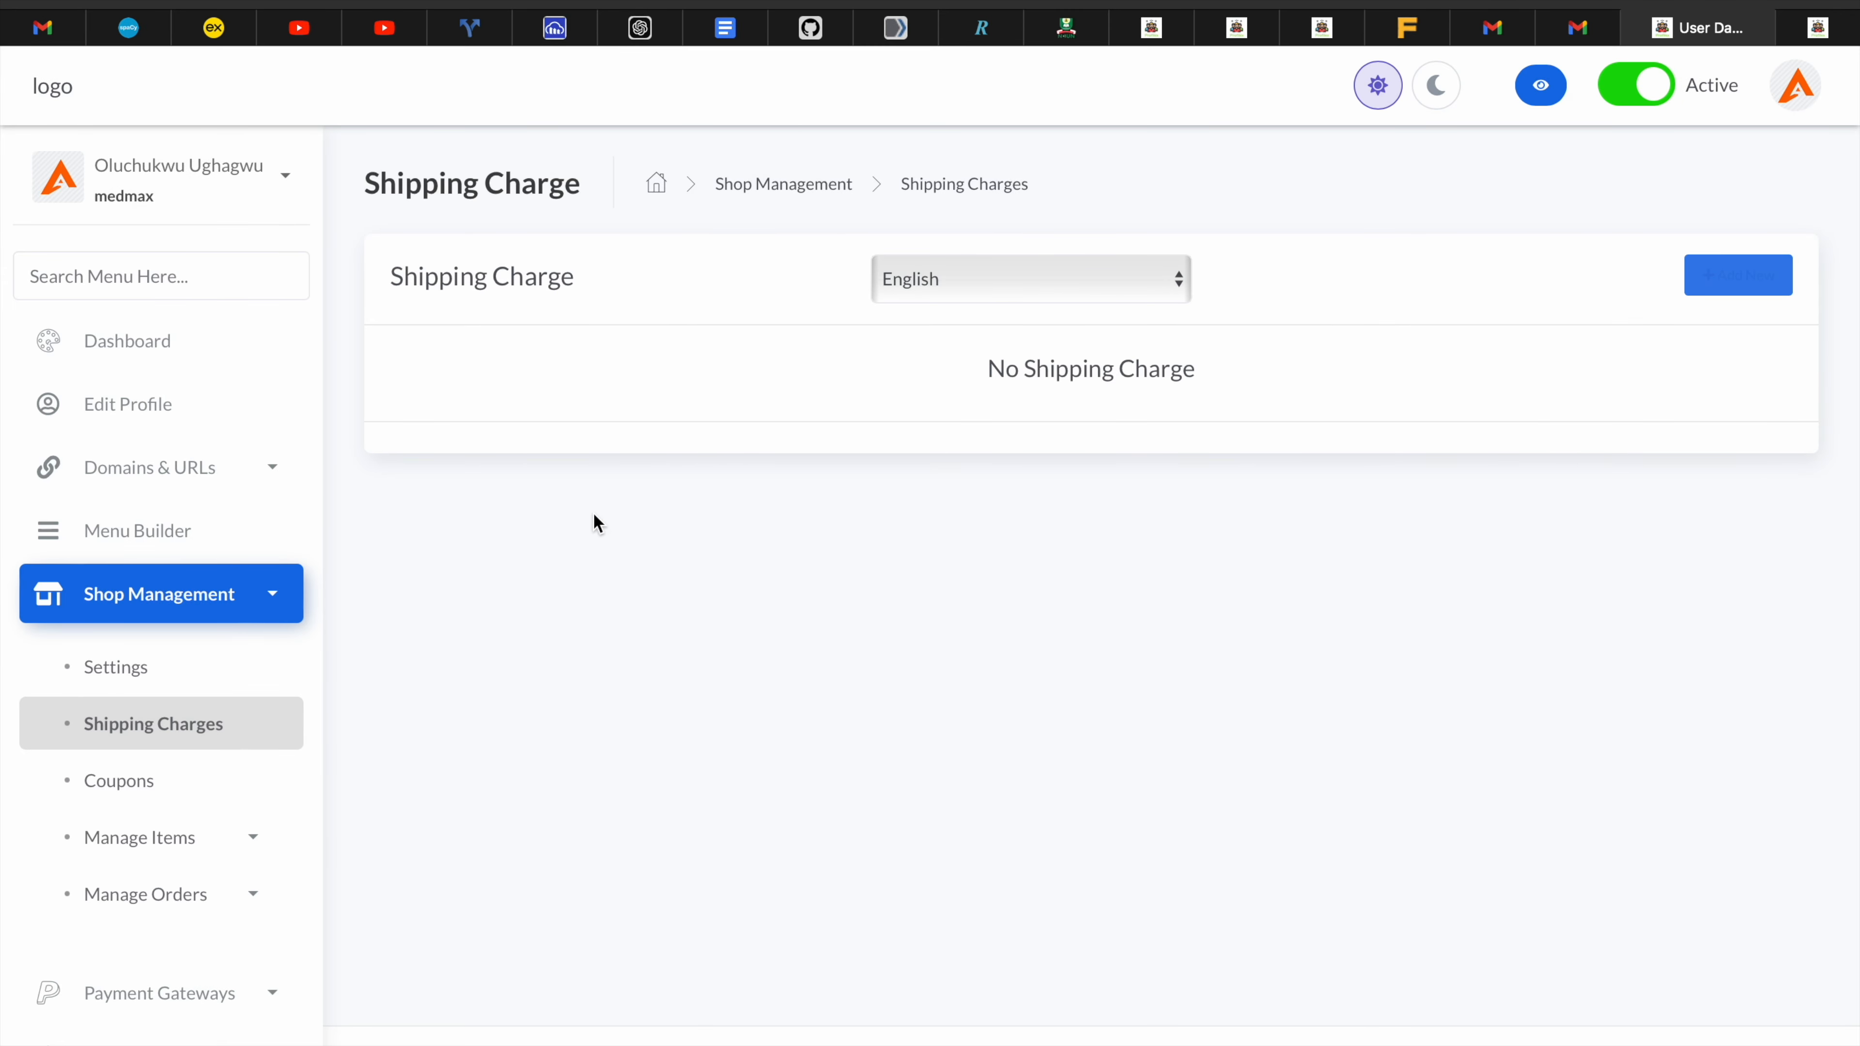
Start a new coupon in Shop Management and name it FirstOff
click(144, 782)
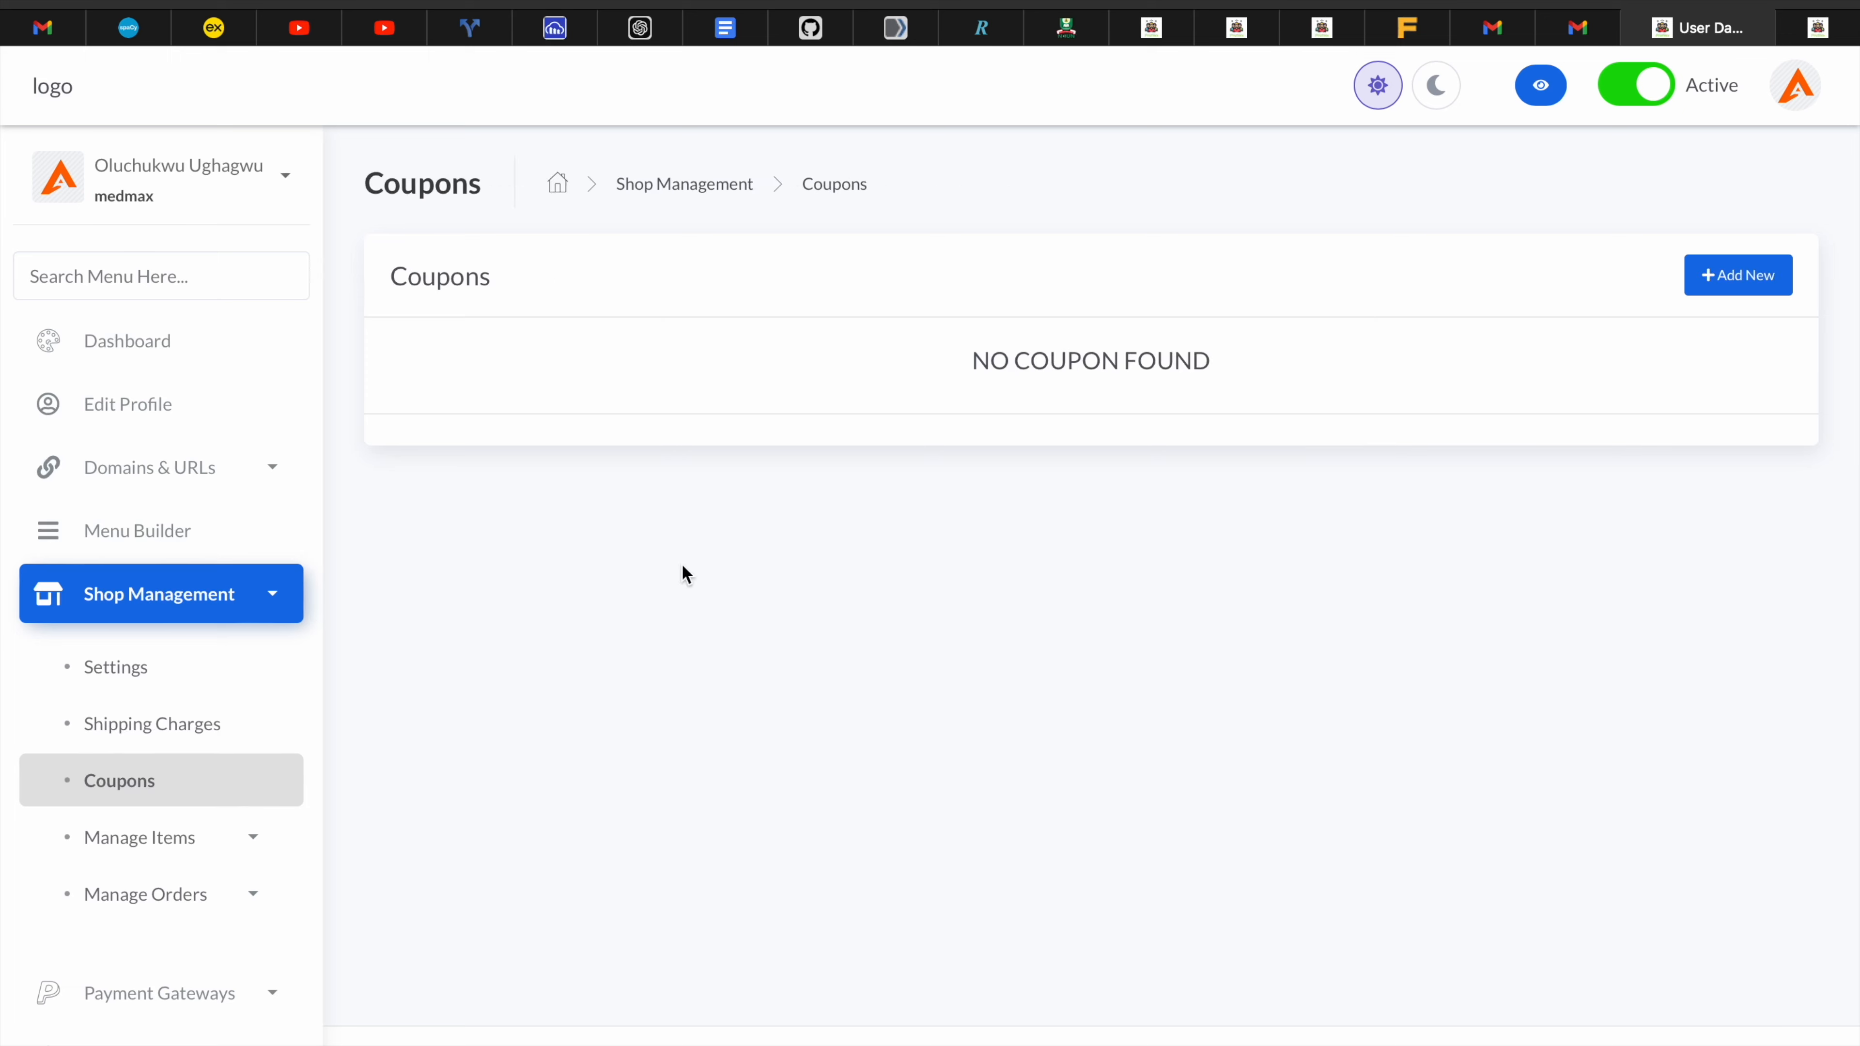
click(1735, 280)
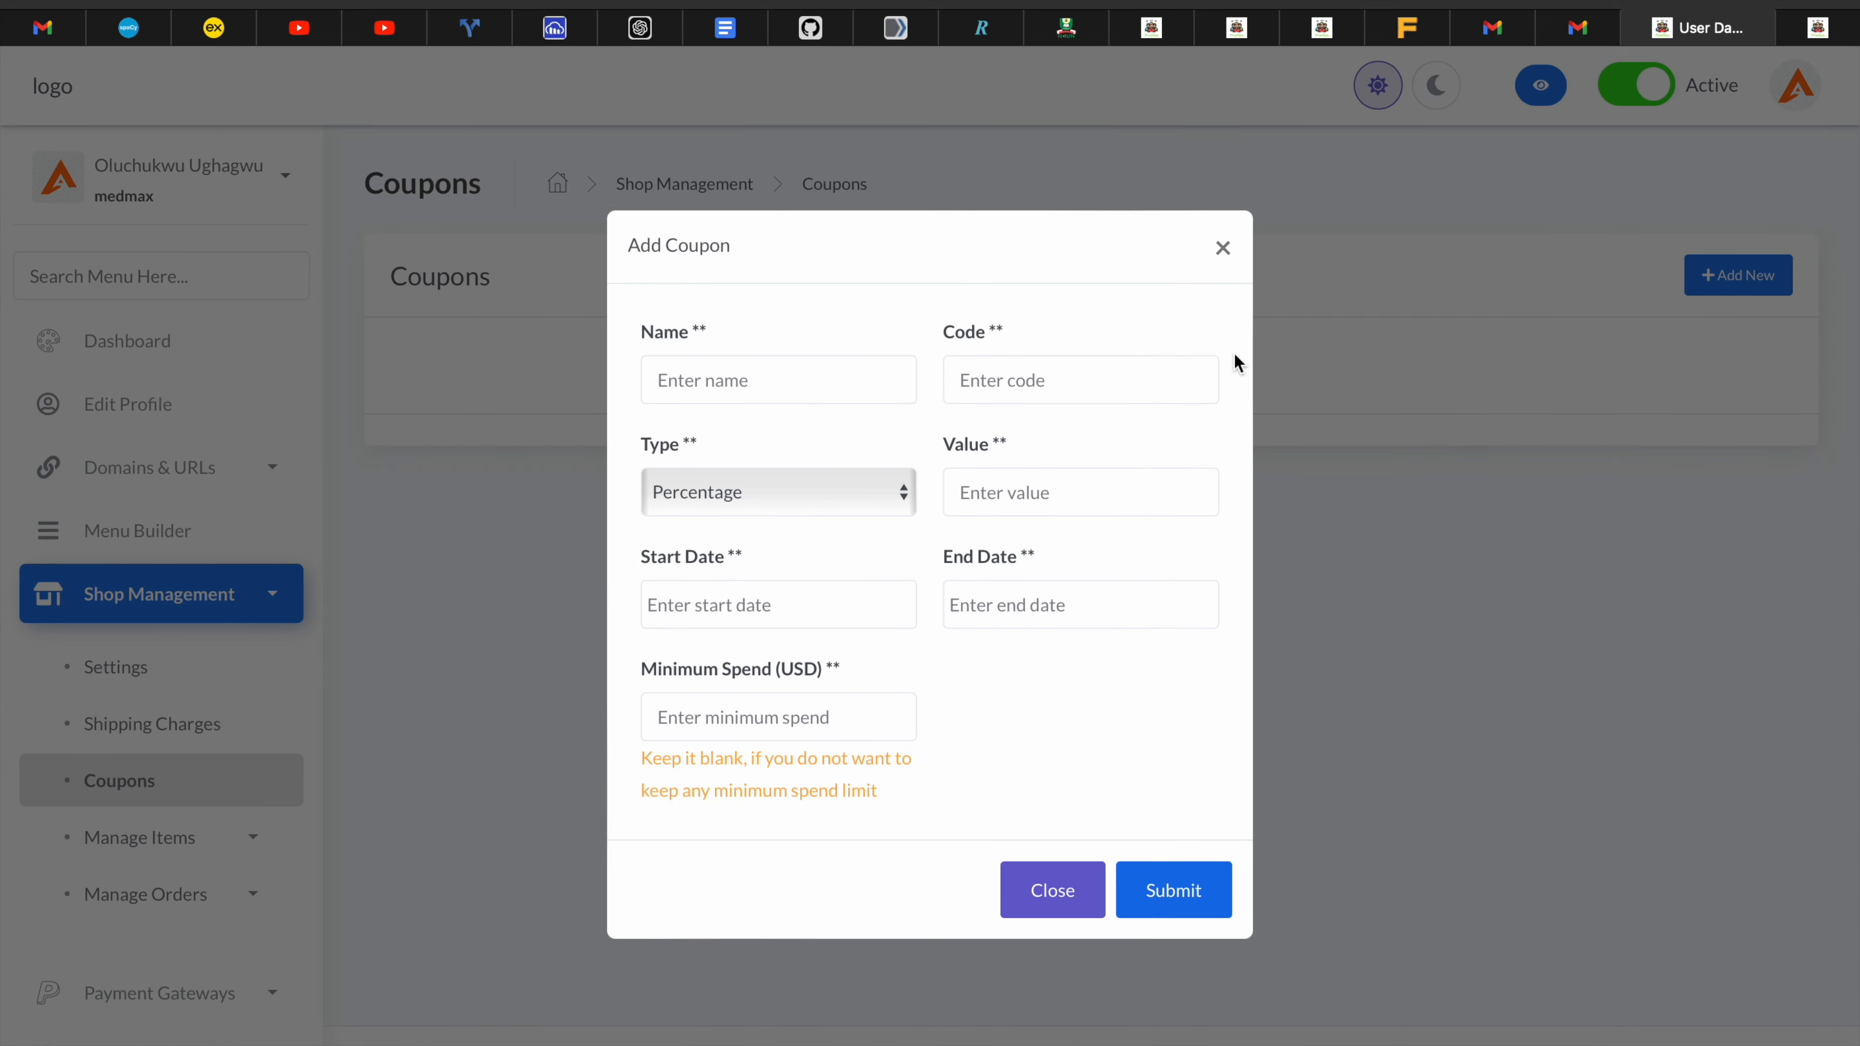
click(852, 392)
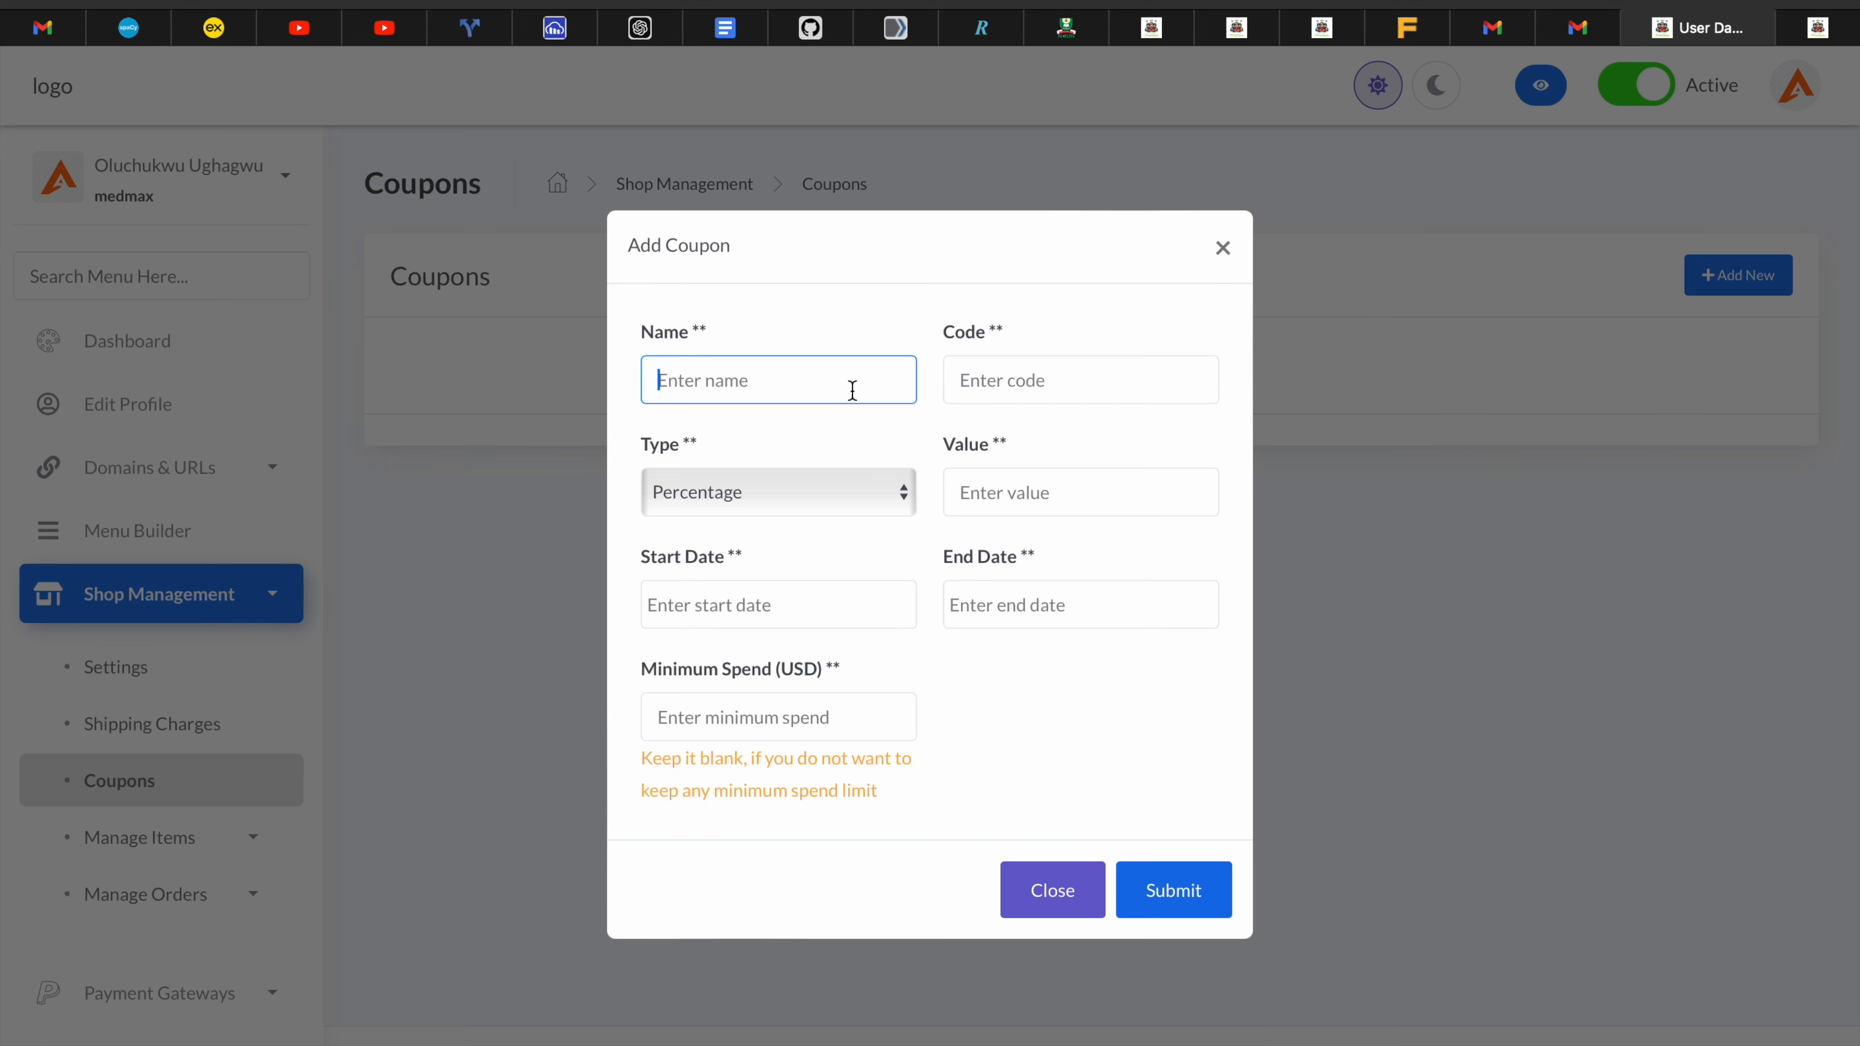
key(Caps_Lock)
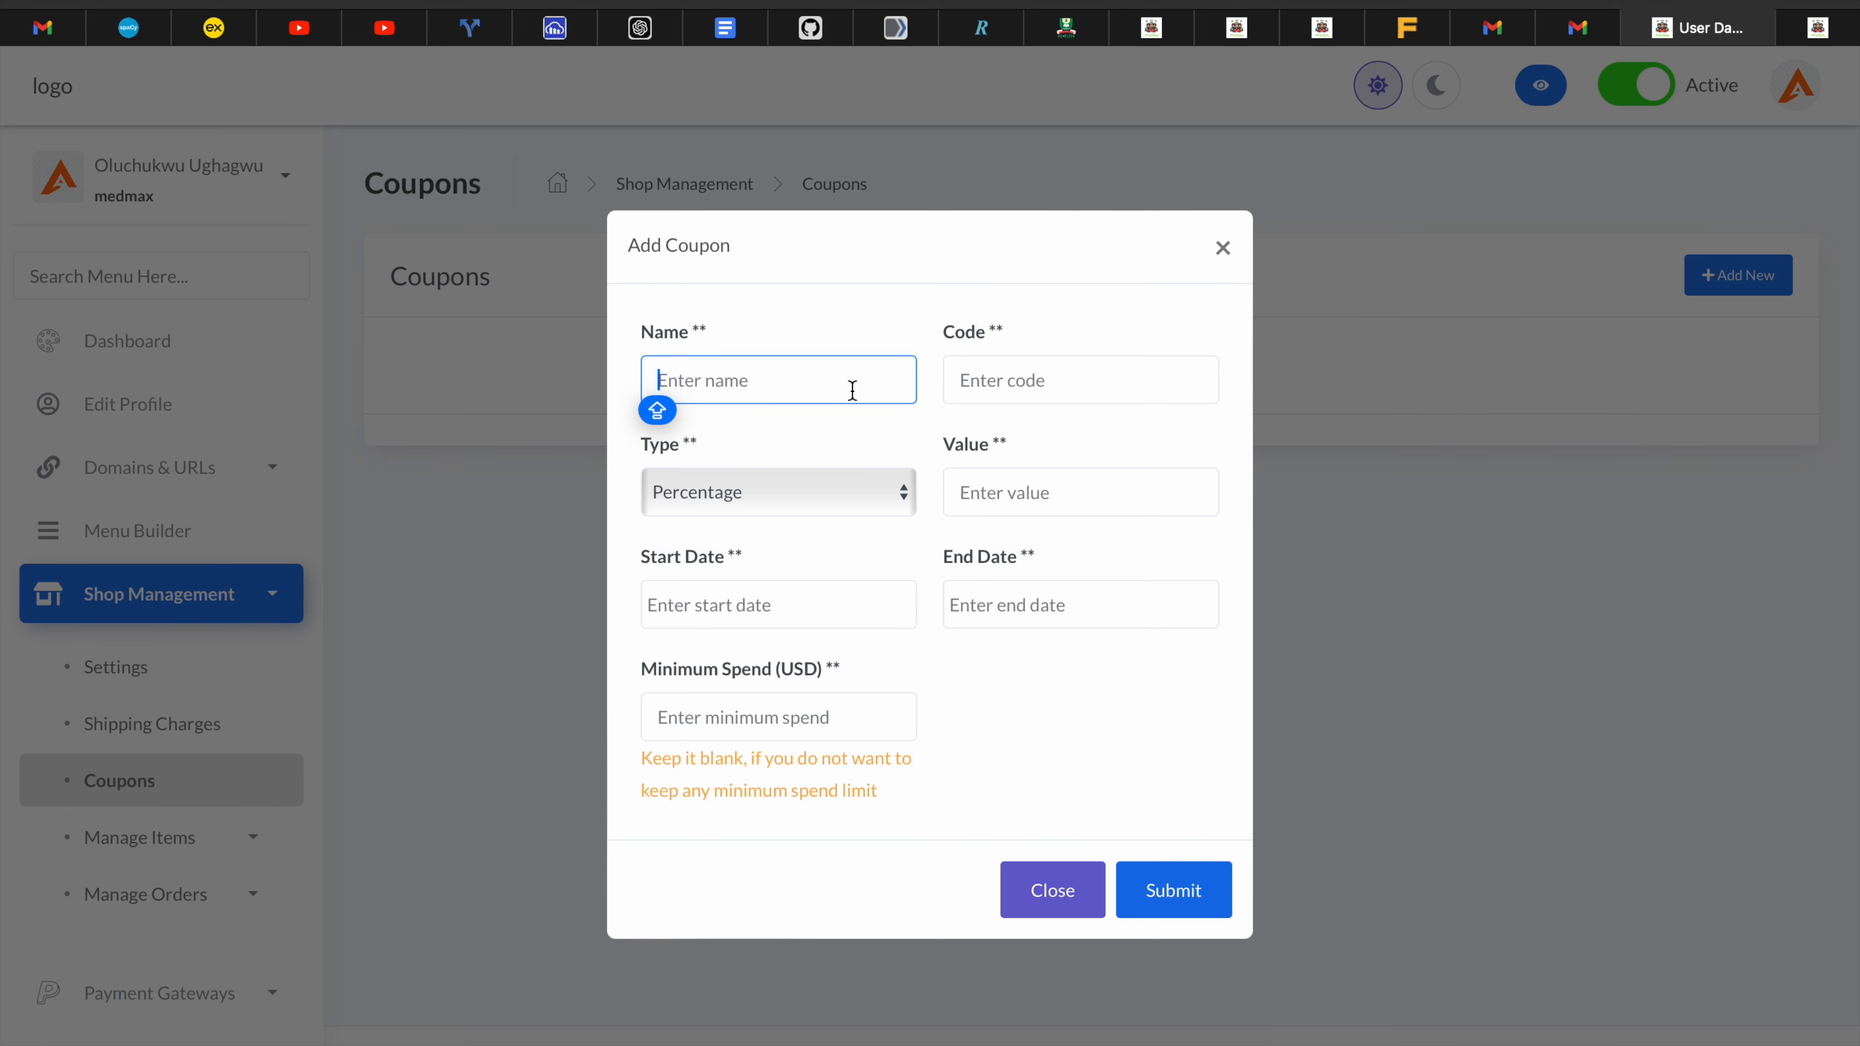
text(FirstO)
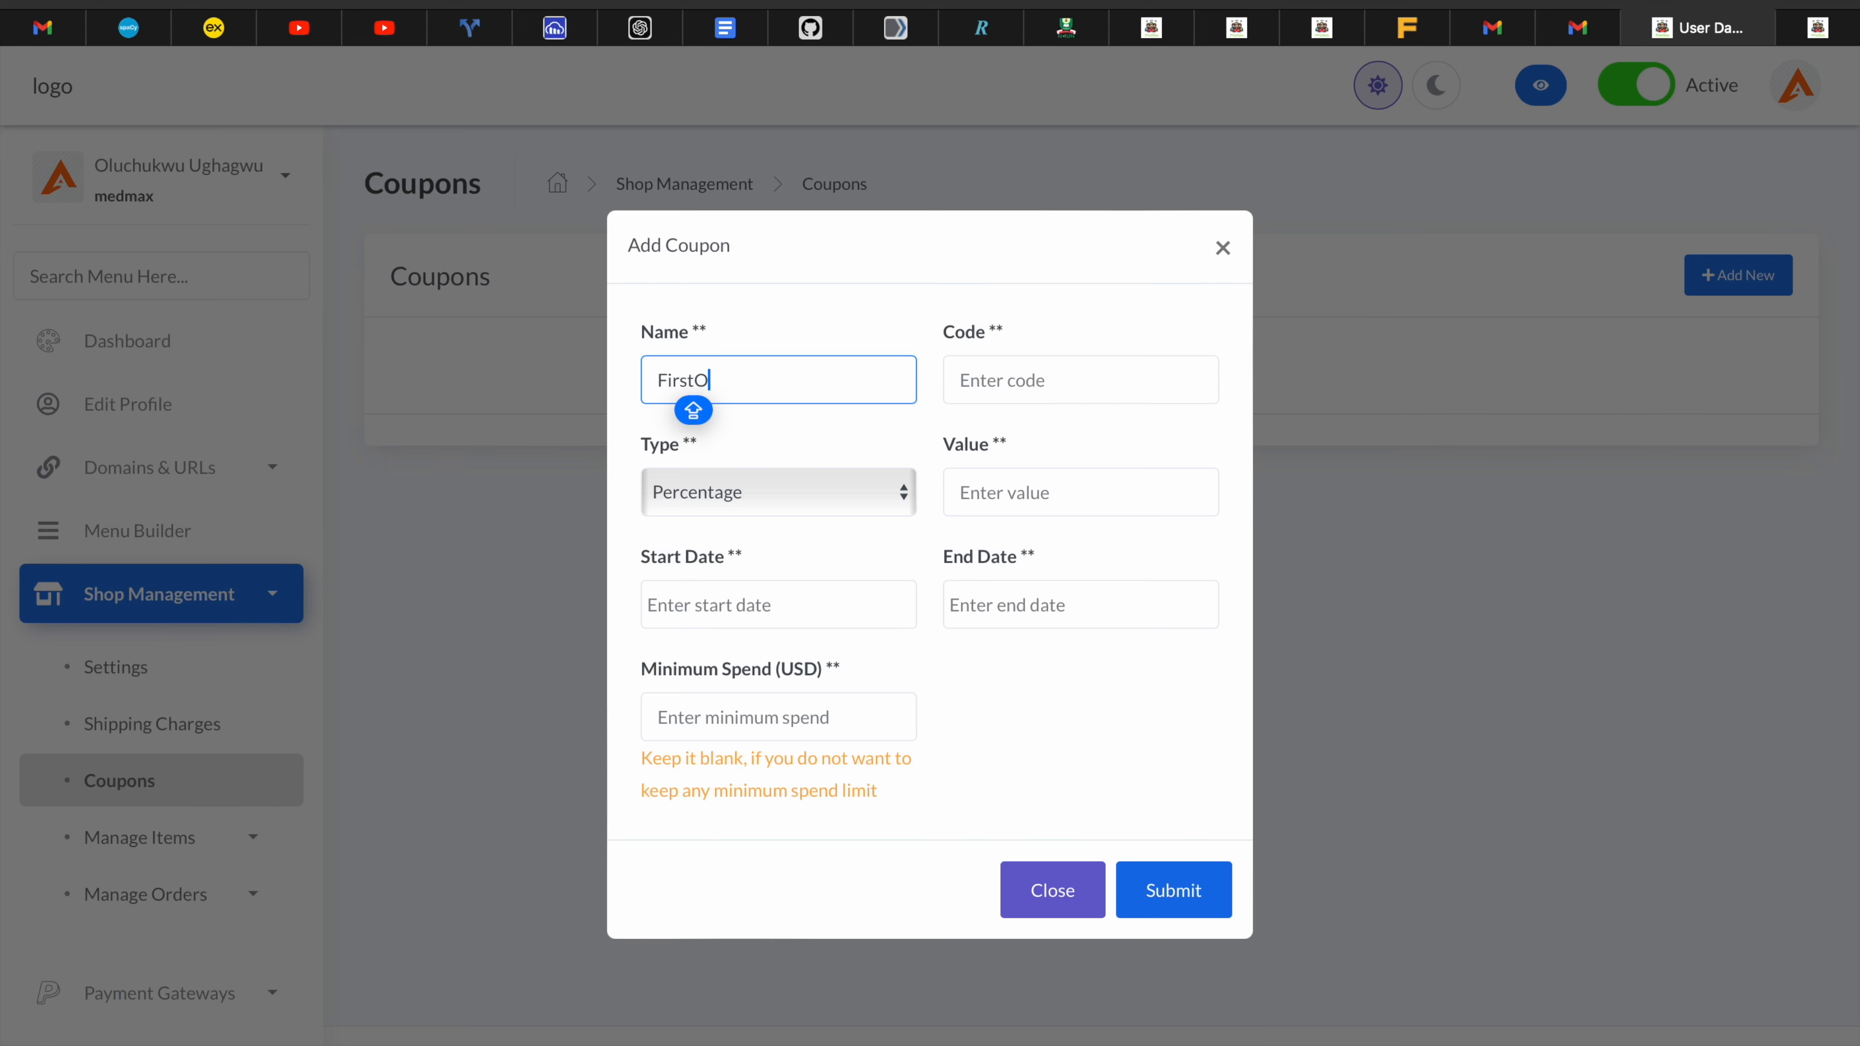
text(f)
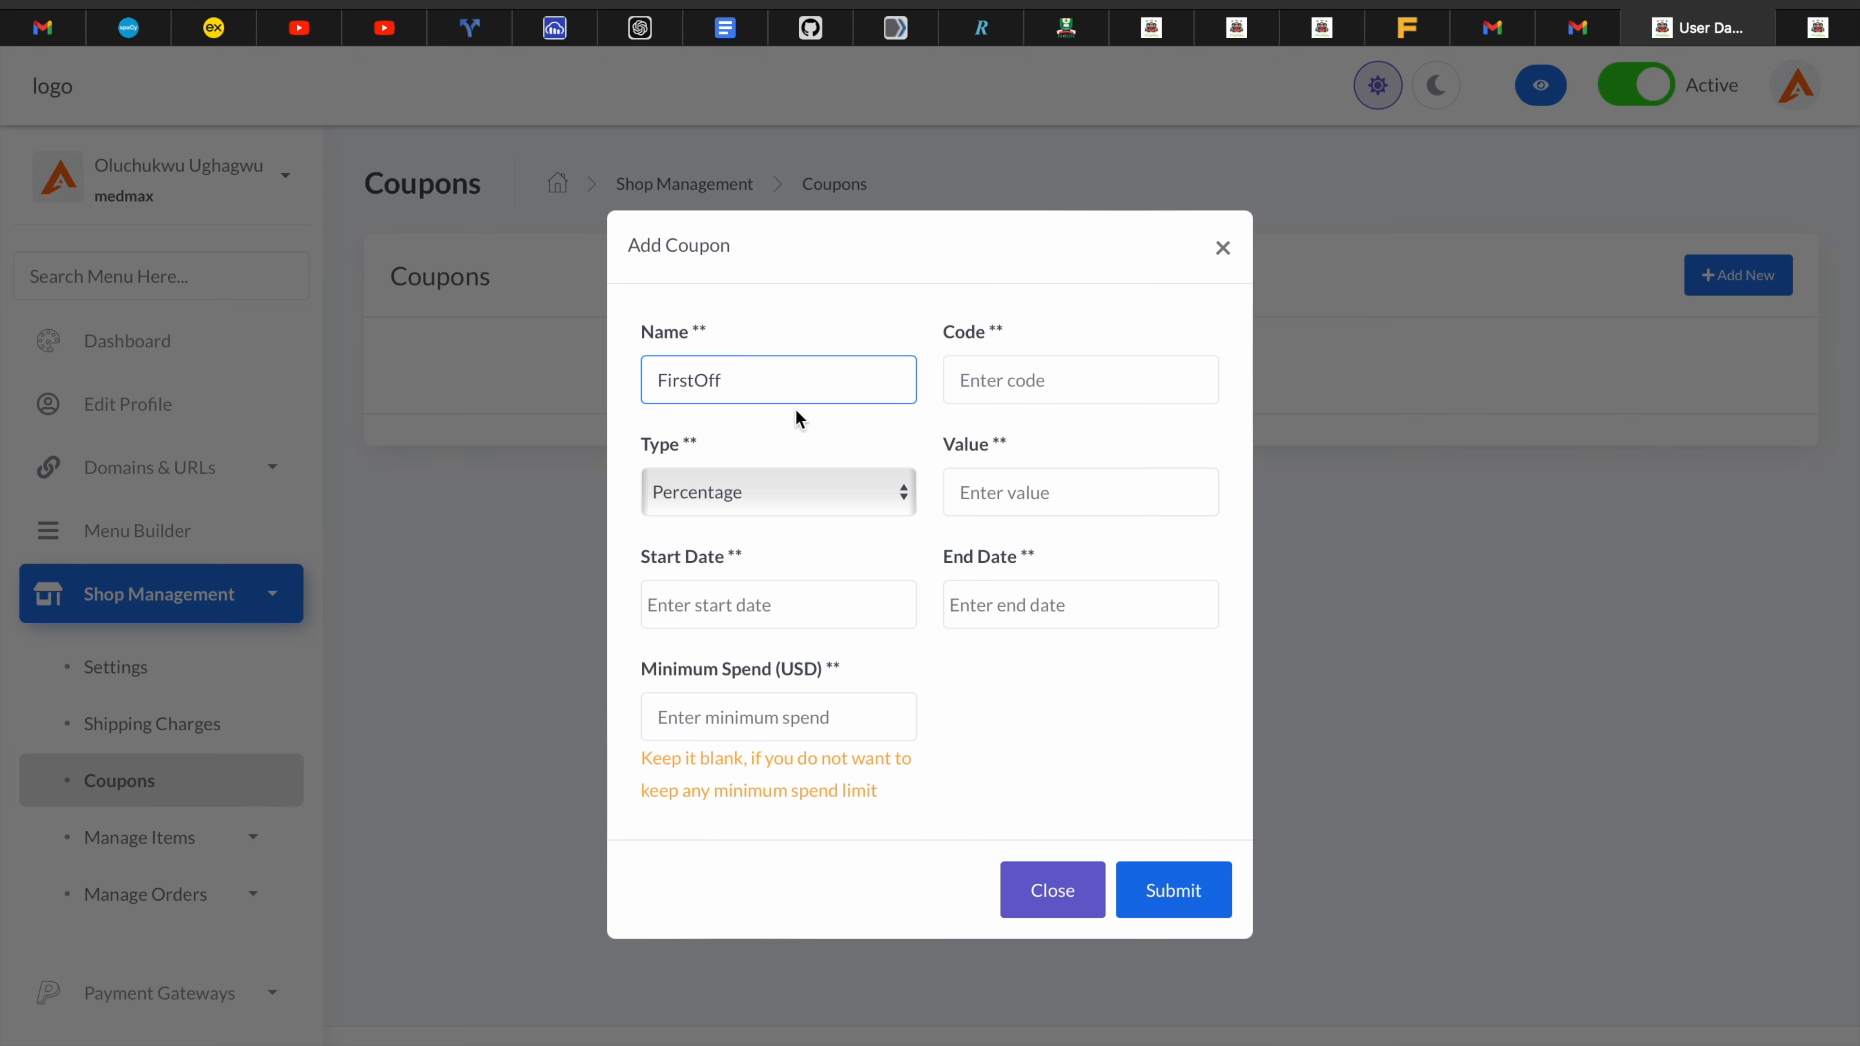
double_click(703, 383)
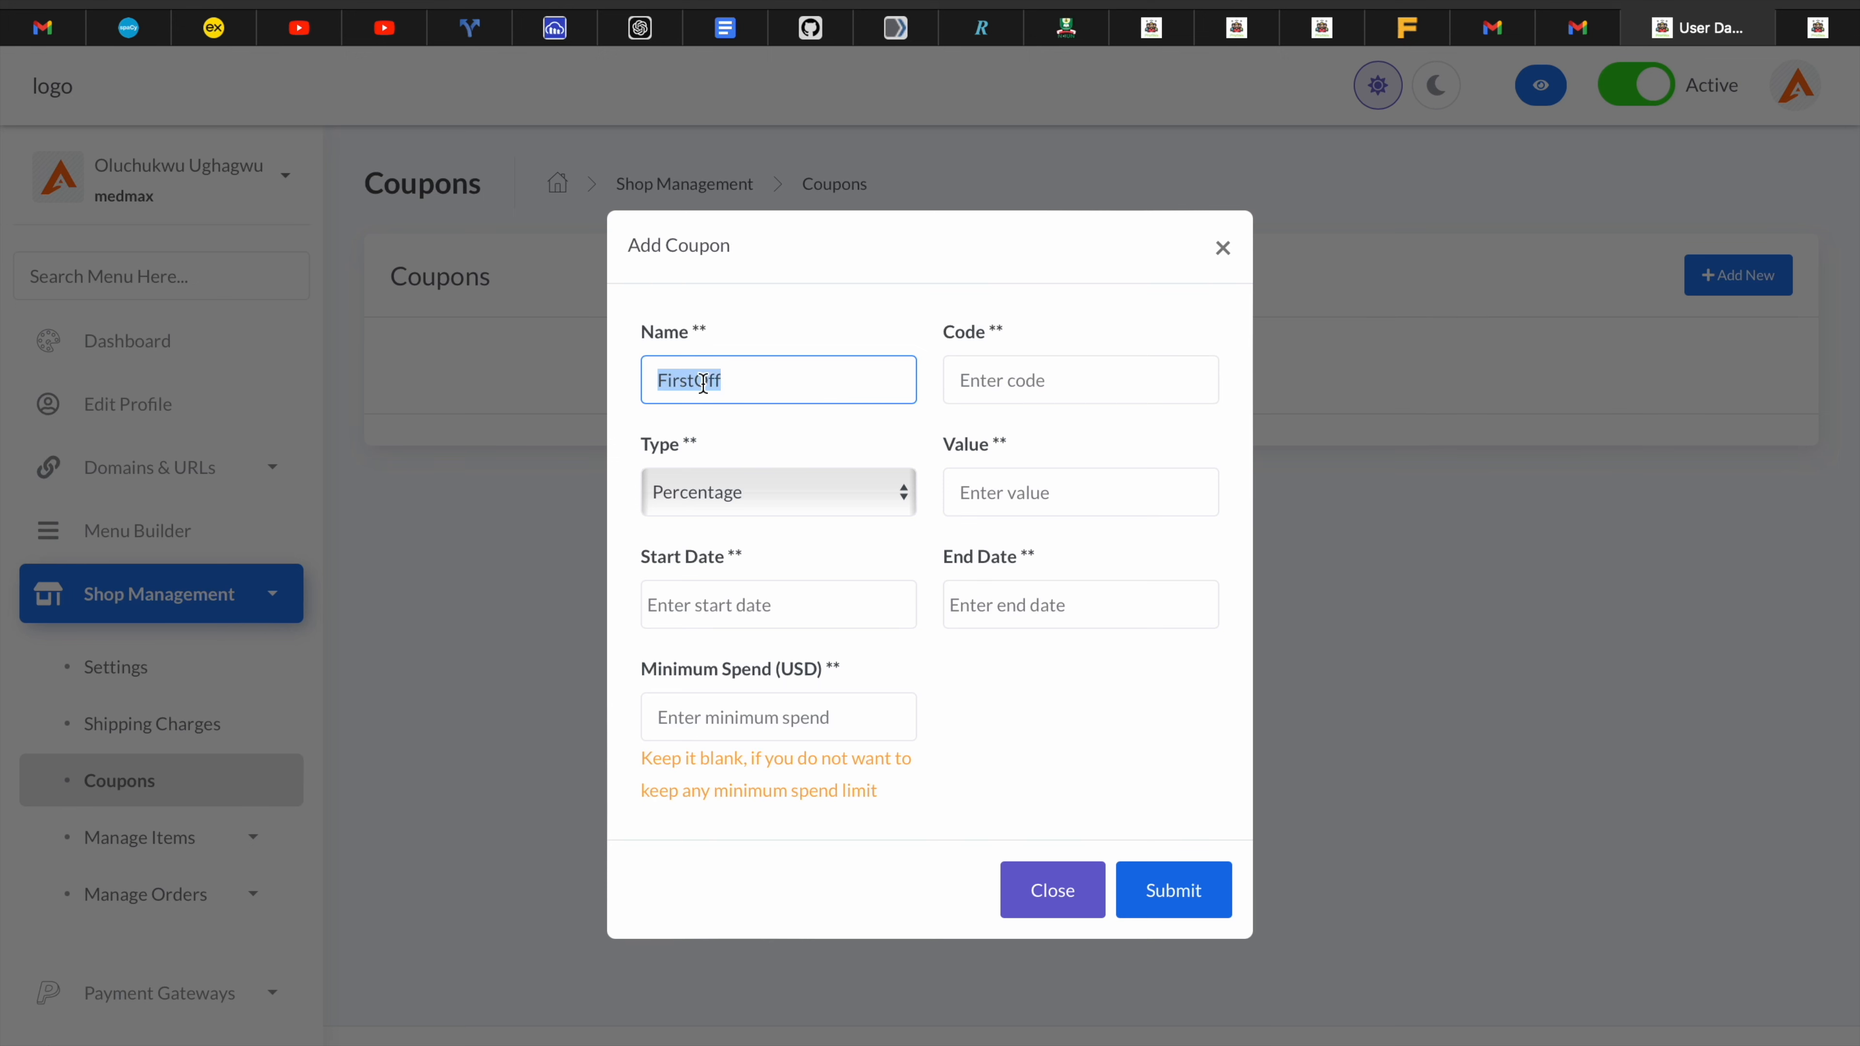
Set the new coupon's code to FB500
click(1049, 401)
text(5600)
key(BackSpace)
key(BackSpace)
key(BackSpace)
key(BackSpace)
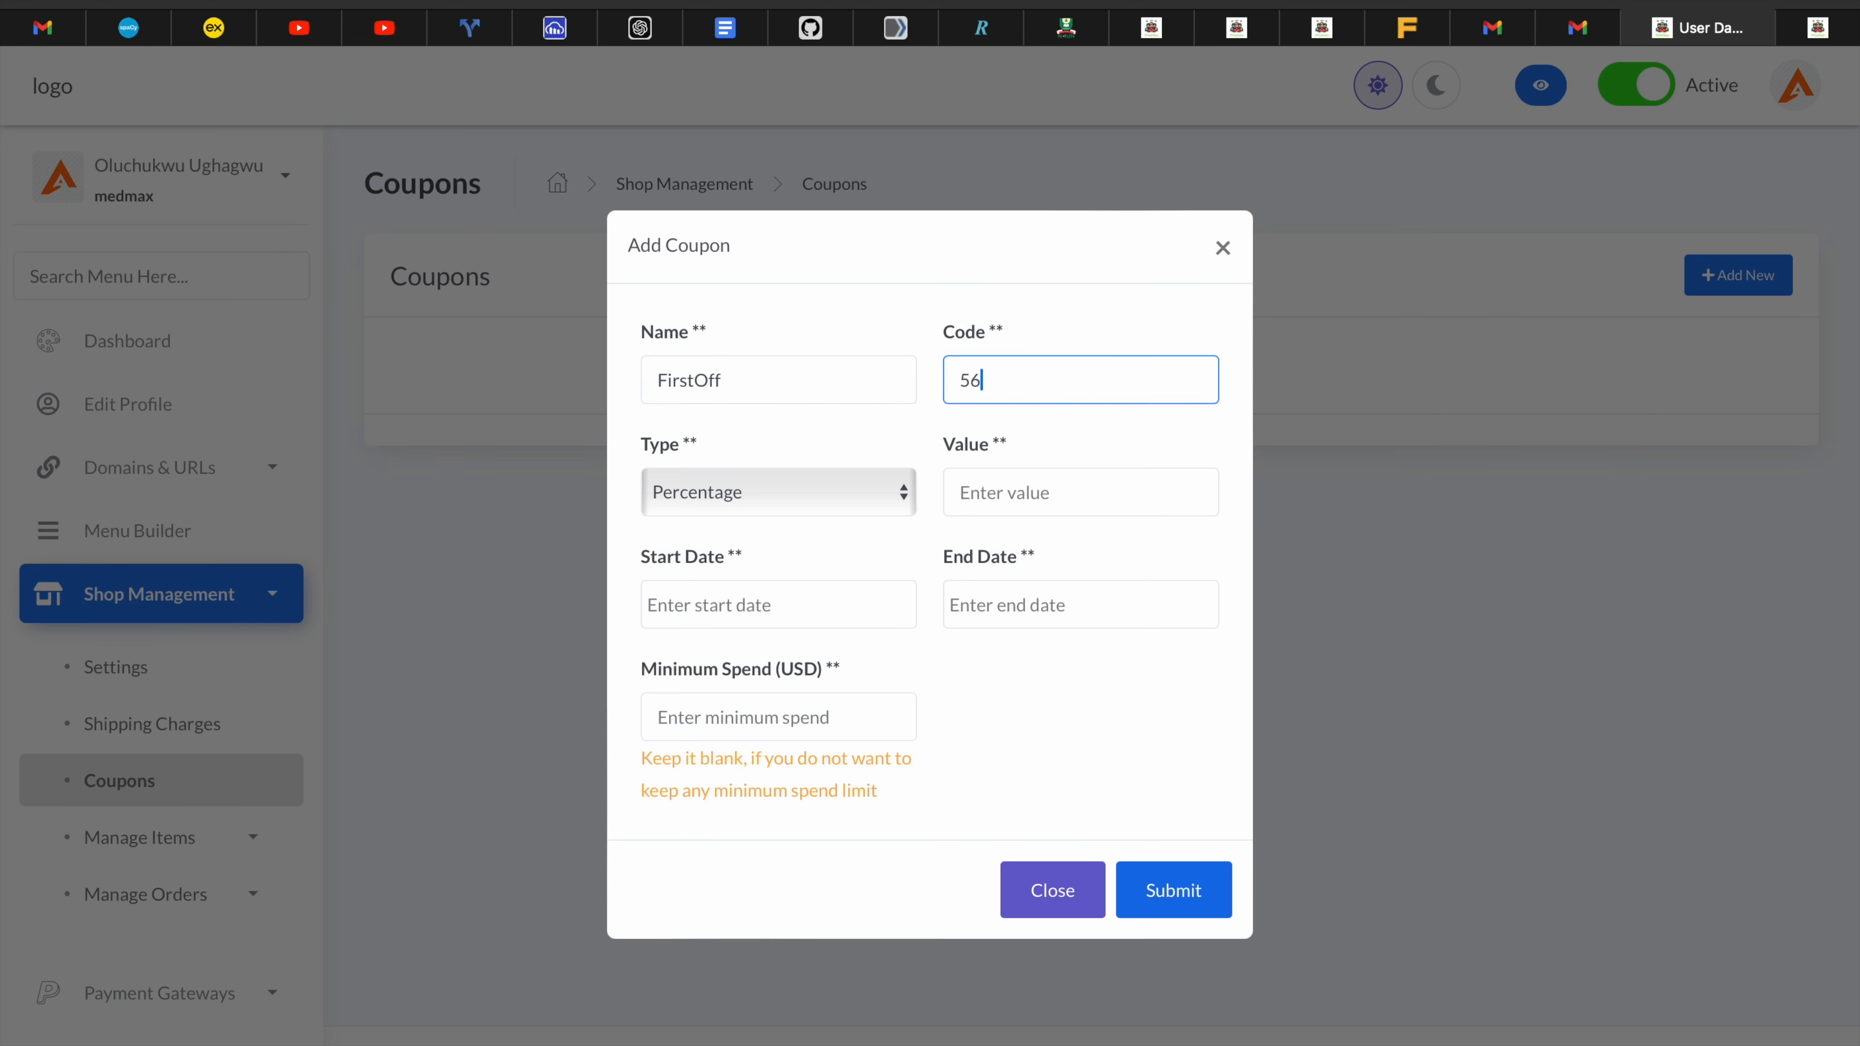
text(FB500)
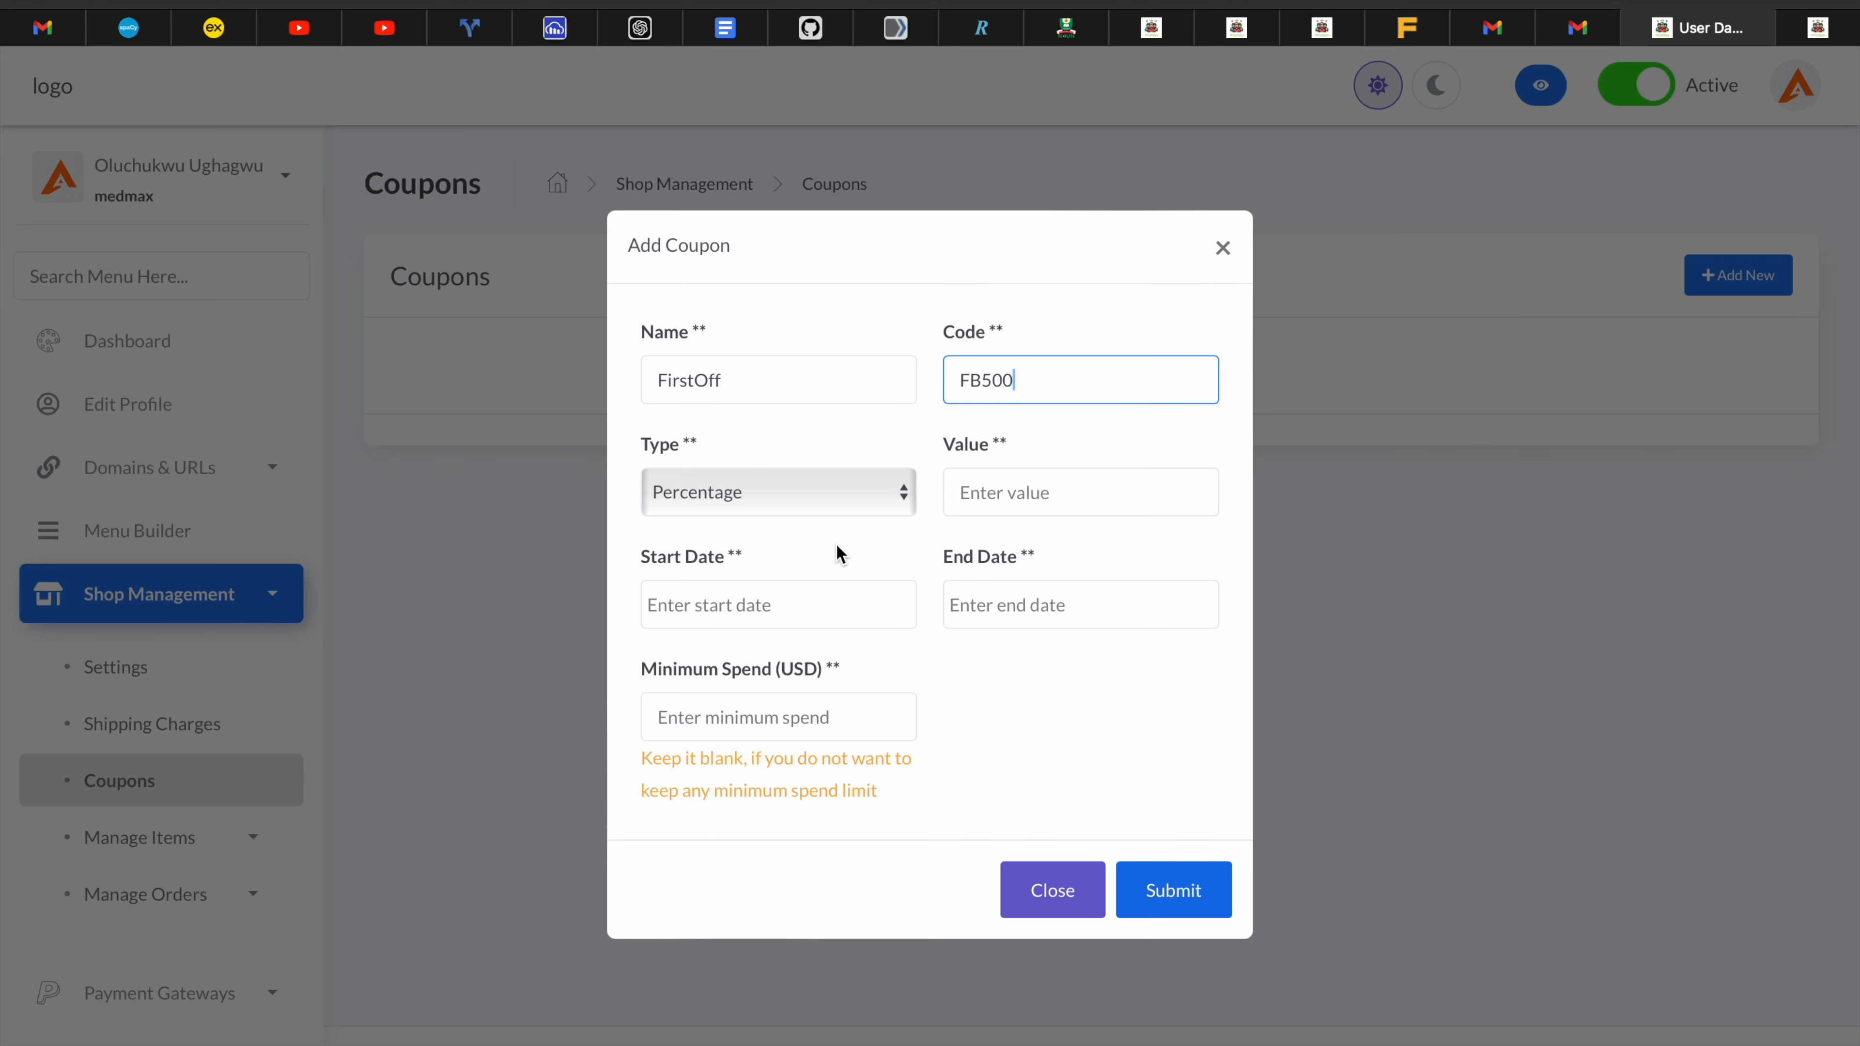
Choose Percentage as the coupon type and set its value to 10
click(844, 502)
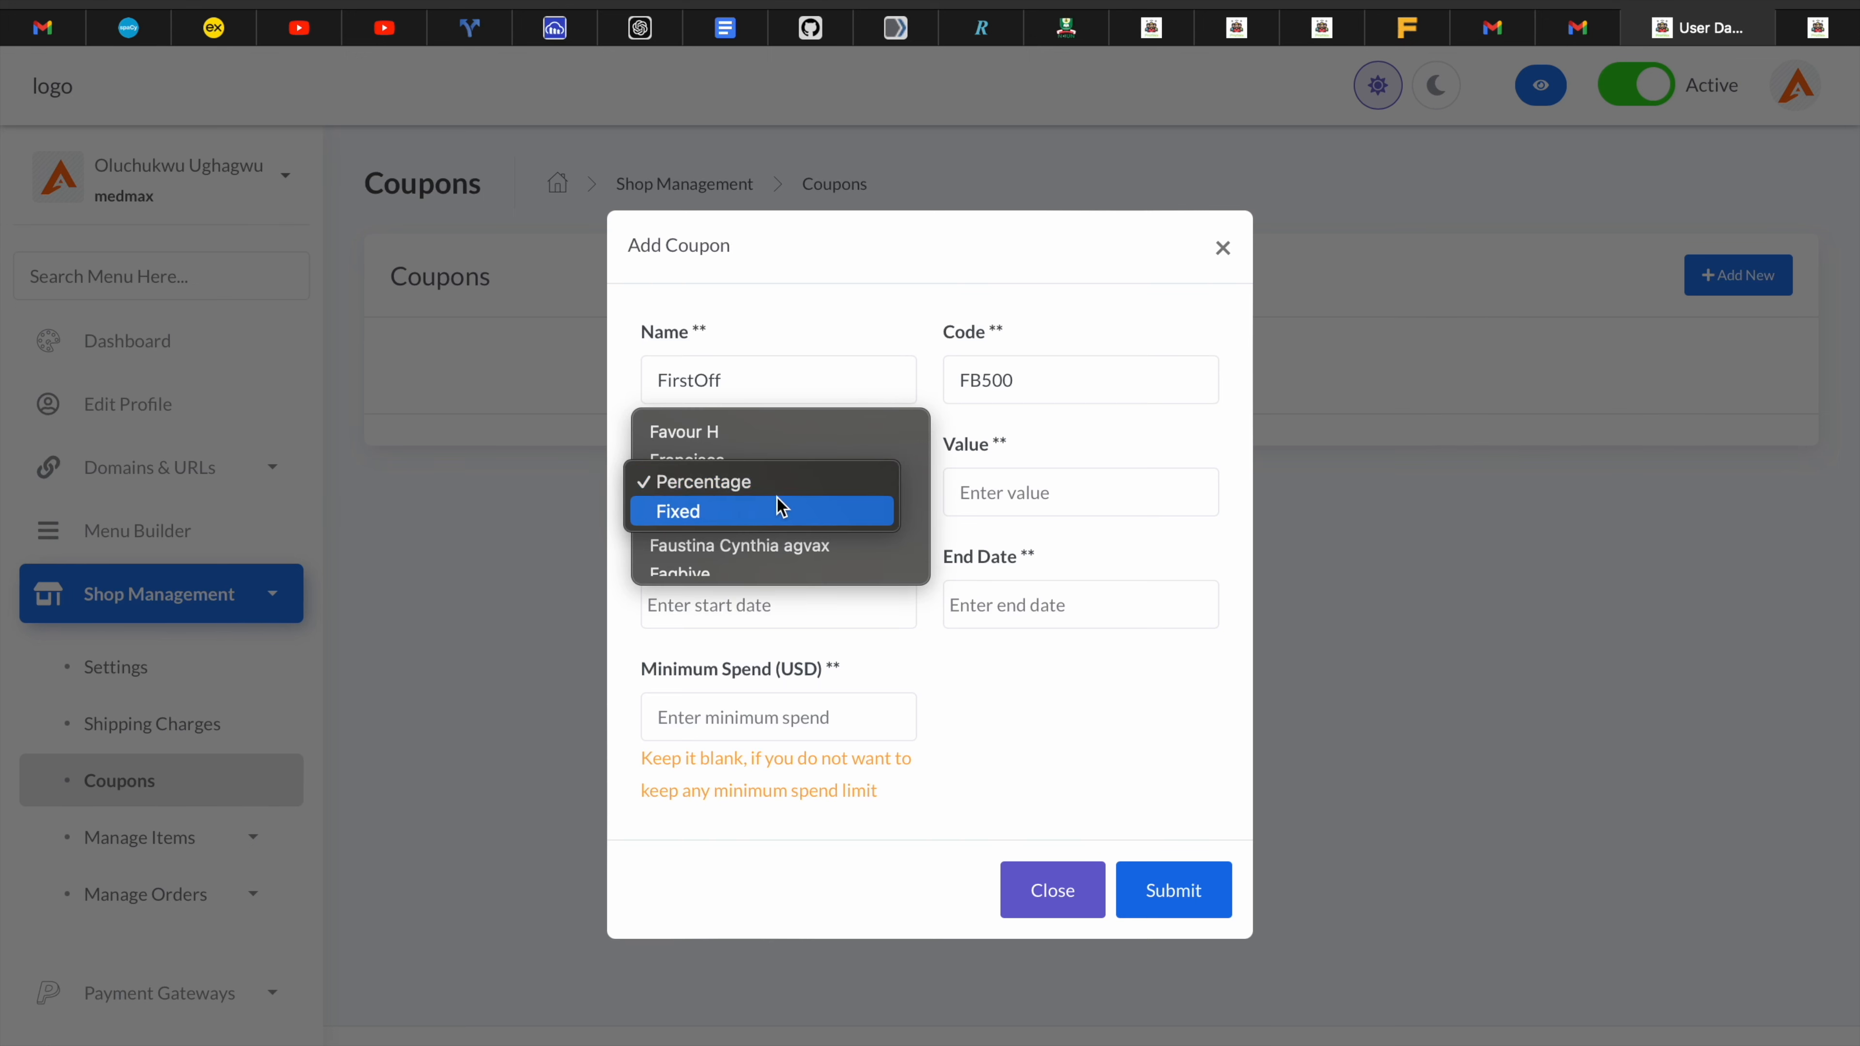
click(818, 484)
click(998, 493)
text(10)
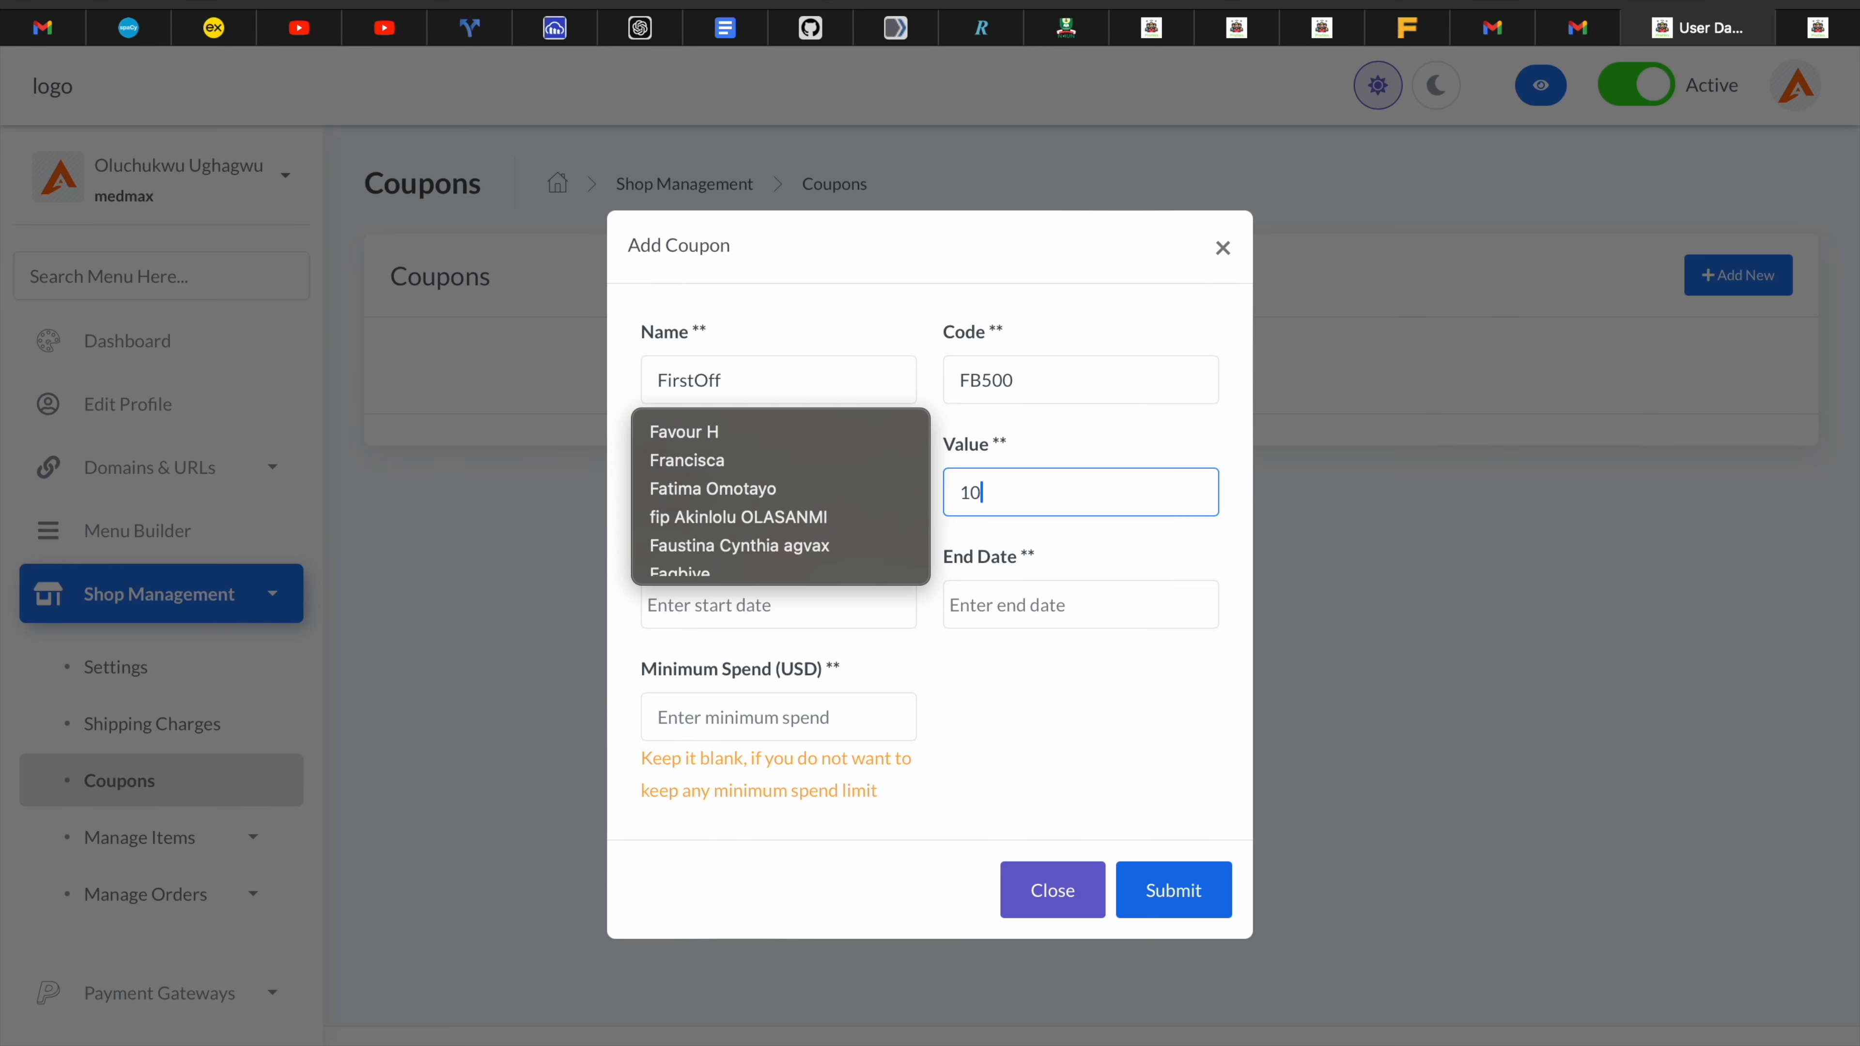
click(1001, 288)
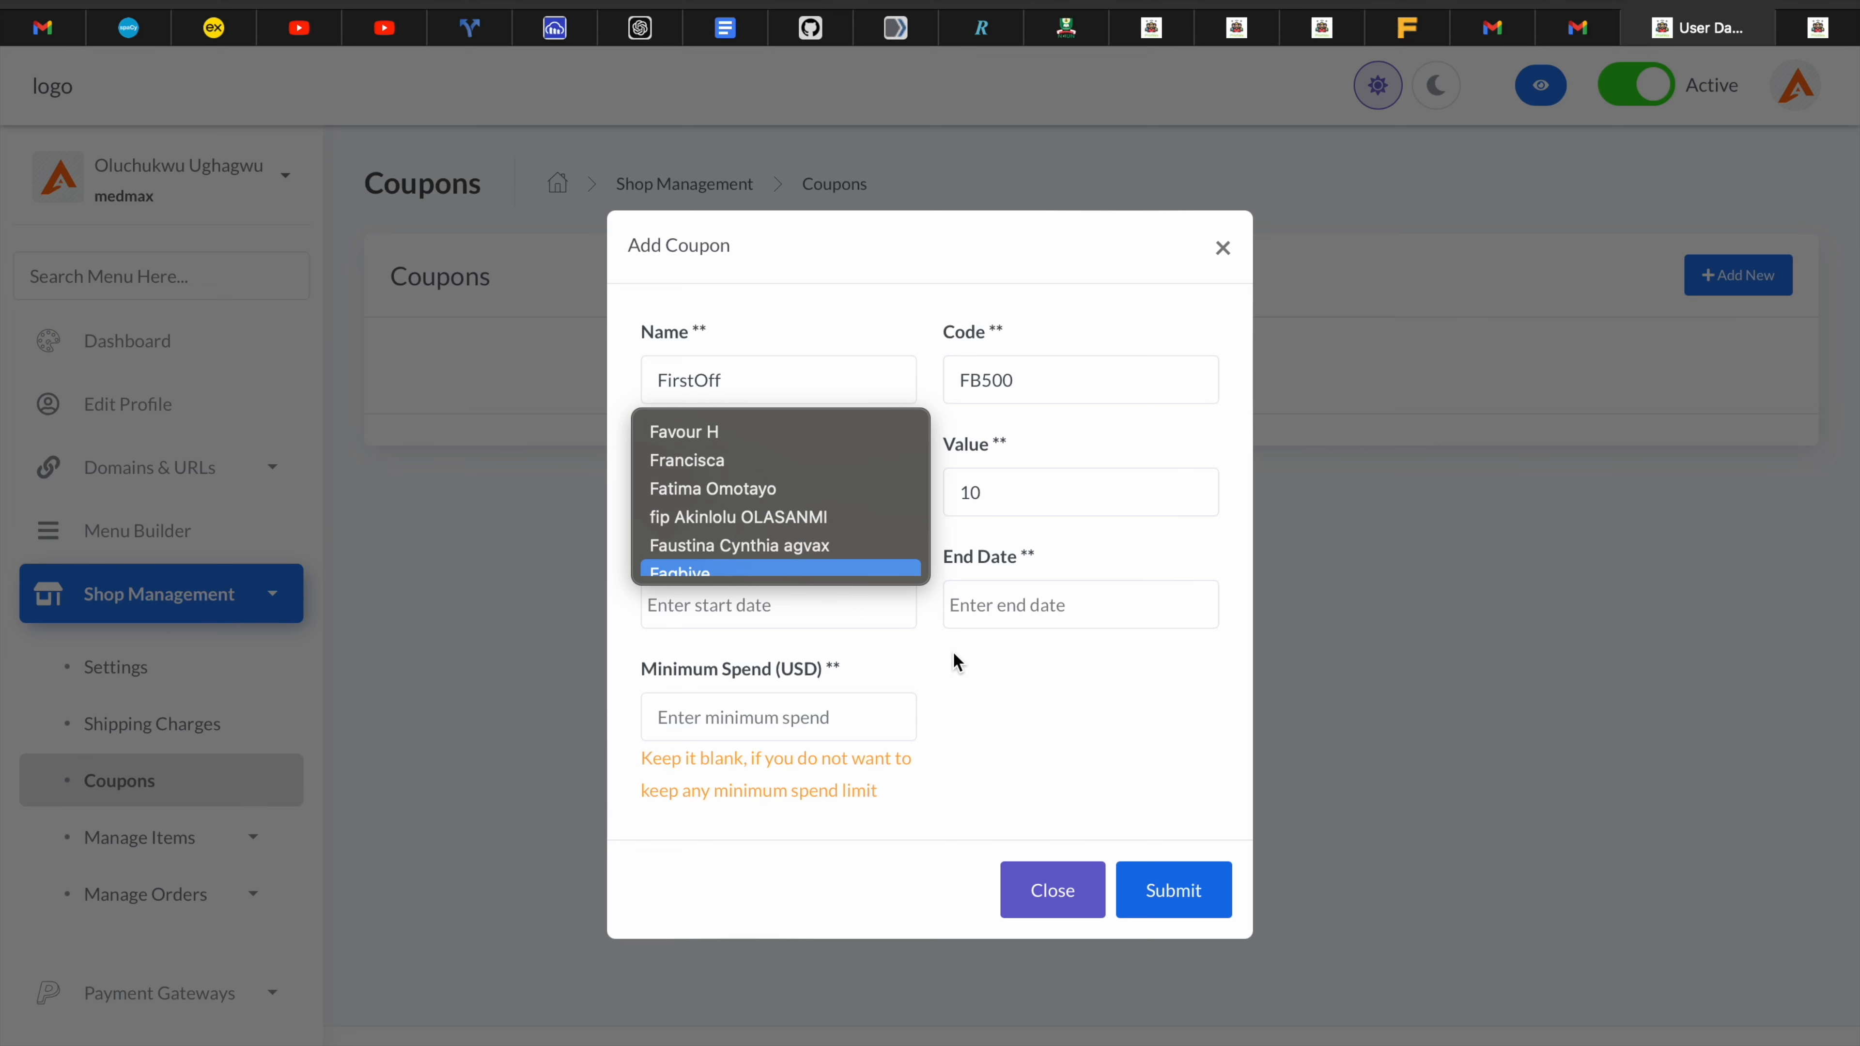
Set the coupon's start date to 2024-10-05 and its end date to 2024-10-10
click(843, 615)
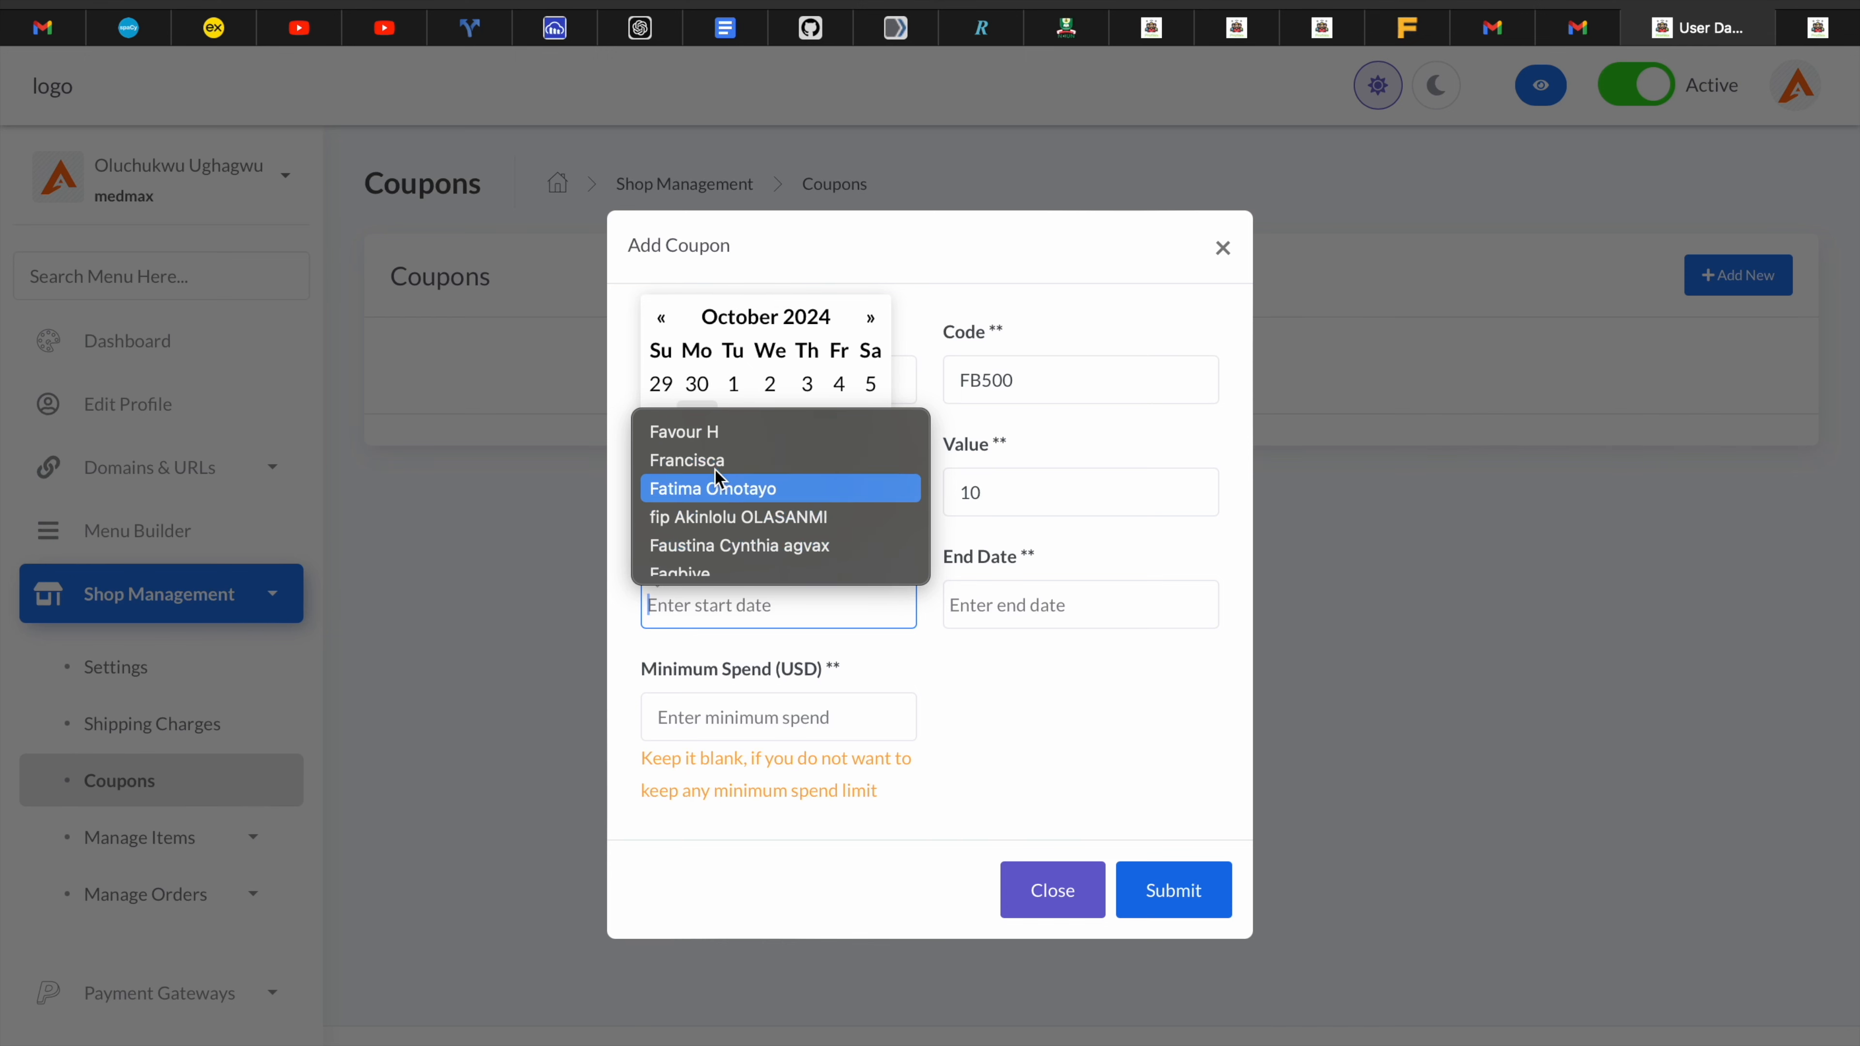
click(720, 337)
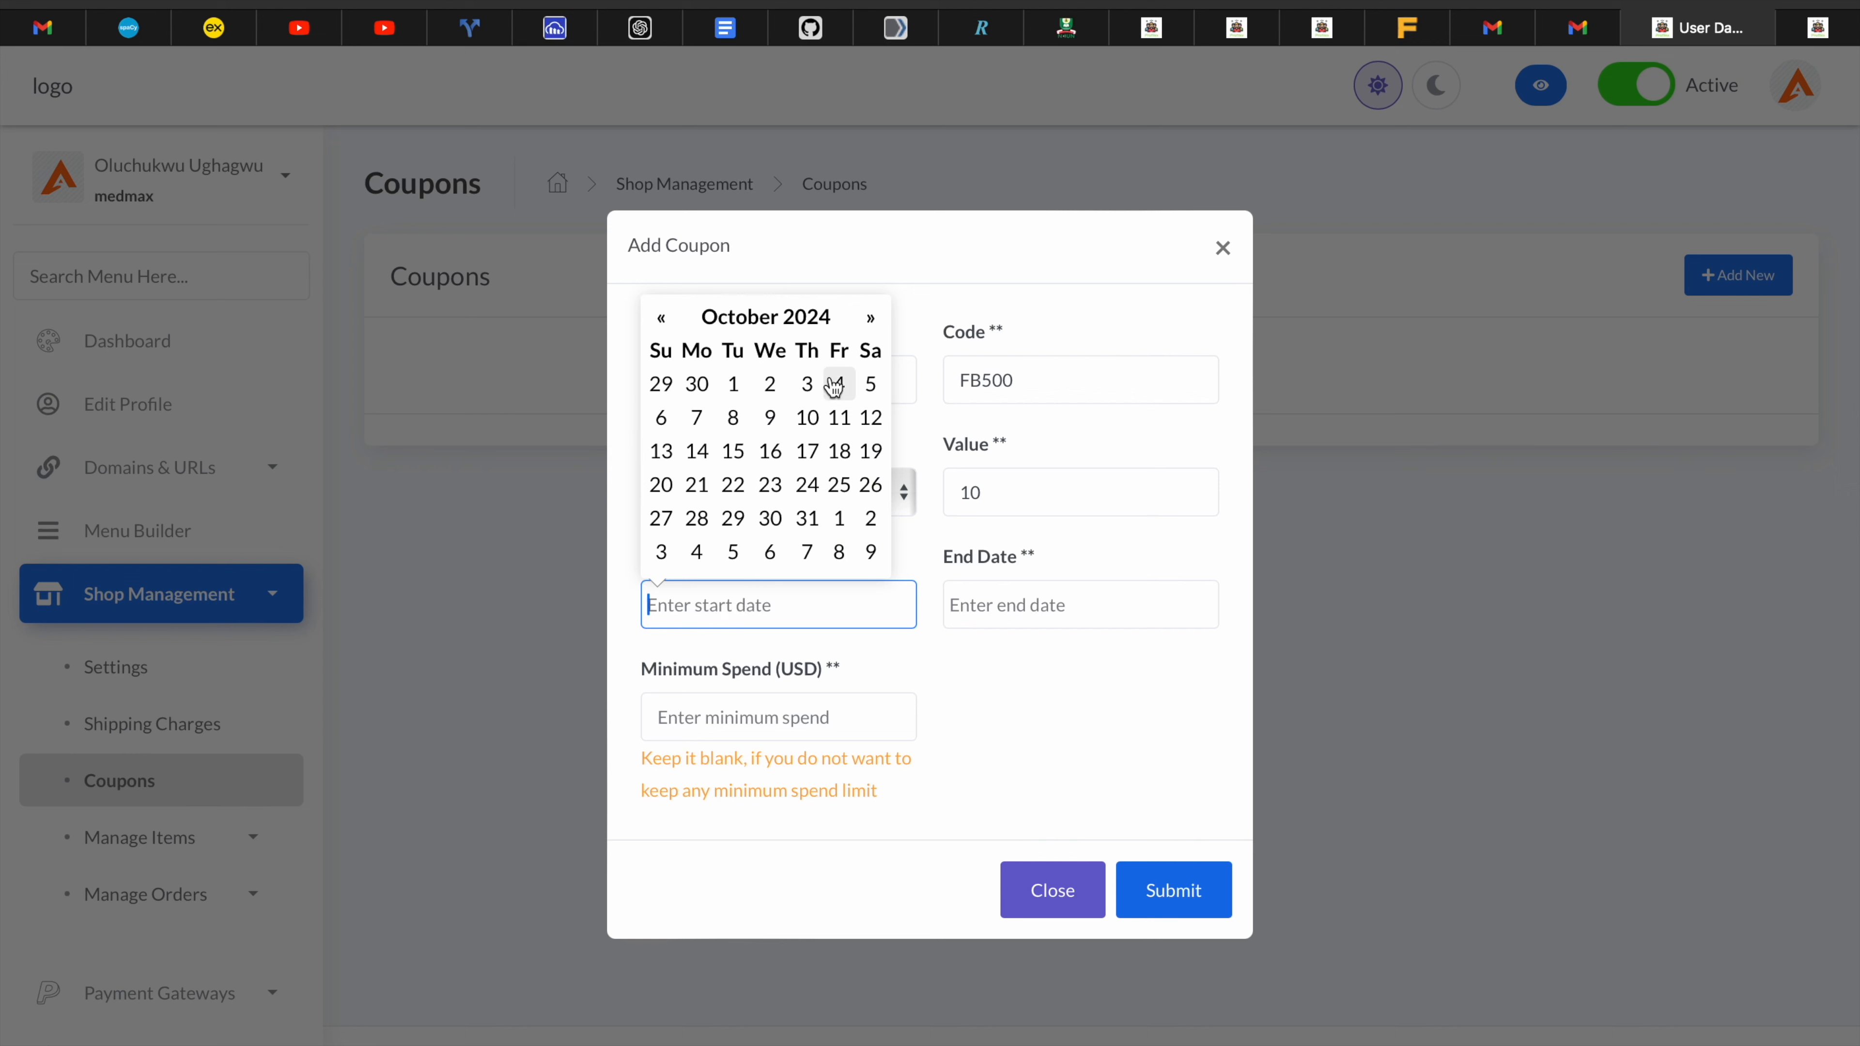
click(870, 383)
click(1041, 602)
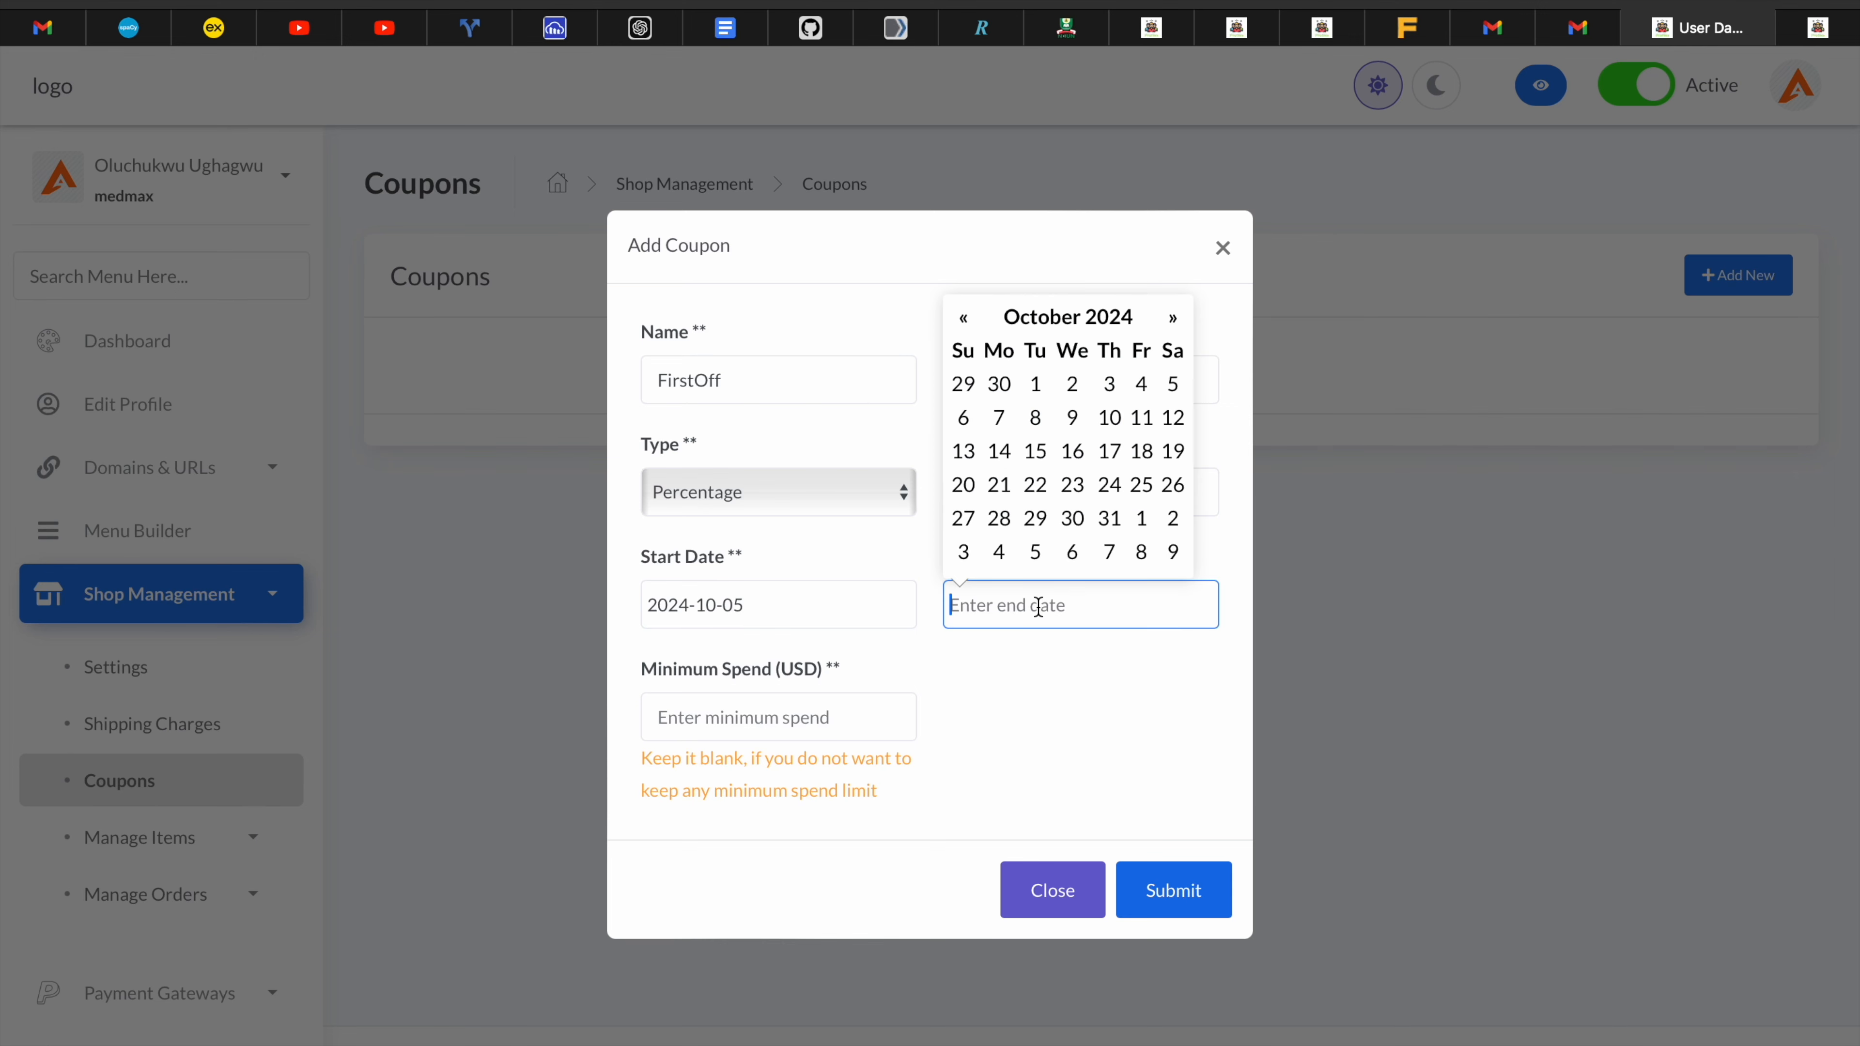
click(1109, 419)
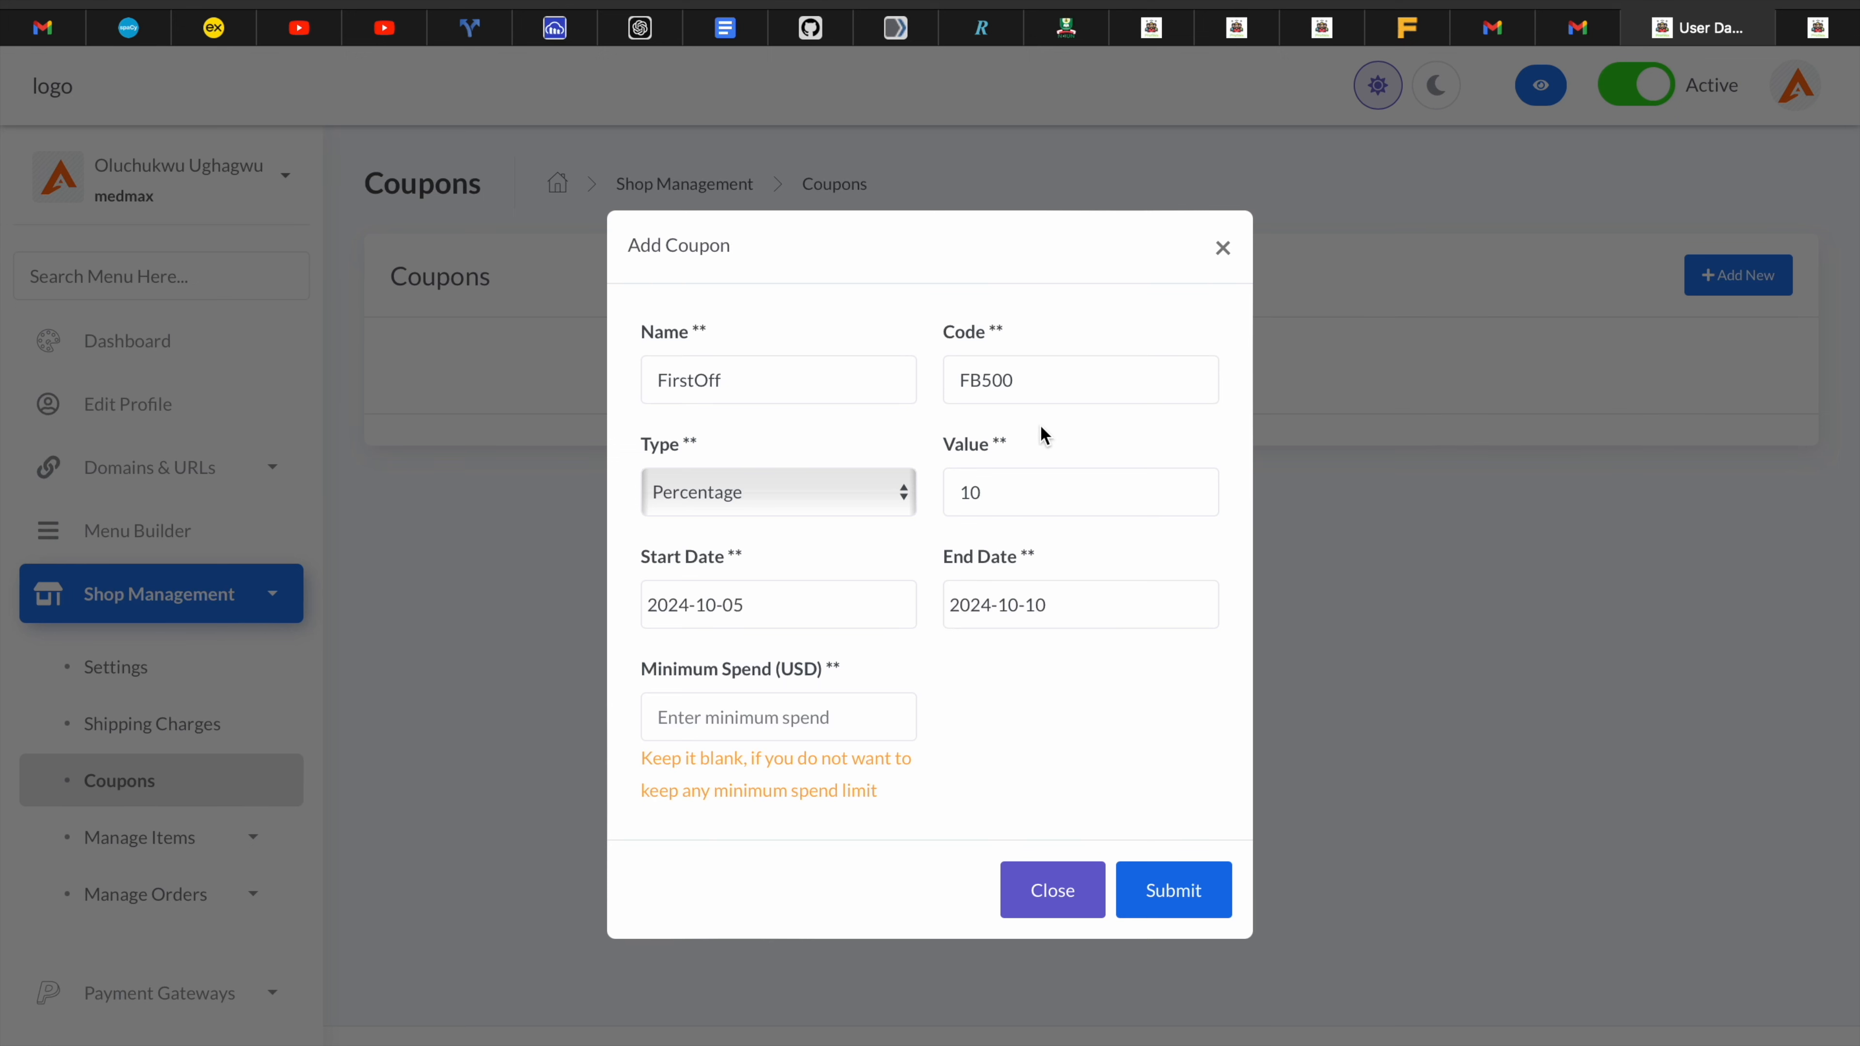
Set the FirstOff coupon's minimum spend to 5000 USD and submit the coupon
click(1007, 504)
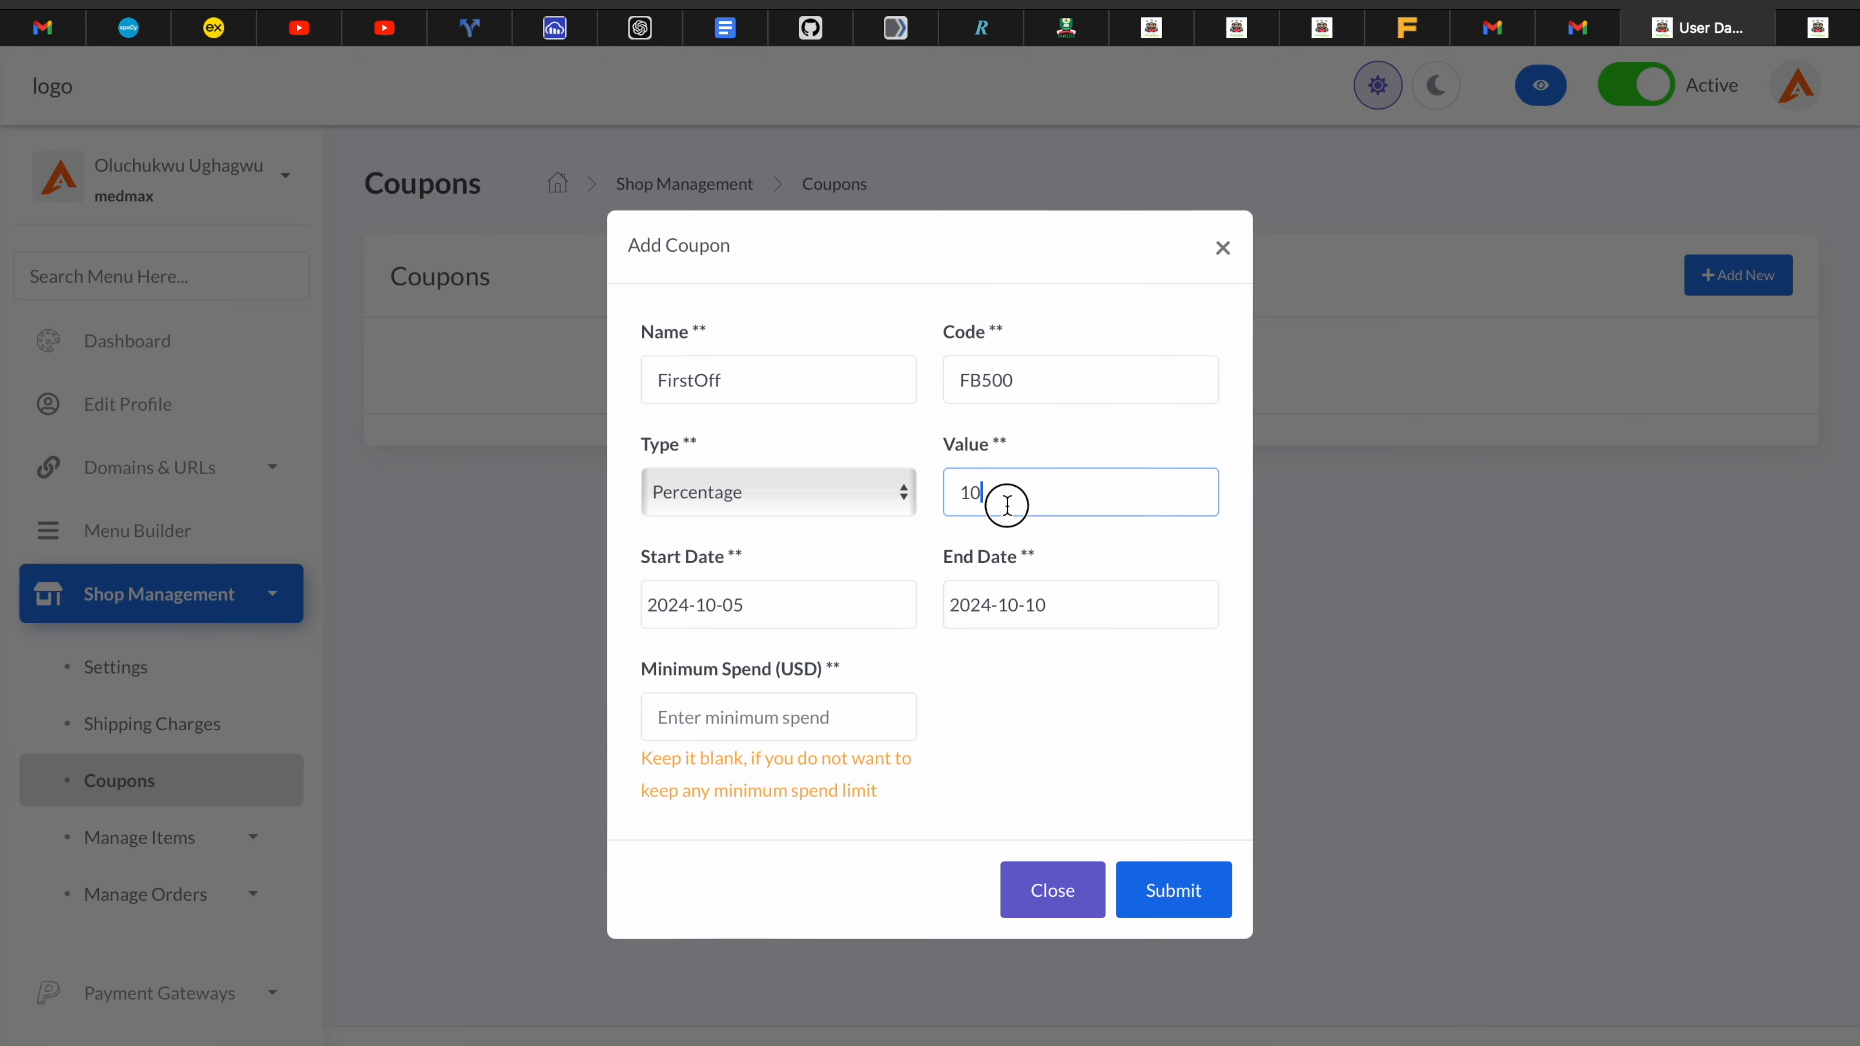
click(823, 710)
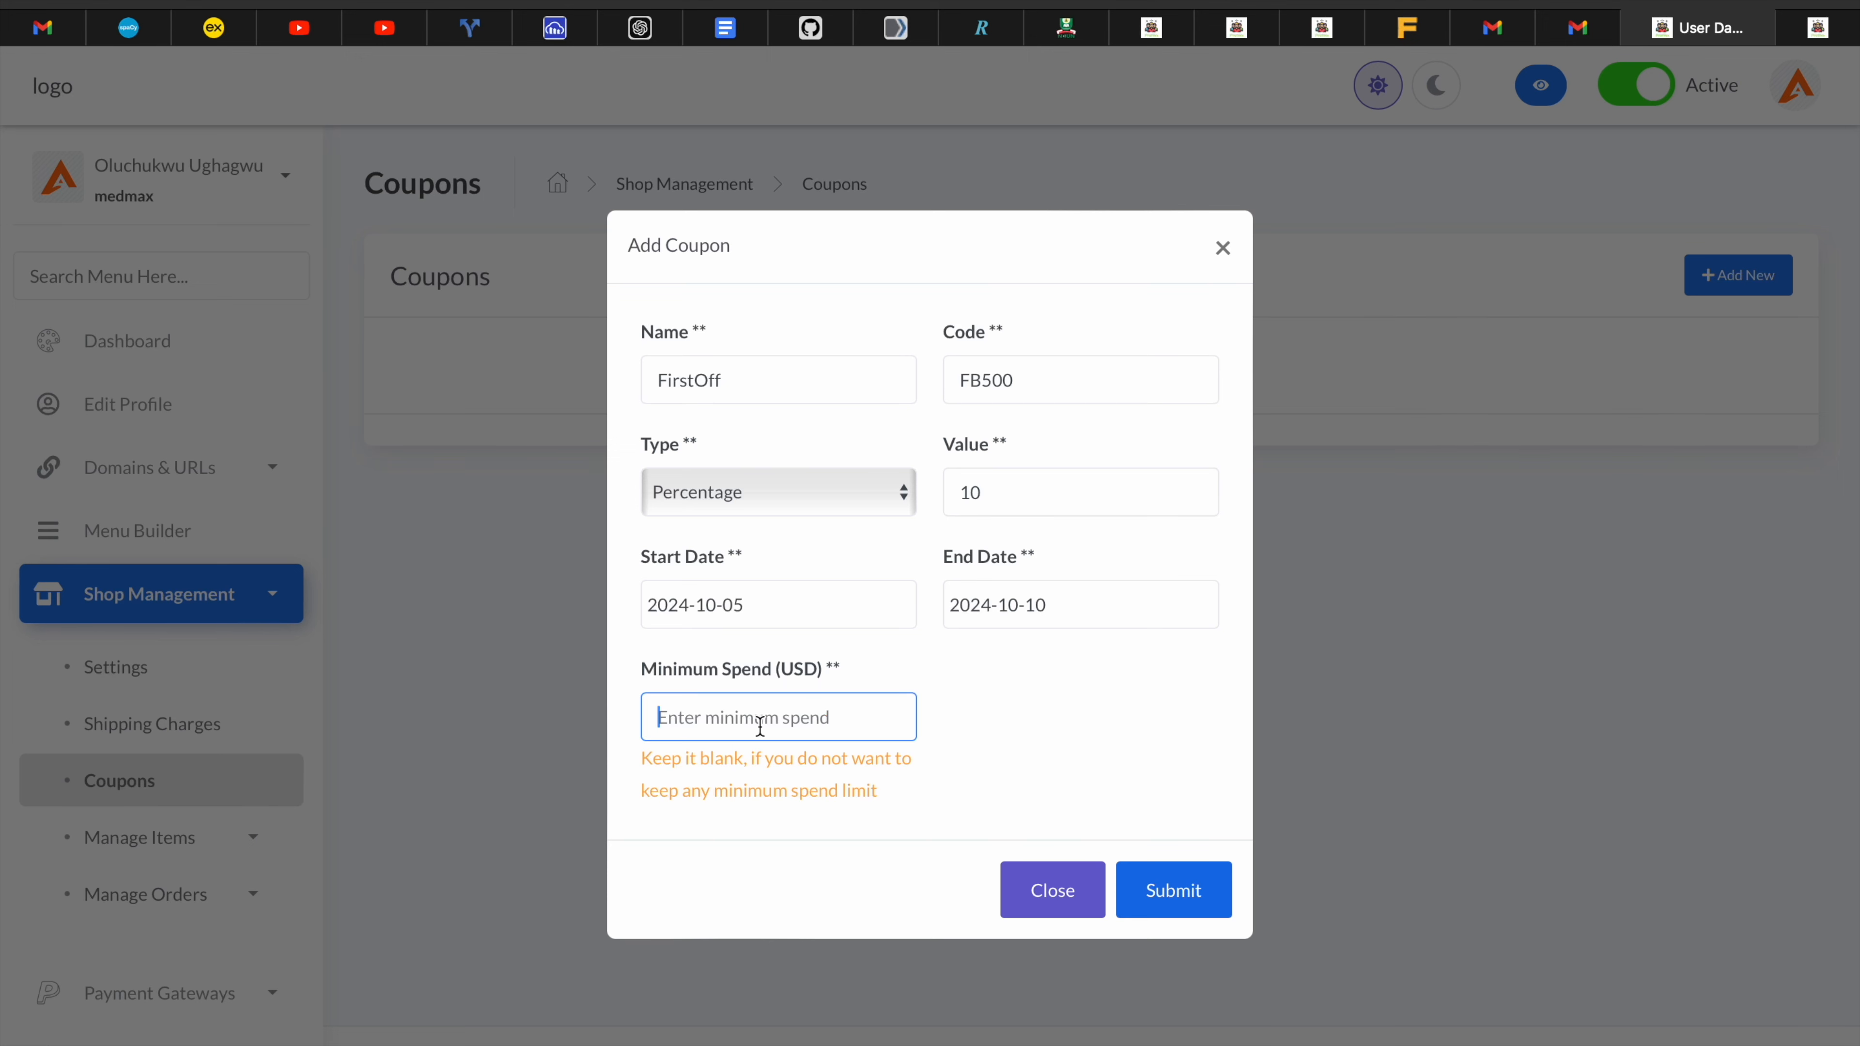
text(5000)
double_click(789, 669)
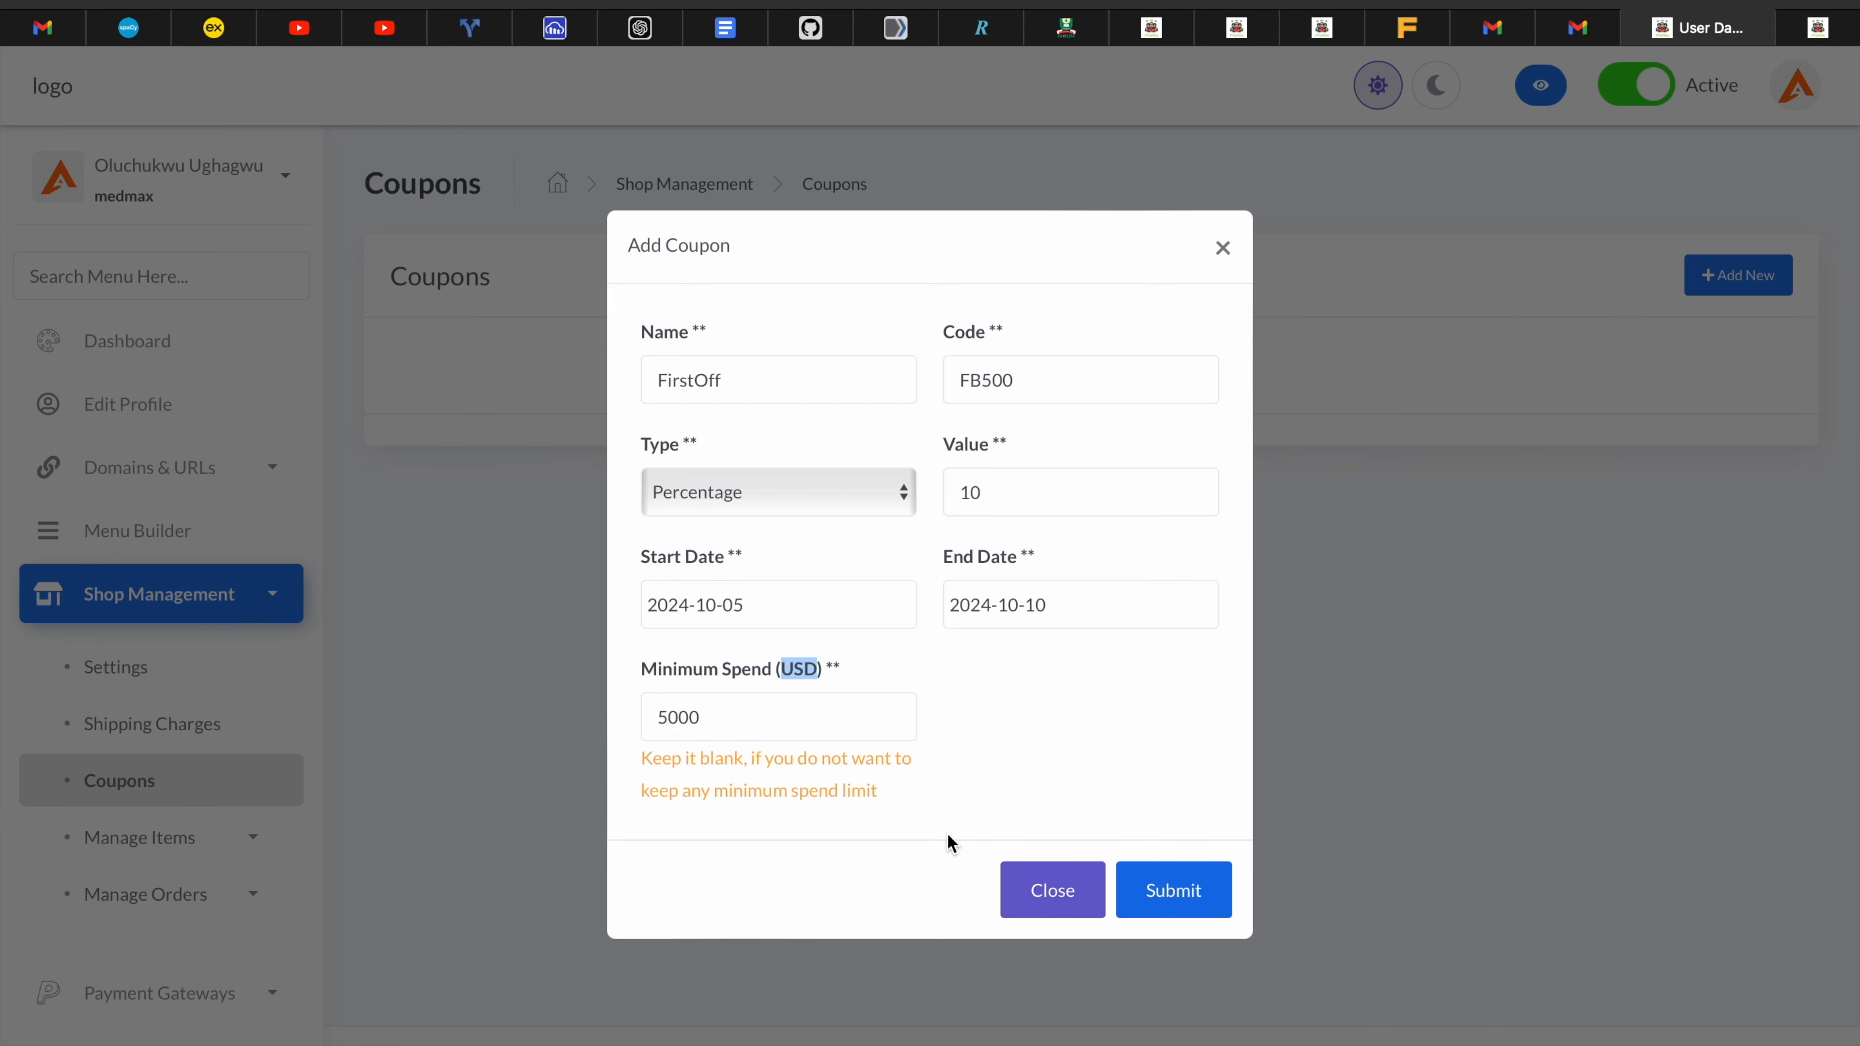
click(1171, 892)
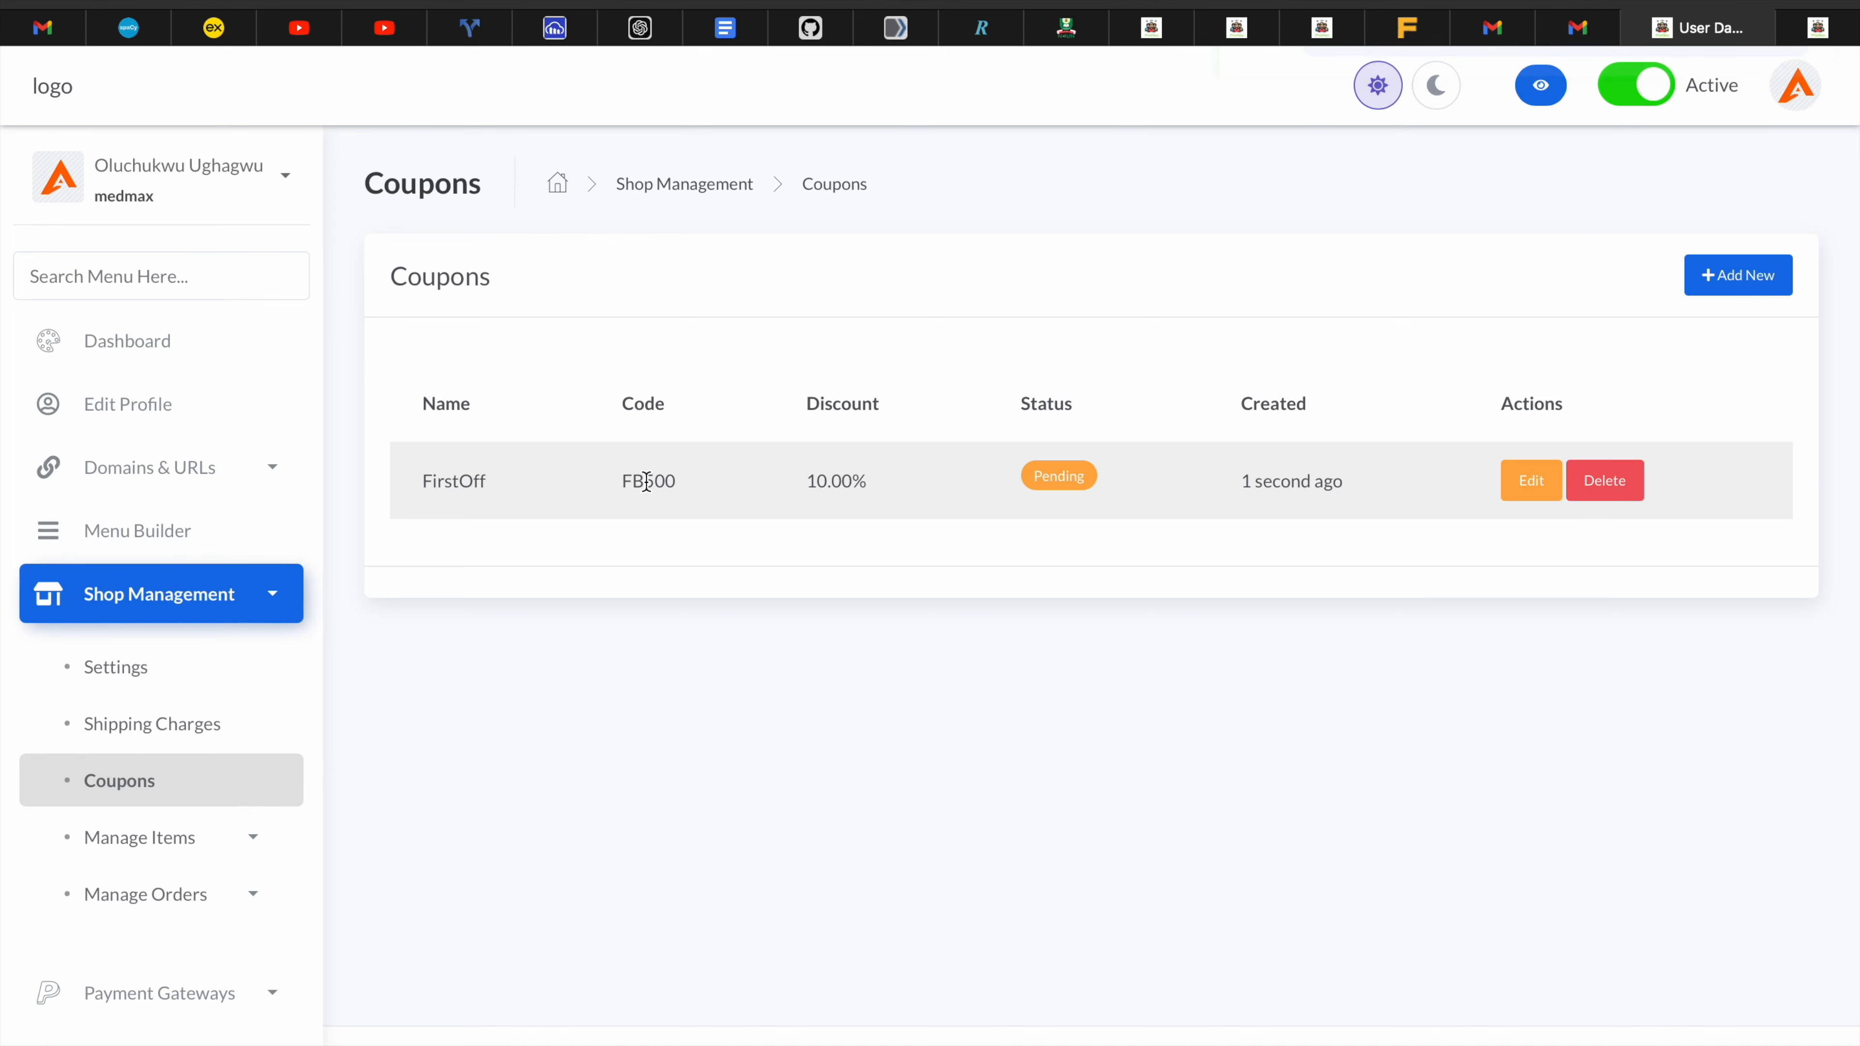
double_click(645, 482)
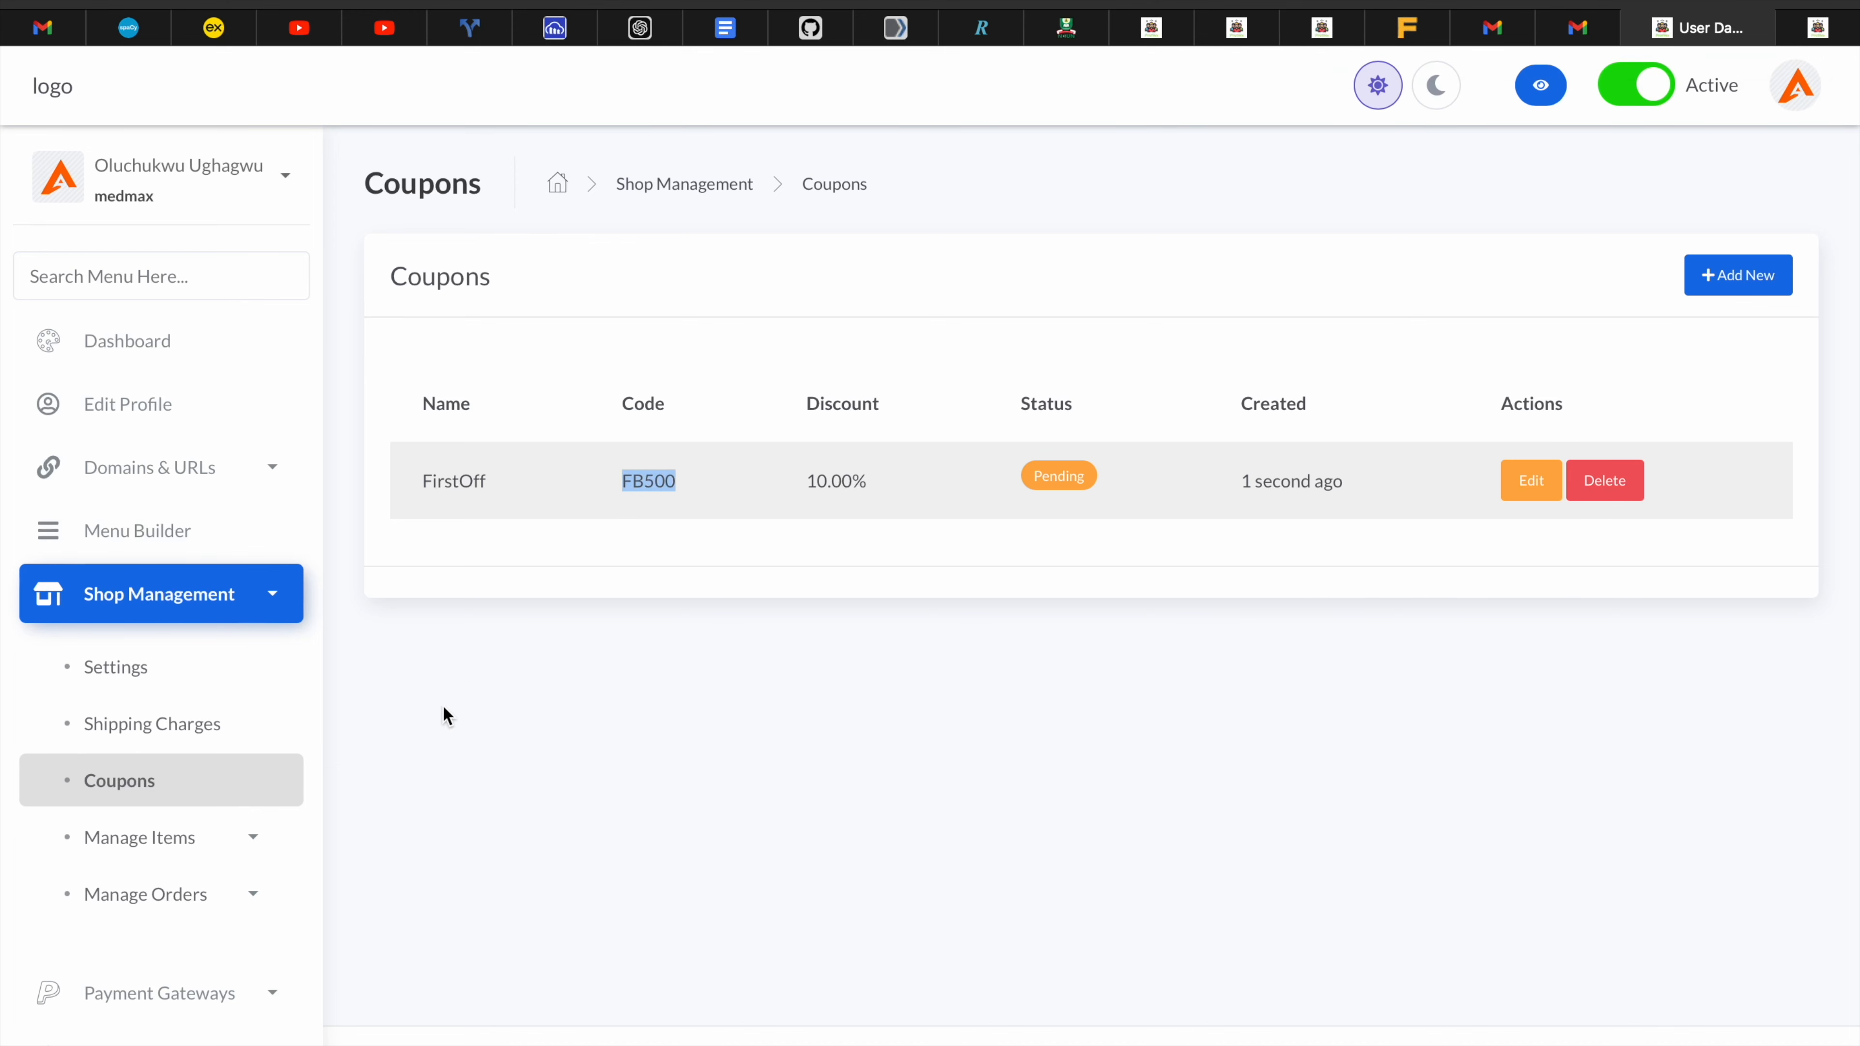
Open the store's General Settings page
scroll(203, 735, down, 5)
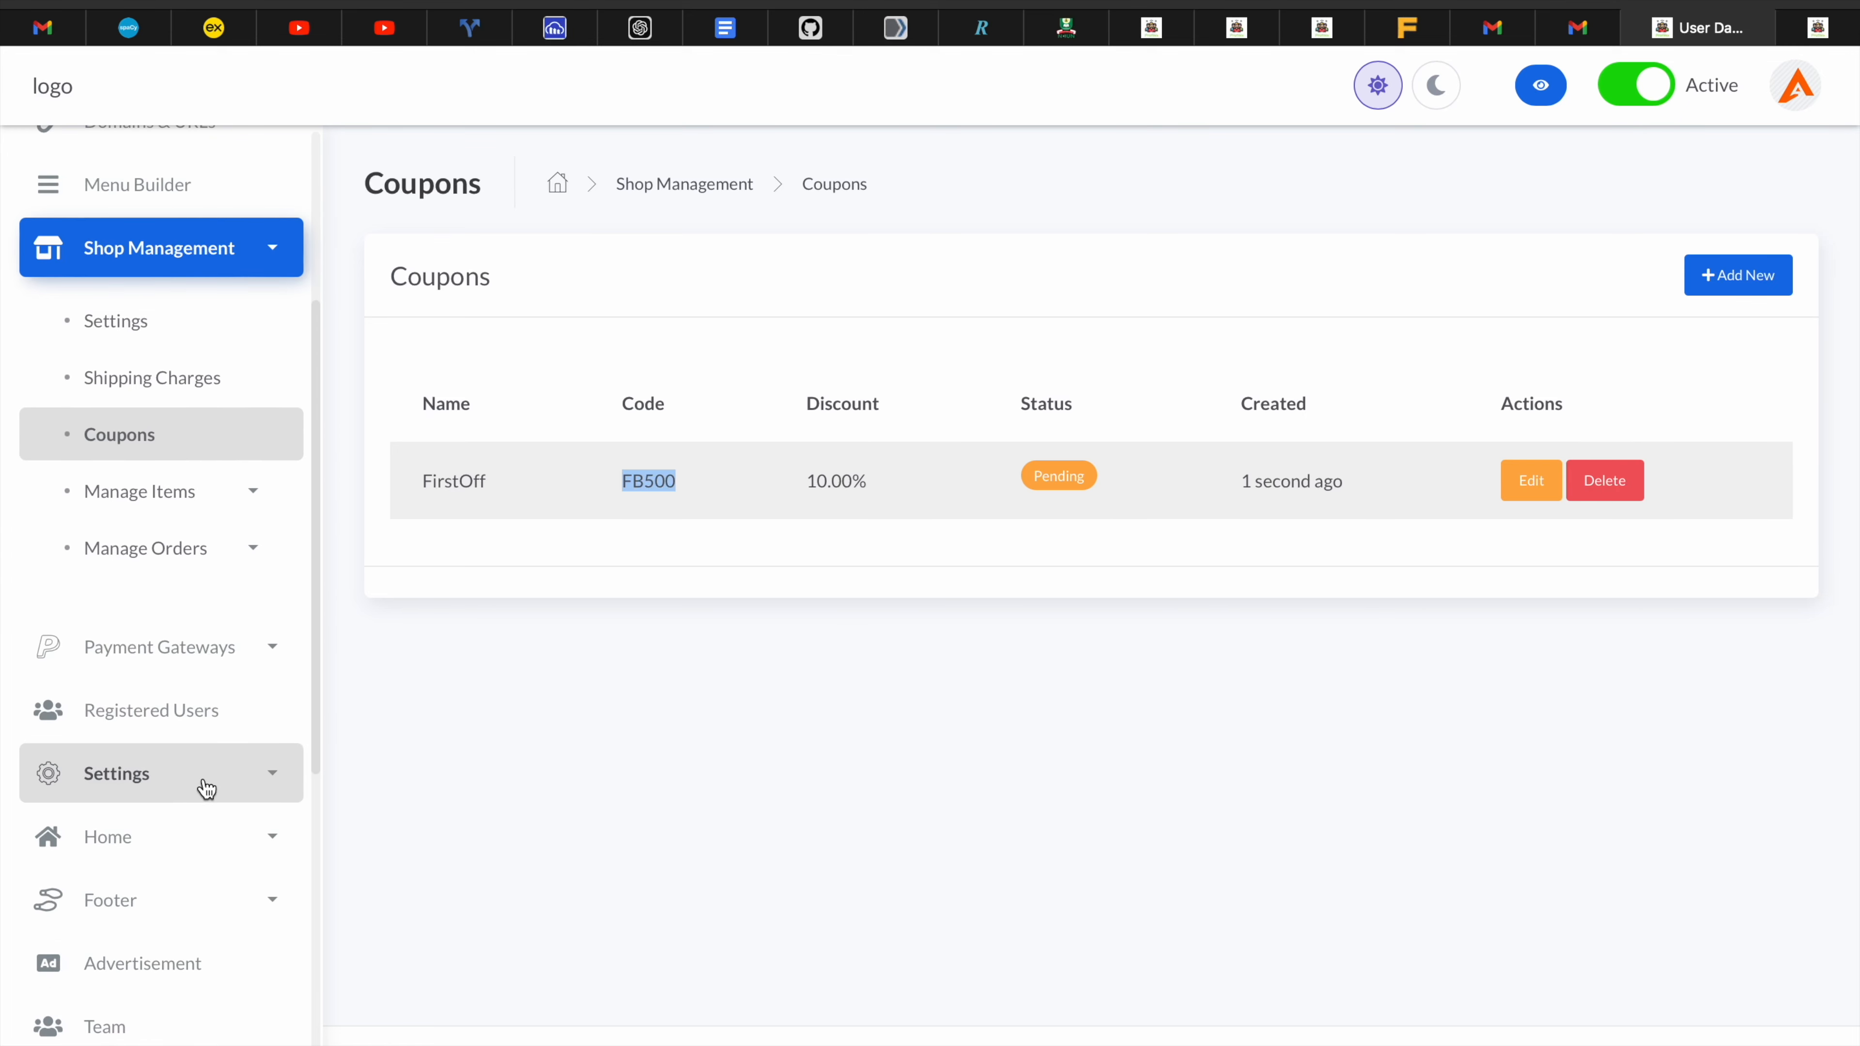
click(205, 773)
click(131, 962)
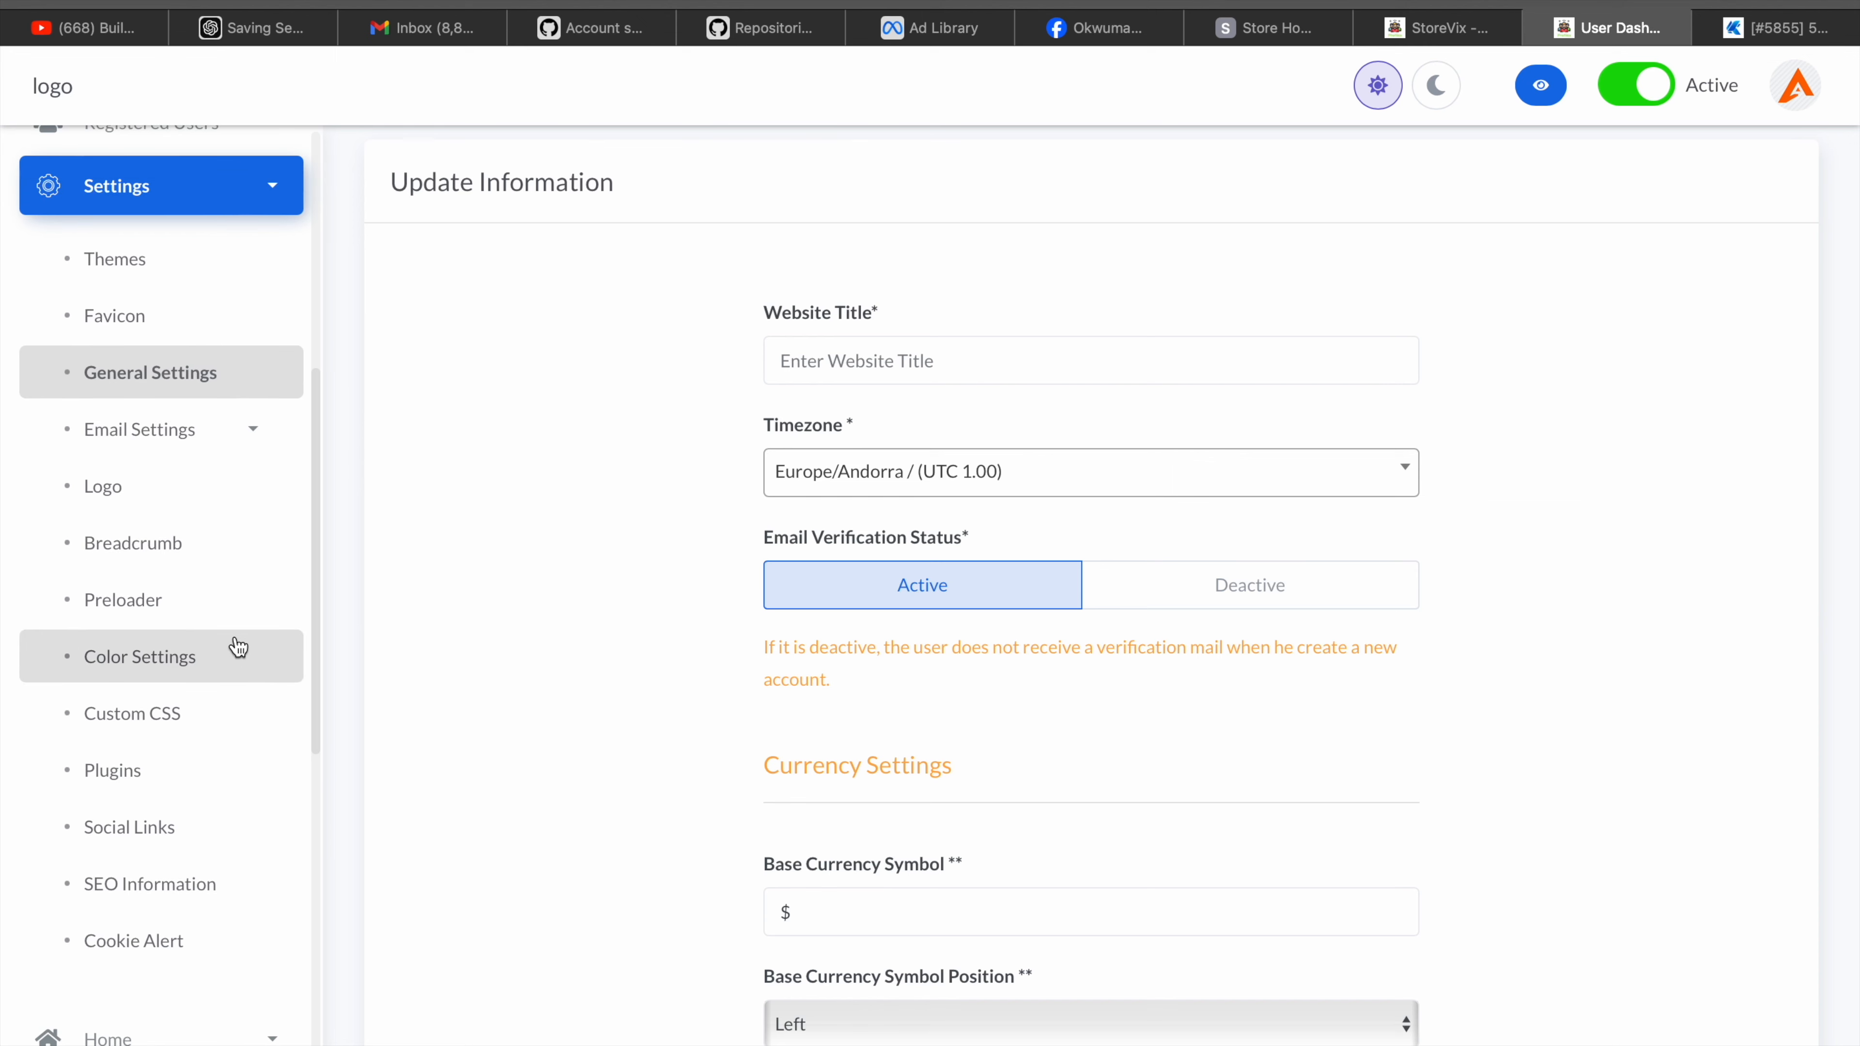
scroll(237, 644, up, 3)
scroll(266, 698, up, 3)
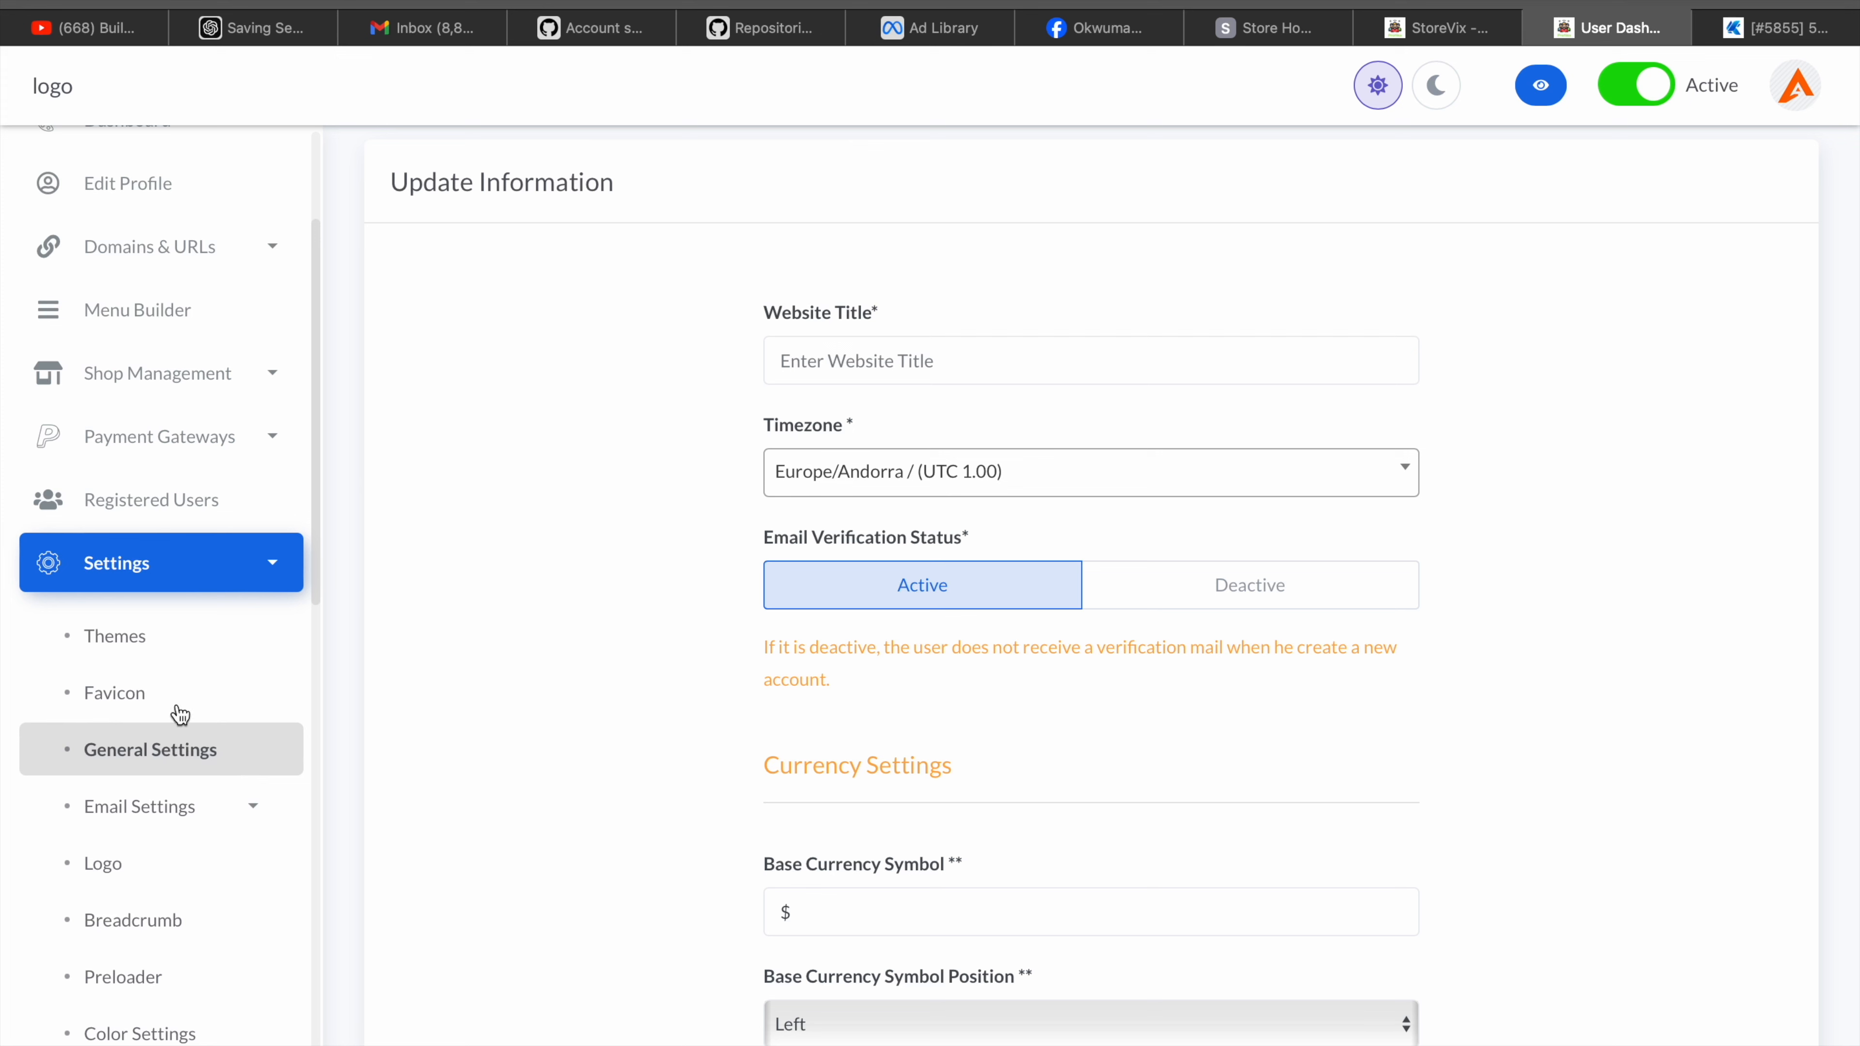
click(175, 564)
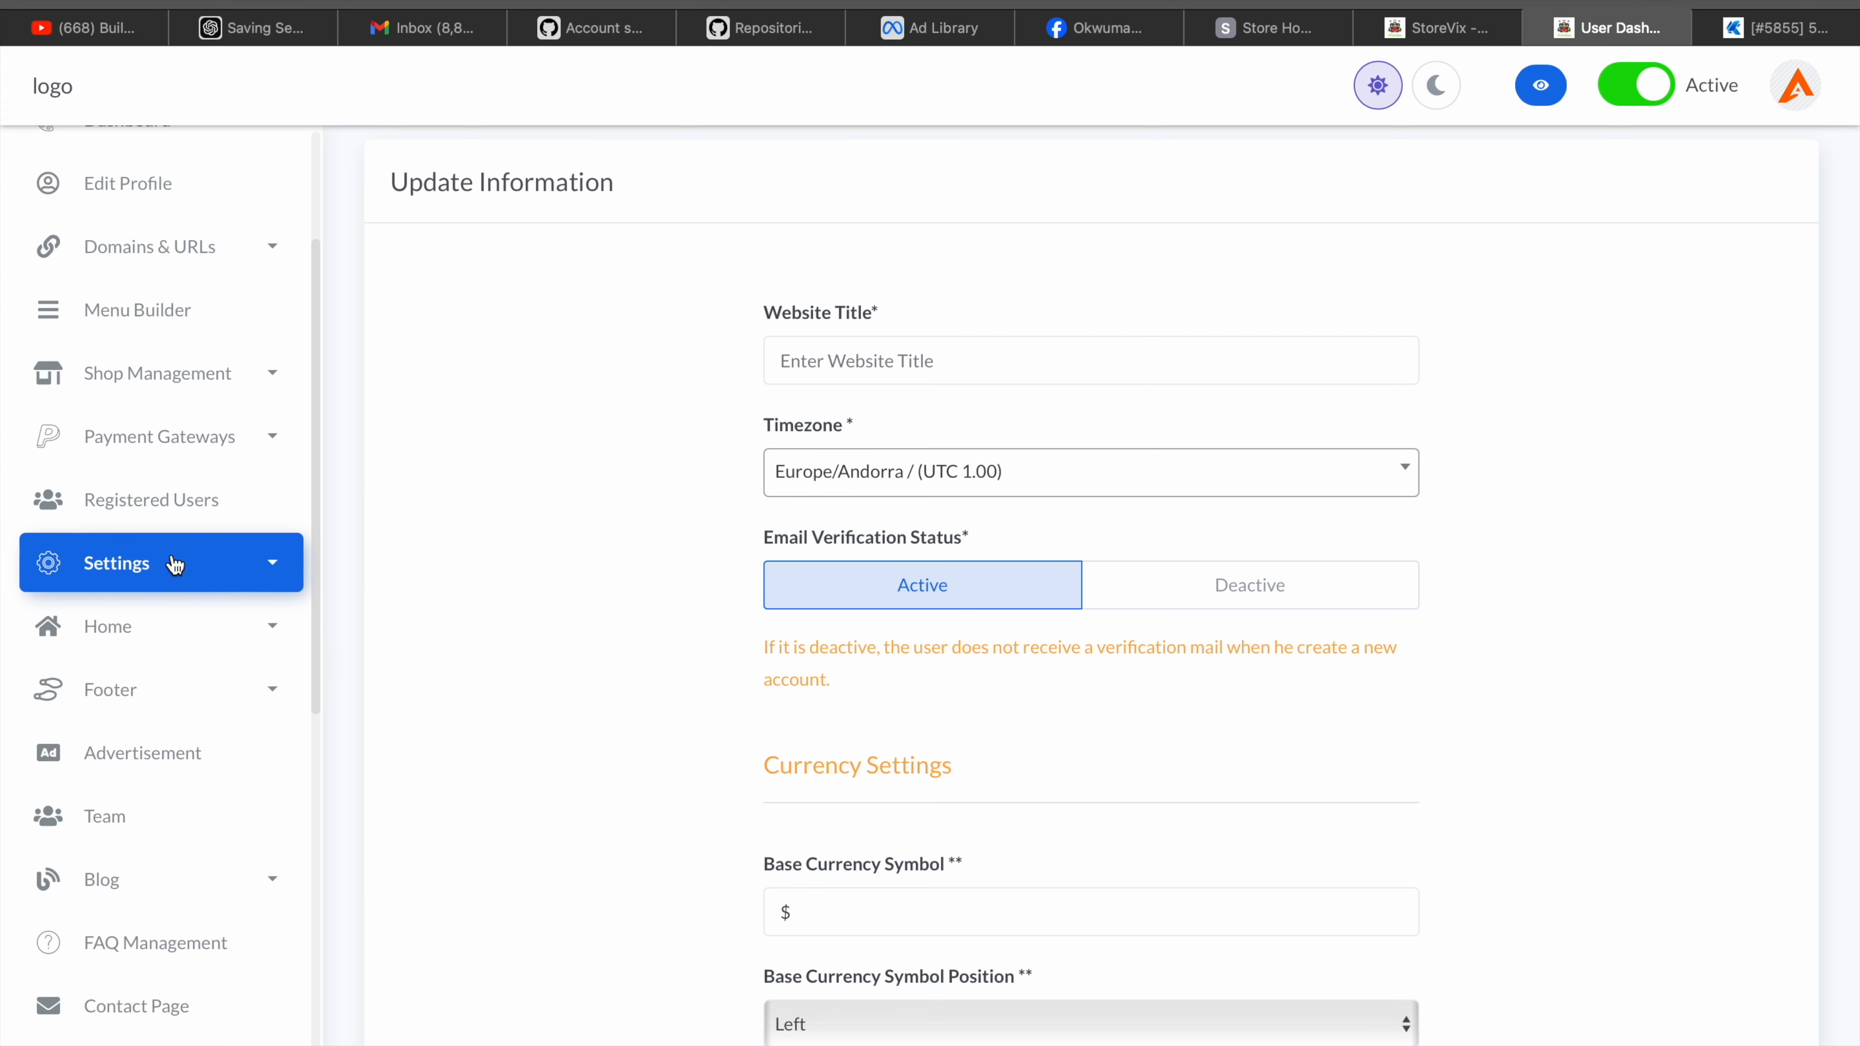
click(233, 566)
click(166, 758)
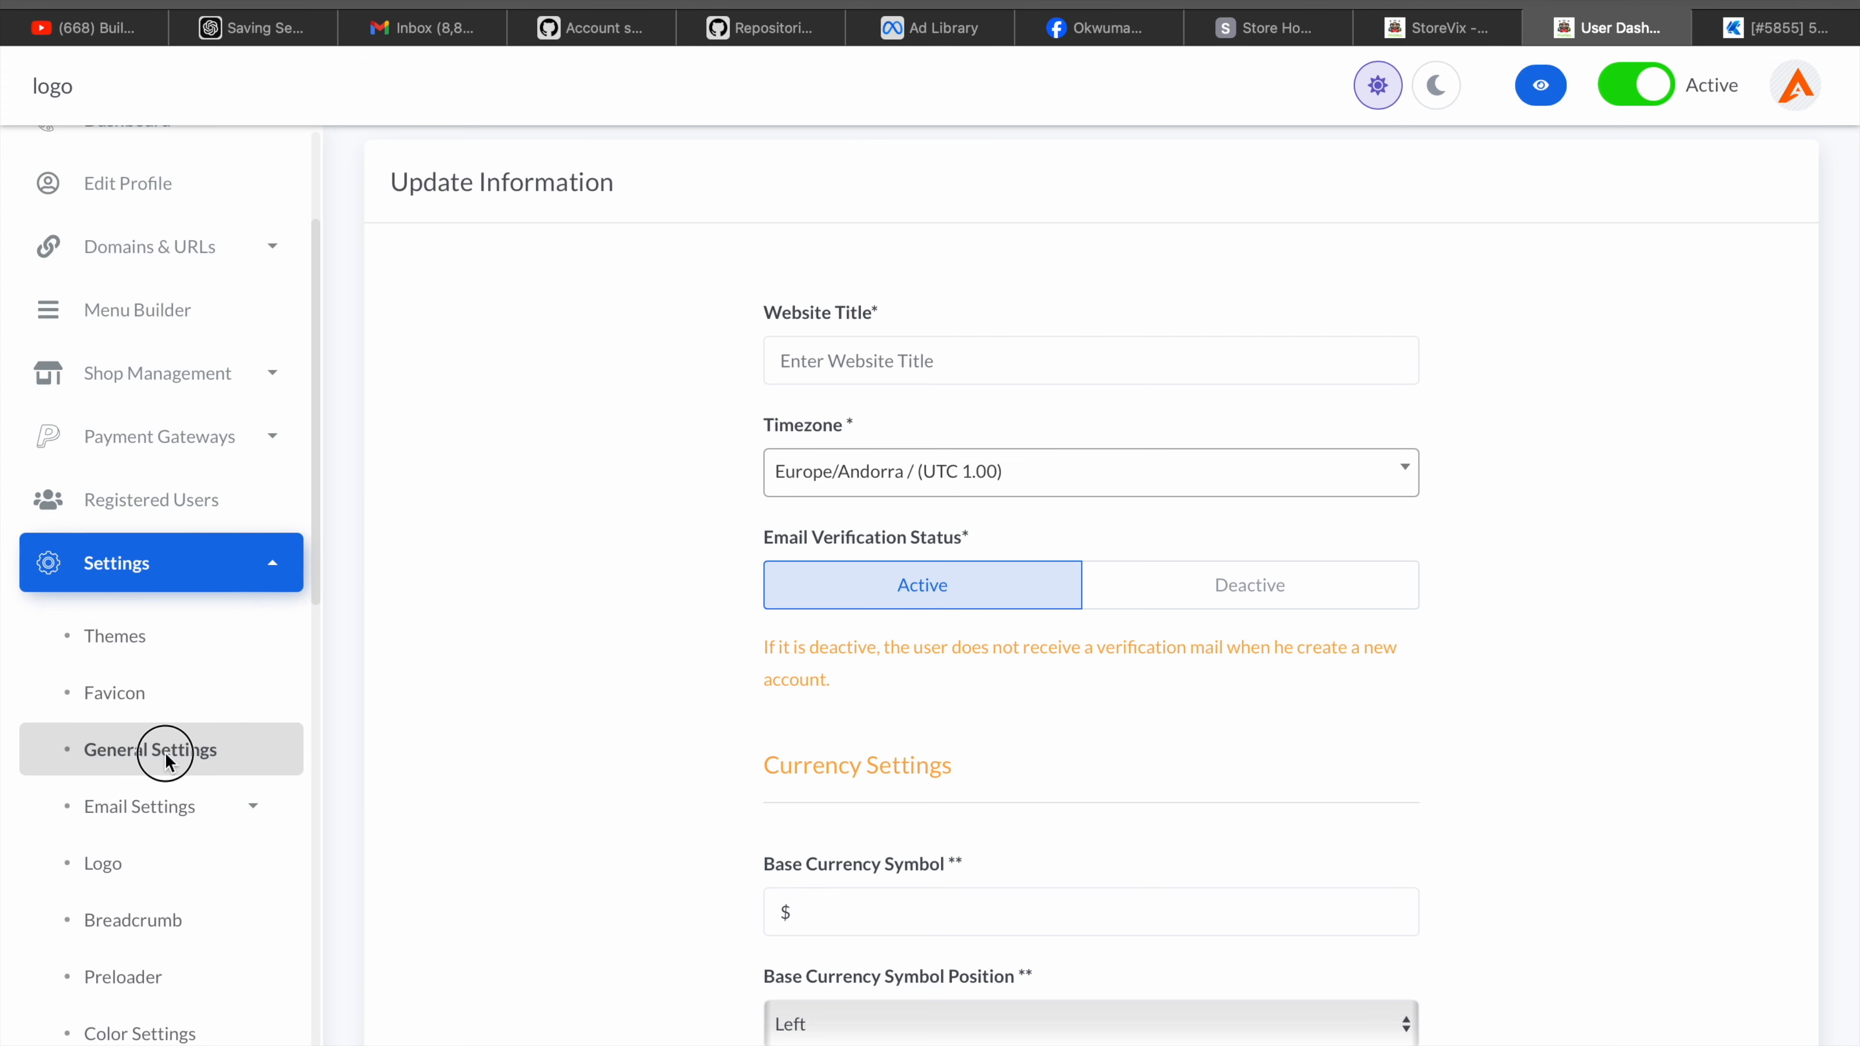
Set the website title to Medmax and the timezone to Africa/Lagos
click(868, 460)
text(Medmax)
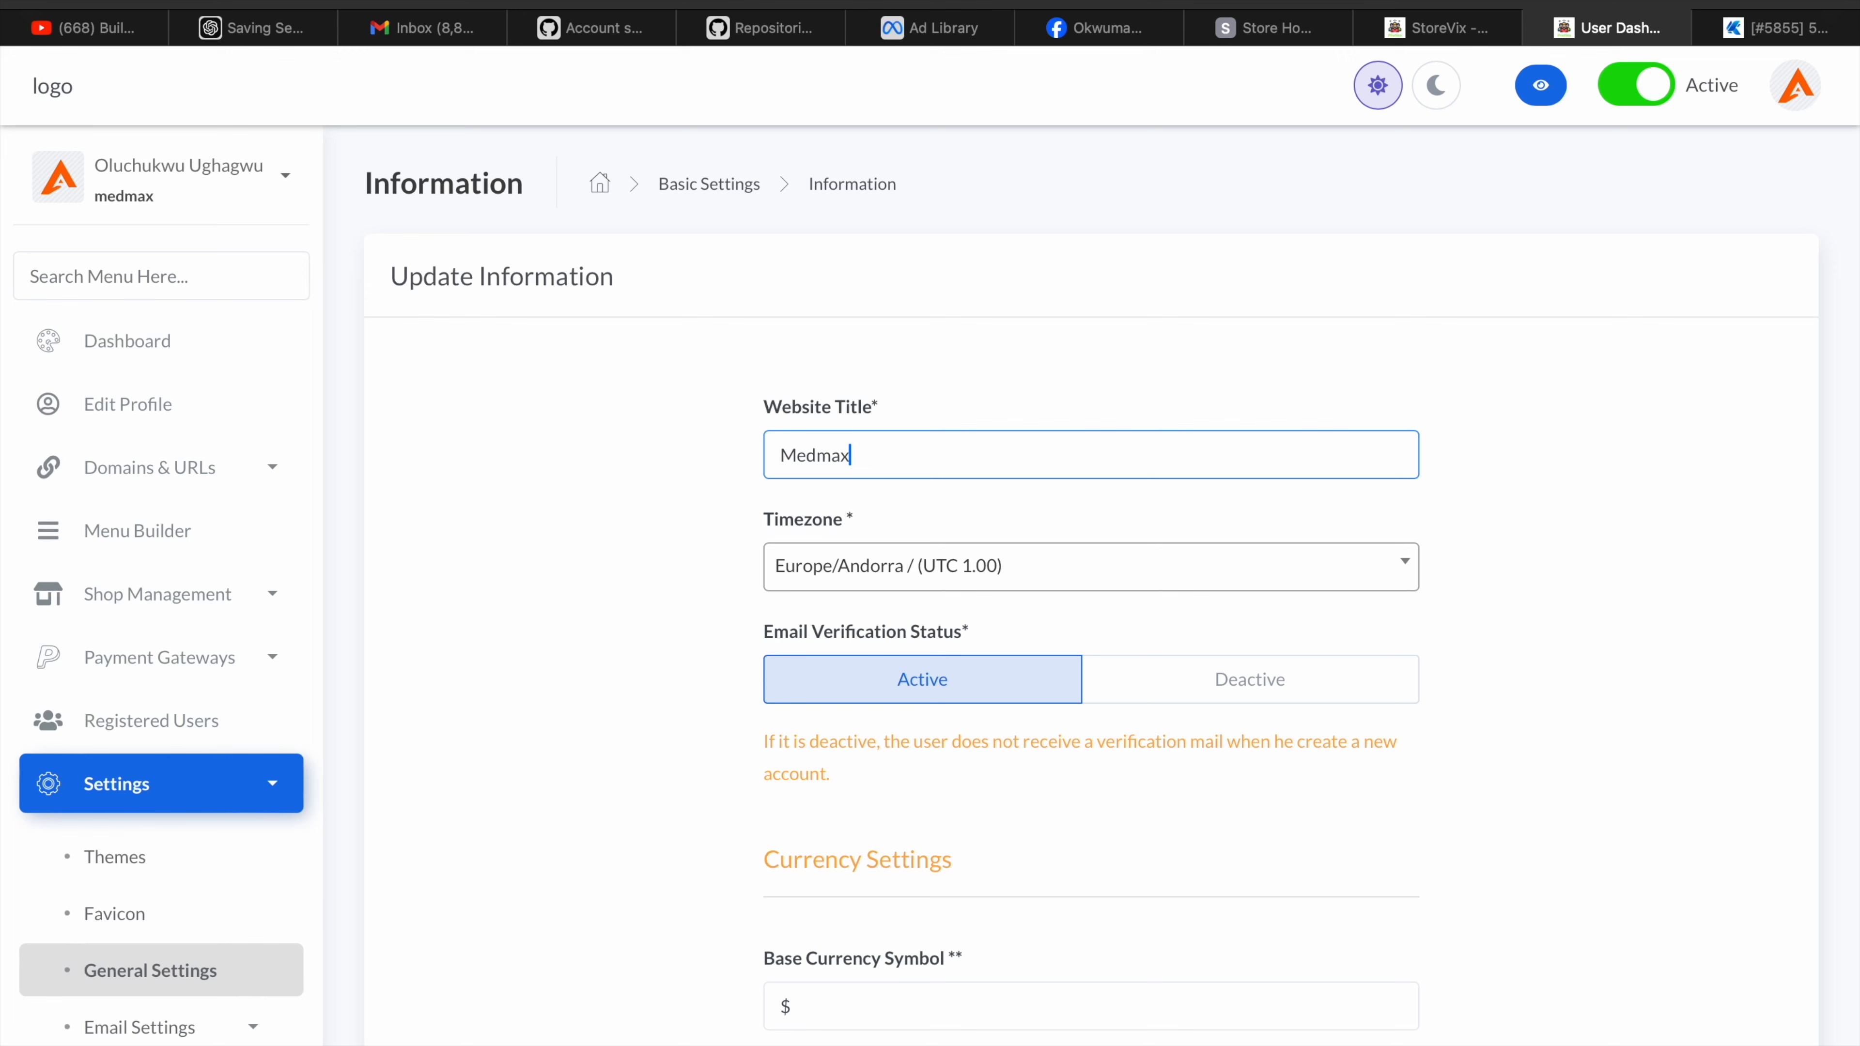
click(995, 574)
text(lagos)
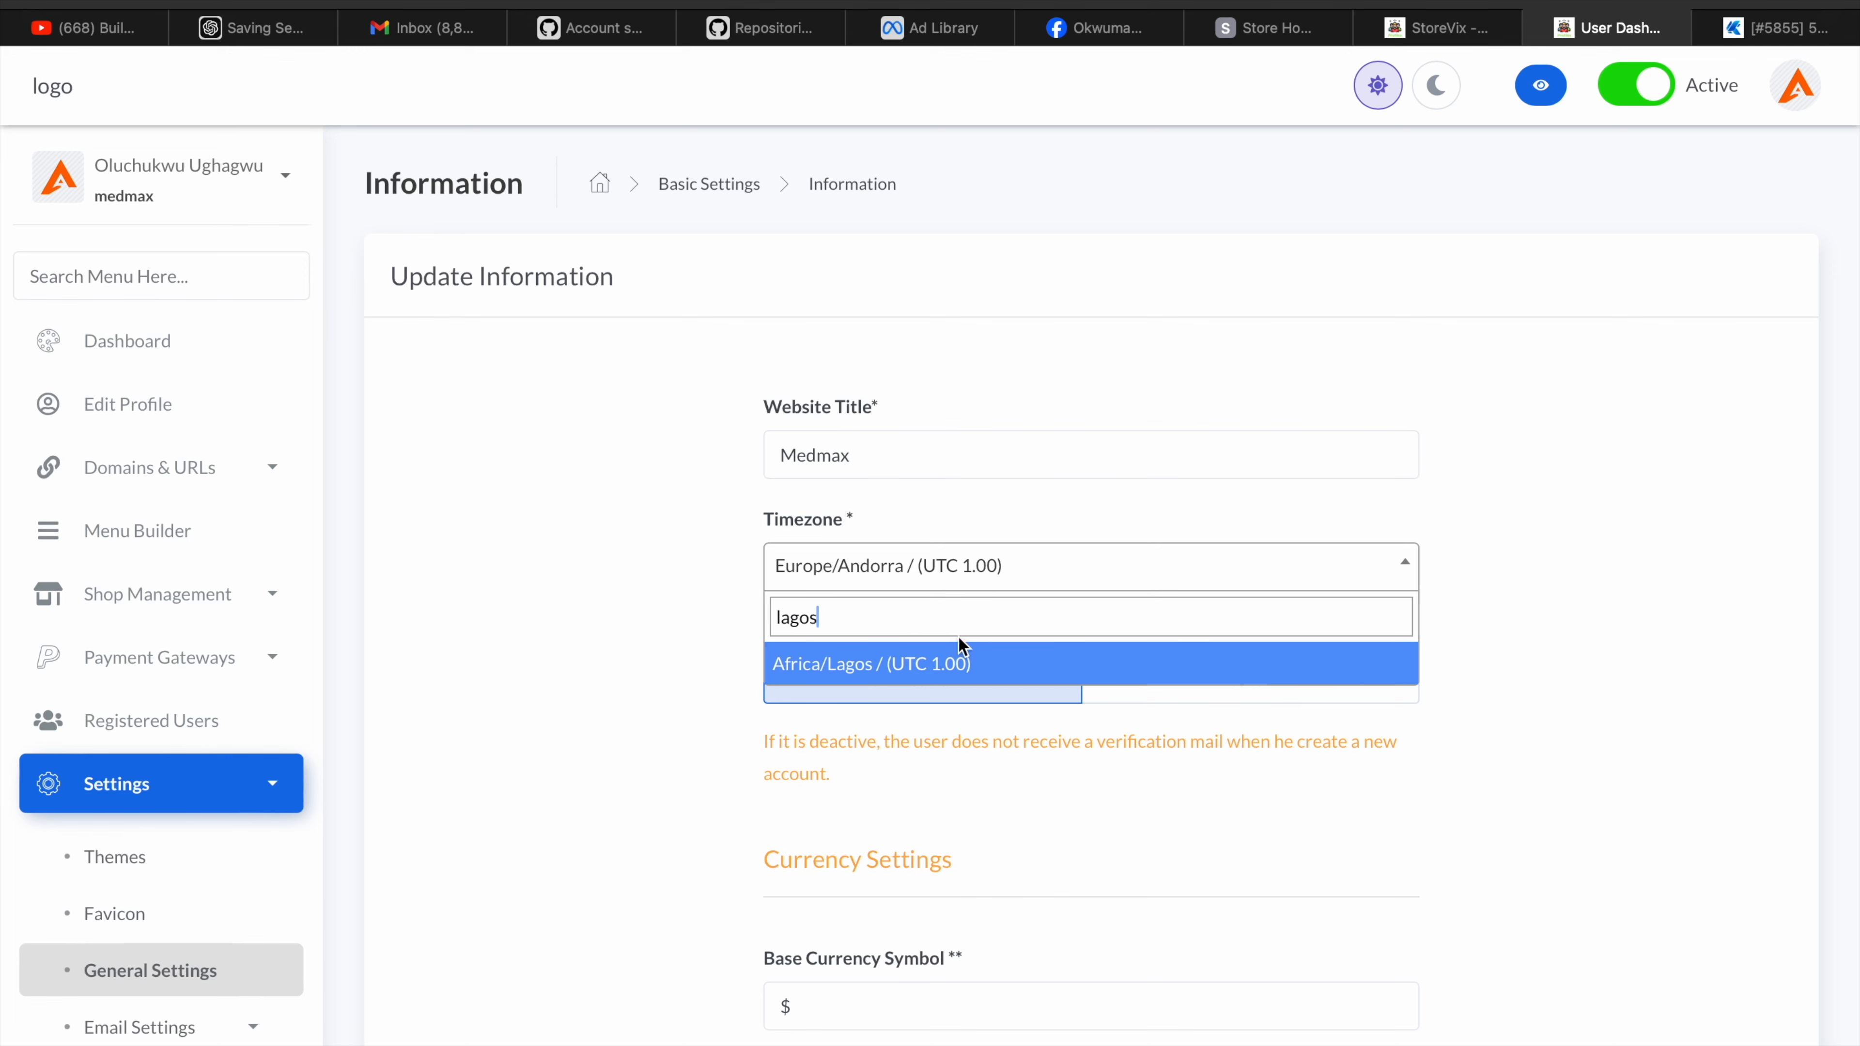
click(921, 670)
Replace the base currency symbol with ₦, copied from a Google search for "naira symbol" in a new browser tab
scroll(951, 659, down, 5)
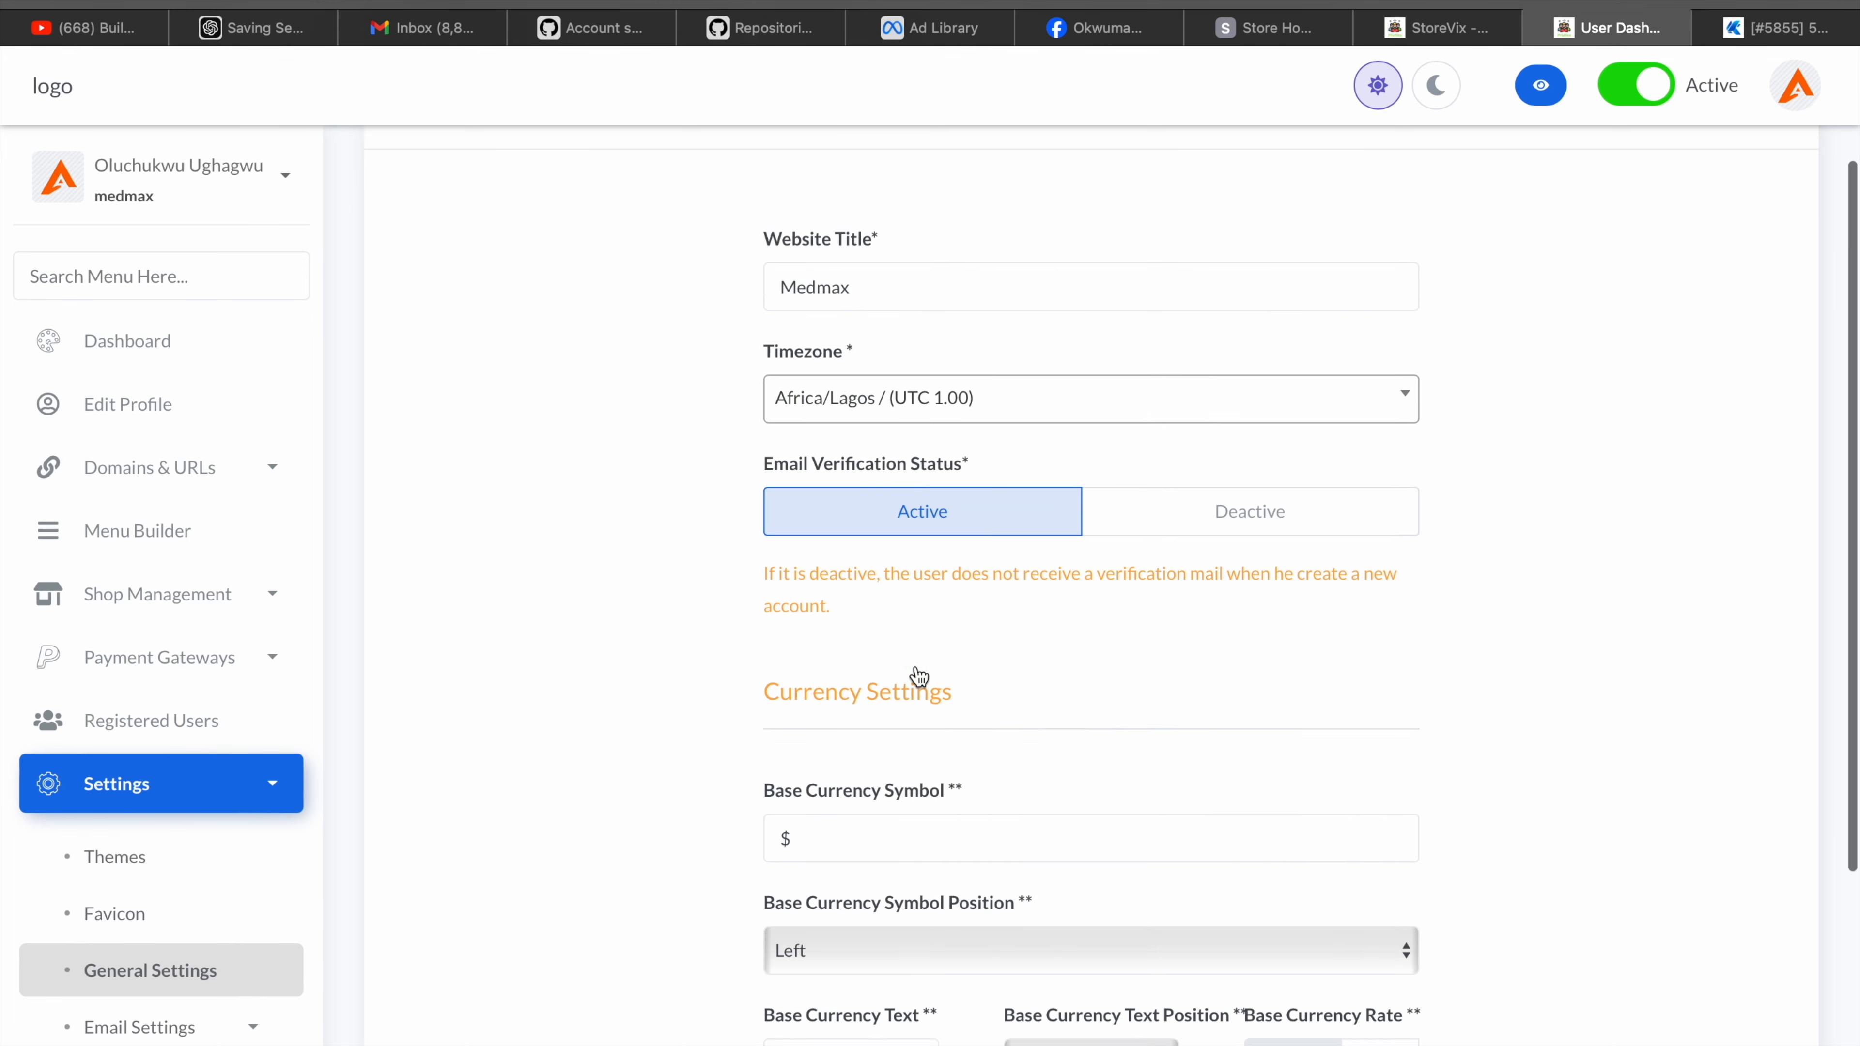
click(855, 635)
key(BackSpace)
key(super+t)
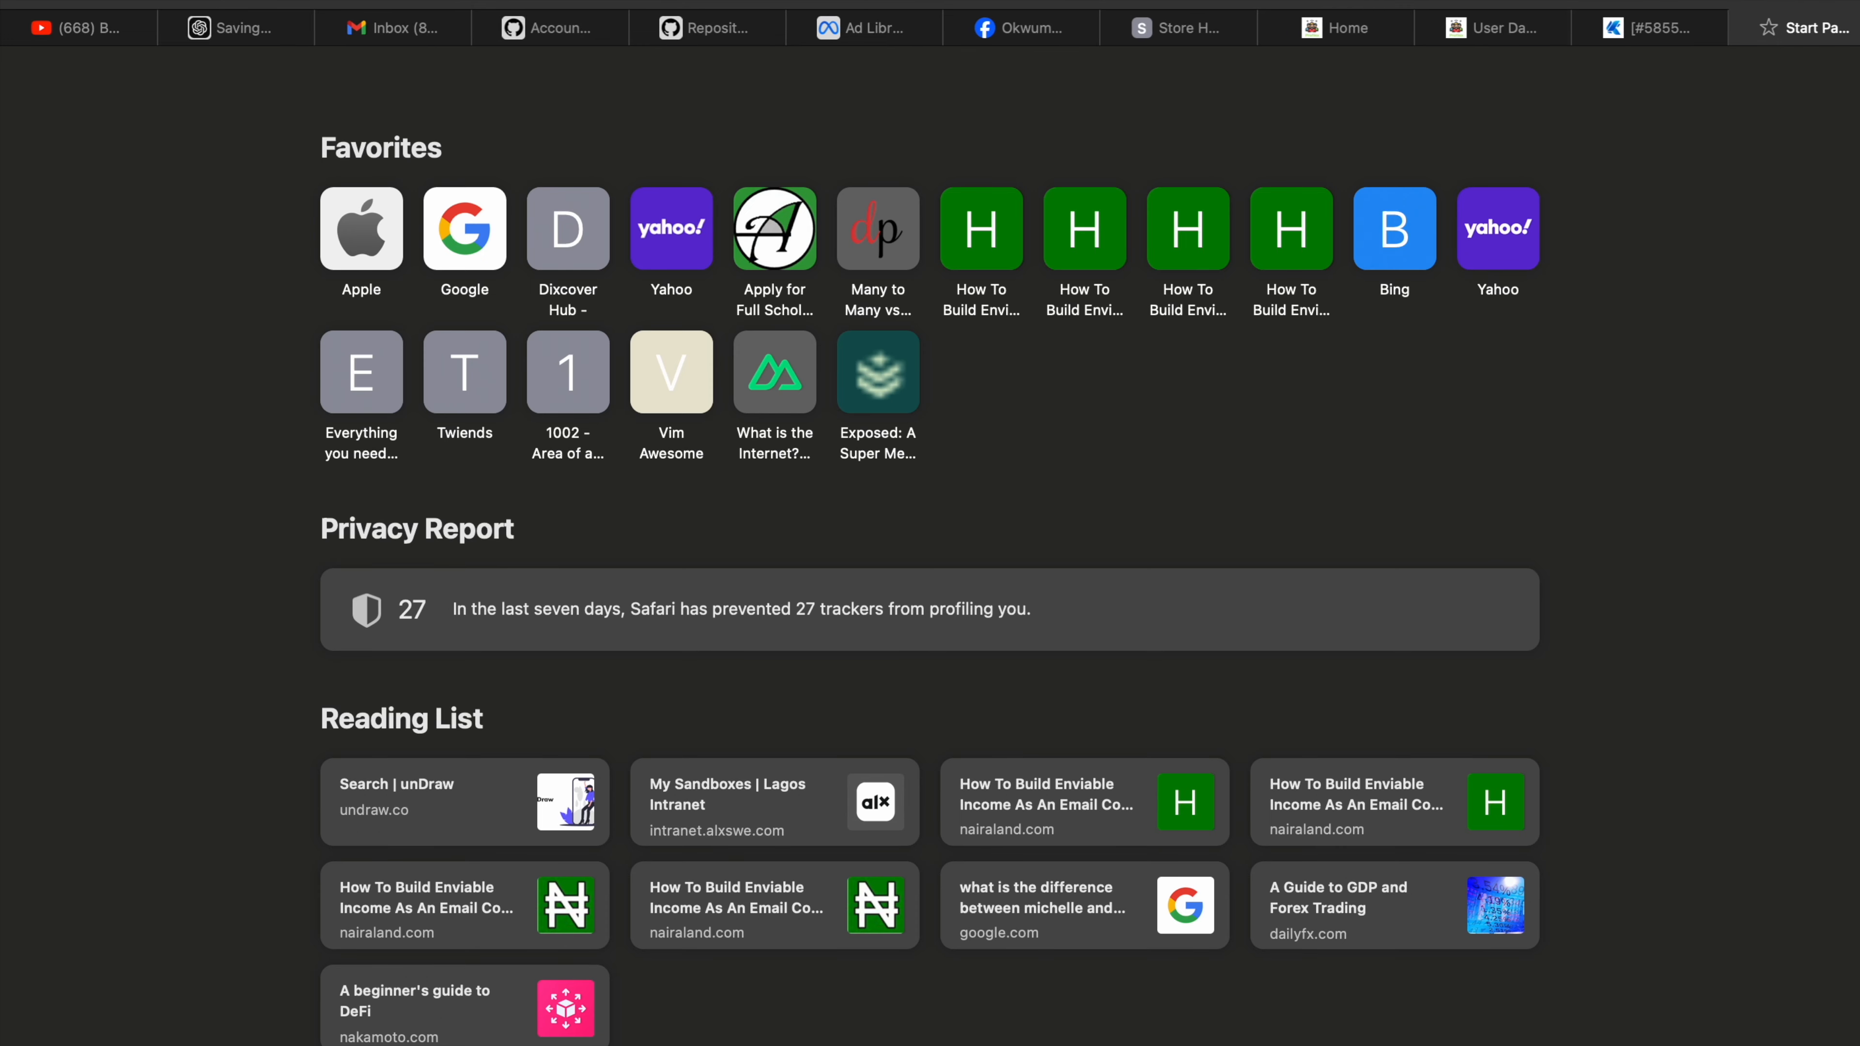
text(naira symbol)
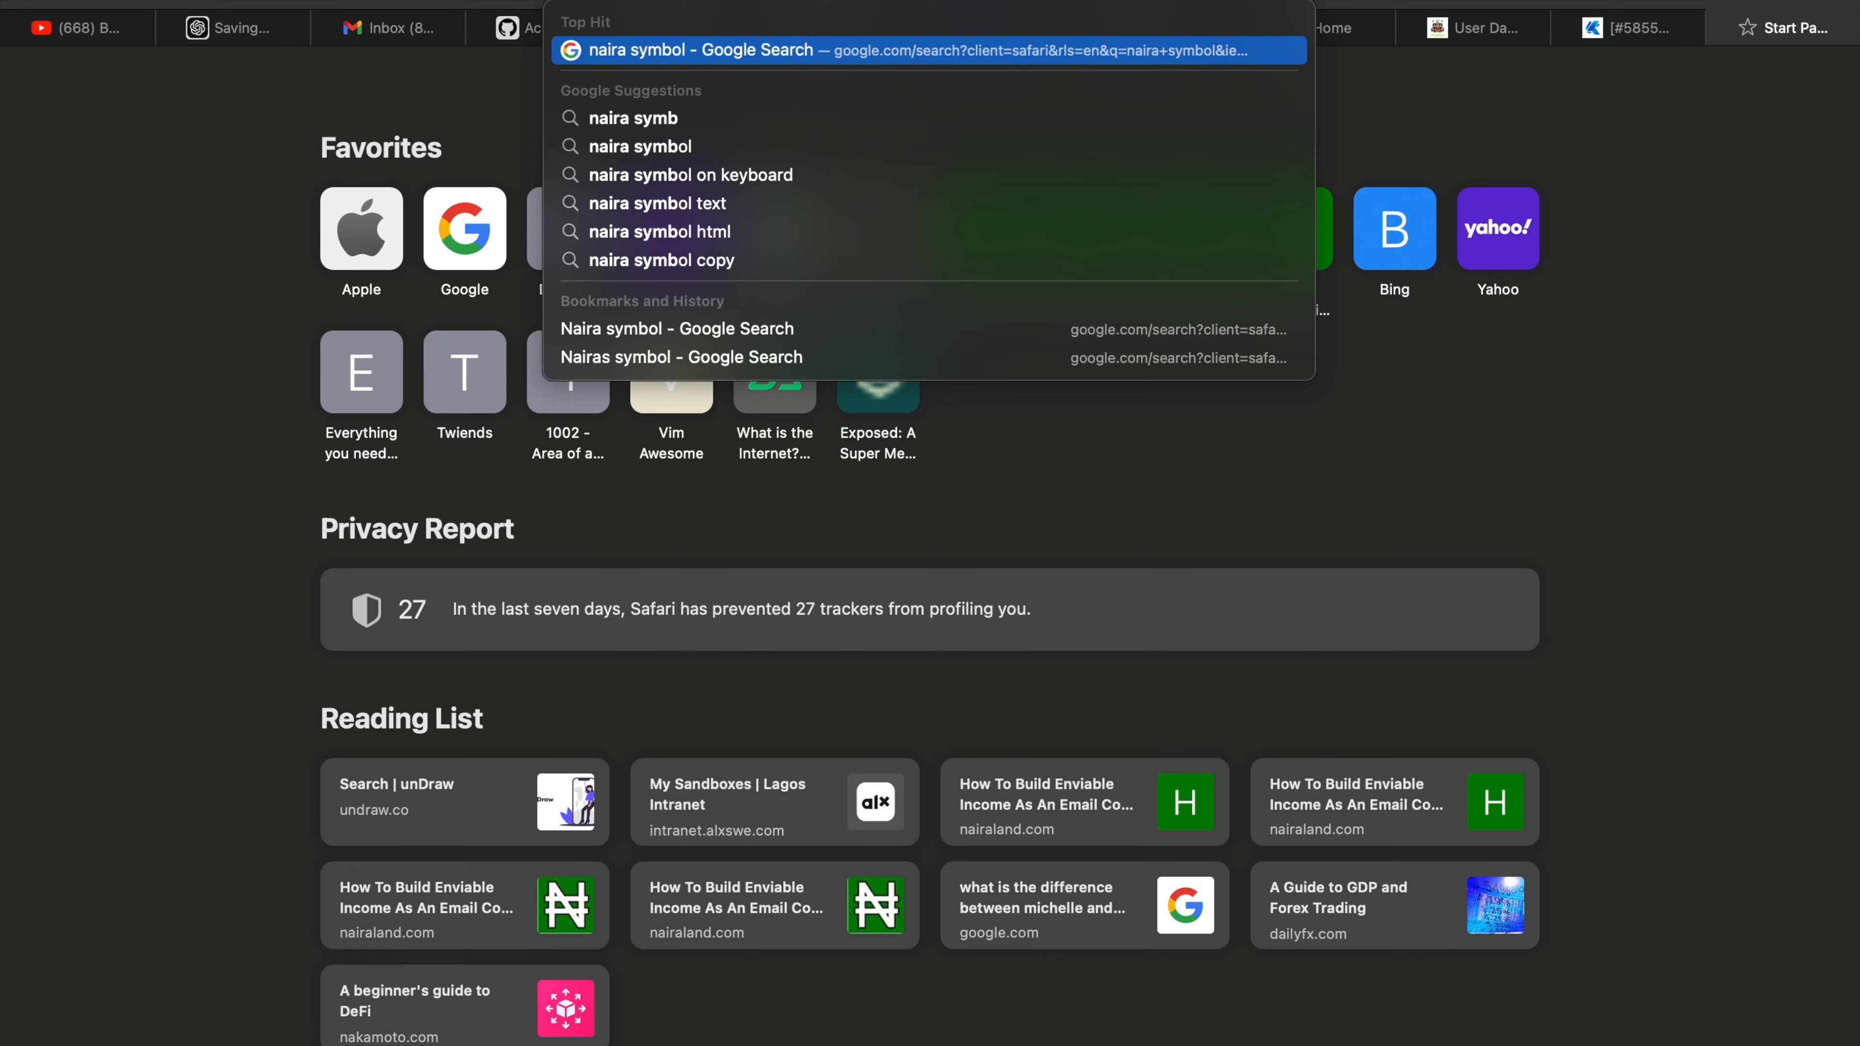
key(Return)
click(332, 302)
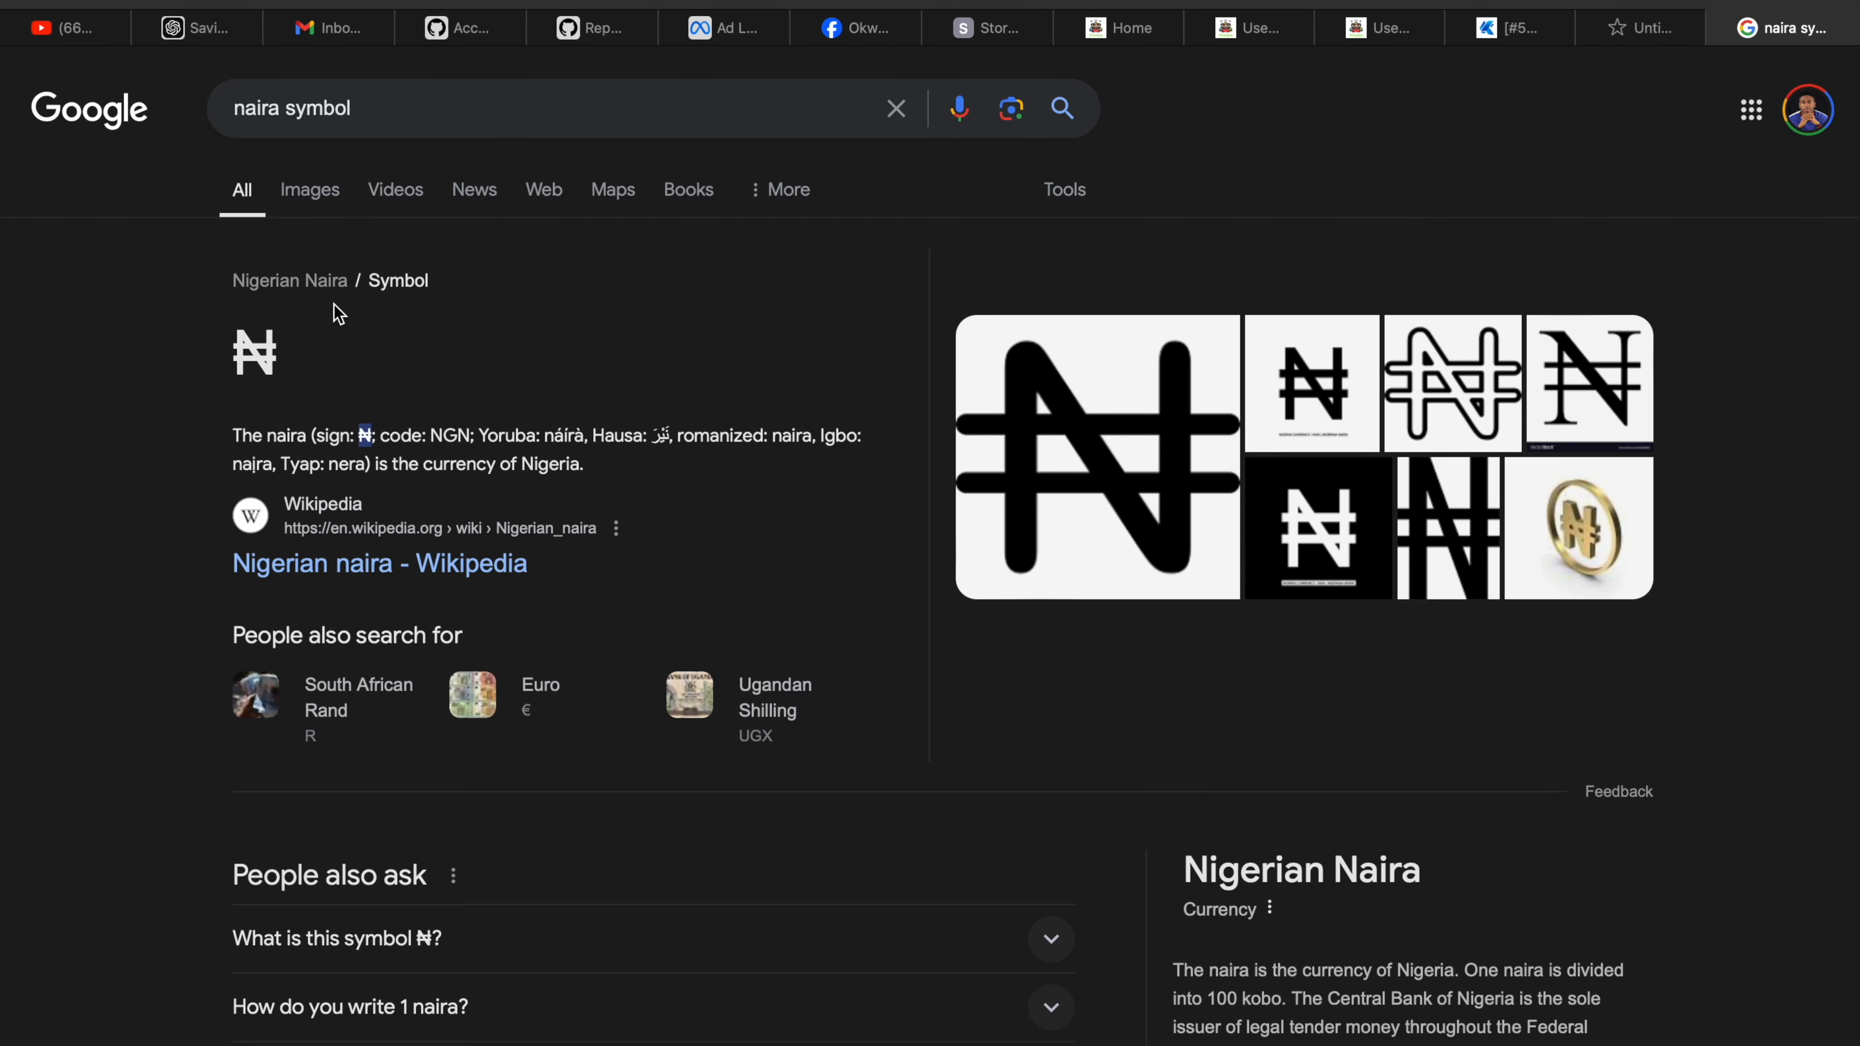
drag(295, 364, 230, 365)
key(super+c)
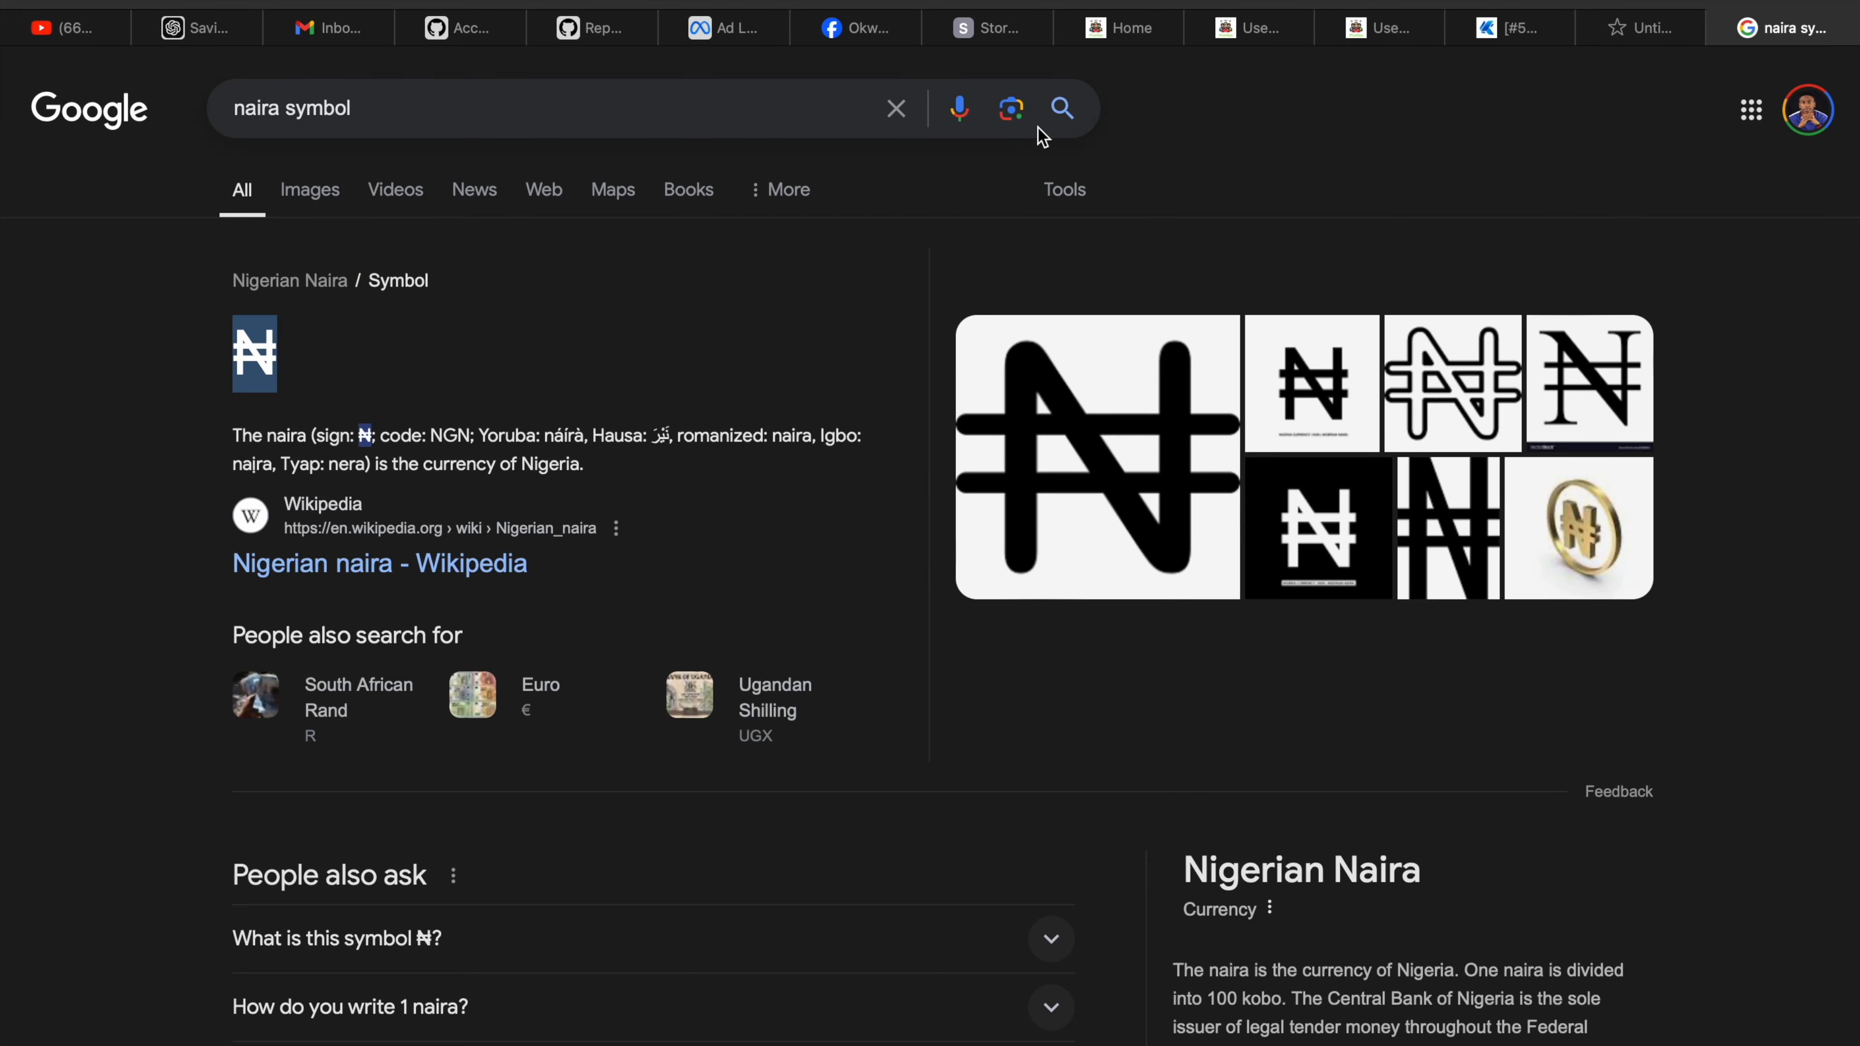
click(1237, 30)
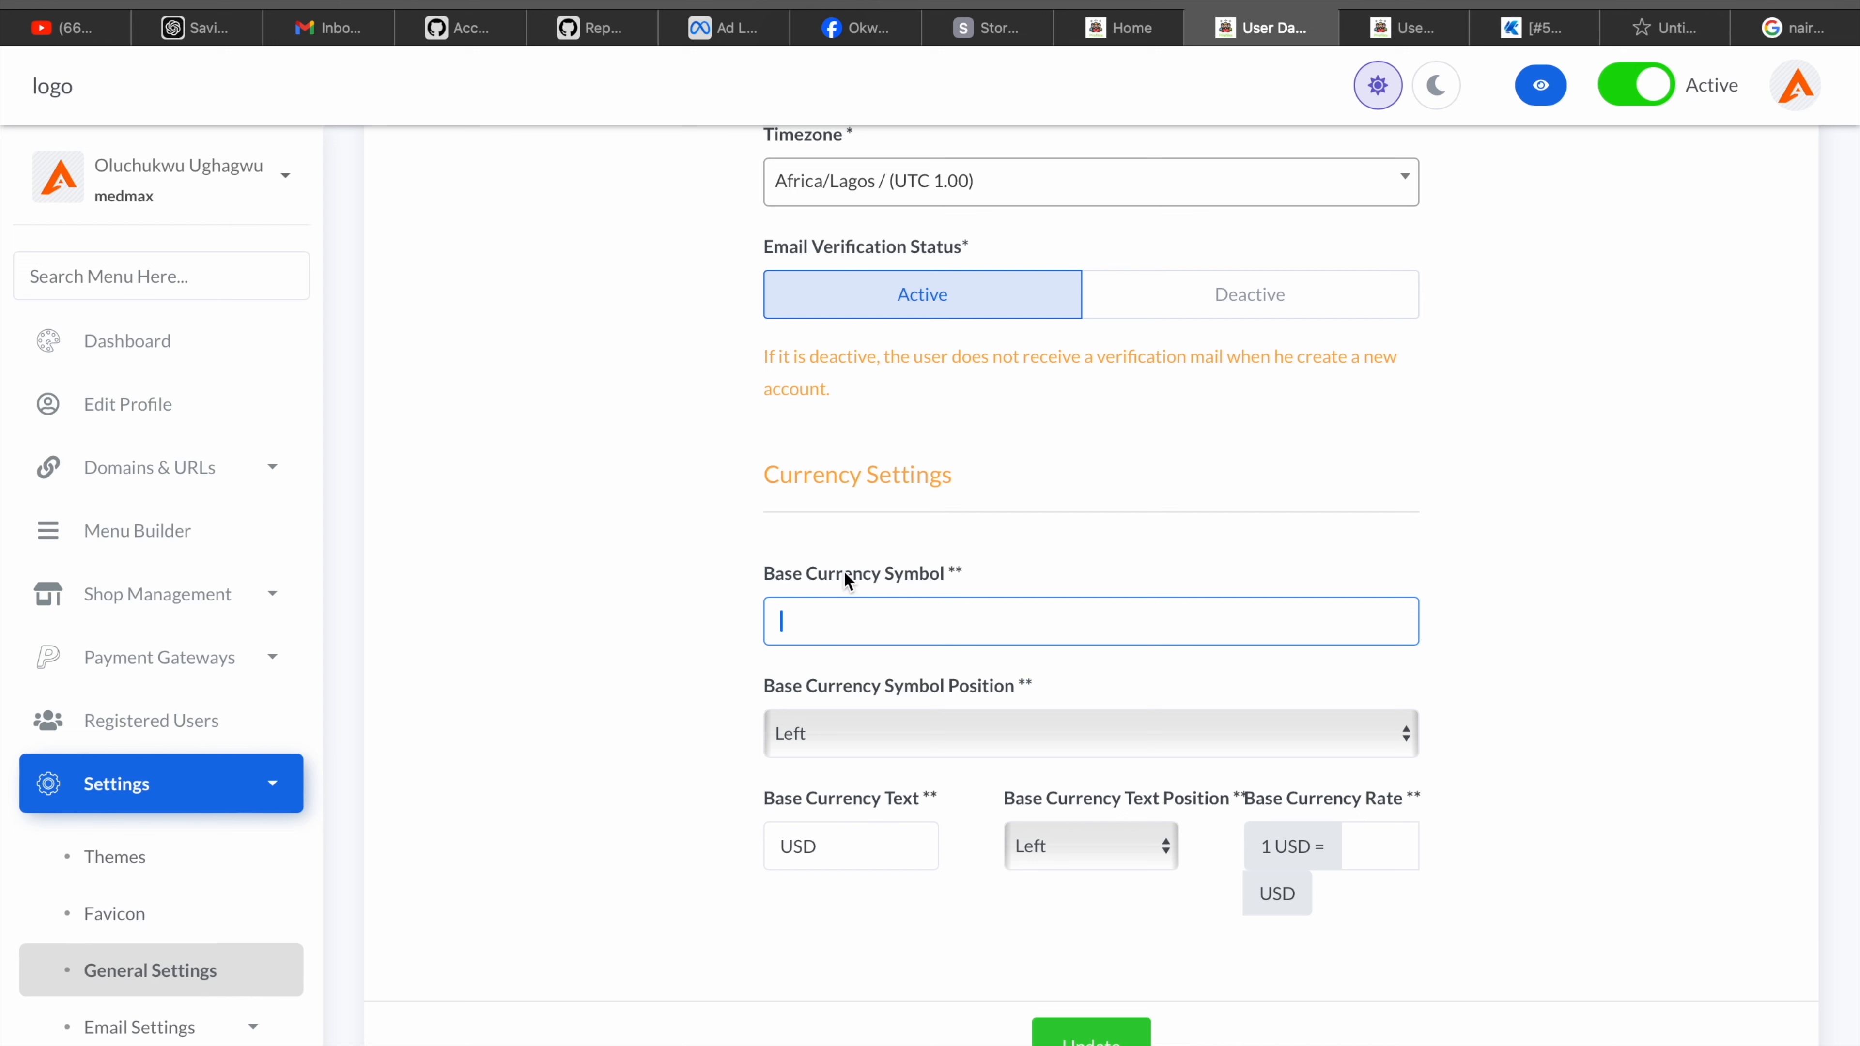
key(super+v)
Set the base currency text to NGN
click(838, 847)
double_click(839, 848)
key(Caps_Lock)
text(NGN)
key(Caps_Lock)
Set the base currency rate to 1650 and save the general settings
click(1355, 845)
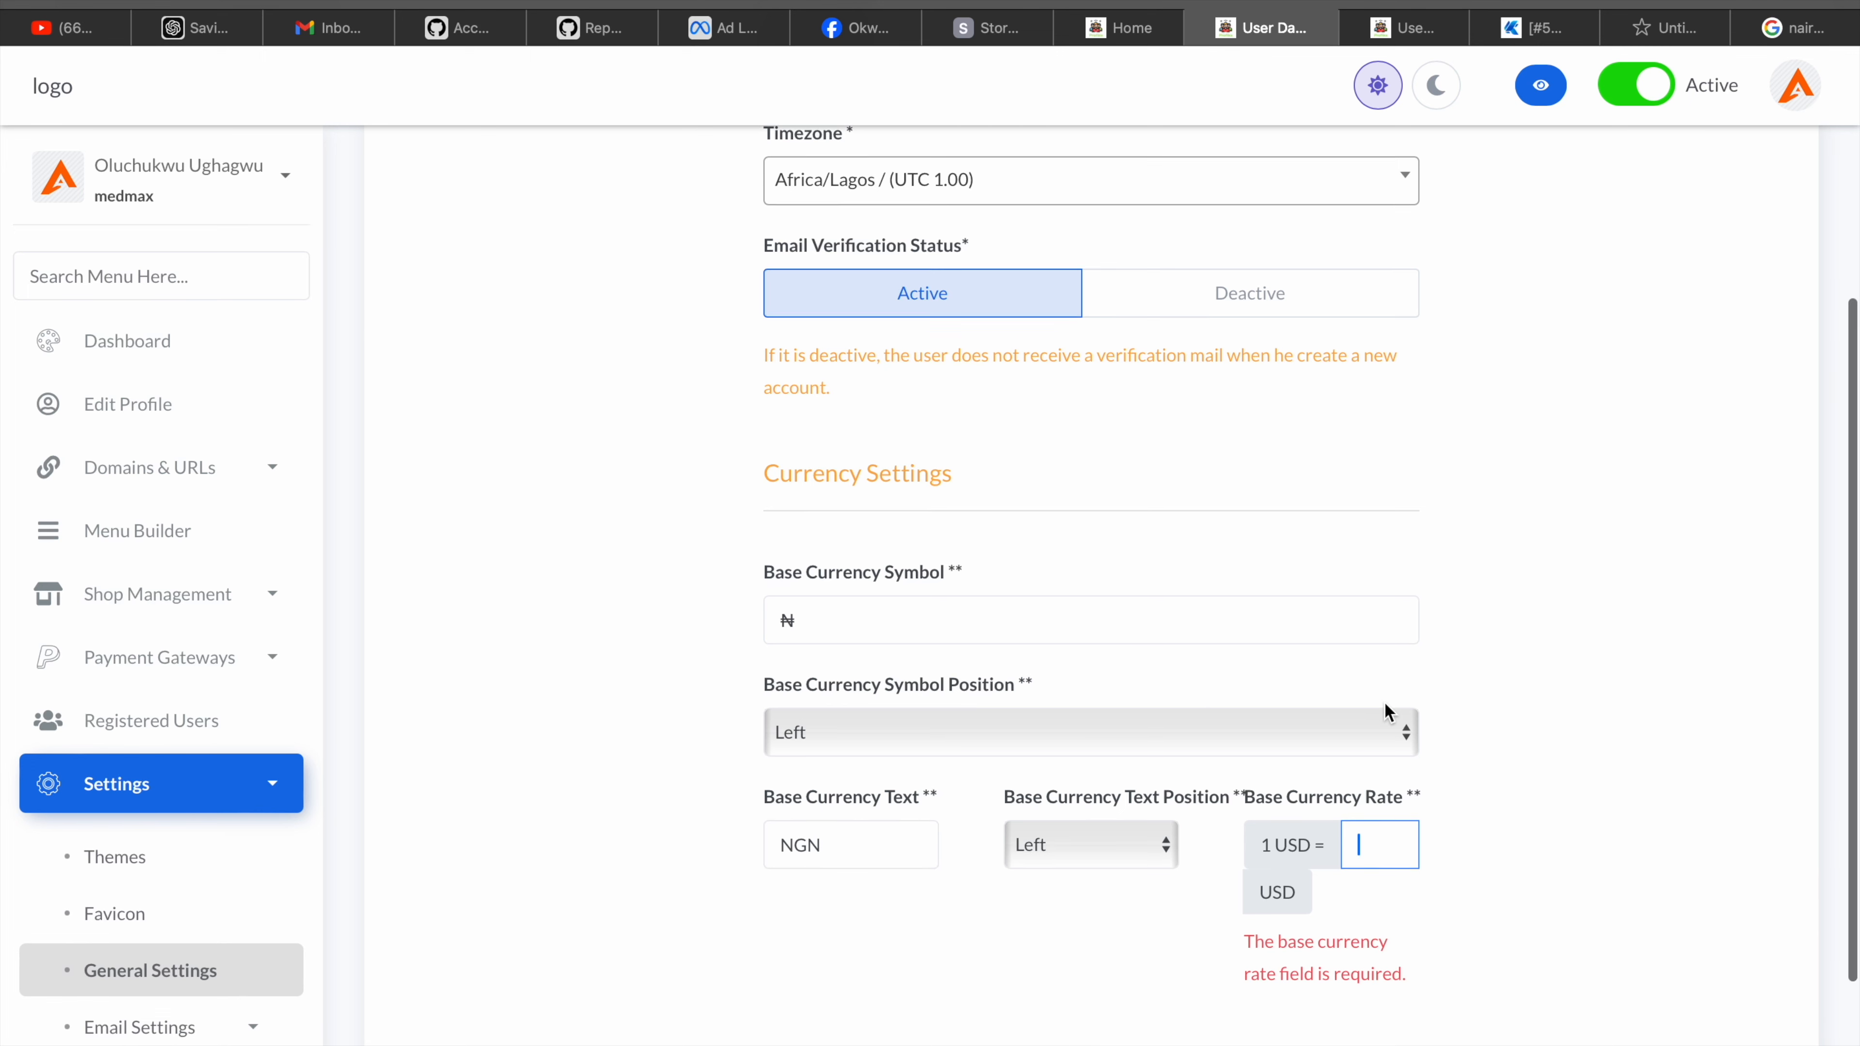
scroll(1369, 714, down, 3)
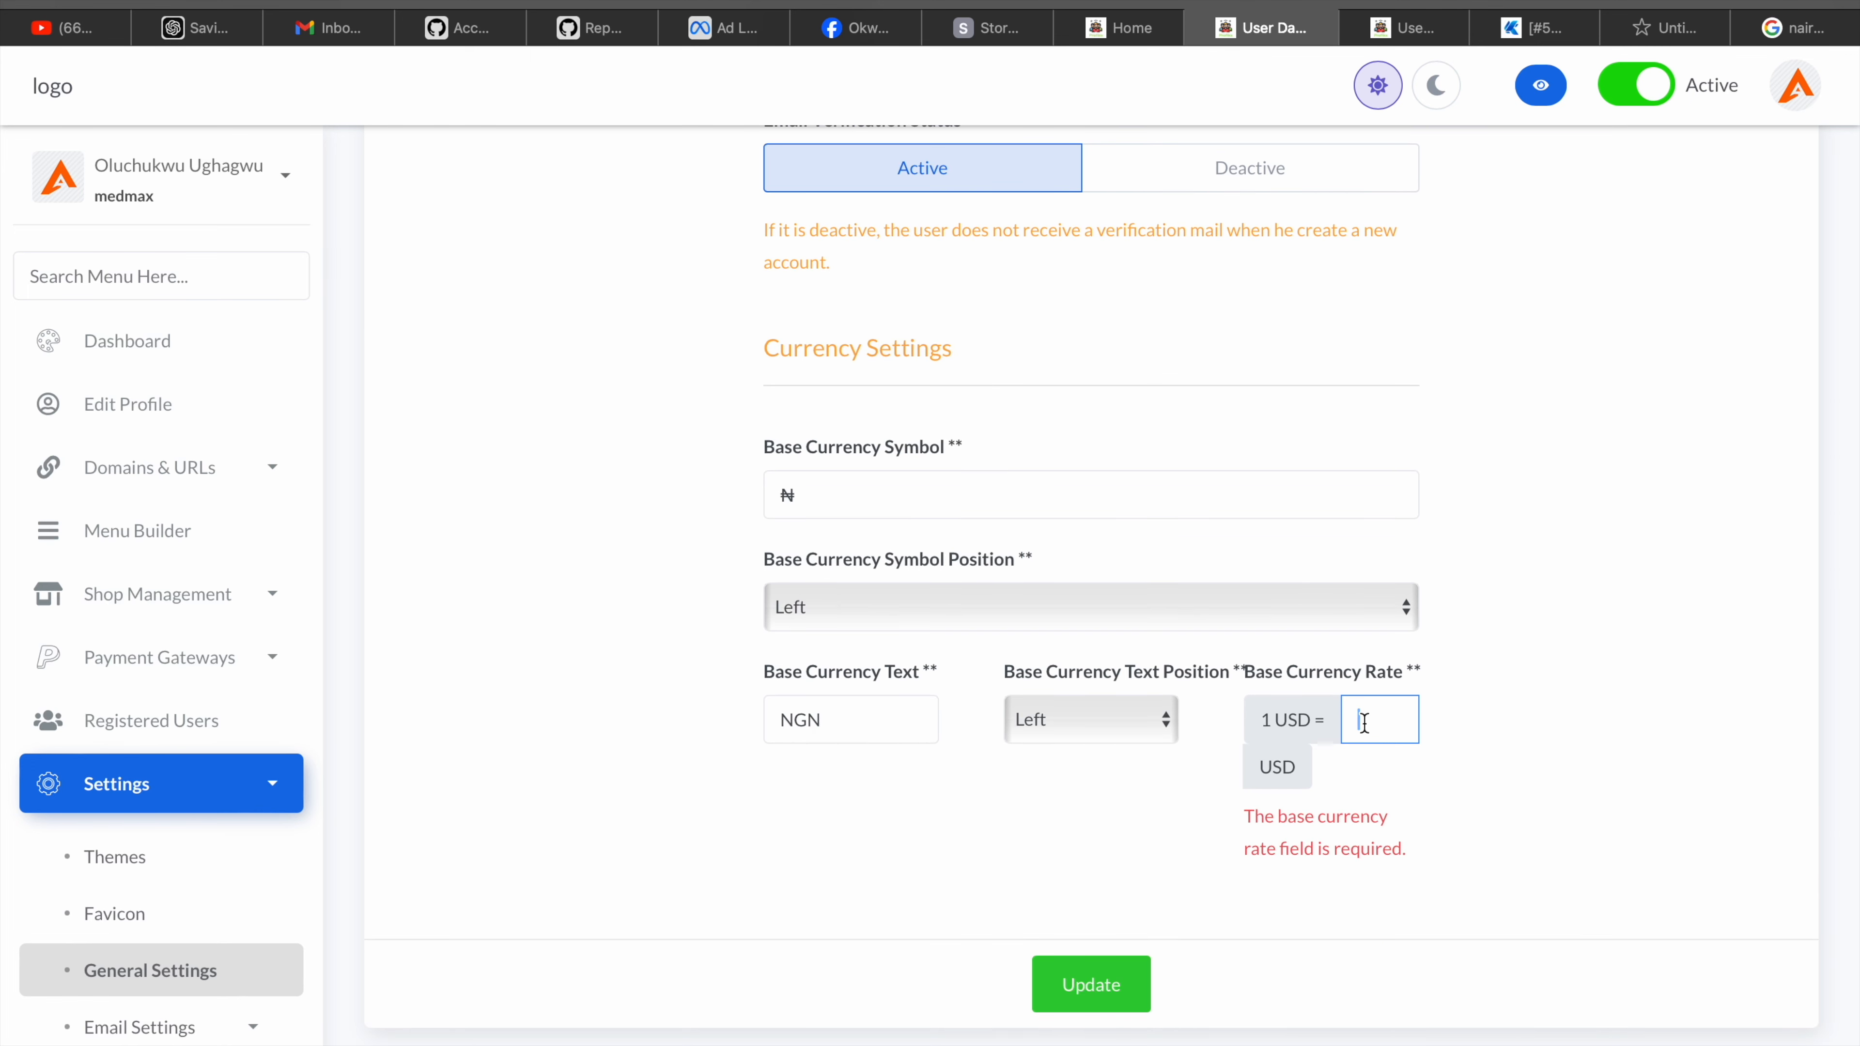
text(1650)
click(1118, 982)
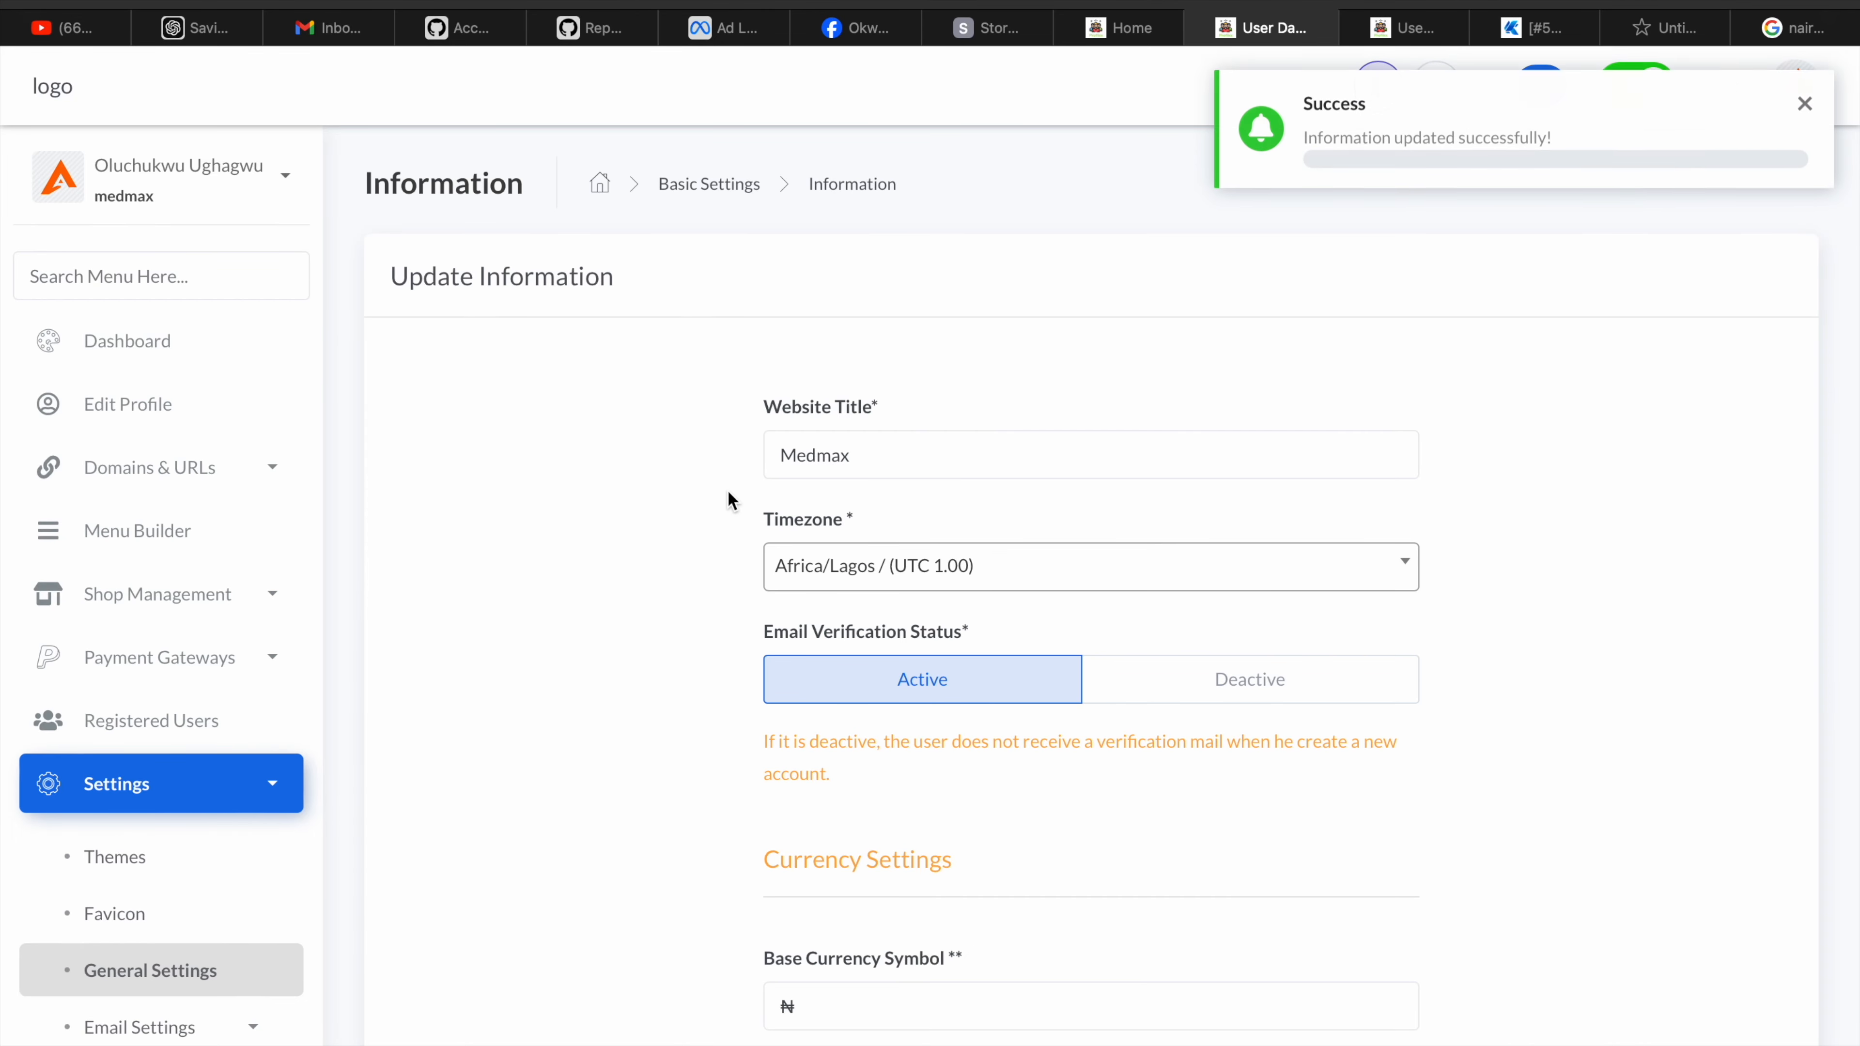
Go to the item categories in Shop Management and start a new category with English as its language
scroll(1152, 216, down, 5)
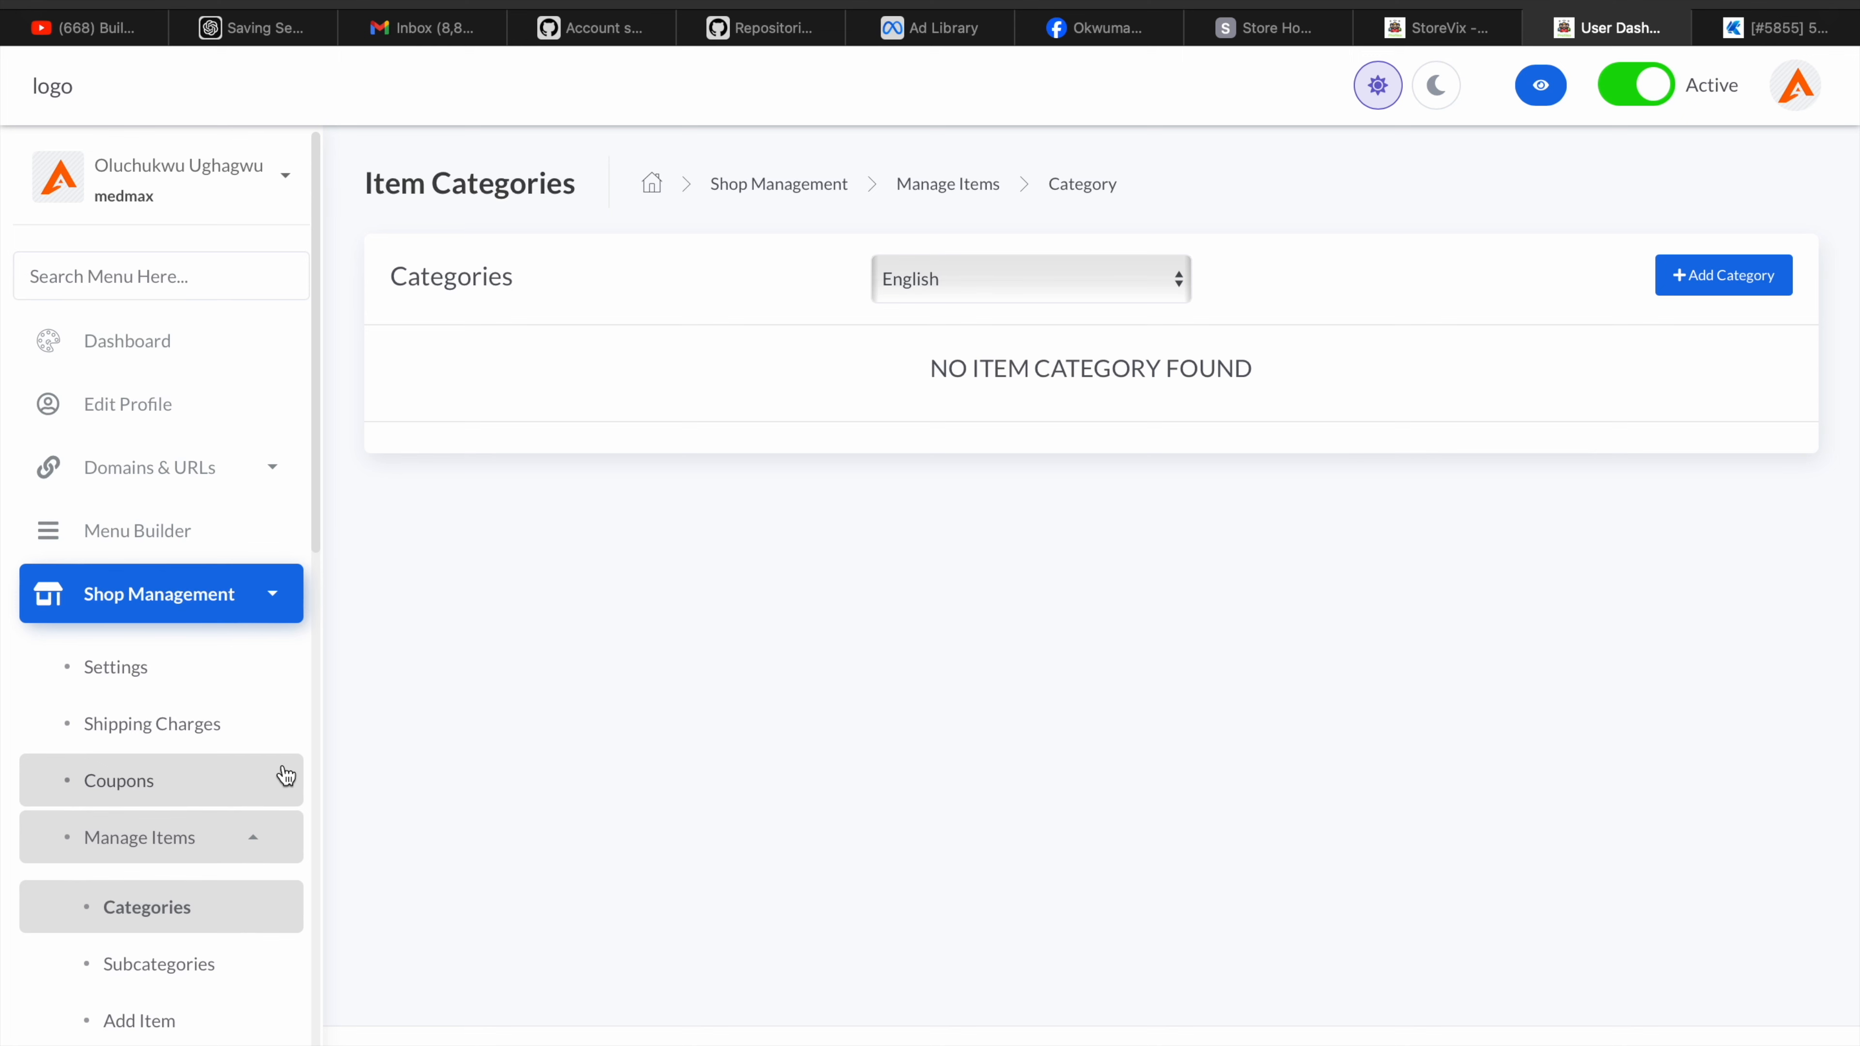
scroll(285, 775, down, 4)
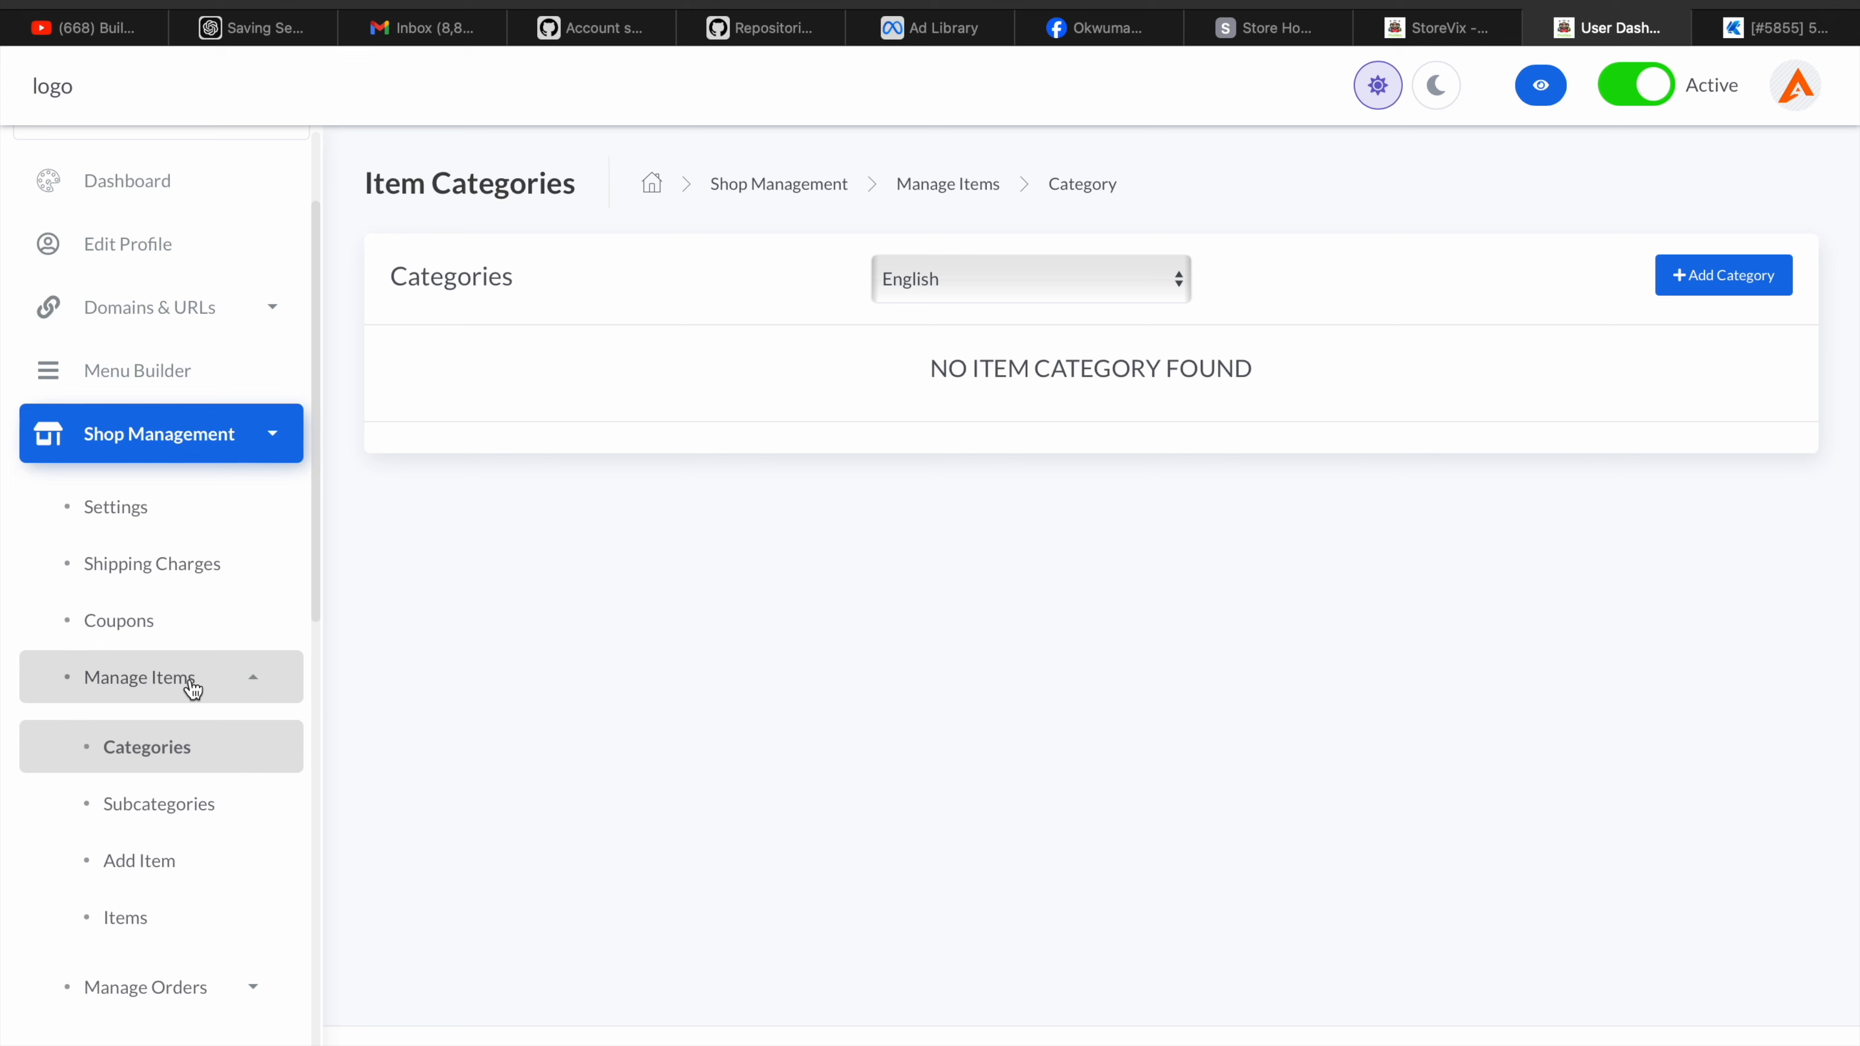
click(215, 687)
click(158, 757)
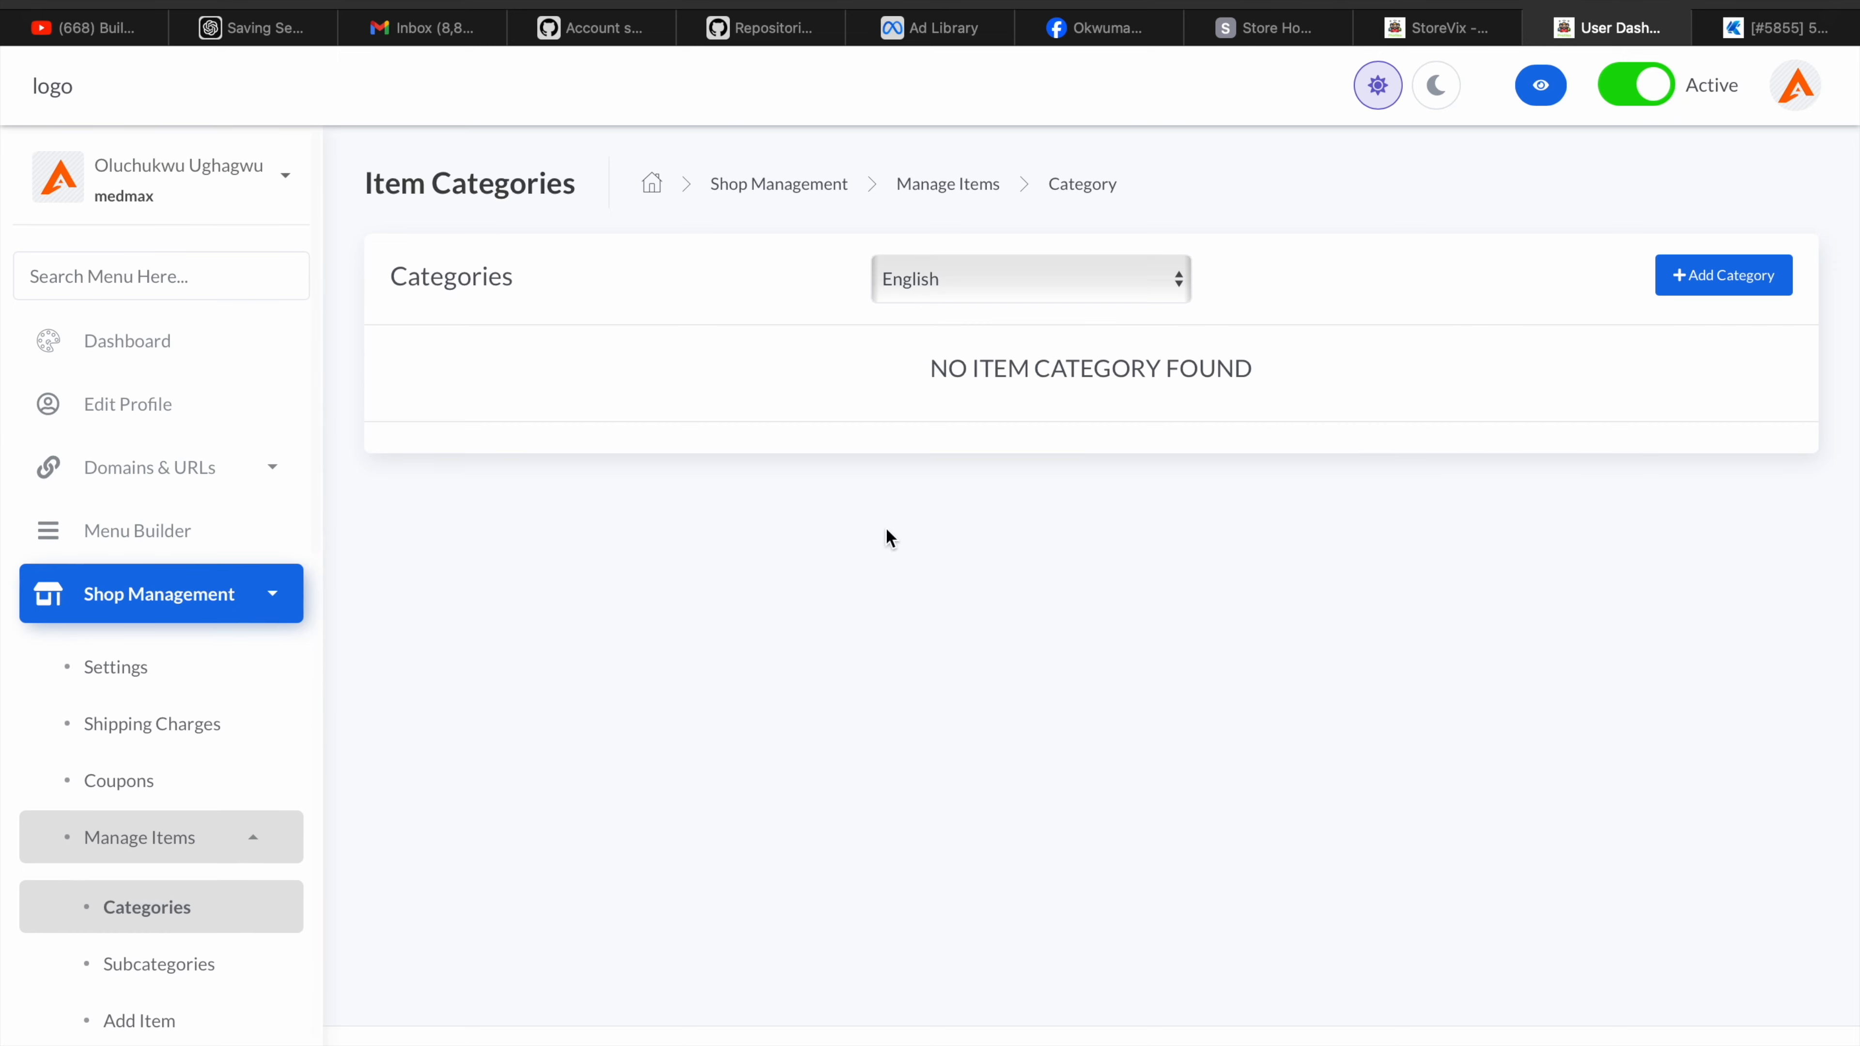
click(1679, 282)
click(832, 300)
click(787, 313)
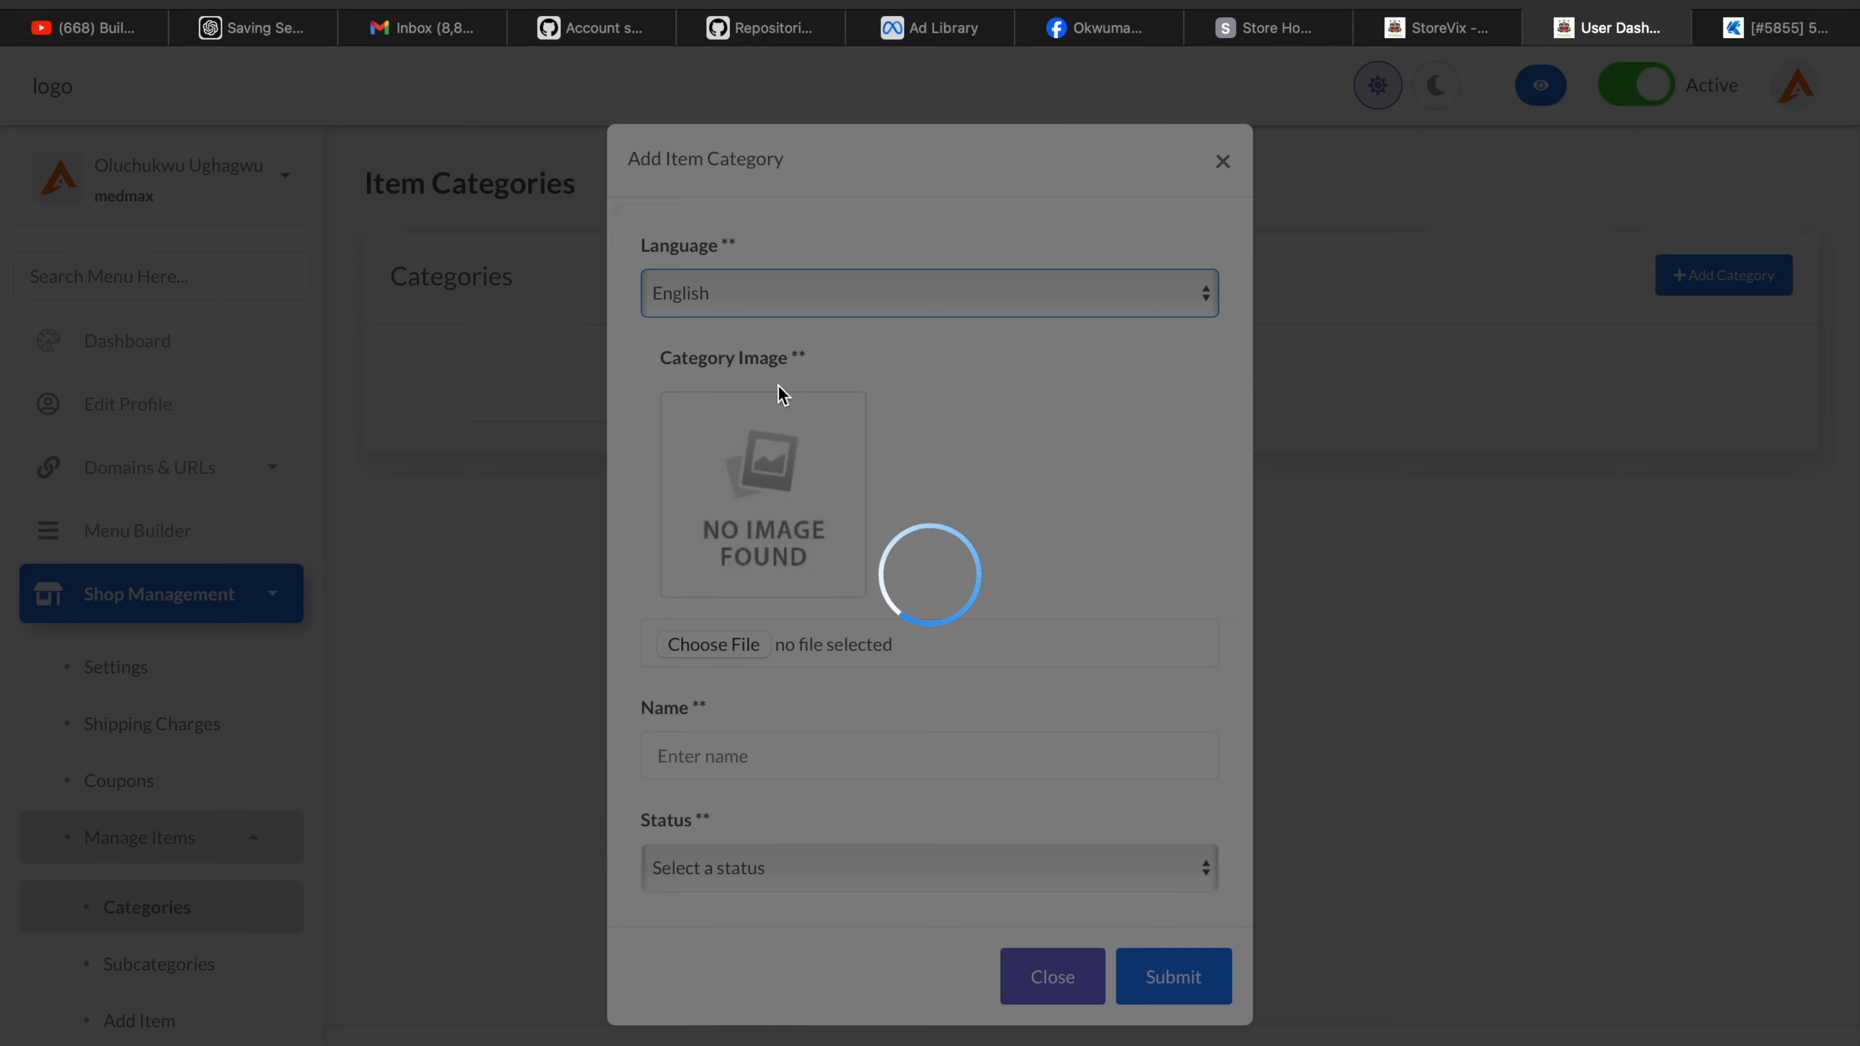
Upload package.png from the Downloads folder as the new category's image
click(714, 644)
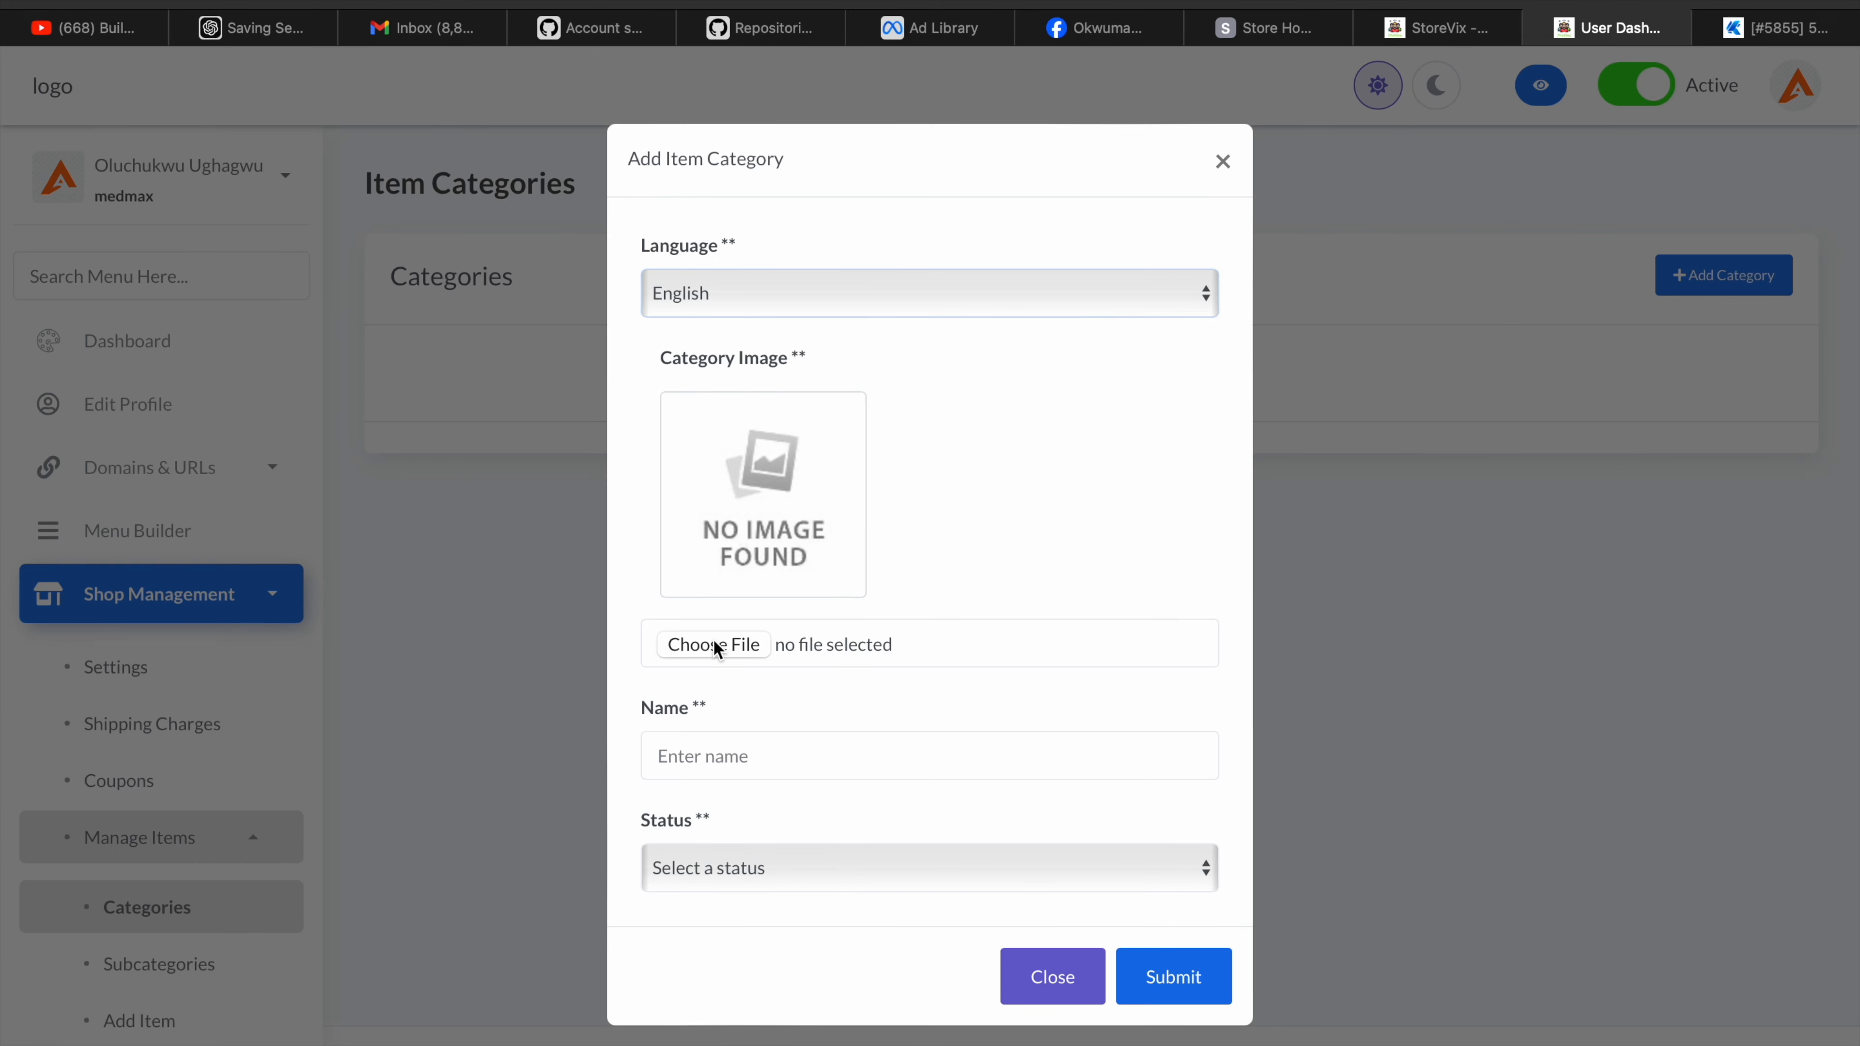
scroll(709, 644, down, 15)
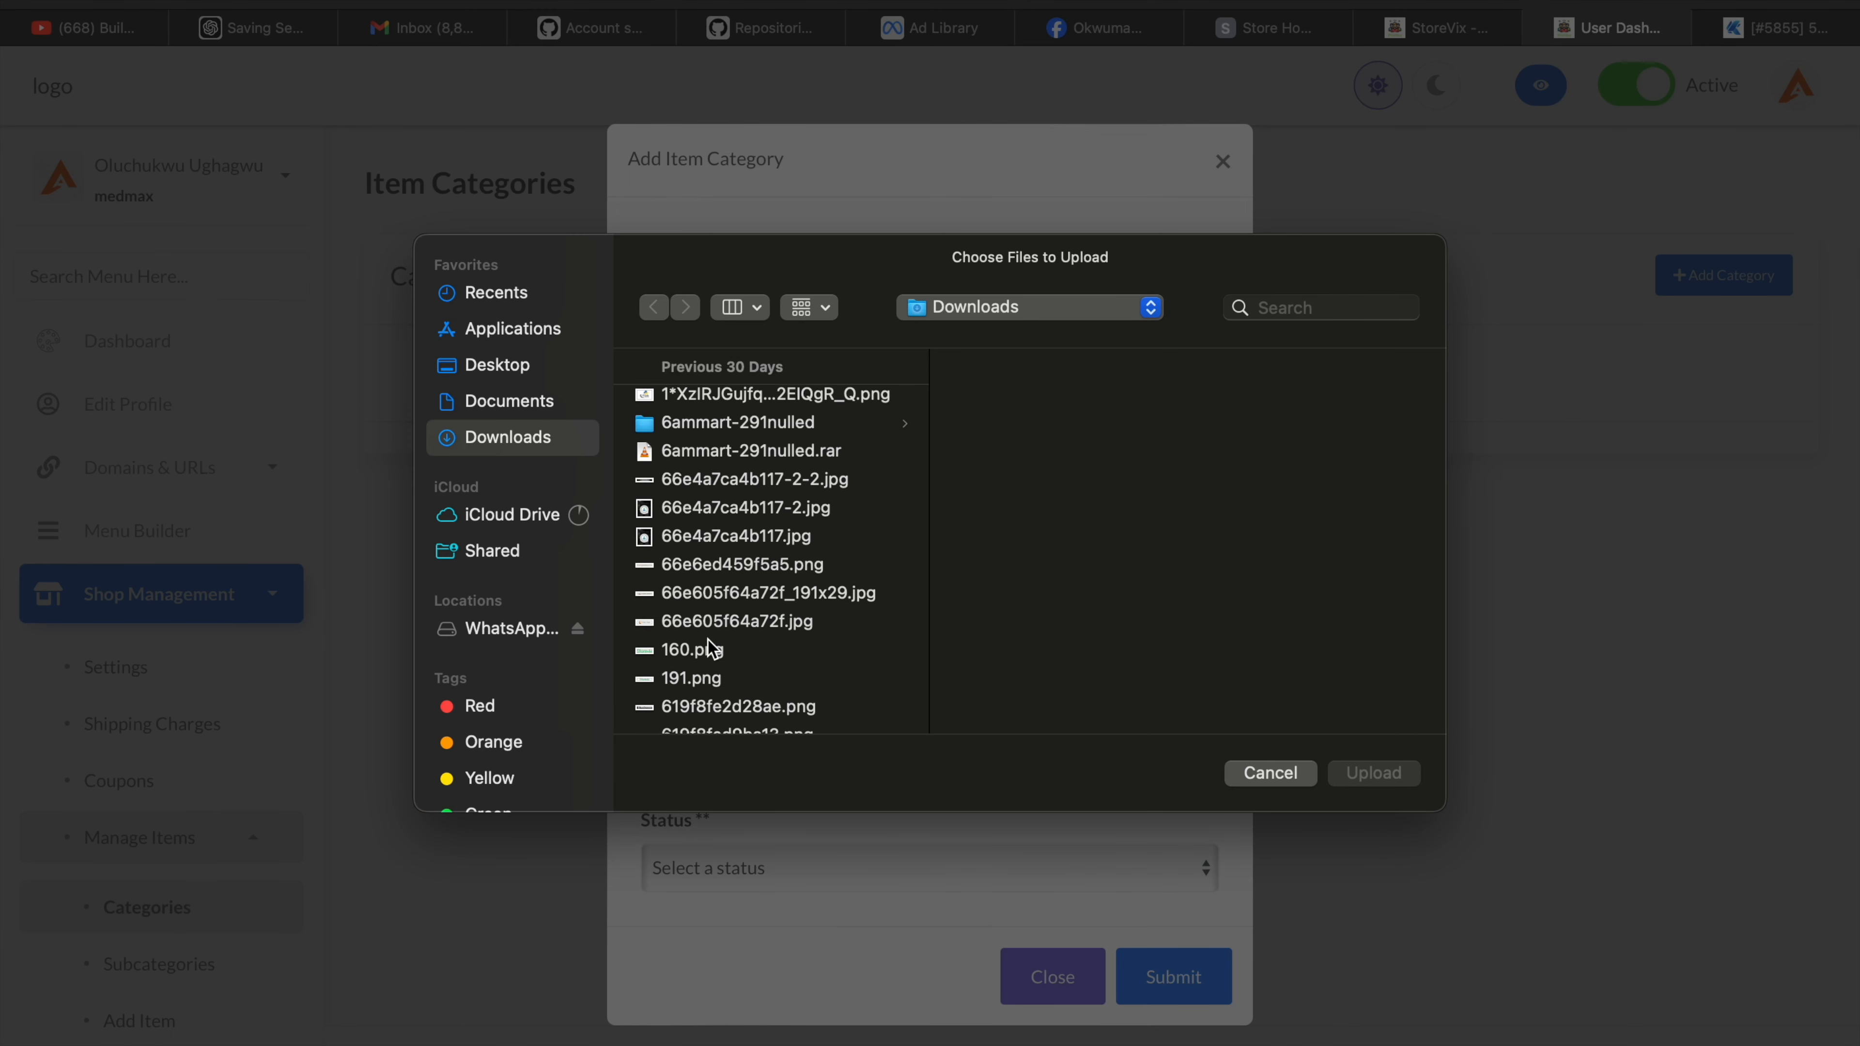
scroll(714, 649, down, 15)
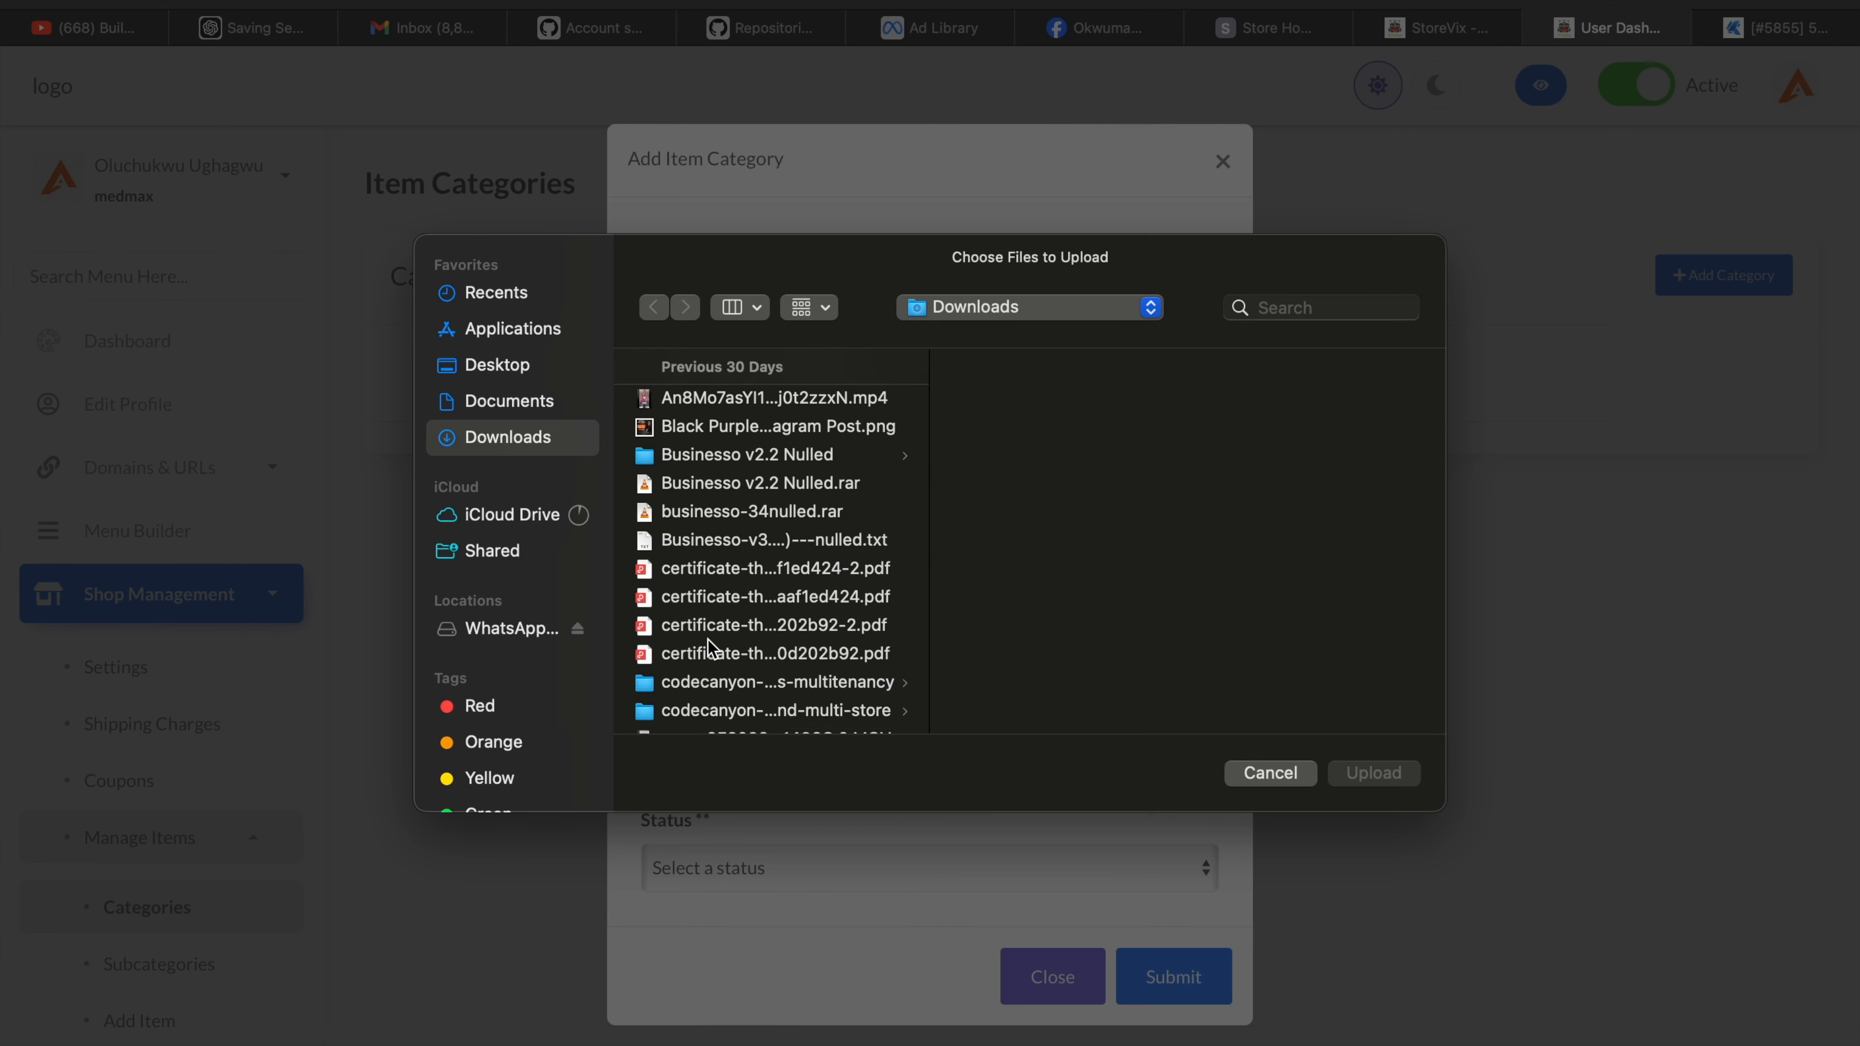
scroll(714, 649, down, 10)
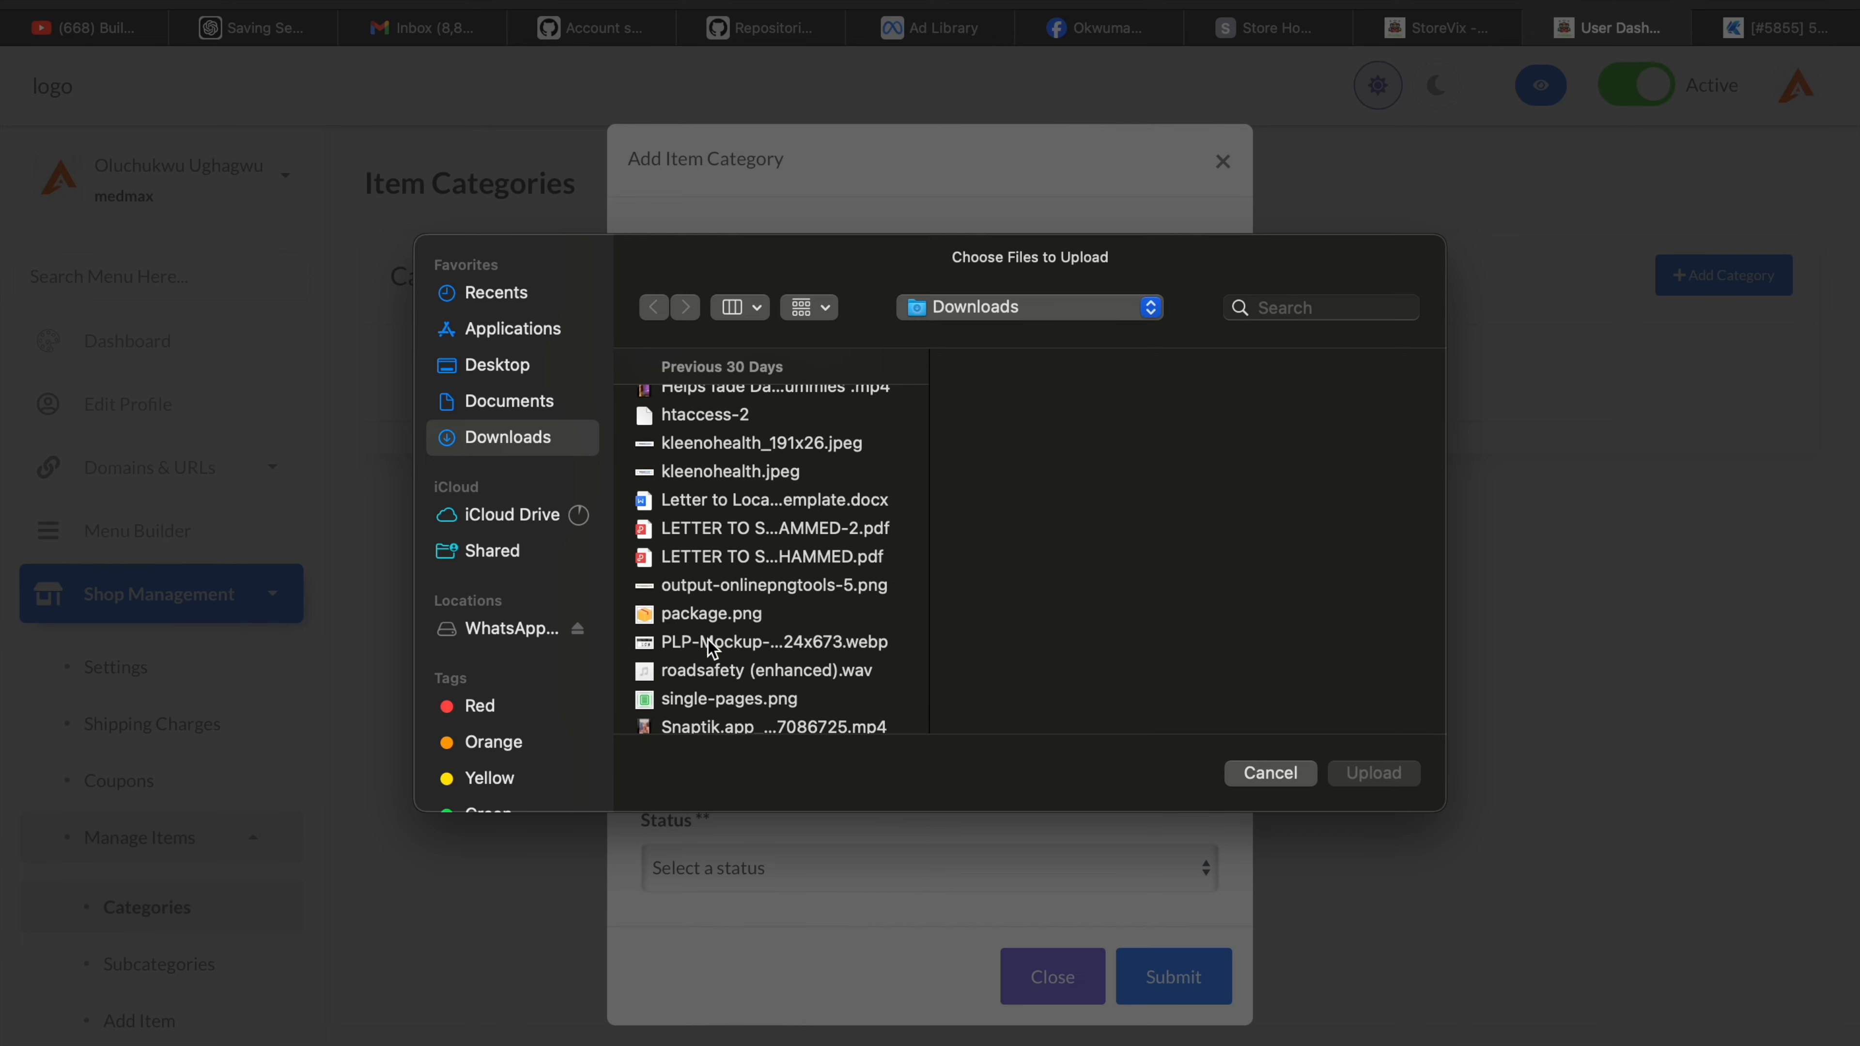
double_click(736, 618)
scroll(908, 557, down, 5)
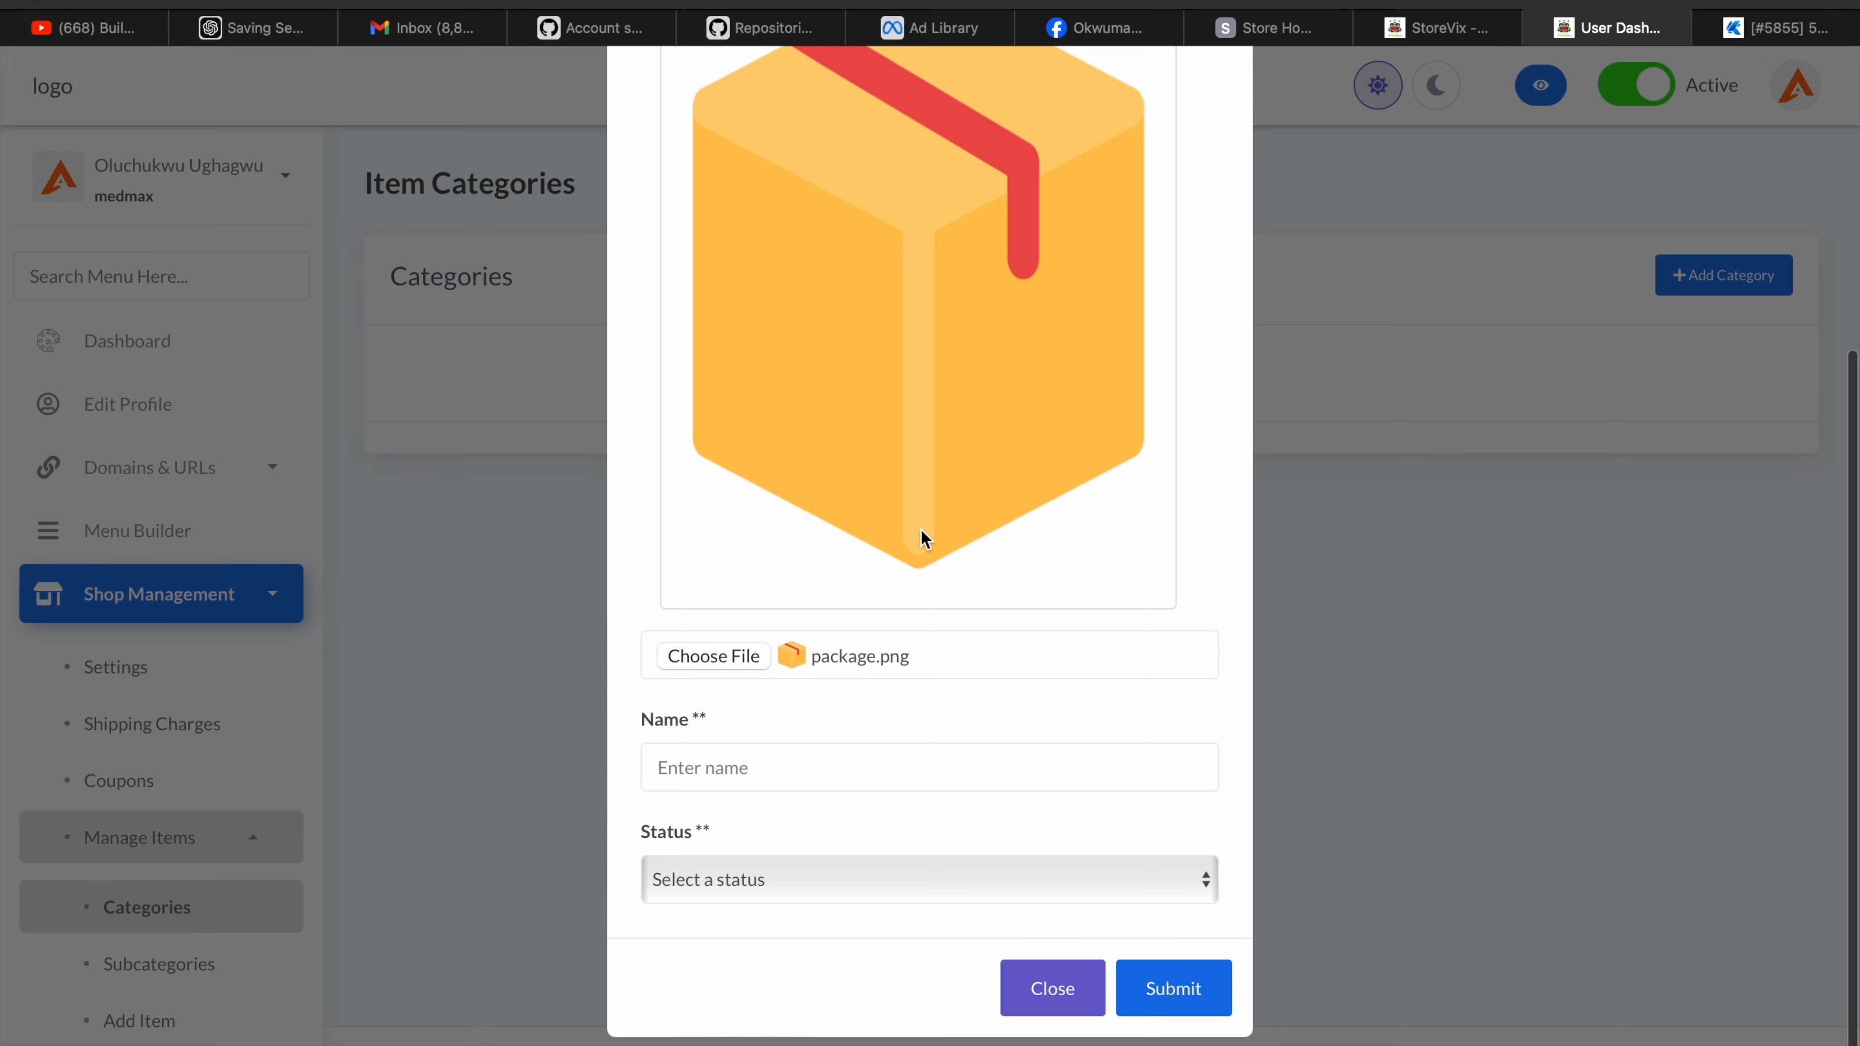
Name the category antibiotics, set its status to Active, and submit it
click(763, 800)
text(antibiotic)
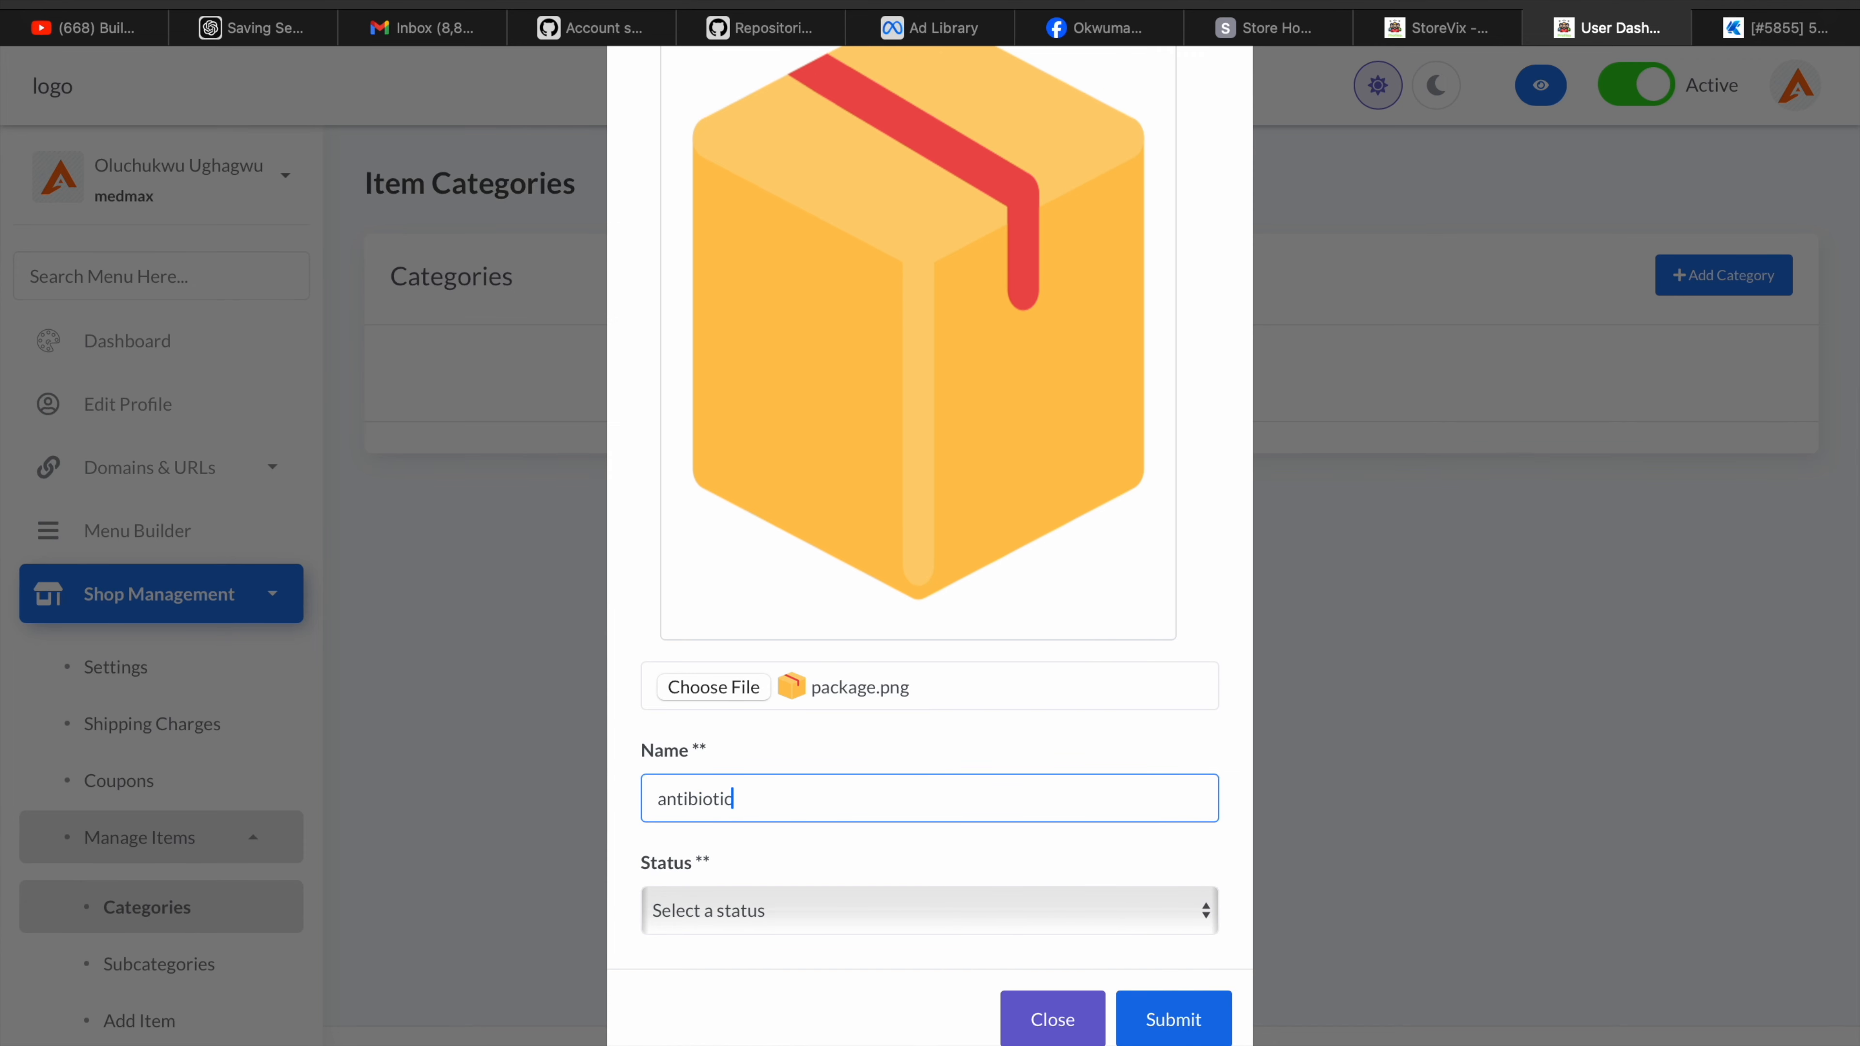
click(764, 907)
click(725, 935)
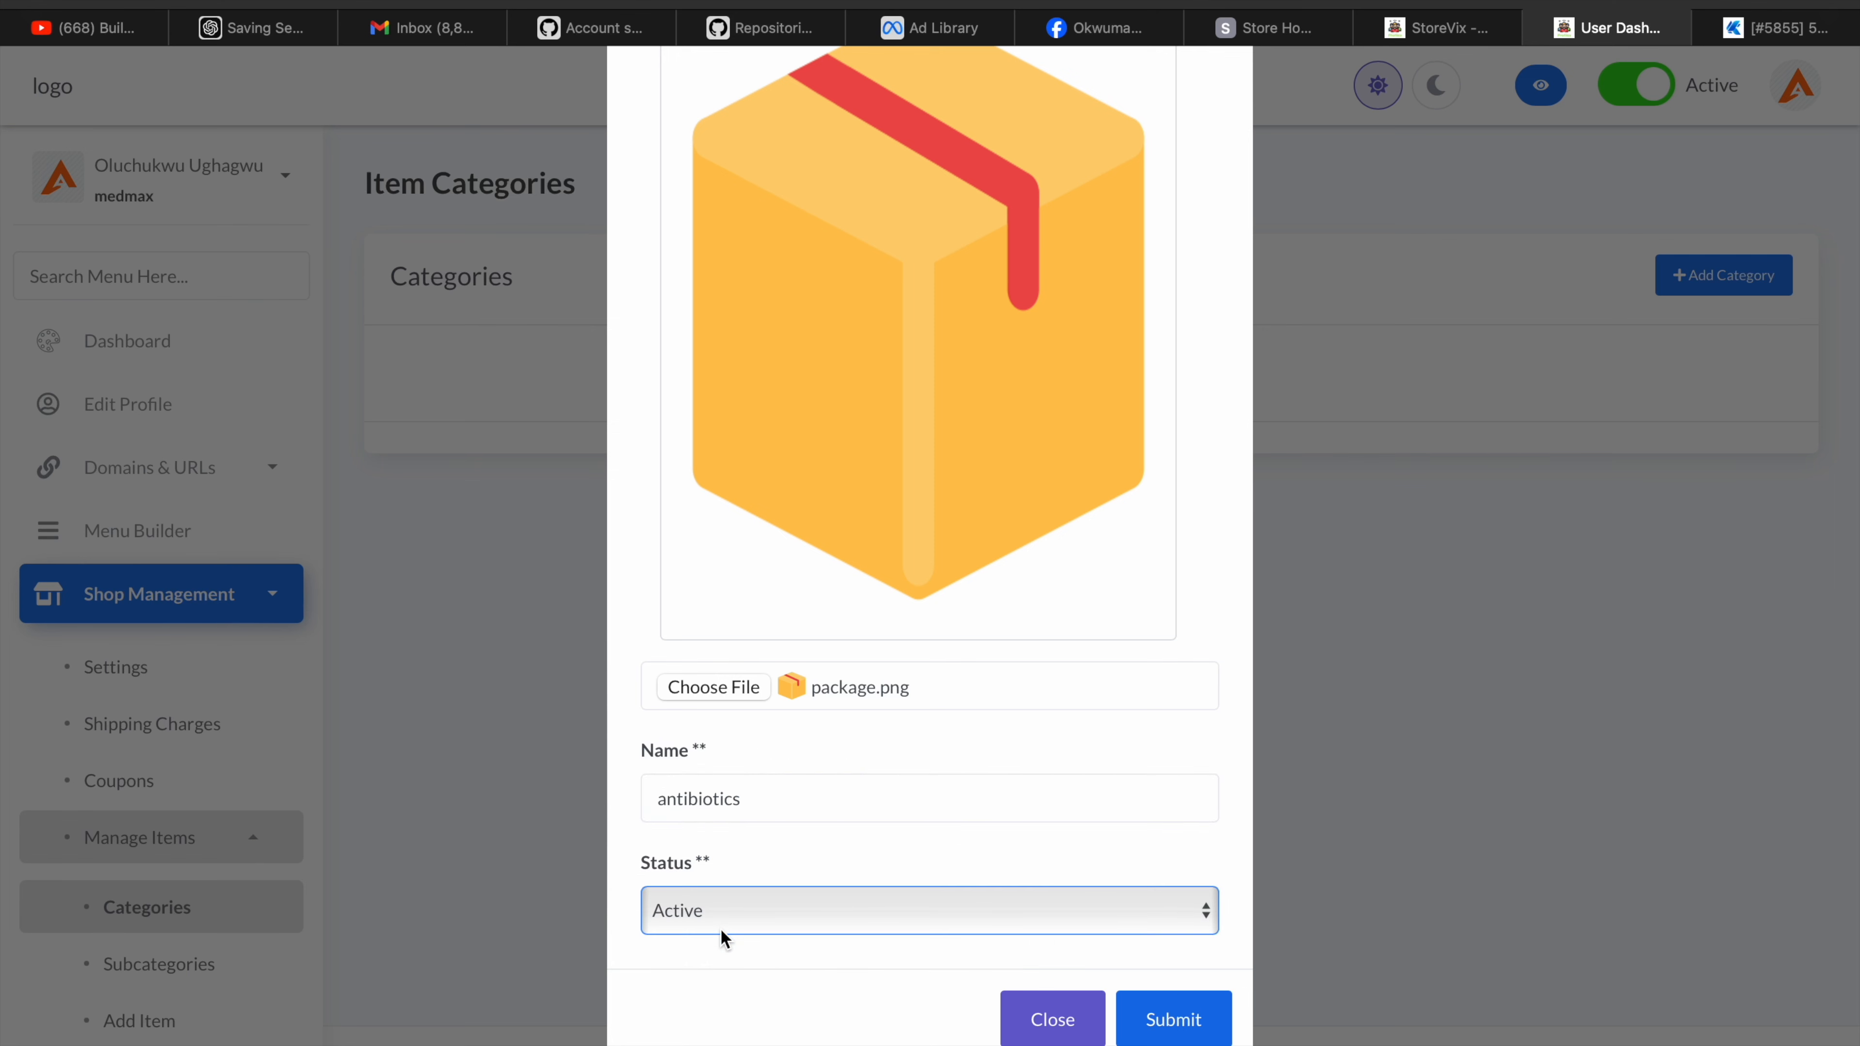
click(956, 912)
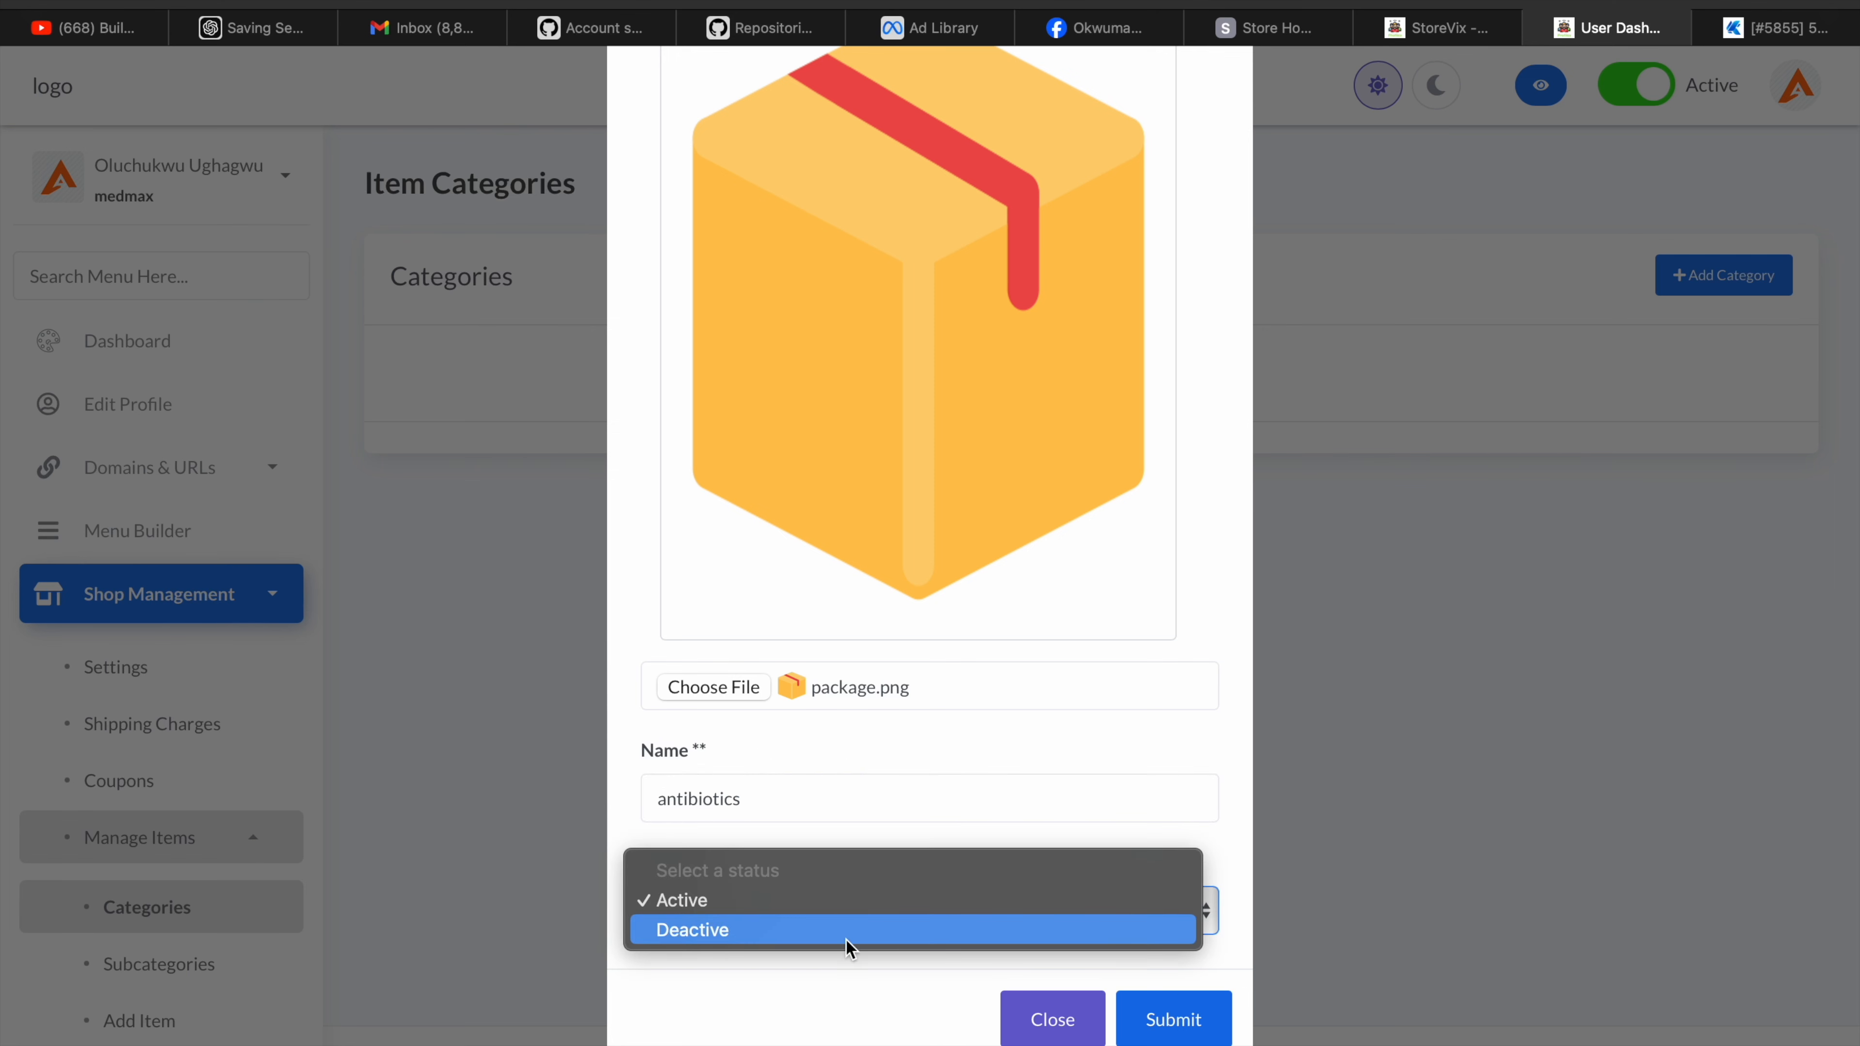
click(880, 914)
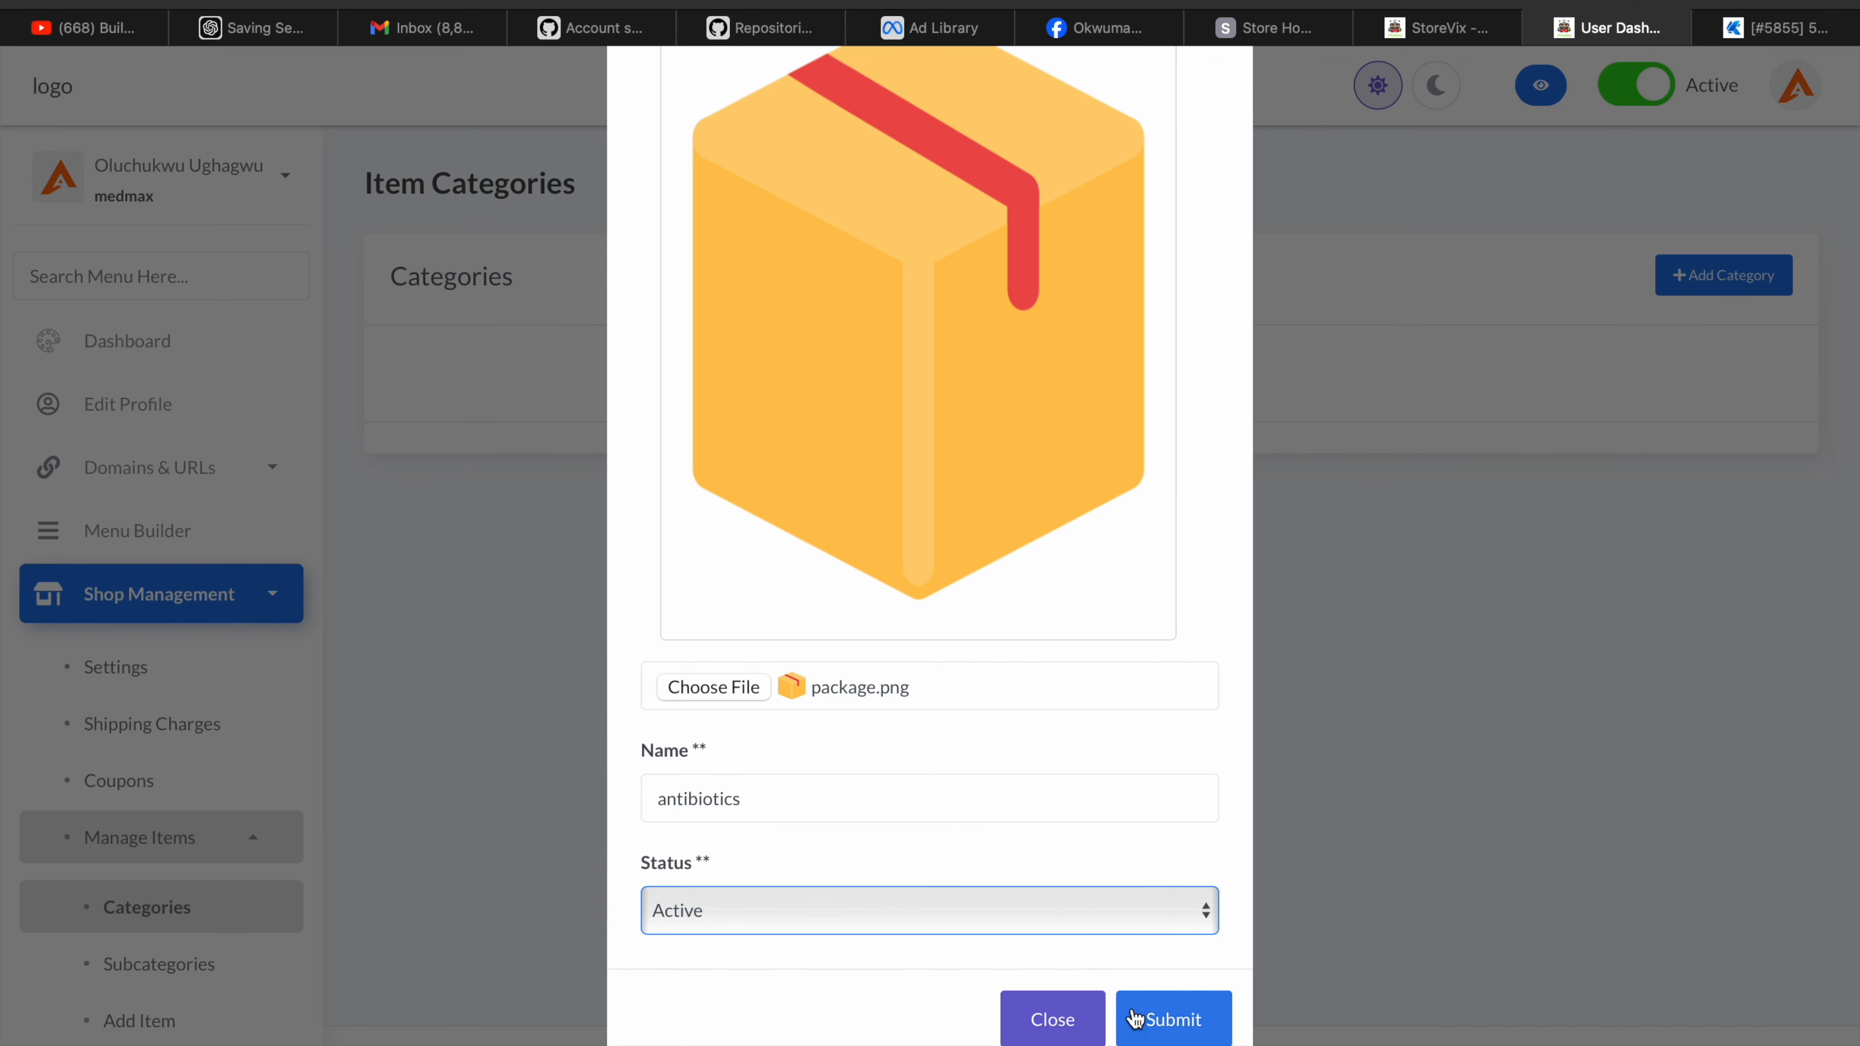
click(1180, 1022)
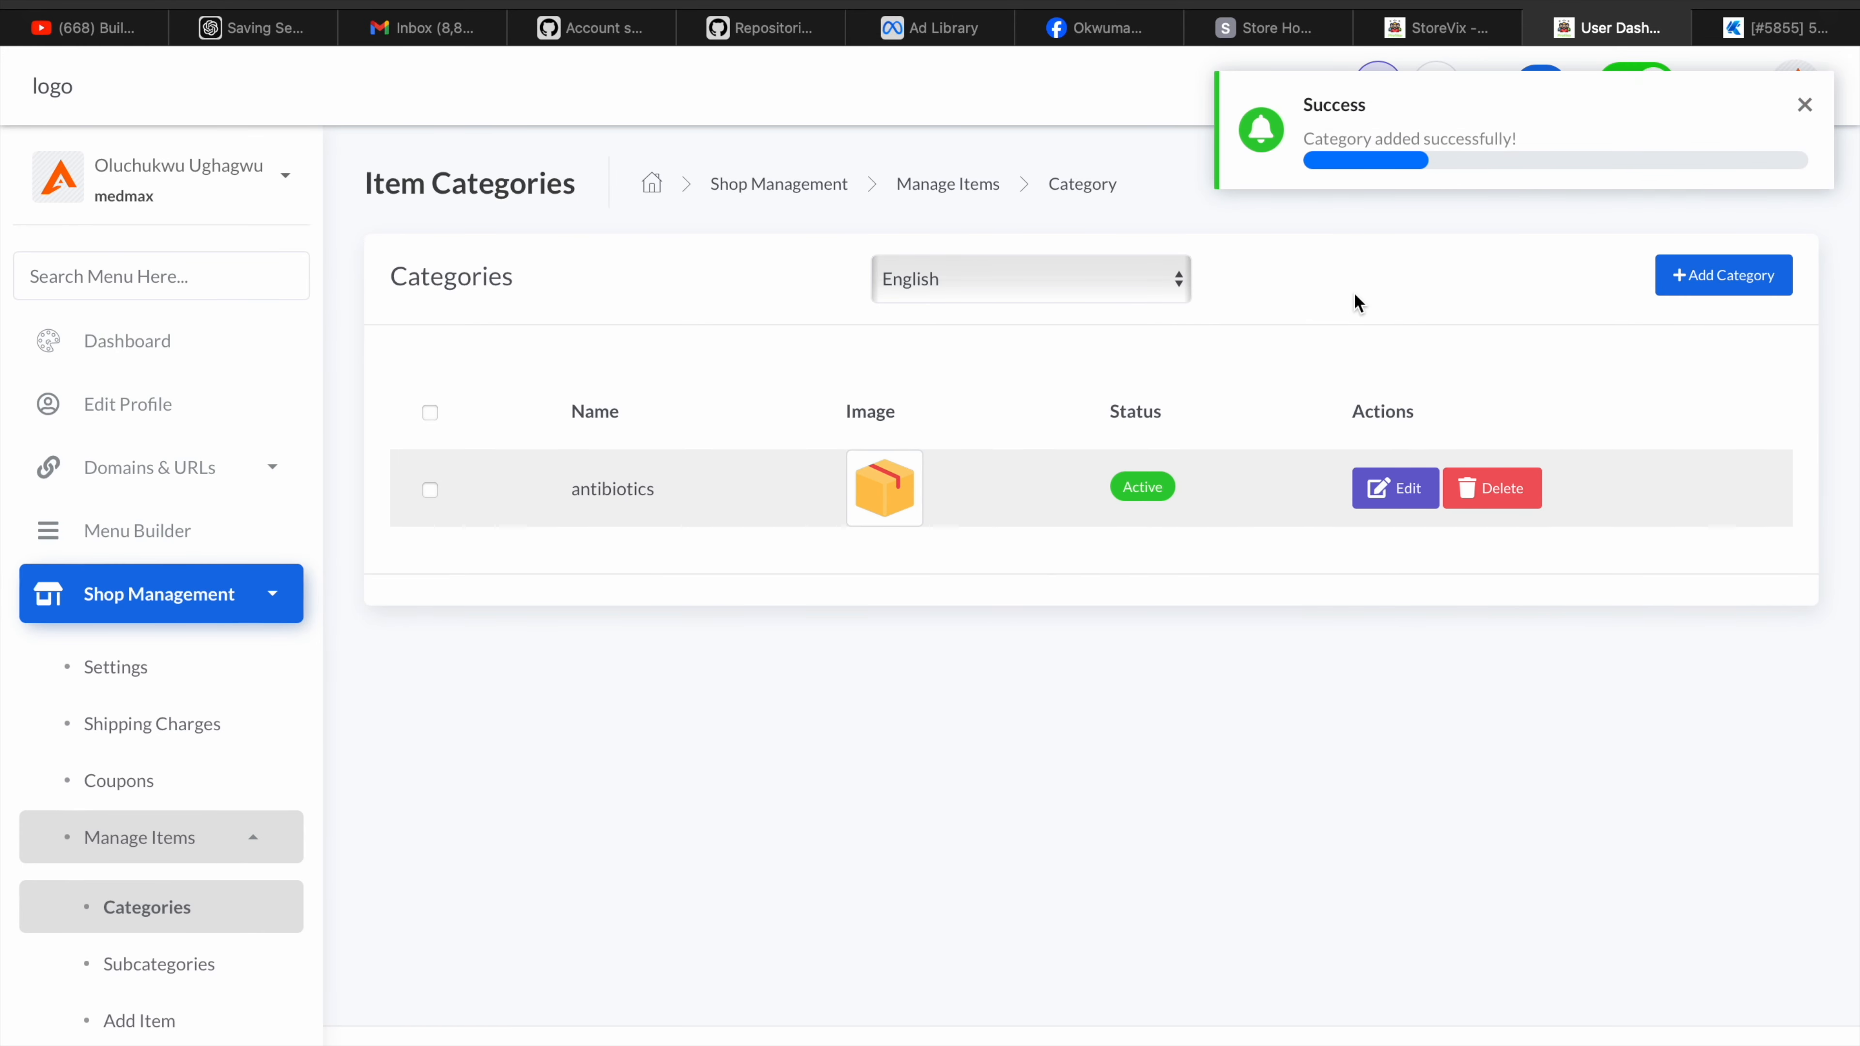
Go to the item subcategories and start a new subcategory with English as its language and antibiotics as its category
scroll(238, 842, down, 1)
scroll(233, 871, down, 2)
click(176, 836)
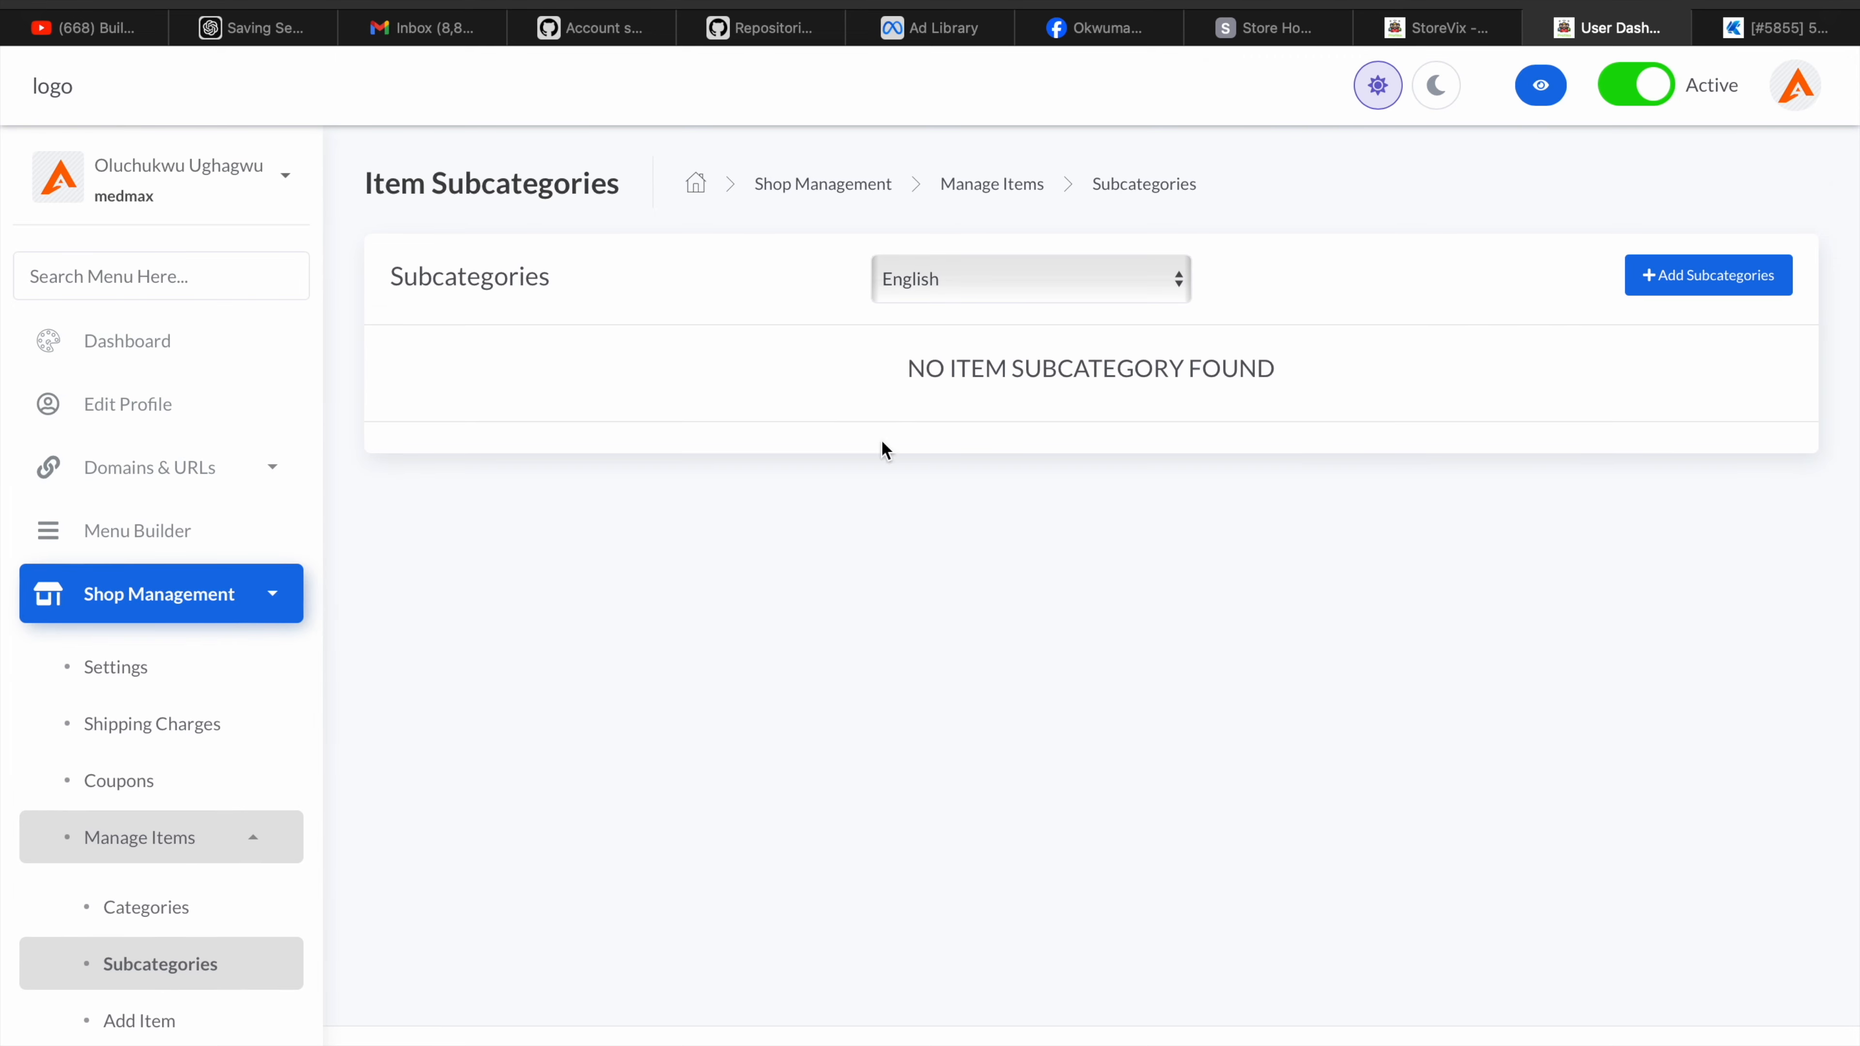
click(1631, 277)
click(939, 418)
click(849, 440)
click(790, 526)
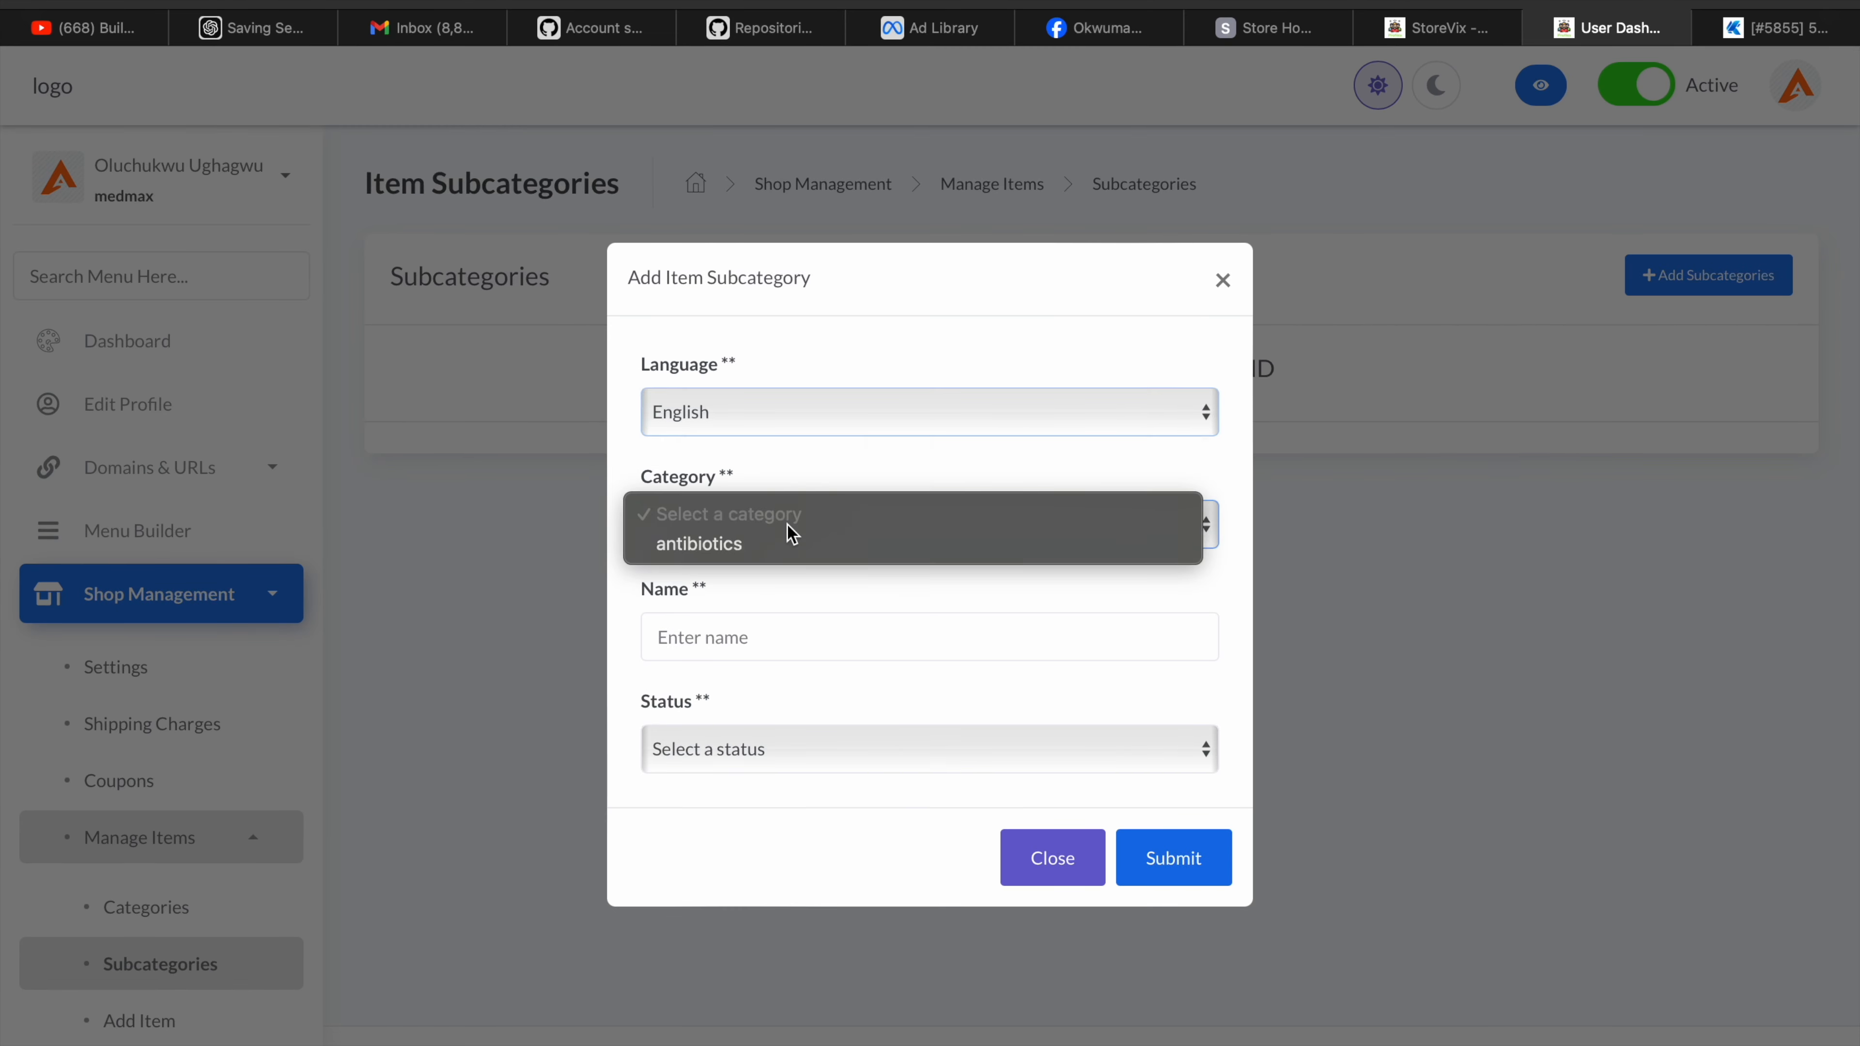
click(729, 546)
Name the subcategory UTI, set its status to Active, and submit it
click(735, 642)
key(Caps_Lock)
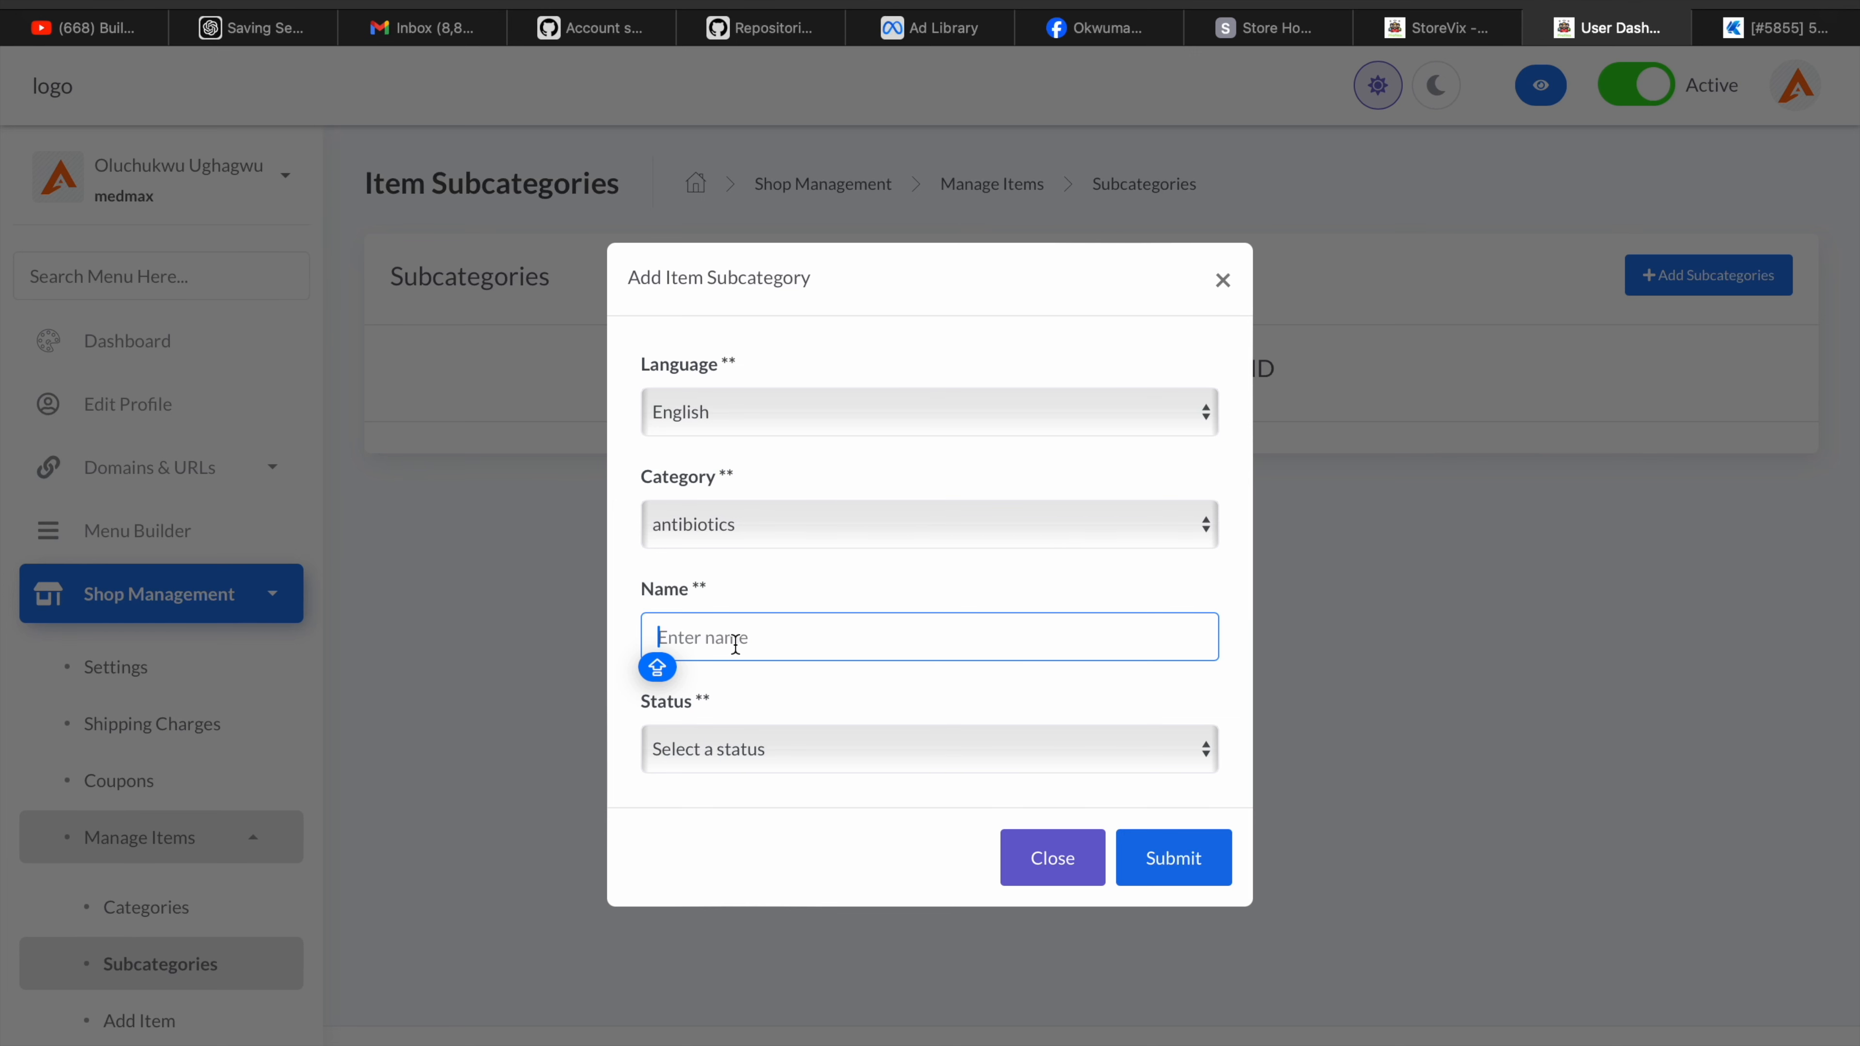
text(UTI)
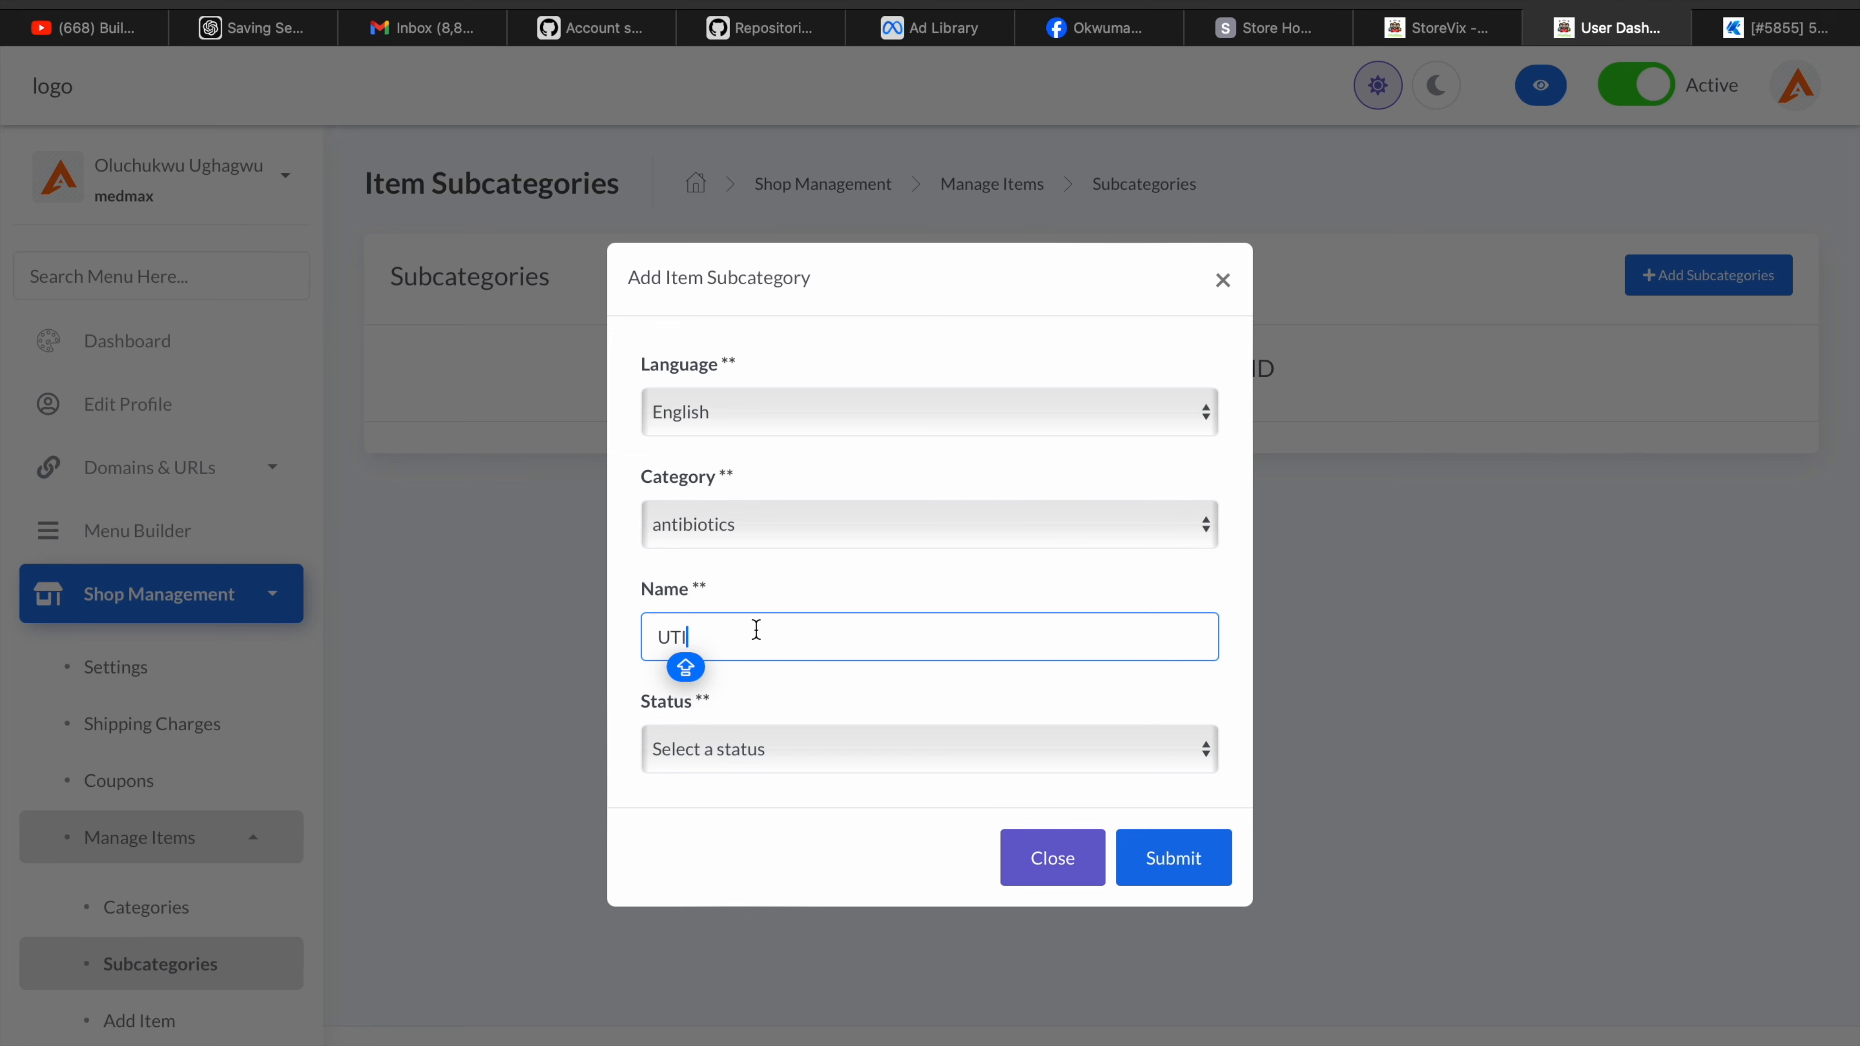
click(771, 741)
click(741, 760)
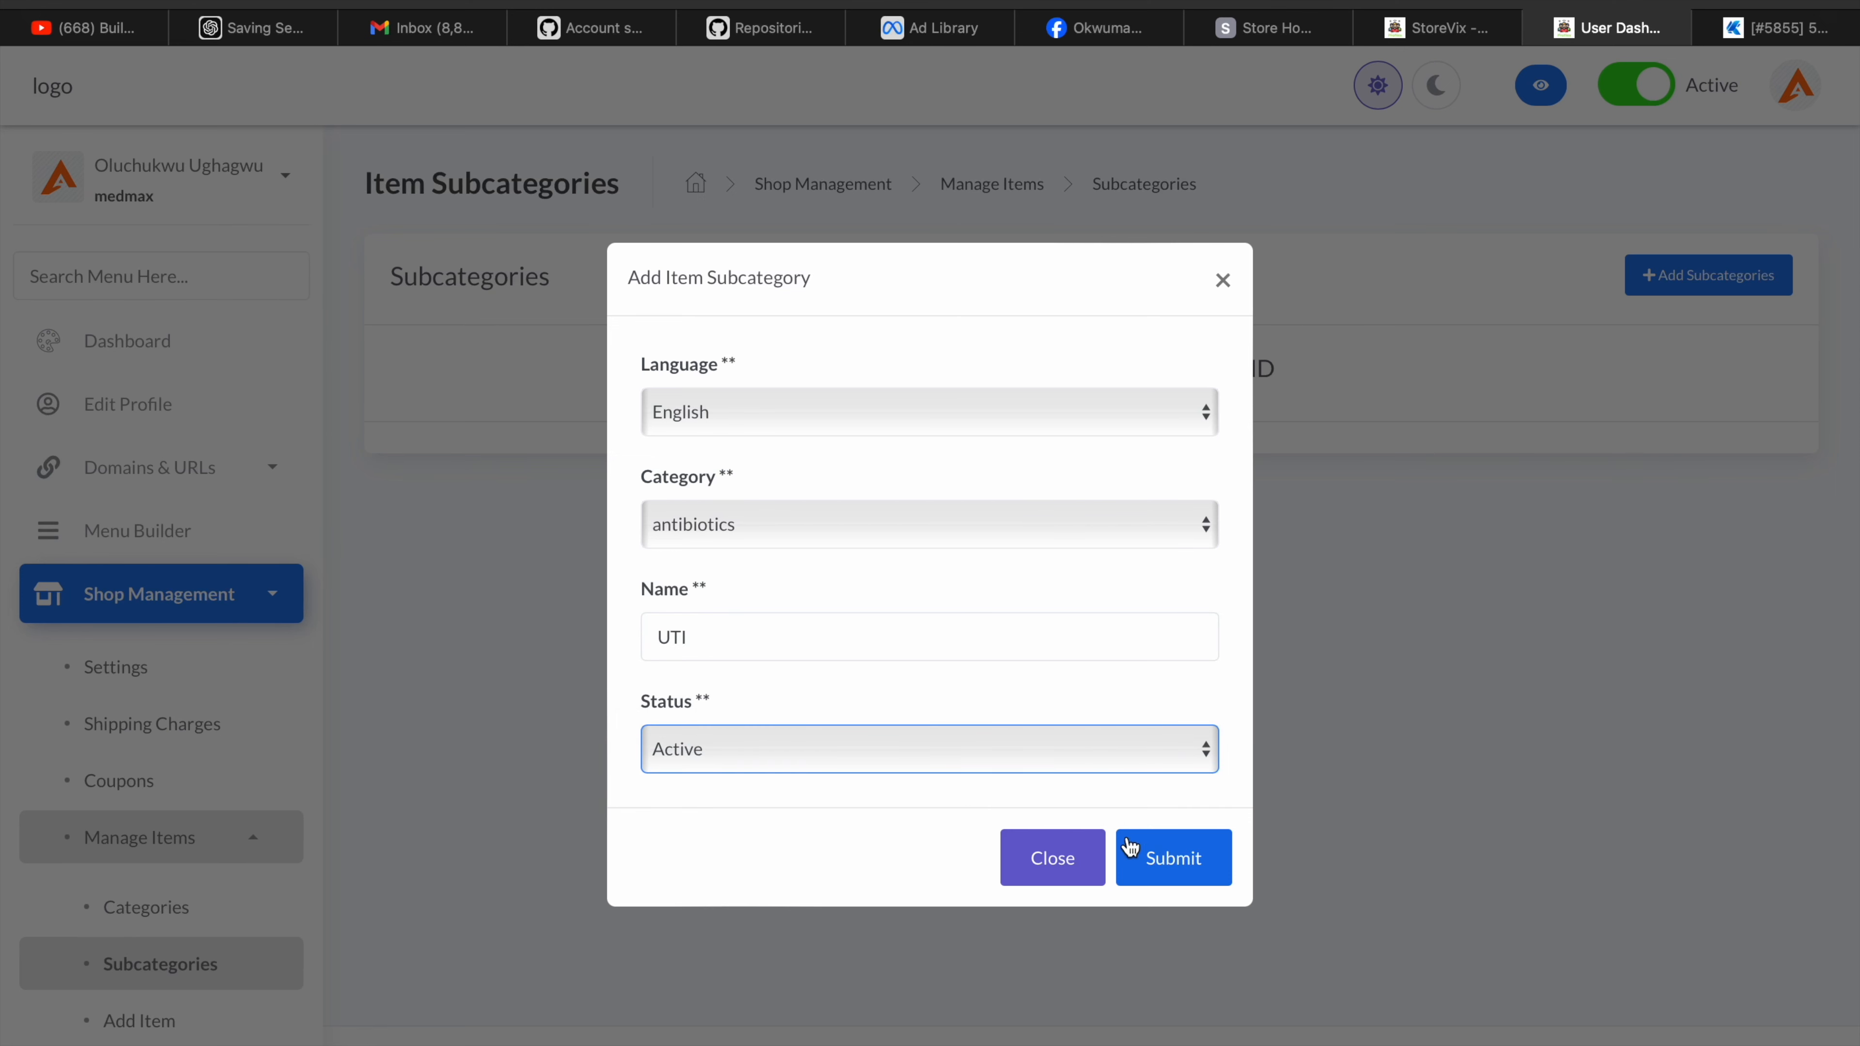
click(1199, 864)
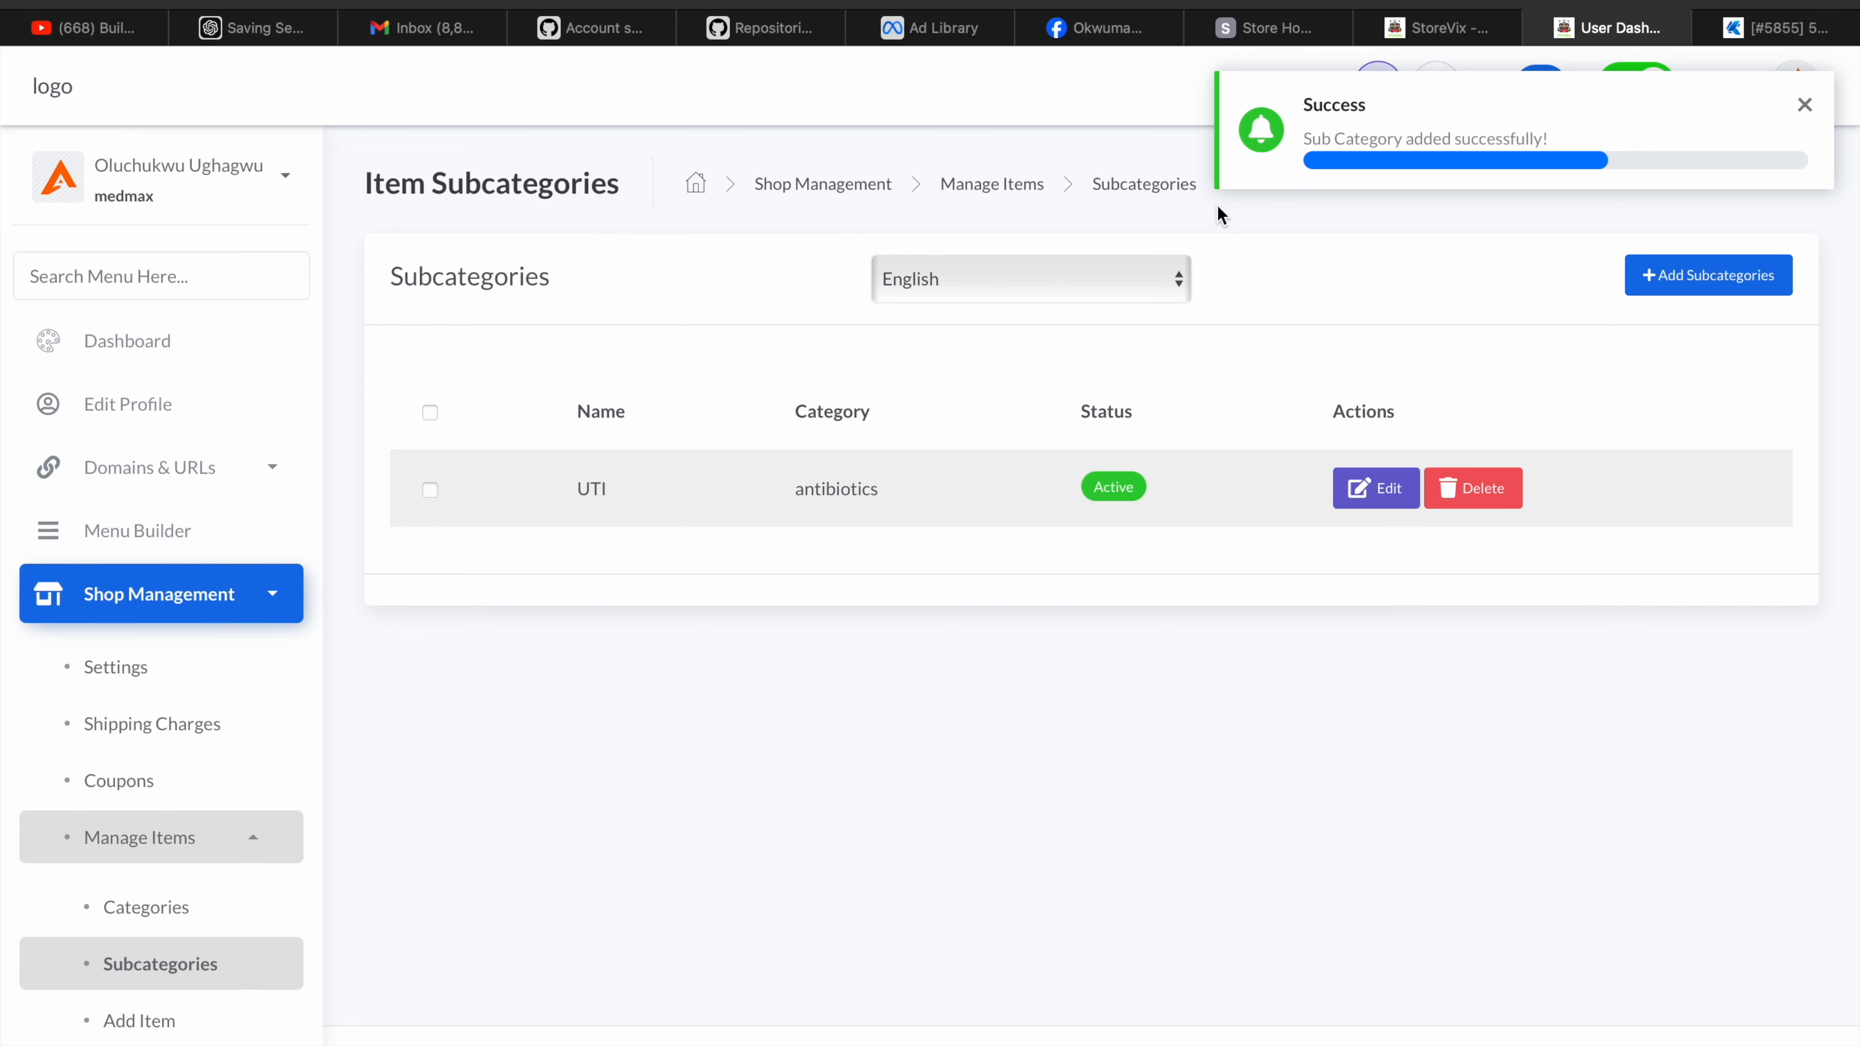
Start adding a physical product and upload the Aprovel-300mg-Tablets .jpg.png file from Downloads as its slider image
scroll(183, 835, down, 3)
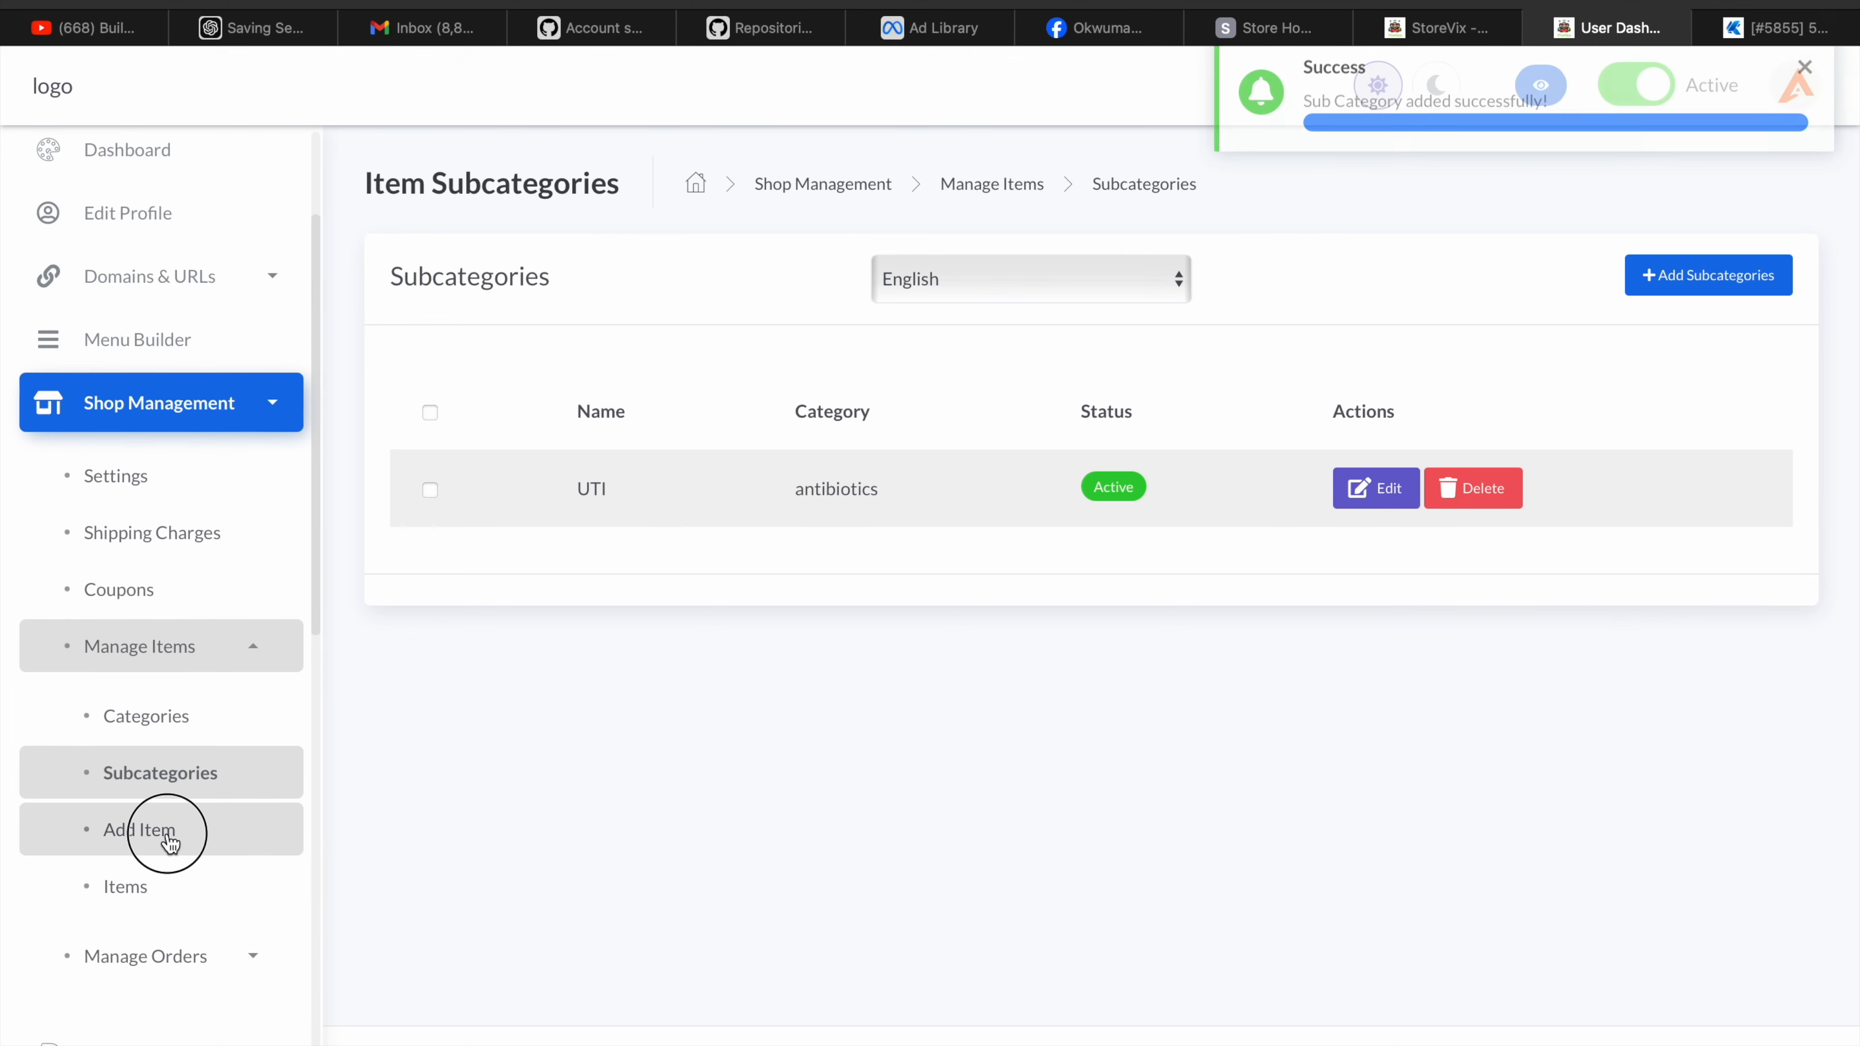
click(168, 839)
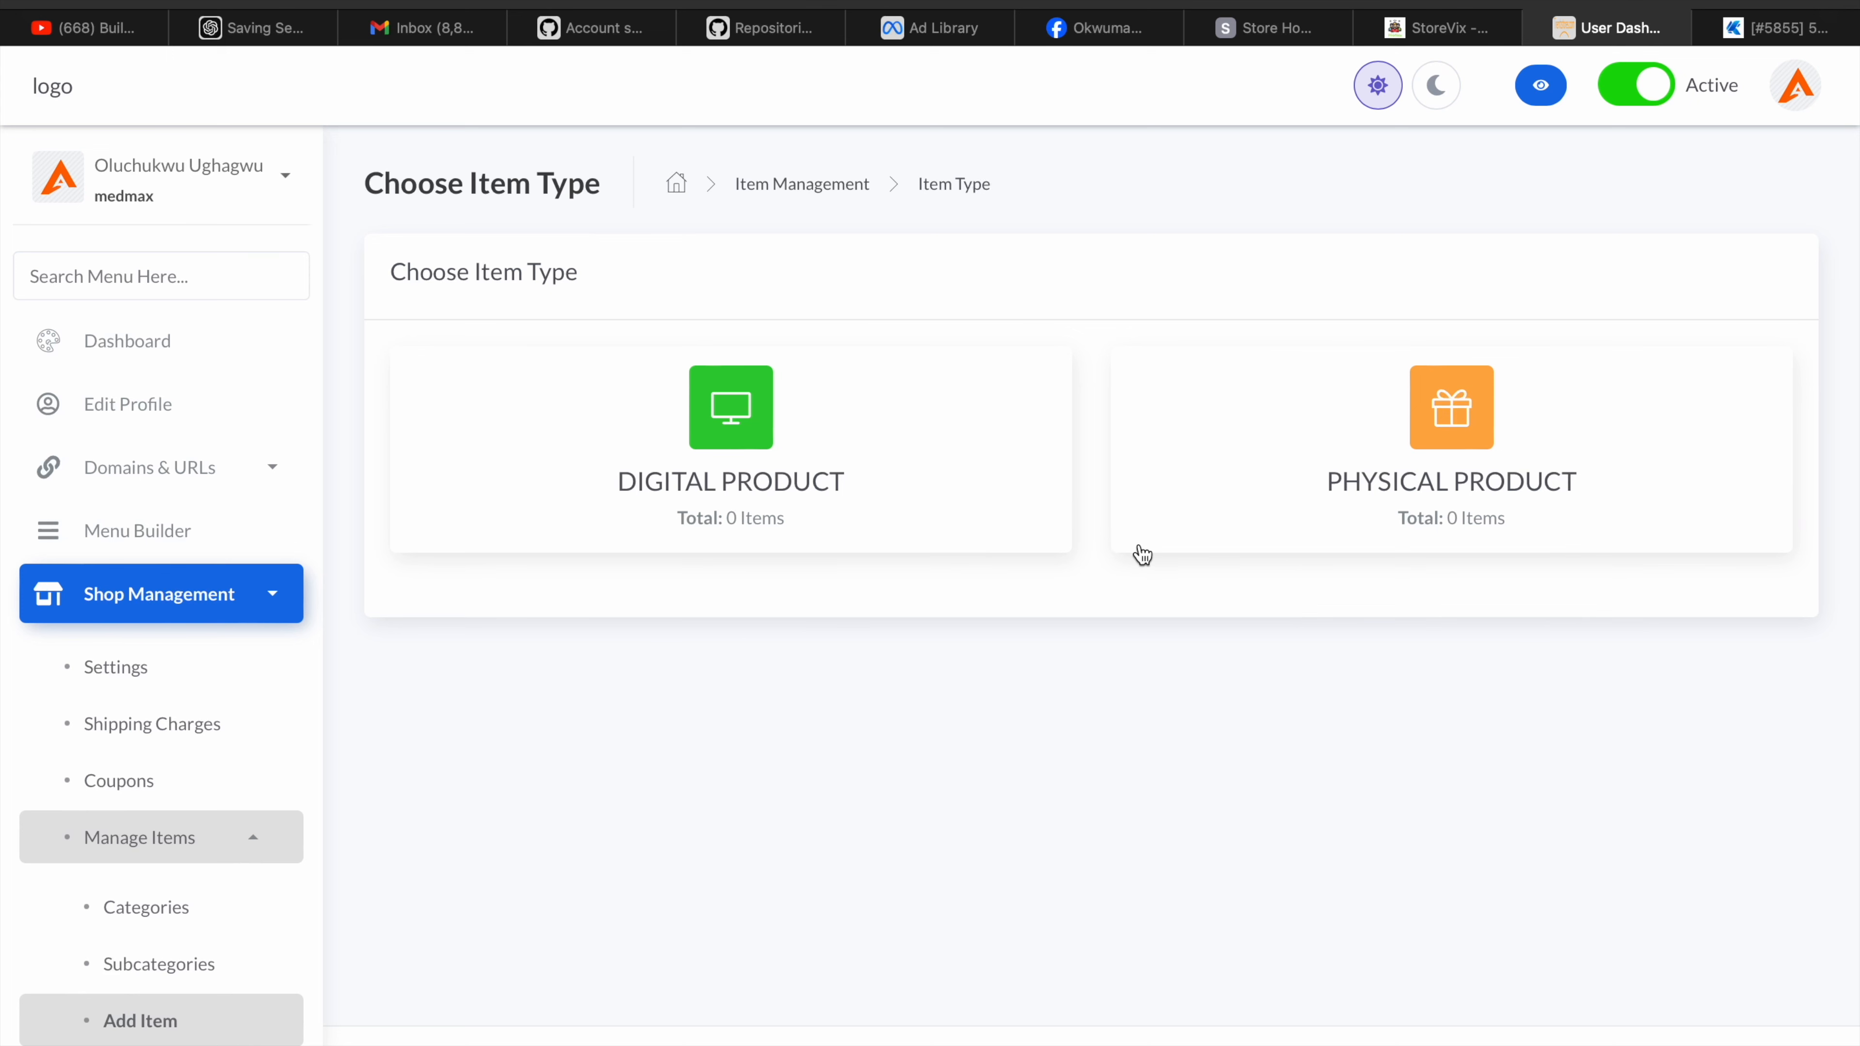
click(1398, 460)
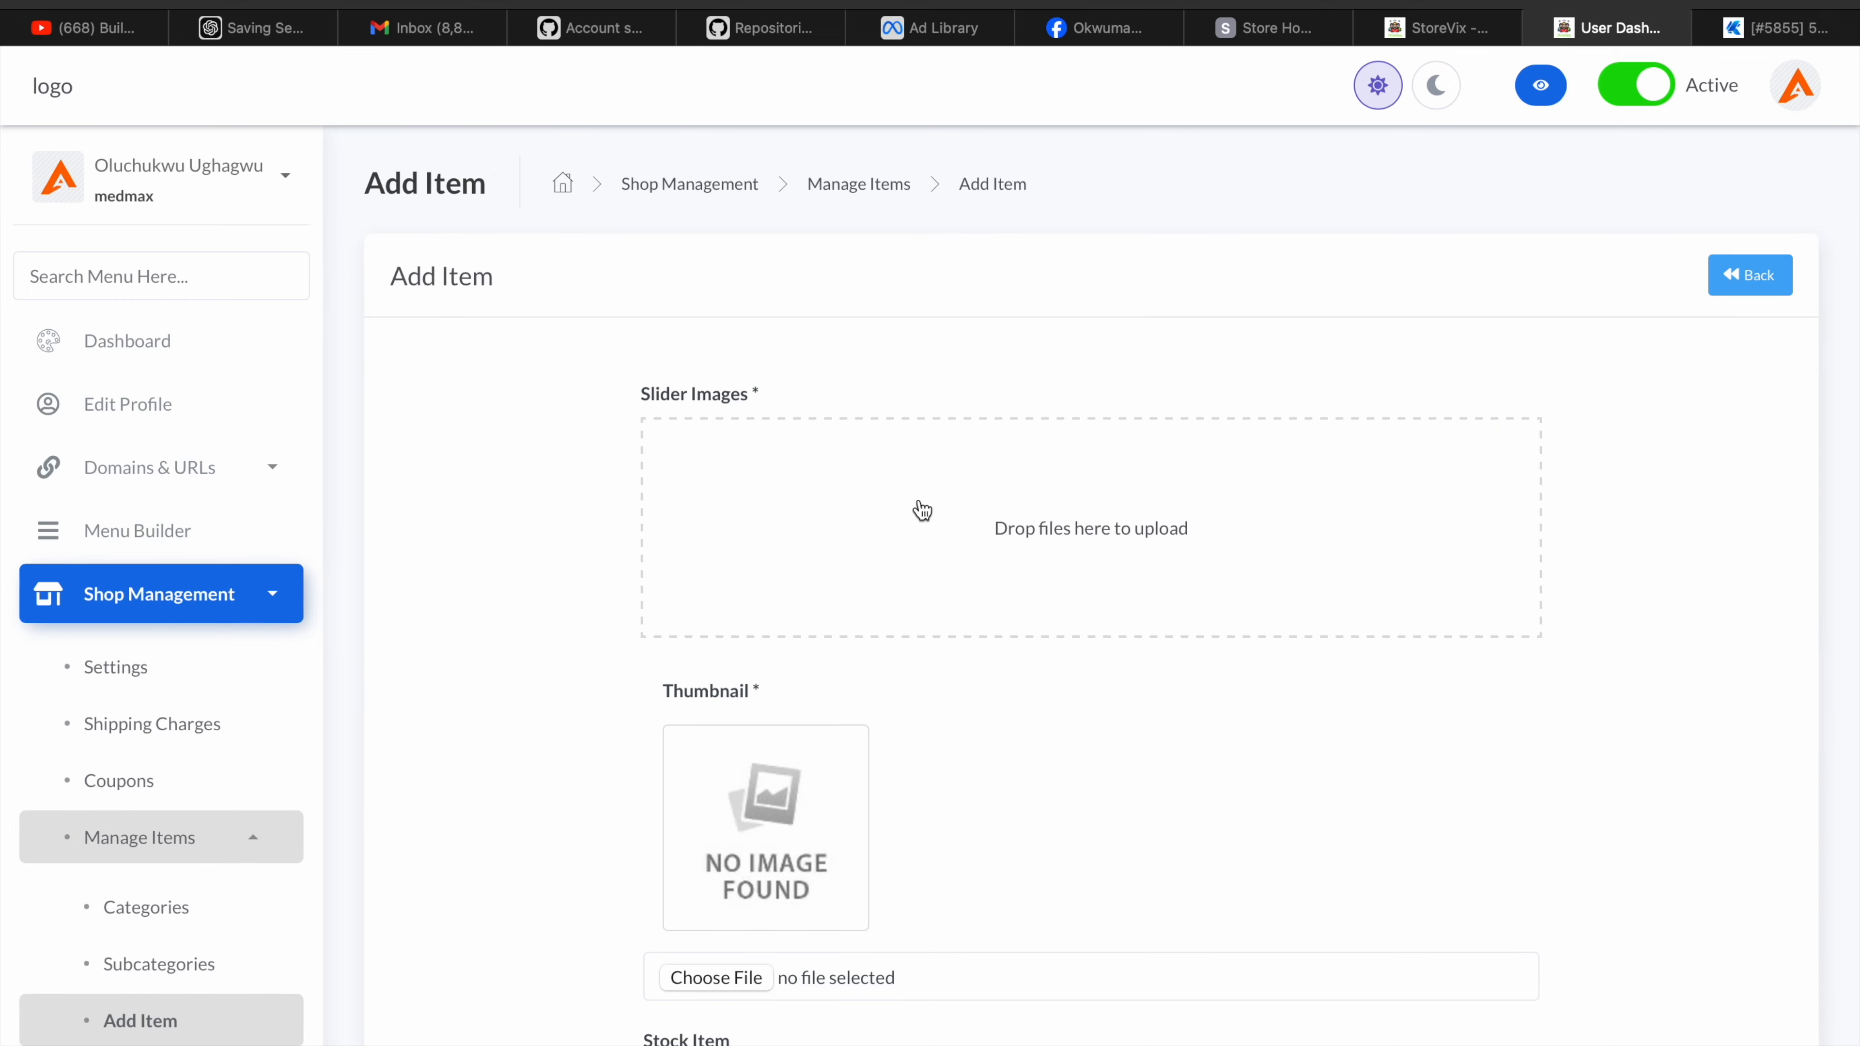
click(975, 523)
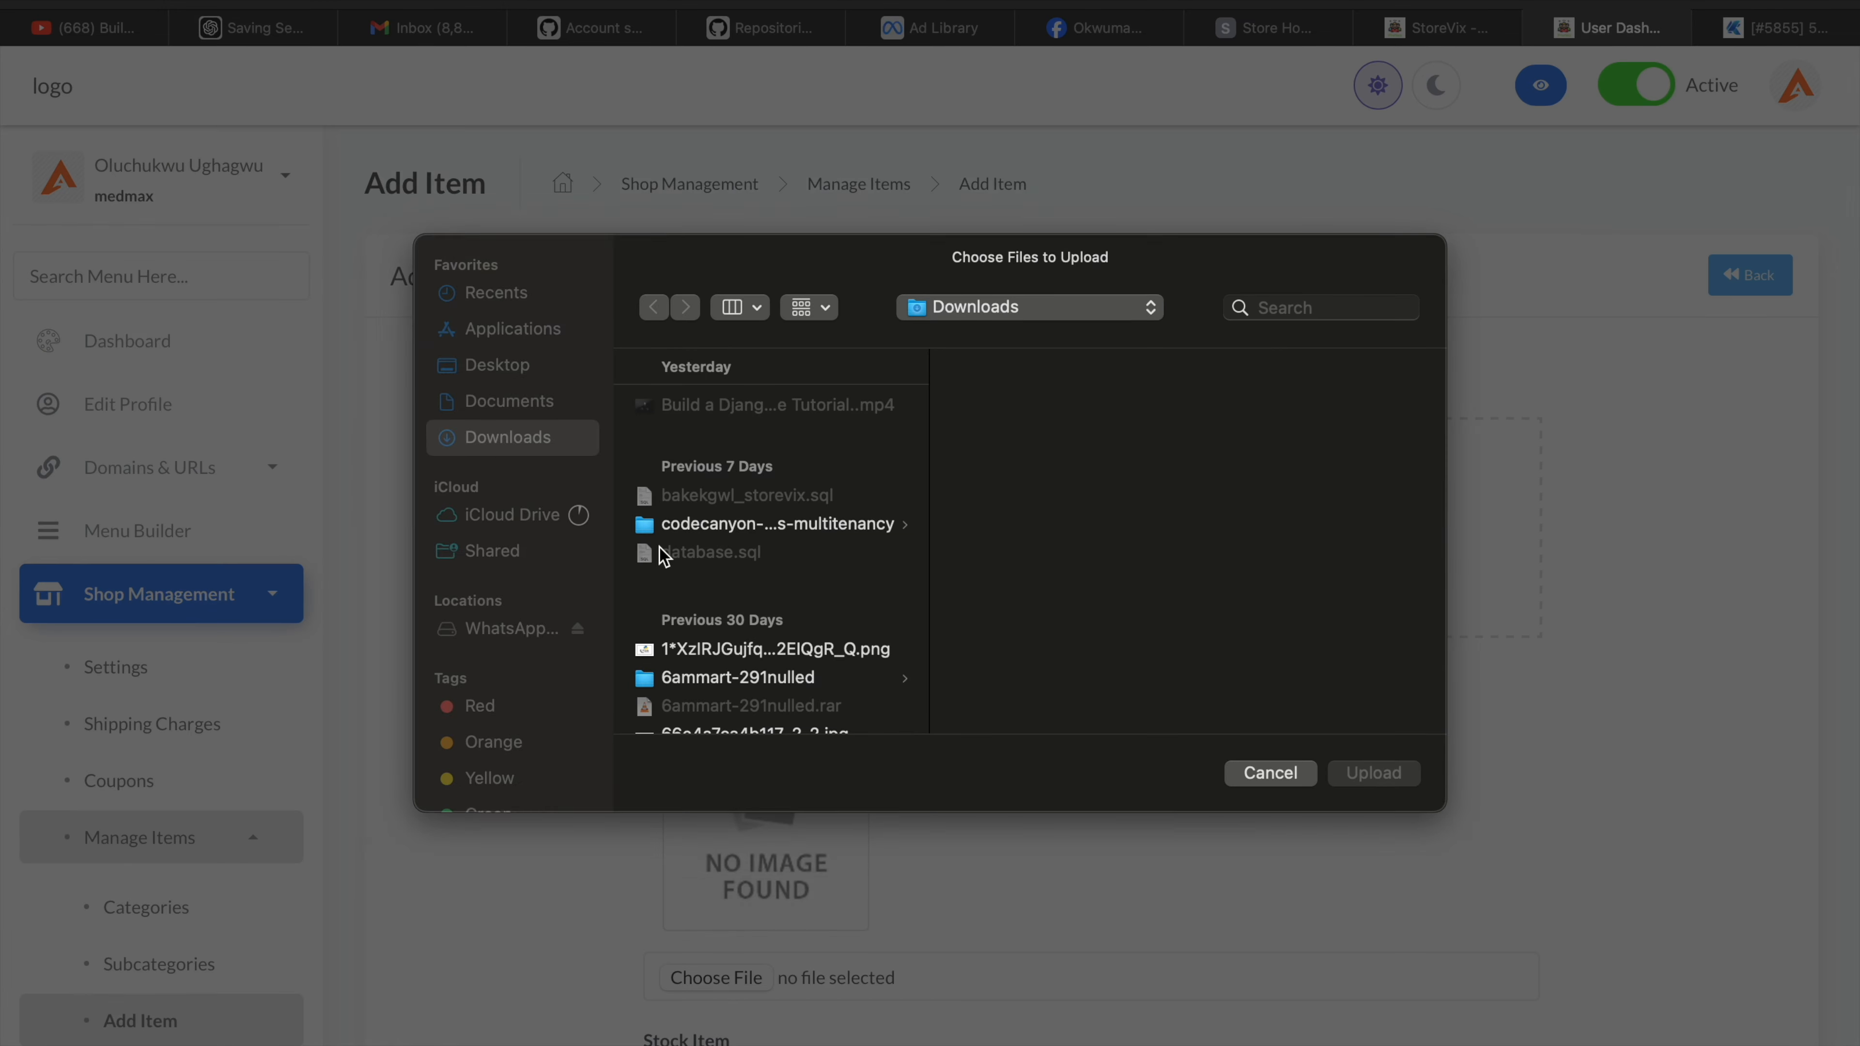
scroll(768, 533, down, 3)
scroll(766, 524, down, 2)
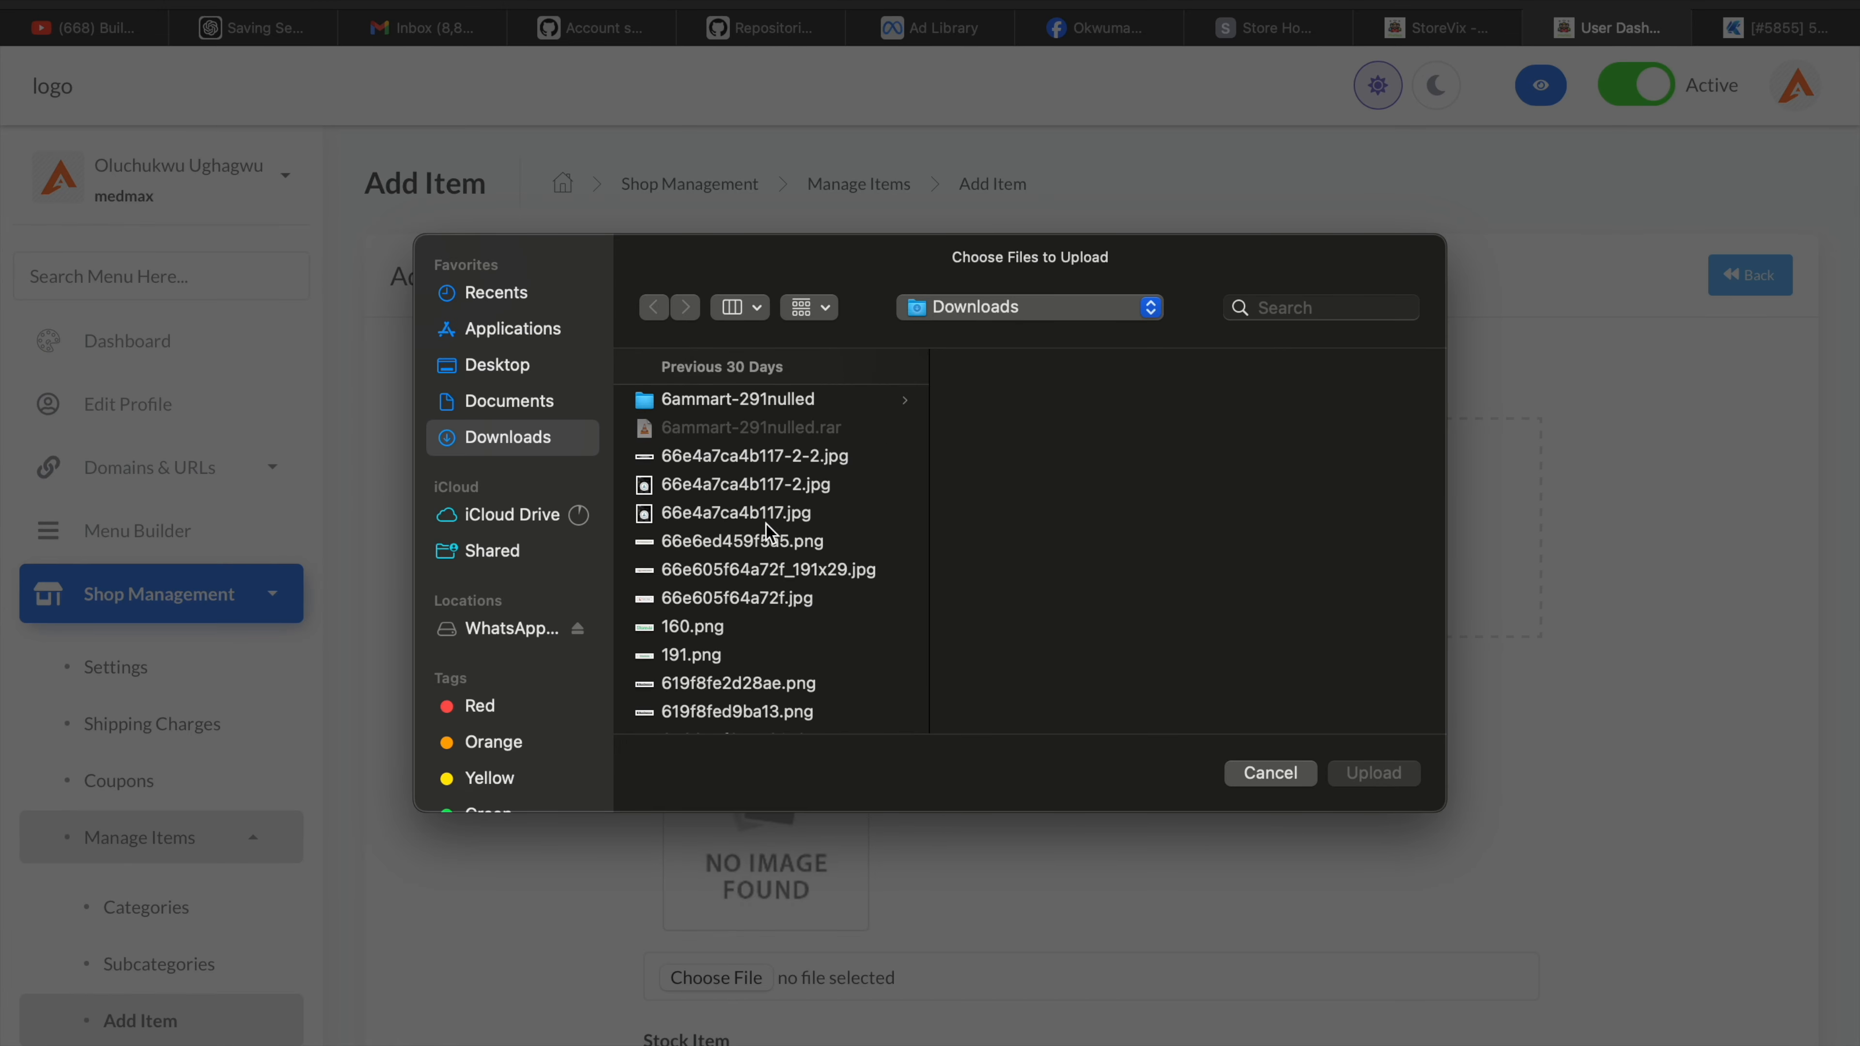
scroll(766, 524, down, 5)
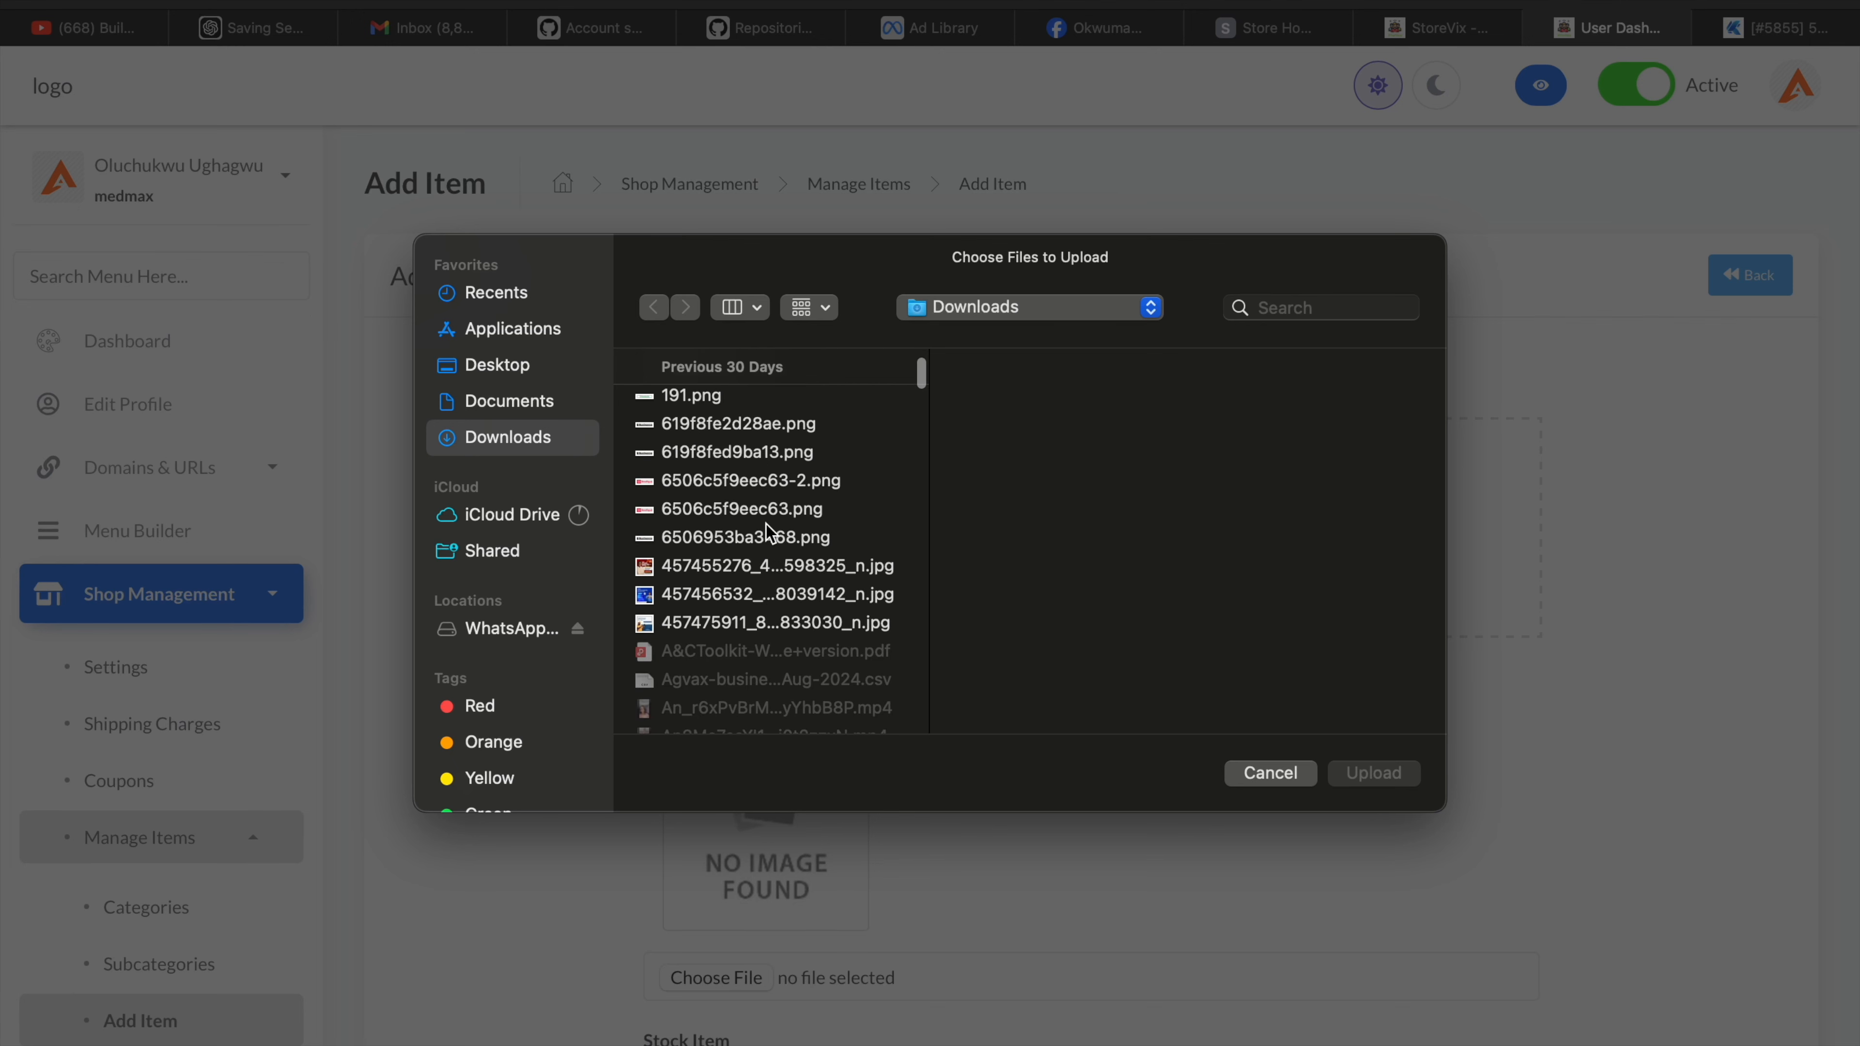
scroll(729, 599, down, 10)
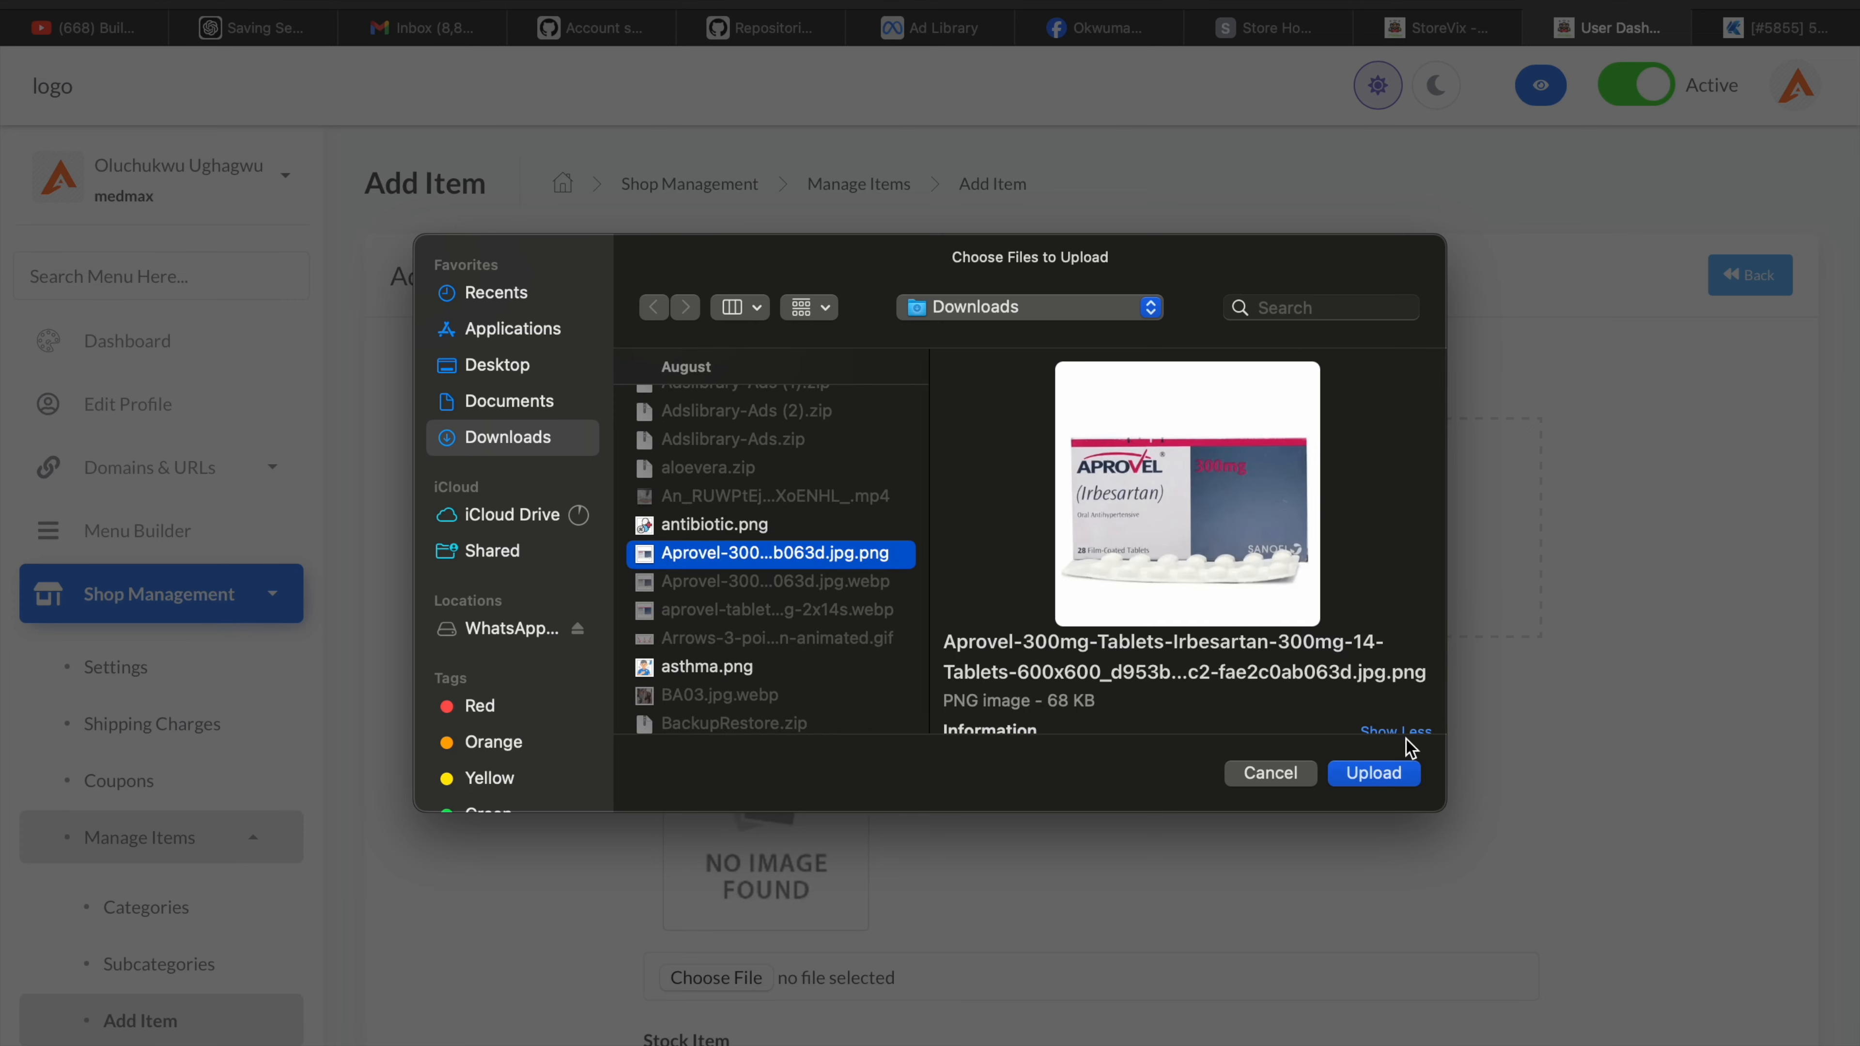
click(1359, 782)
Upload the same Aprovel-300mg-Tablets .jpg.png file as the item's thumbnail
scroll(894, 595, down, 7)
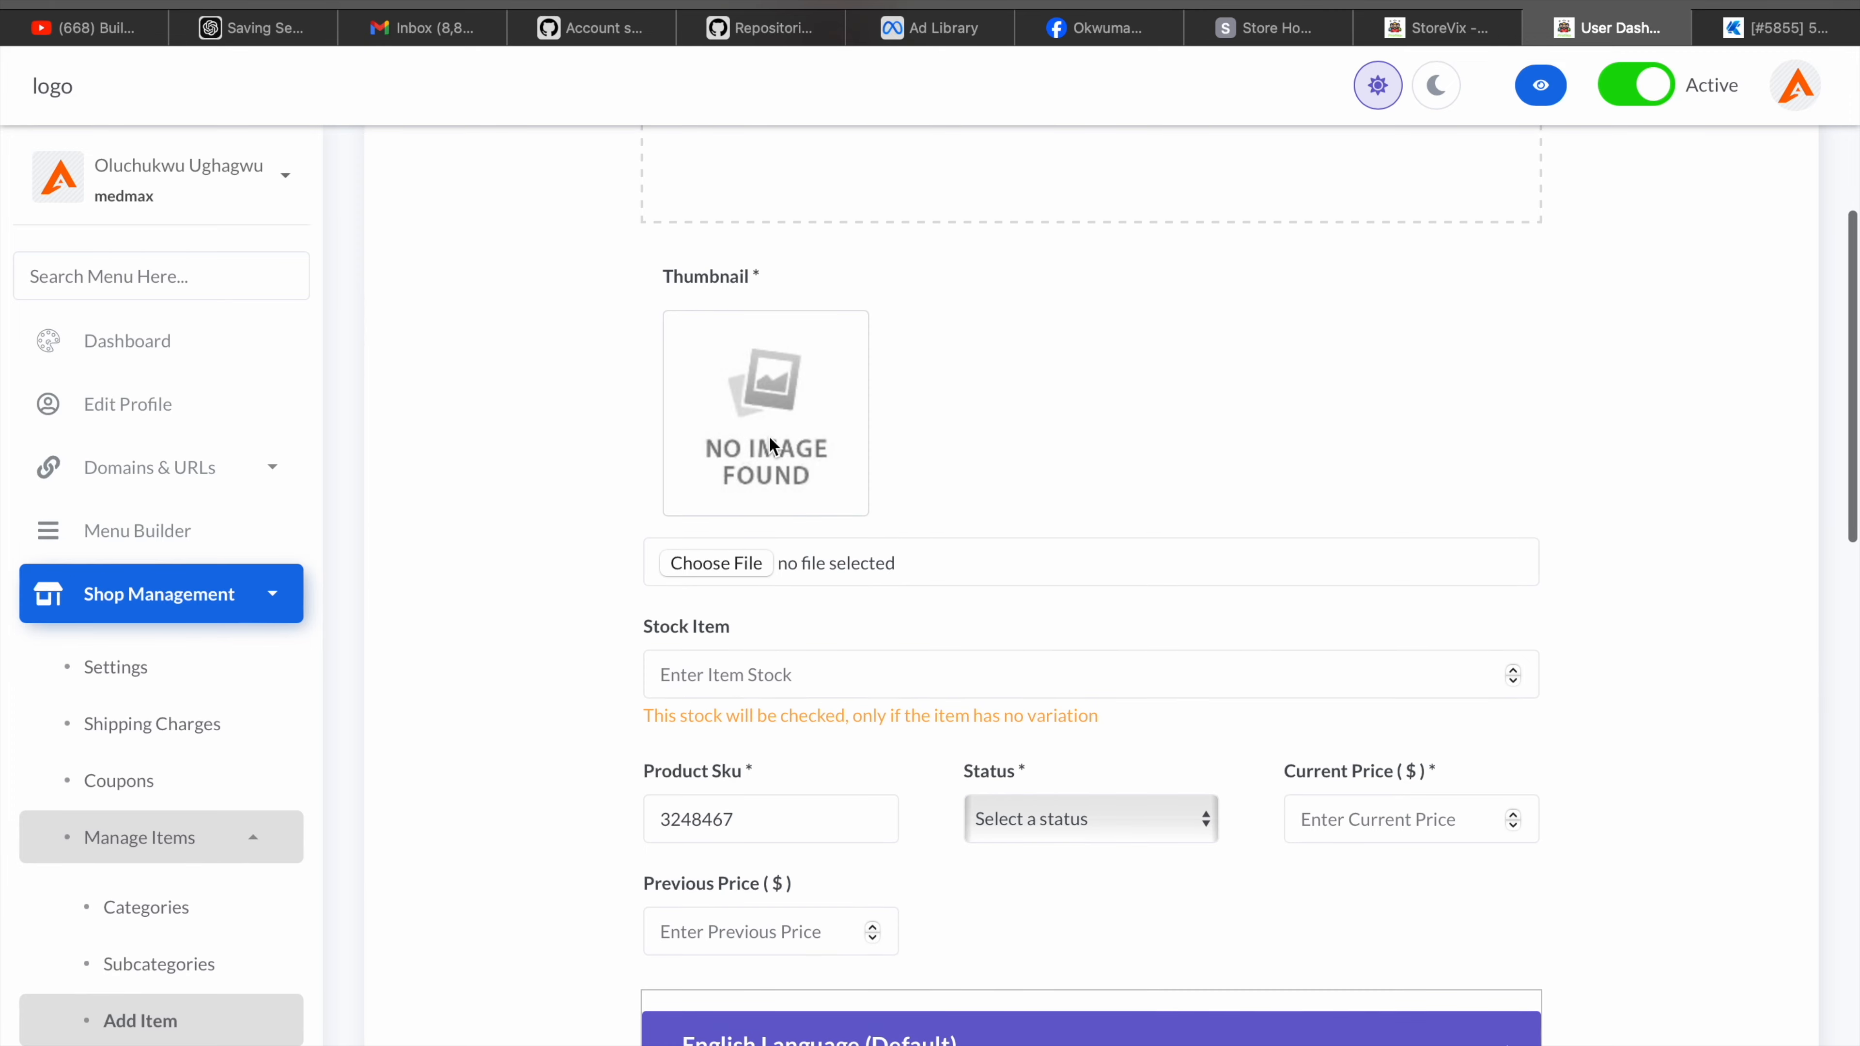
scroll(768, 440, up, 1)
click(714, 601)
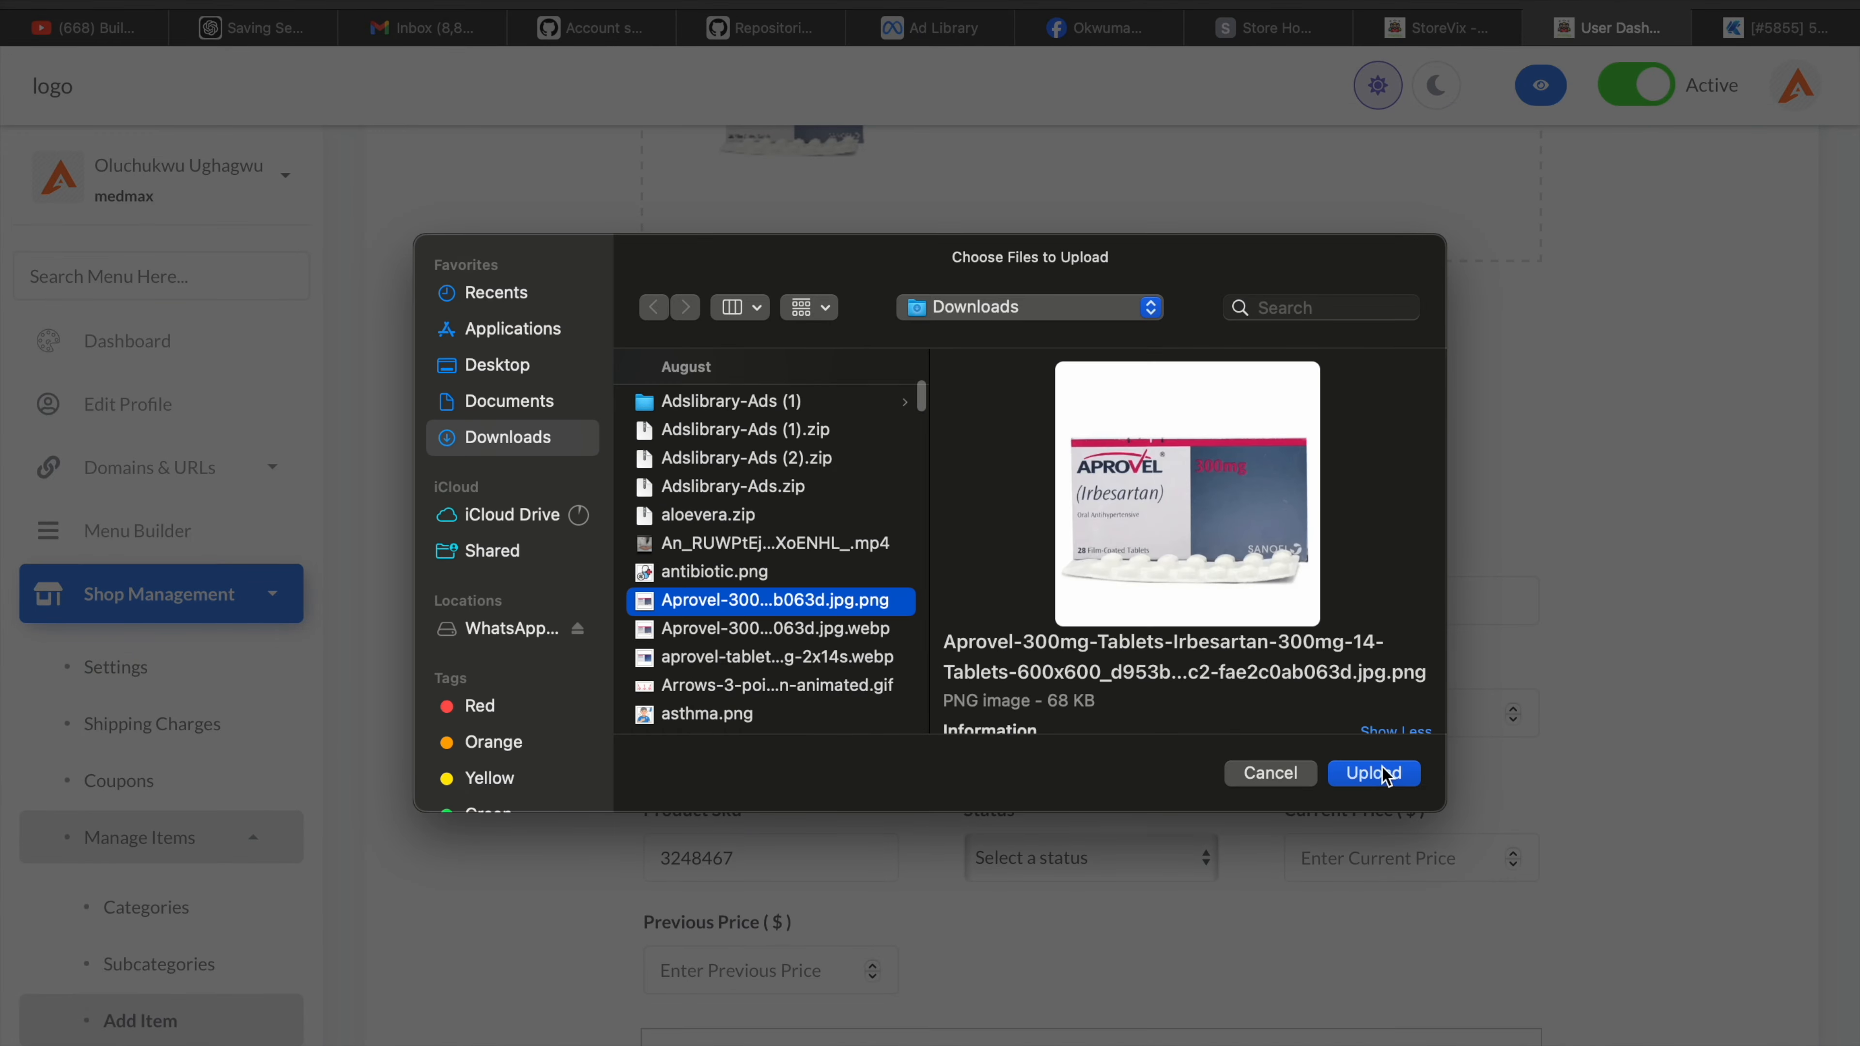
click(1375, 773)
Set the item's stock to 10, keeping the generated product SKU
scroll(993, 636, down, 10)
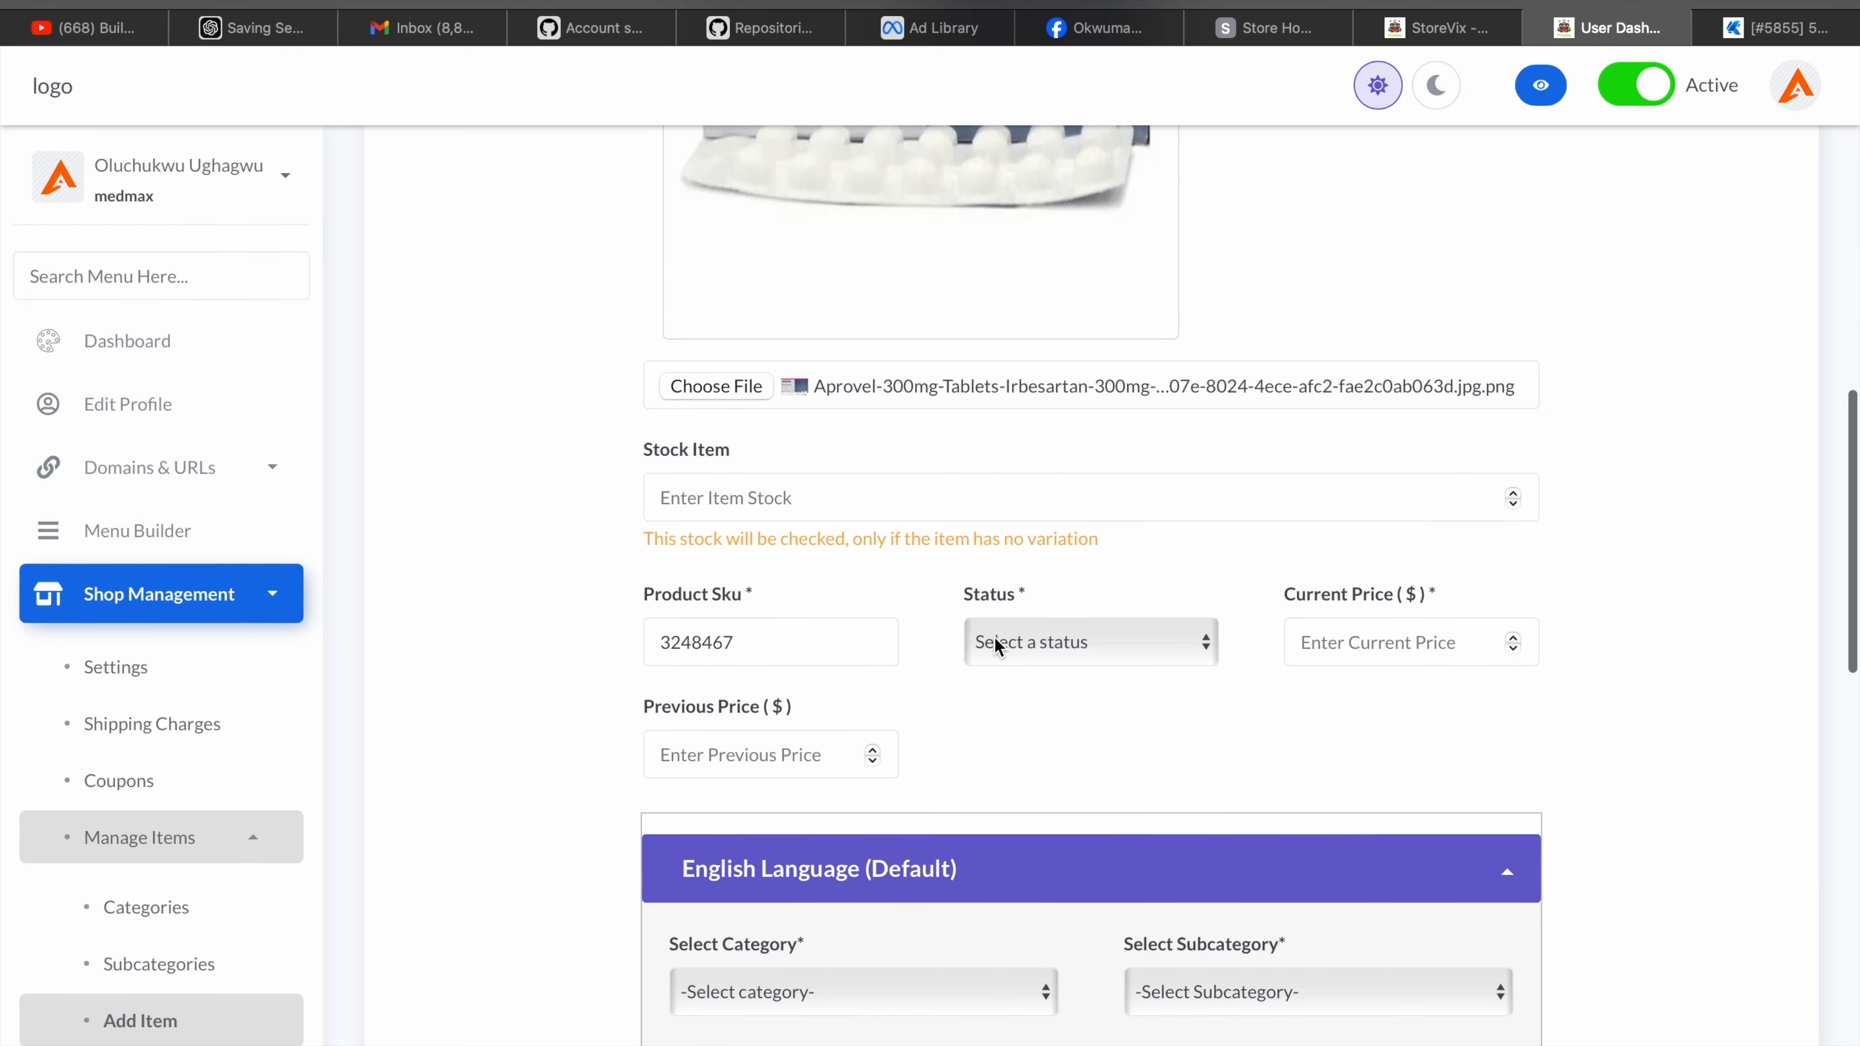
click(818, 496)
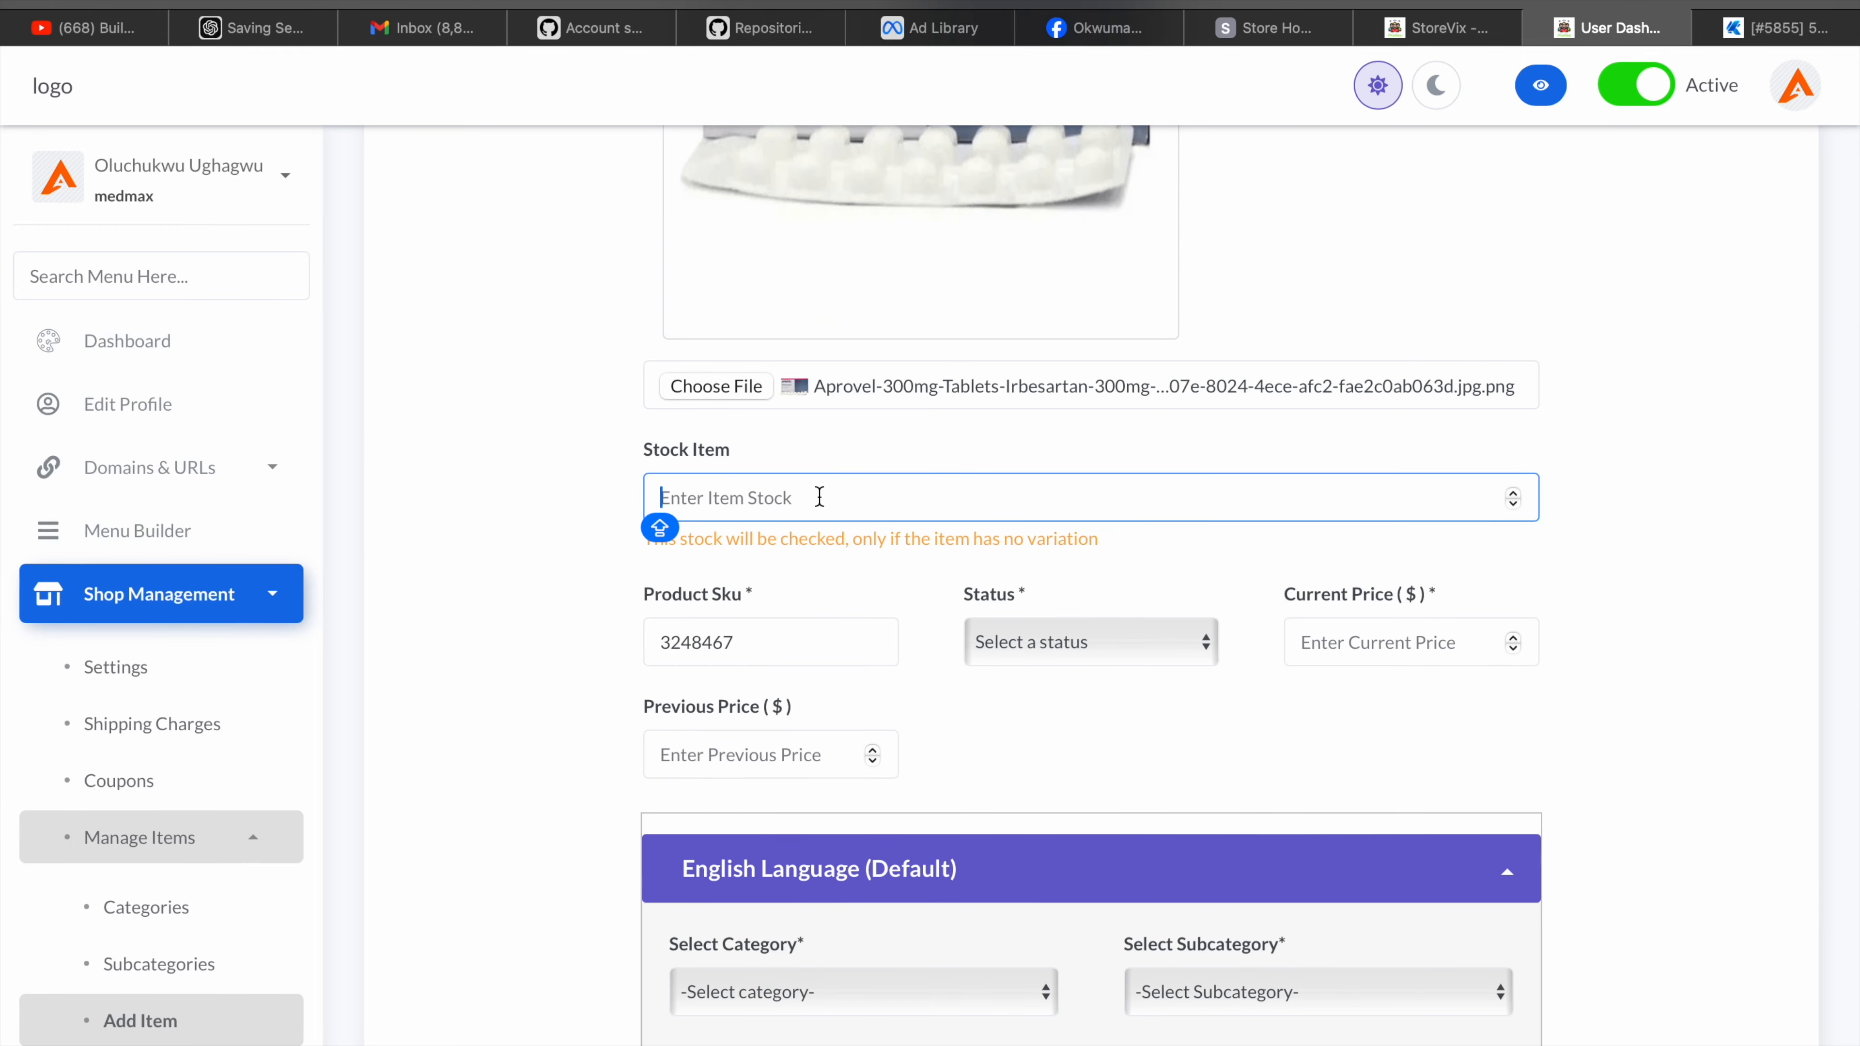
text(10)
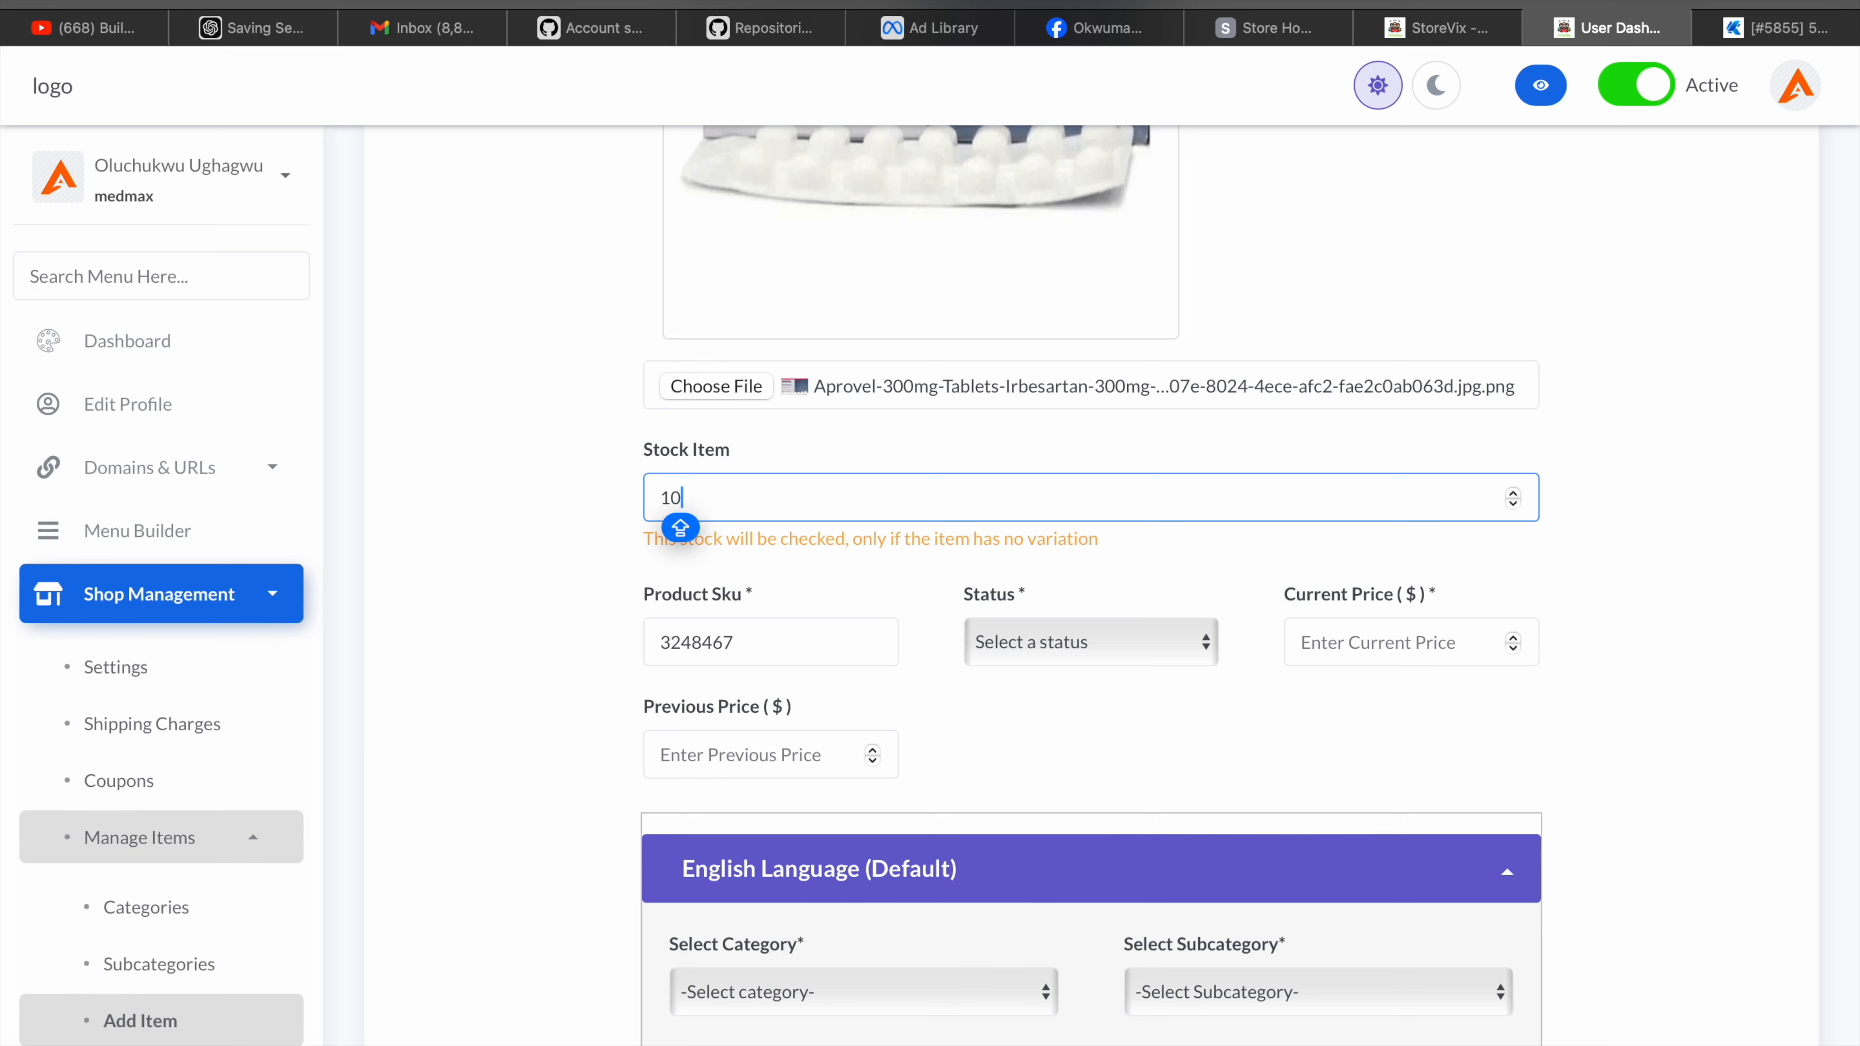
double_click(739, 634)
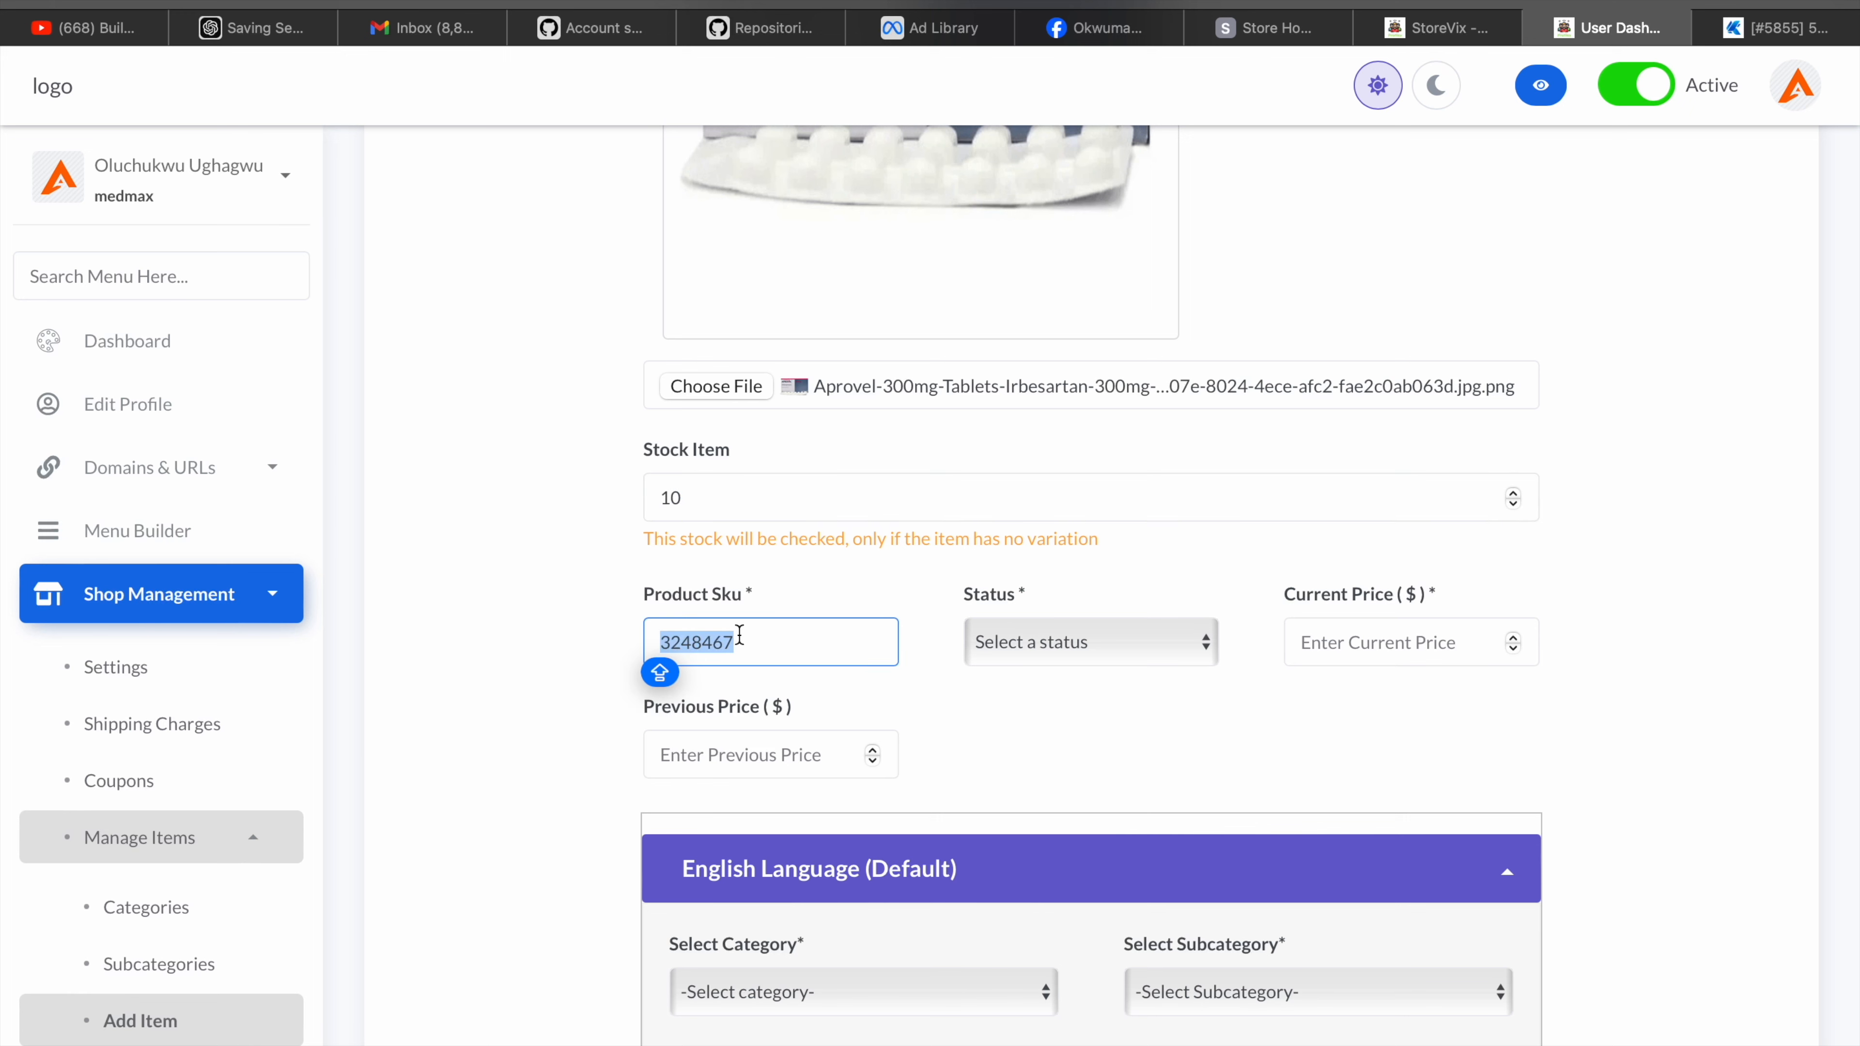
click(746, 643)
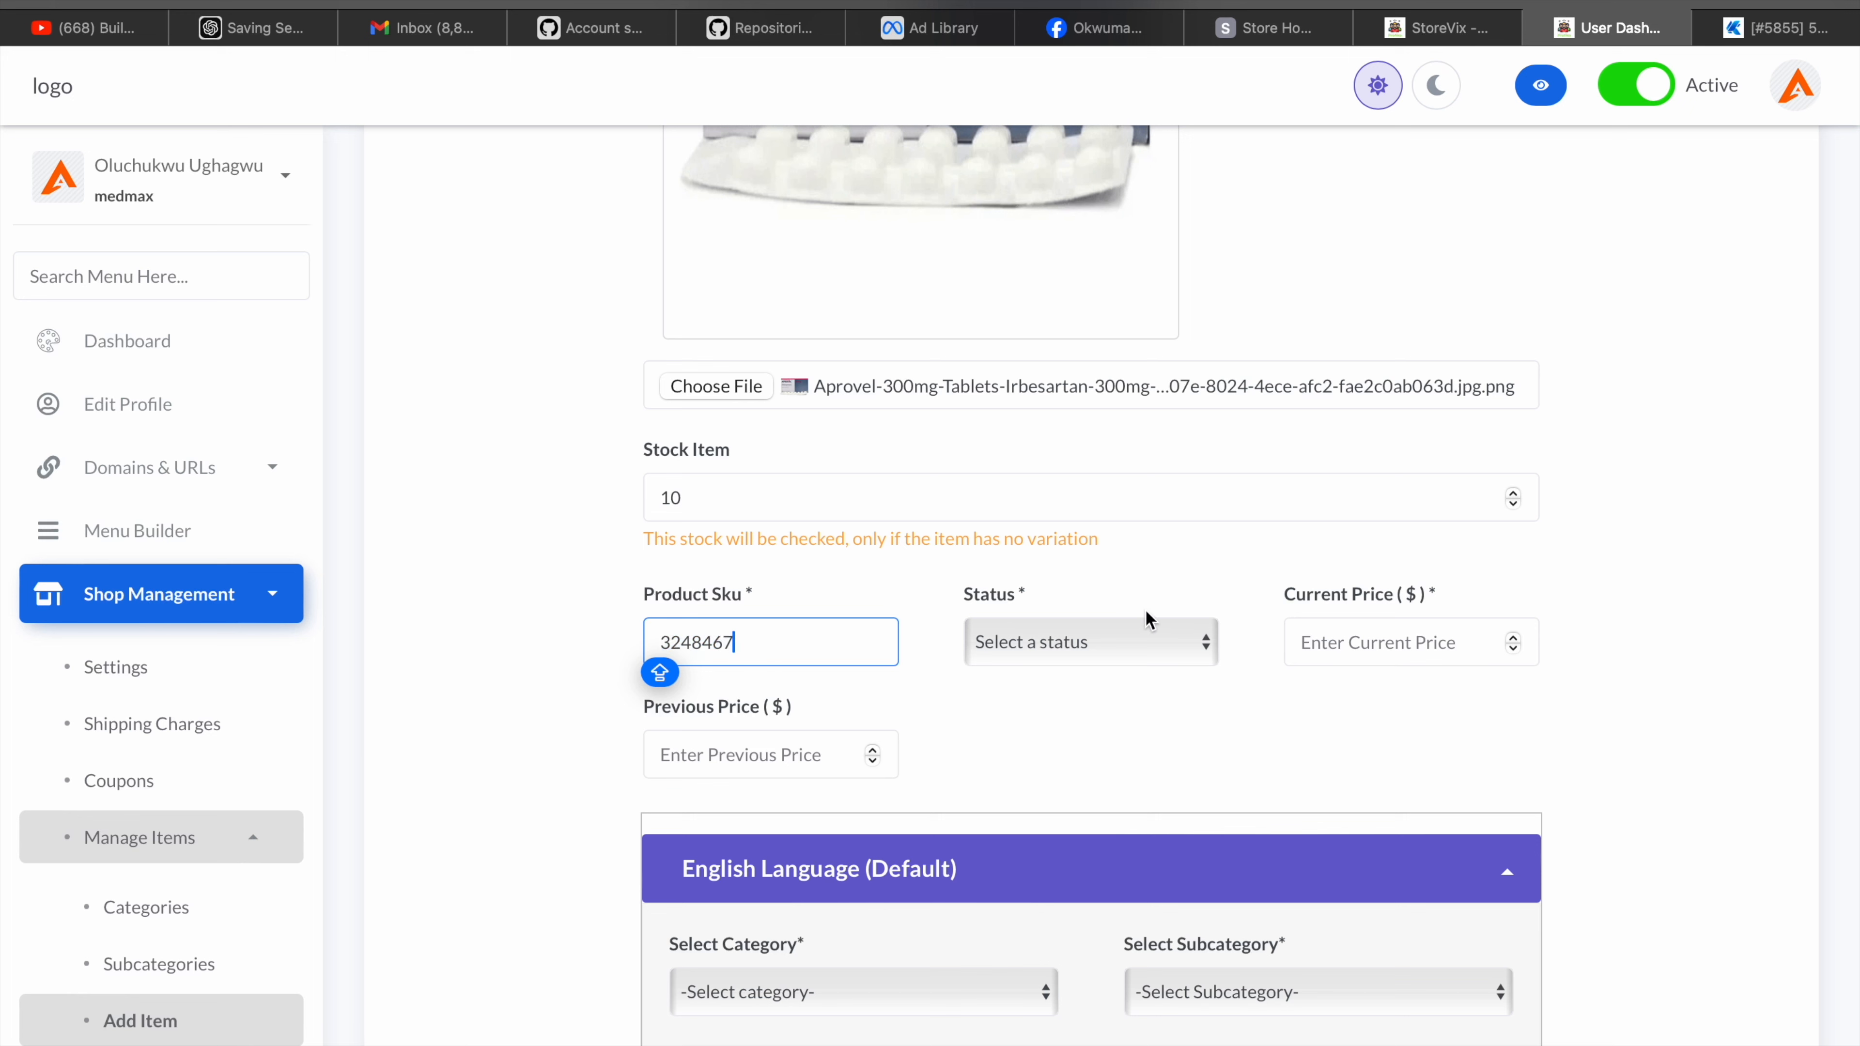
Set the item's status to Show and its current price to 3000
click(1071, 645)
click(1058, 670)
click(1086, 644)
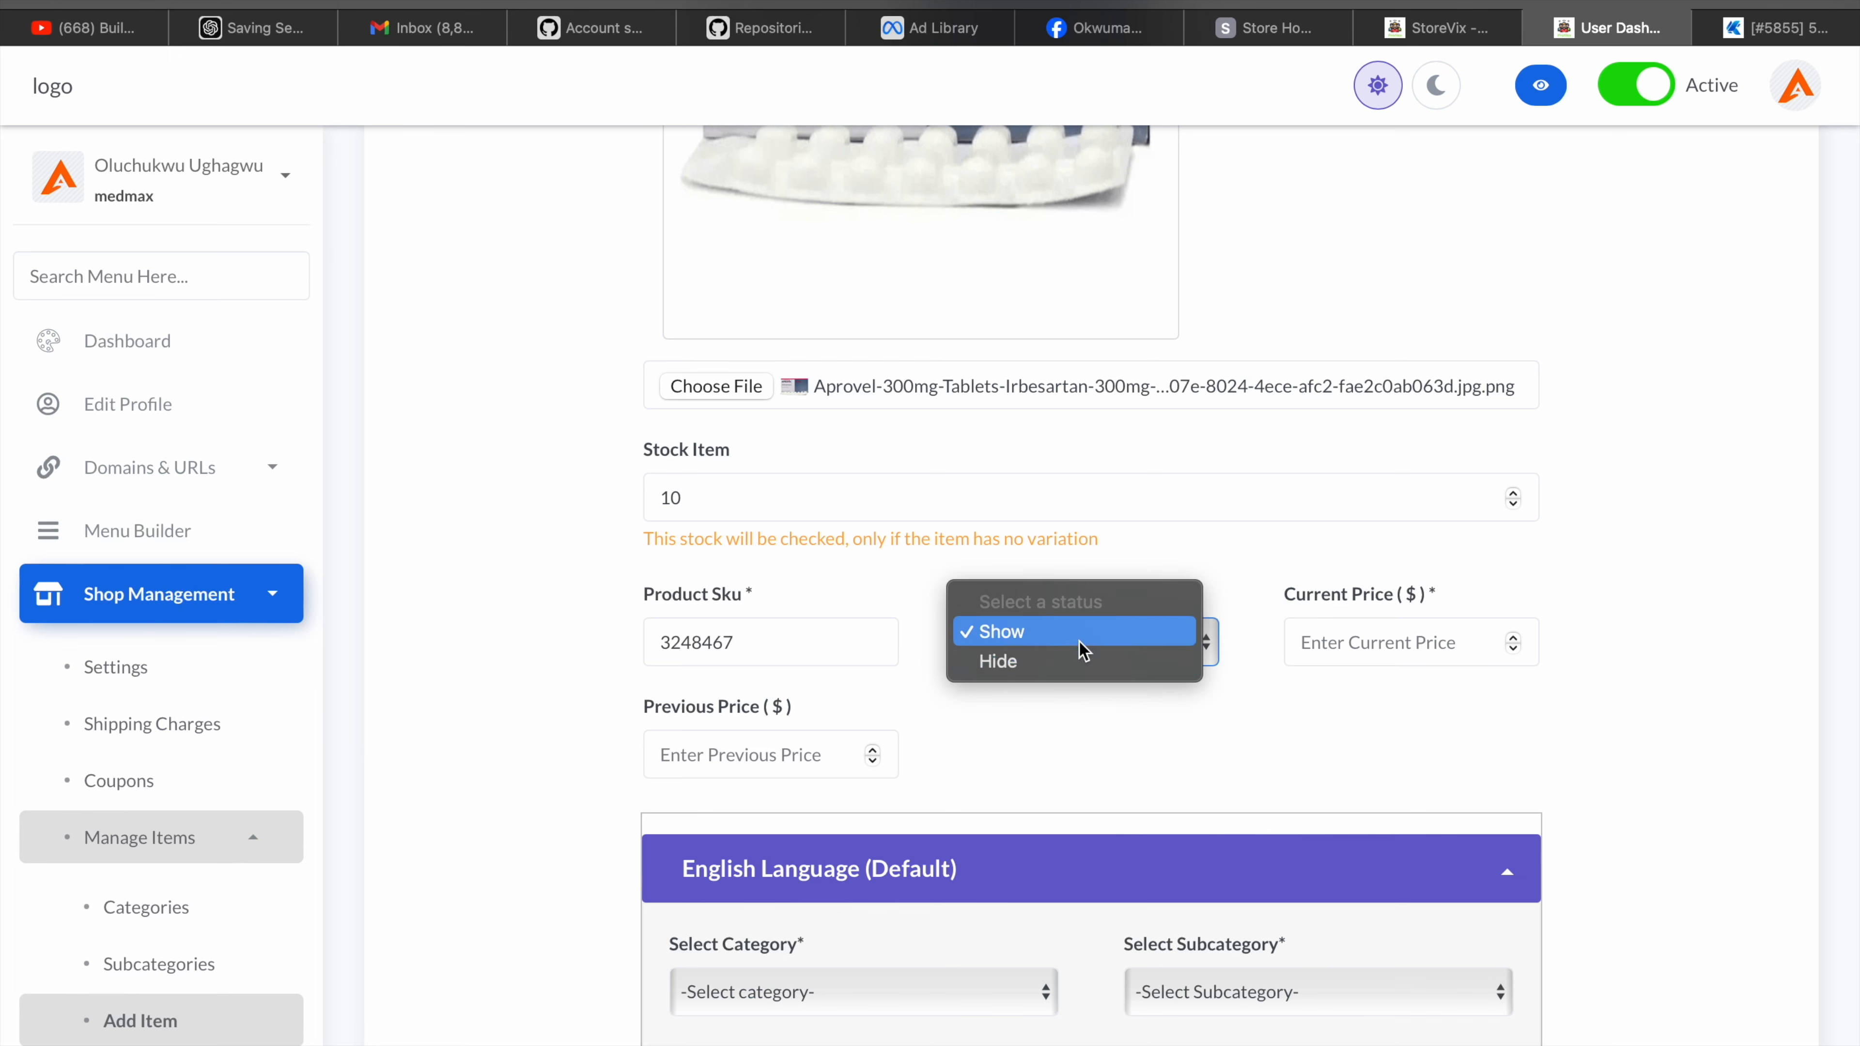
click(1125, 649)
click(1325, 643)
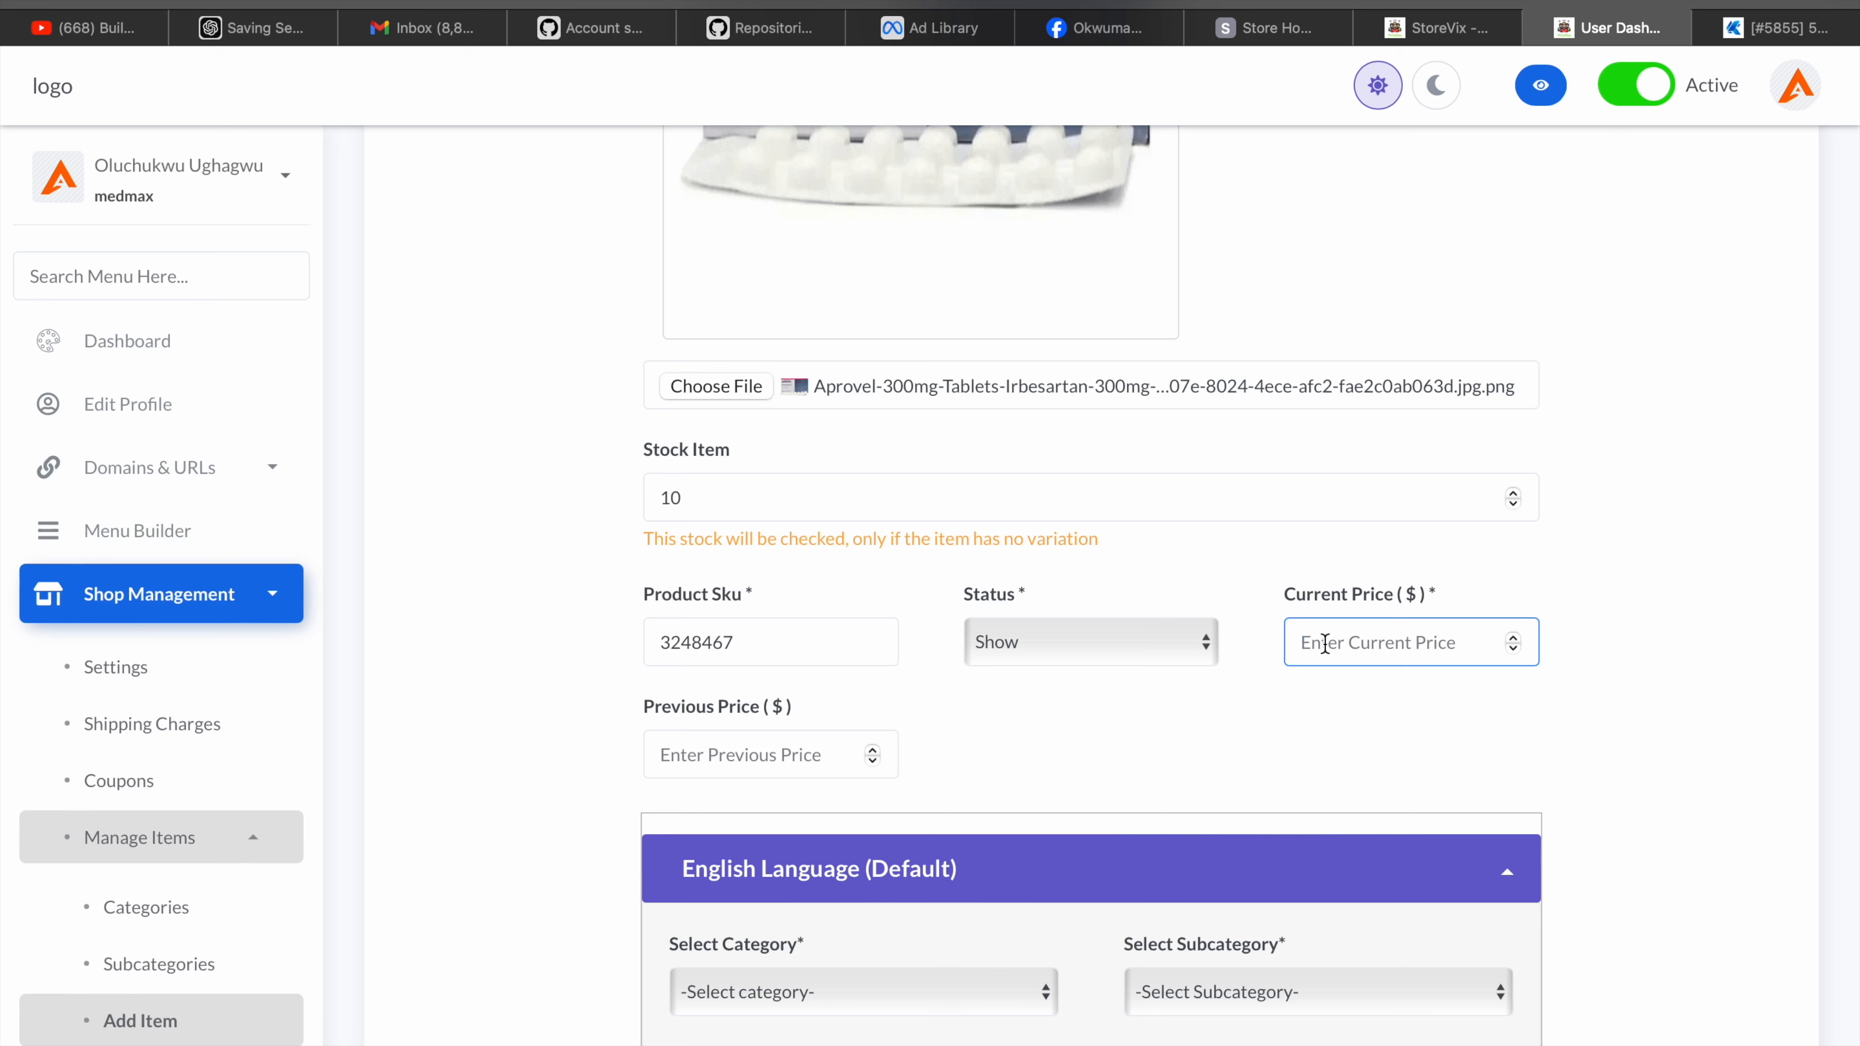
text(3000)
click(806, 757)
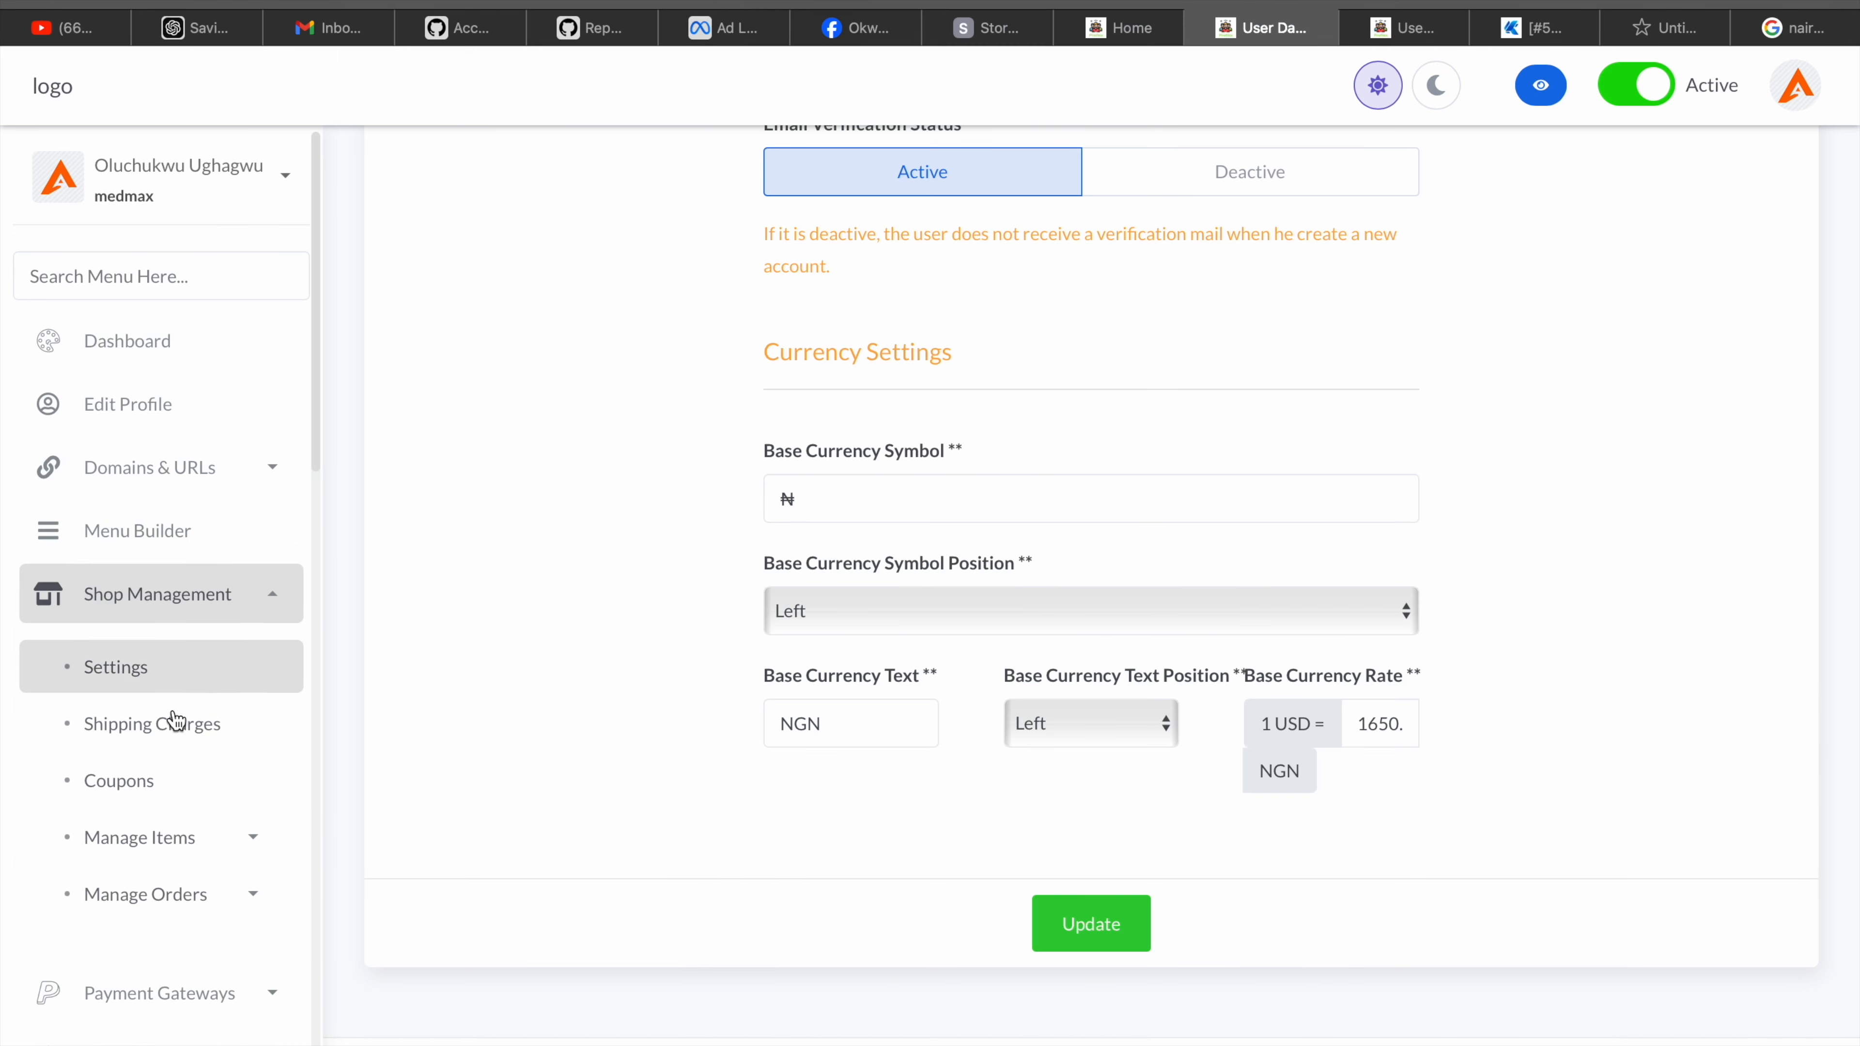
Return to the shop's item management from the settings page and start a new physical product
click(146, 838)
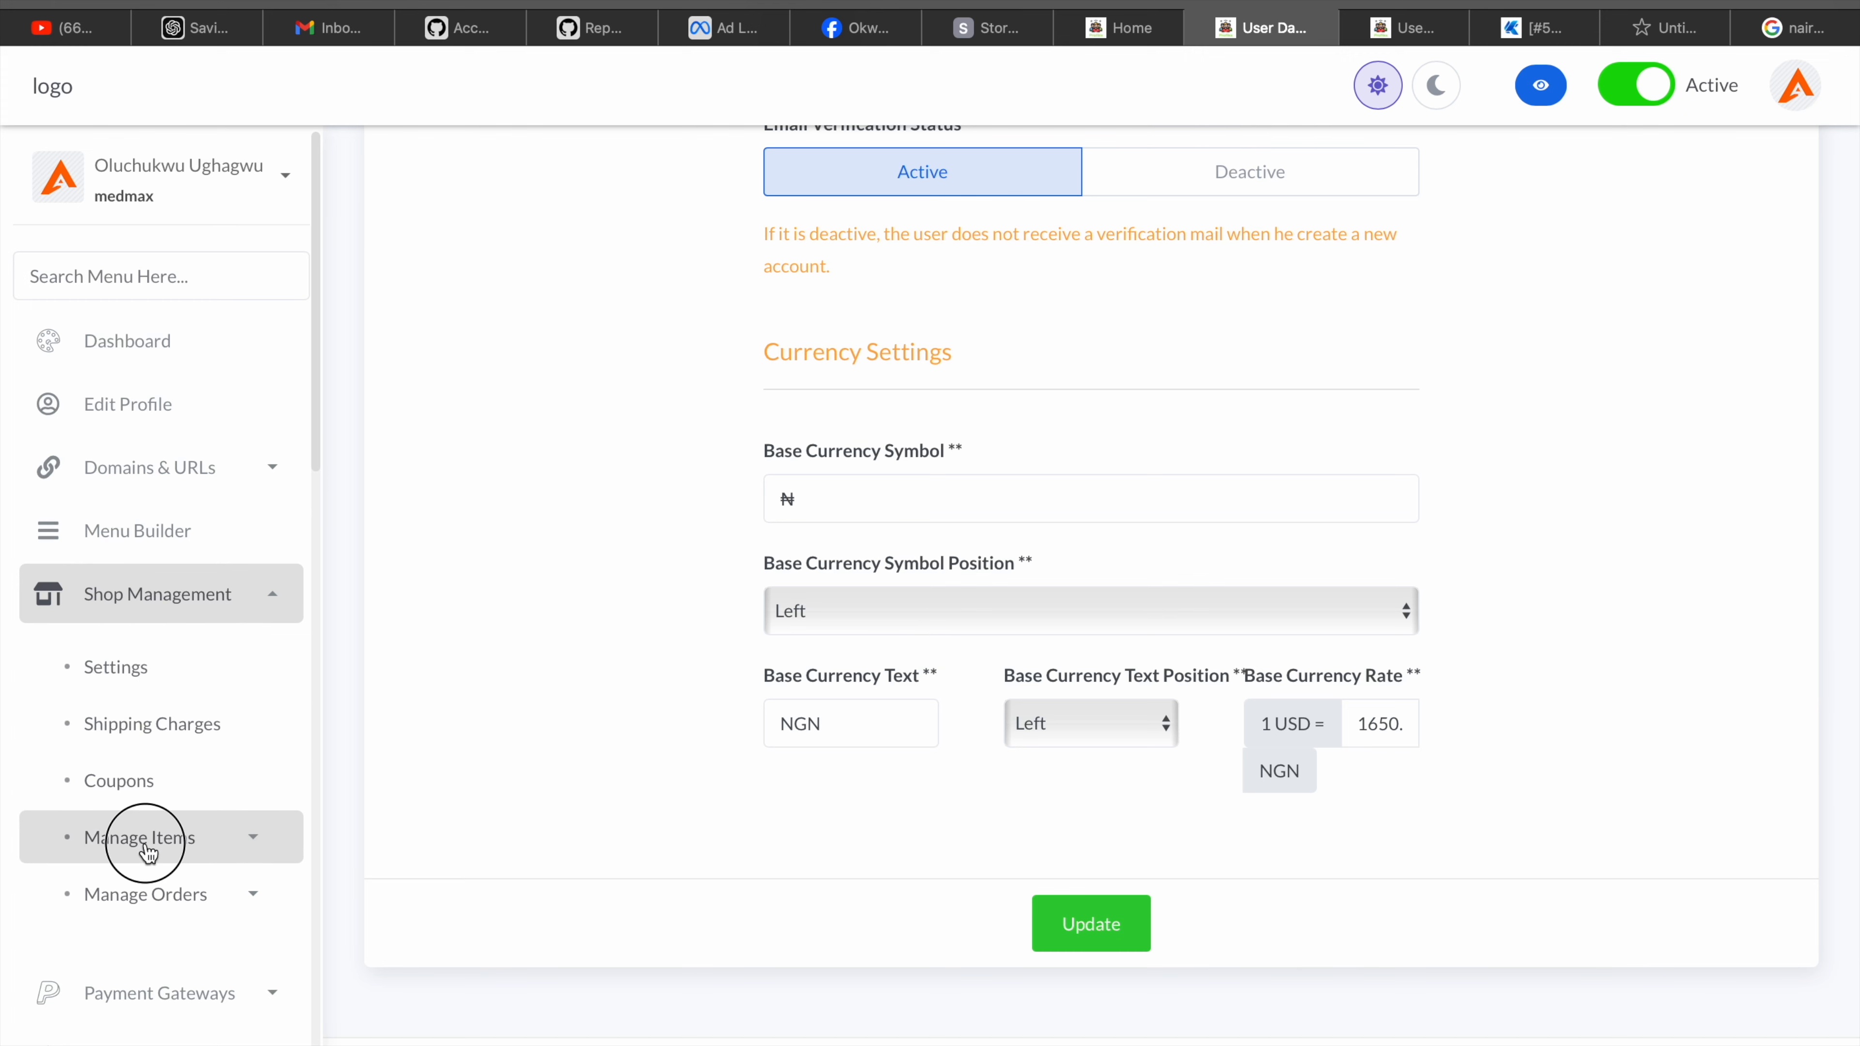
scroll(151, 933, down, 4)
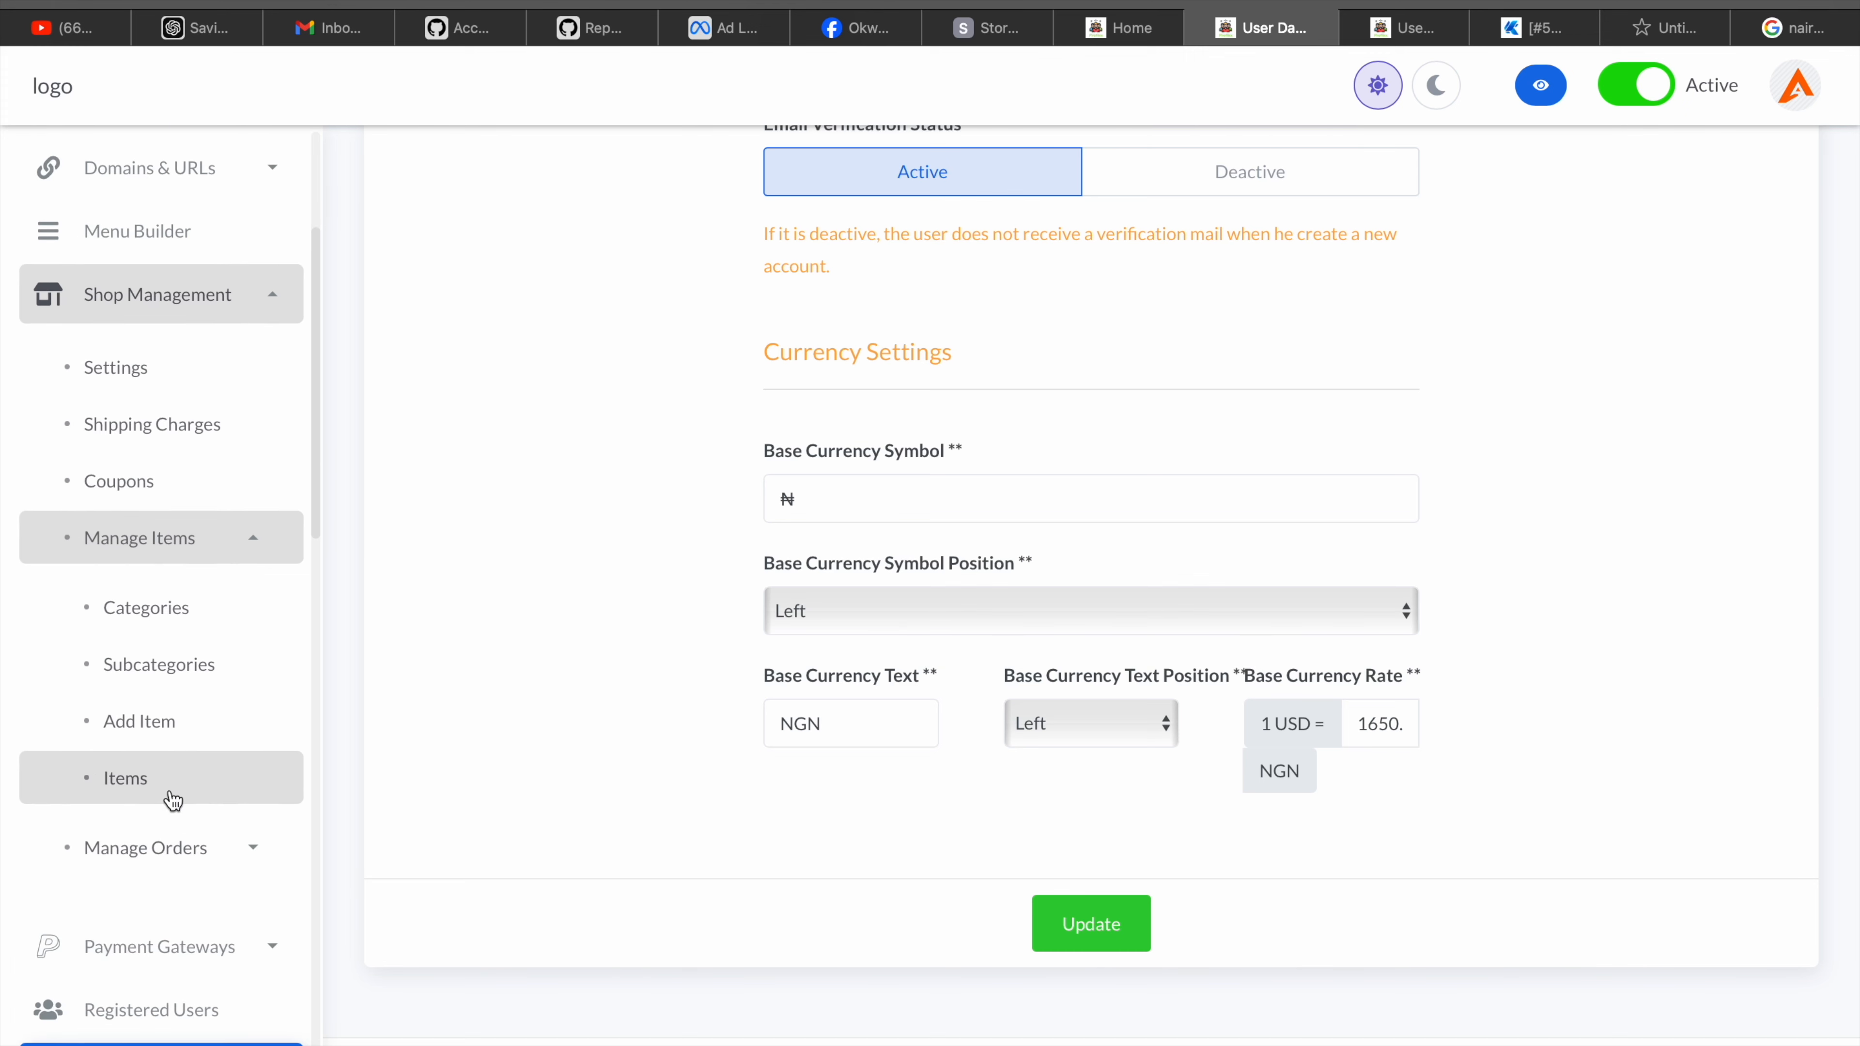
click(173, 800)
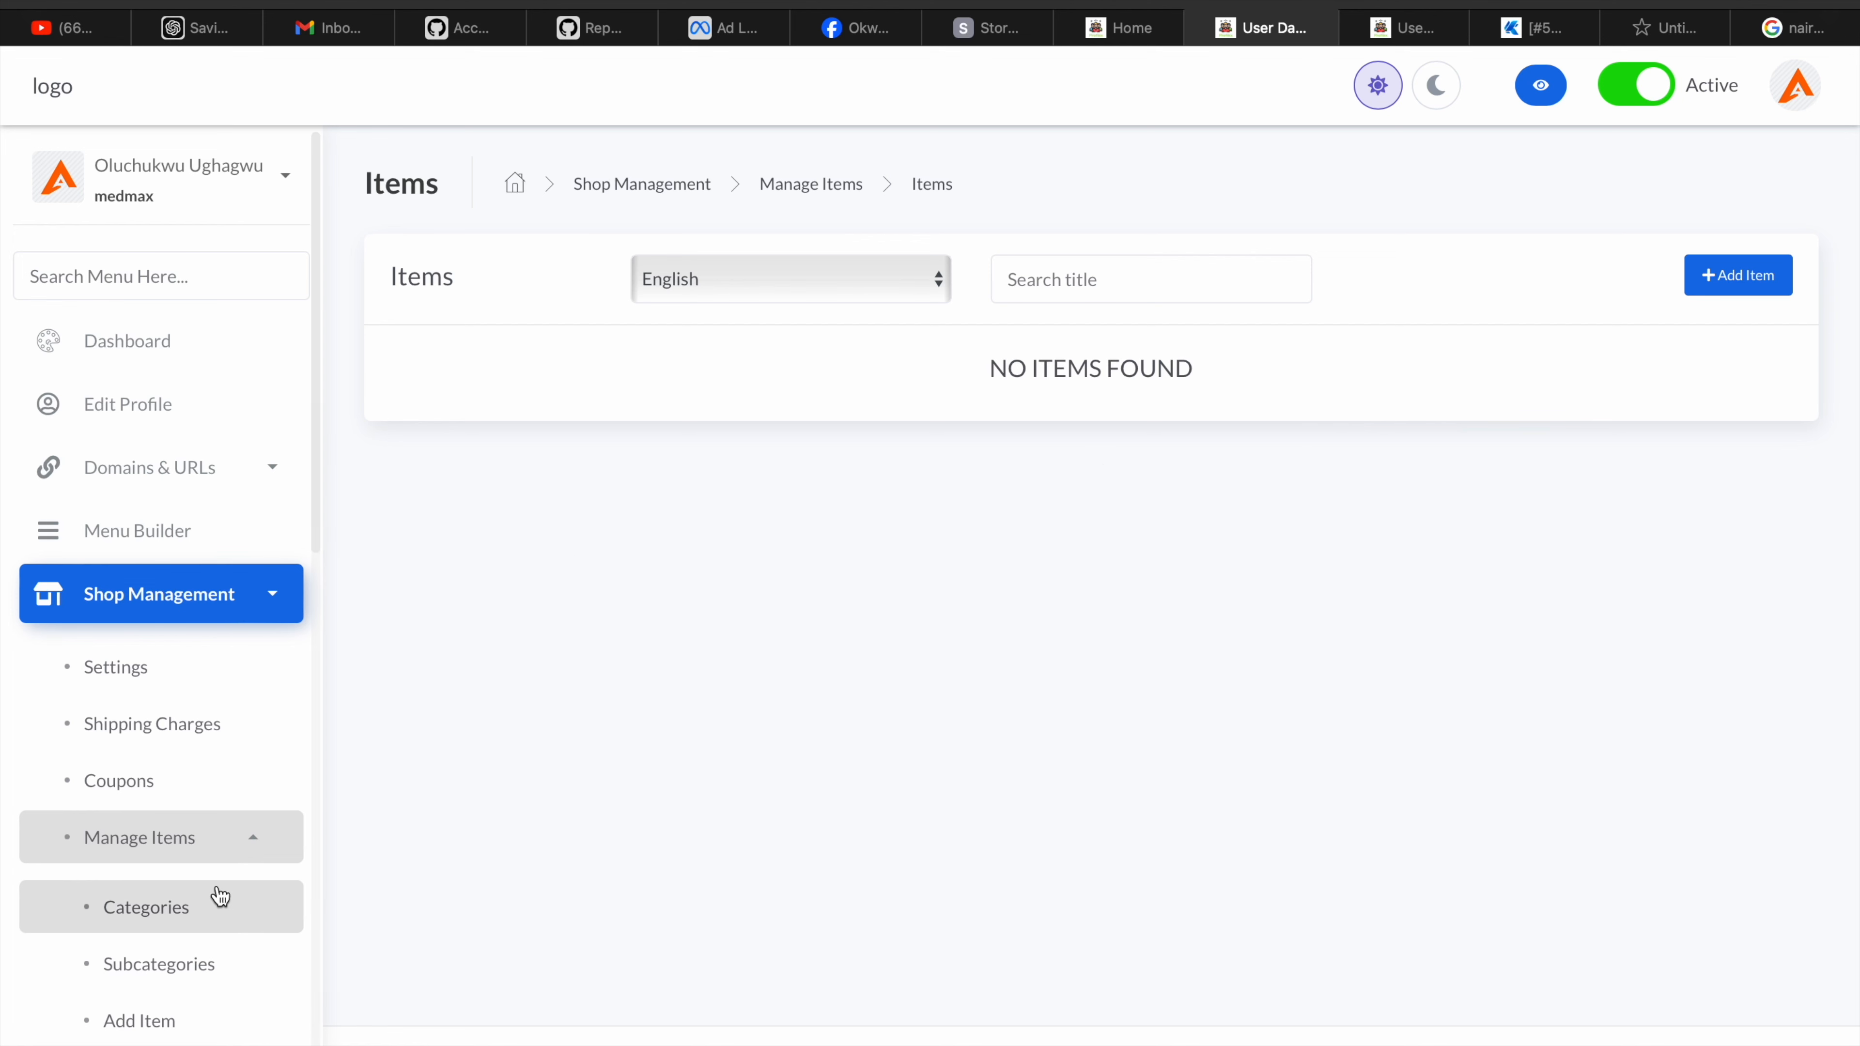
scroll(144, 872, down, 3)
click(154, 809)
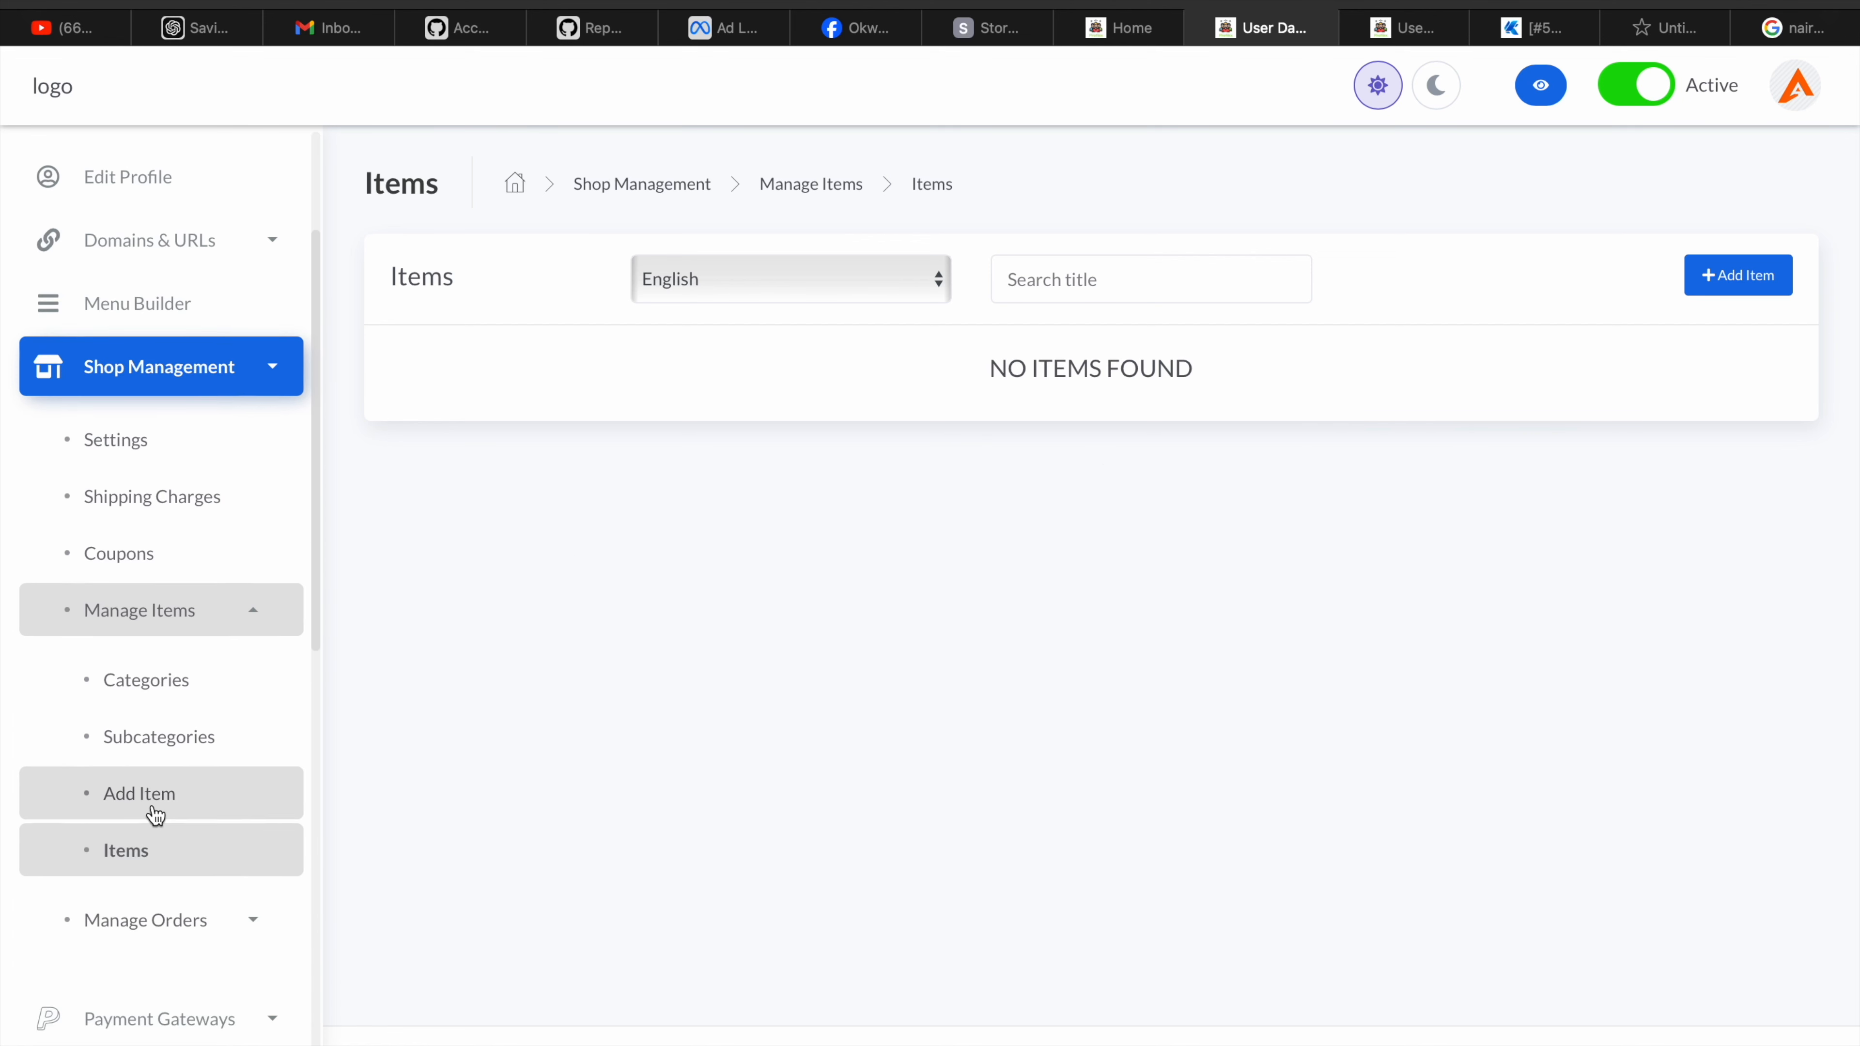
click(1463, 432)
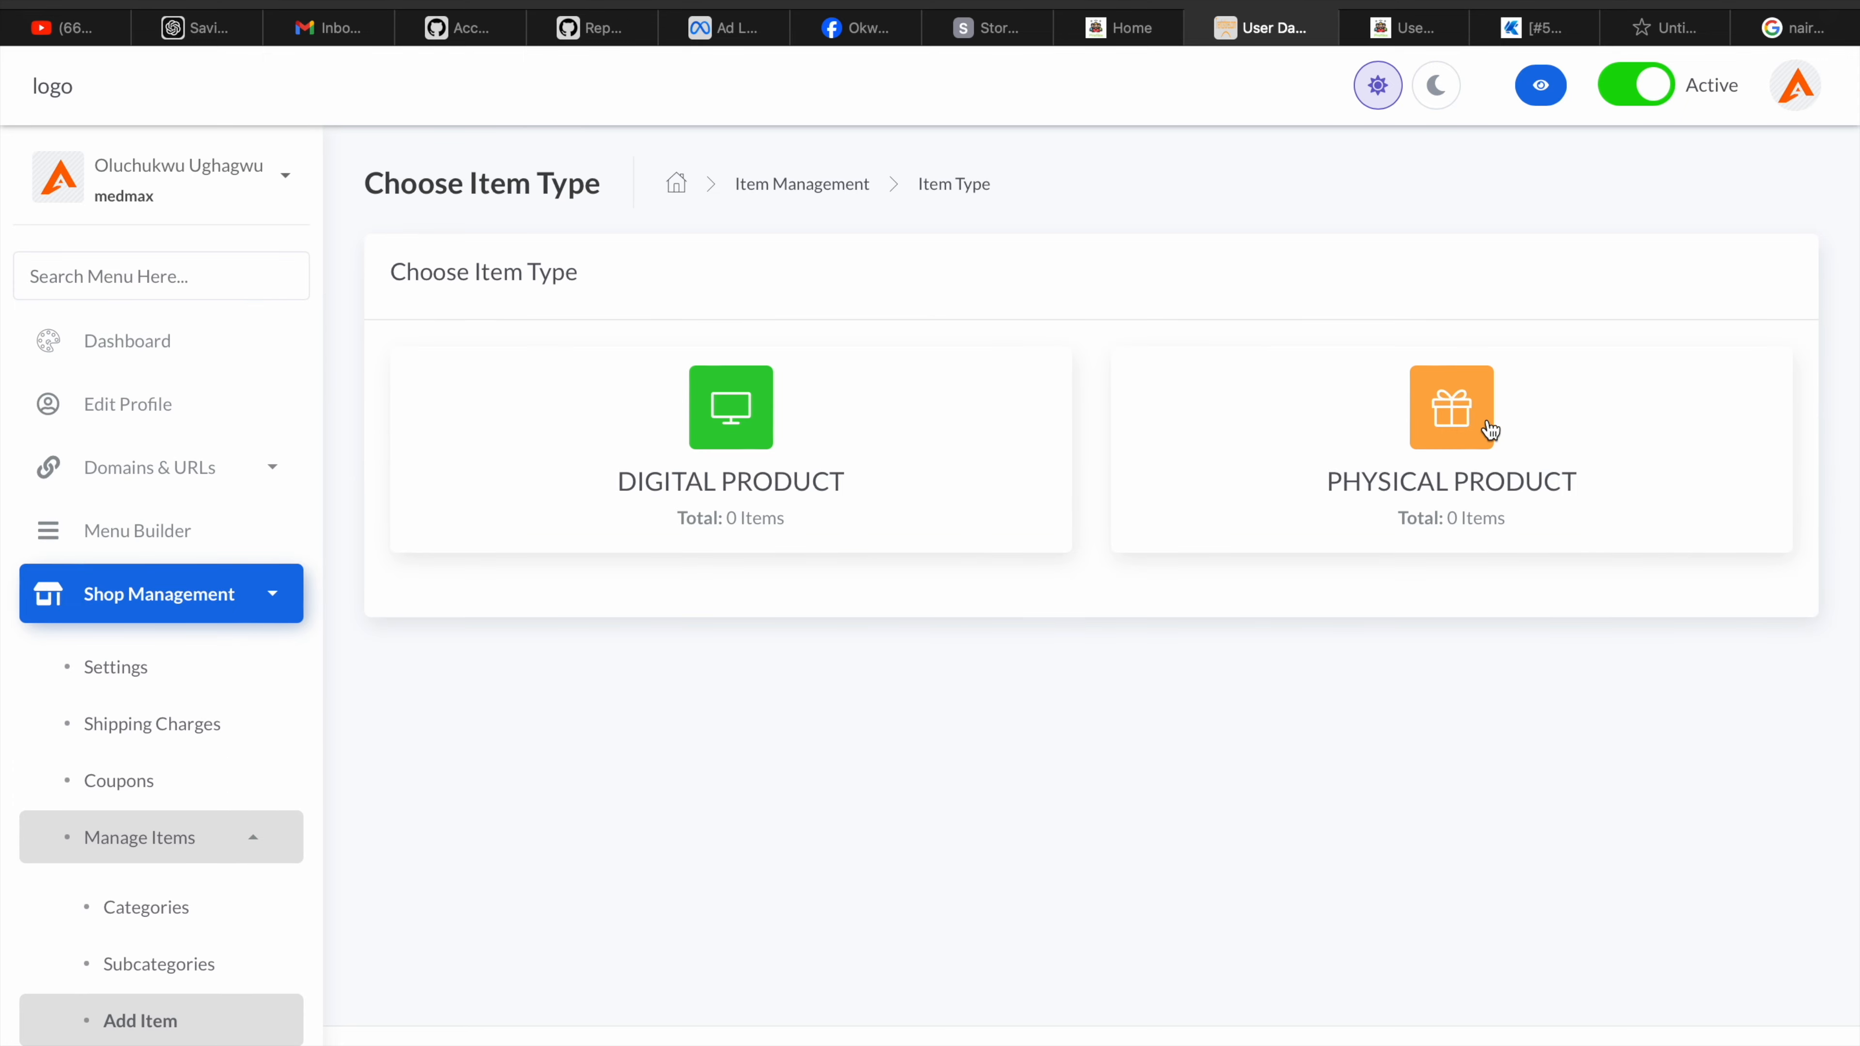
Pick the new item's images from Downloads, using the Aprovel-300mg-Tablets .jpg.png file as the thumbnail
click(1060, 537)
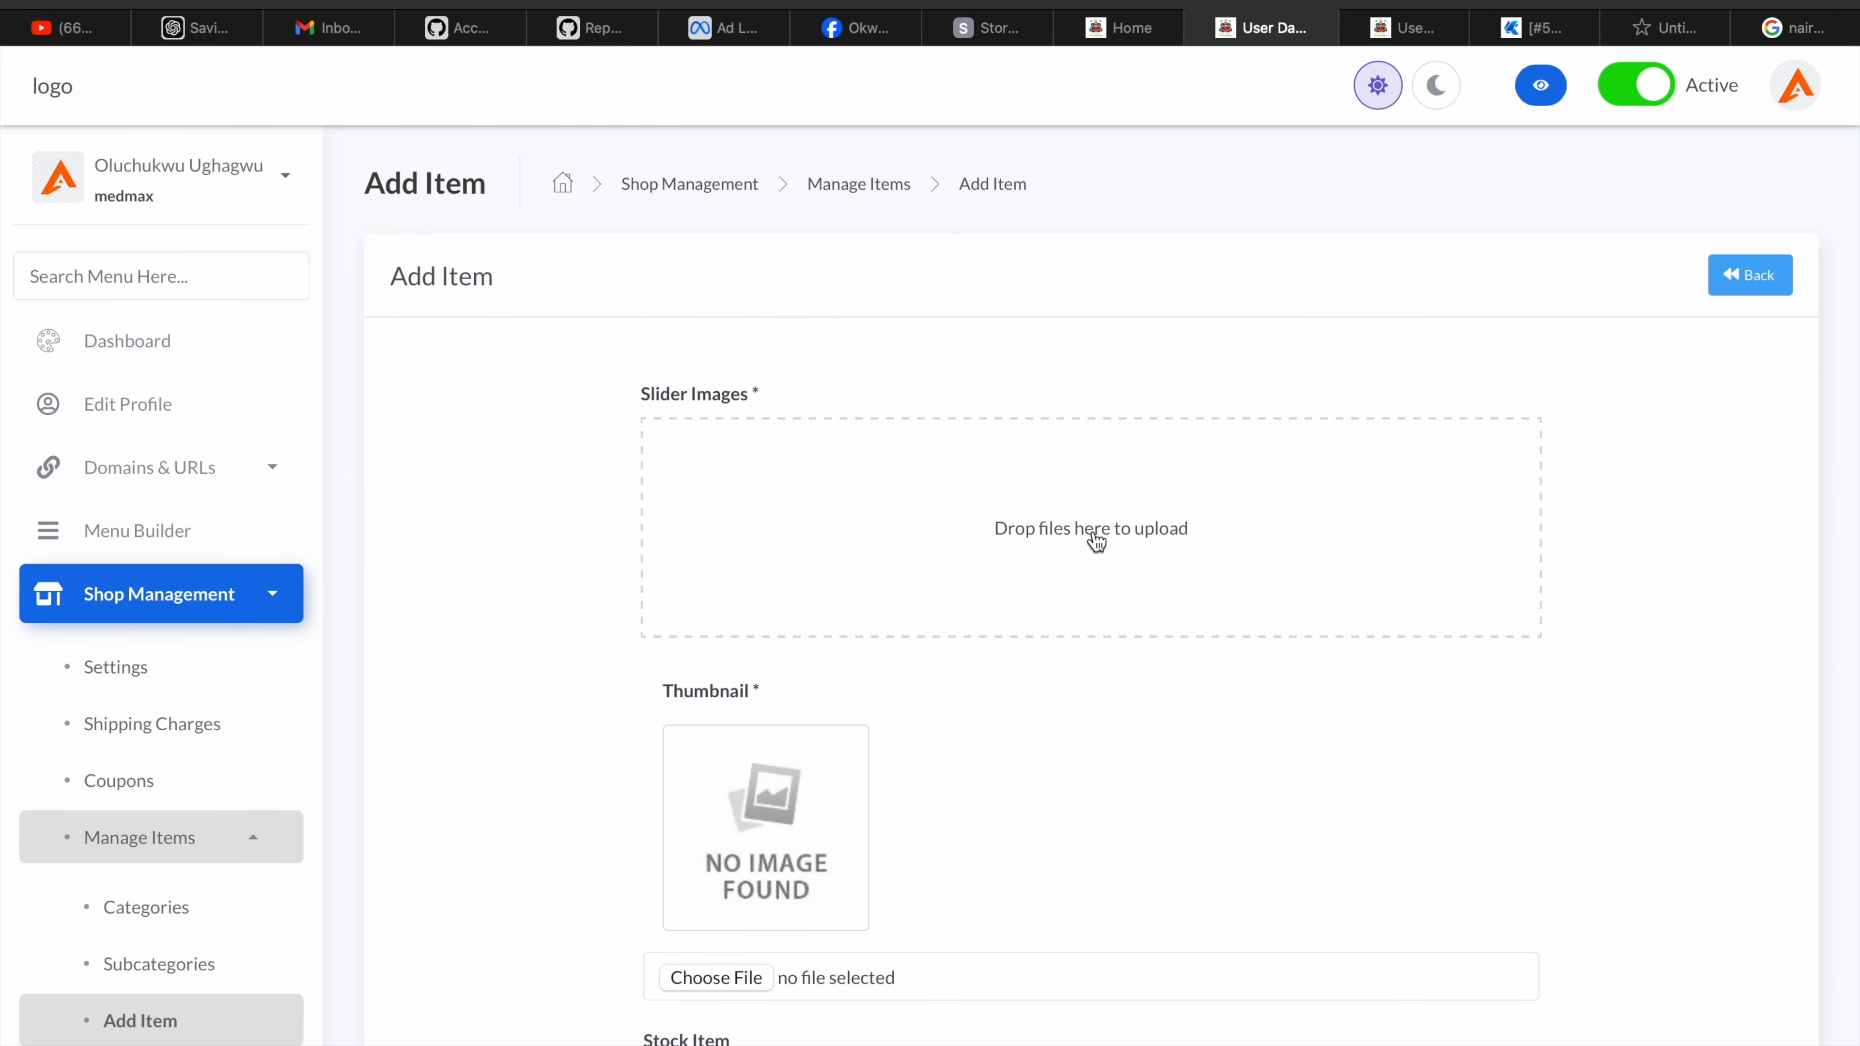
scroll(673, 618, down, 5)
scroll(702, 650, down, 4)
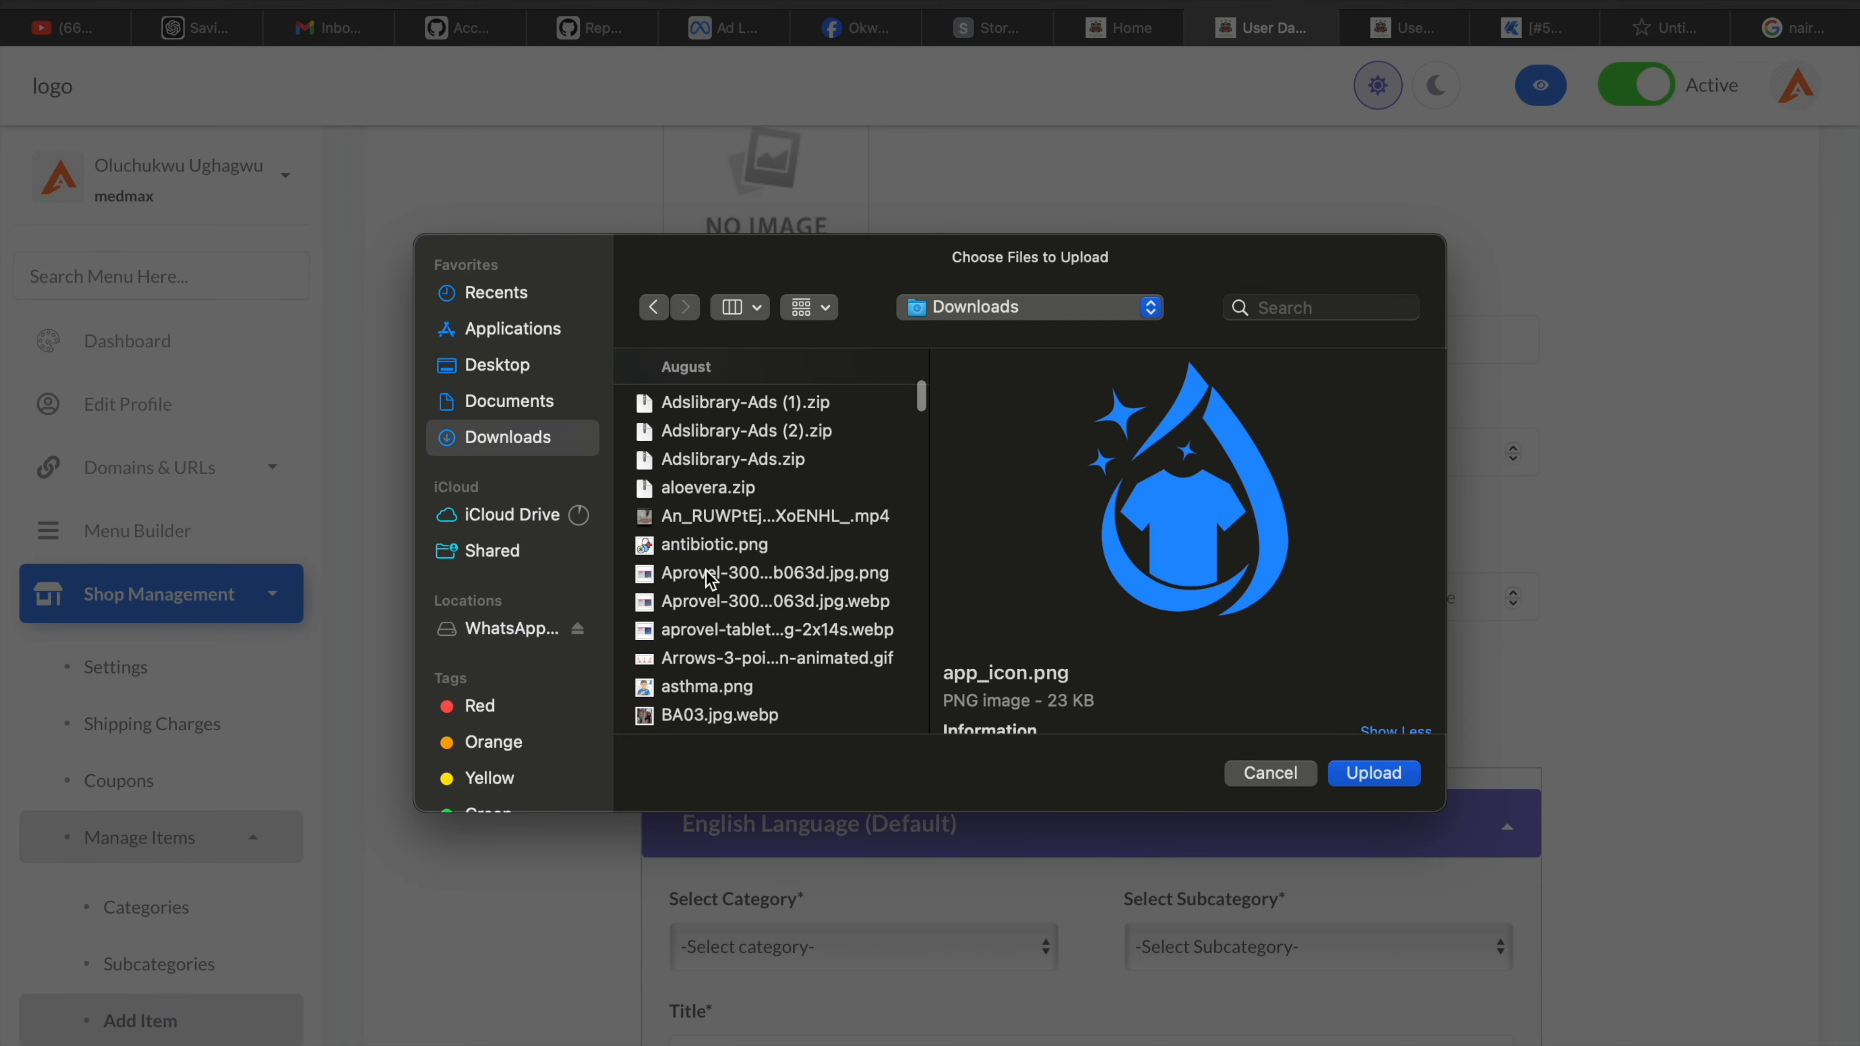
double_click(729, 568)
Set the new physical product's stock to 10 and its status to Show
scroll(859, 430, down, 10)
scroll(879, 337, up, 2)
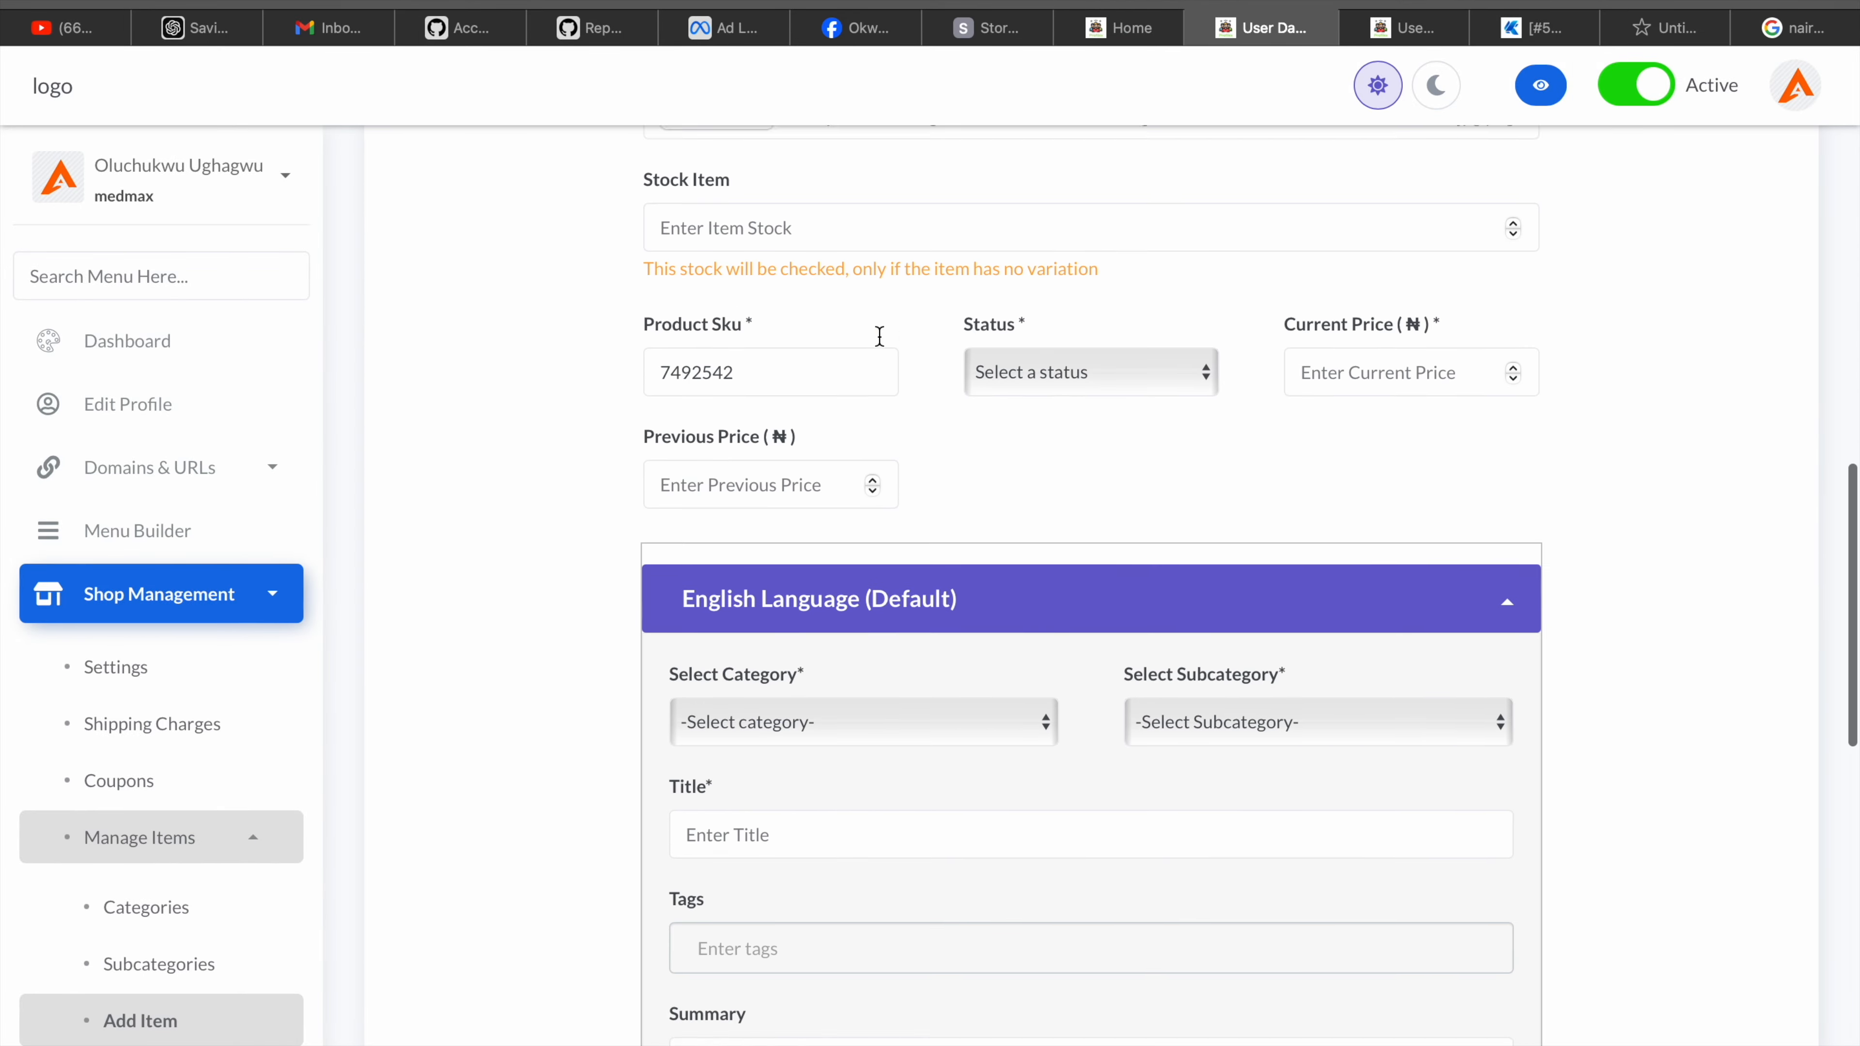
click(773, 309)
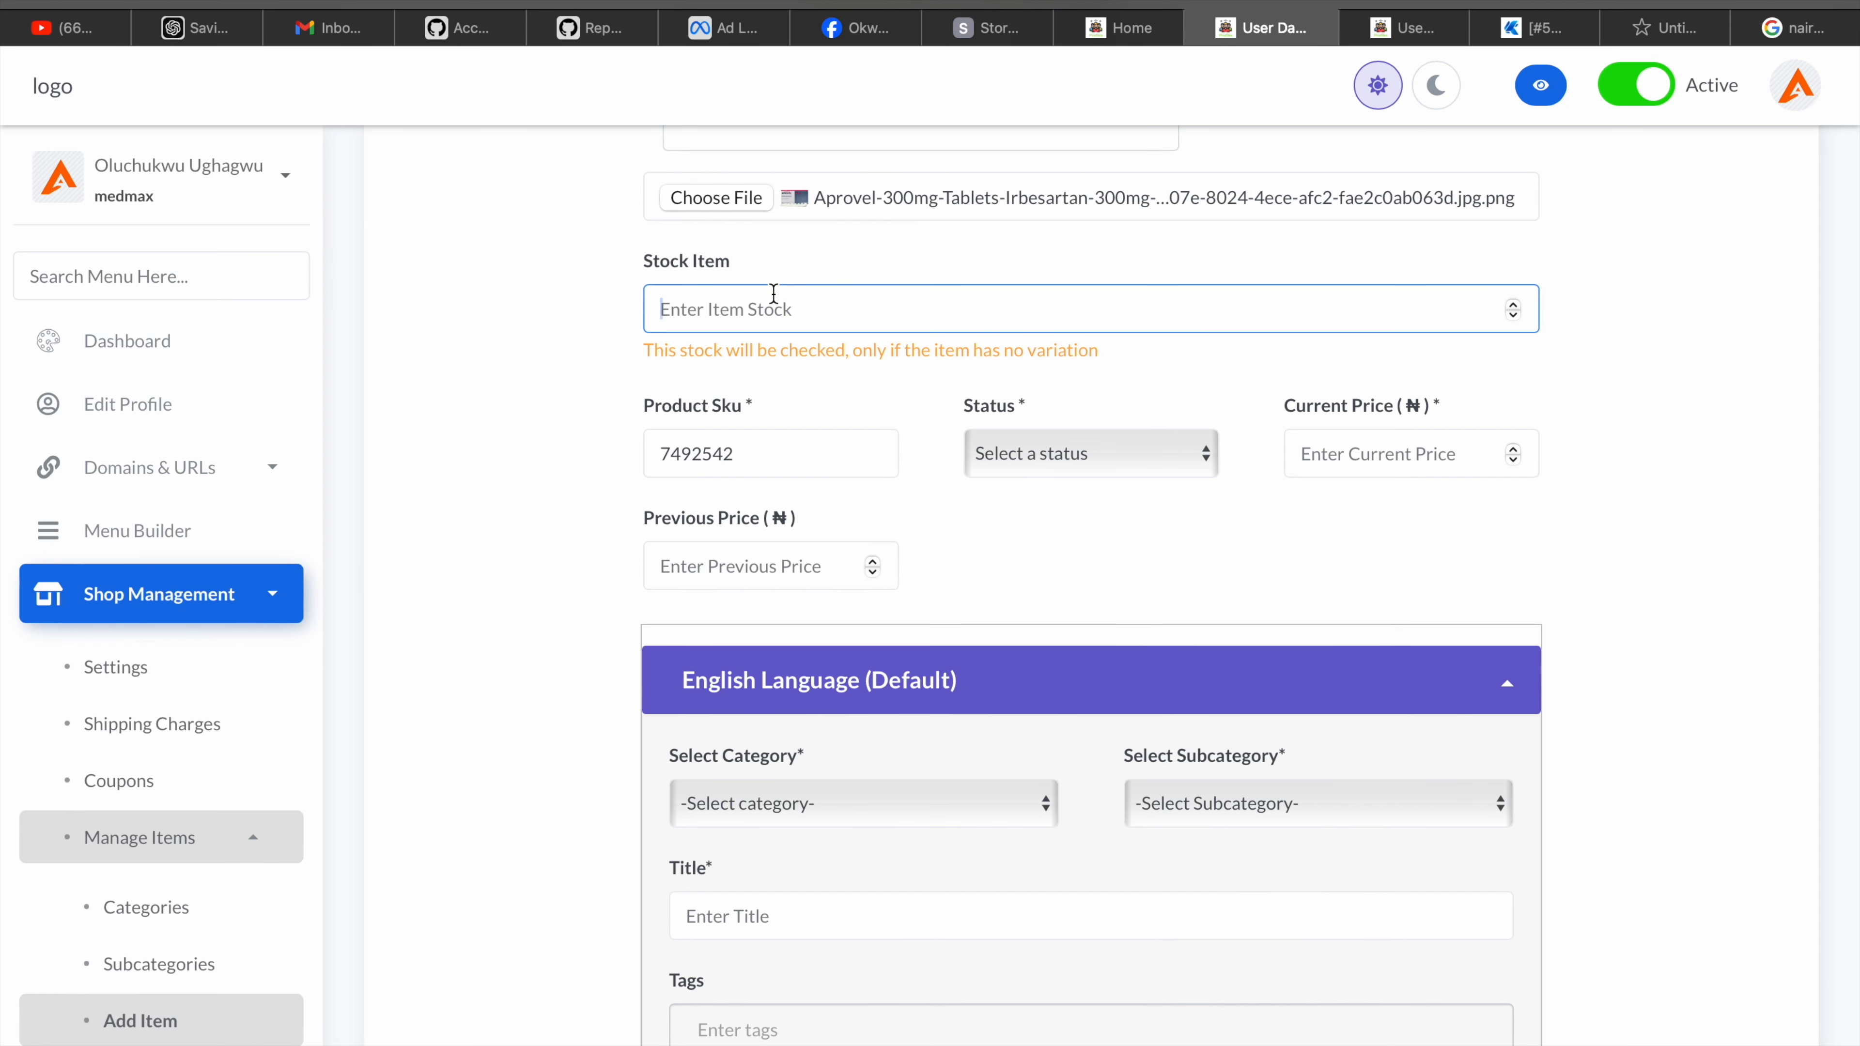
text(10)
click(745, 458)
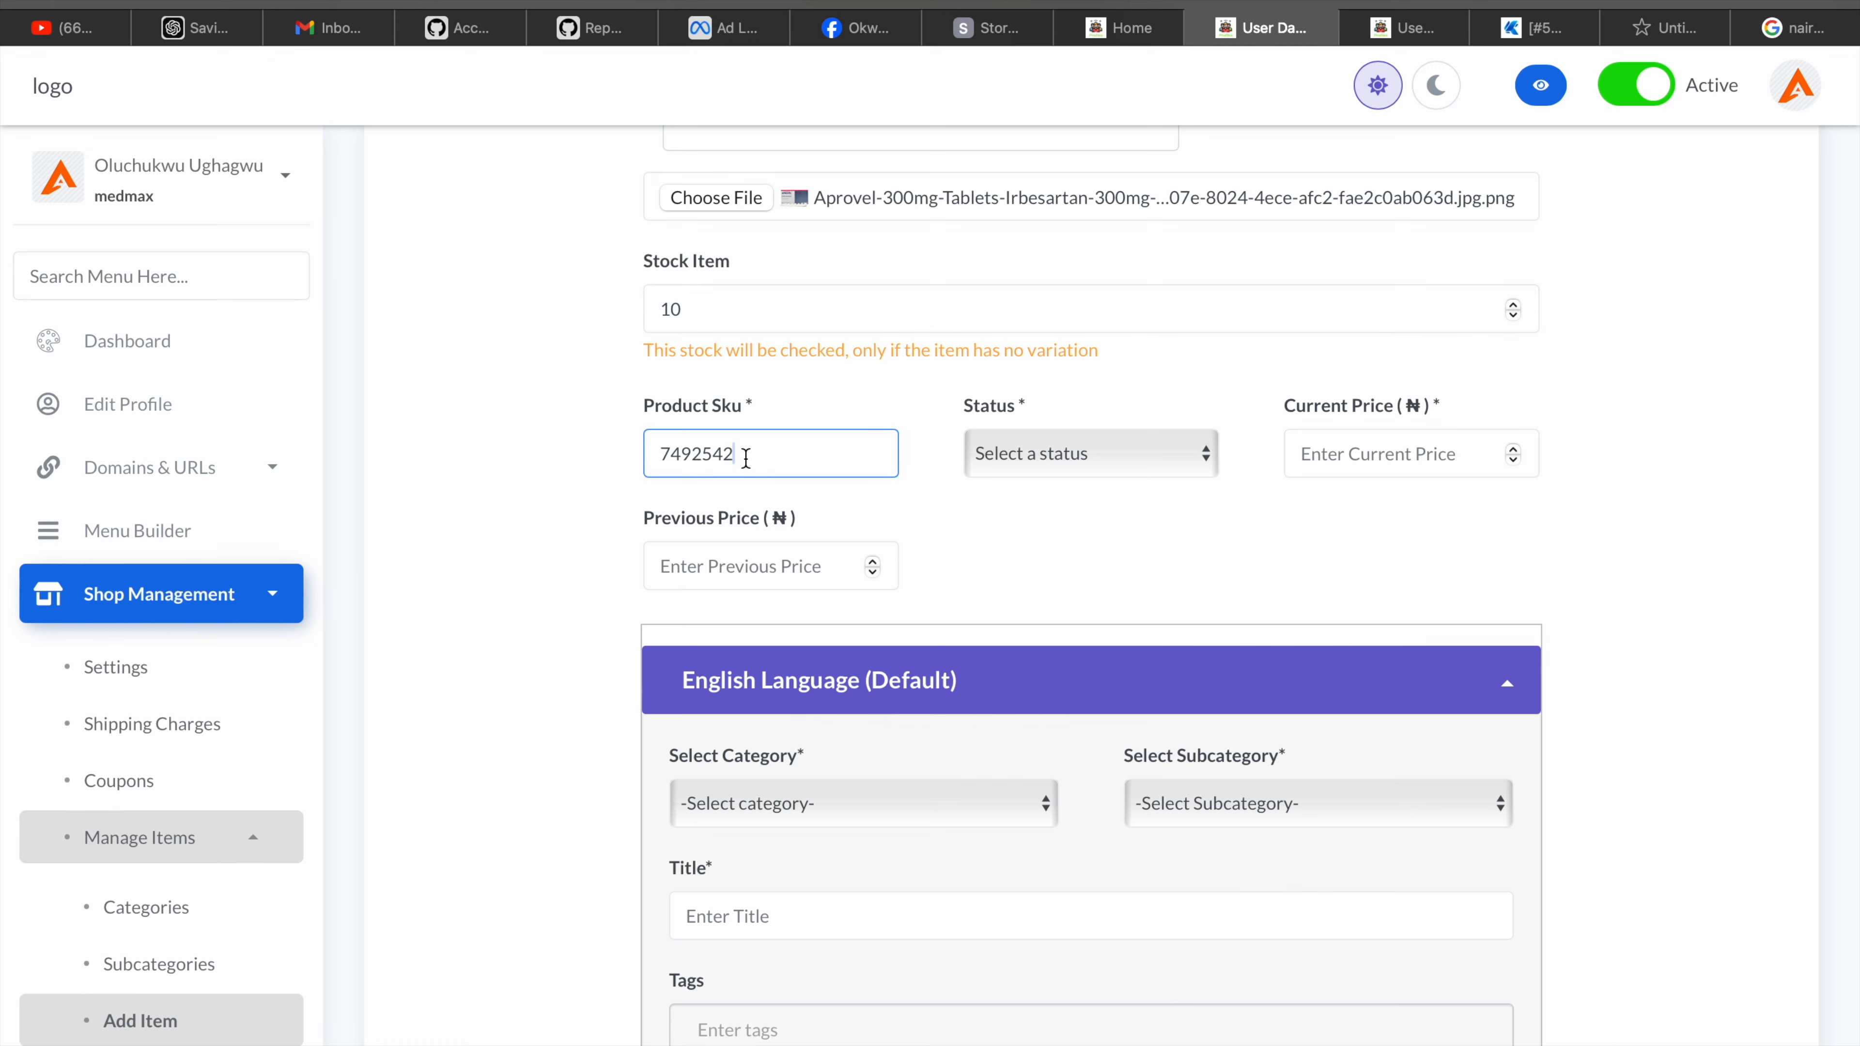
click(1042, 460)
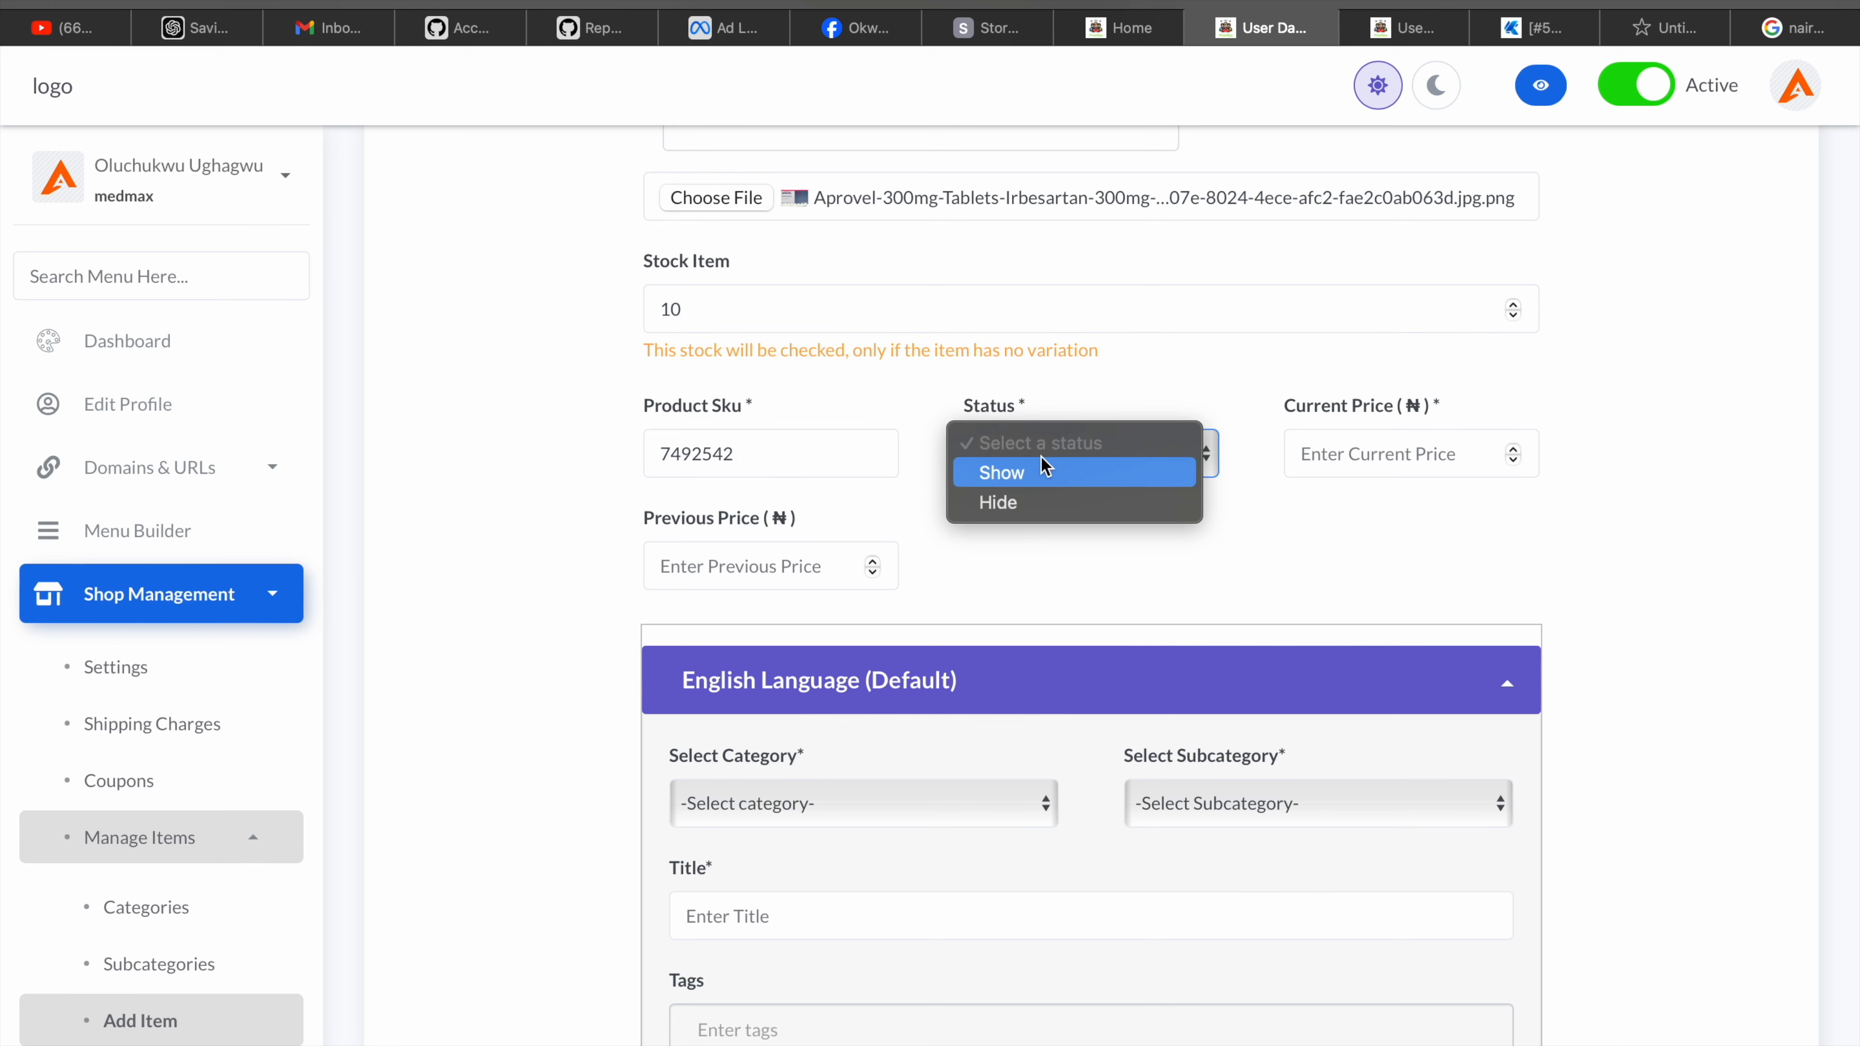
click(1010, 472)
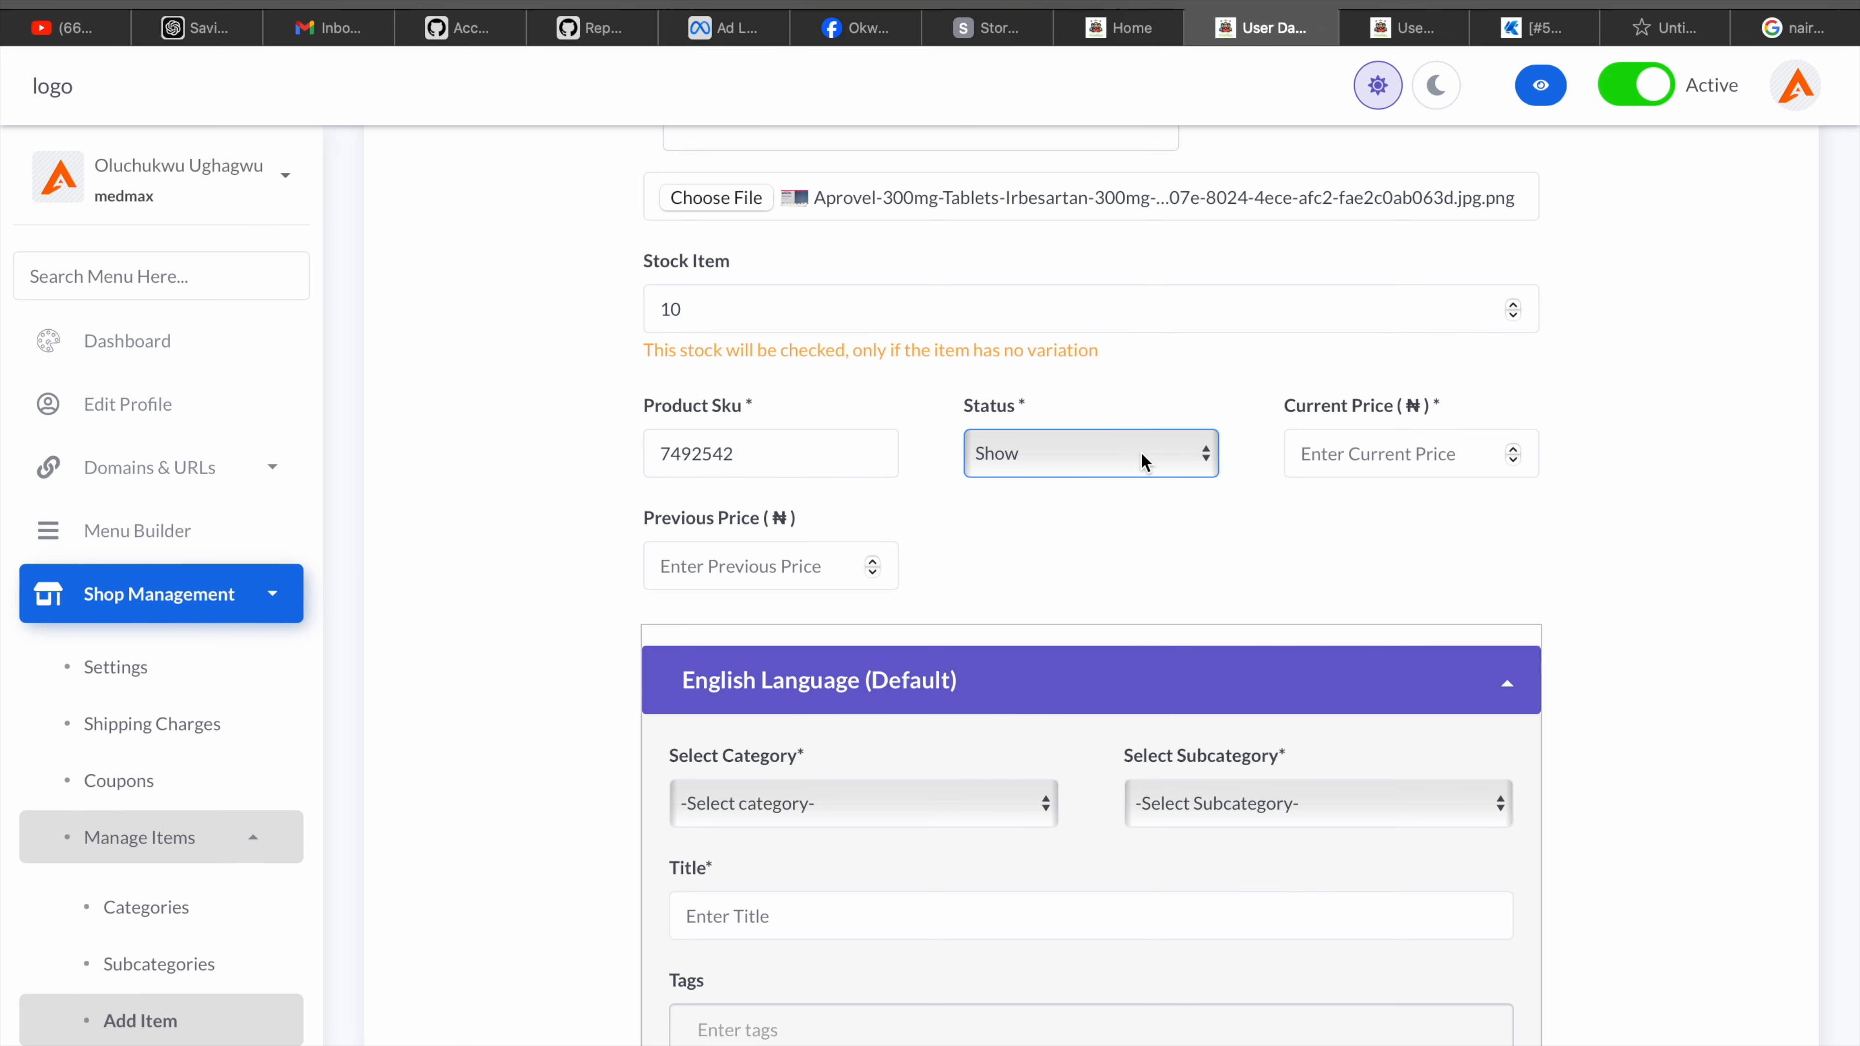
Set the new physical product's current price to 3000, leaving its previous price blank
click(1366, 451)
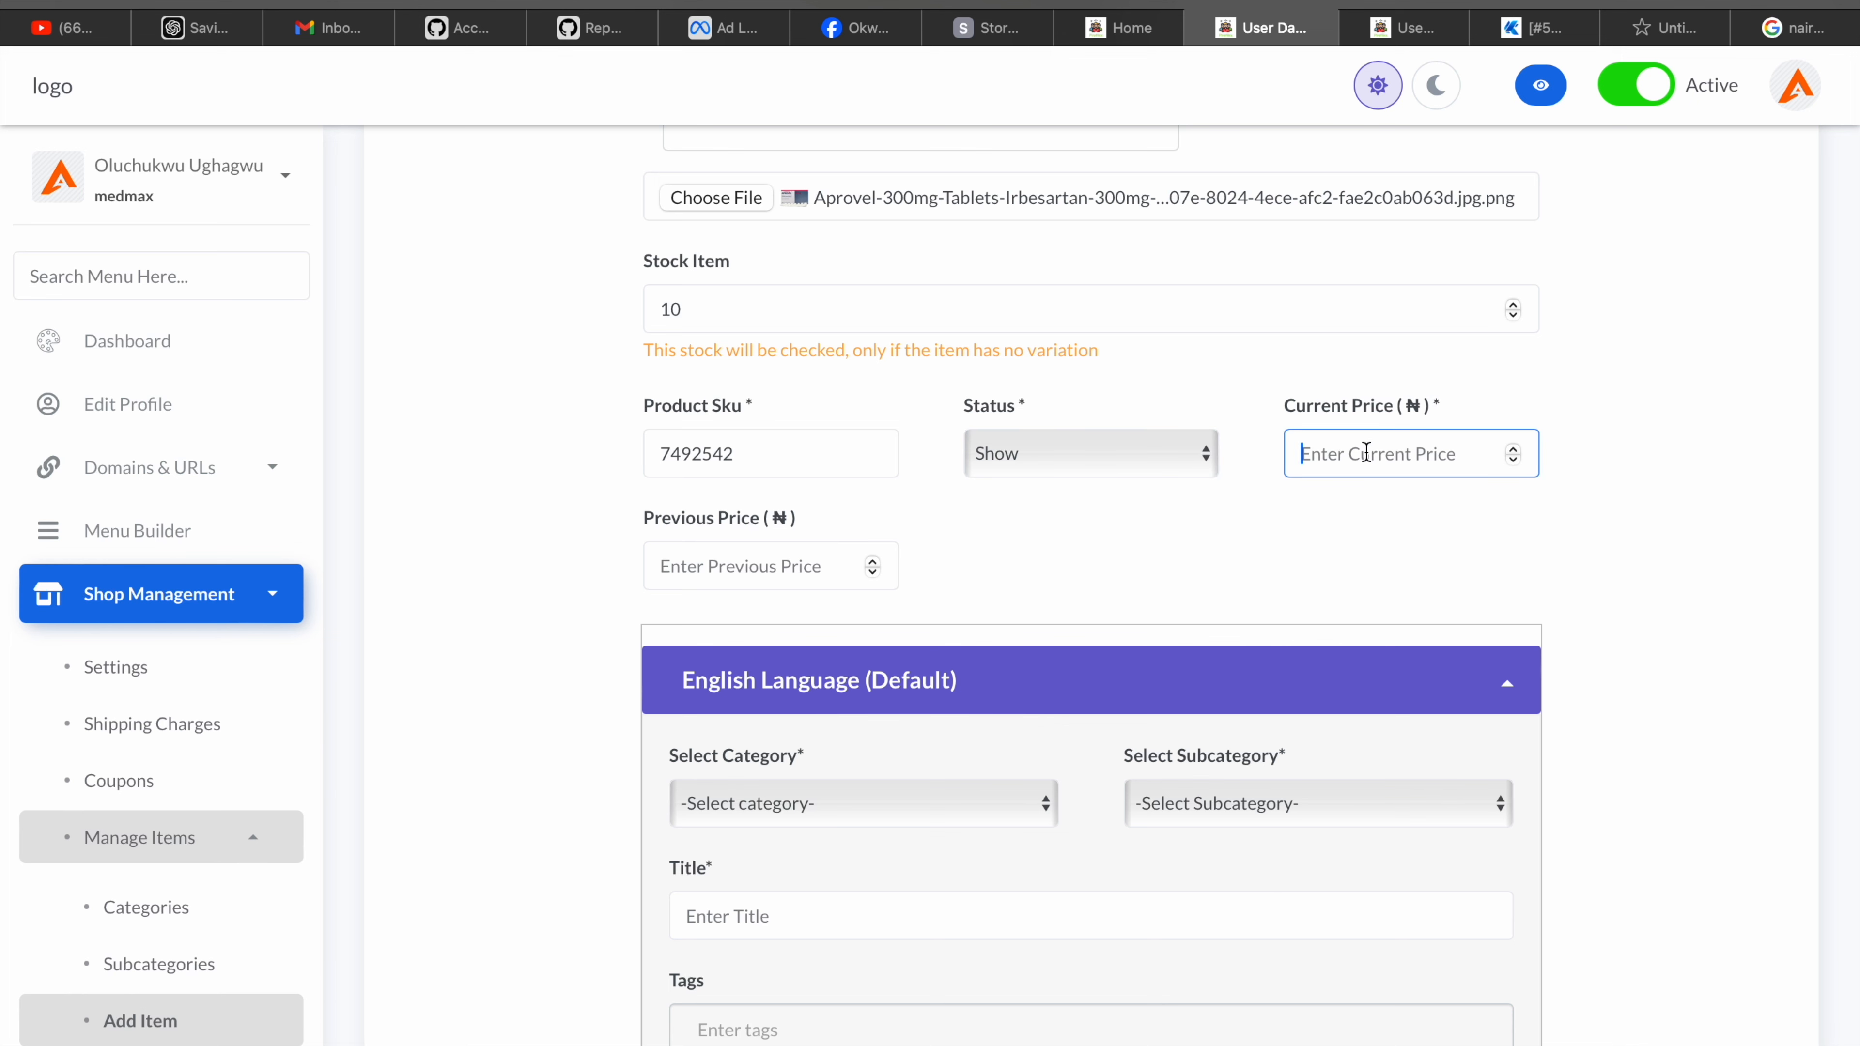
text(3000)
click(831, 567)
scroll(1025, 521, down, 3)
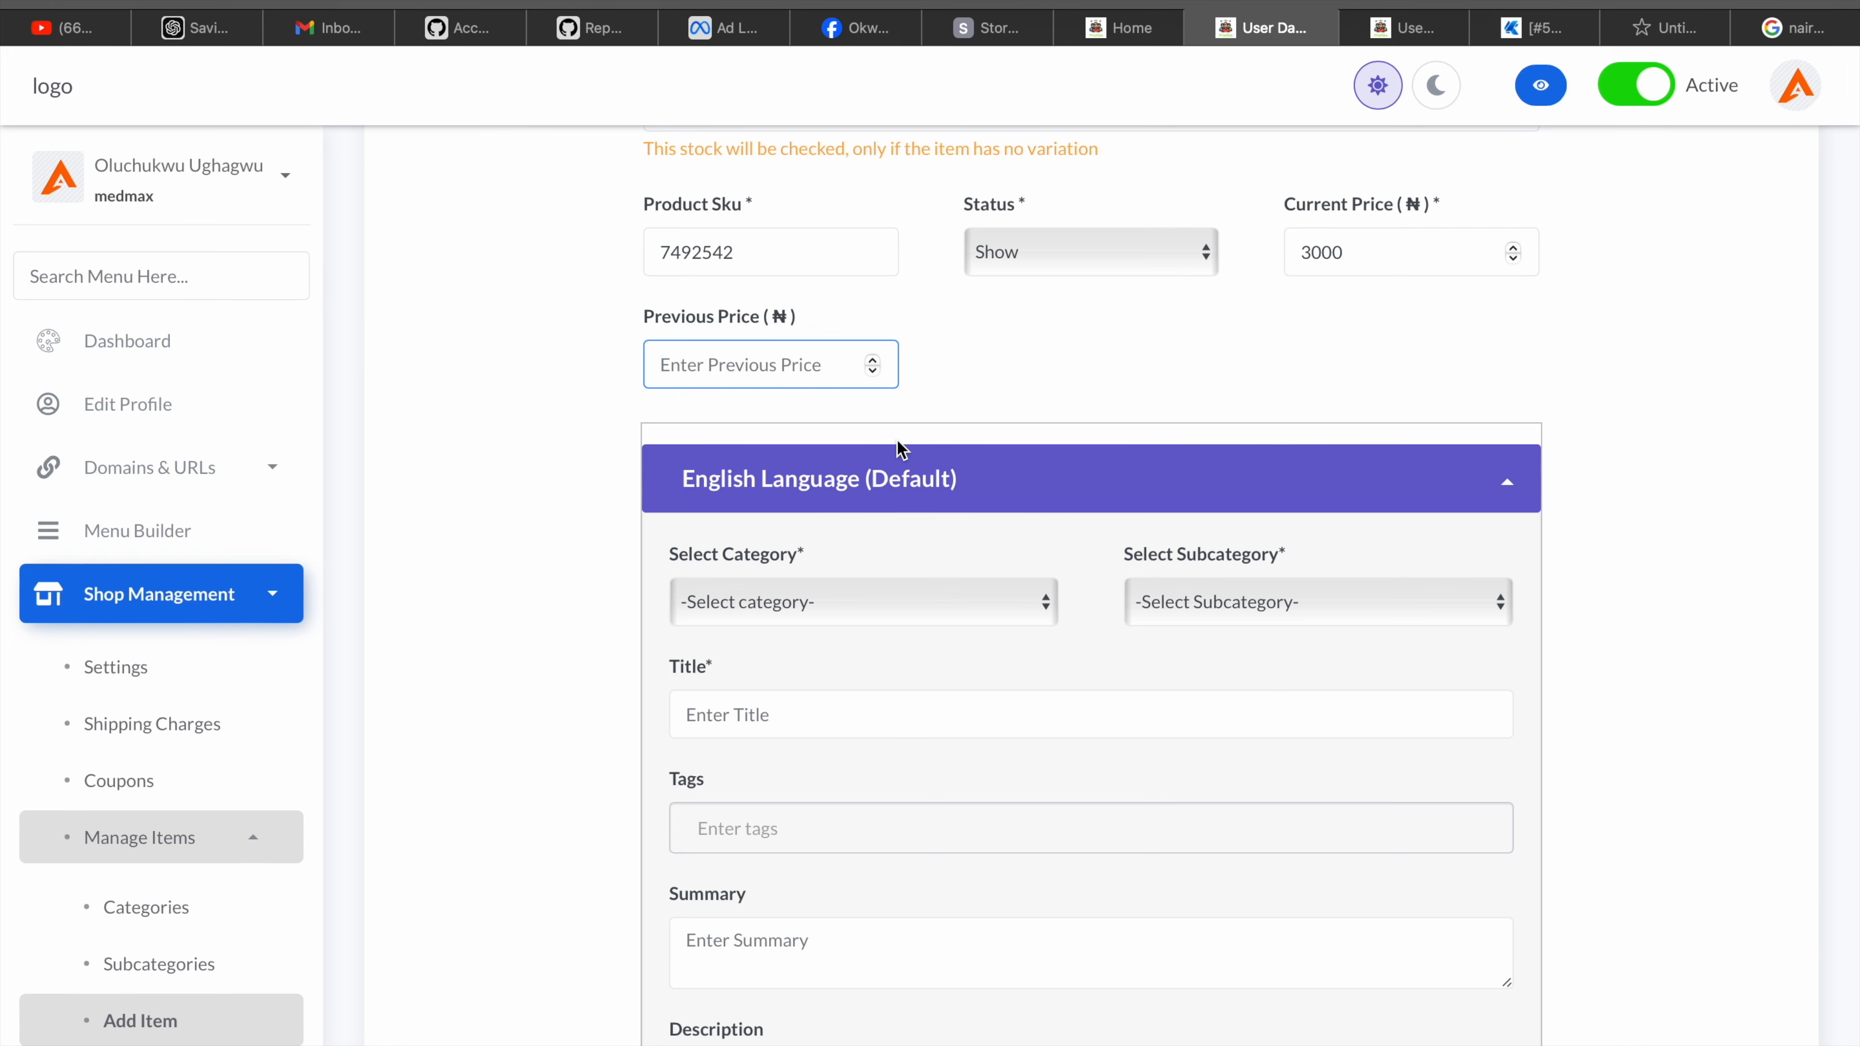
Assign the product to the antibiotics category and the UTI subcategory in the English language section
scroll(831, 457, down, 2)
click(791, 525)
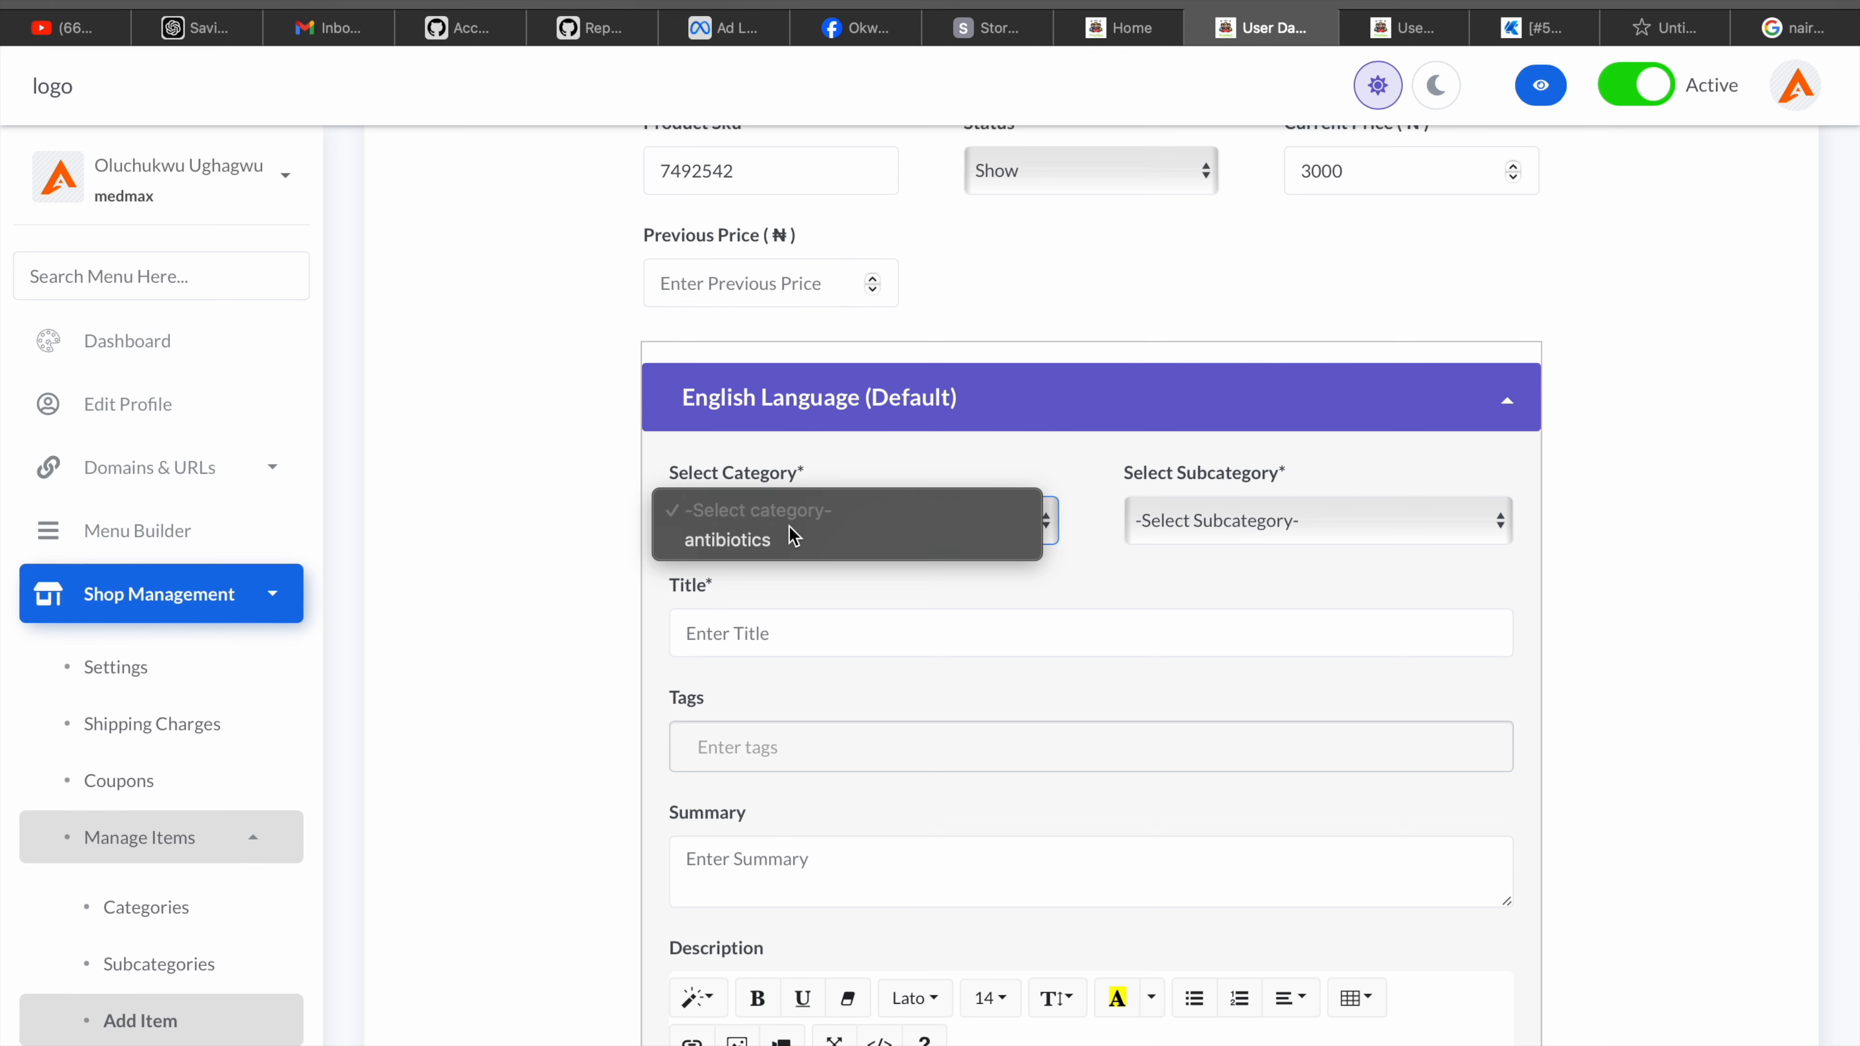
click(780, 541)
click(1208, 531)
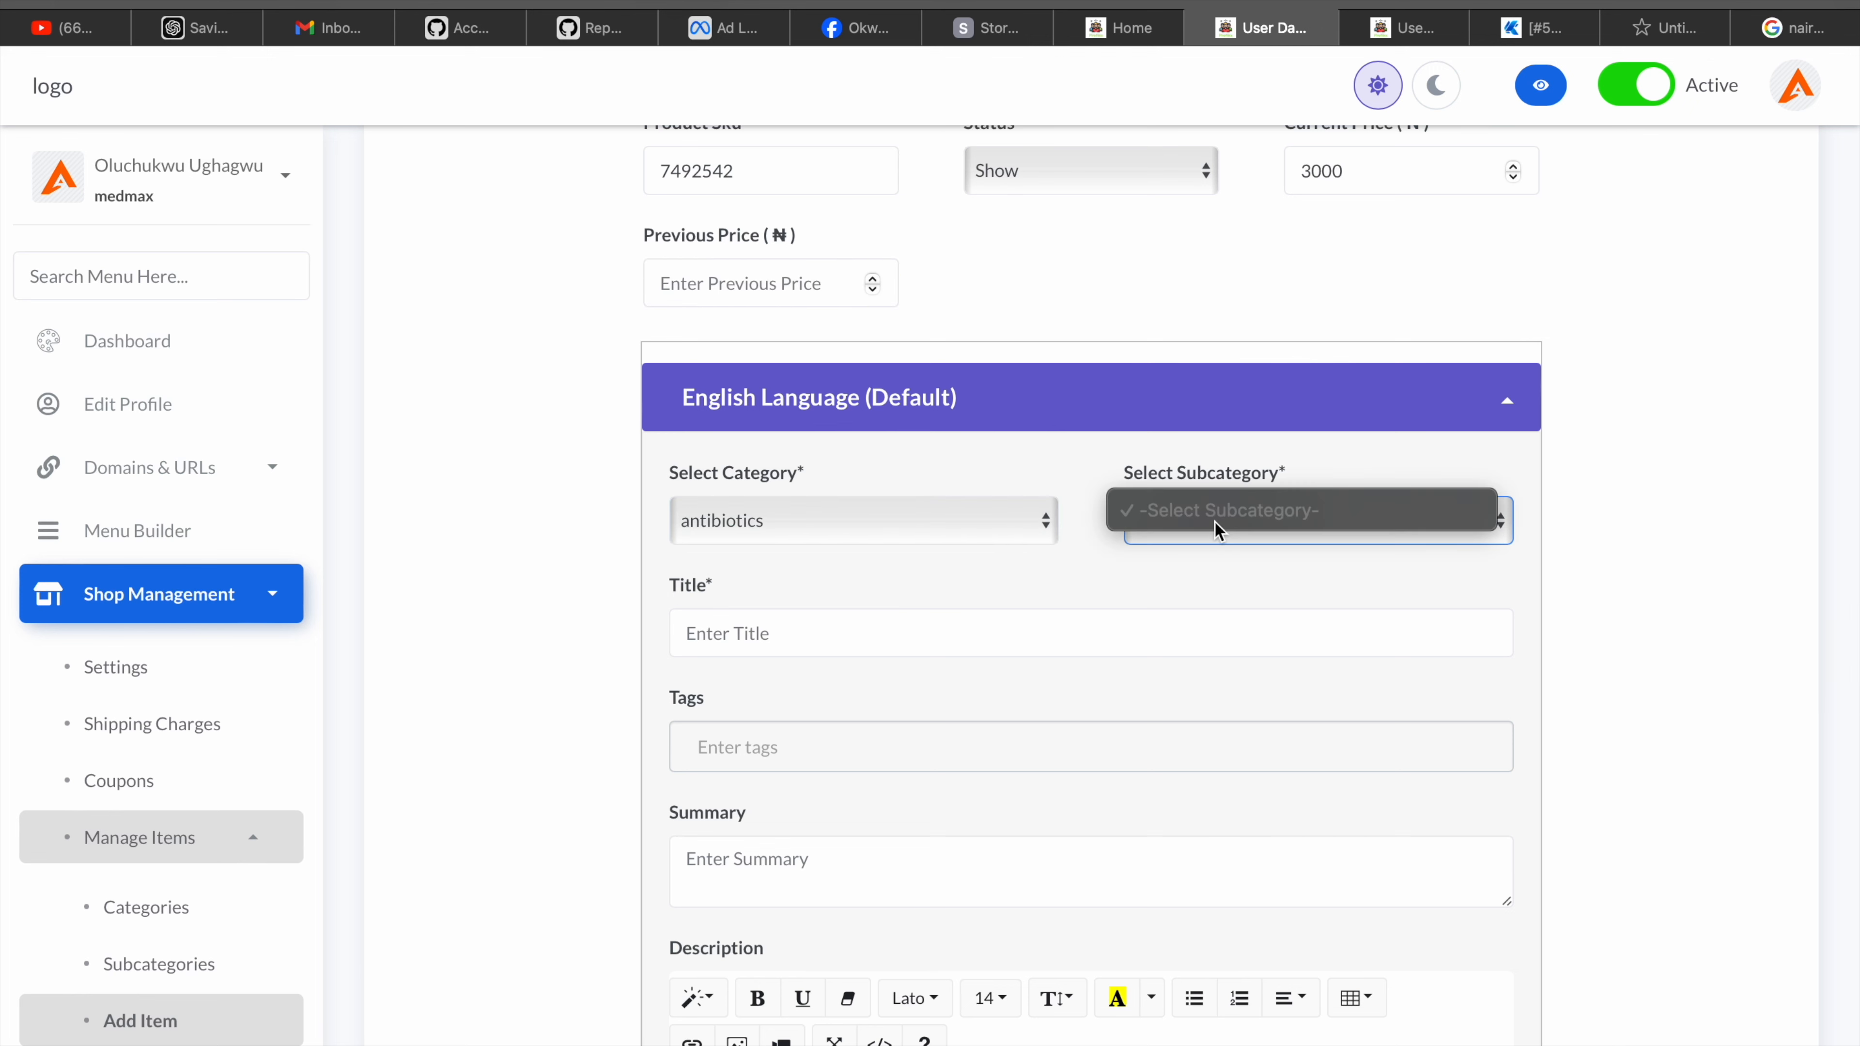
click(1094, 569)
click(1190, 521)
click(1188, 520)
click(1188, 526)
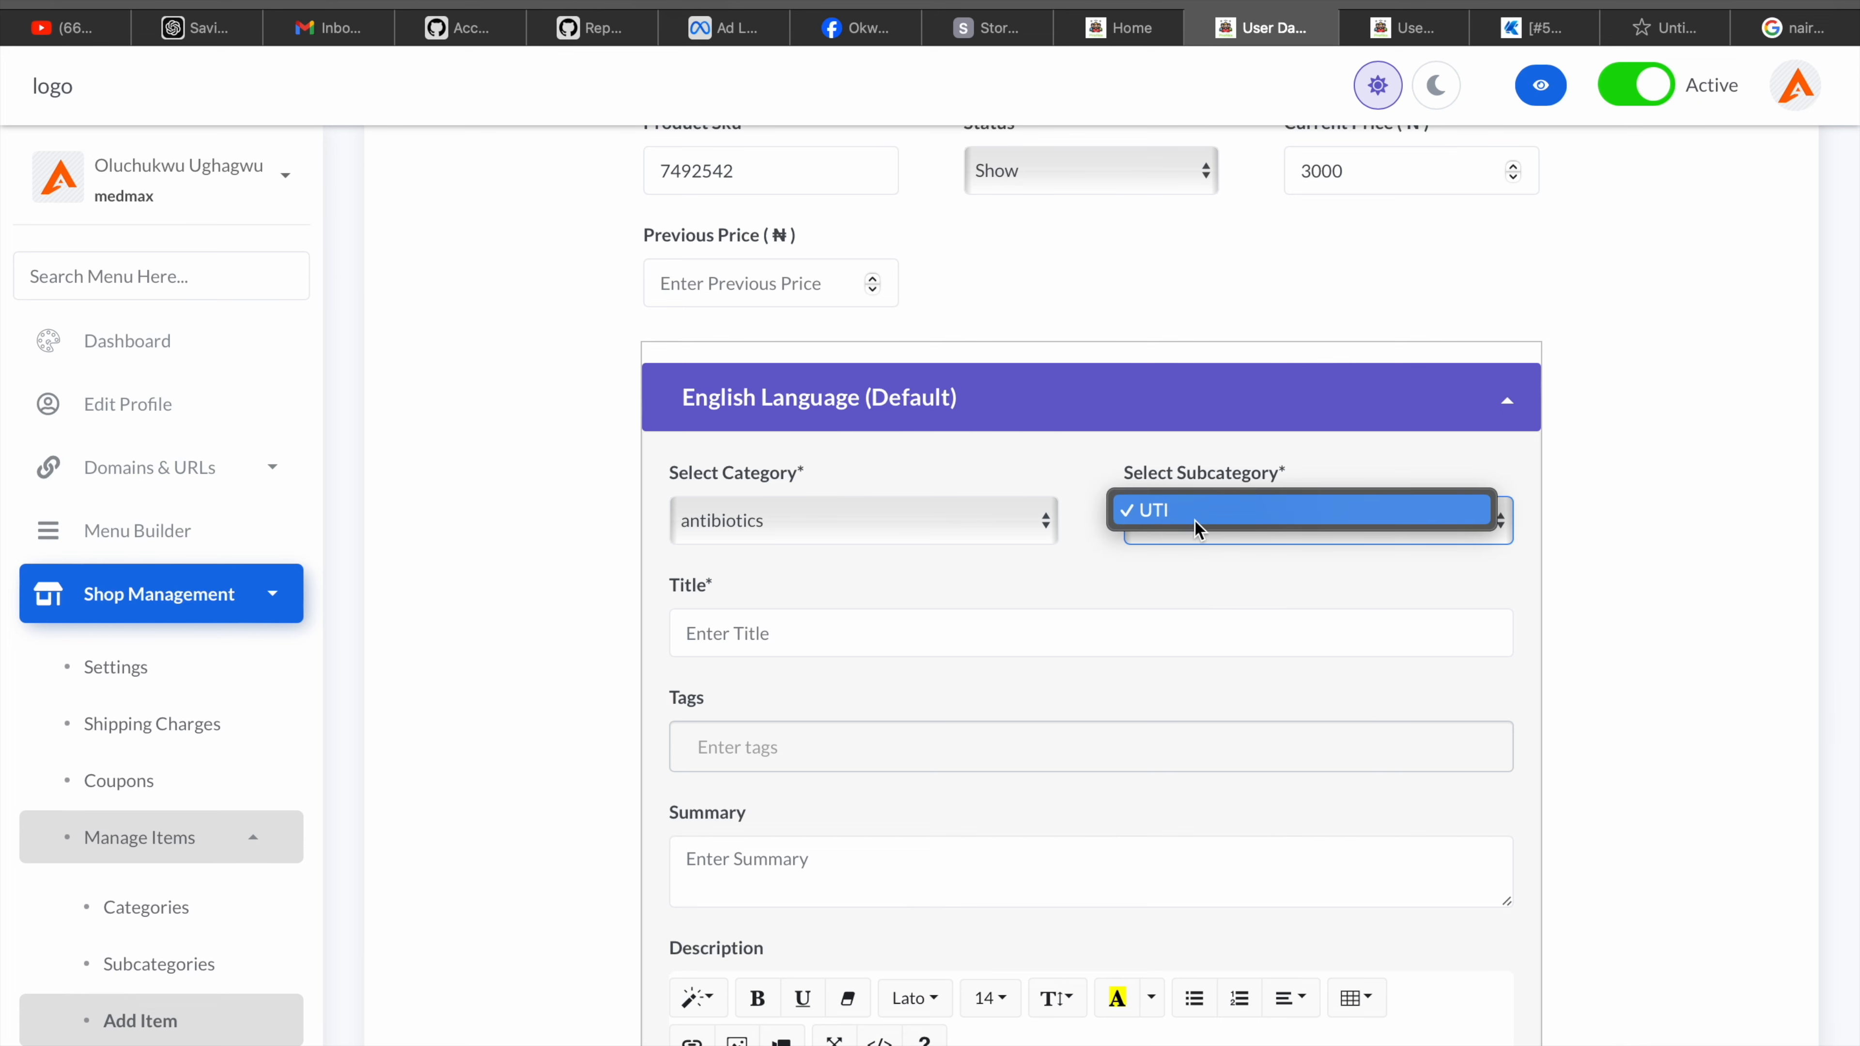
click(1150, 528)
Enter Augmentin as the product's title
scroll(1063, 561, down, 2)
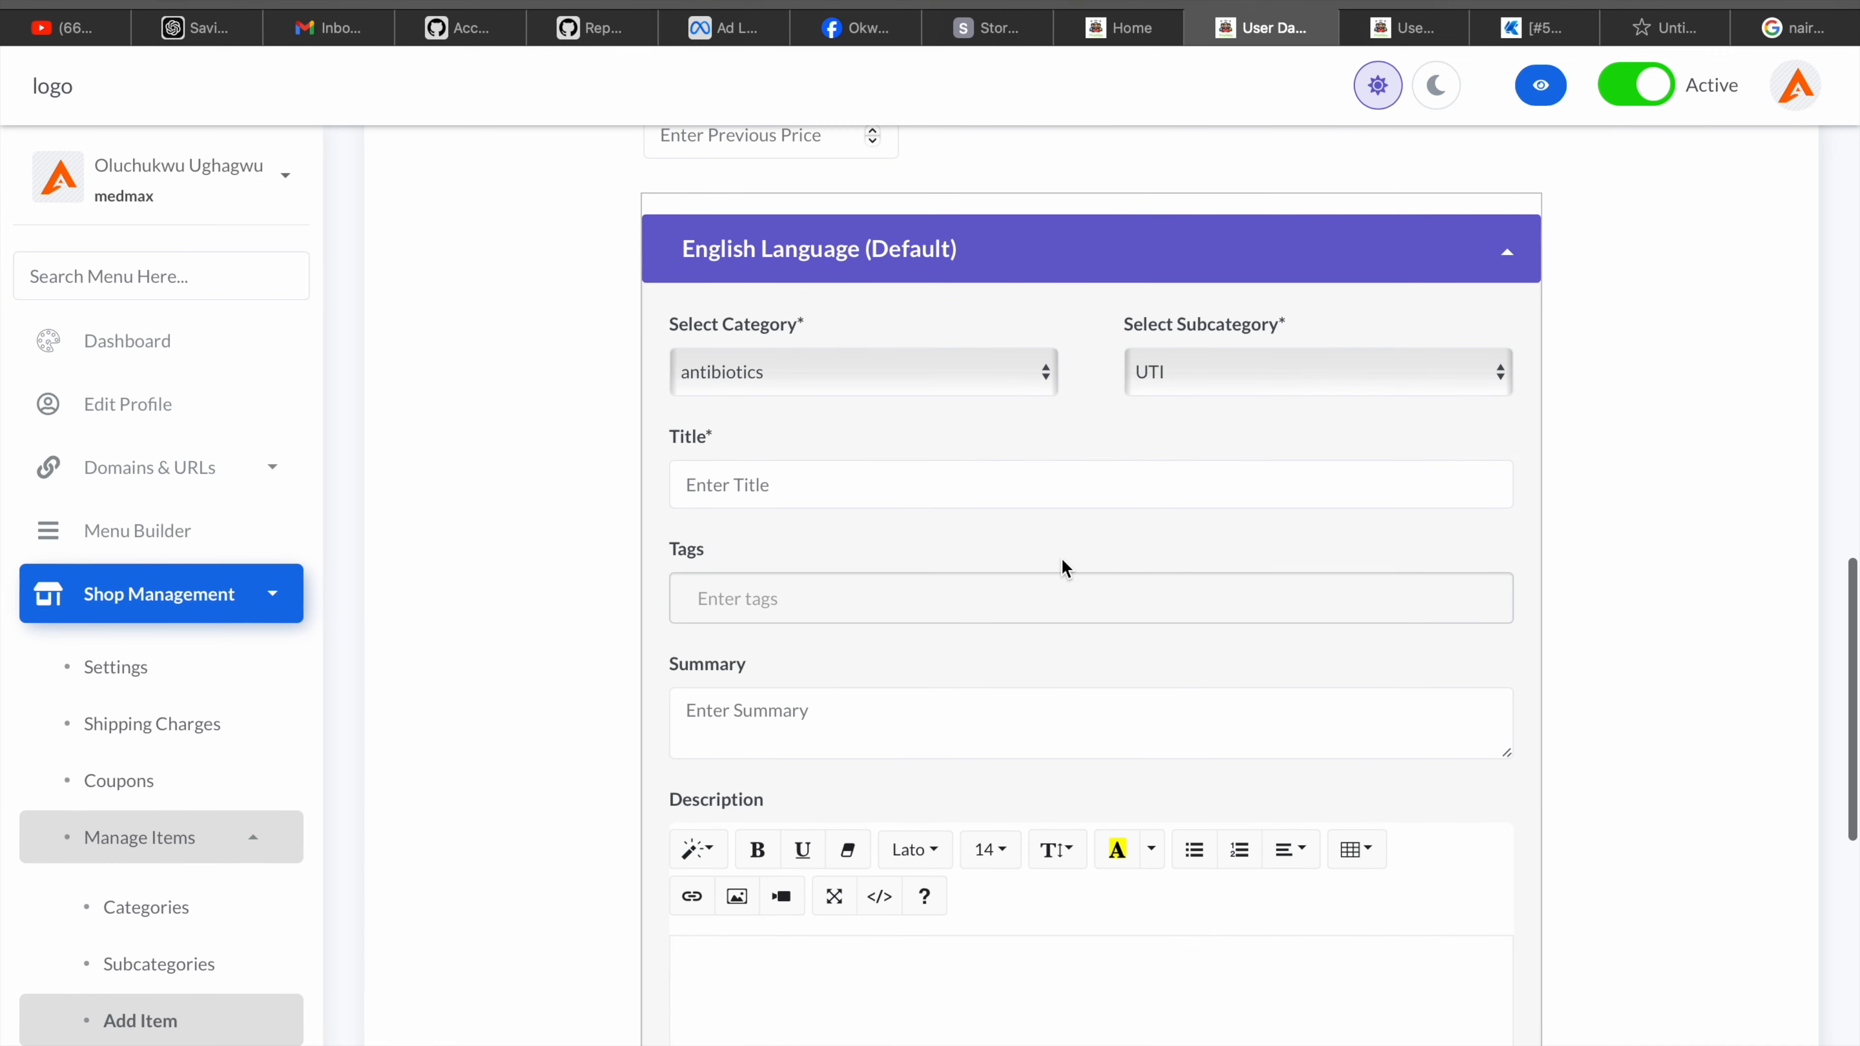
click(900, 483)
key(Caps_Lock)
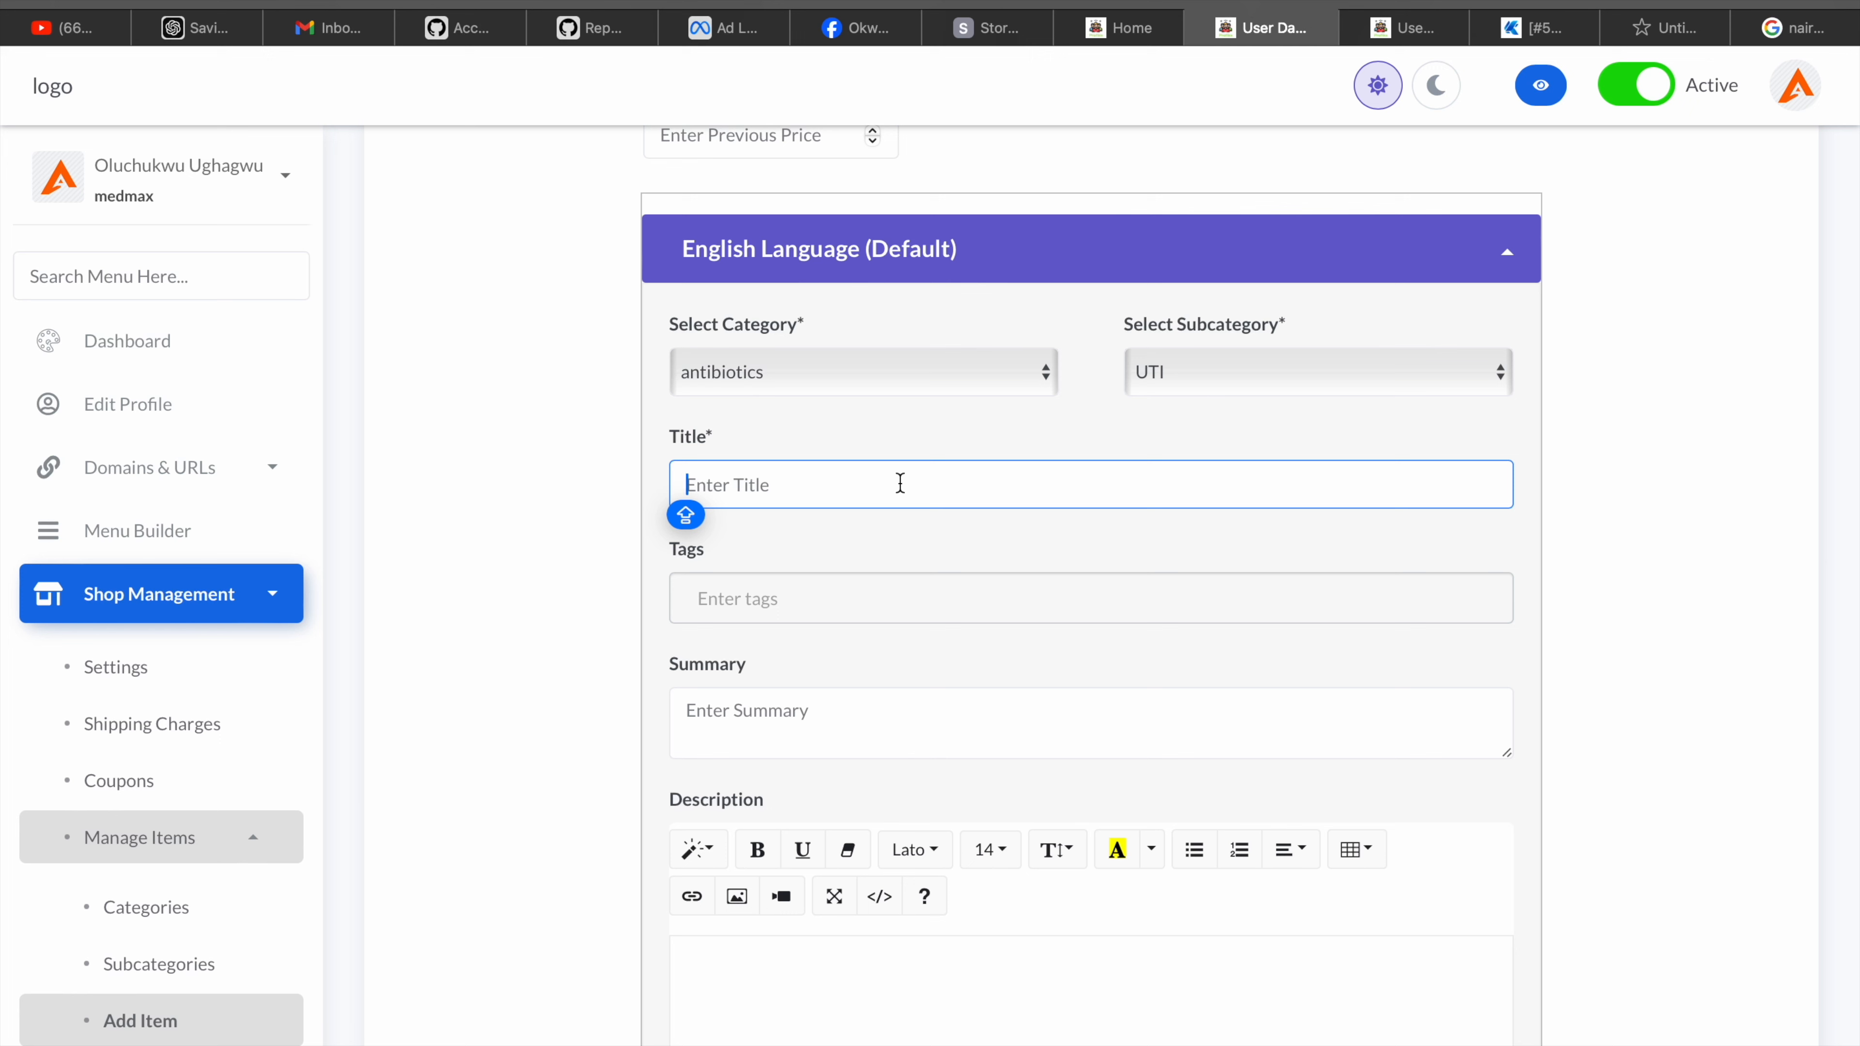
text(A)
key(Caps_Lock)
text(ugm)
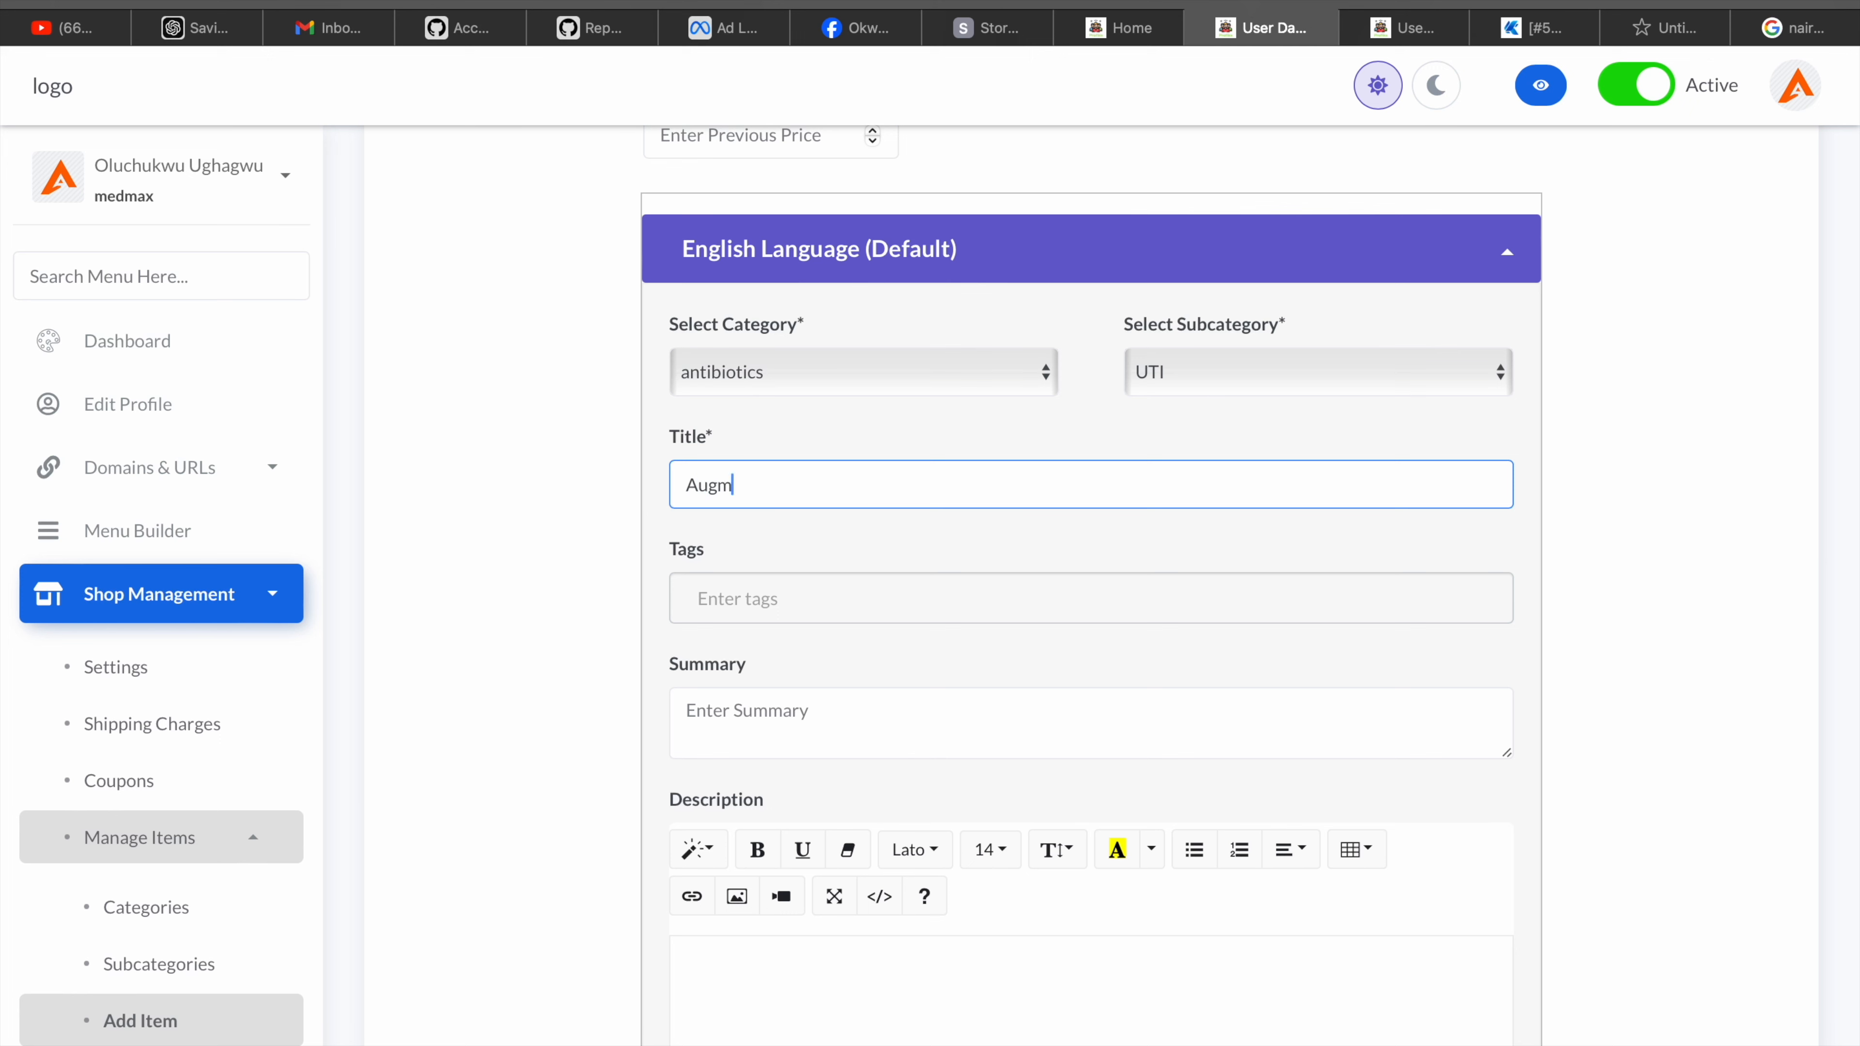
text(entin)
Add the tags "vaginal itching" and "vagina discharge" to the product
click(851, 599)
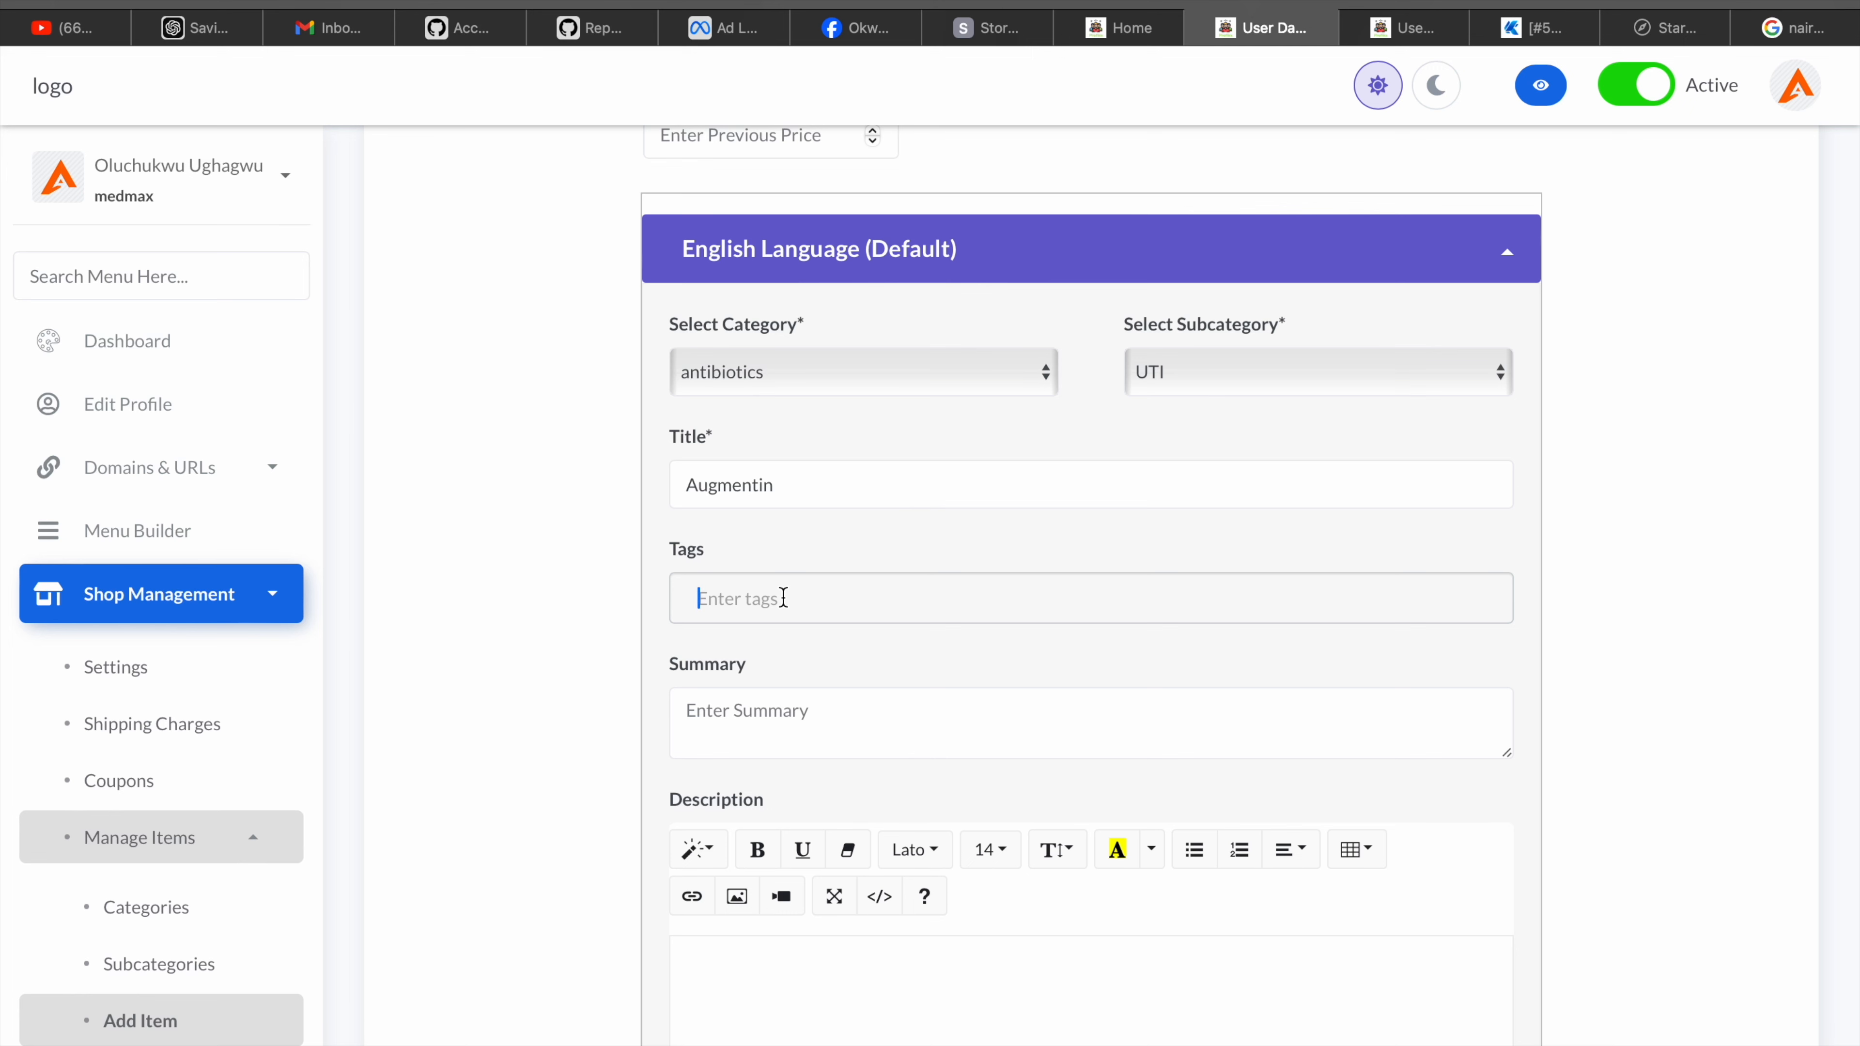
text(vaginal itching)
key(Return)
text(vagi)
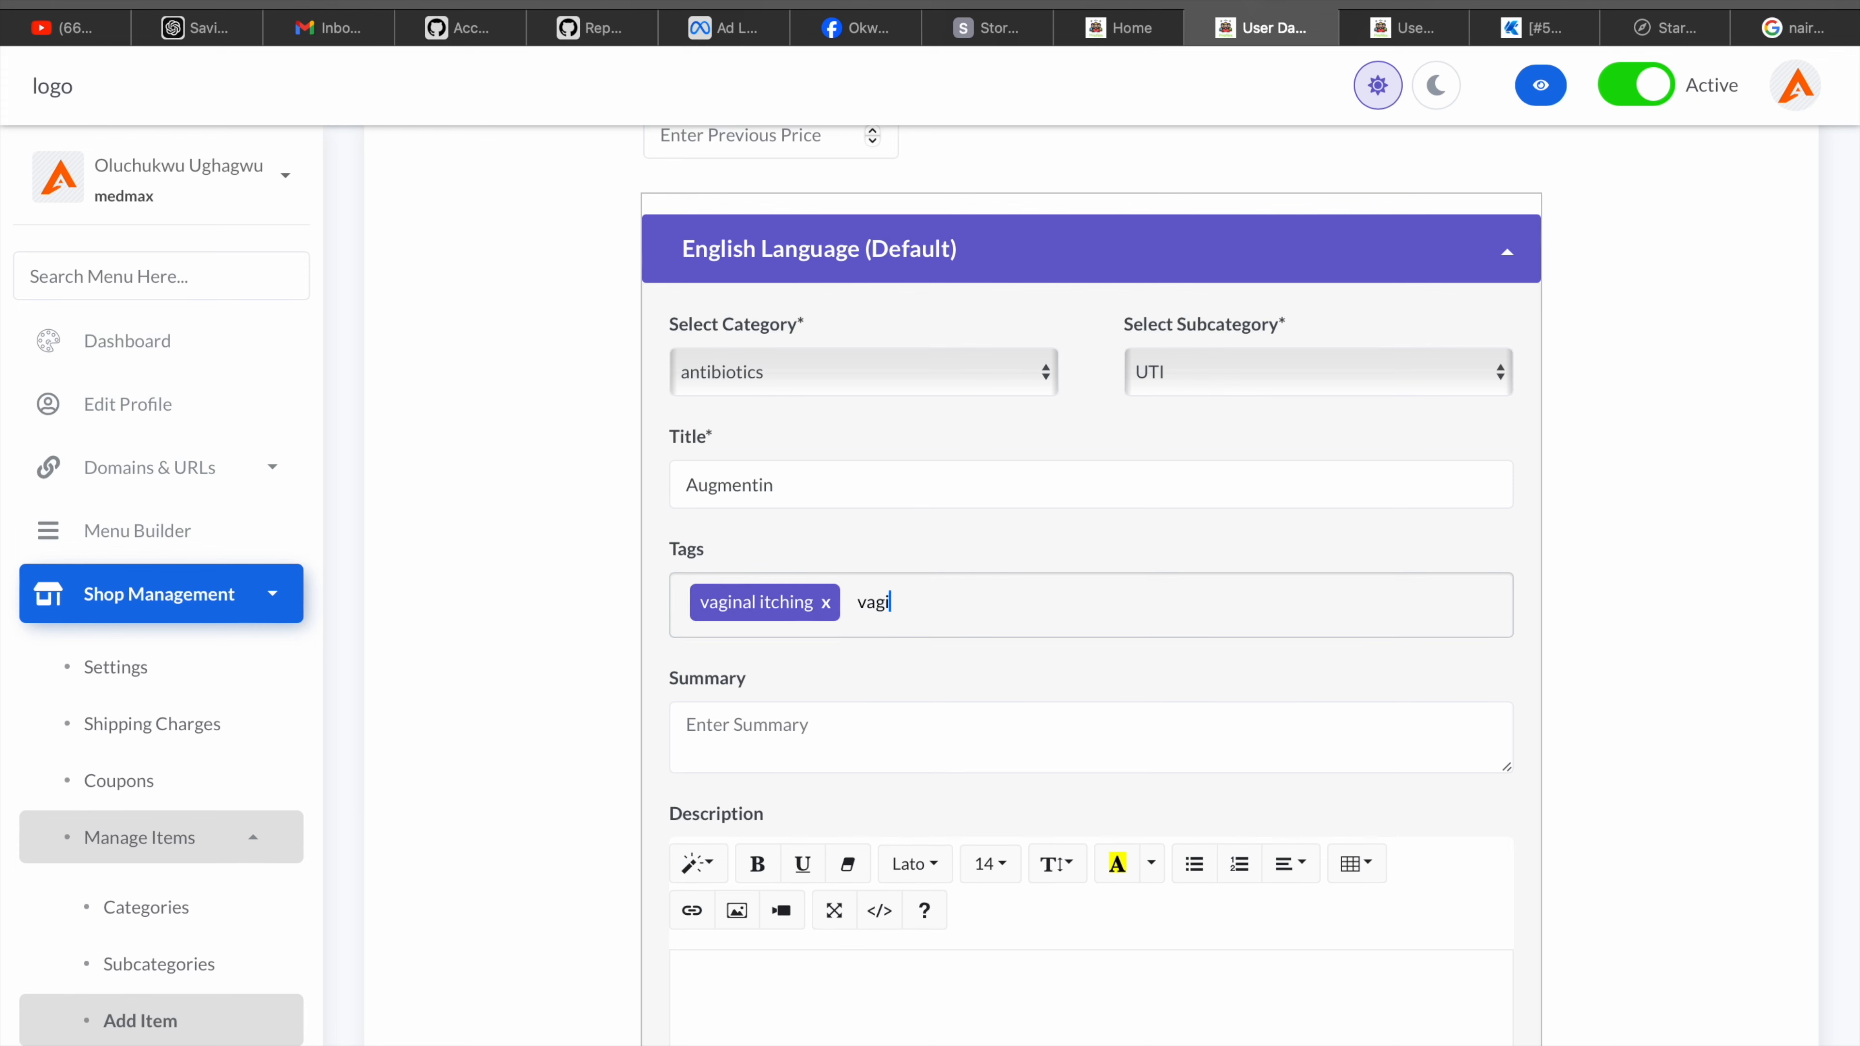
text(na discharge)
key(Return)
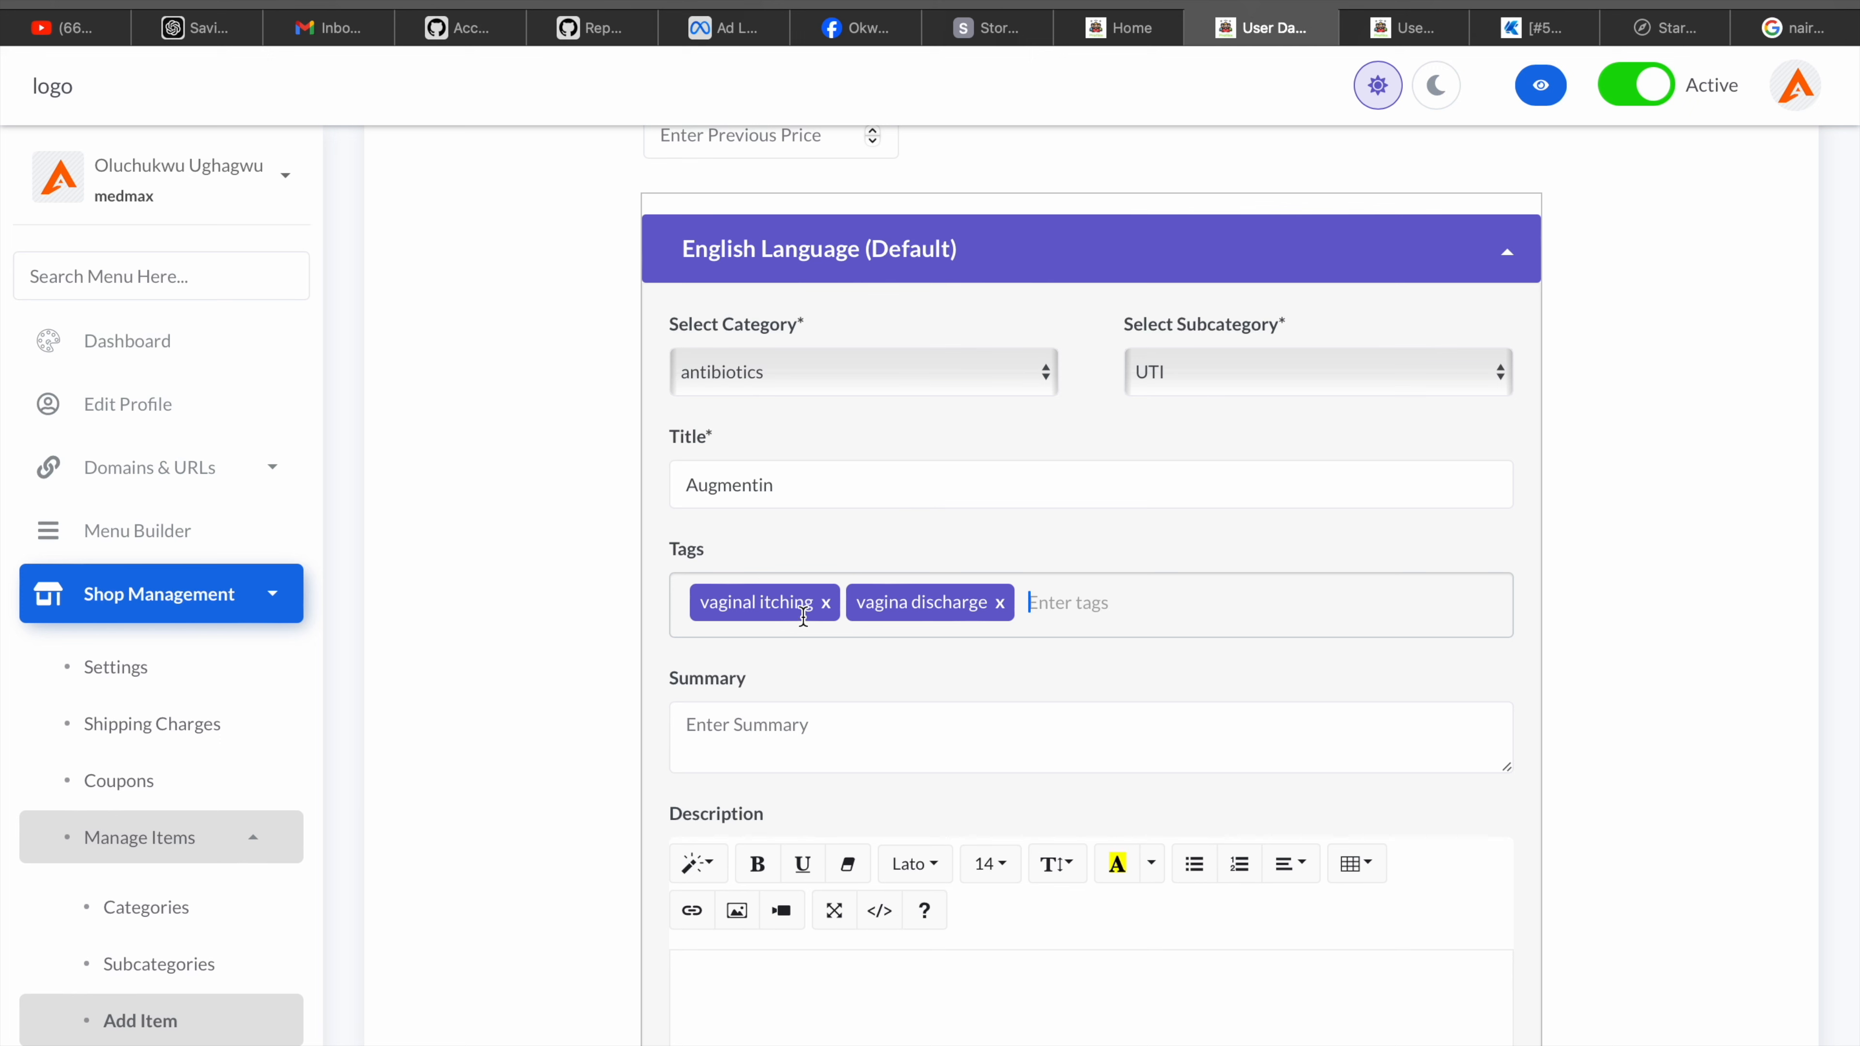
Write "This is an antibiotic for UTI" as the product's summary
click(814, 730)
text(This)
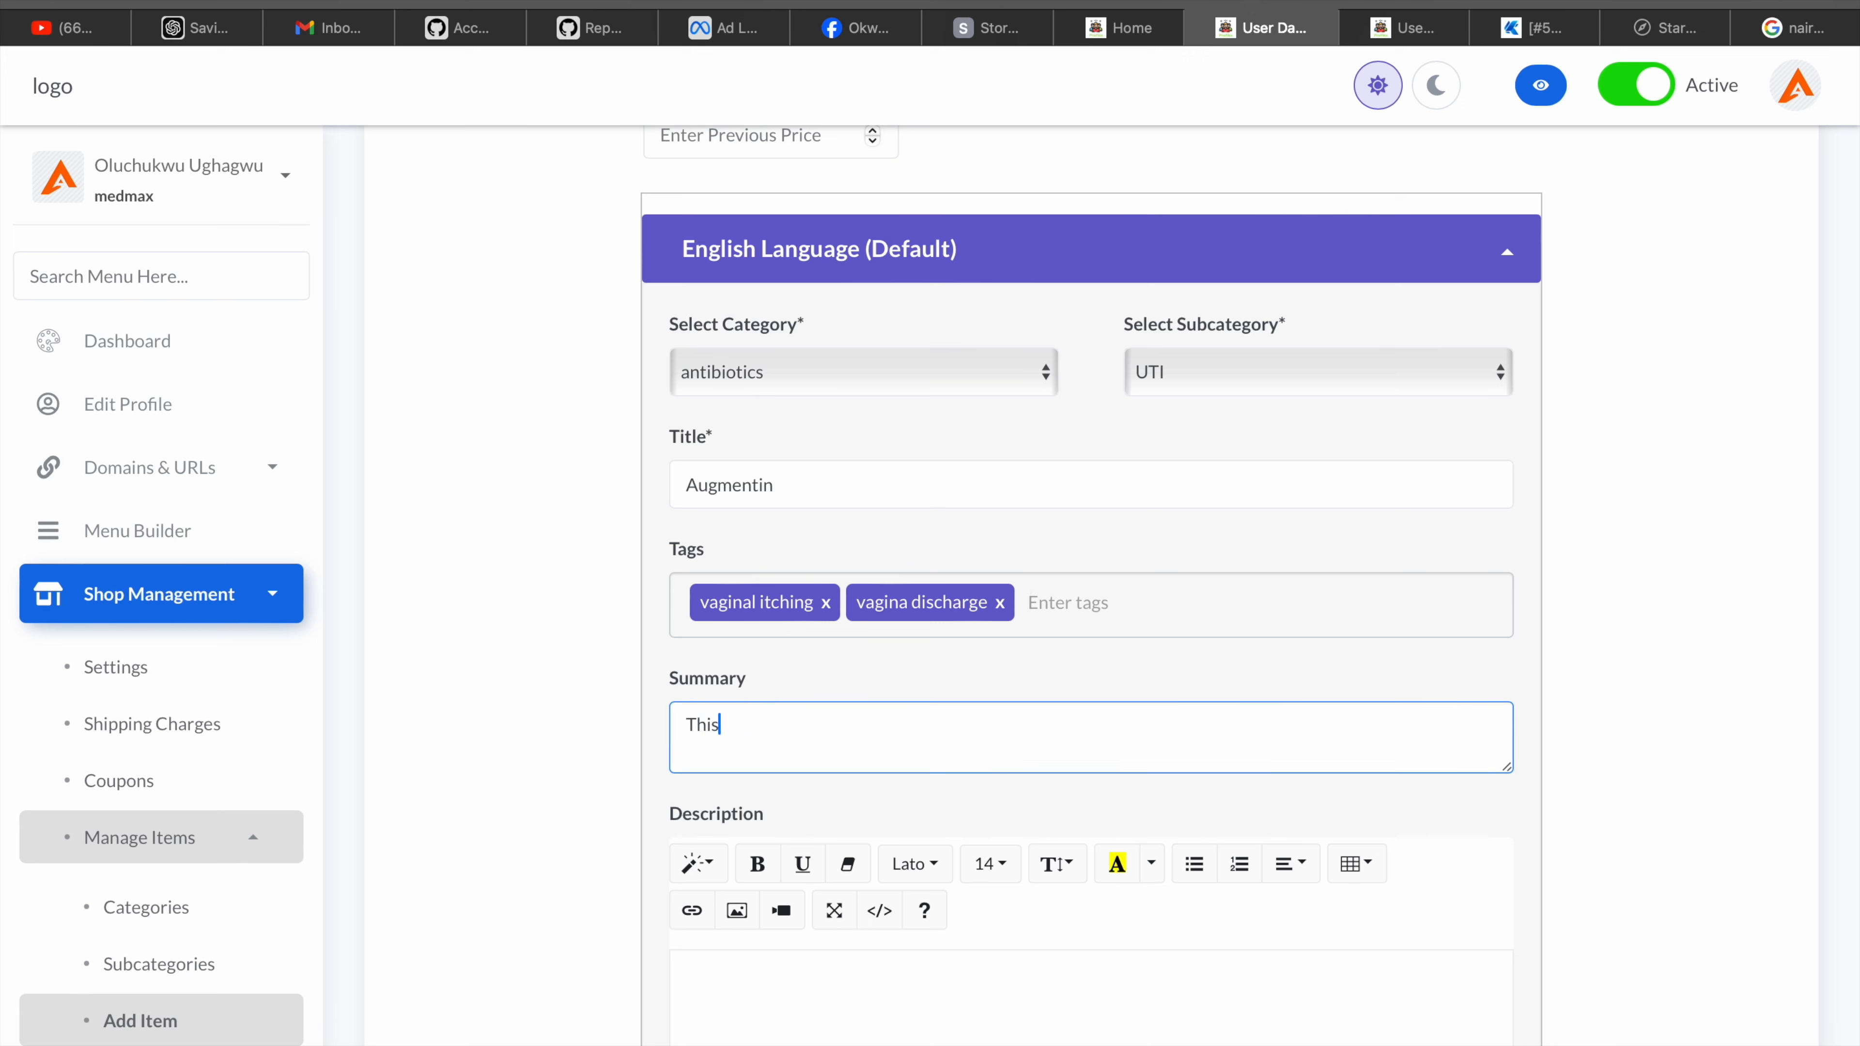
text( is an antibiotic for UTI)
Copy the summary text into the product's description and submit the new item
key(super+a)
key(super+c)
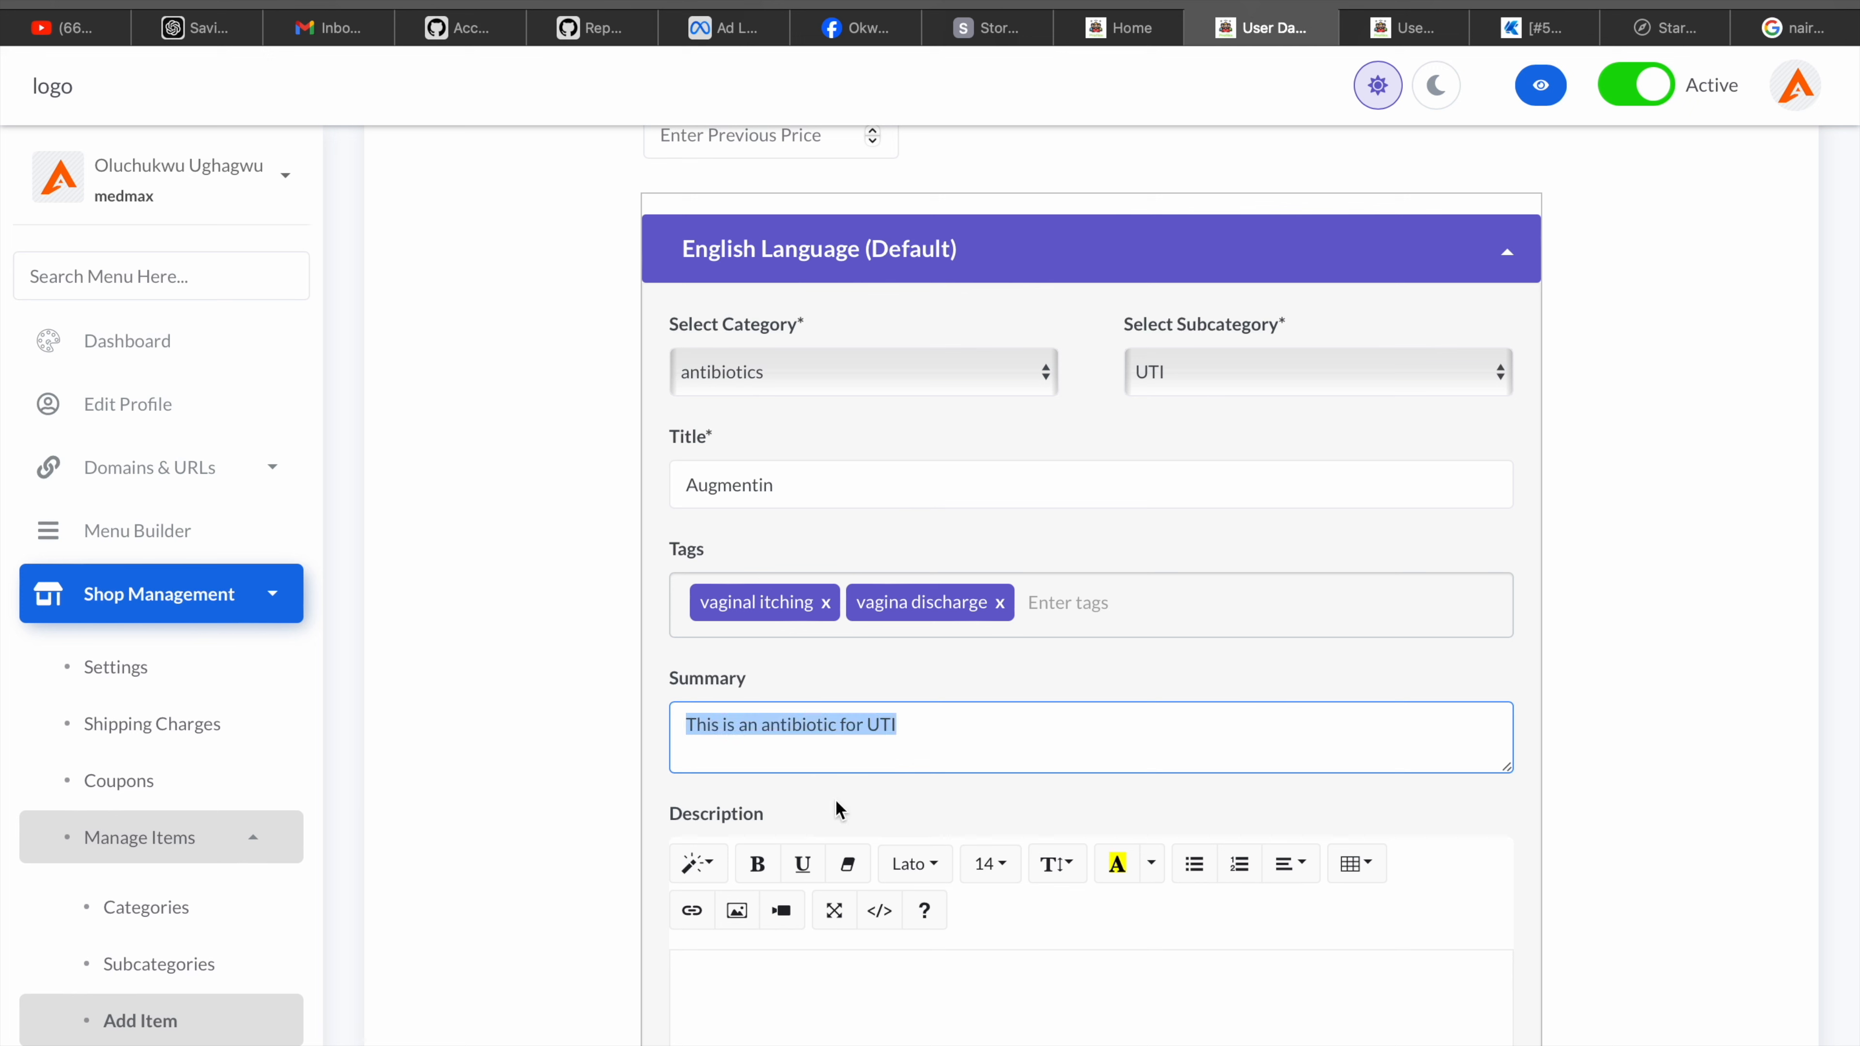
scroll(909, 589, down, 8)
click(943, 511)
key(super+v)
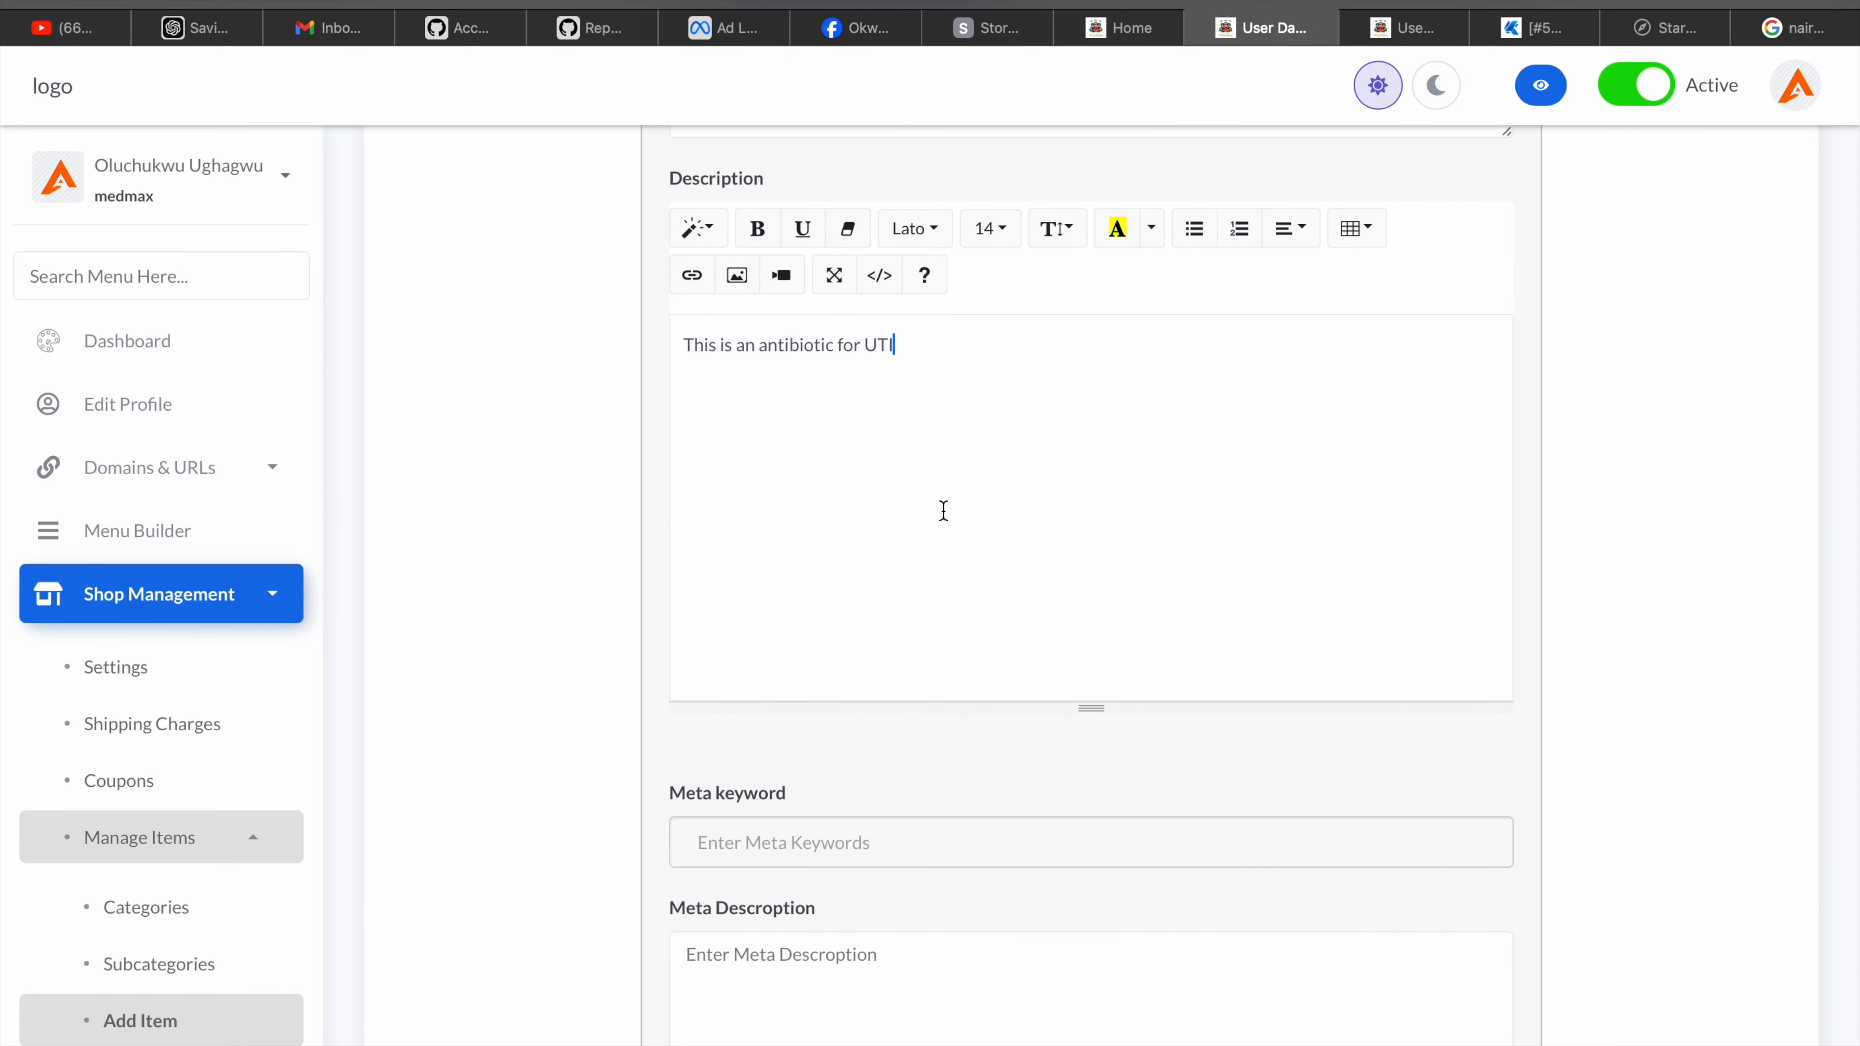
scroll(945, 510, down, 5)
click(1085, 912)
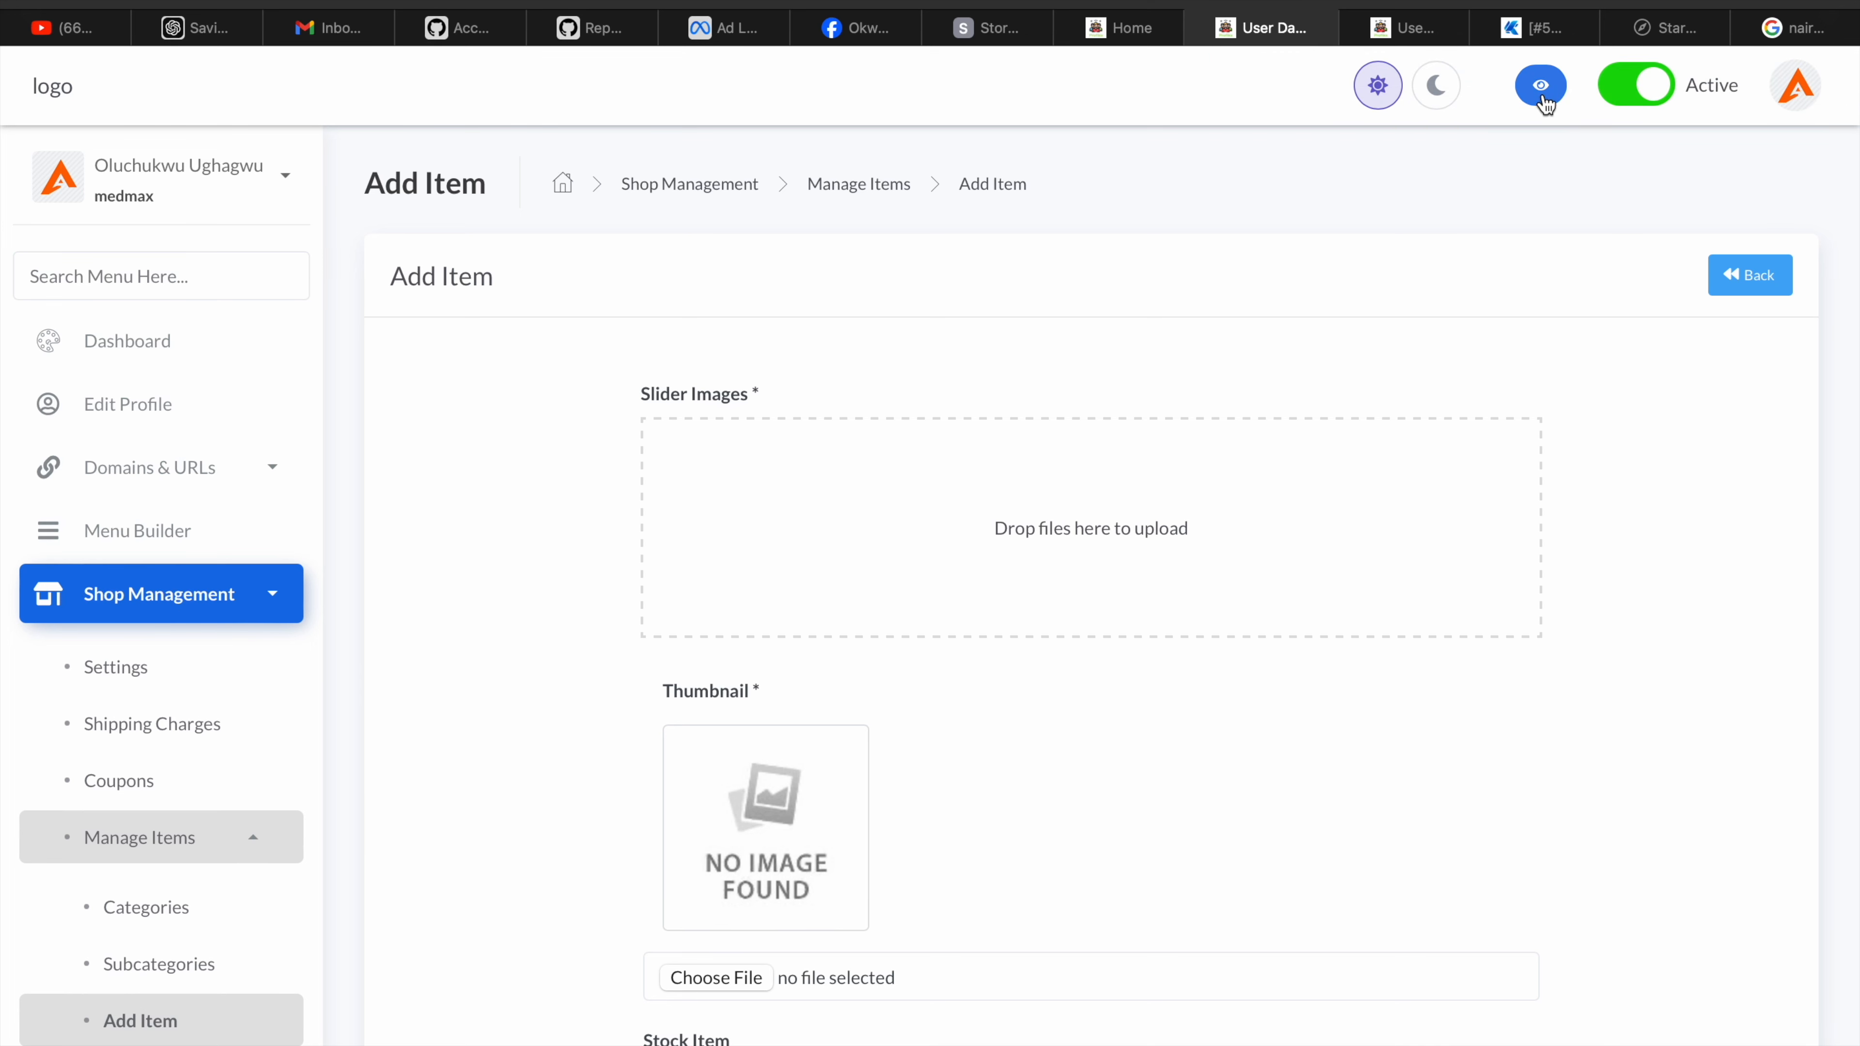
Open the live store website and check the new products section for the added item
click(1544, 102)
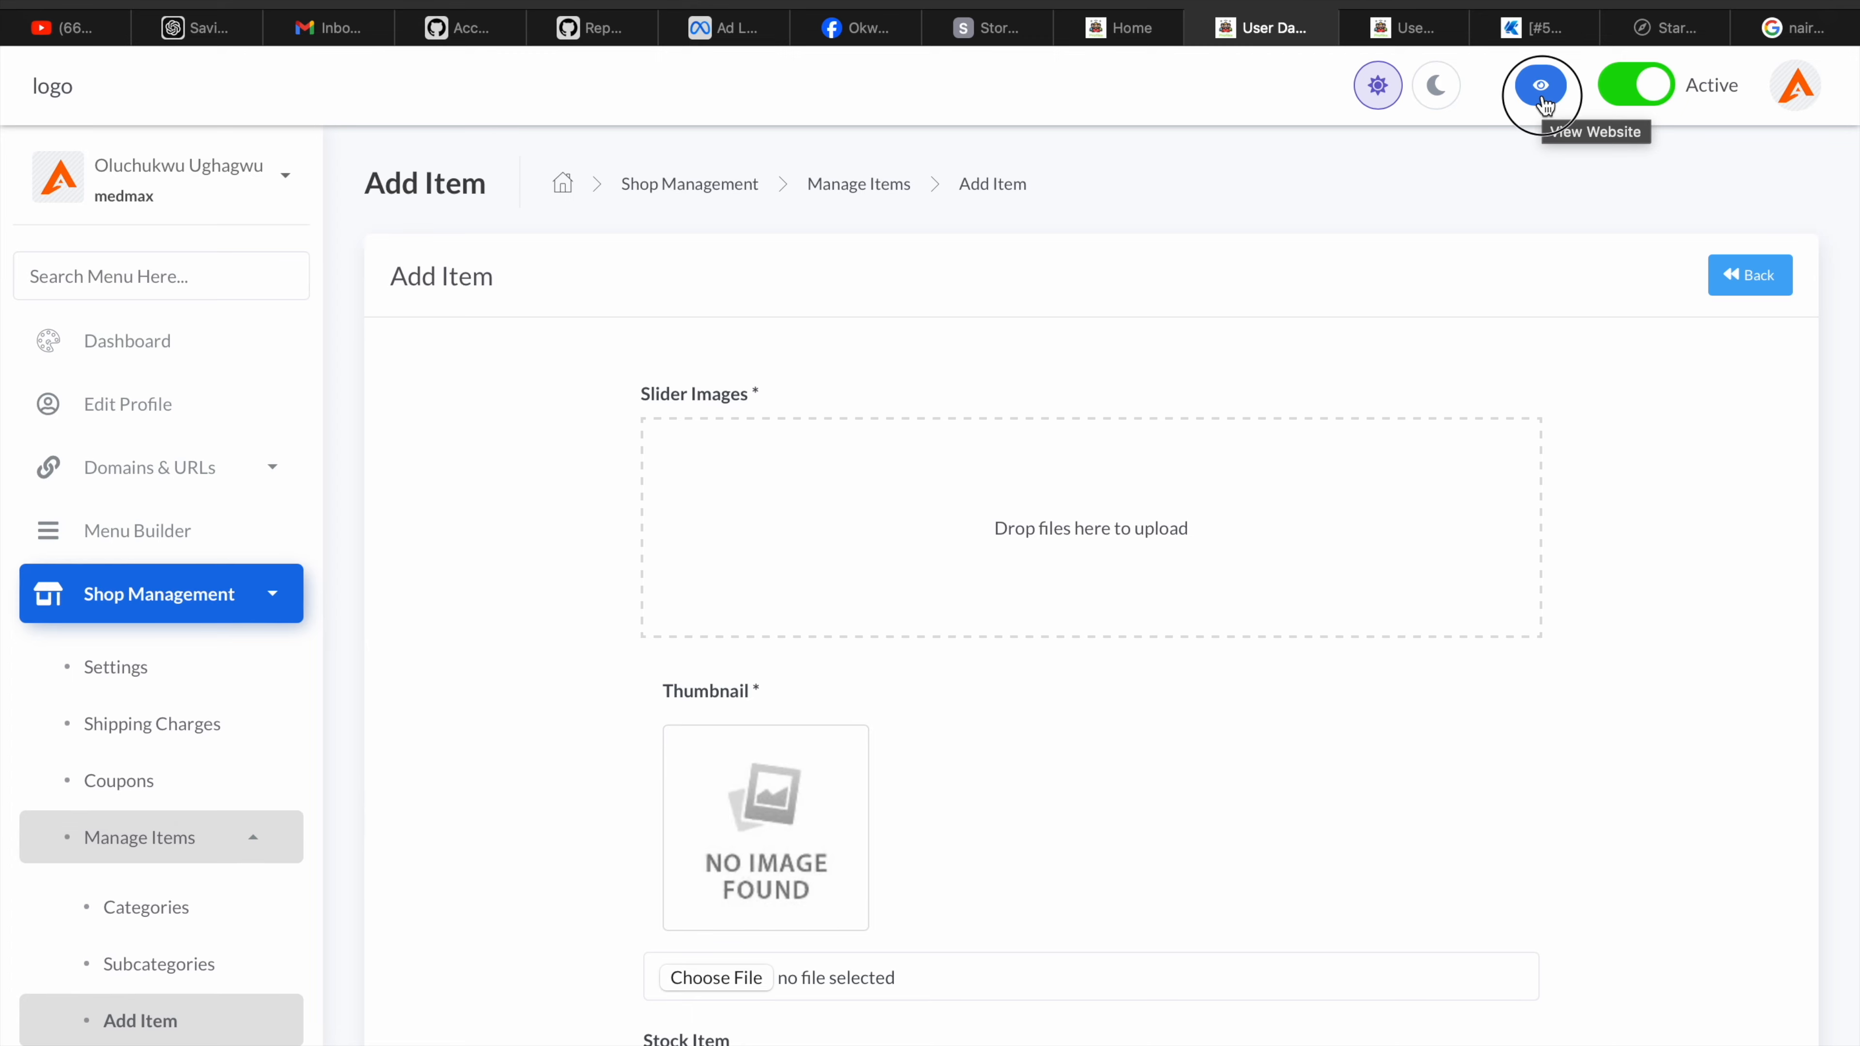
scroll(880, 594, down, 10)
scroll(882, 588, down, 2)
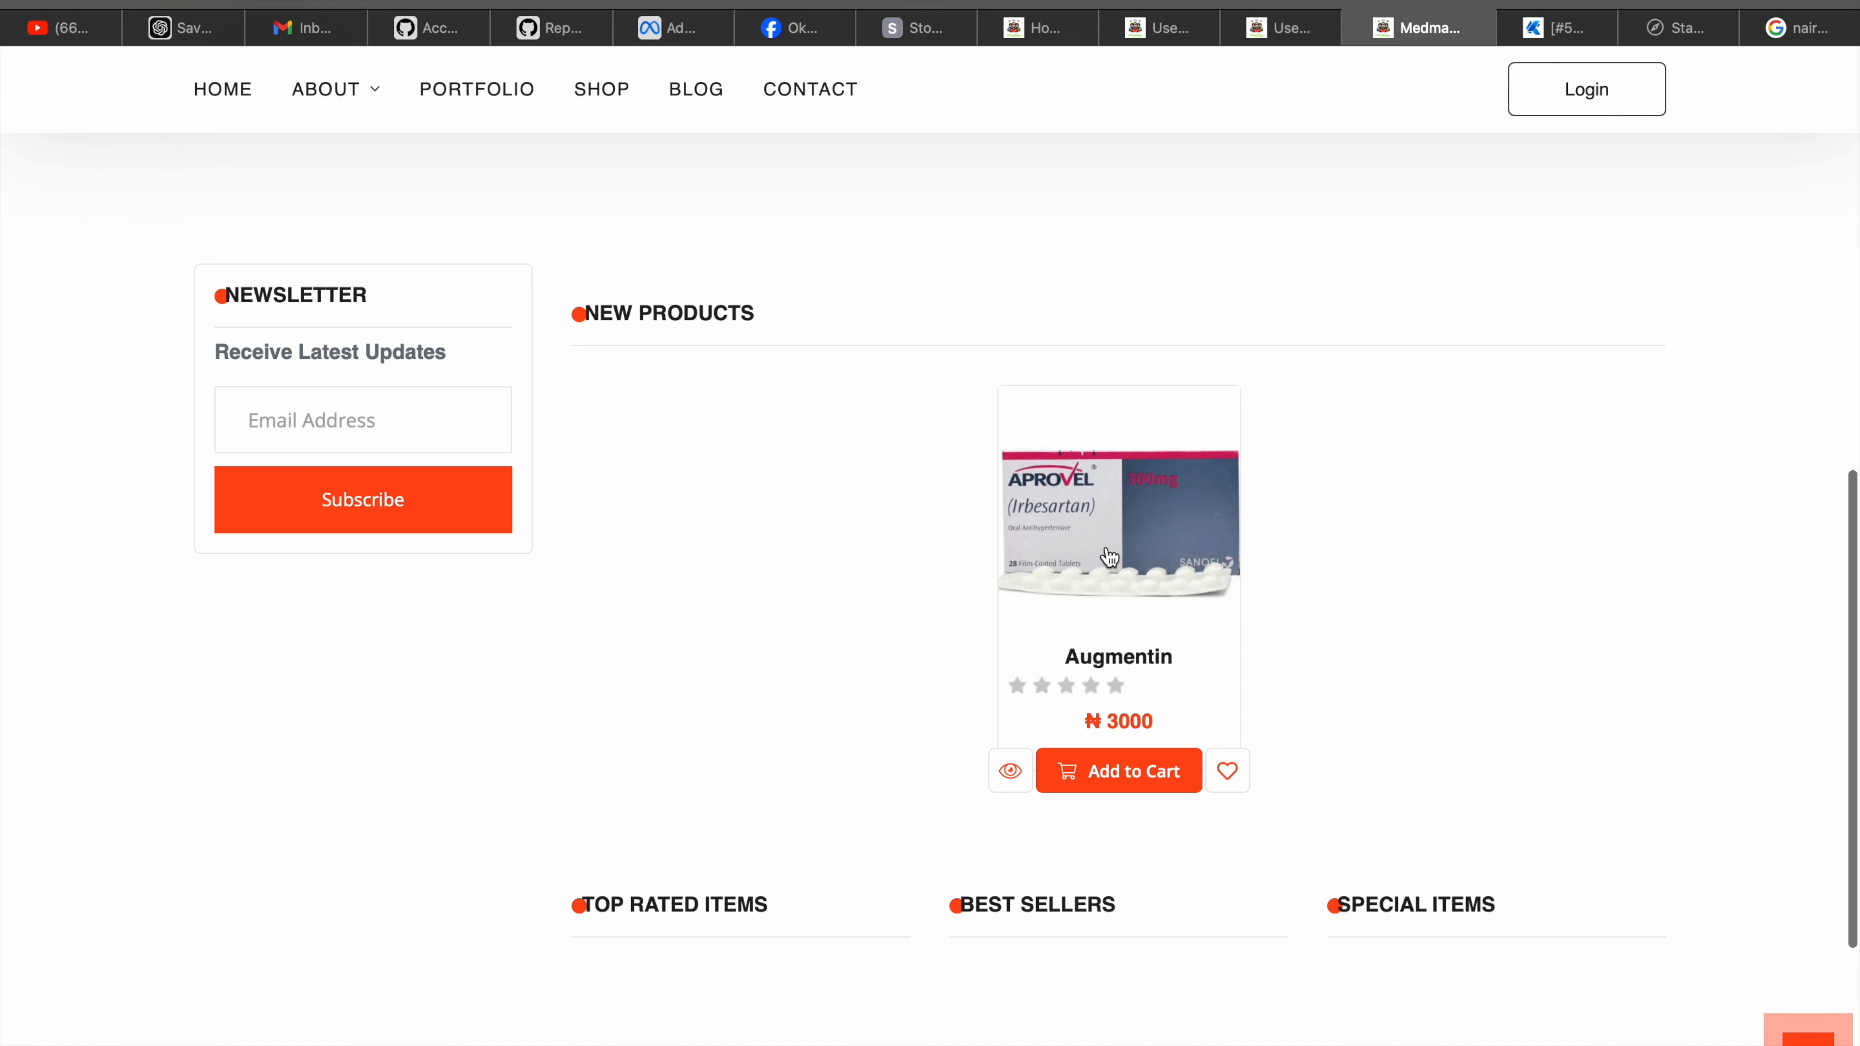
scroll(1213, 427, up, 9)
Return to the store's admin dashboard and open the list of shop items
click(1171, 27)
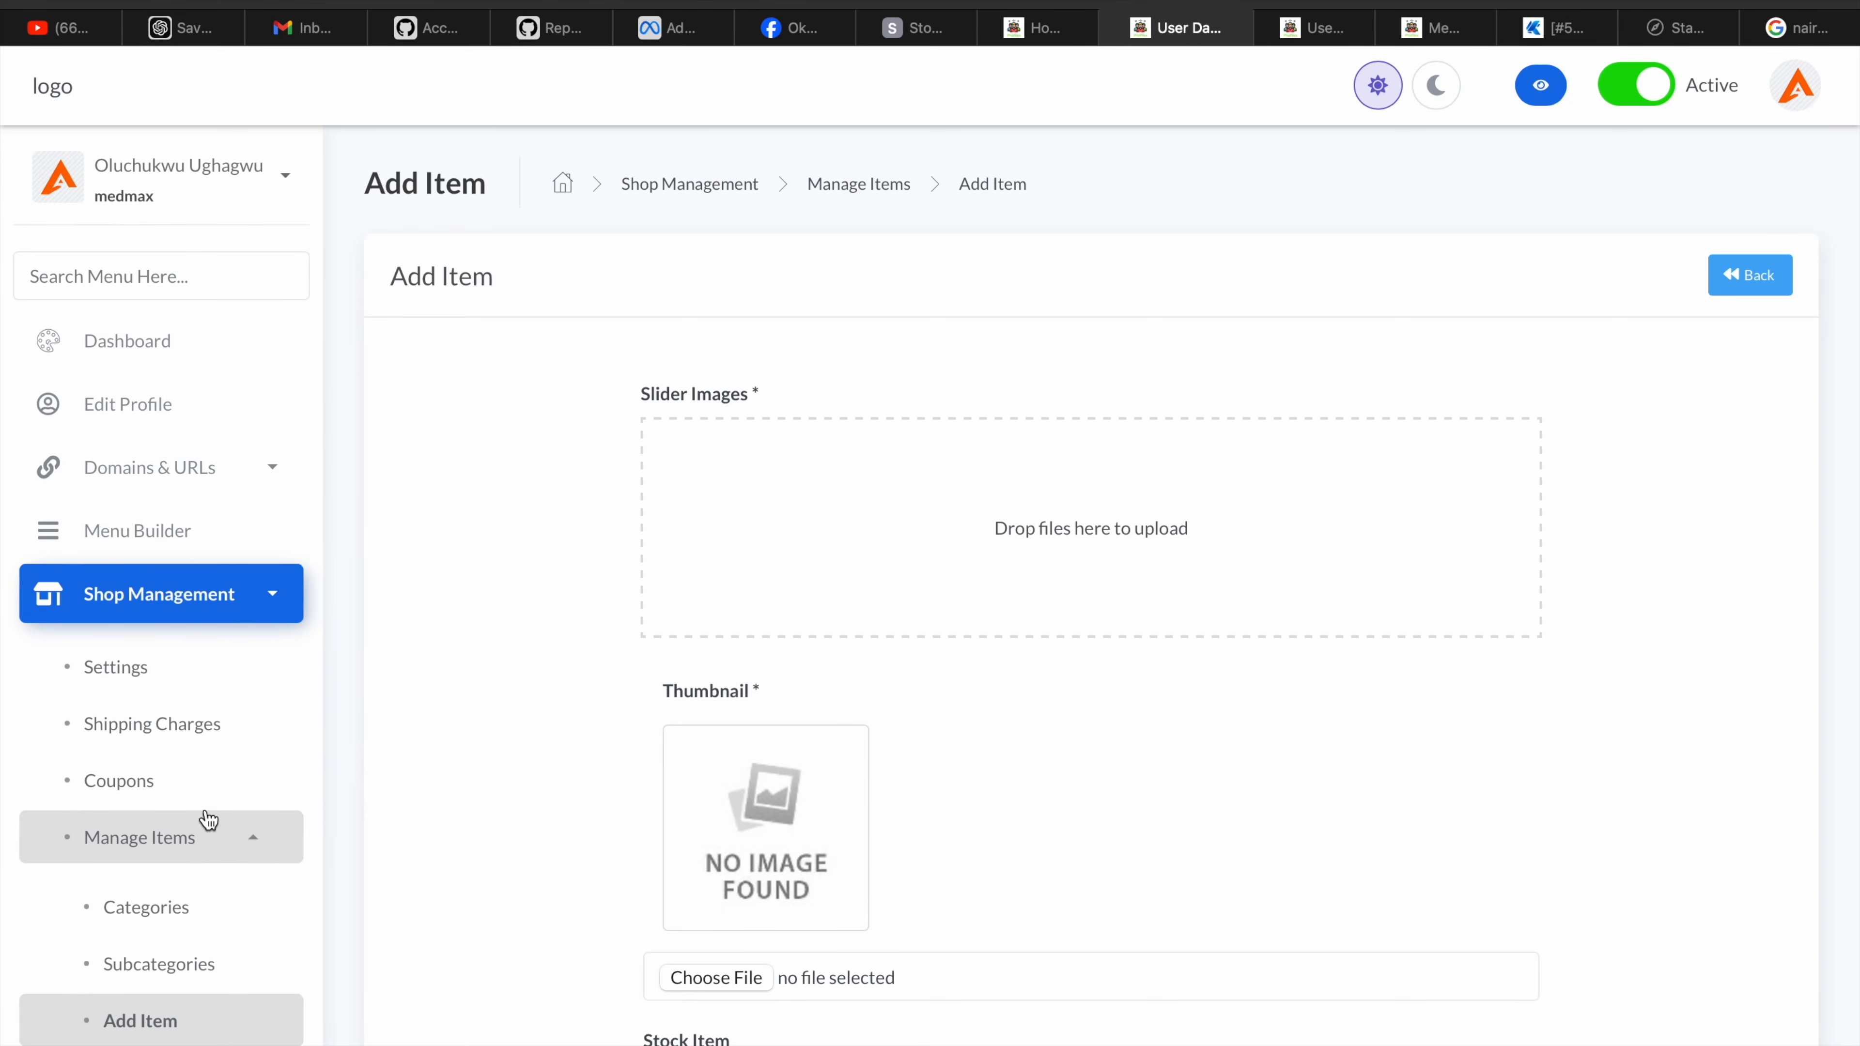
scroll(174, 839, down, 7)
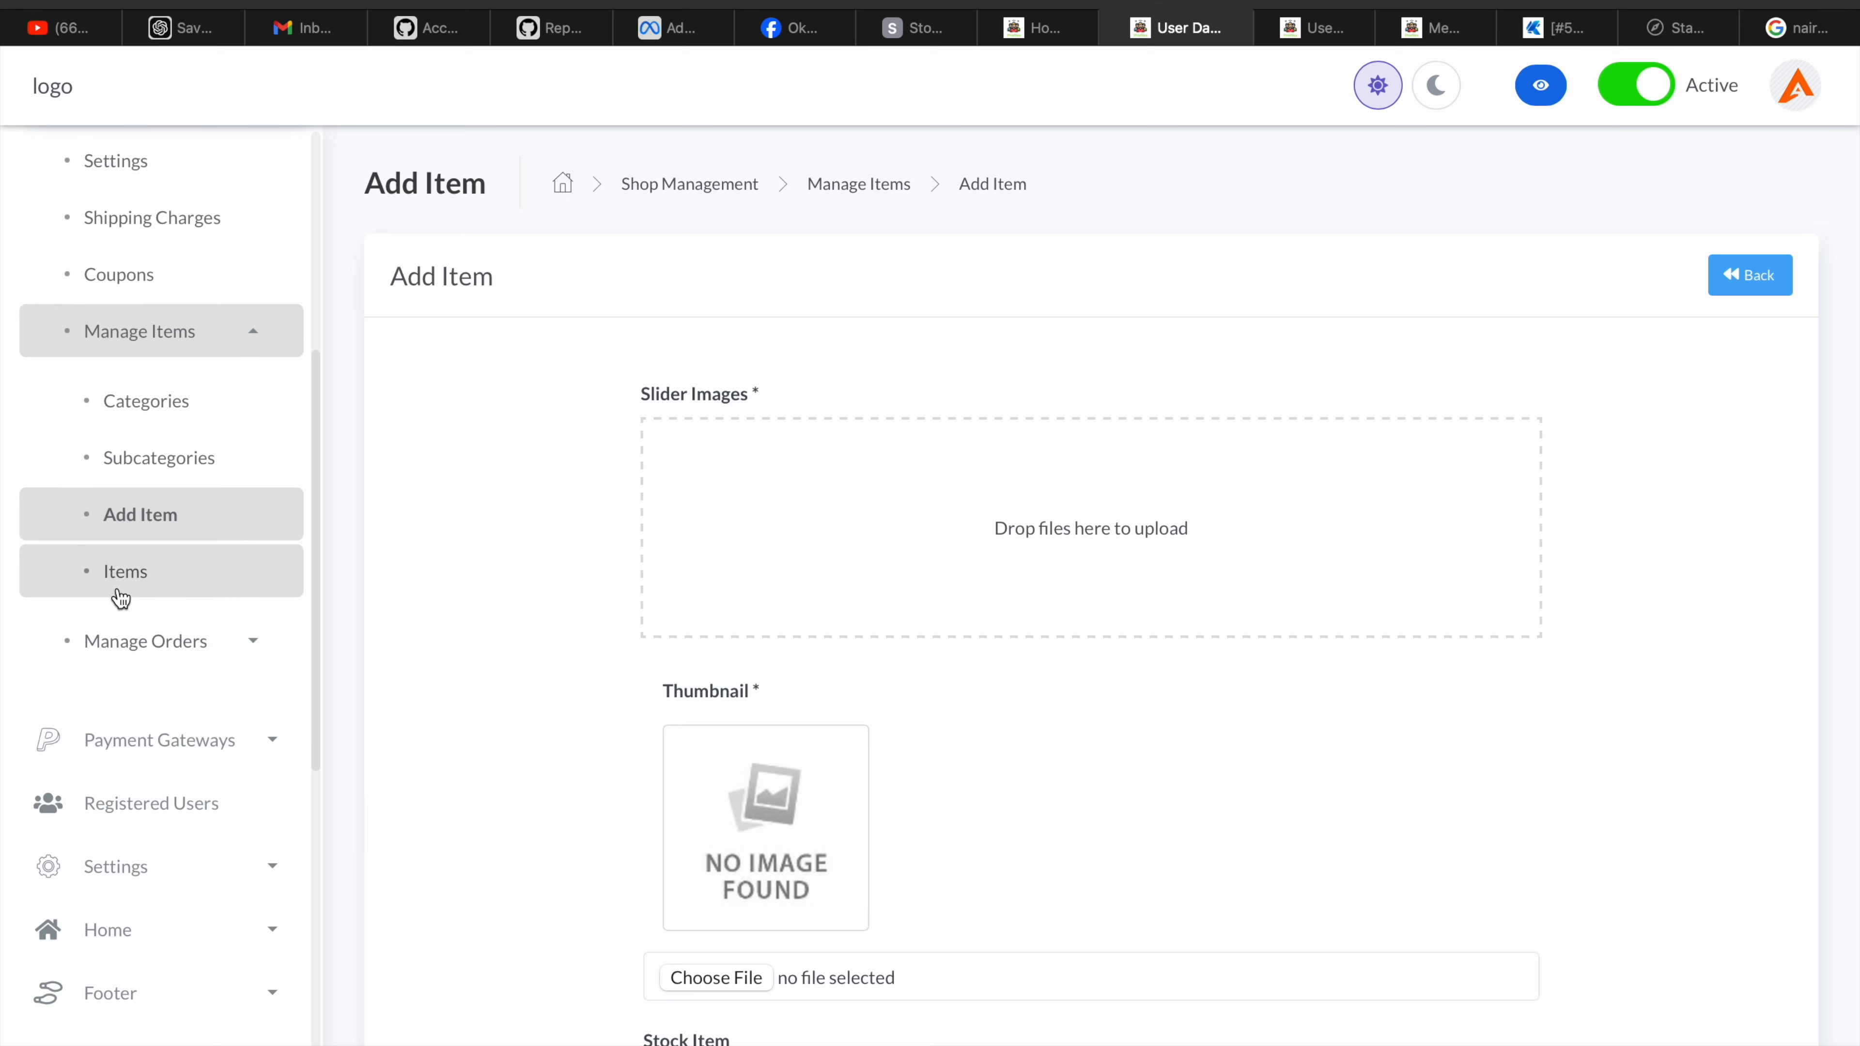
click(119, 594)
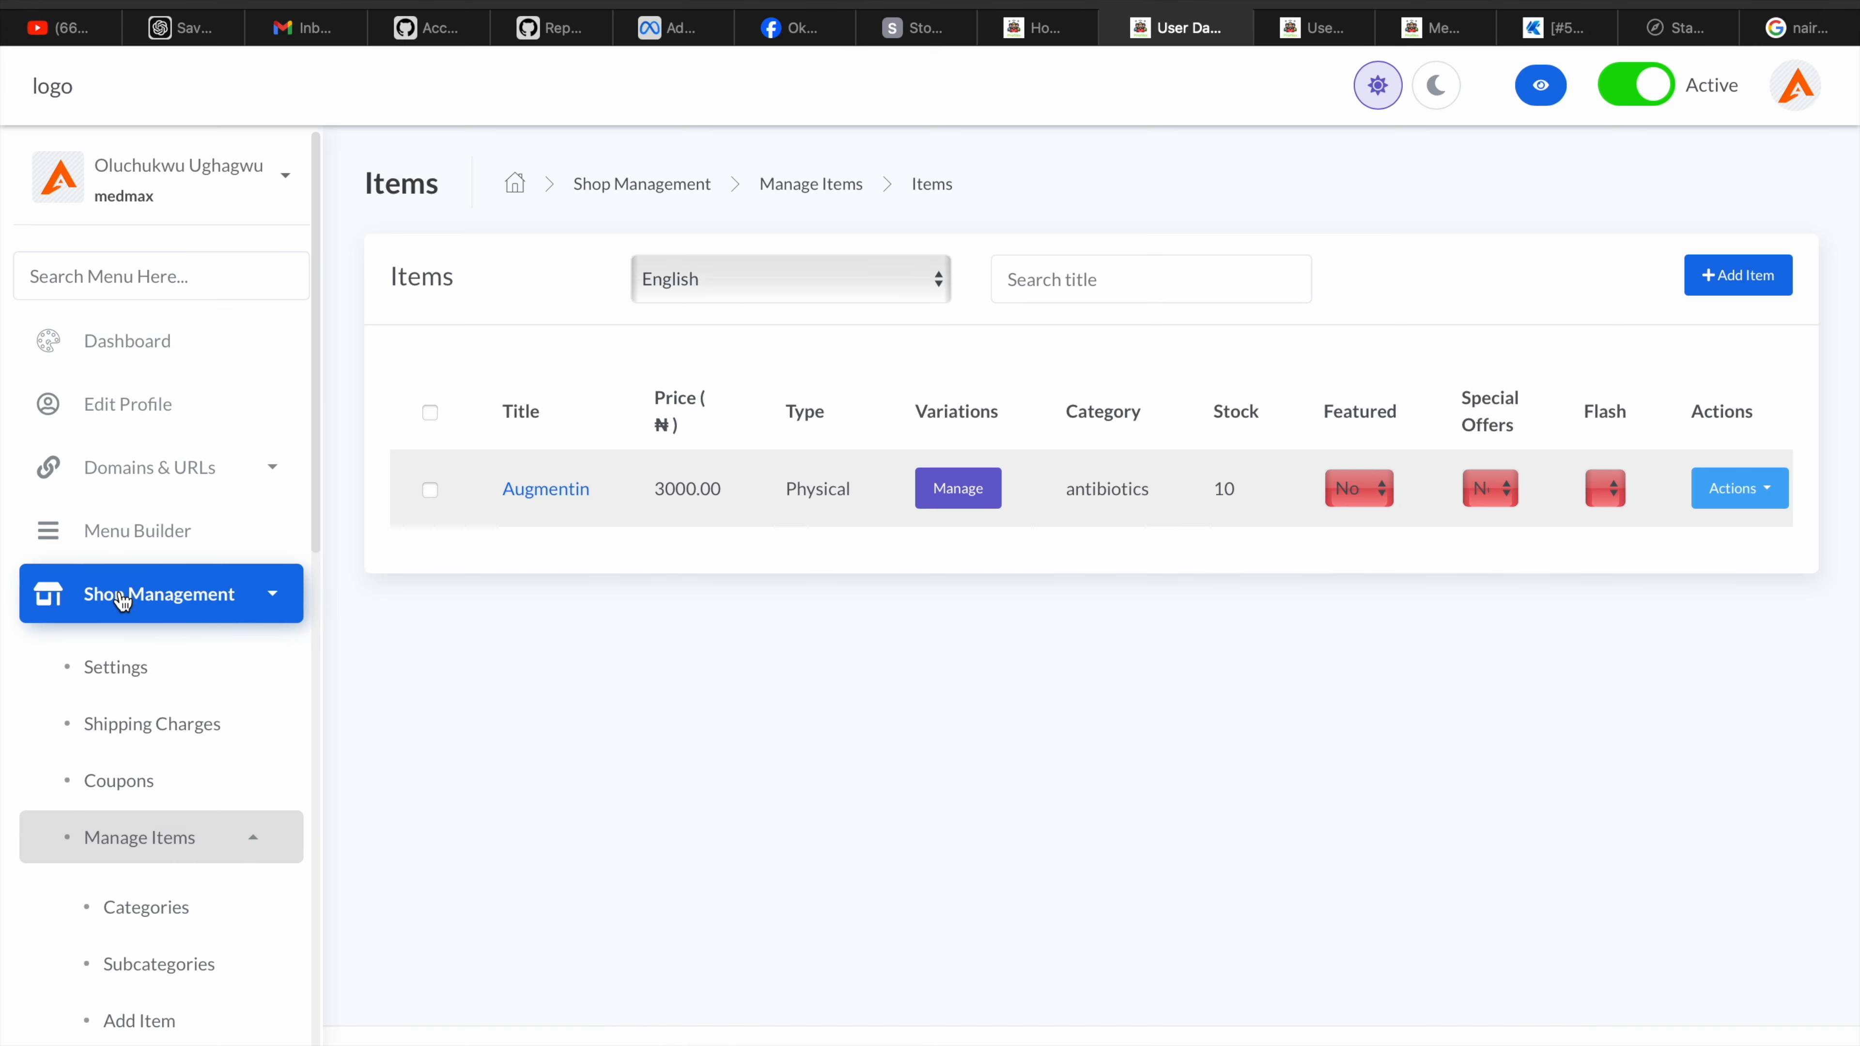
Expand the order management options to review the available order views and report
scroll(151, 897, down, 6)
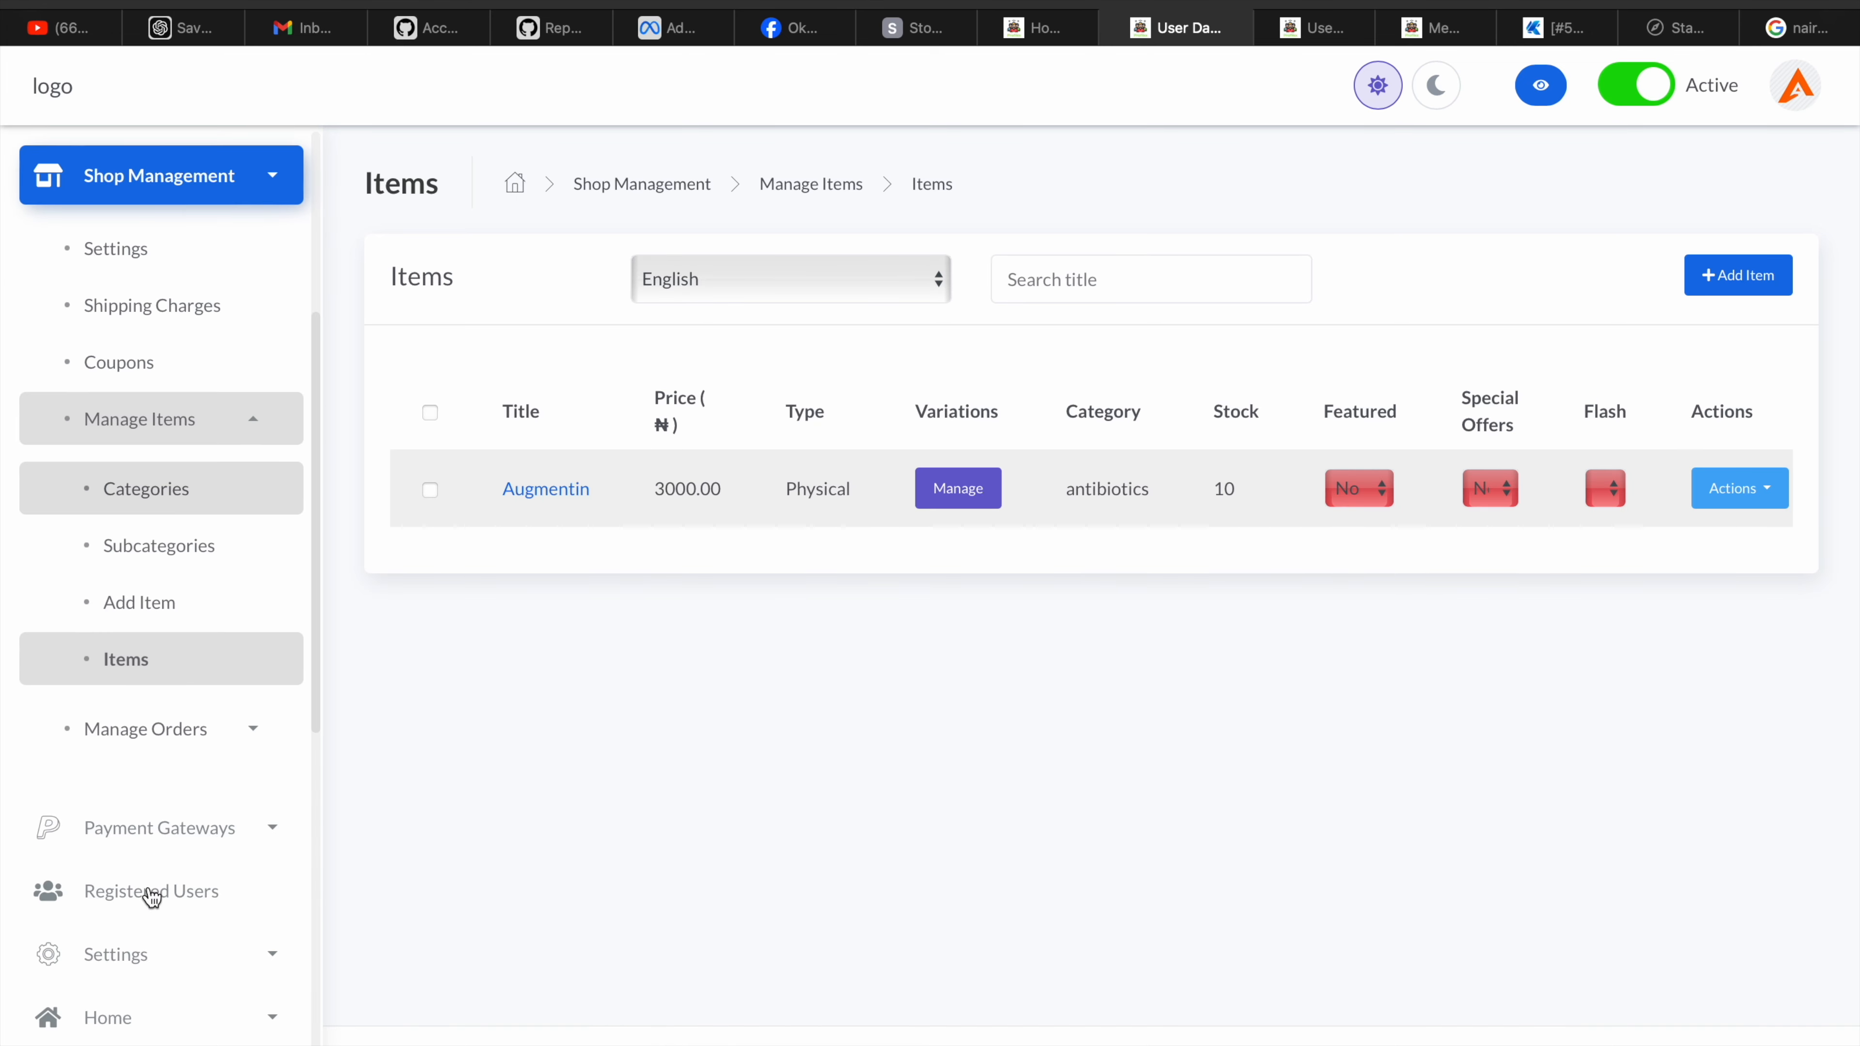
click(145, 736)
scroll(138, 826, down, 3)
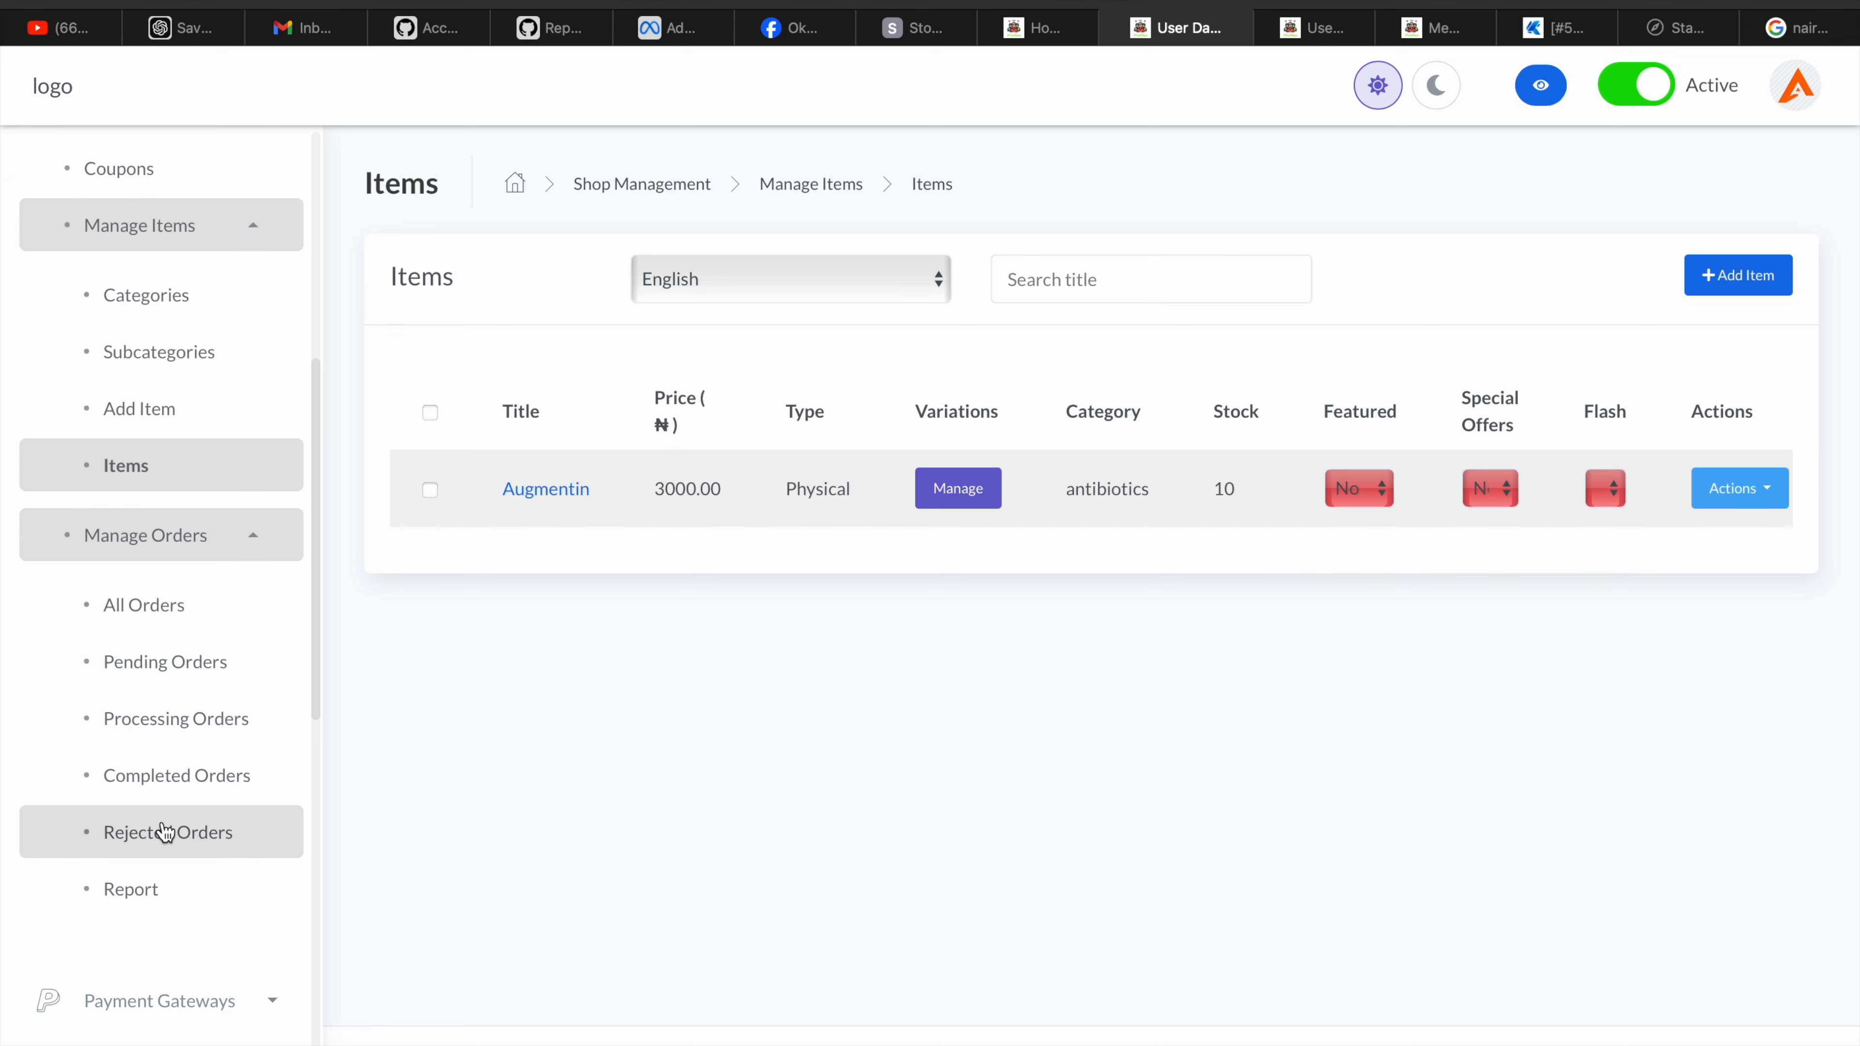
Open the online payment gateways page of the store
scroll(167, 832, down, 3)
scroll(166, 832, down, 1)
click(191, 786)
scroll(183, 781, down, 4)
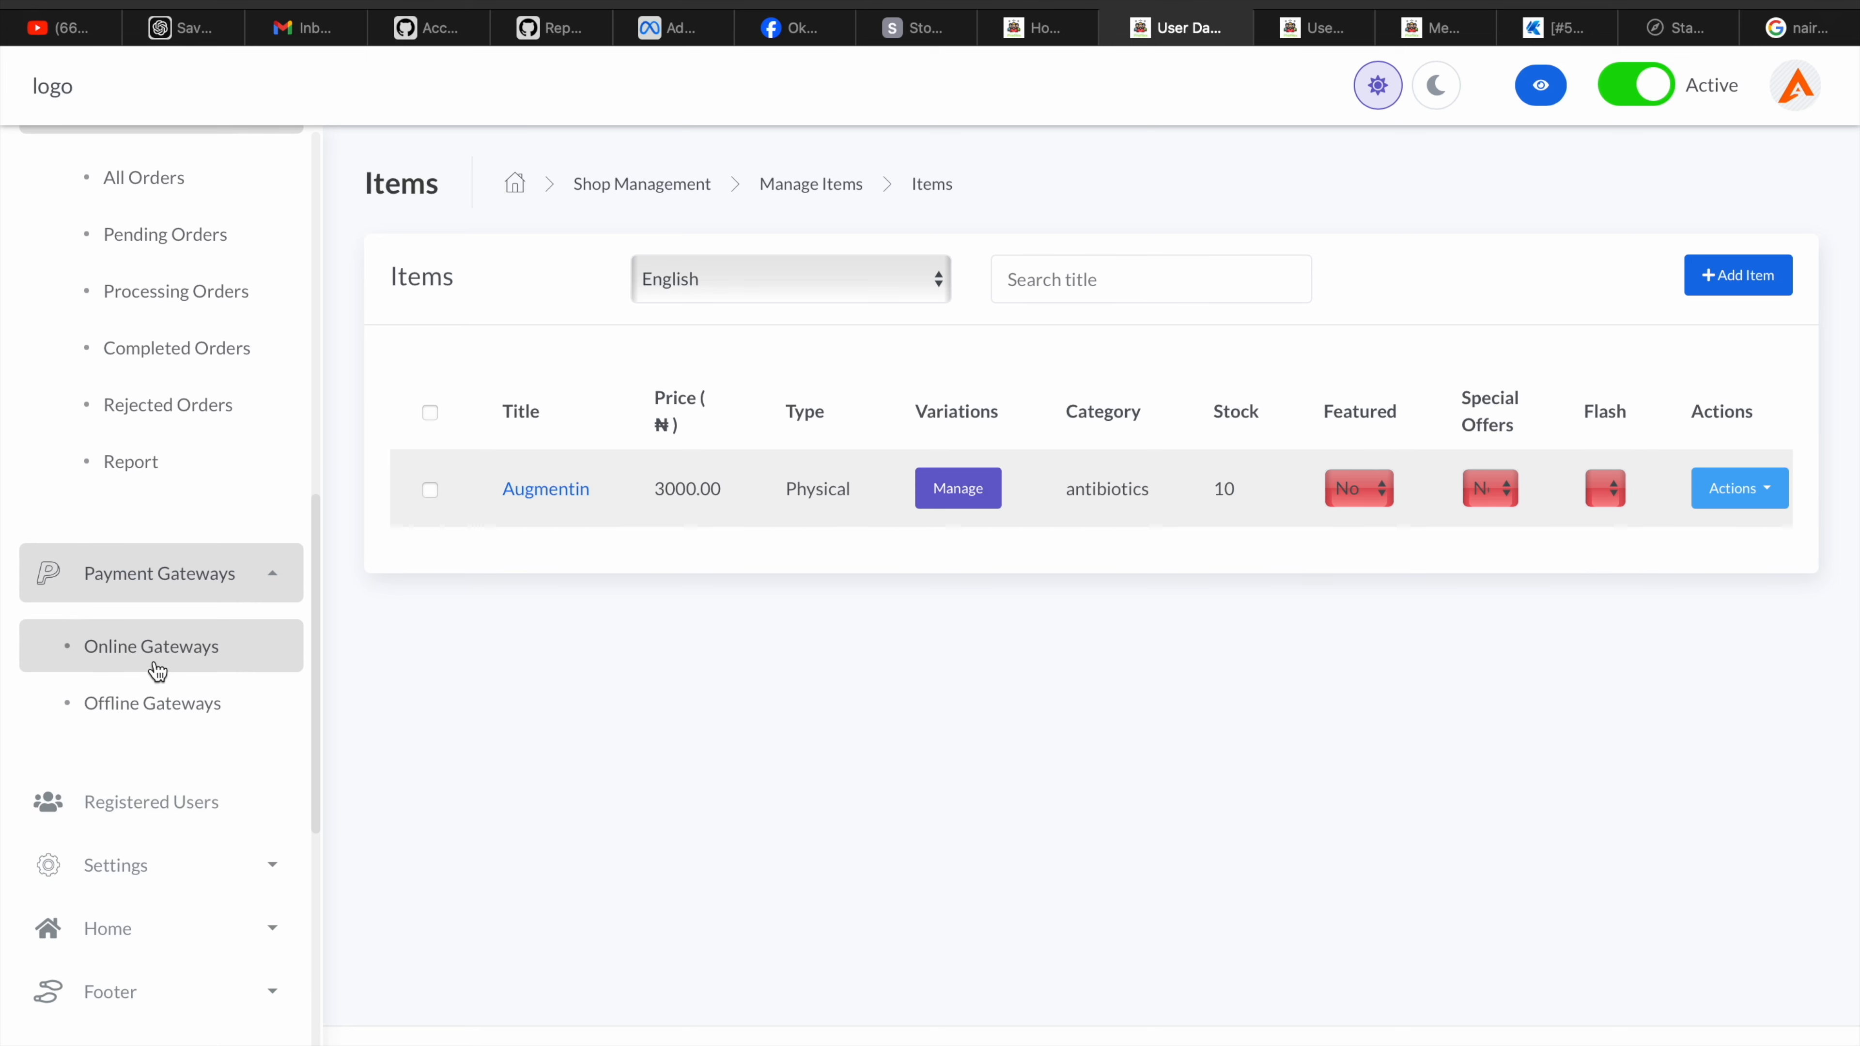
click(190, 661)
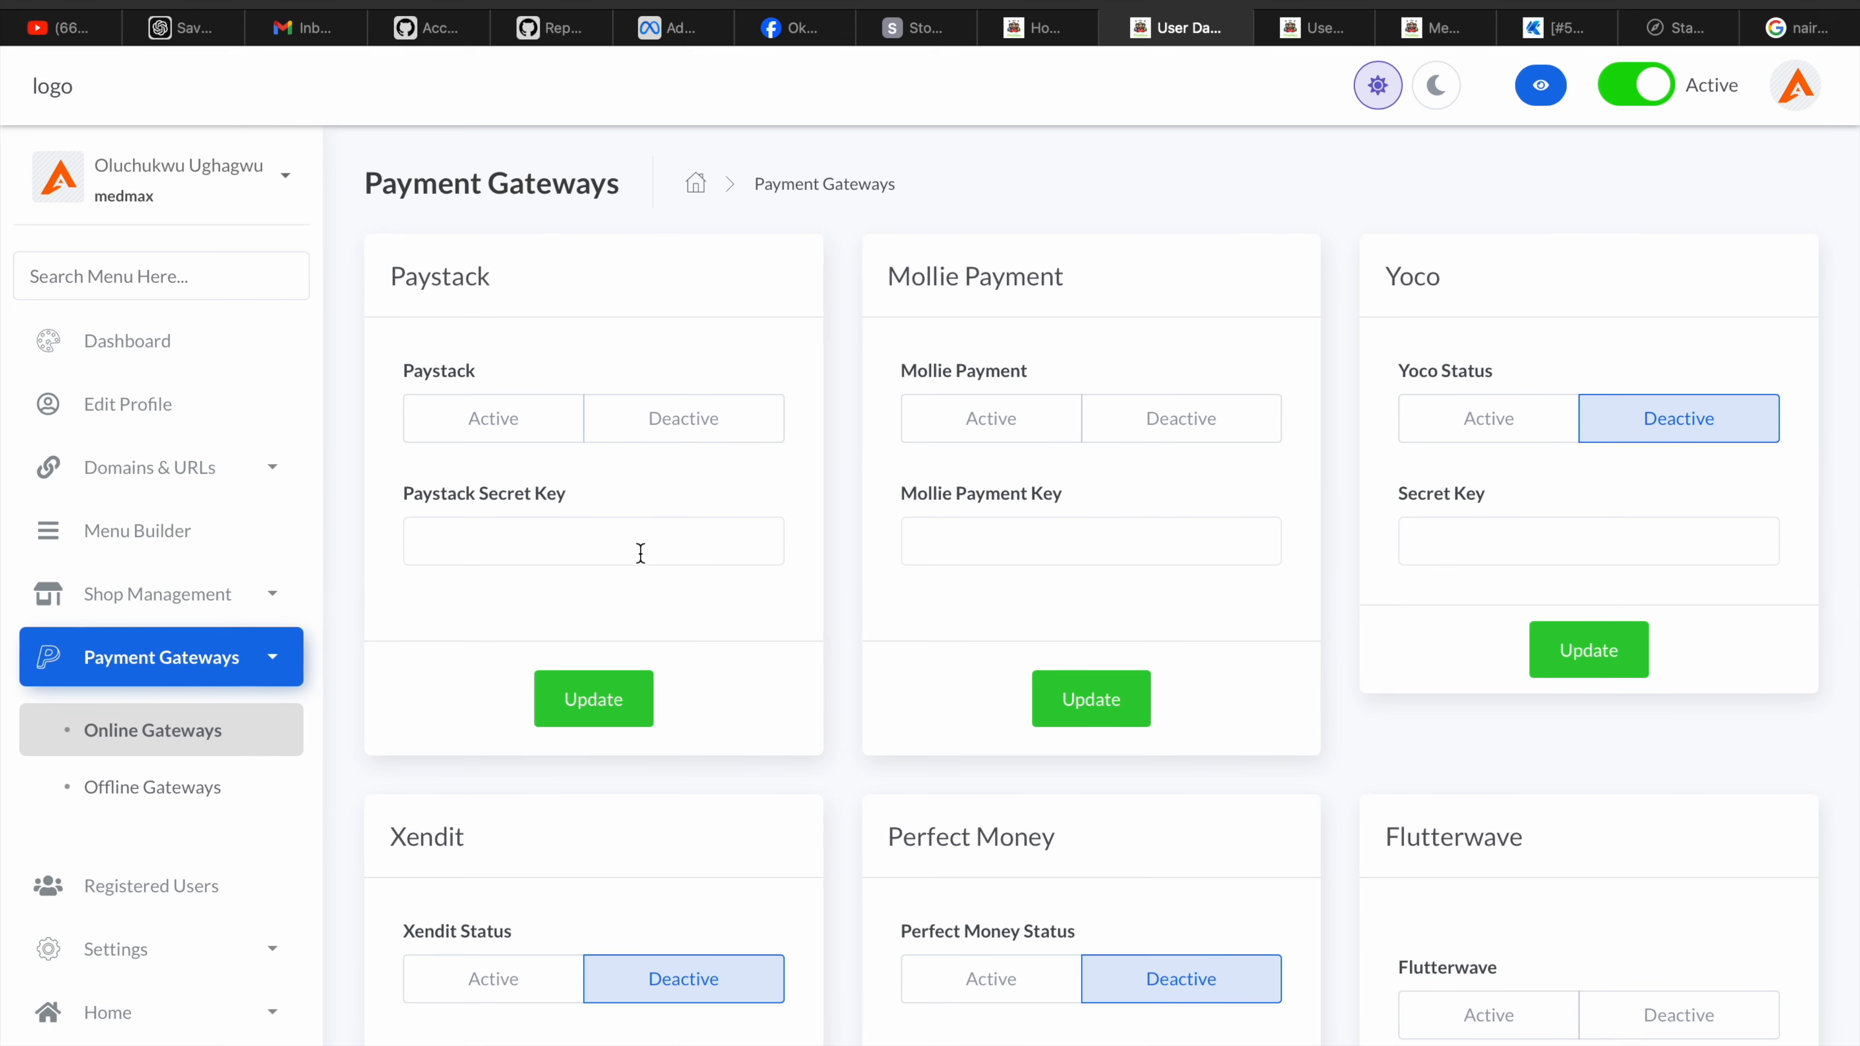
Look through the online payment gateways offered and the credential fields each one requires
scroll(546, 490, down, 10)
scroll(545, 484, down, 18)
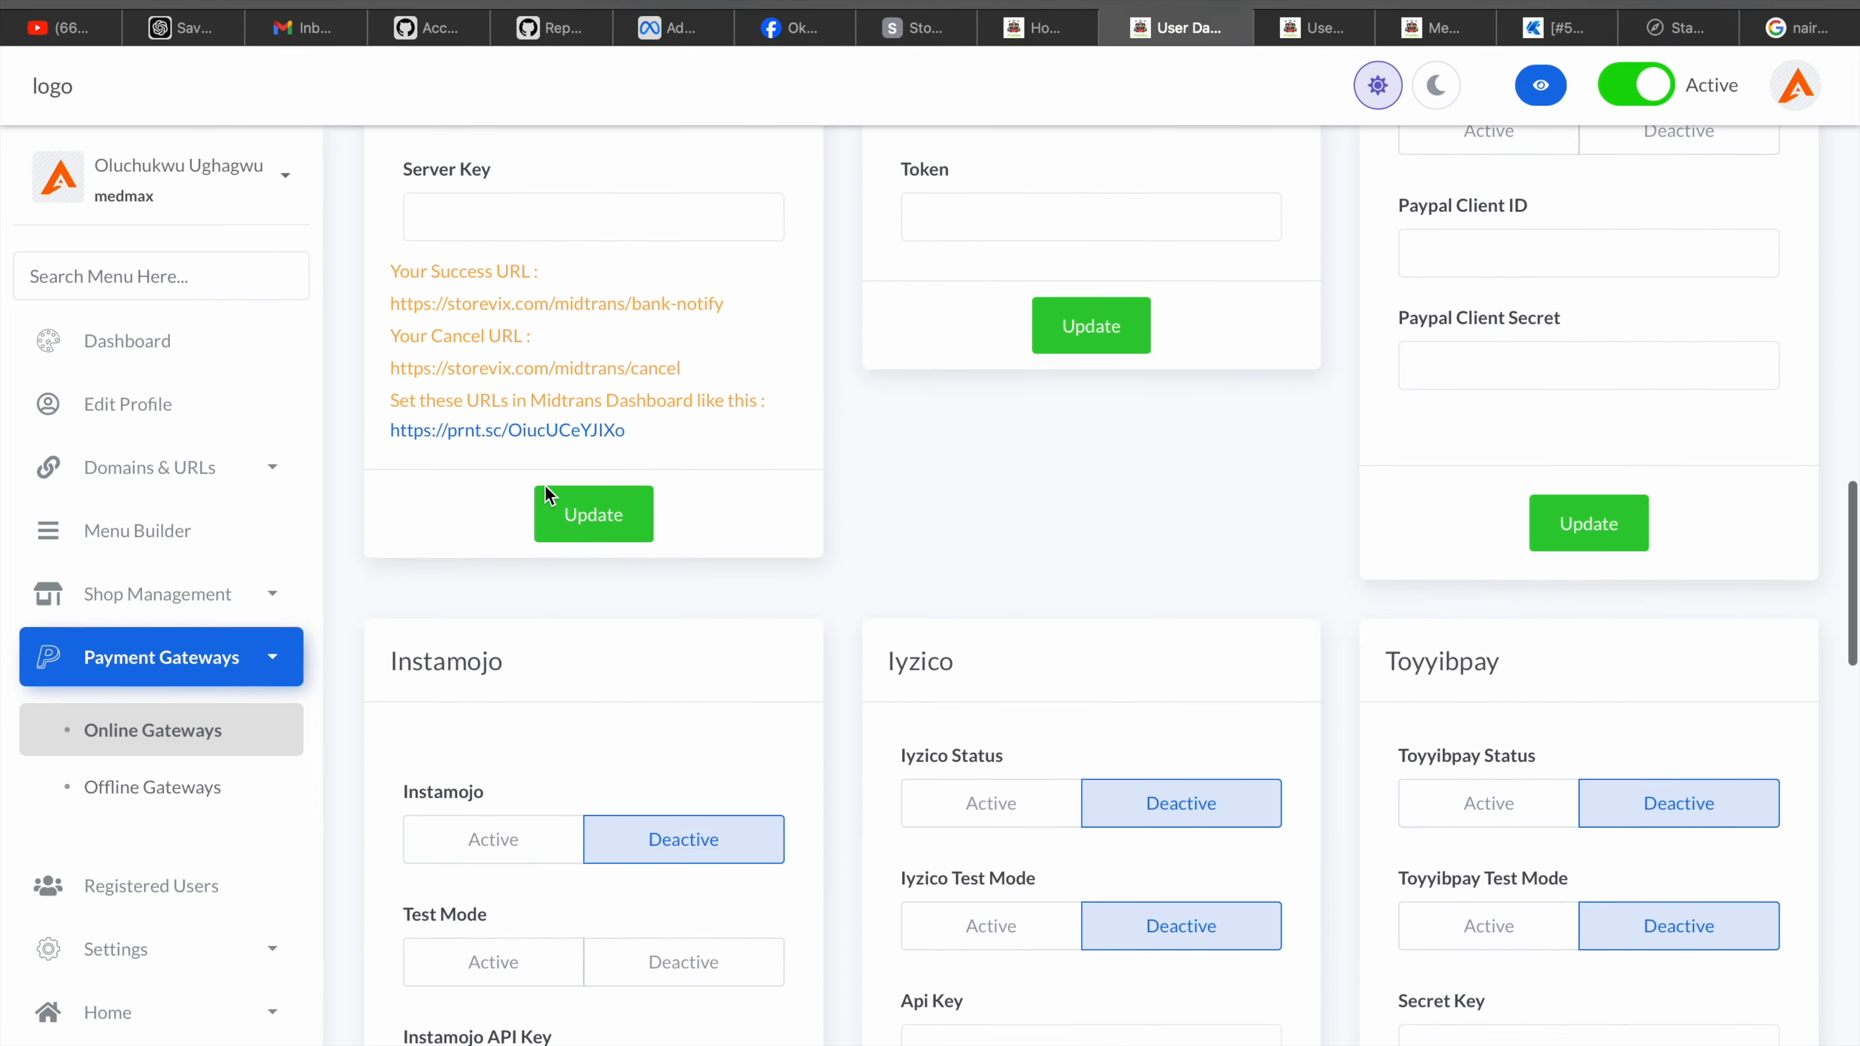
scroll(545, 484, up, 20)
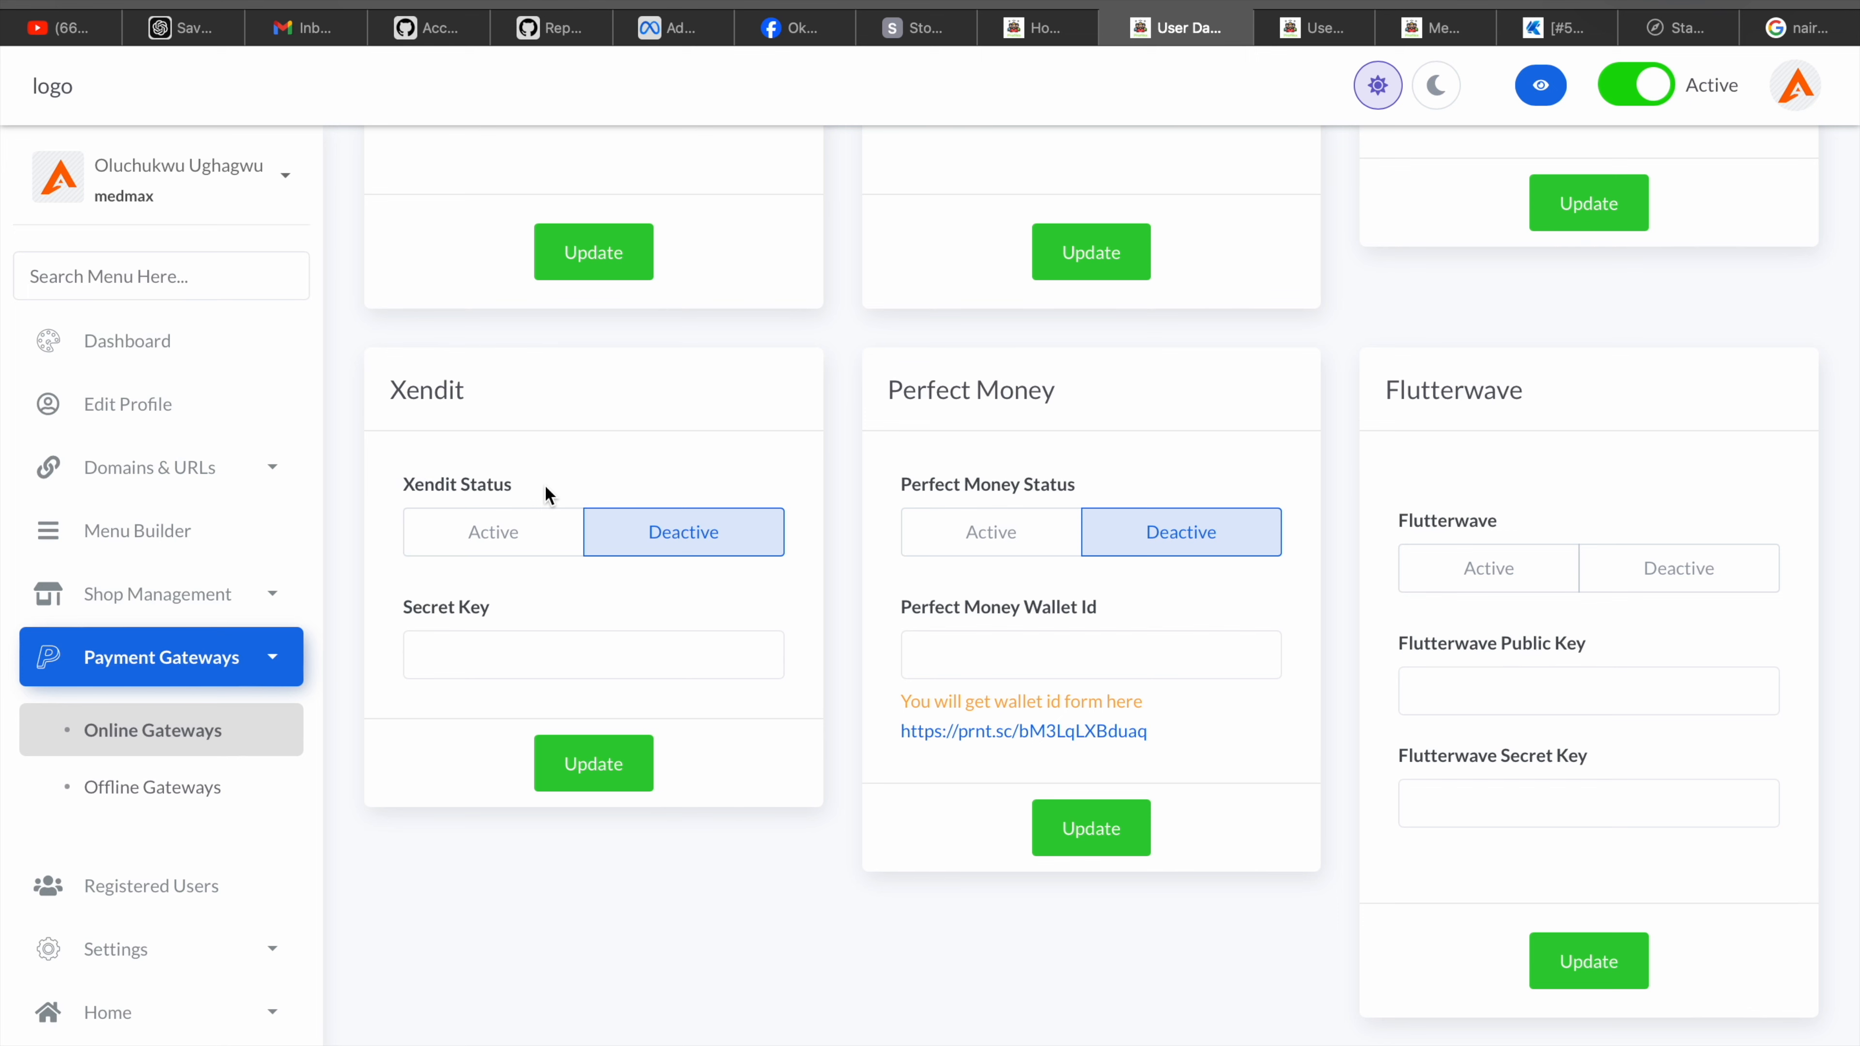
scroll(545, 484, up, 5)
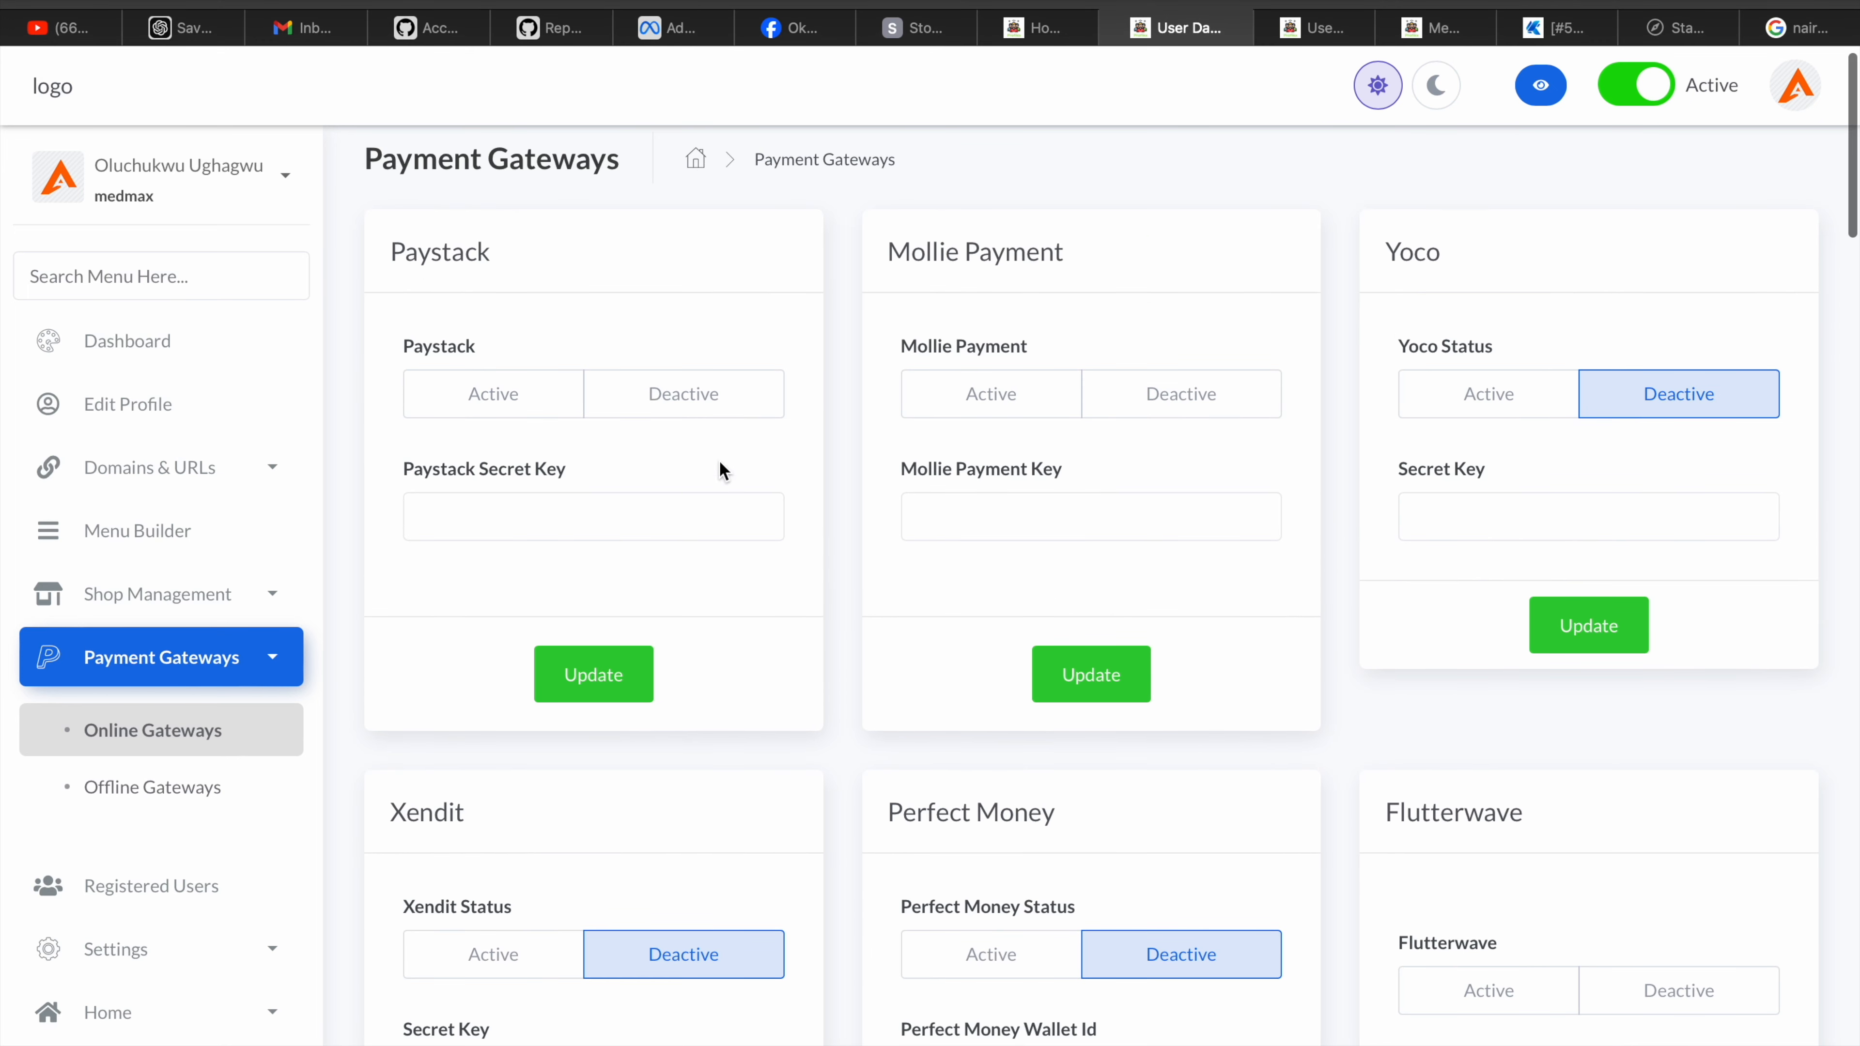
scroll(971, 529, down, 12)
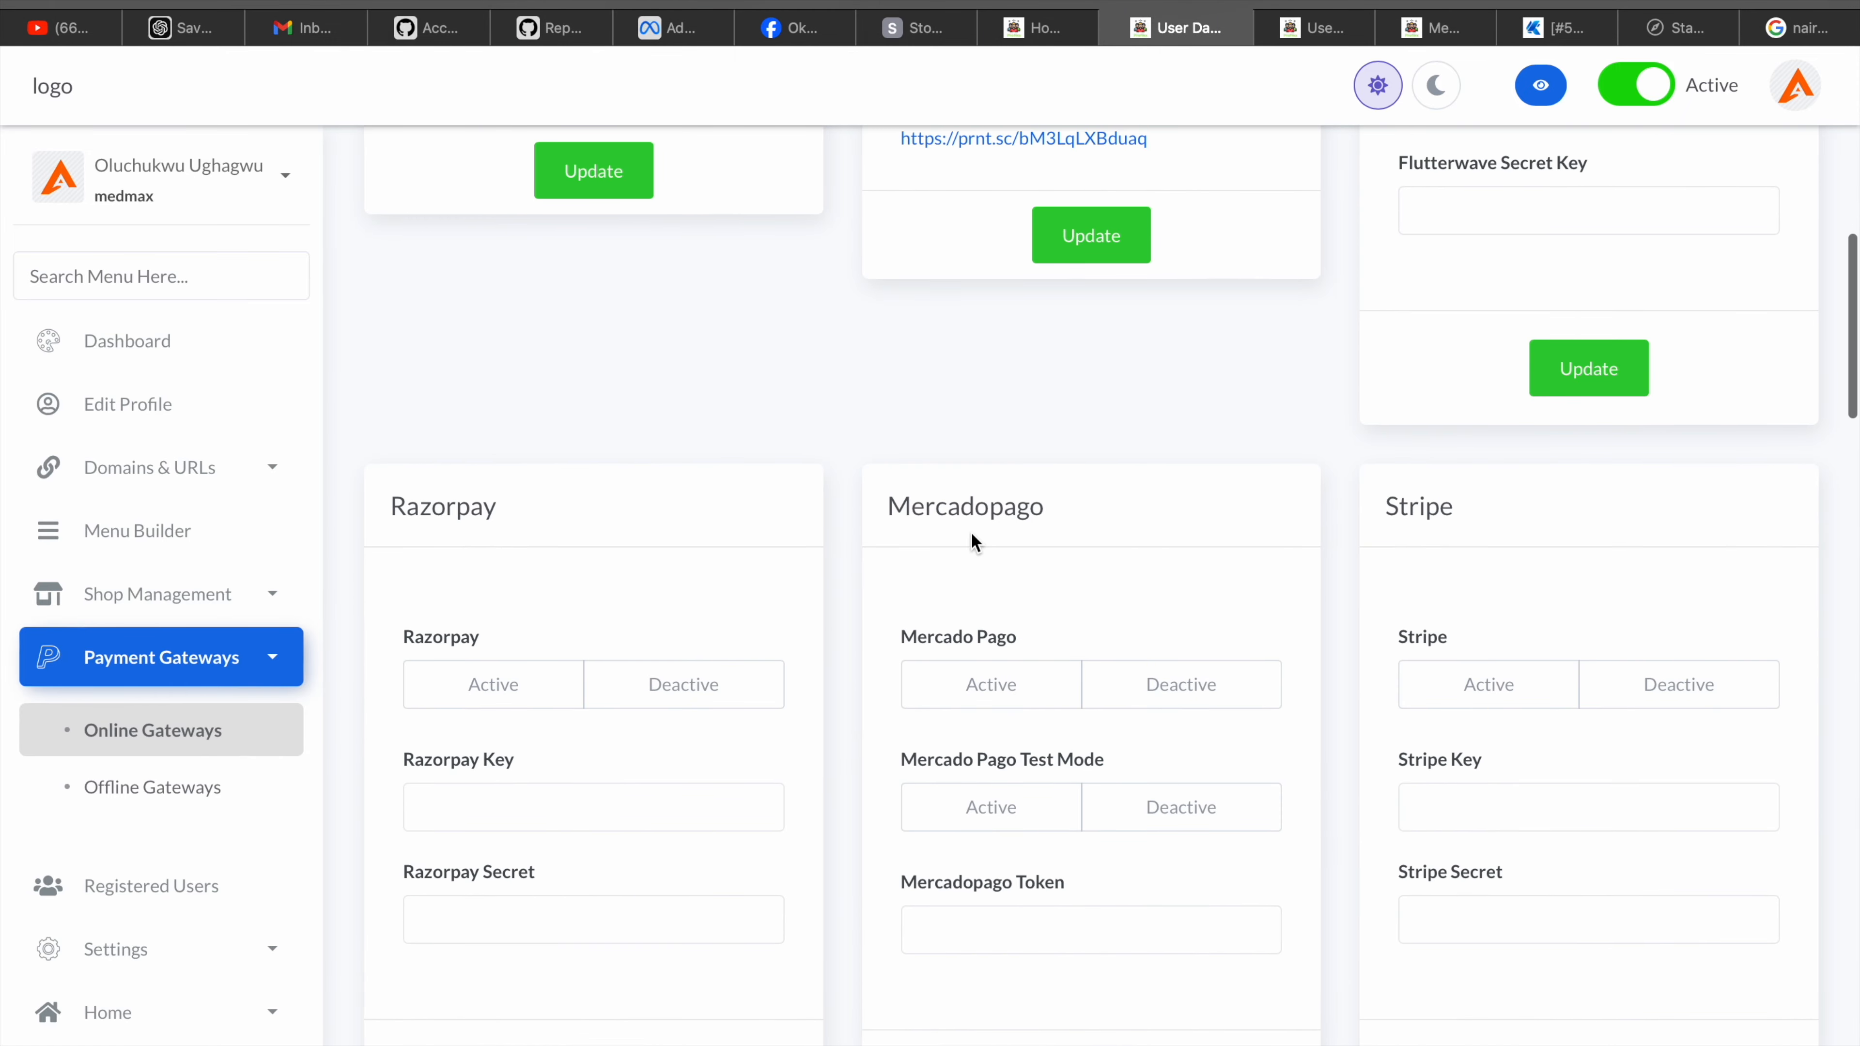
scroll(1061, 555, up, 10)
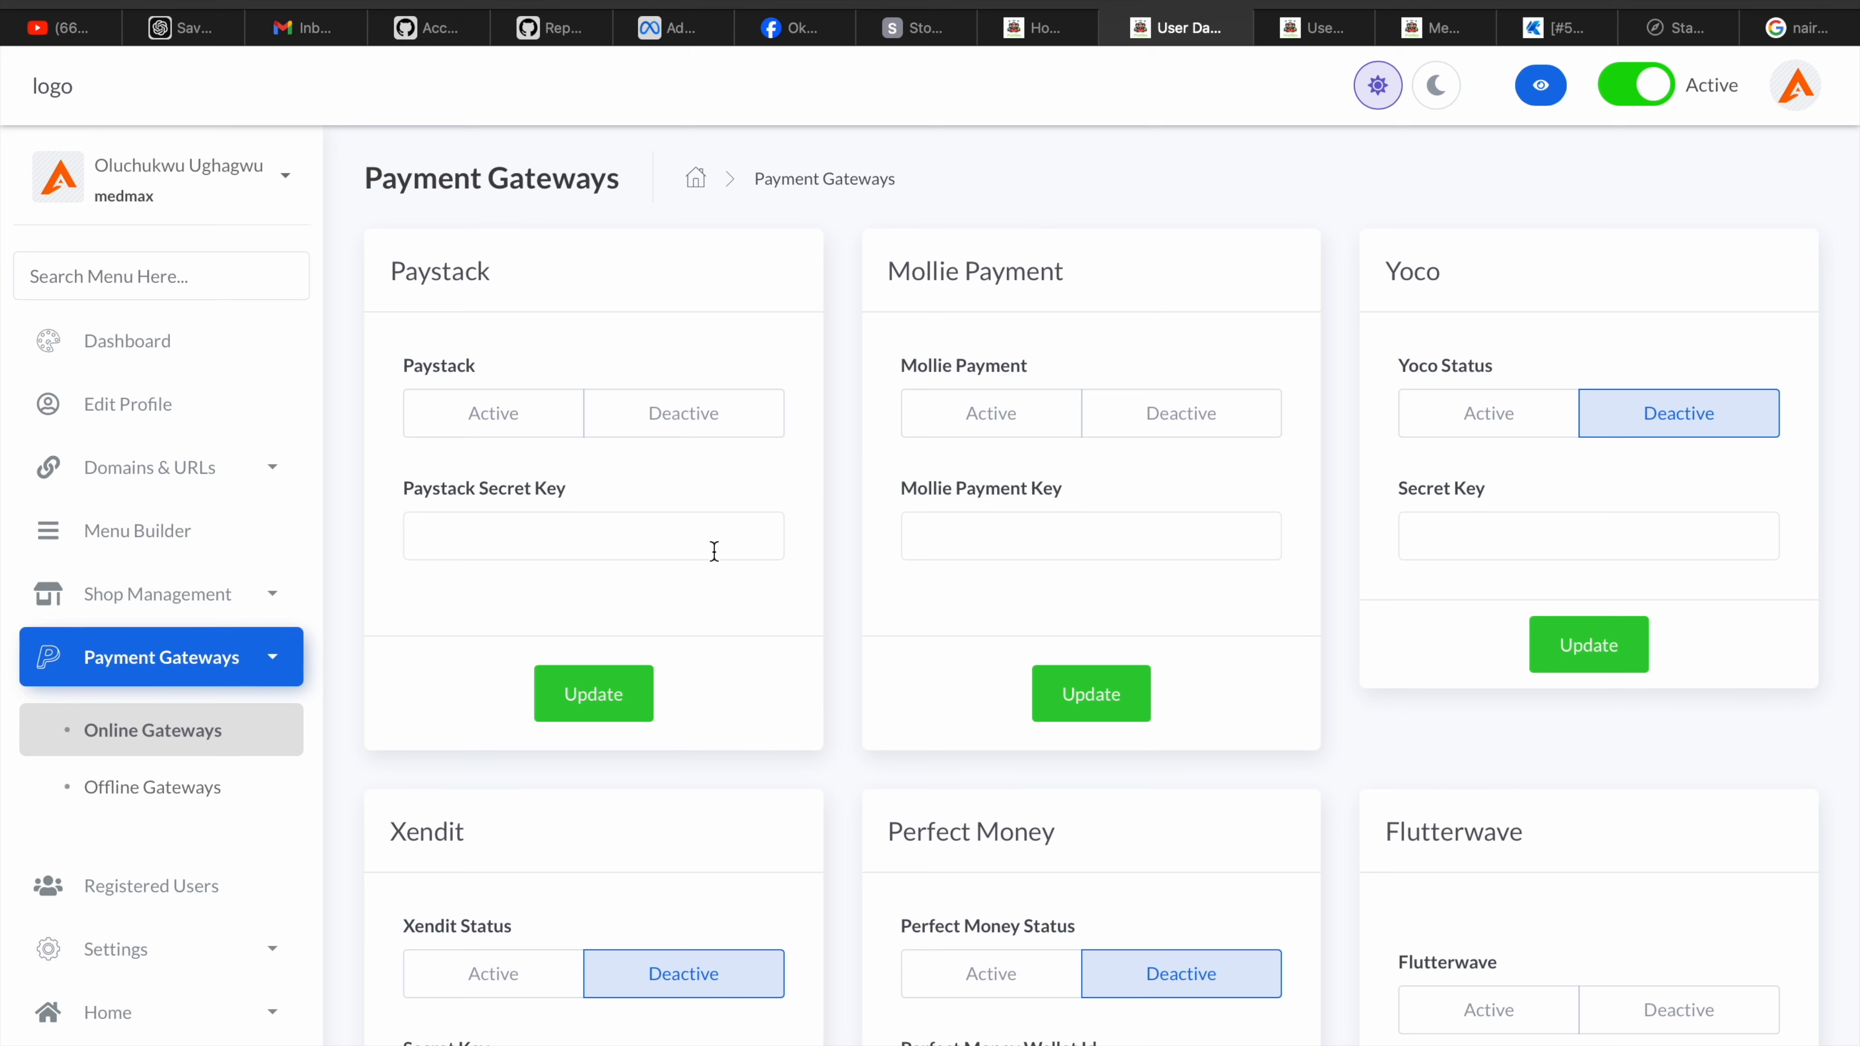
Examine the Paystack, Flutterwave, Stripe and Paypal entries among the online payment gateways
double_click(446, 274)
scroll(756, 435, down, 8)
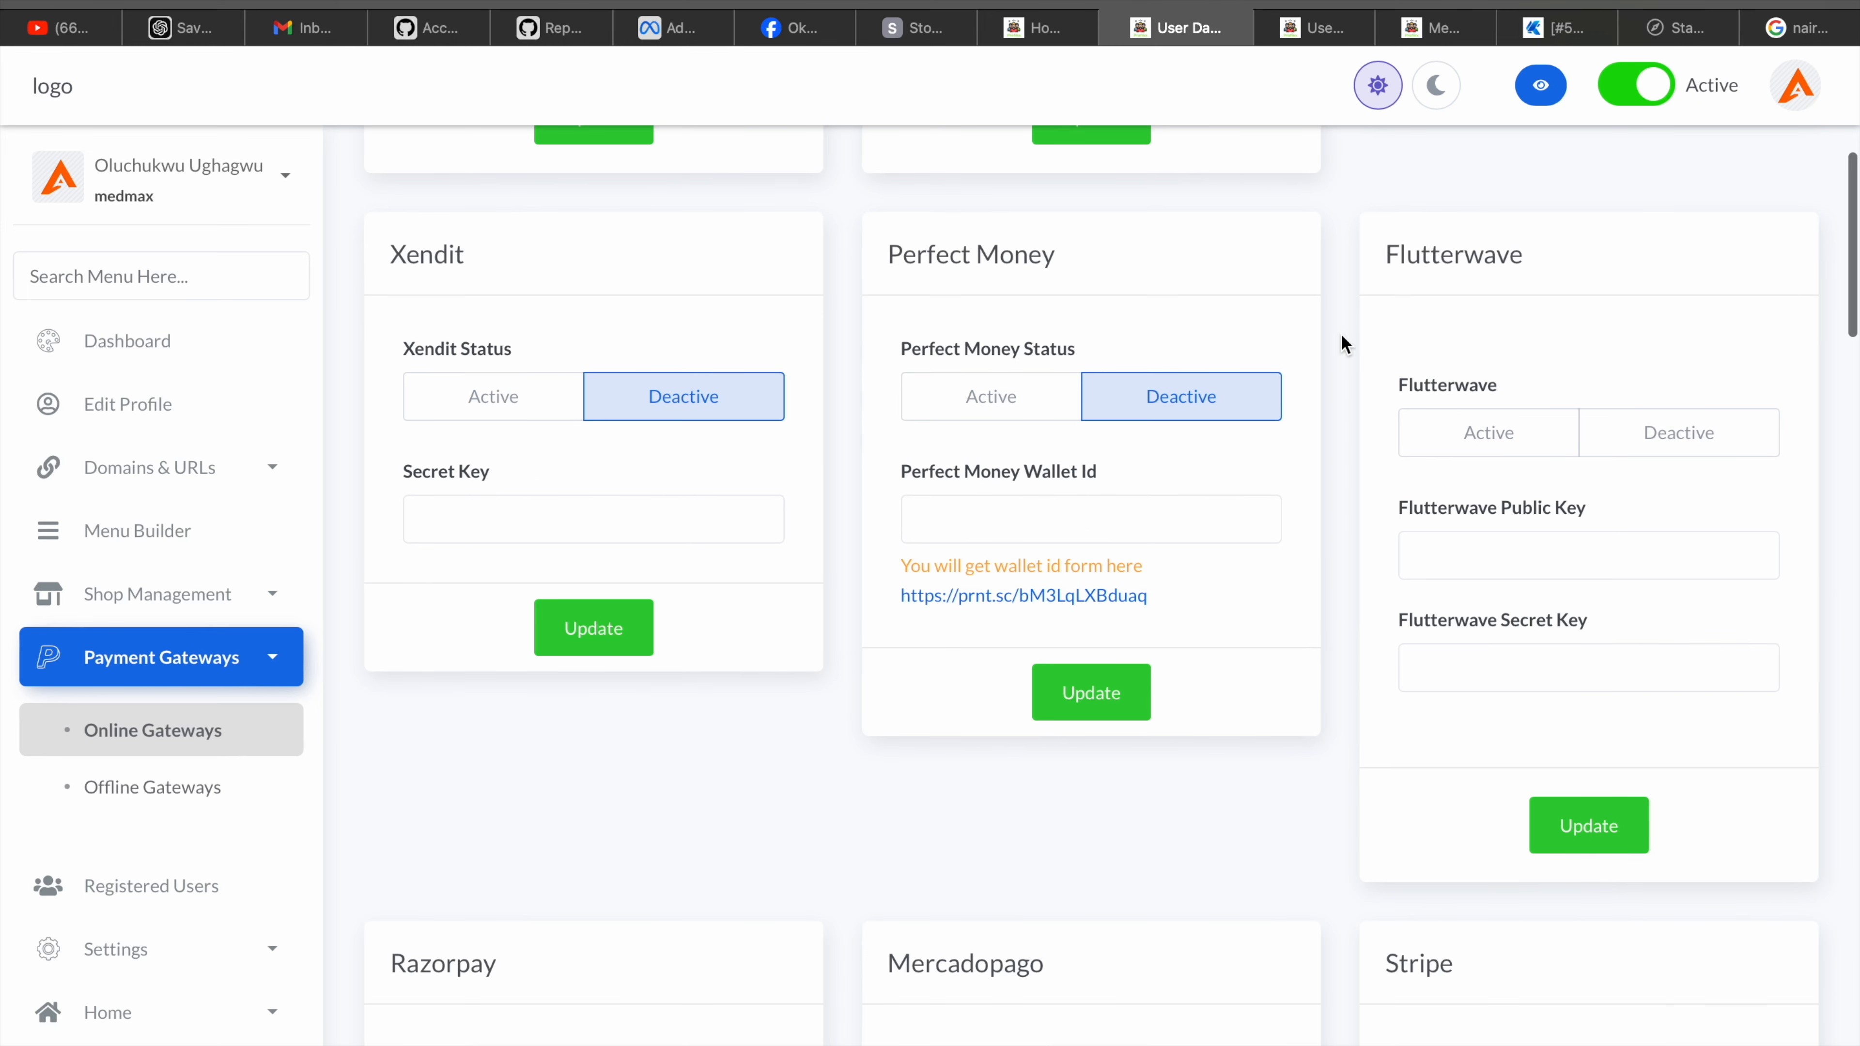
double_click(1457, 253)
scroll(1460, 499, down, 6)
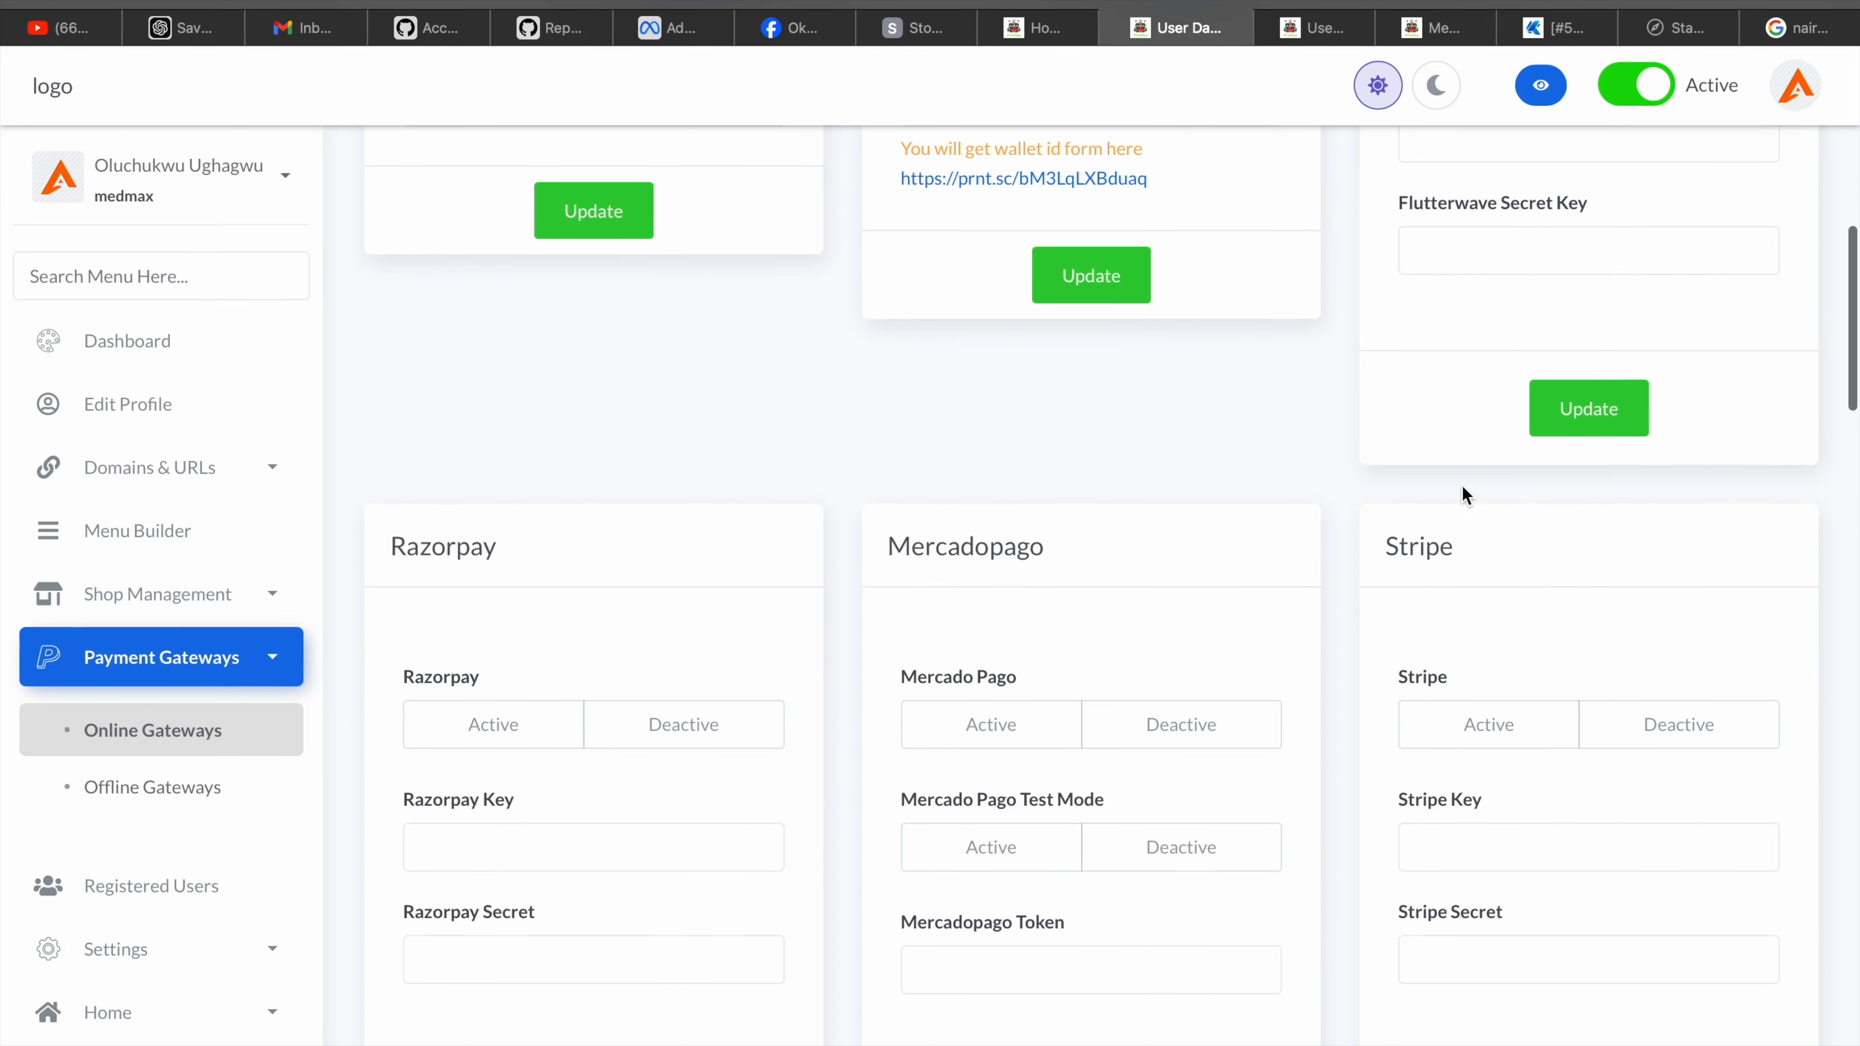
double_click(1433, 546)
scroll(1432, 542, down, 8)
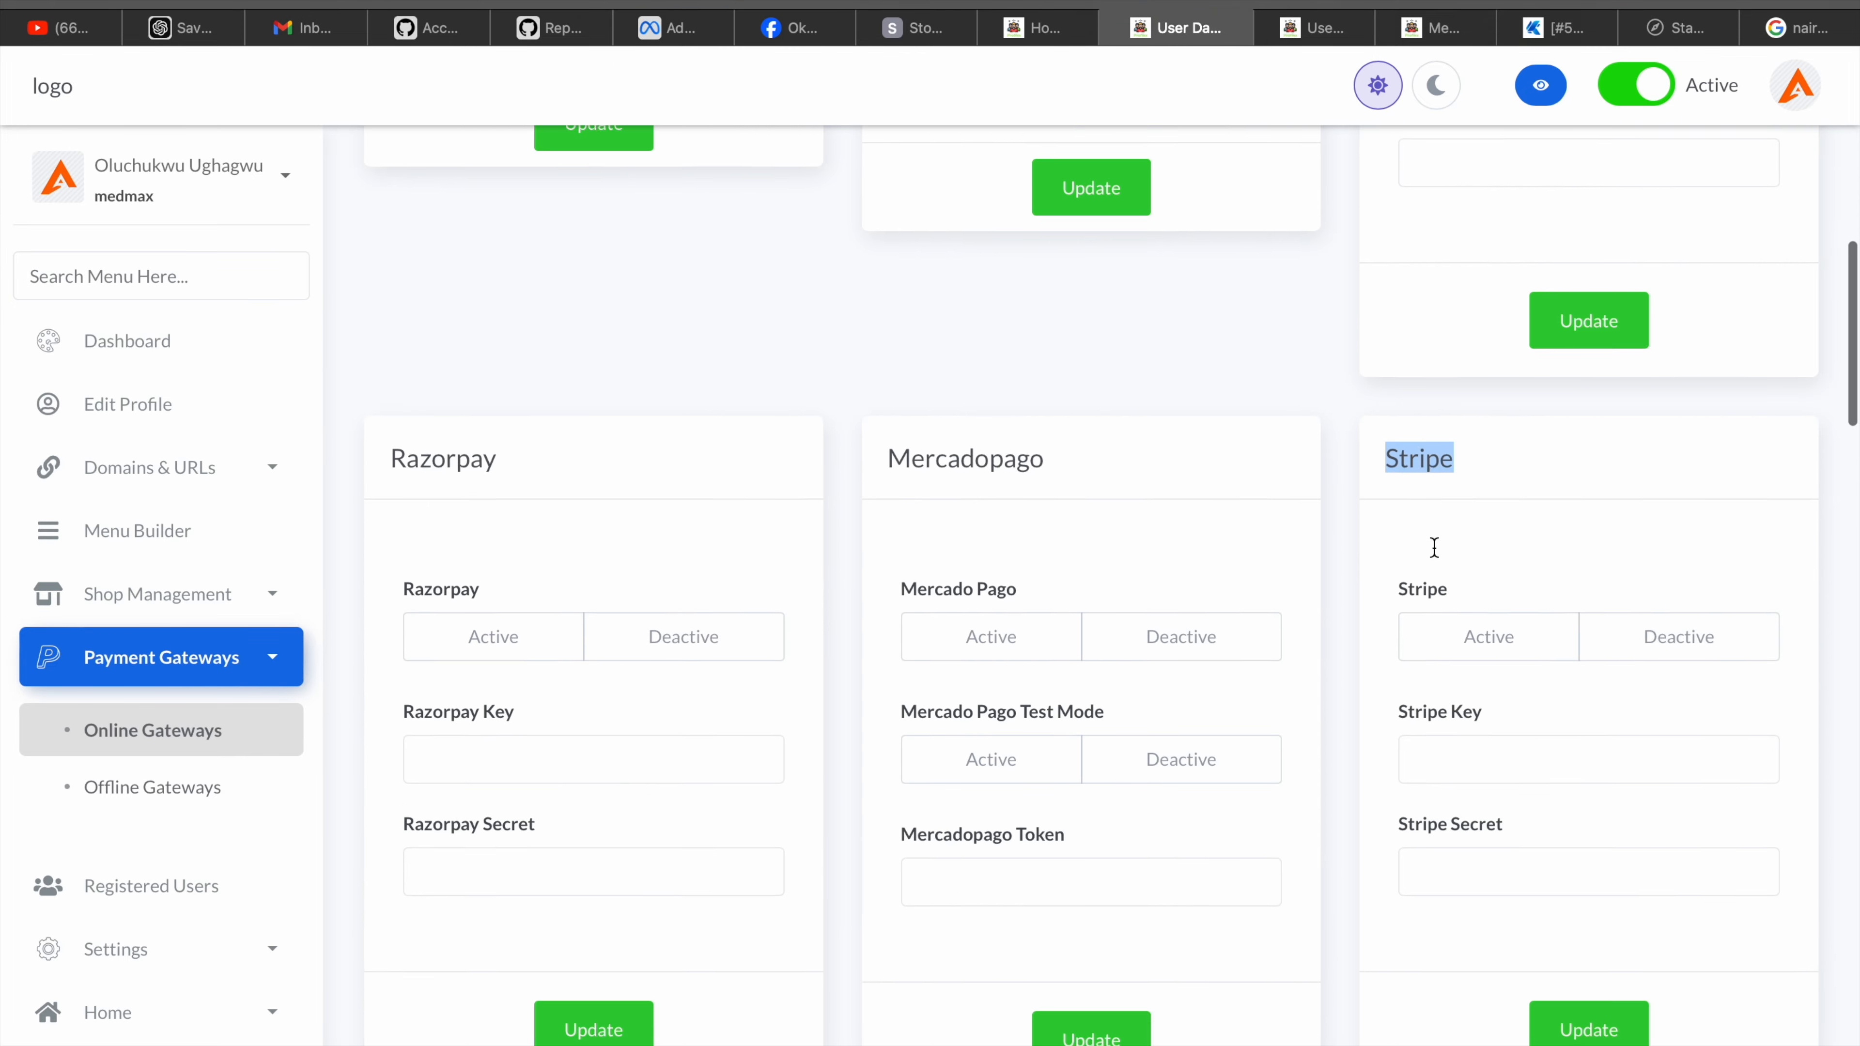
double_click(1431, 541)
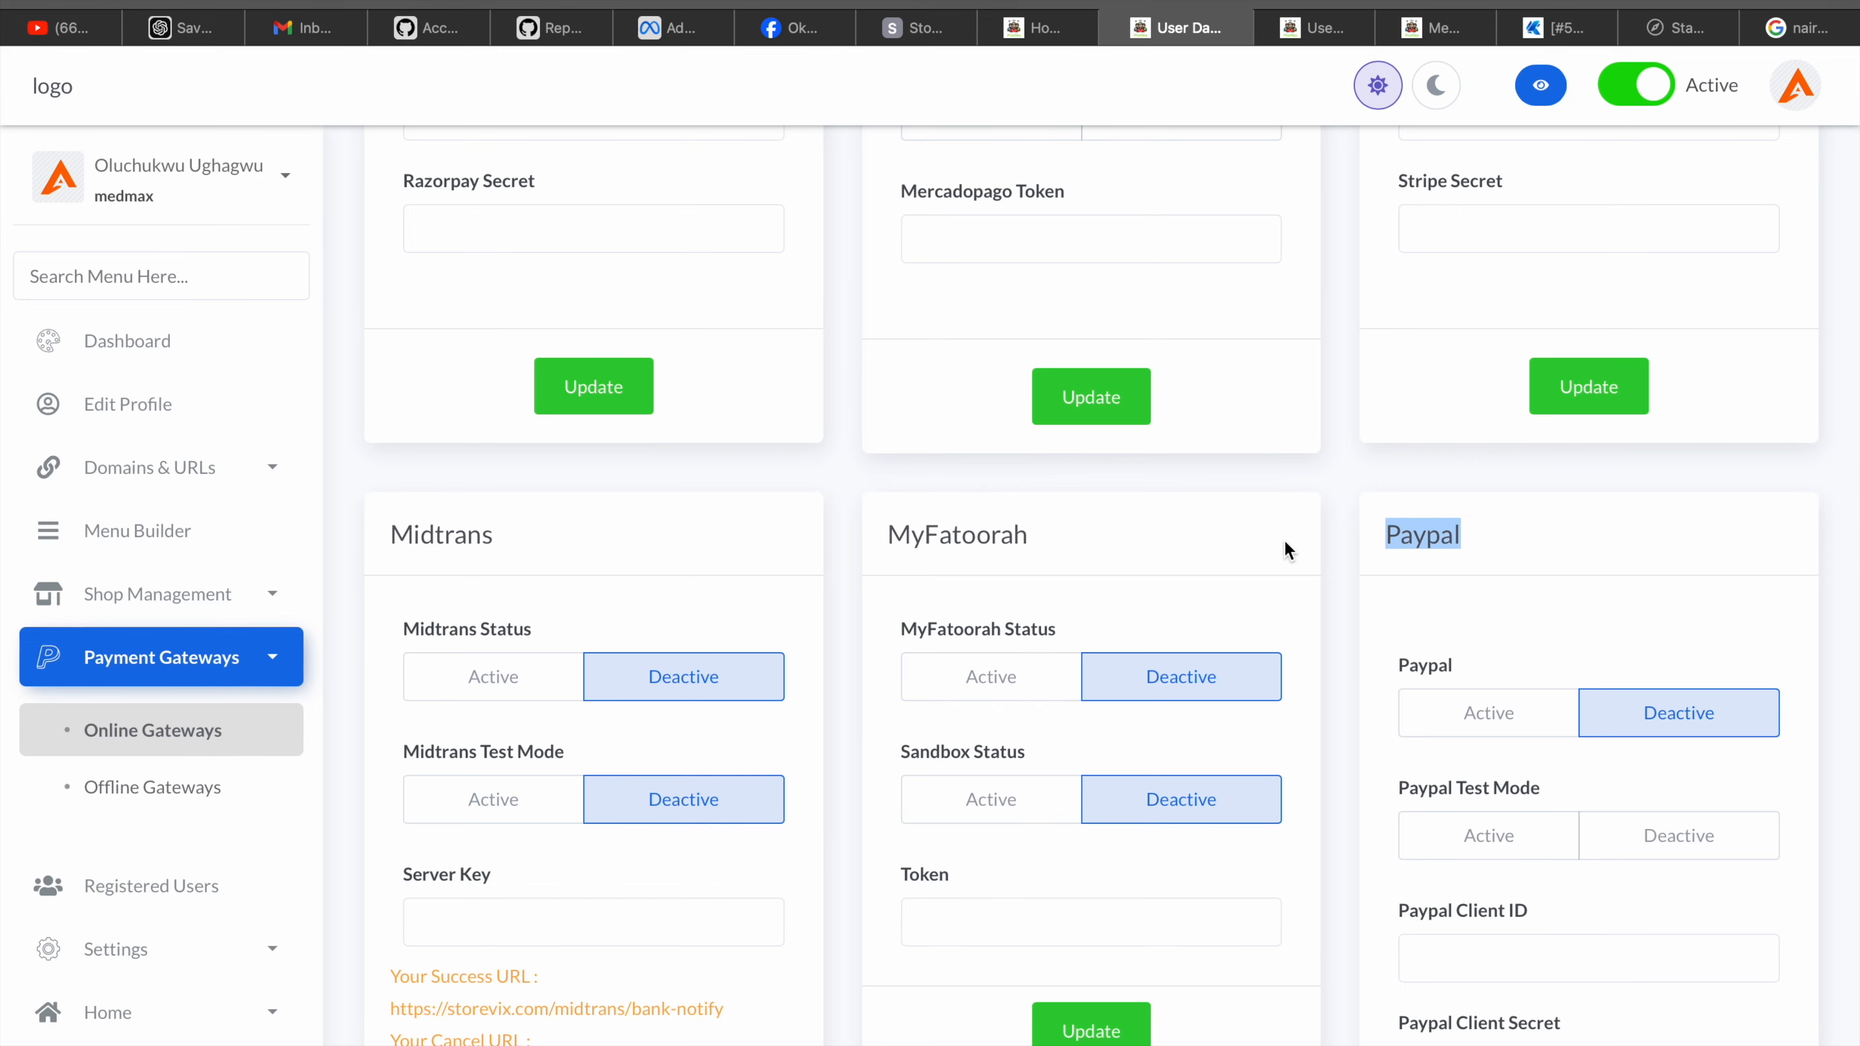
scroll(1289, 549, down, 8)
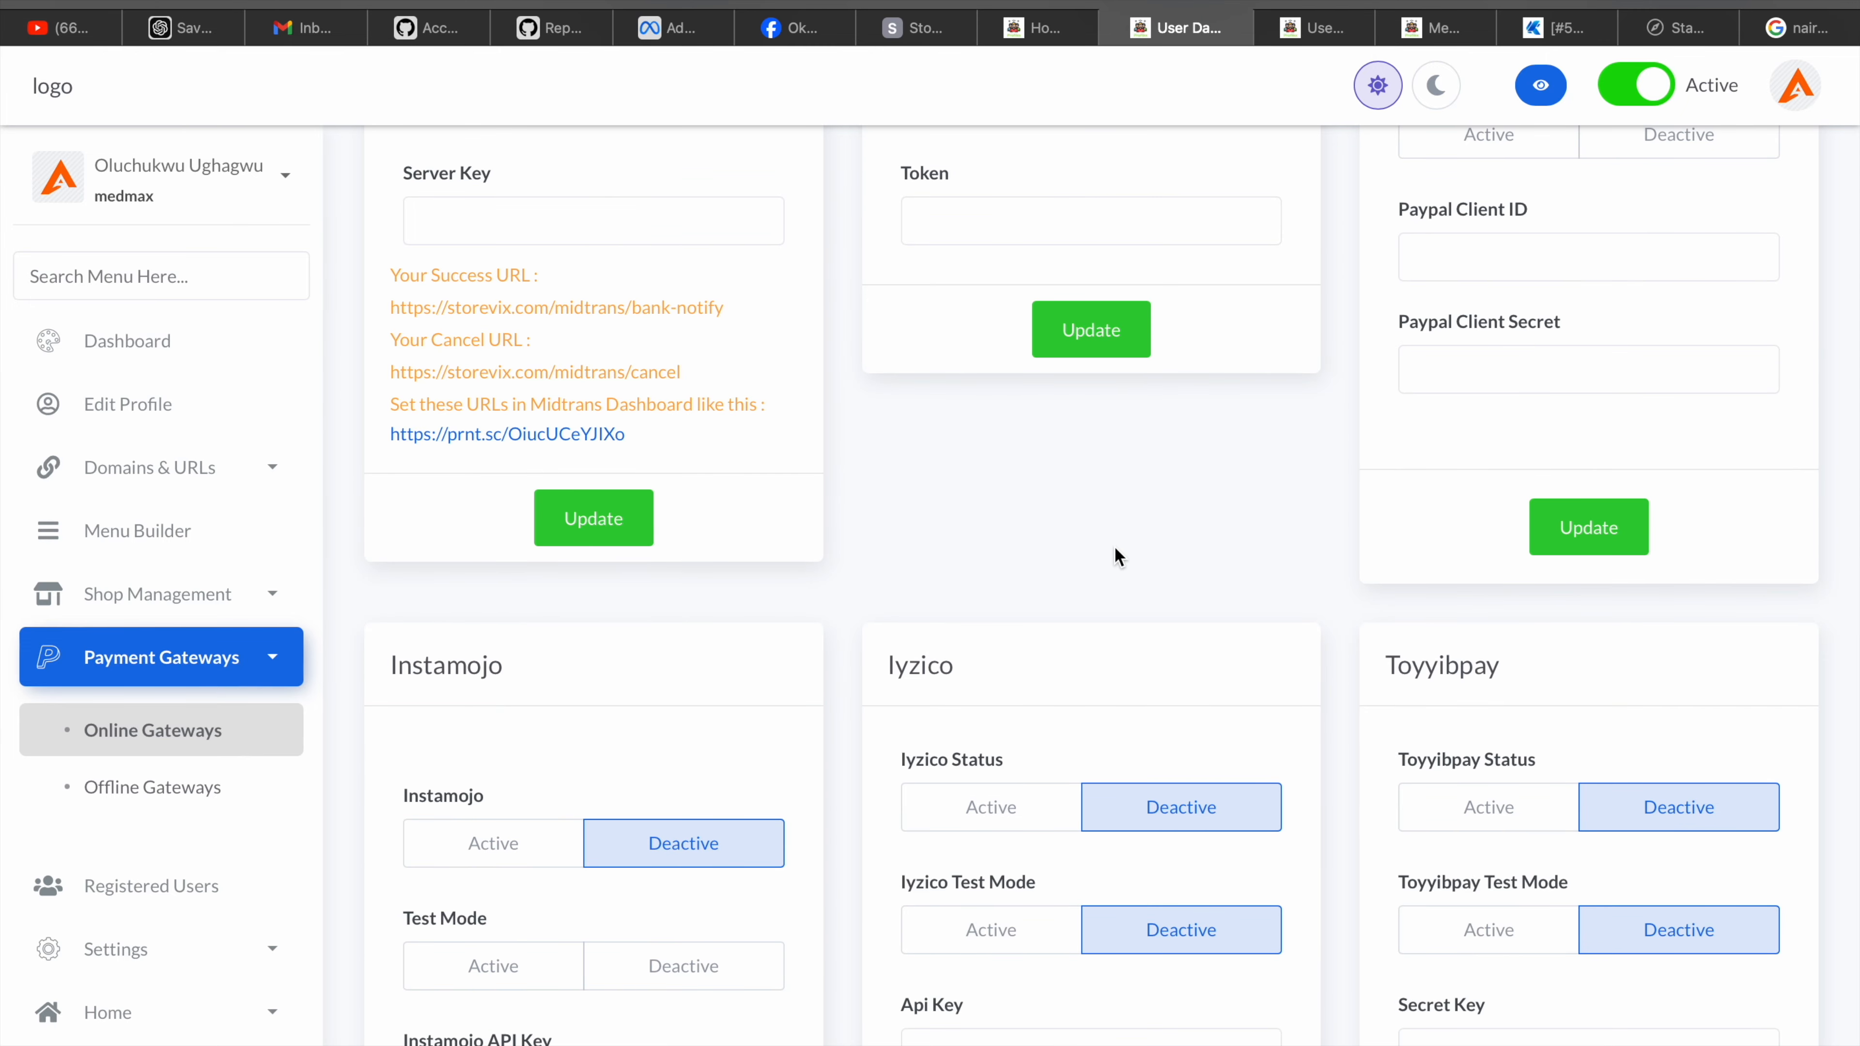
scroll(1115, 548, down, 1)
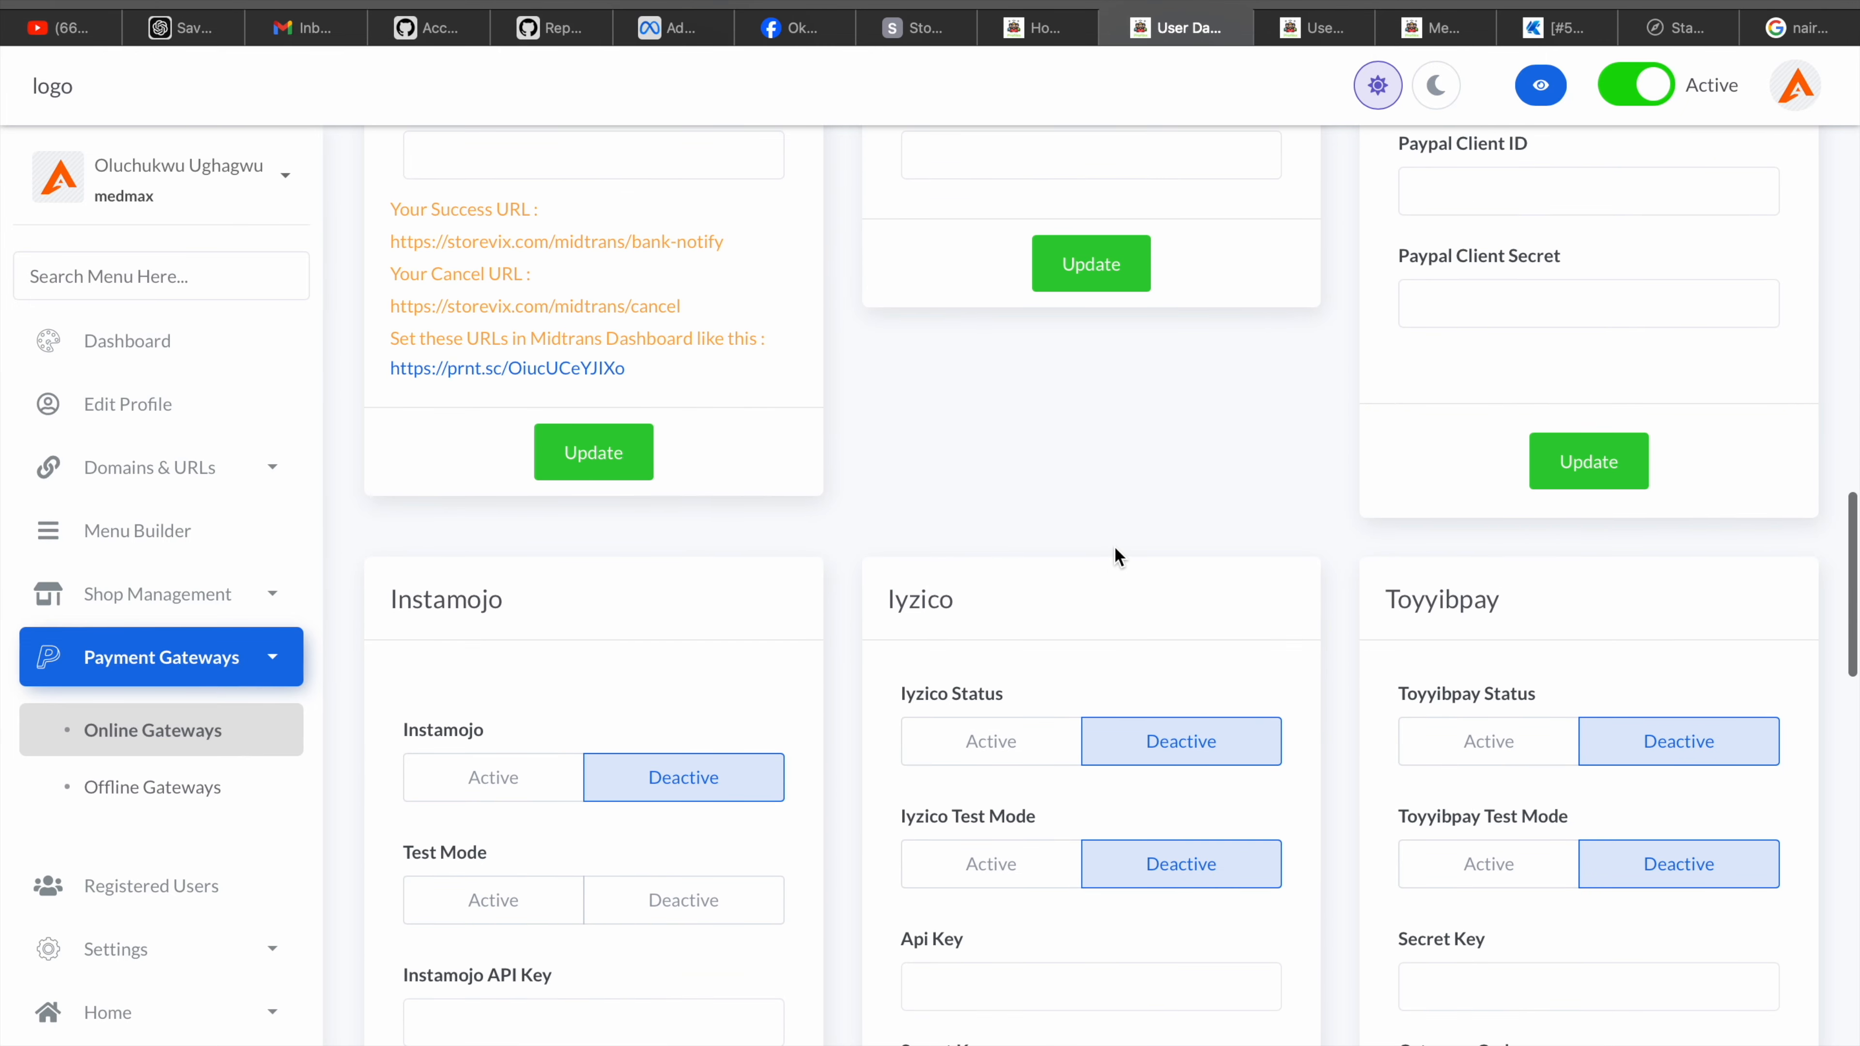
Open the offline payment gateways page and look over the form for adding a gateway, closing it without saving
scroll(1114, 548, up, 10)
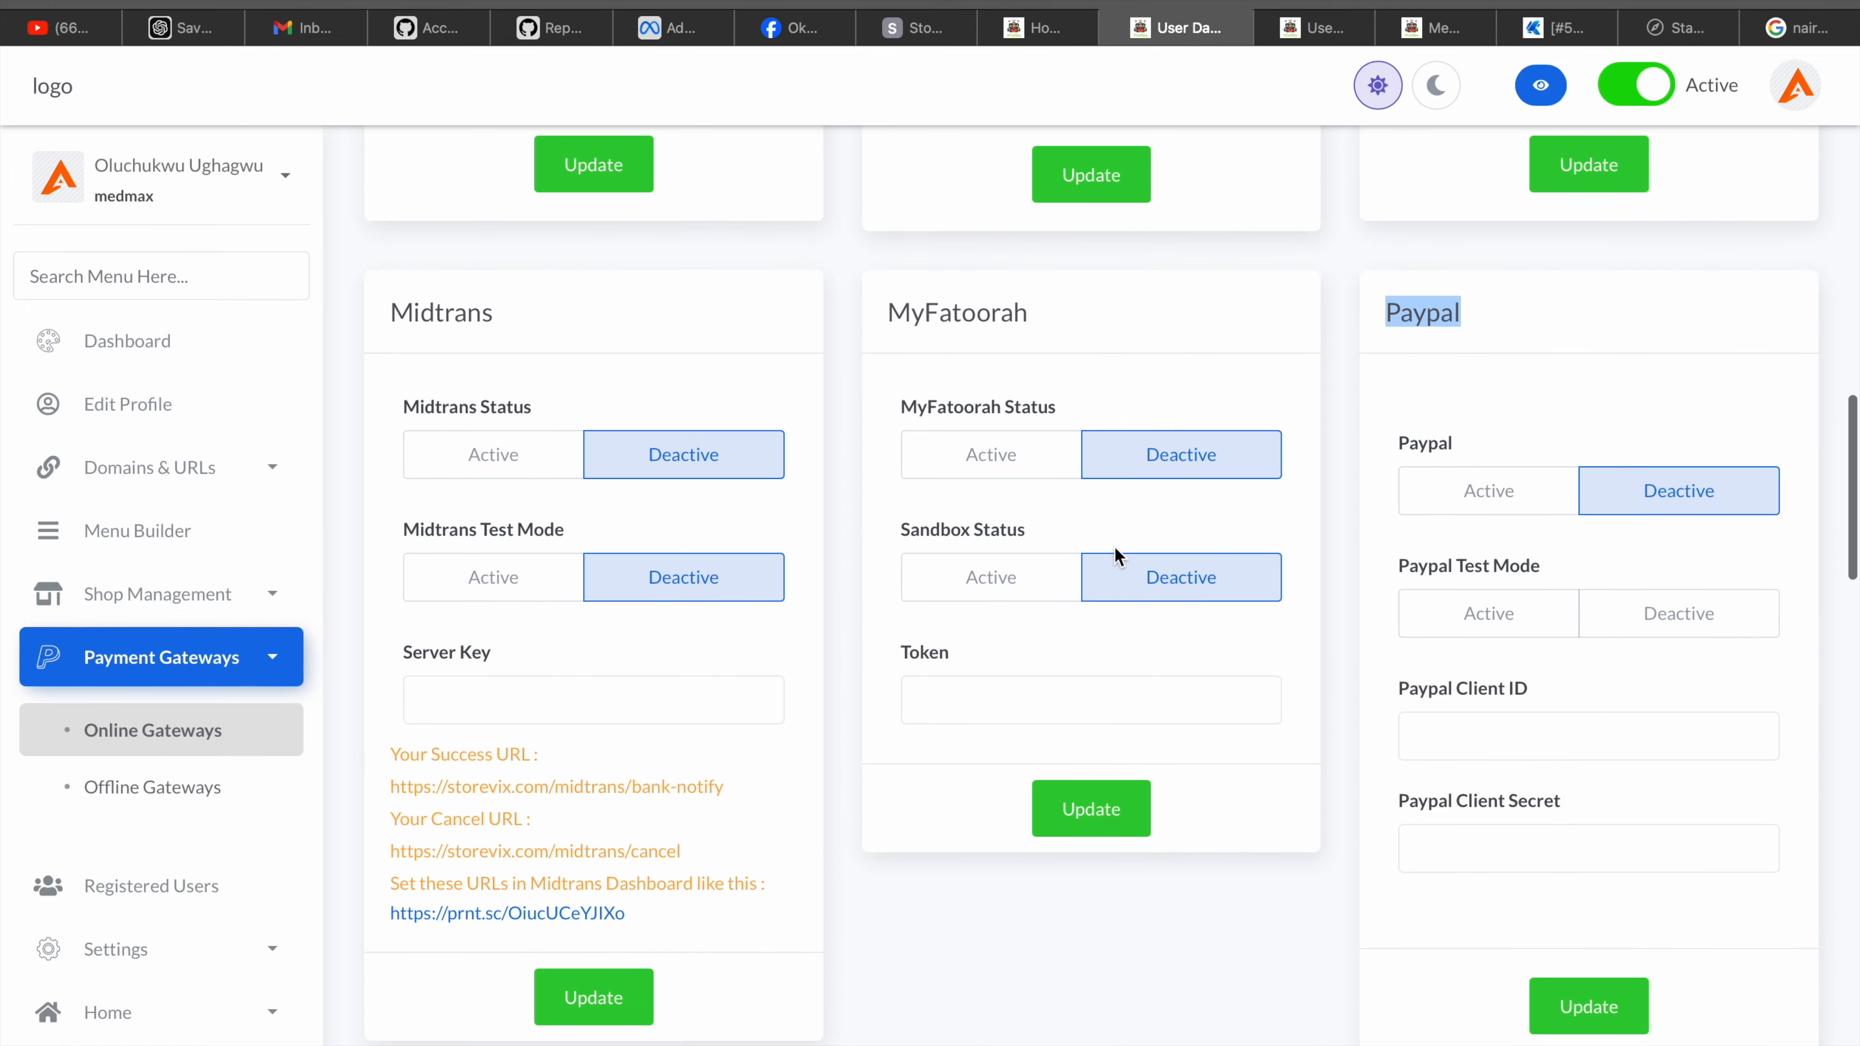
scroll(1115, 545, up, 2)
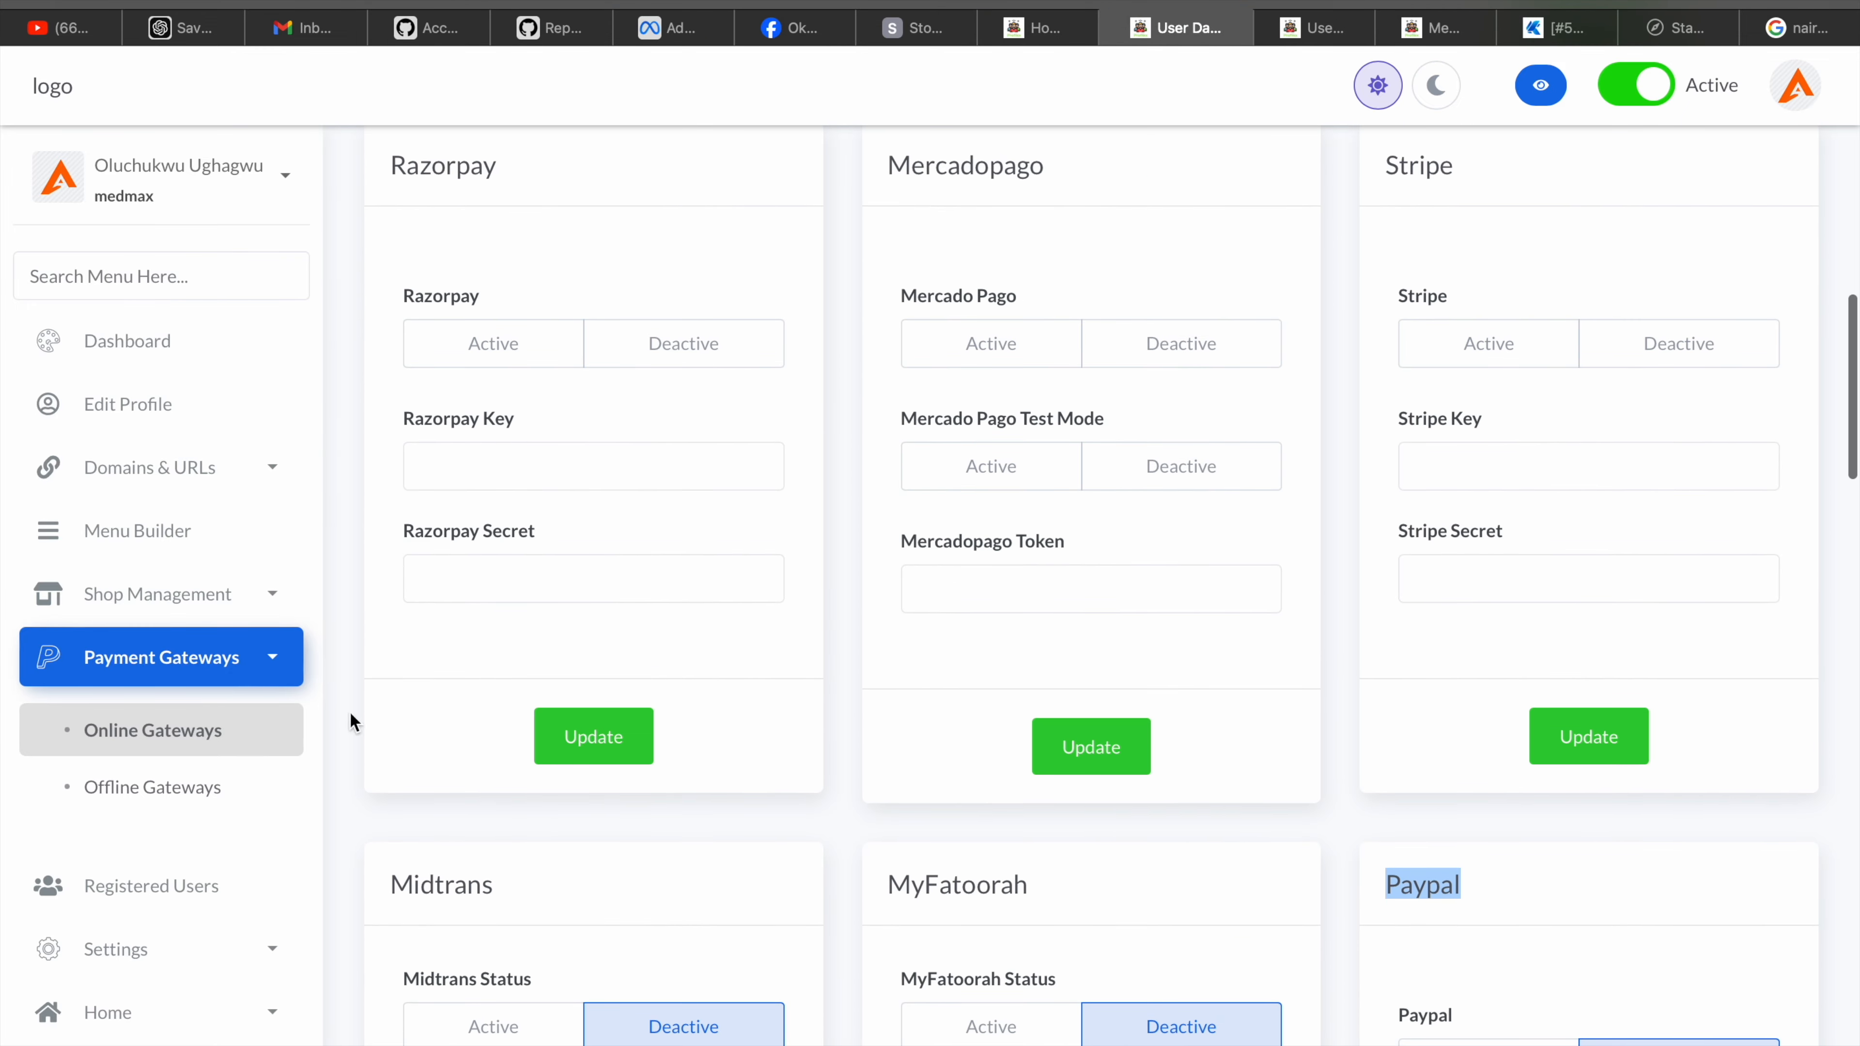
click(178, 806)
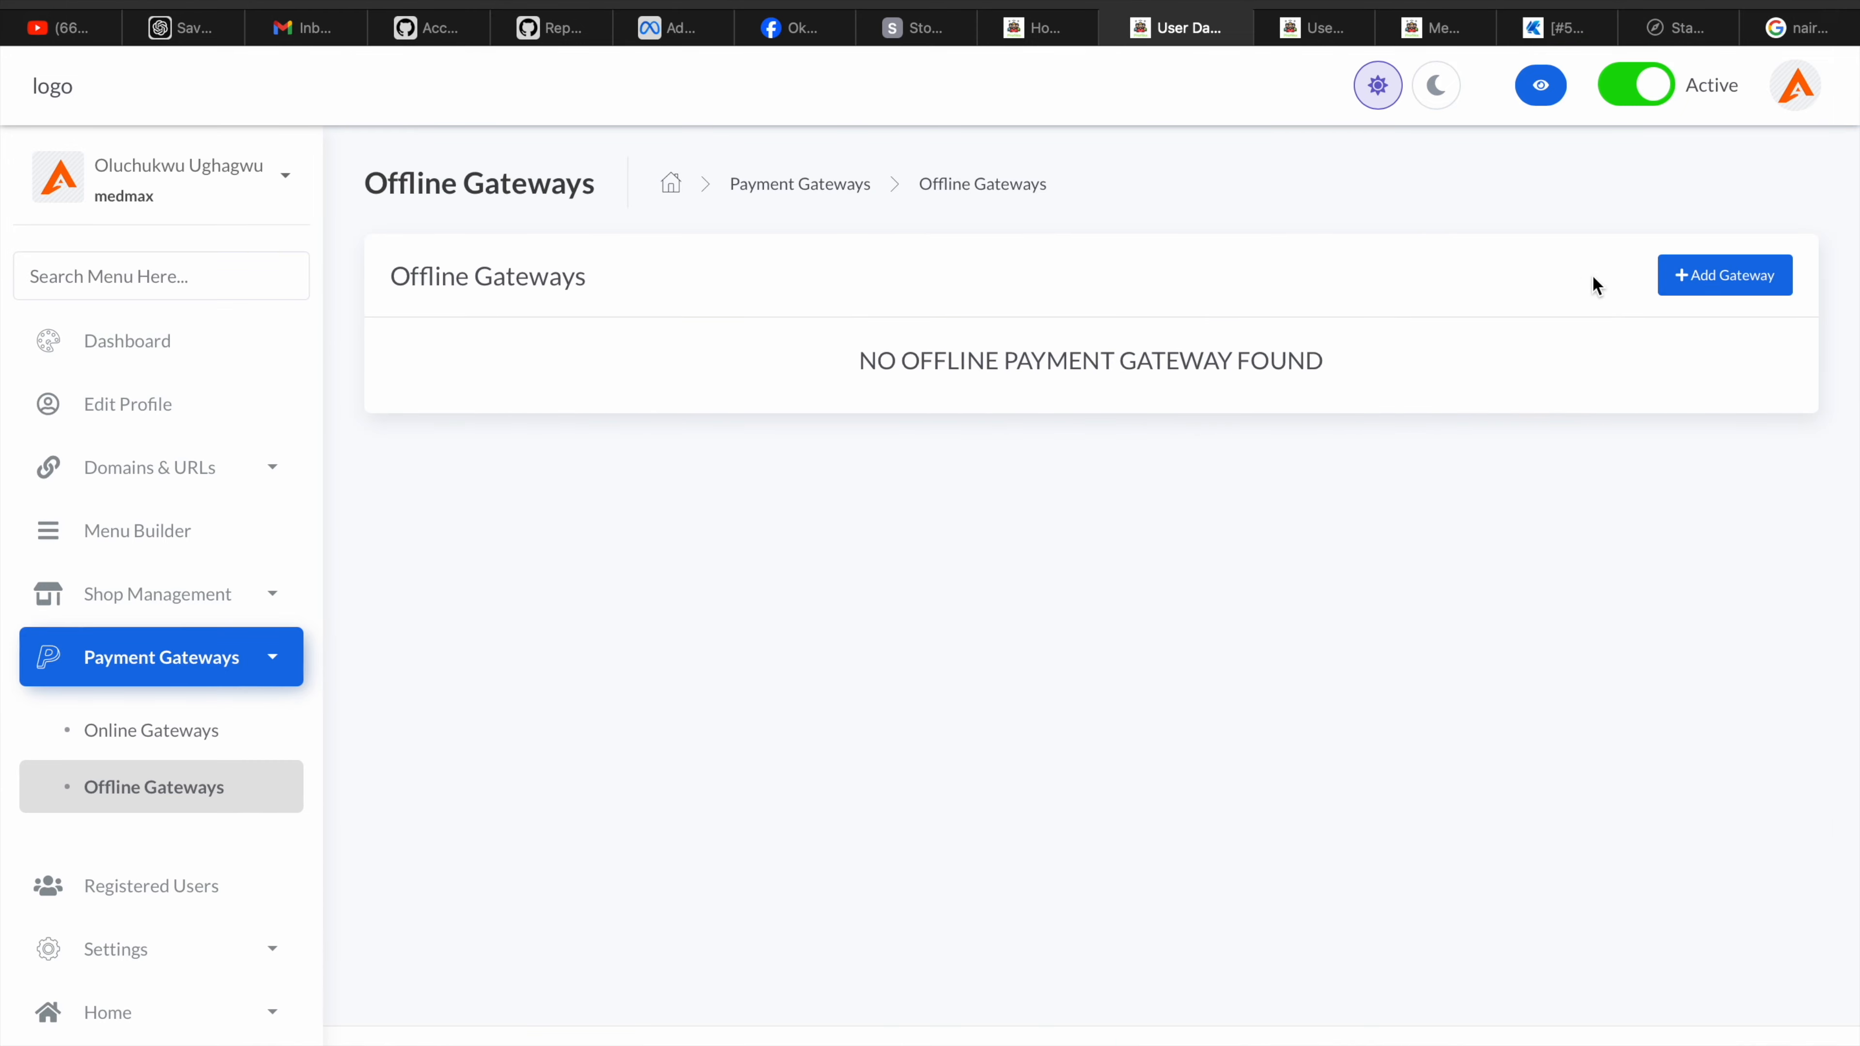
click(1677, 280)
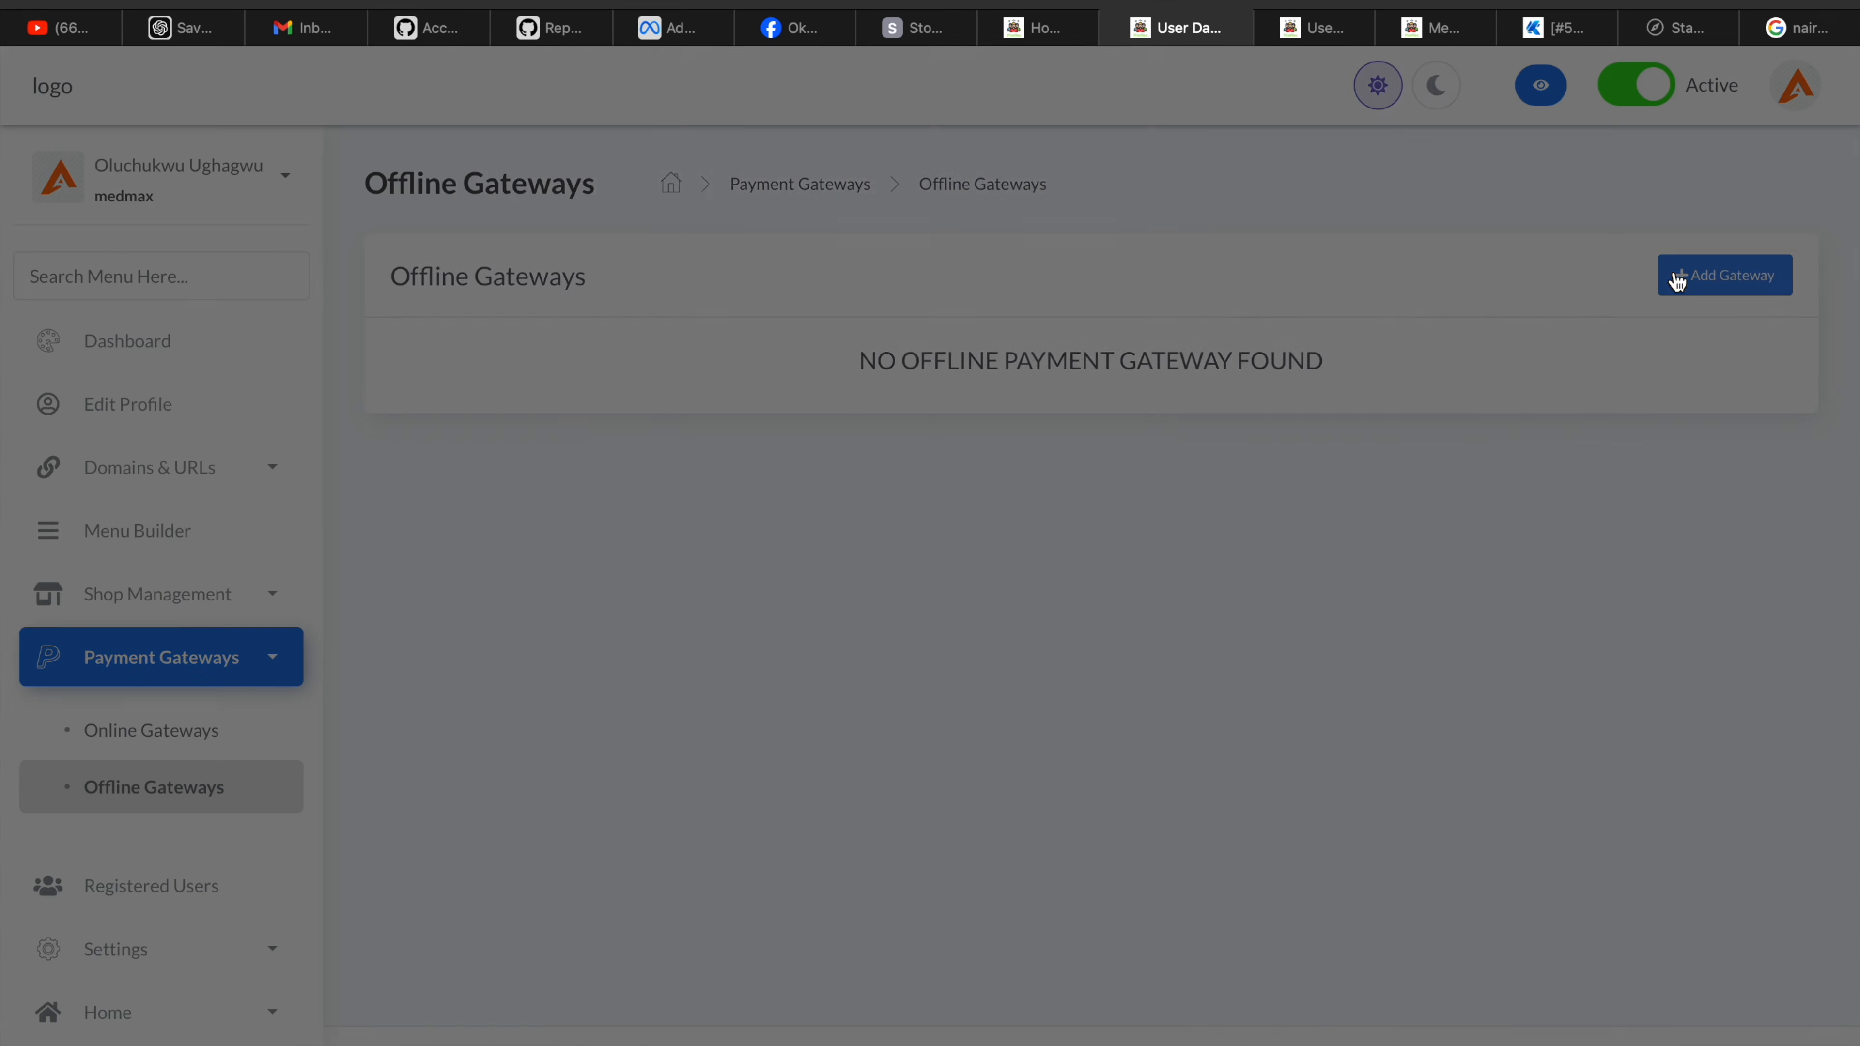
click(607, 412)
click(601, 704)
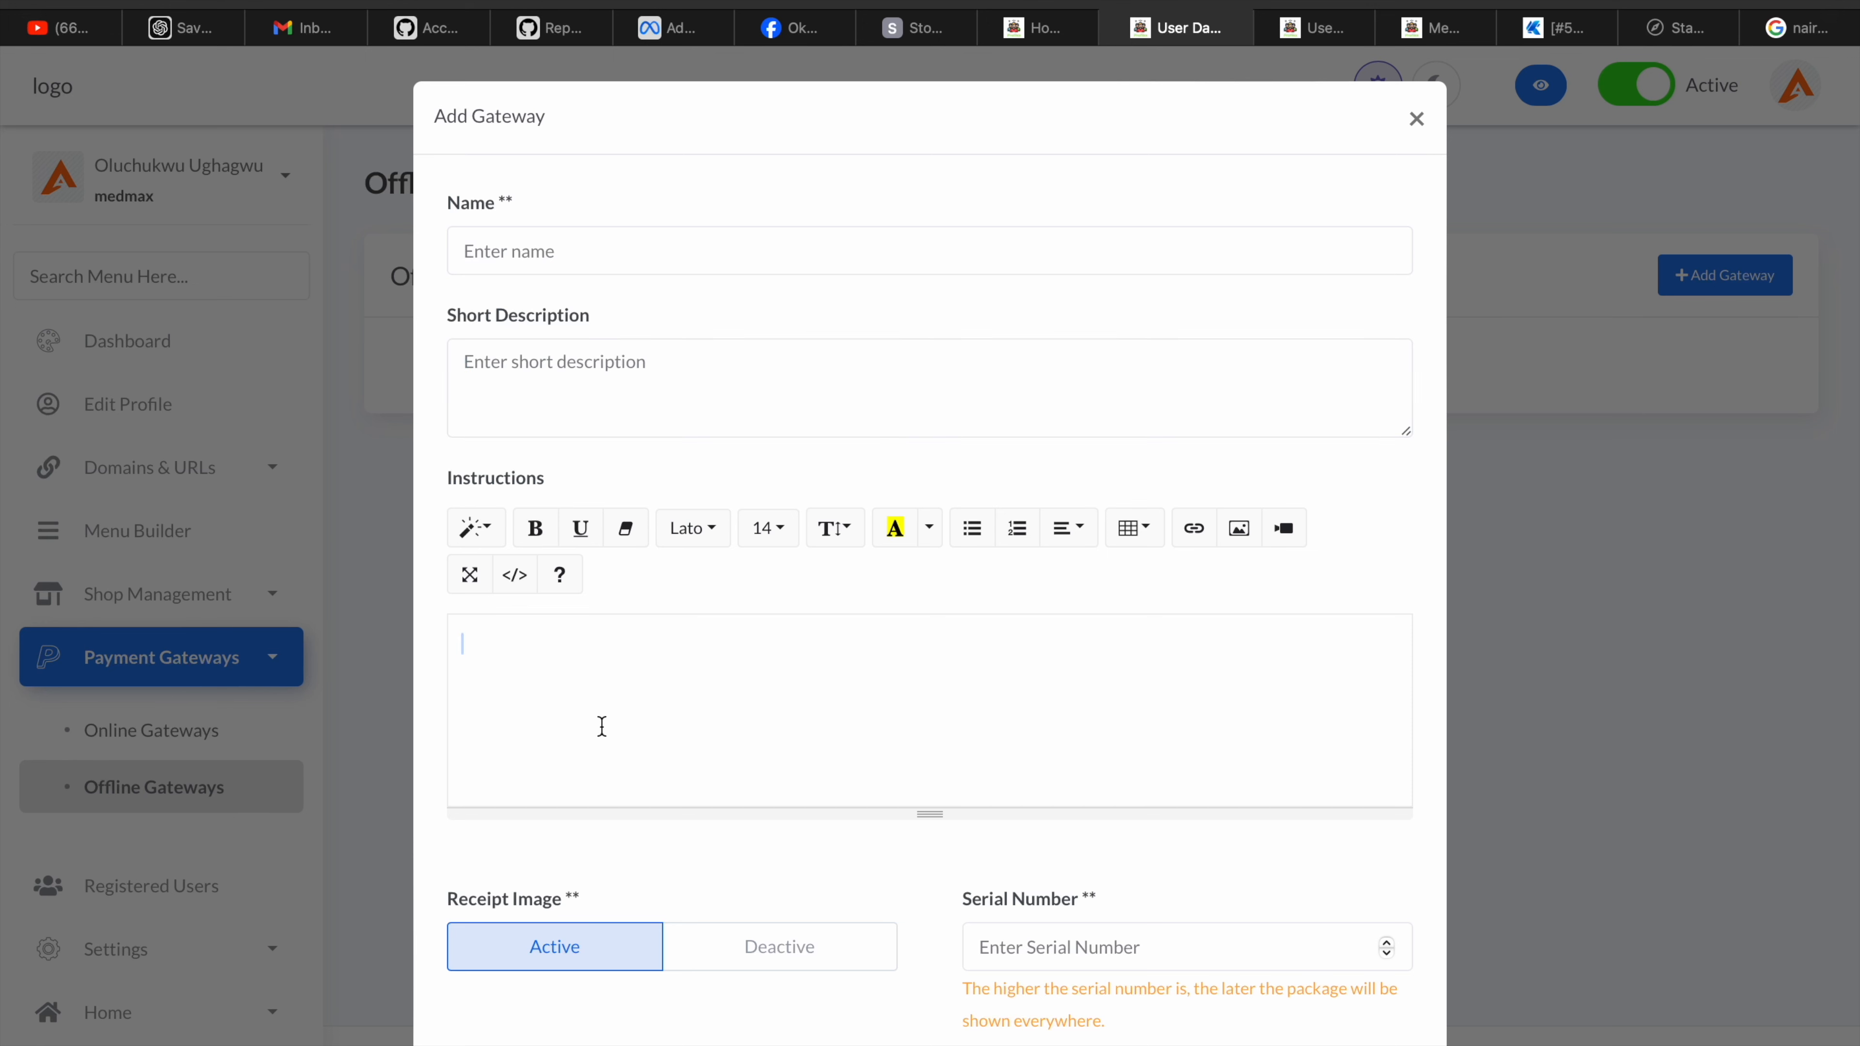
click(1417, 121)
Open the registered users page, check the storefront header where customers log in, and return to the dashboard
scroll(179, 806, down, 3)
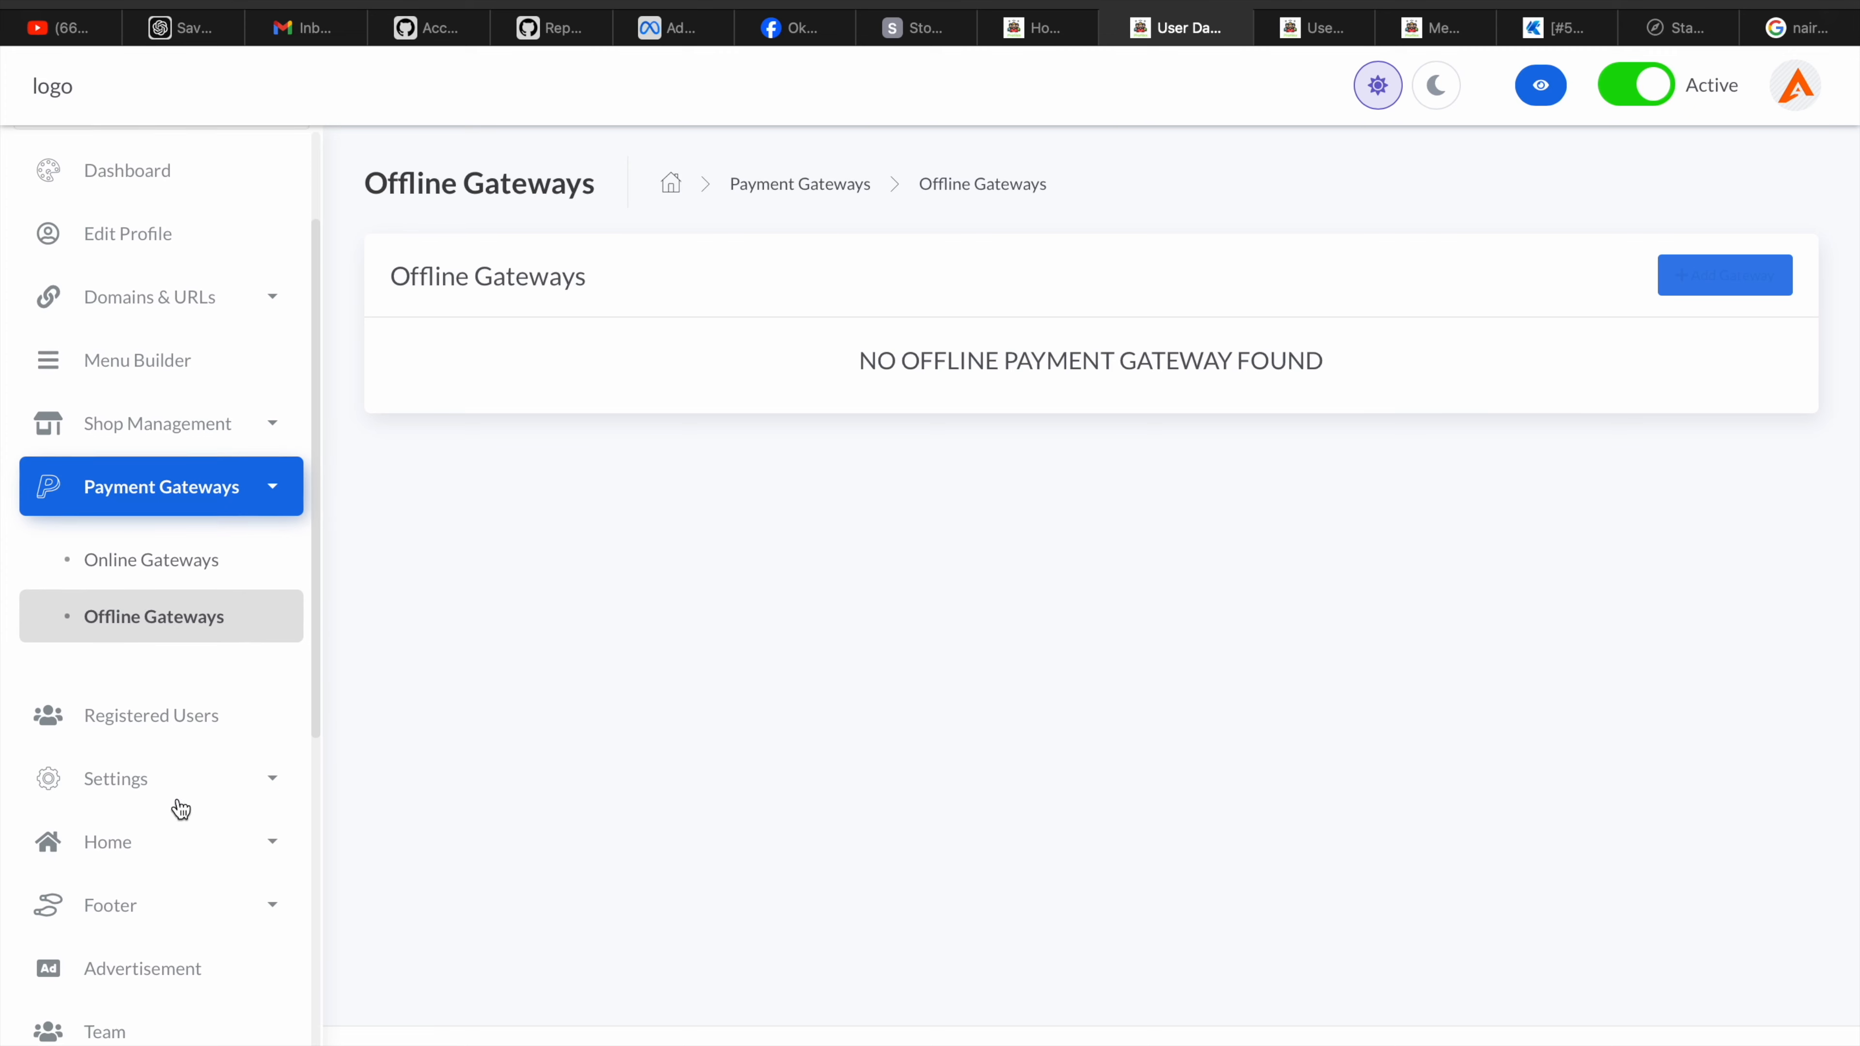
click(157, 716)
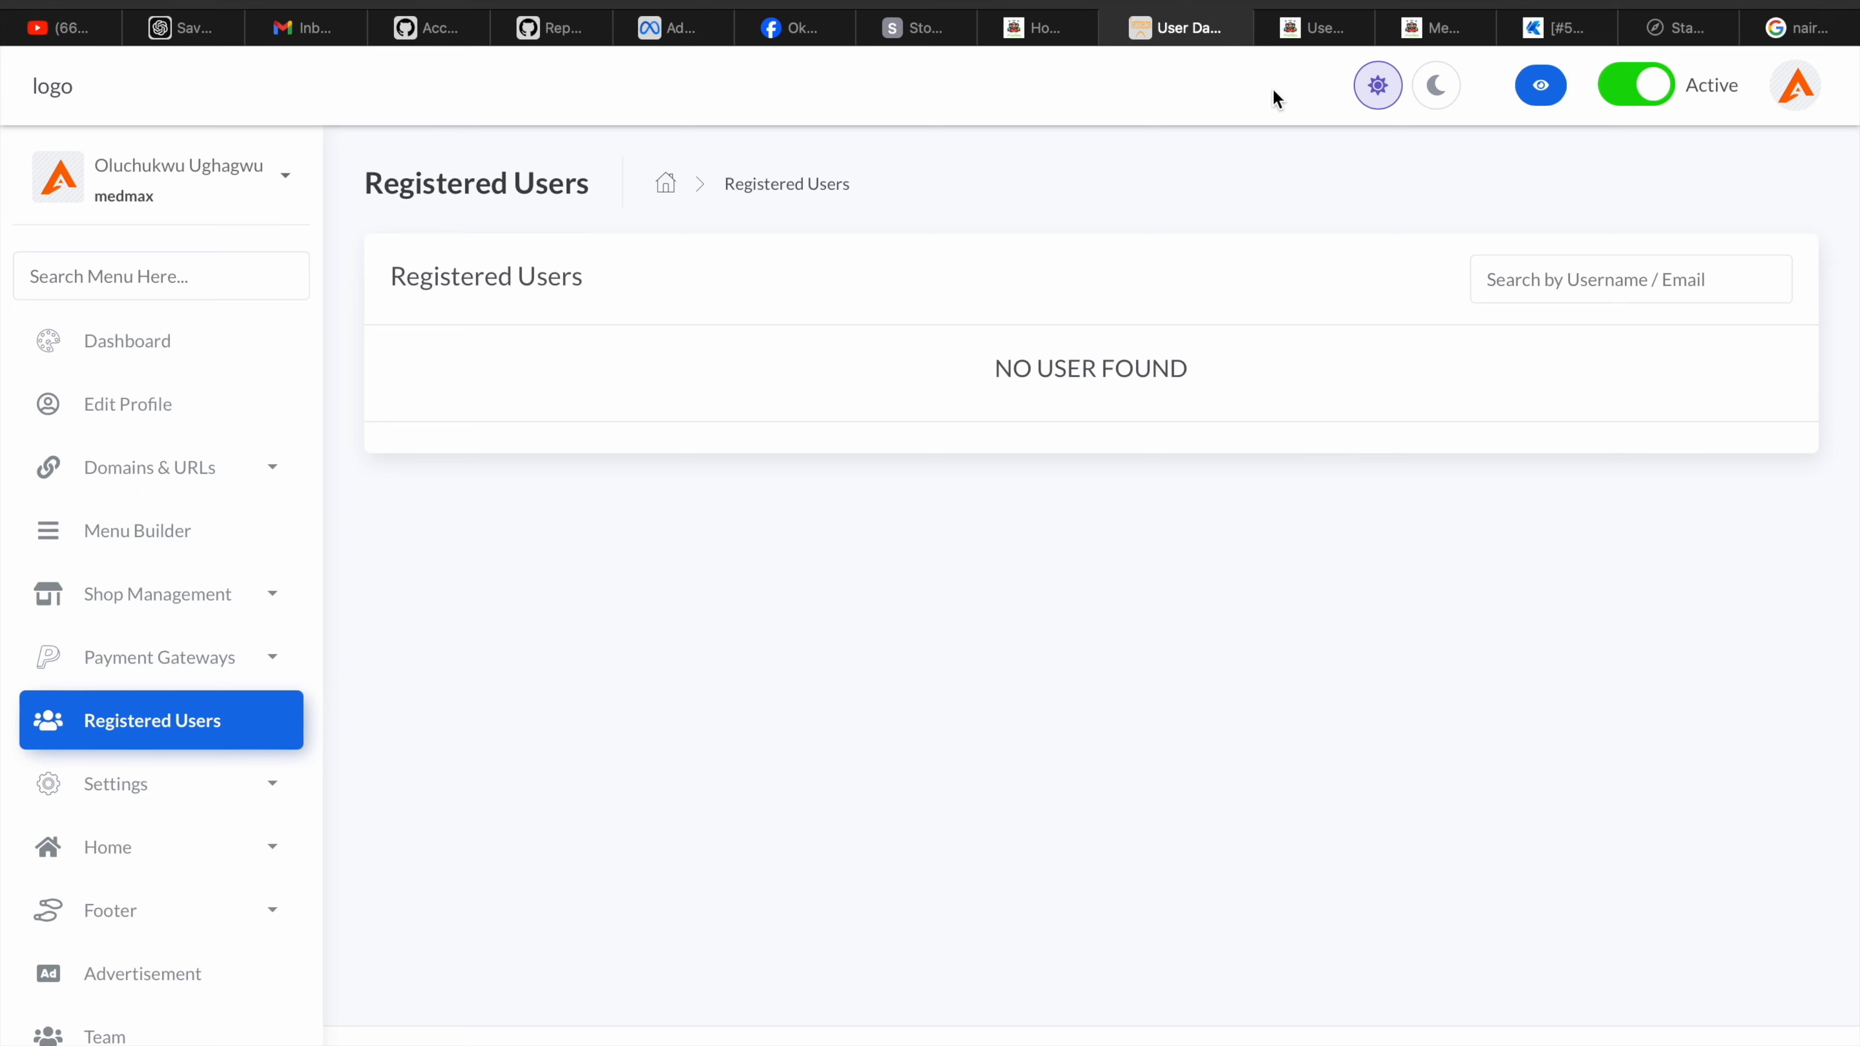
click(1420, 27)
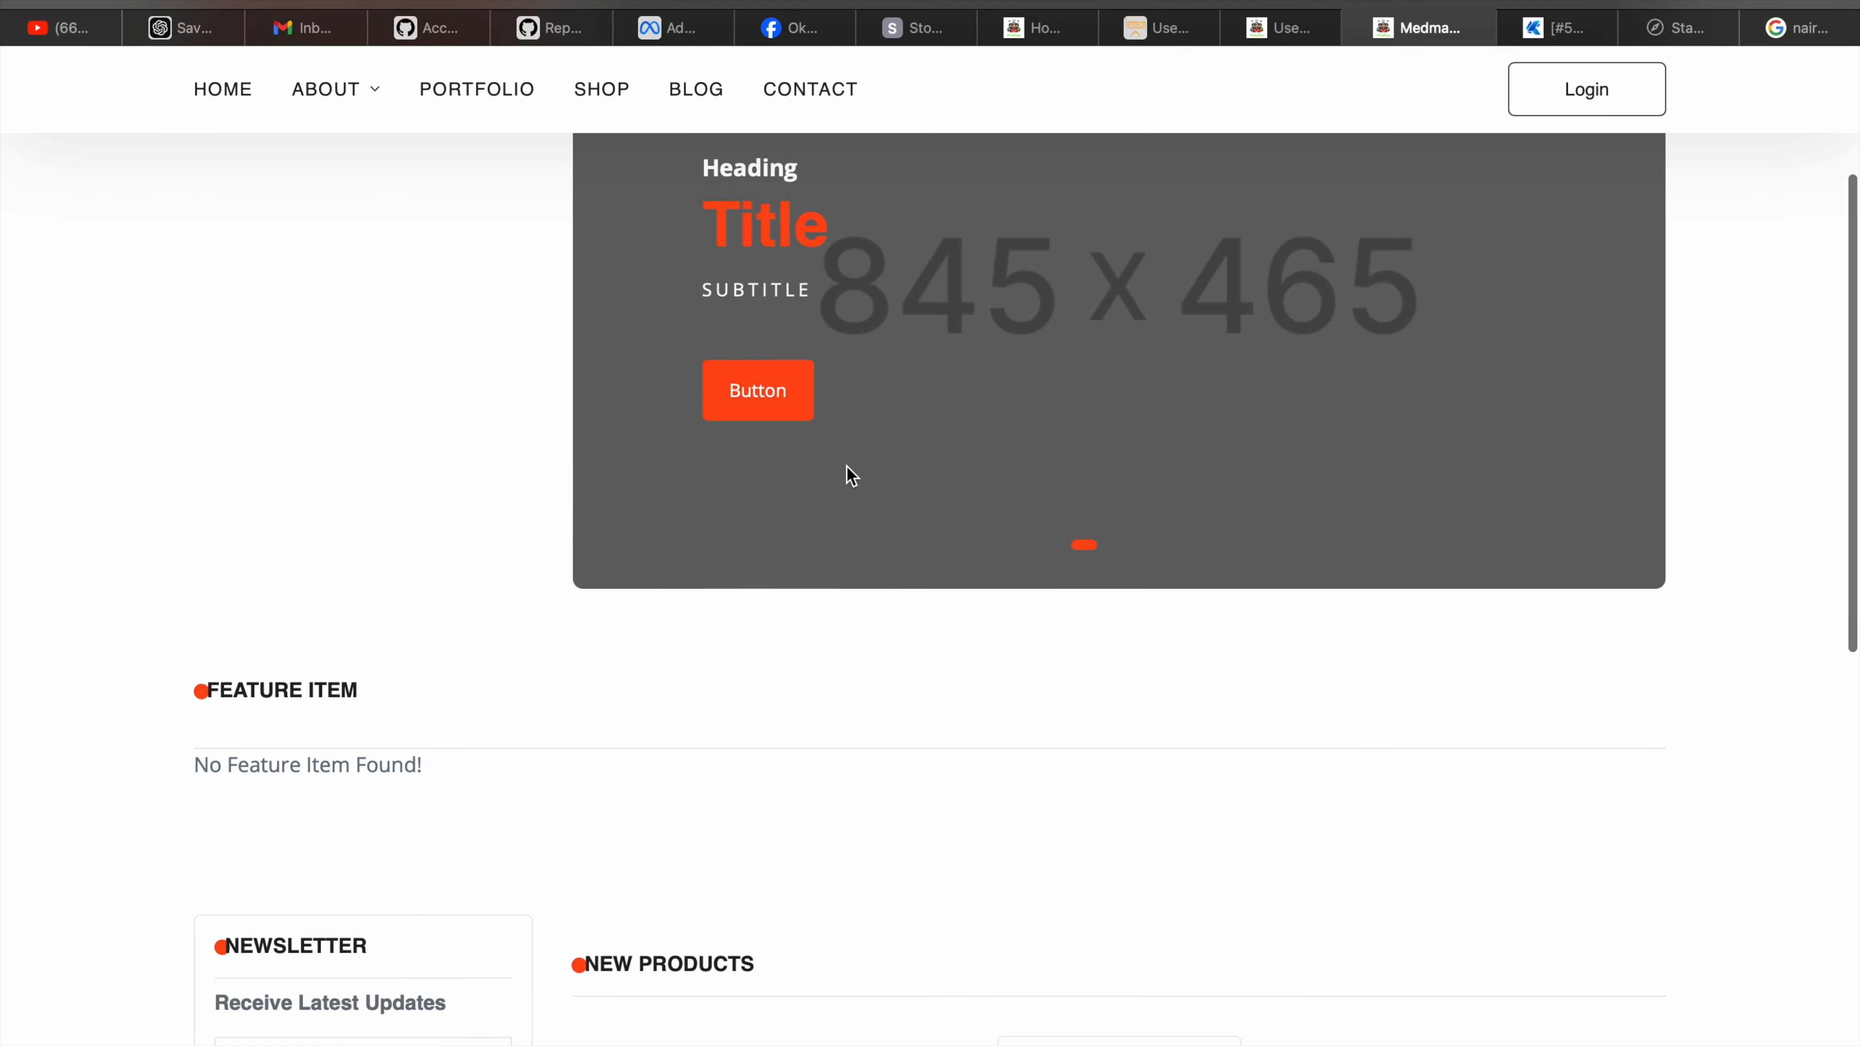
scroll(1024, 79, up, 5)
click(1165, 30)
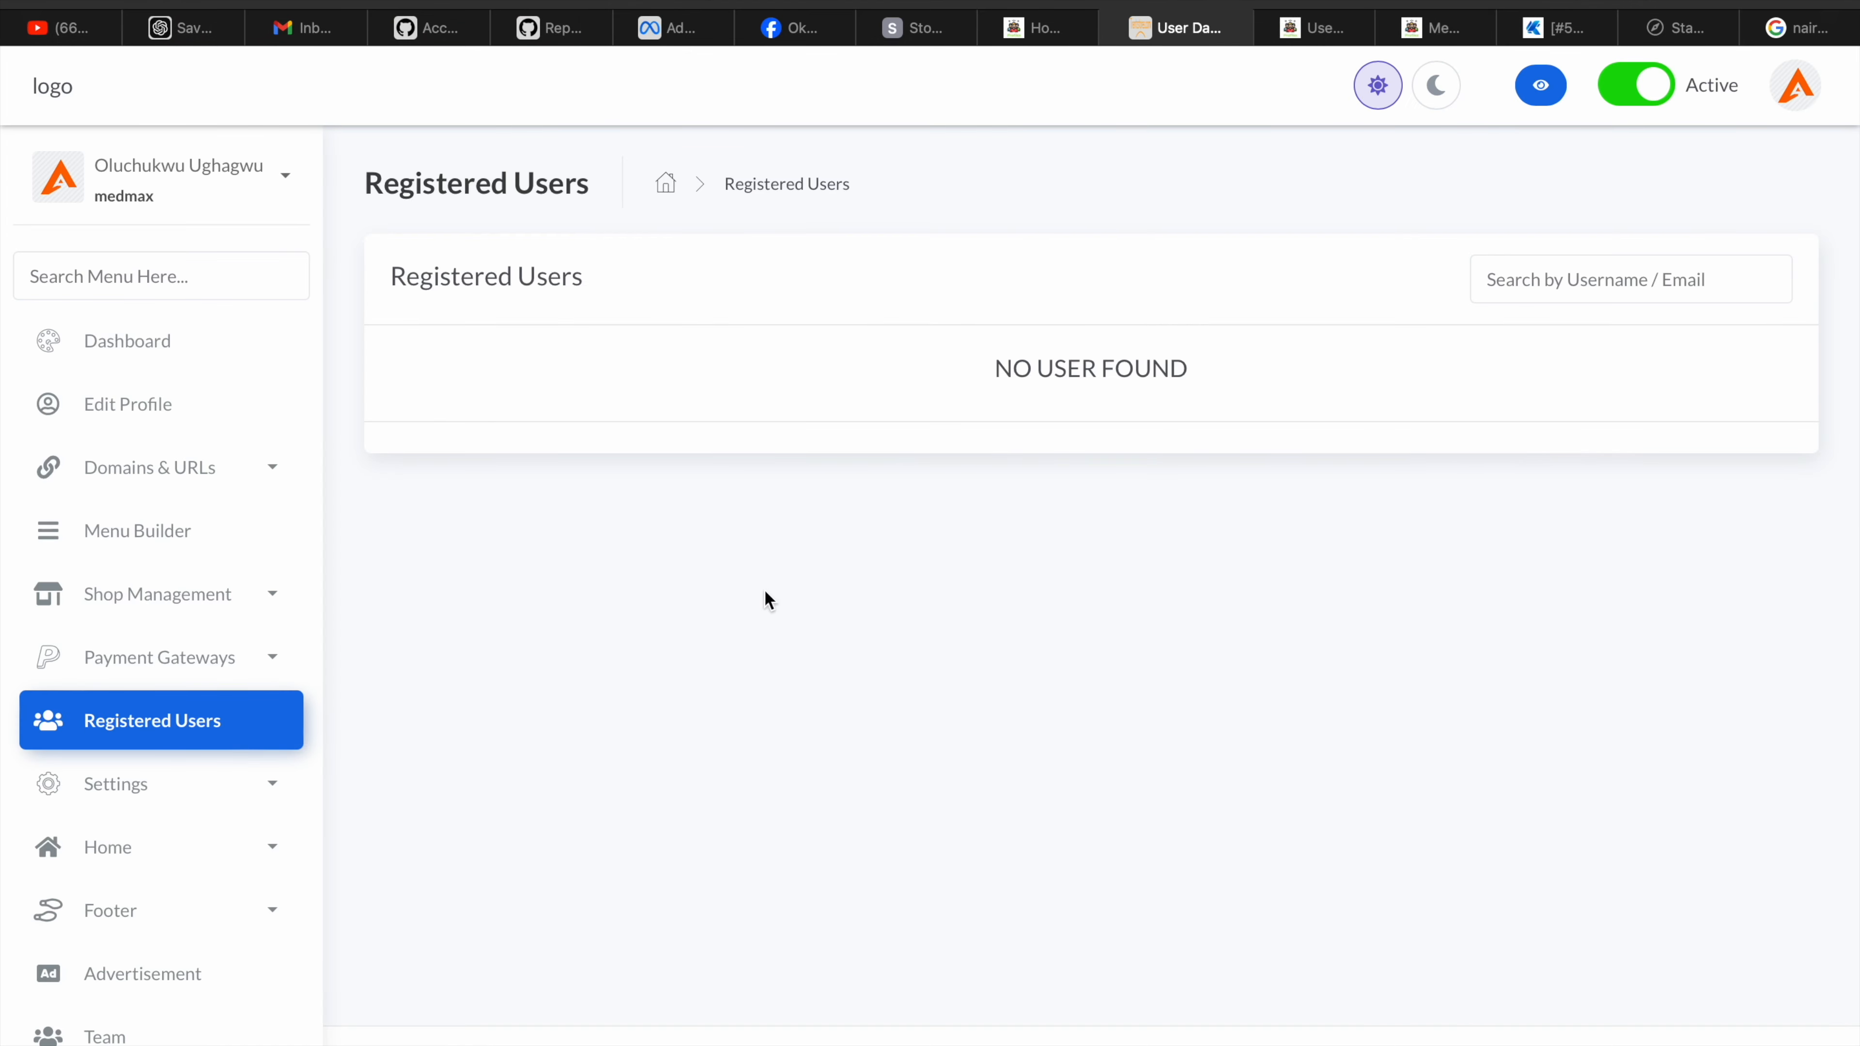
Review the home page themes in the store settings and open the favicon upload page
scroll(220, 835, down, 4)
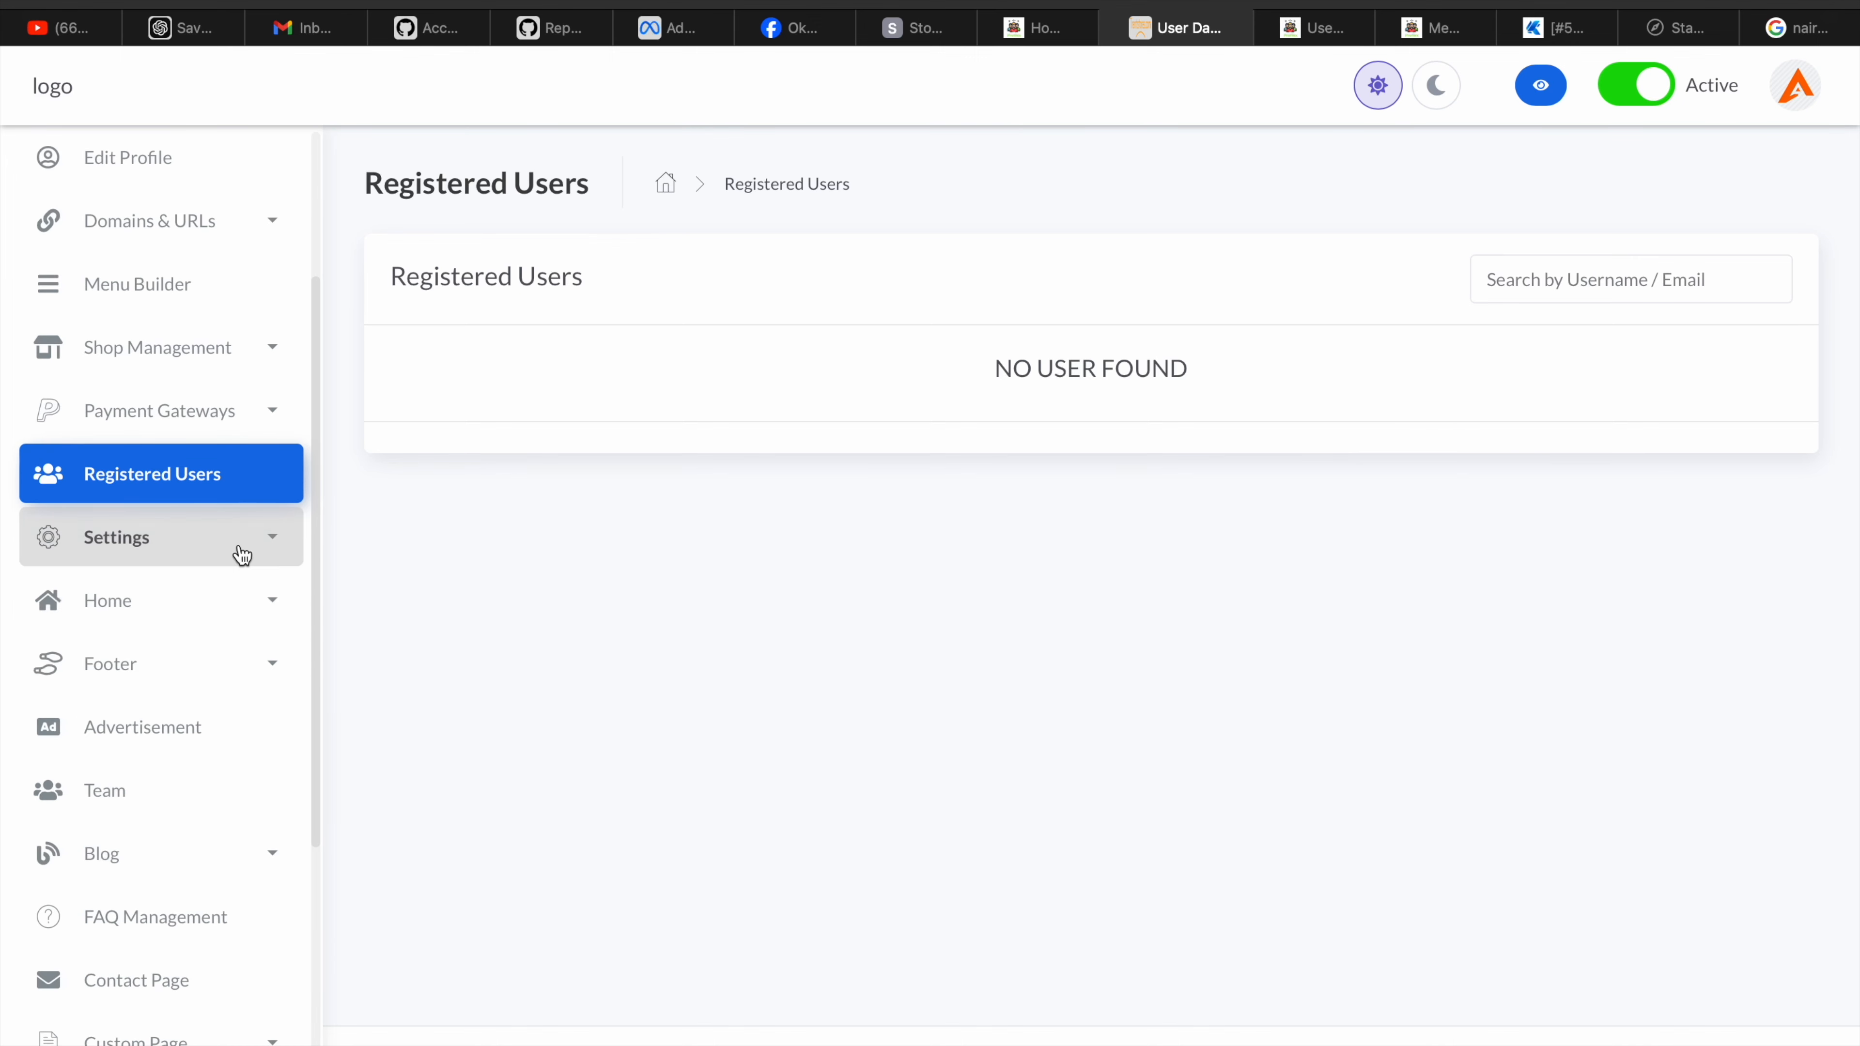
click(220, 559)
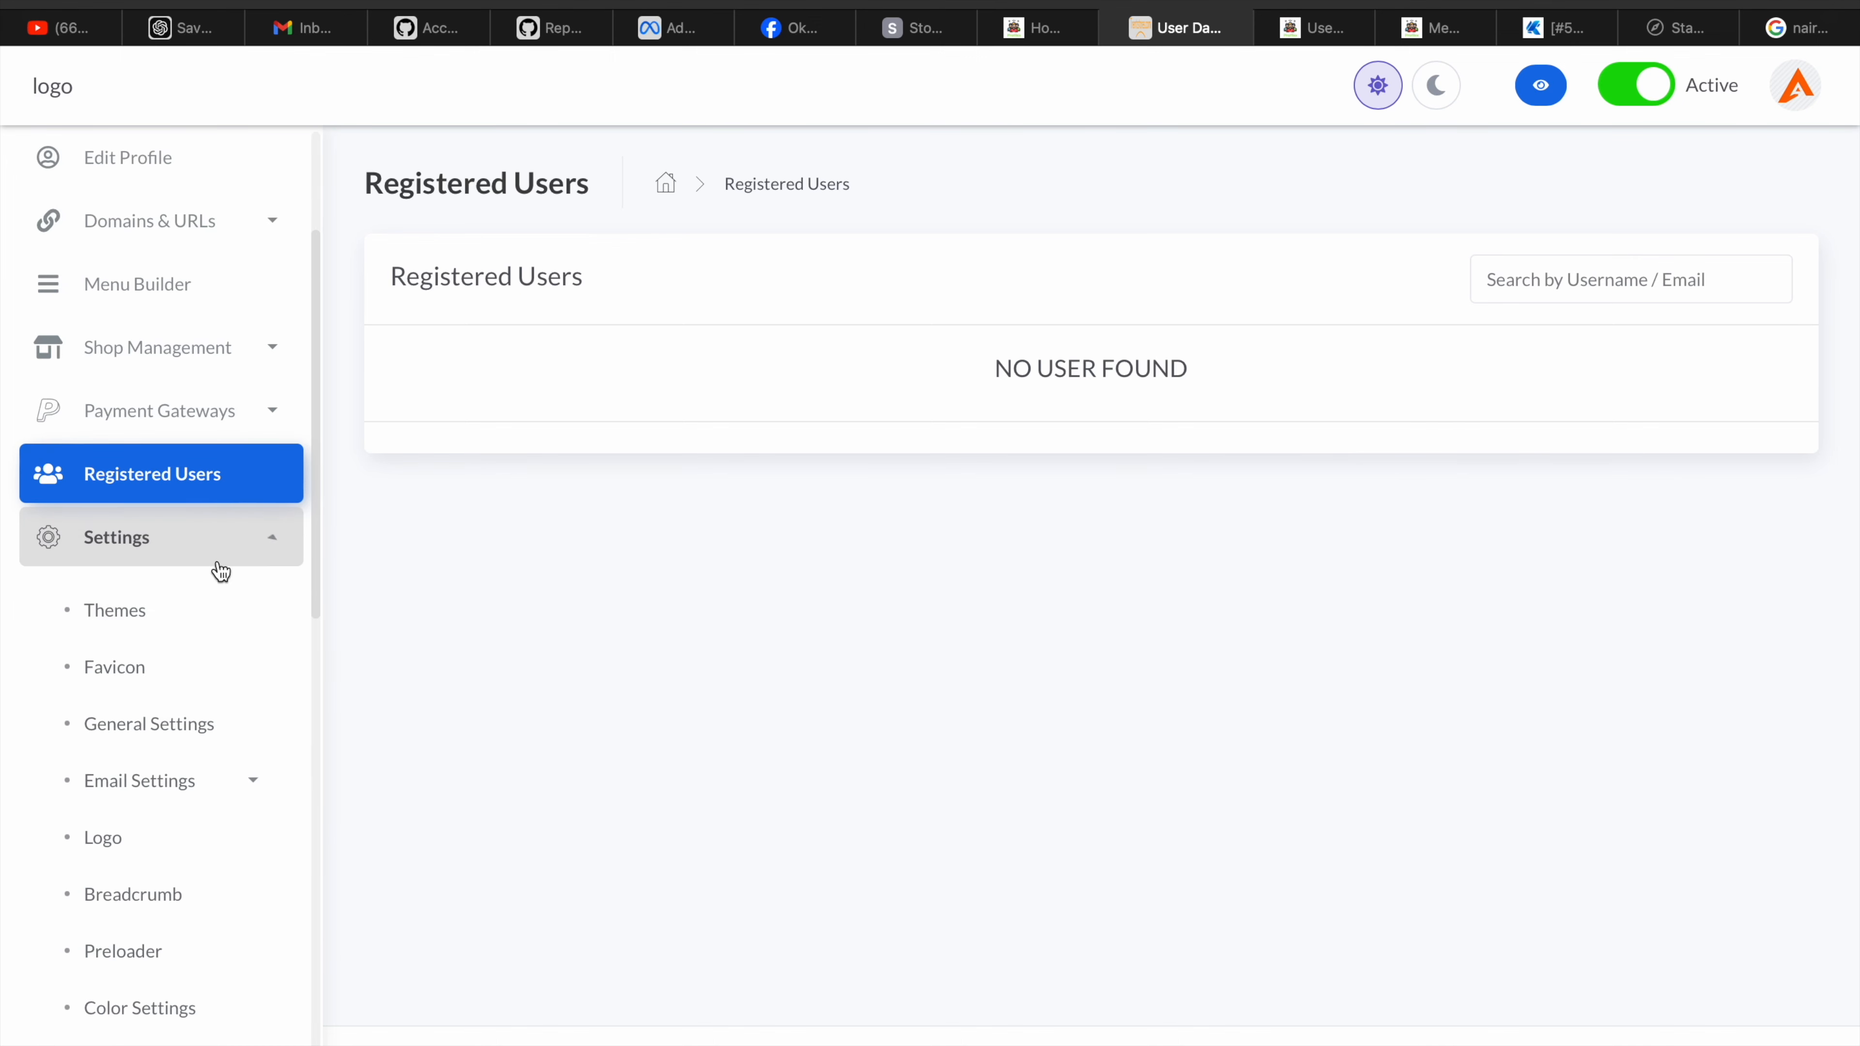
click(132, 621)
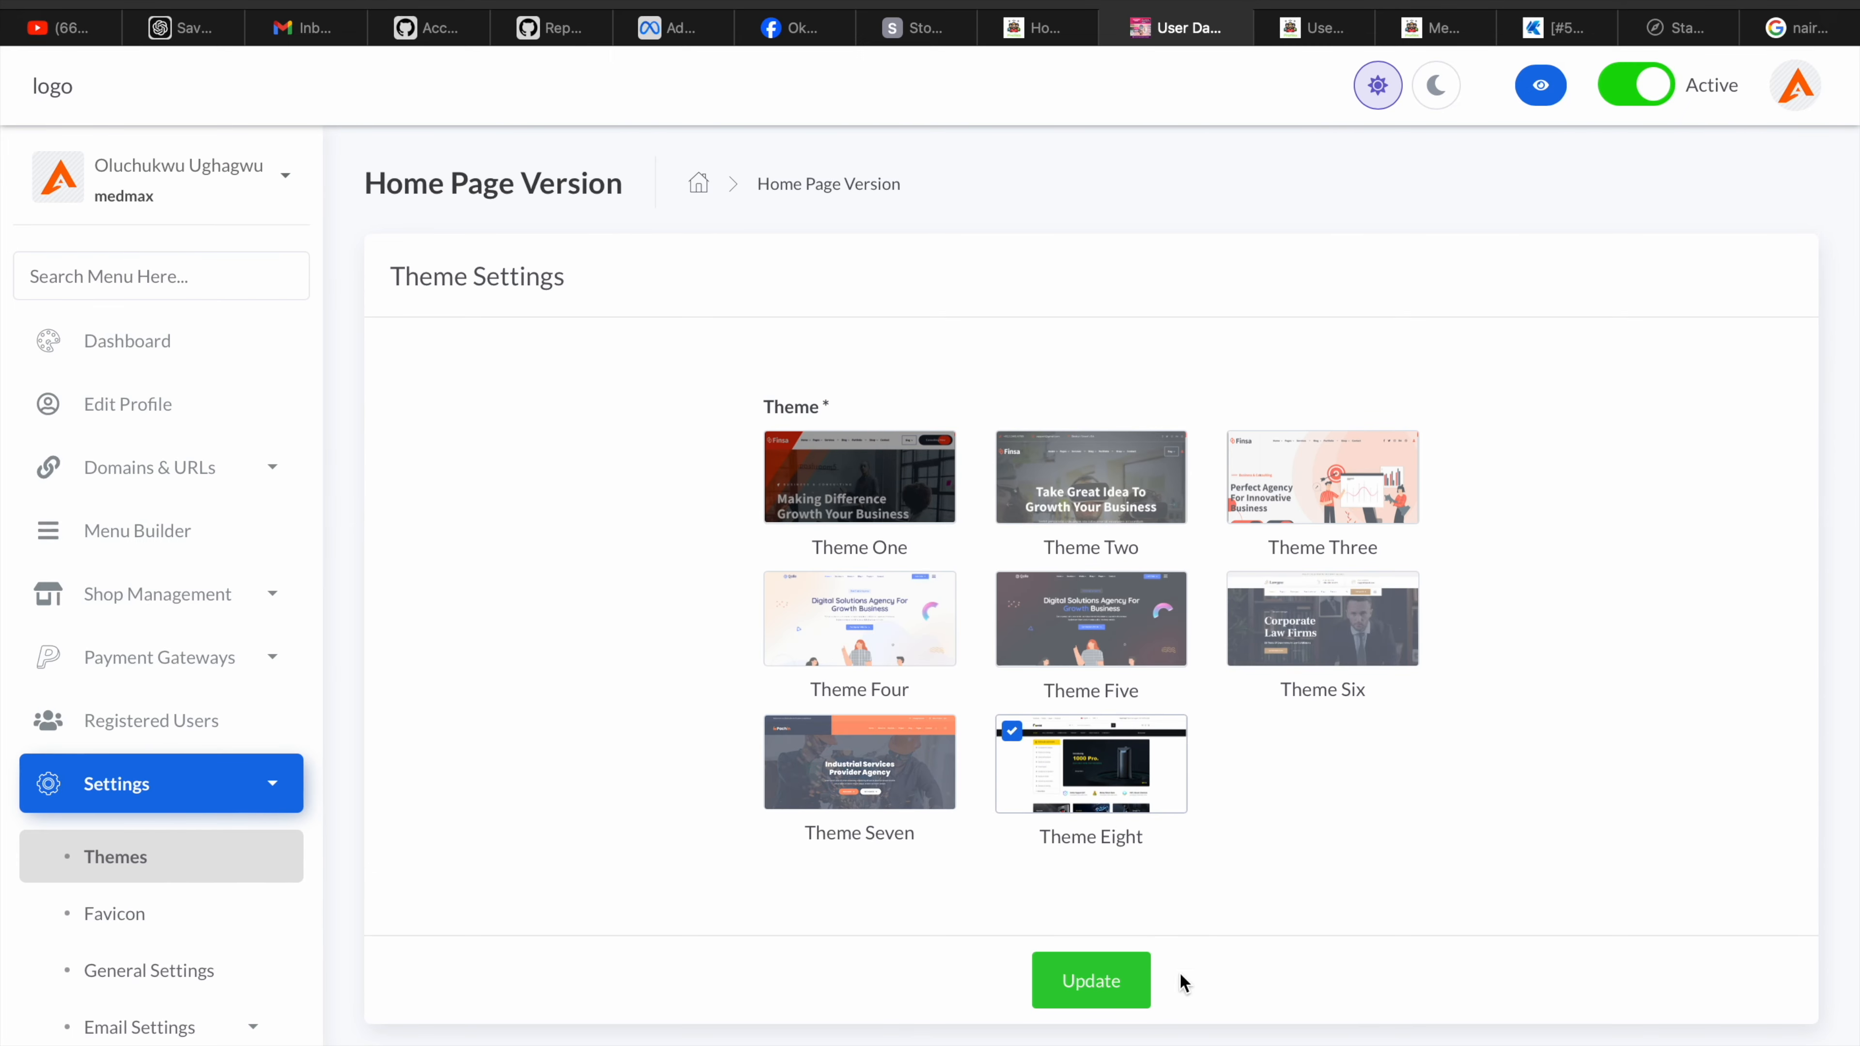
scroll(195, 868, down, 5)
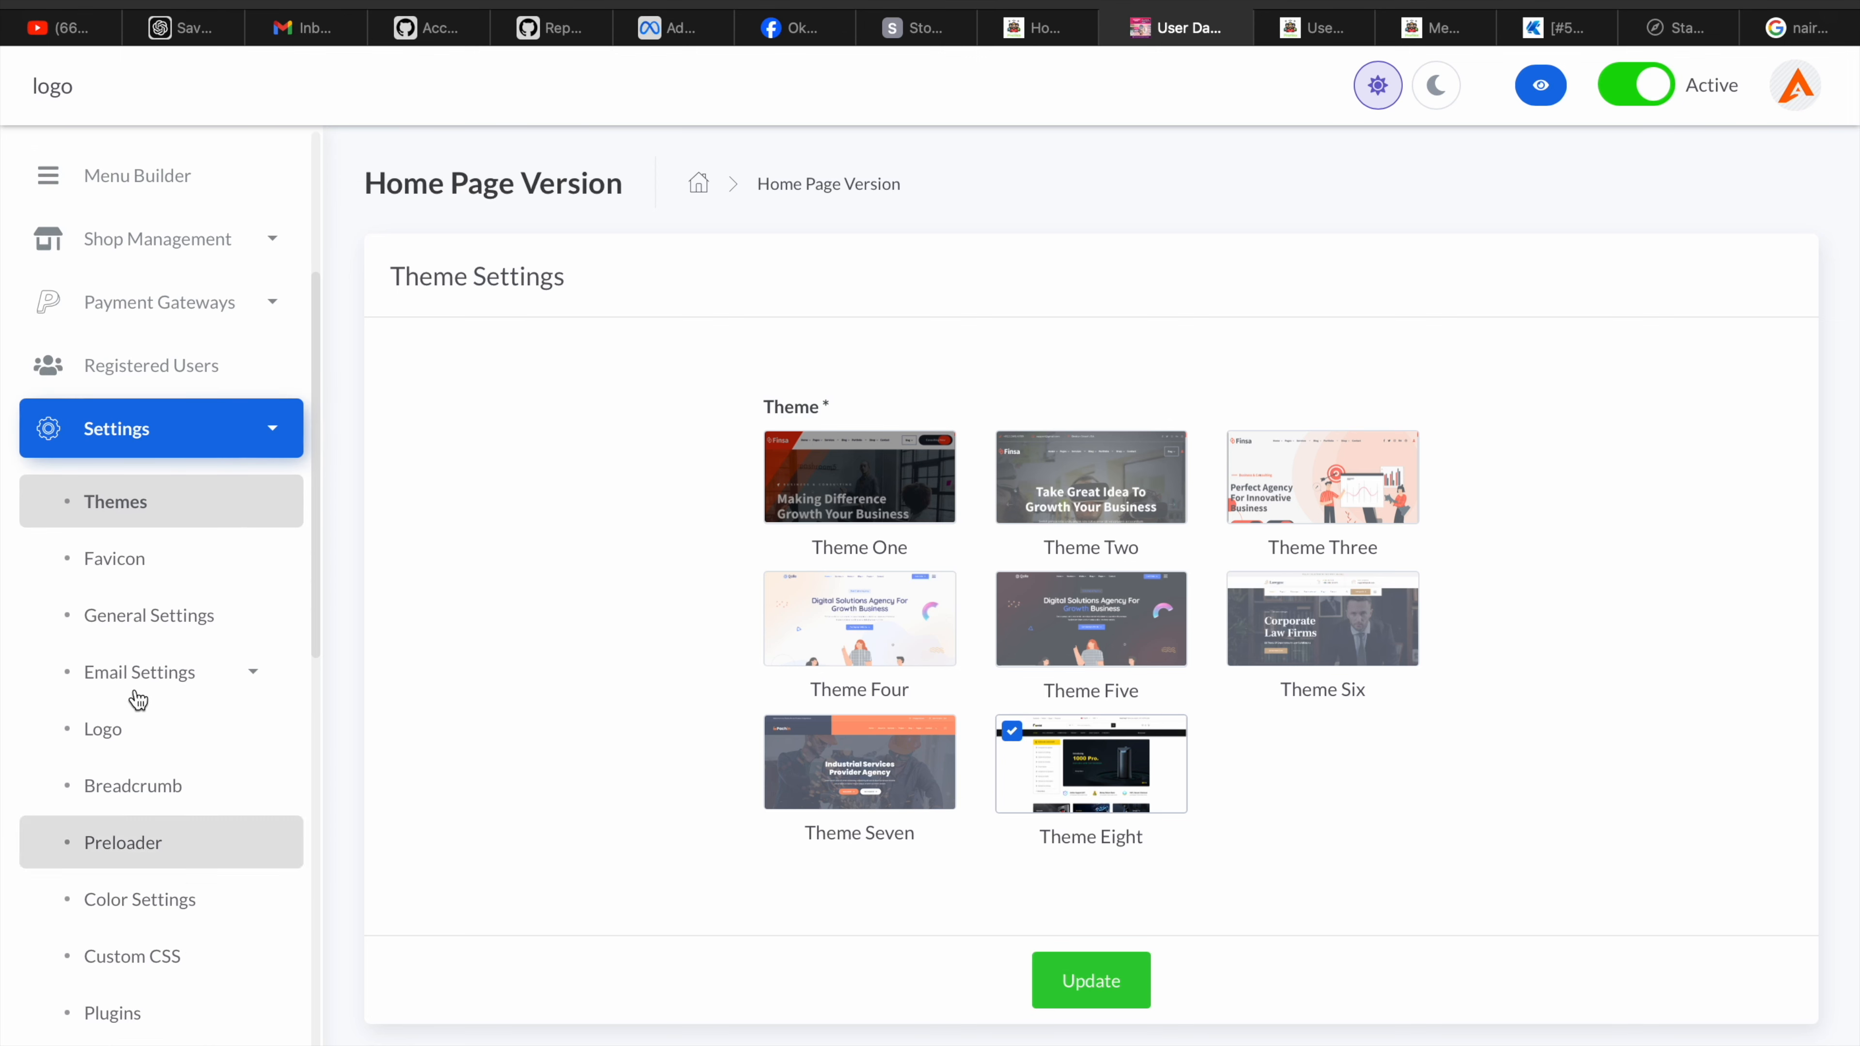
click(116, 565)
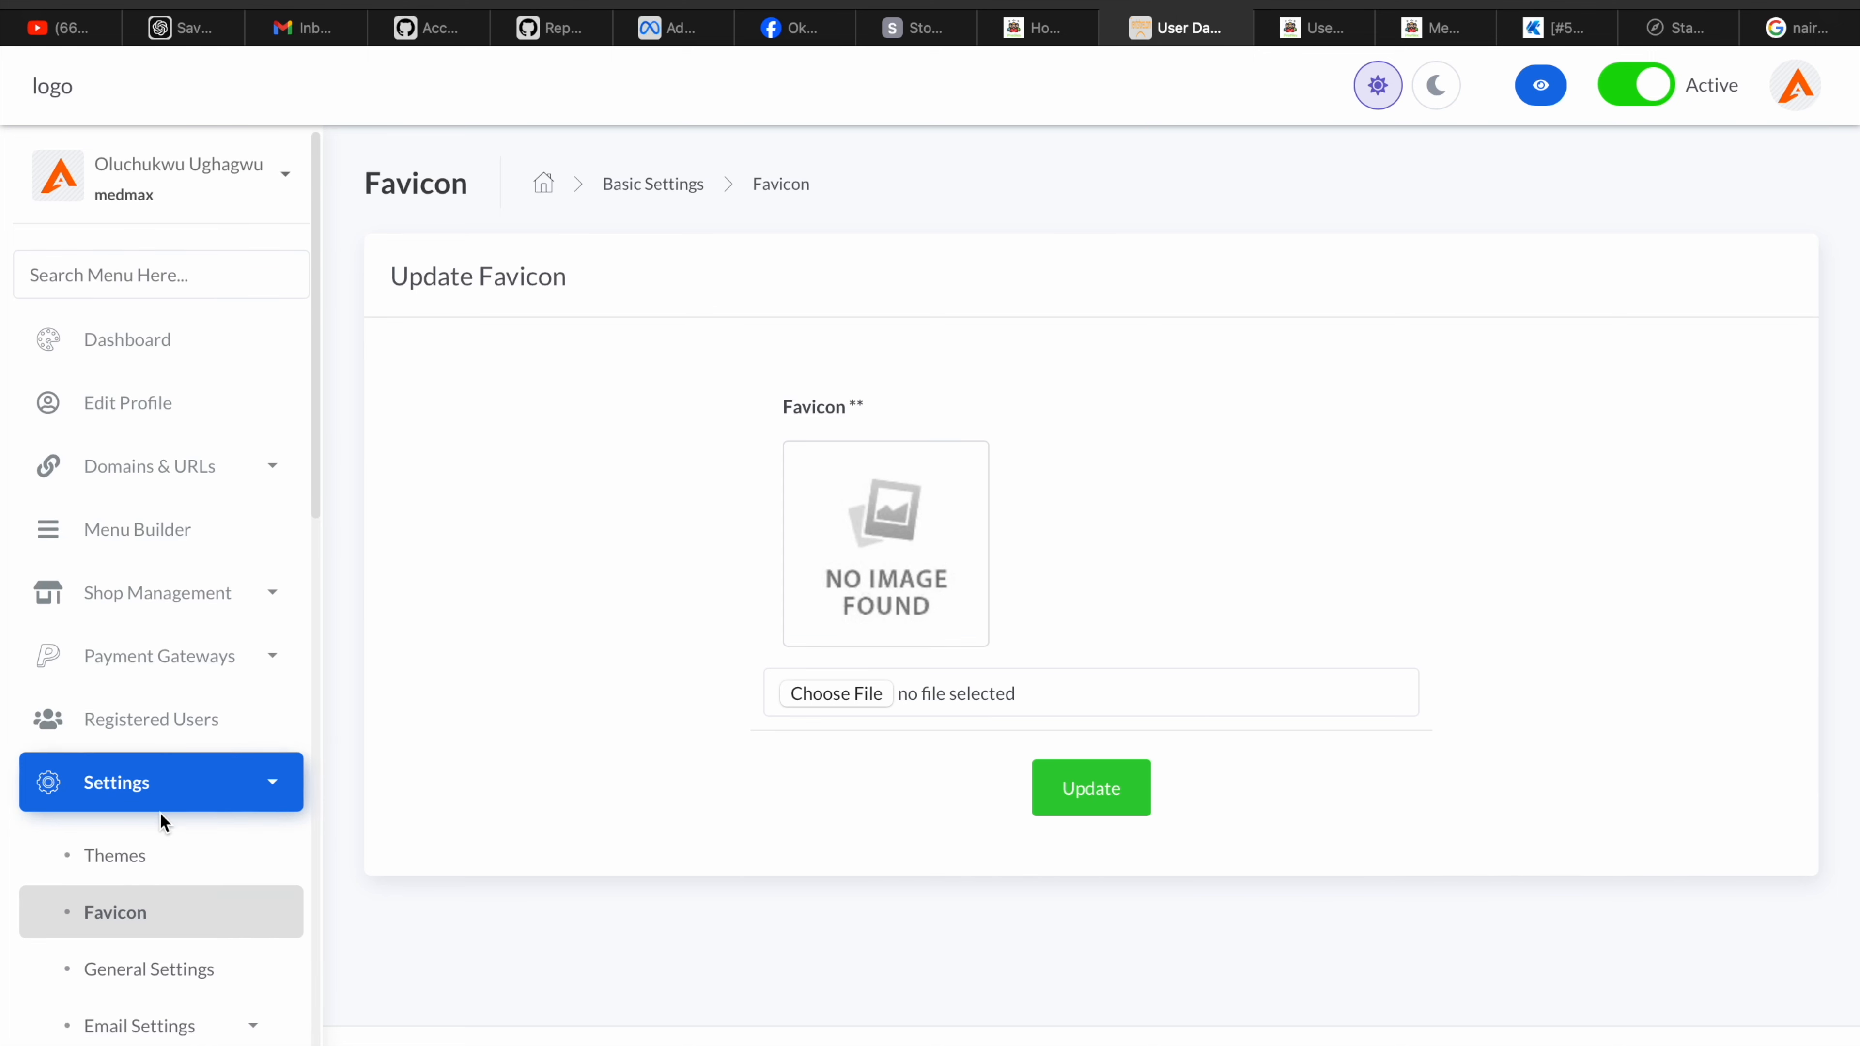
Open the general settings and review the website title, timezone, email verification and currency options
scroll(169, 798, down, 3)
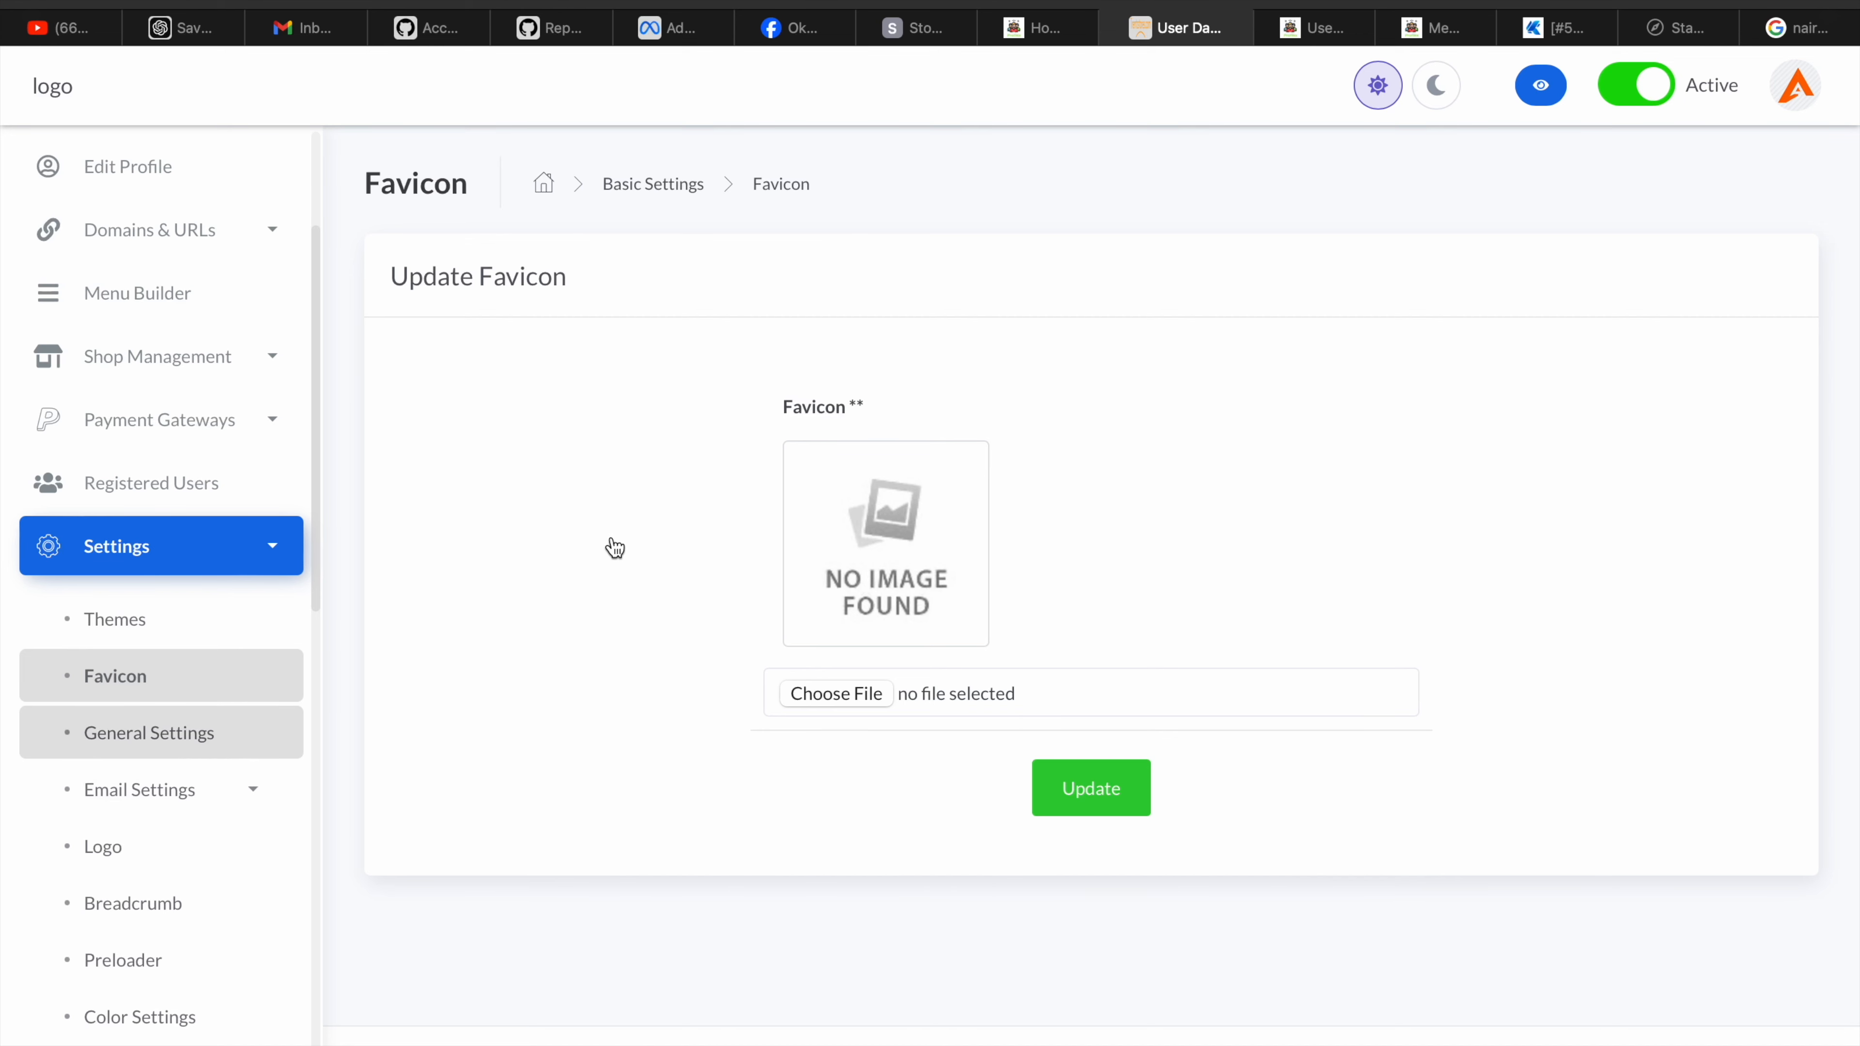
scroll(847, 501, down, 2)
scroll(847, 505, down, 1)
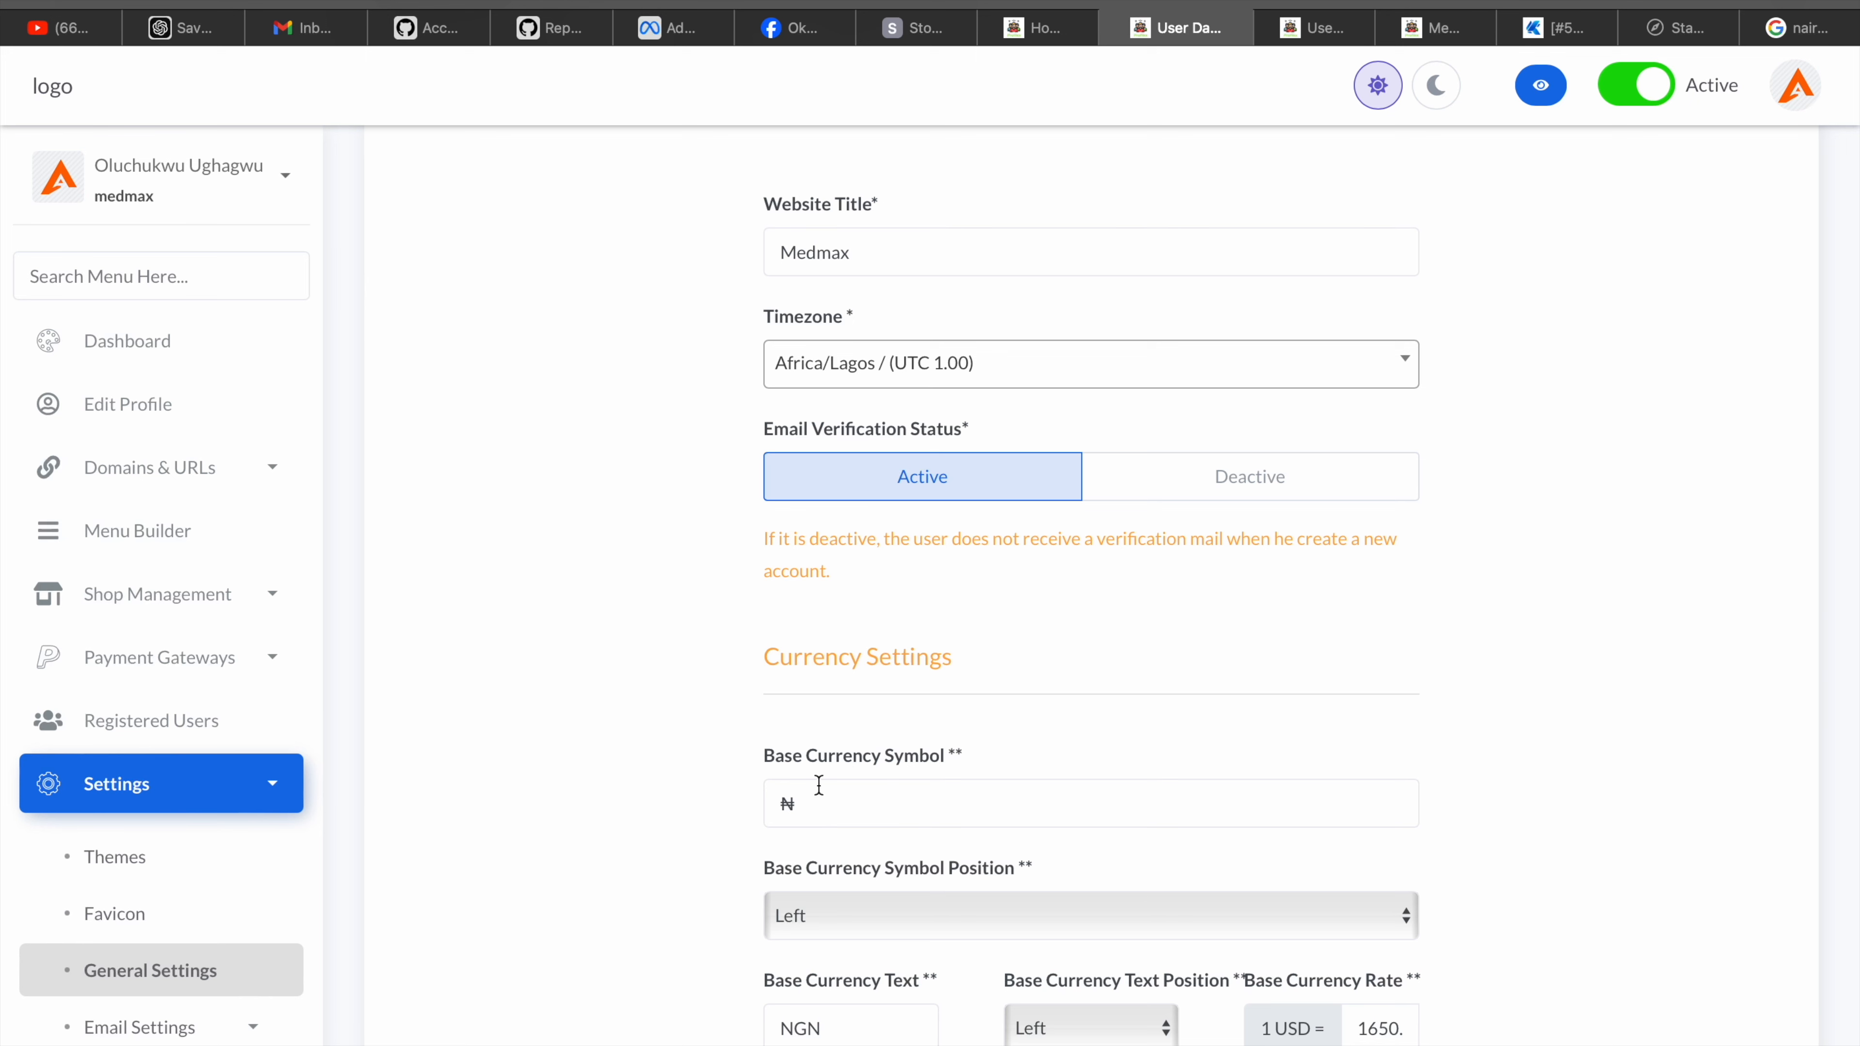
scroll(819, 826, down, 1)
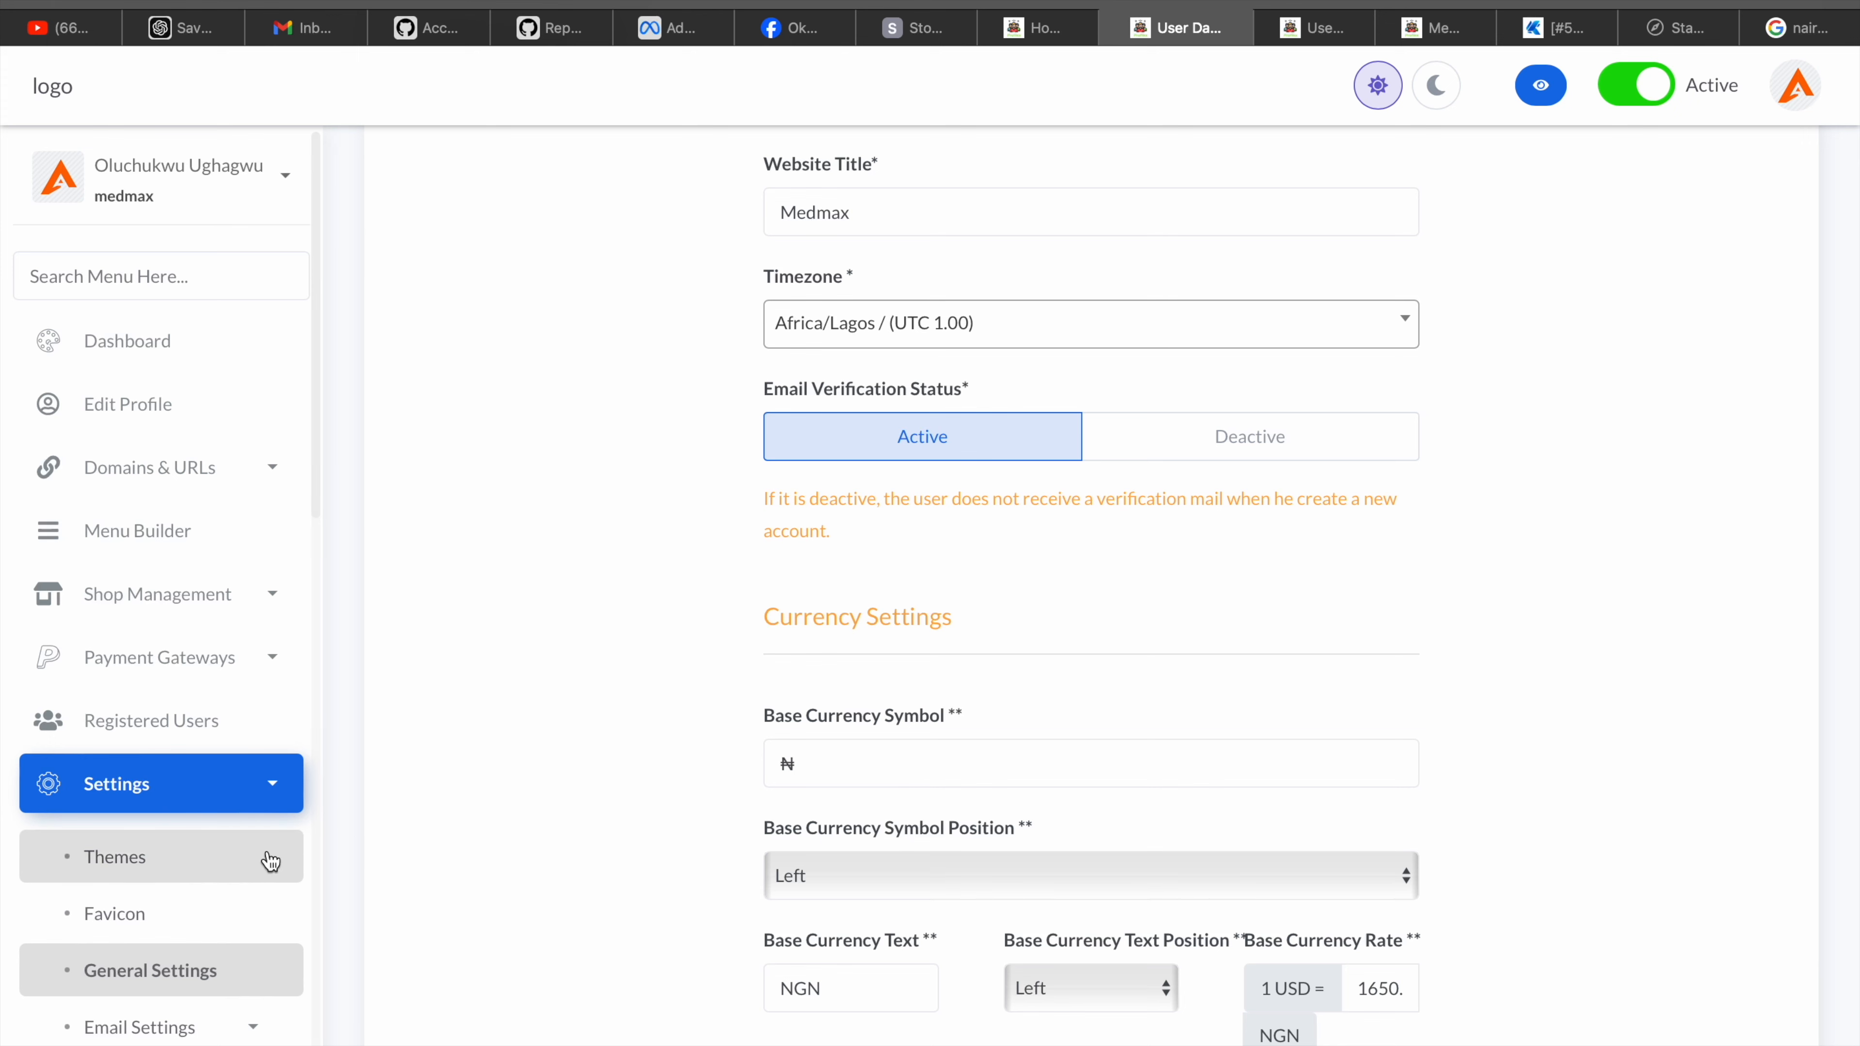
Open the mail information in the email settings and examine the reply-to address and sender name fields
scroll(169, 879, down, 5)
click(205, 633)
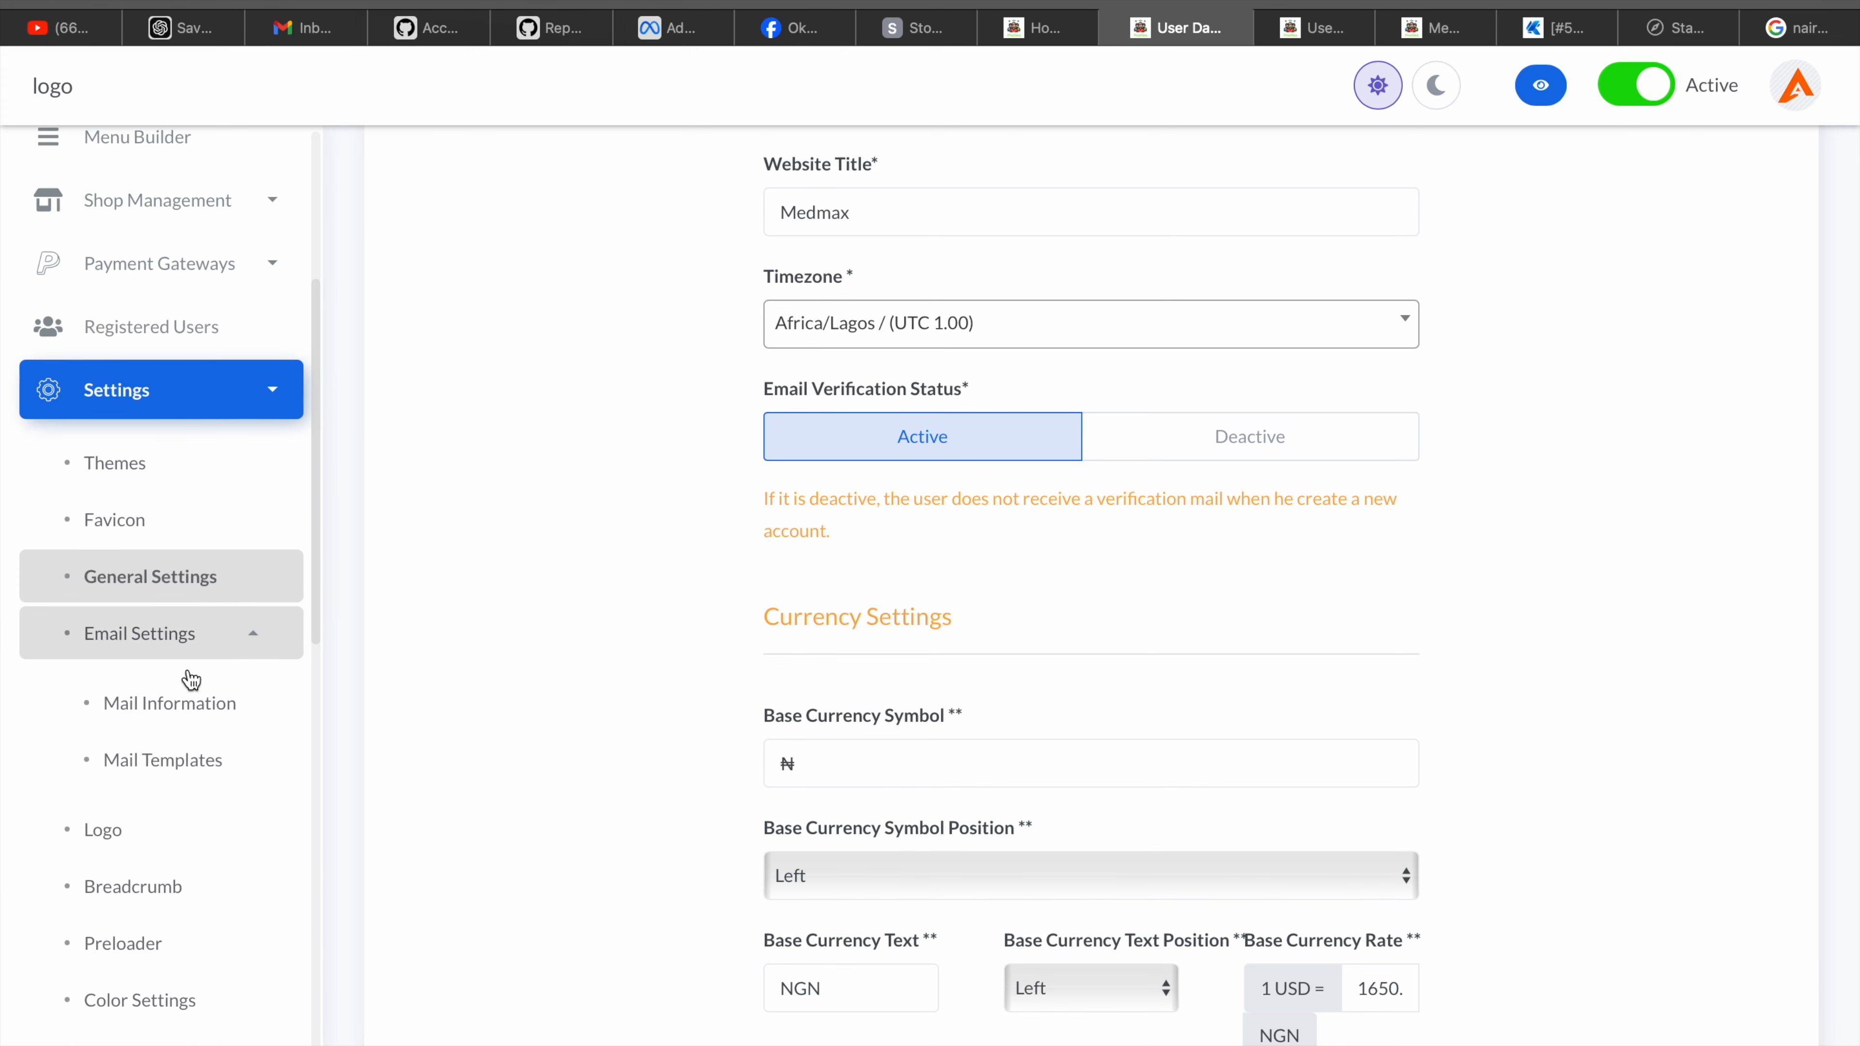
click(171, 711)
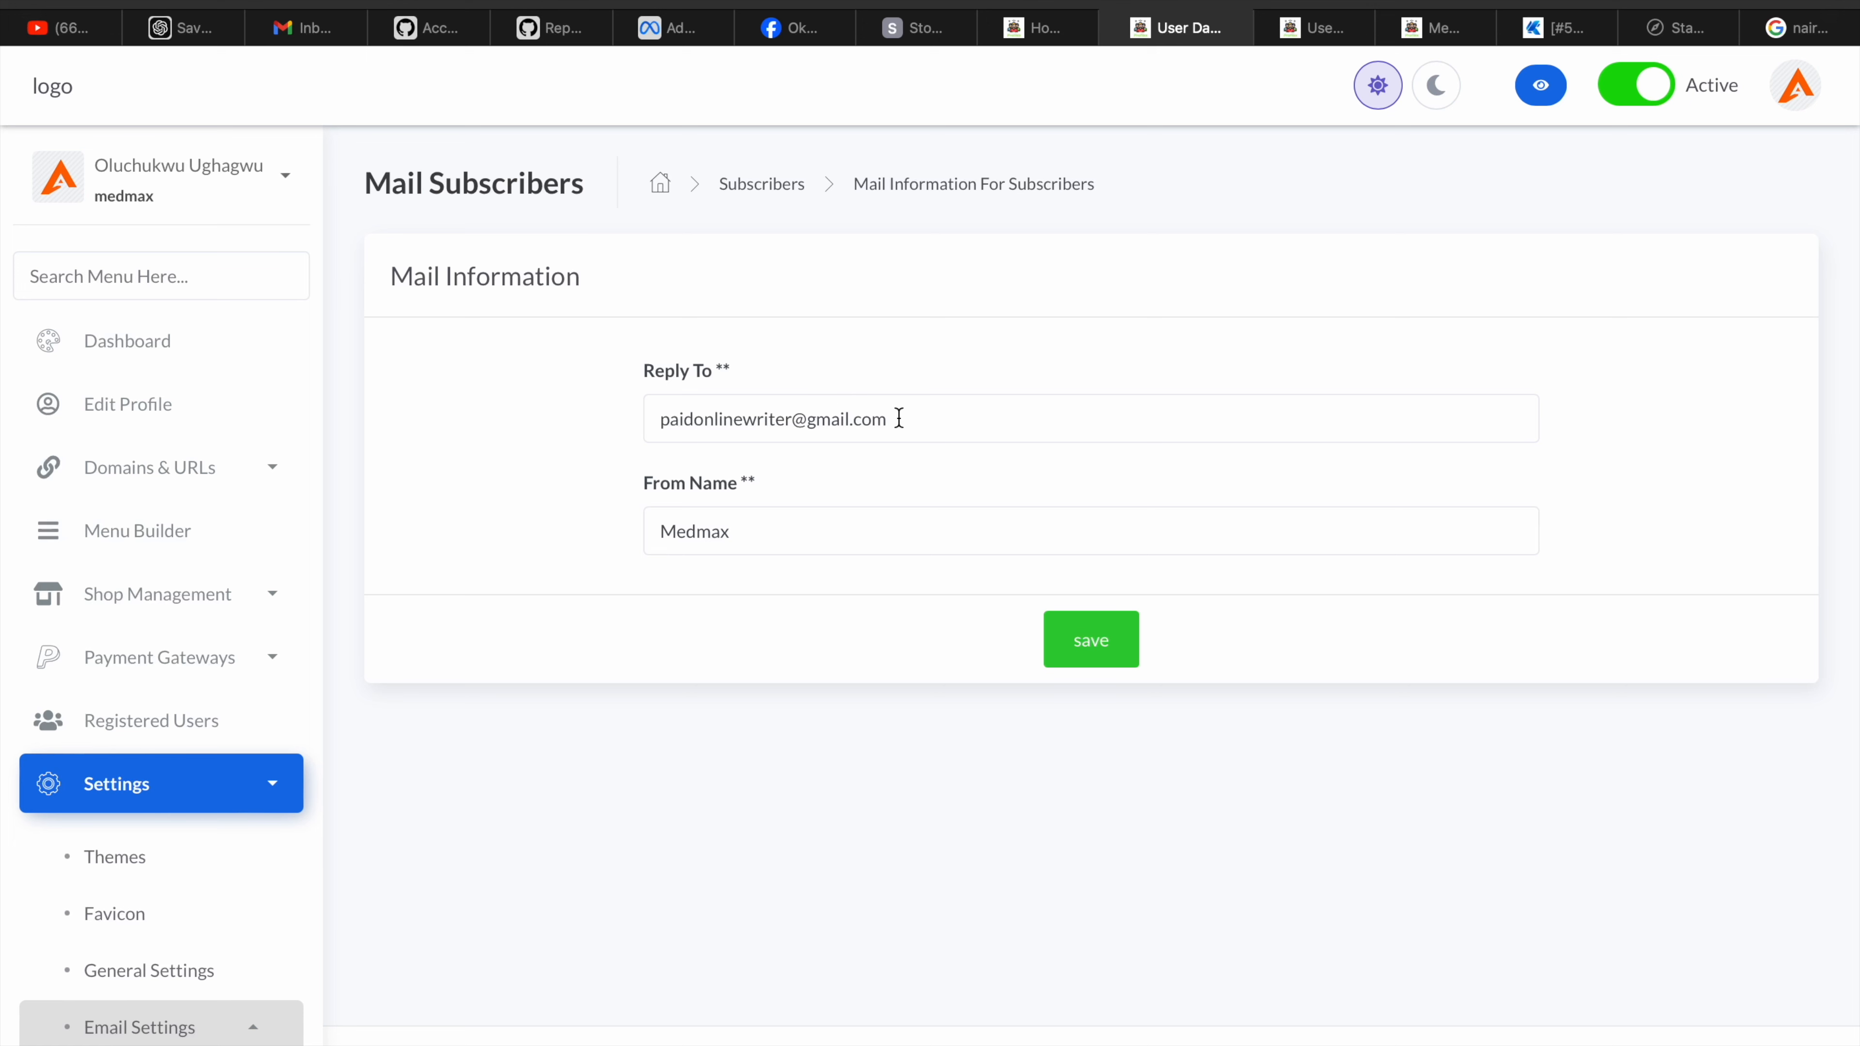
drag(926, 417, 614, 420)
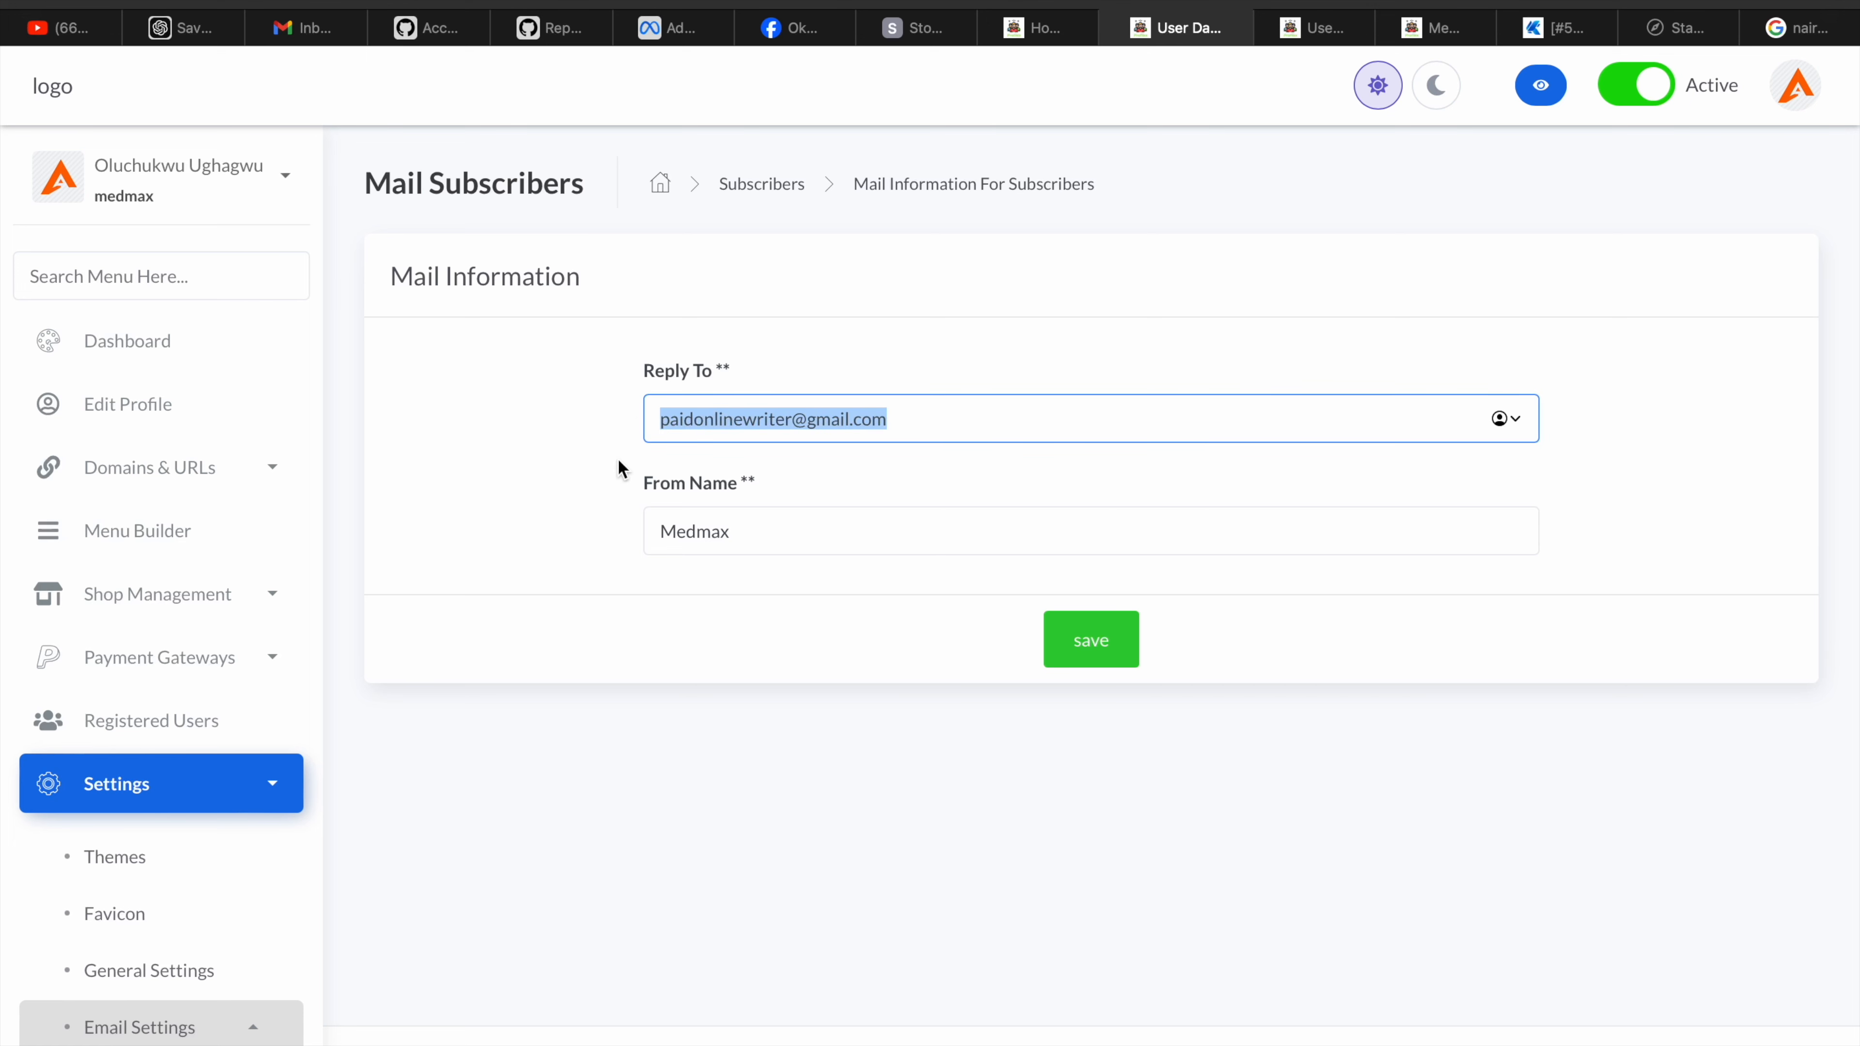
double_click(695, 533)
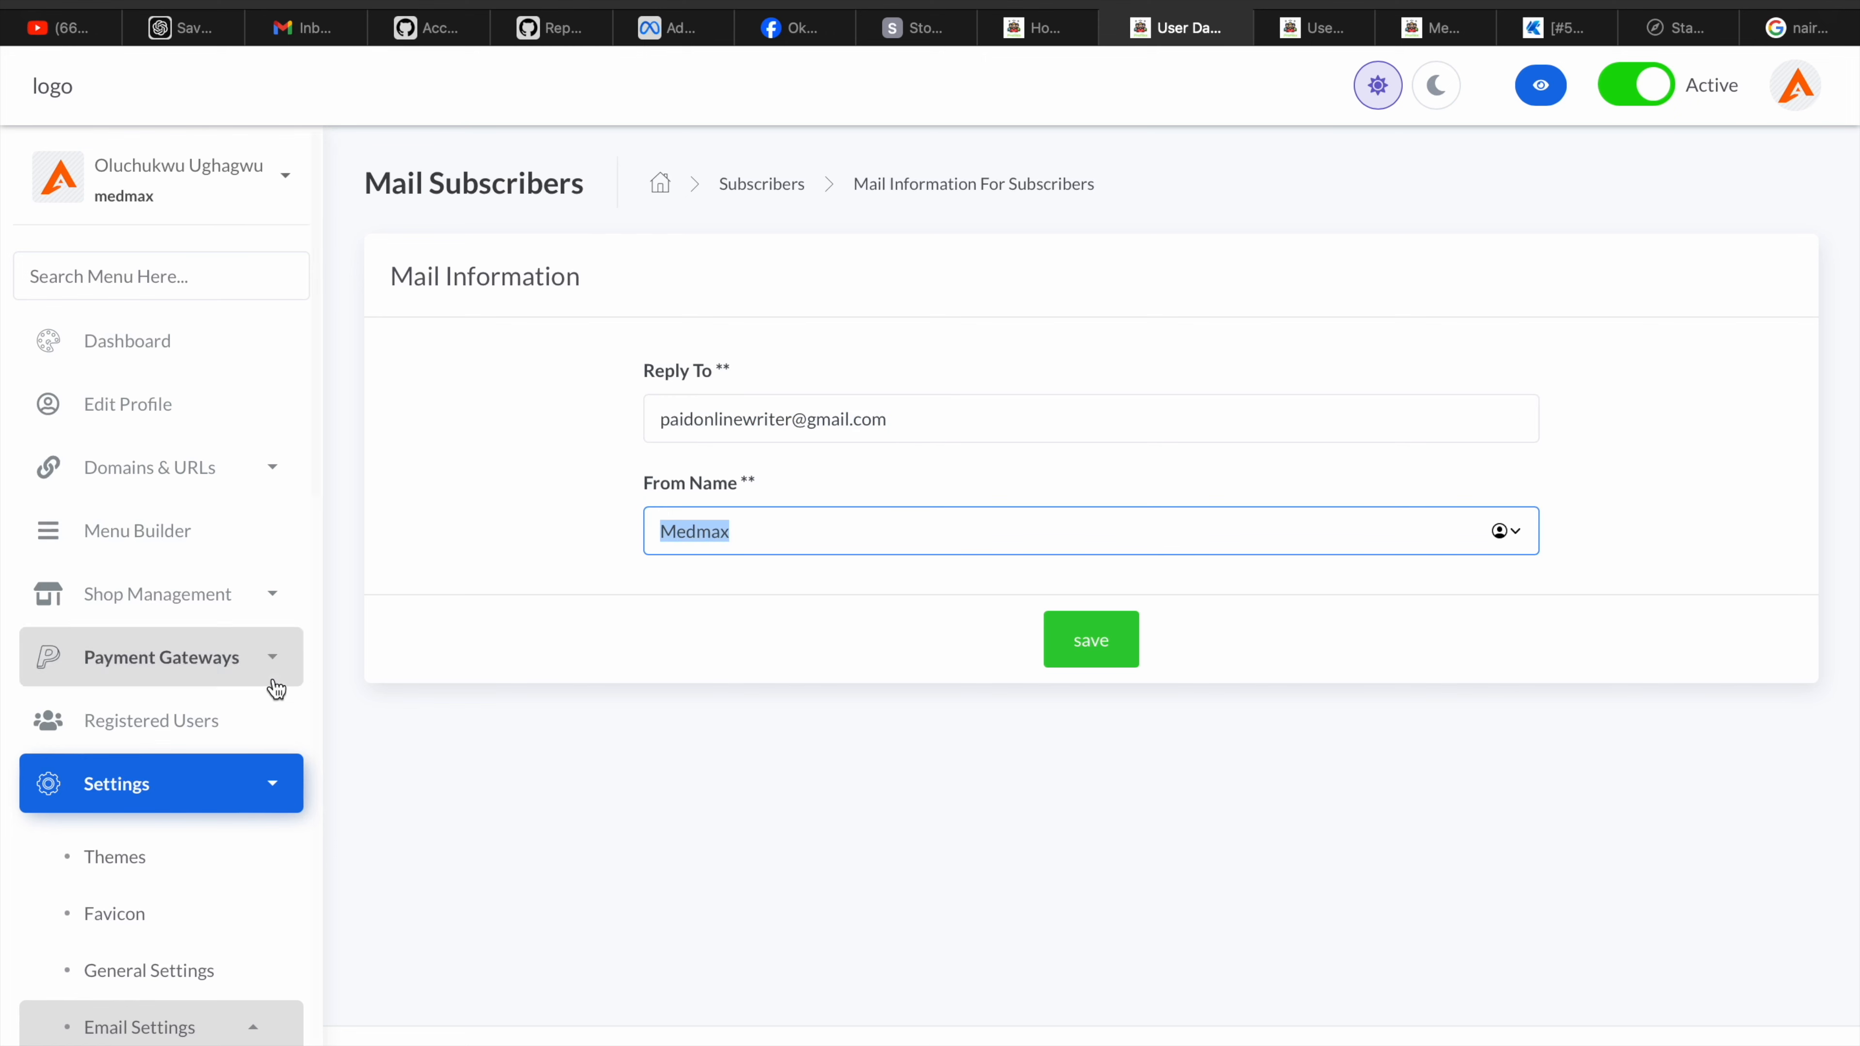
Review the list of mail templates and open the logo upload page
scroll(216, 739, down, 6)
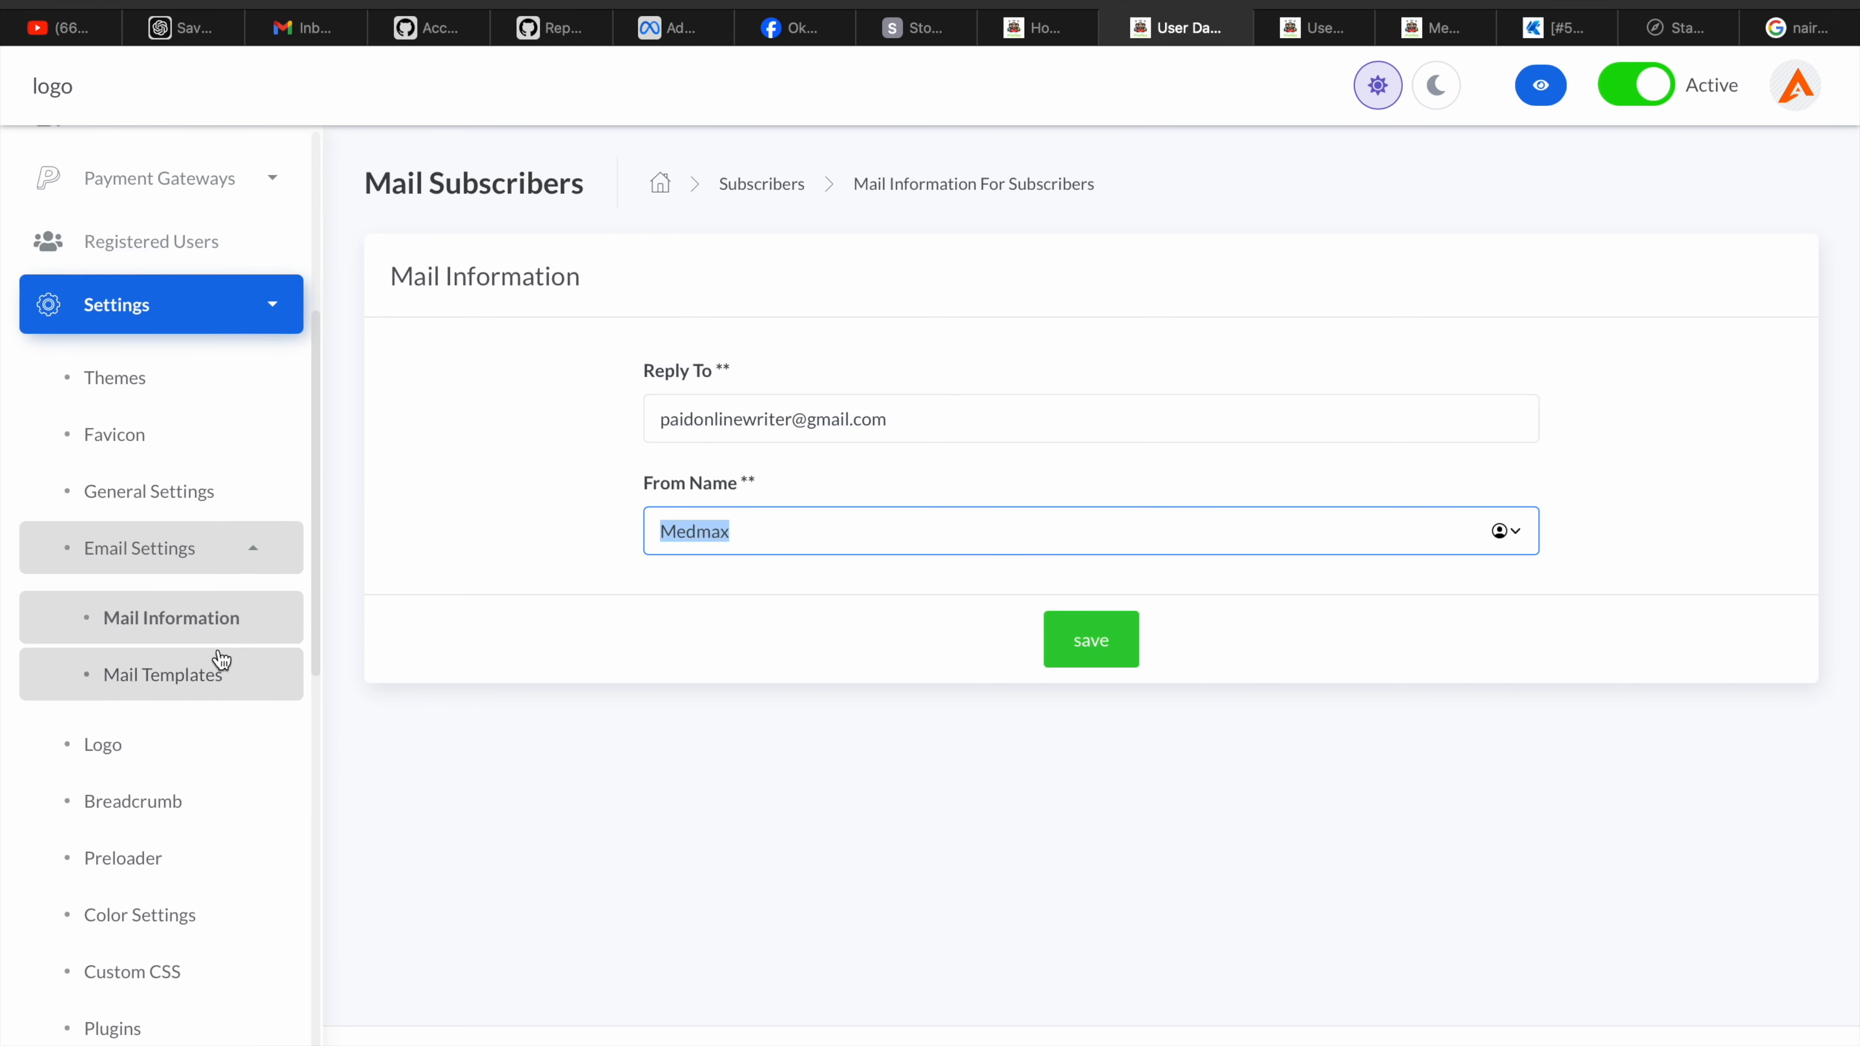
click(170, 678)
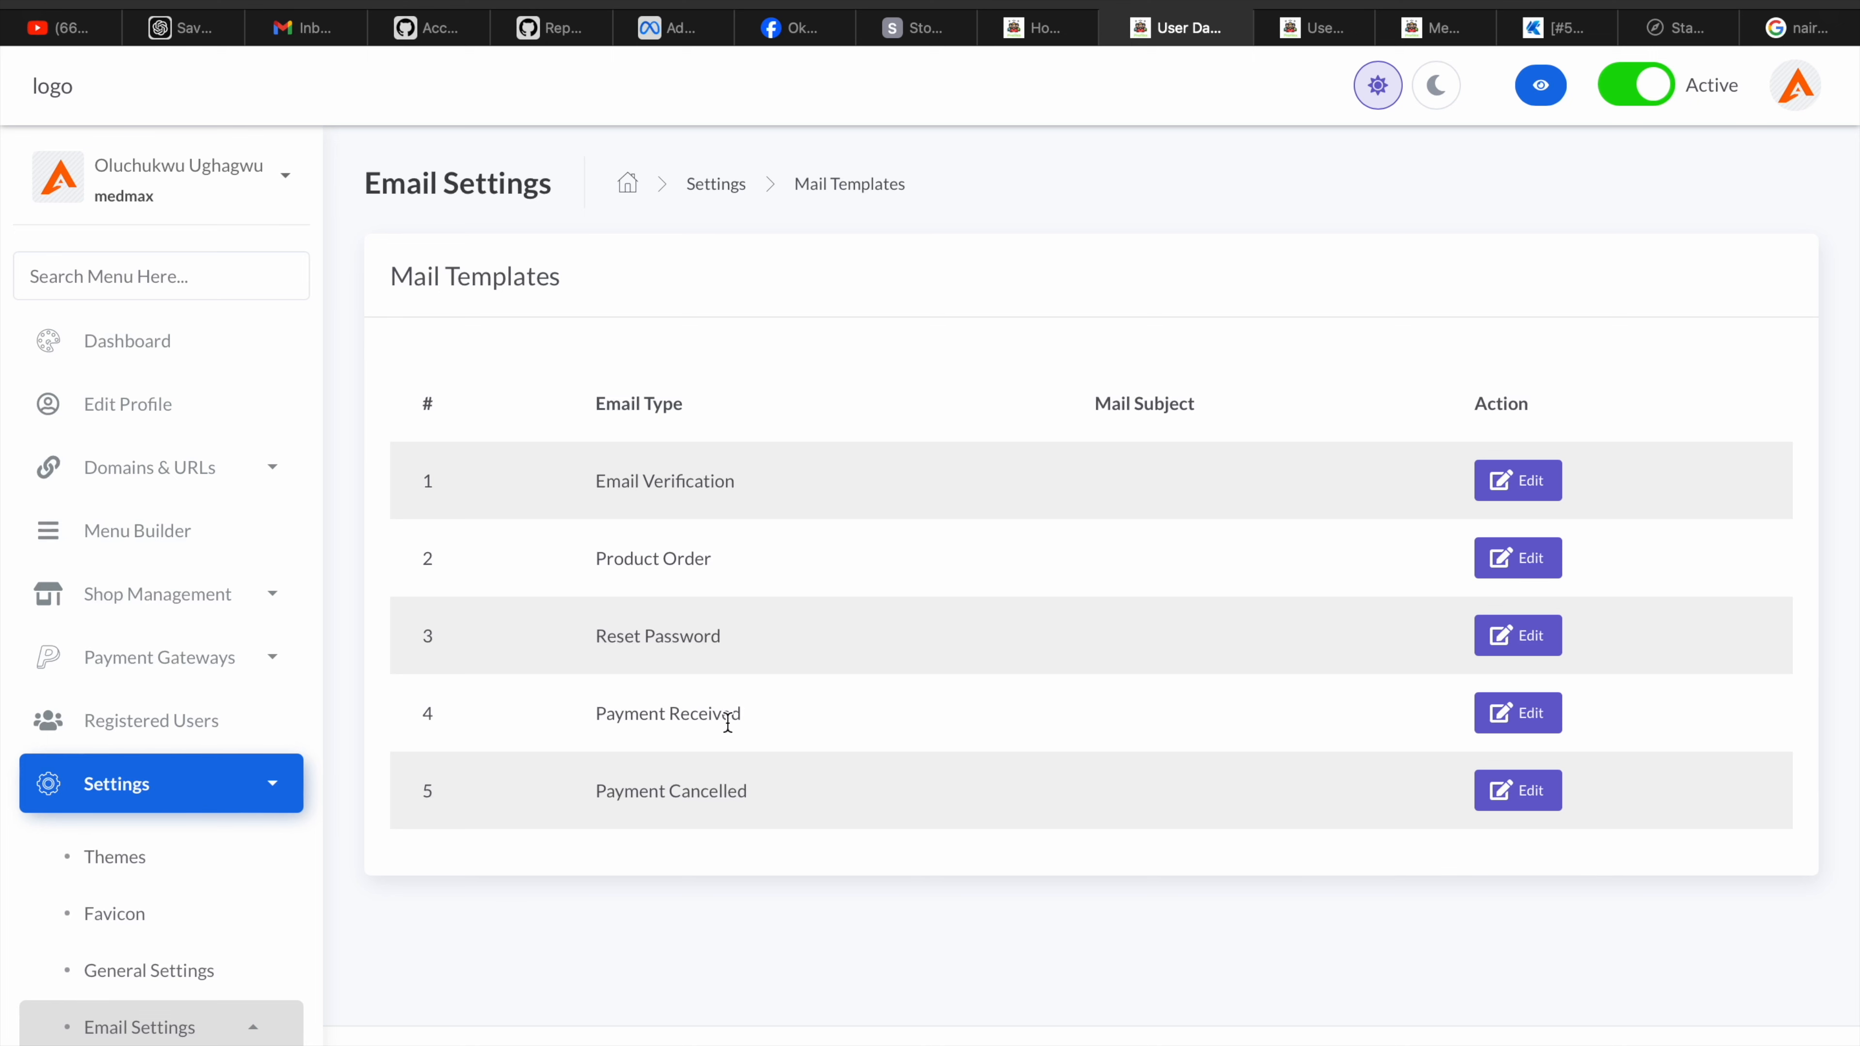
scroll(83, 876, down, 8)
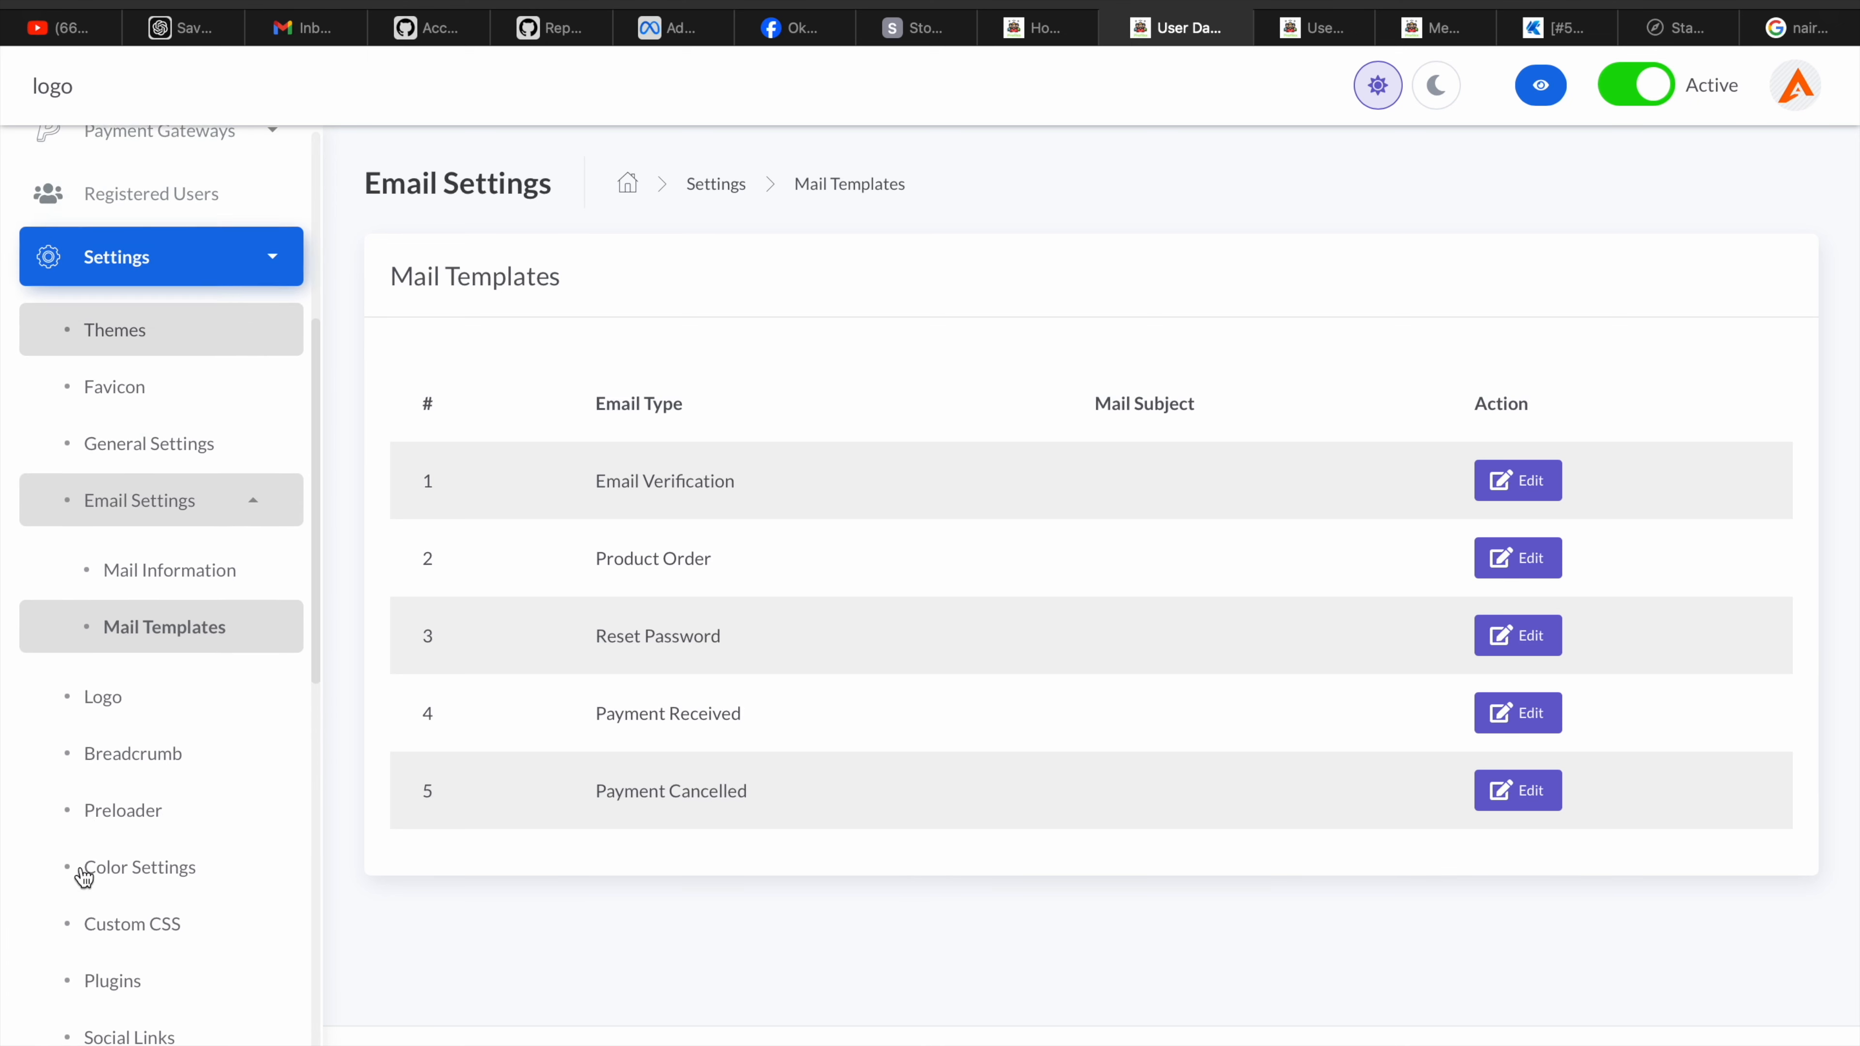
click(129, 619)
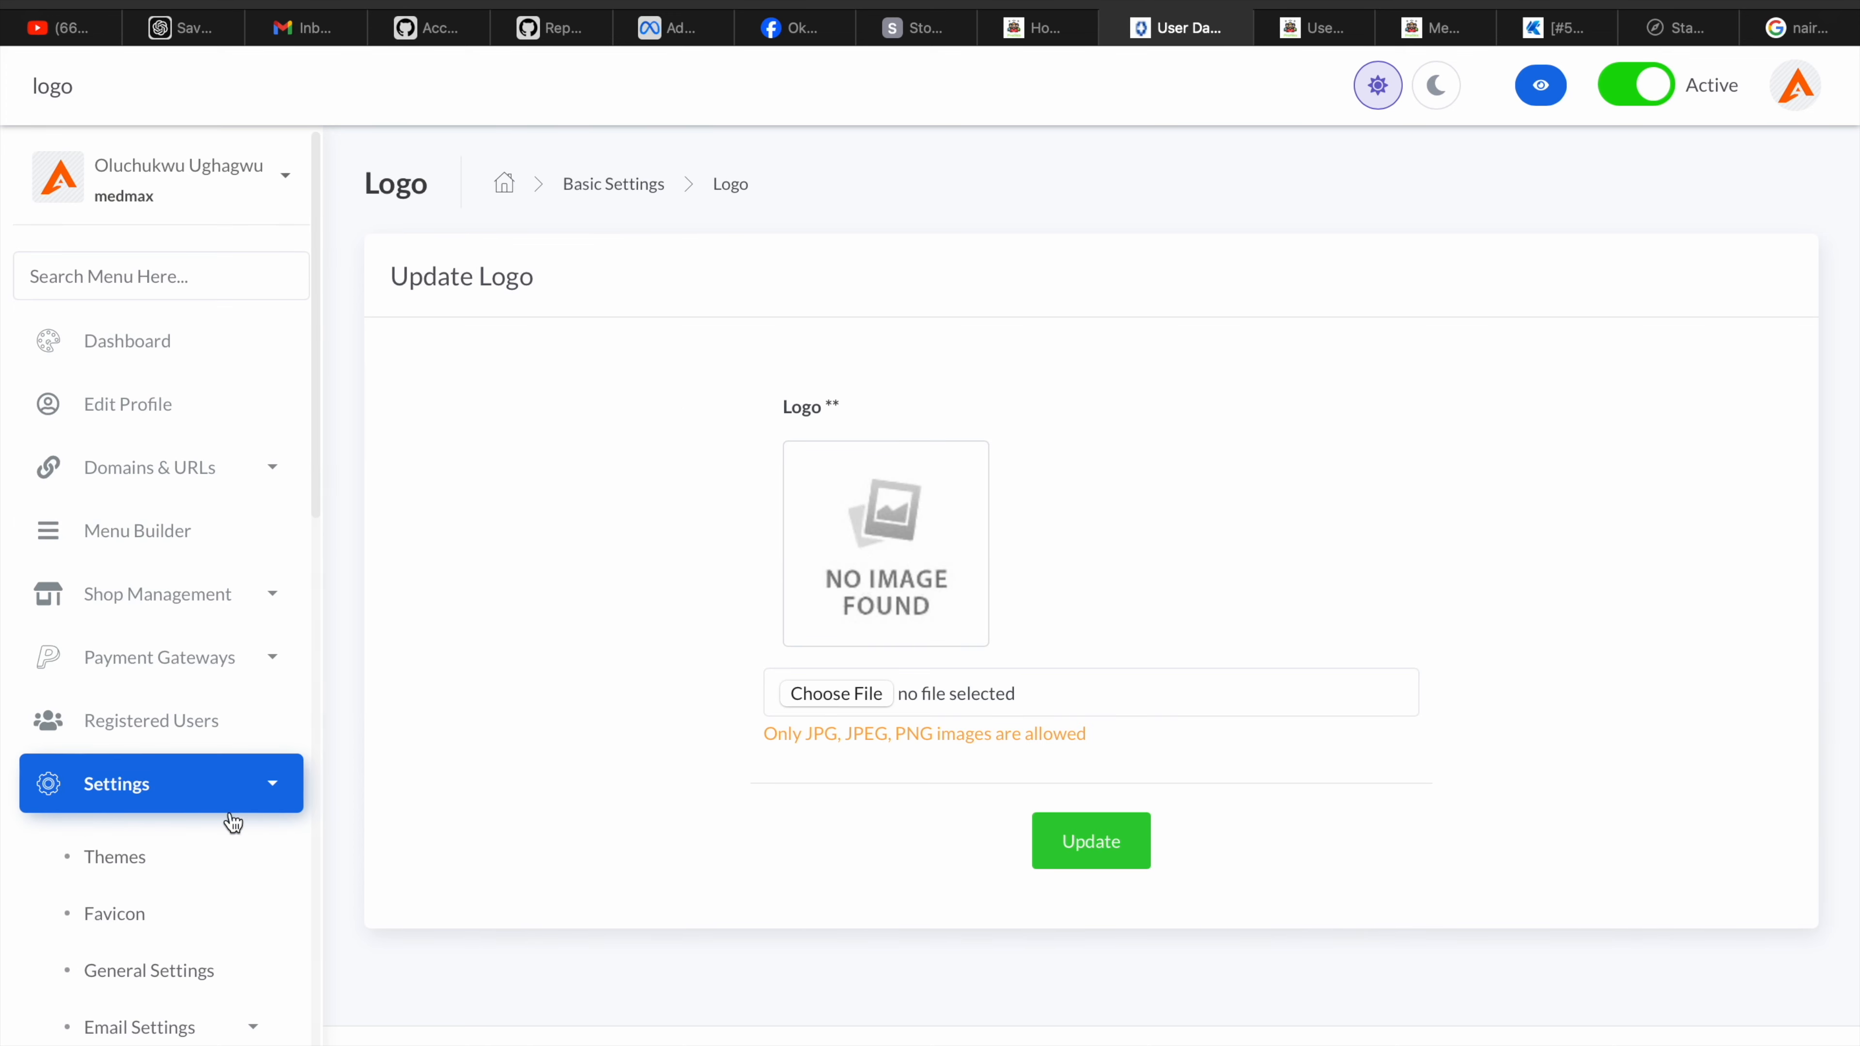
Set the store's base color to green 08FF31, save it, and check the new color on the storefront
scroll(229, 818, down, 7)
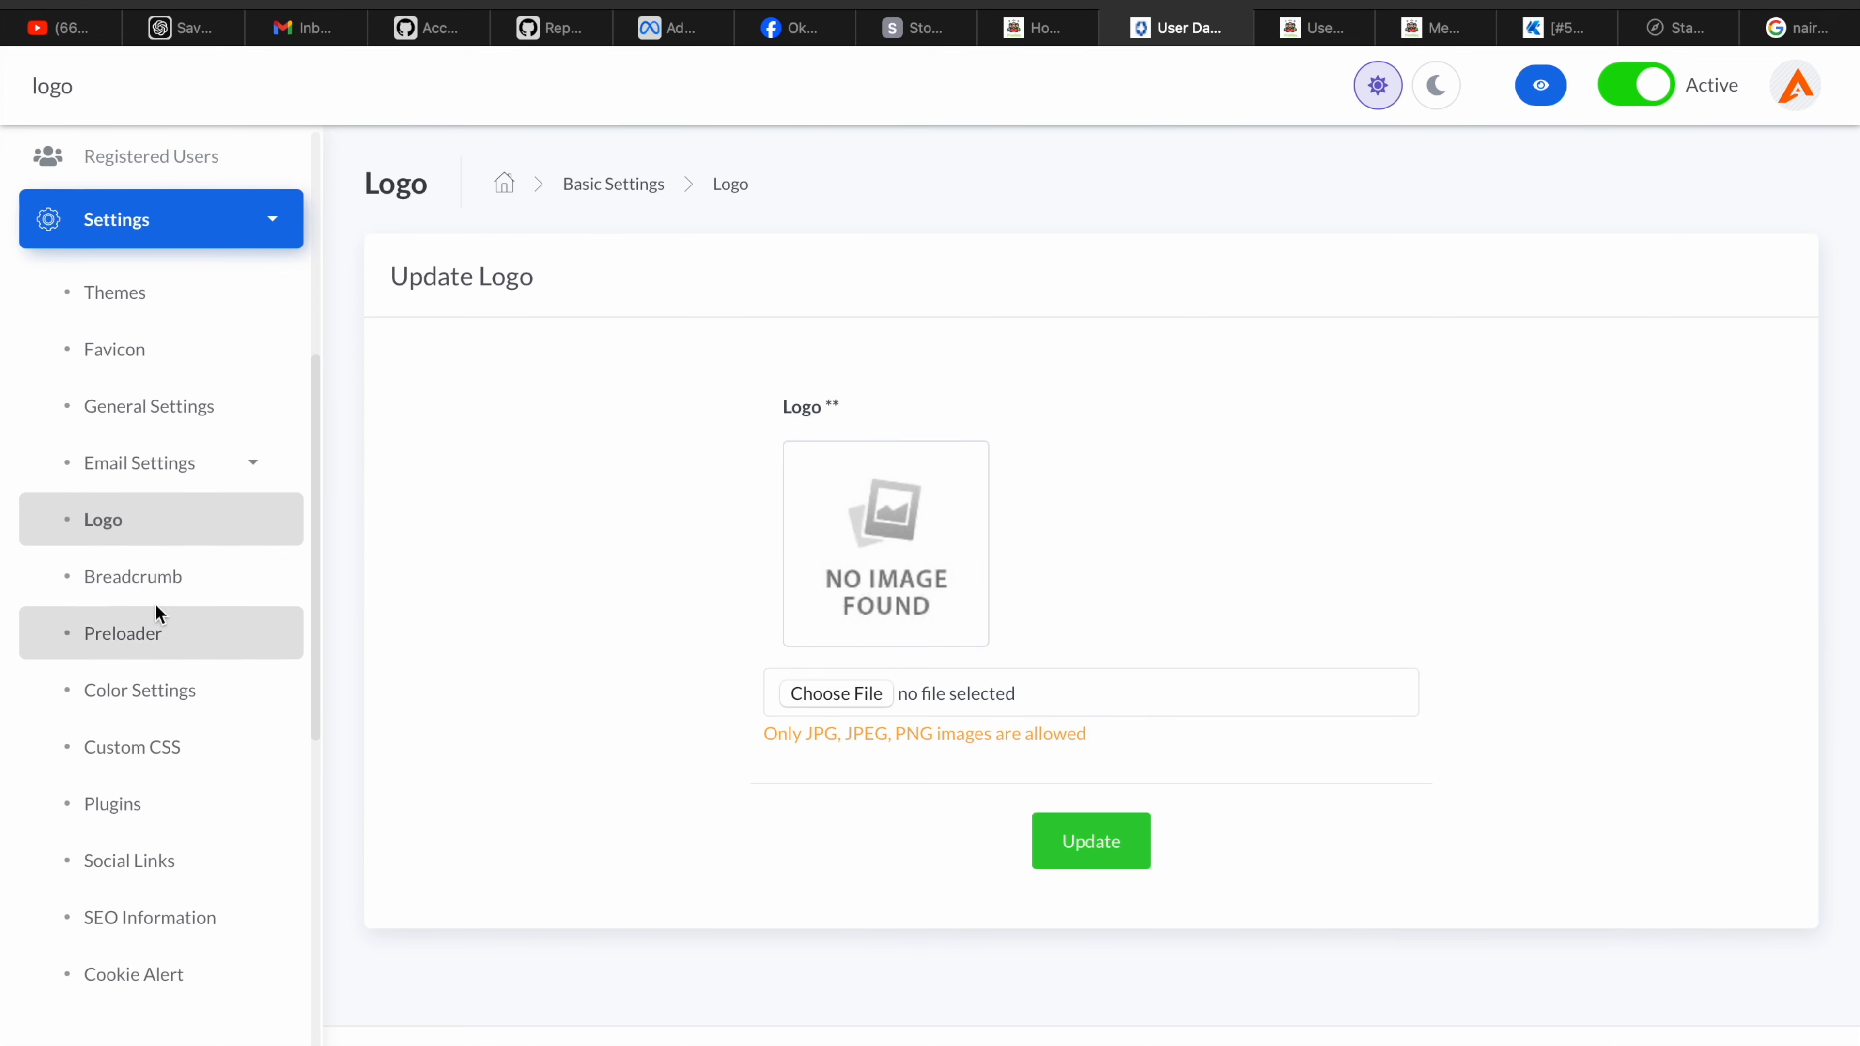
click(154, 689)
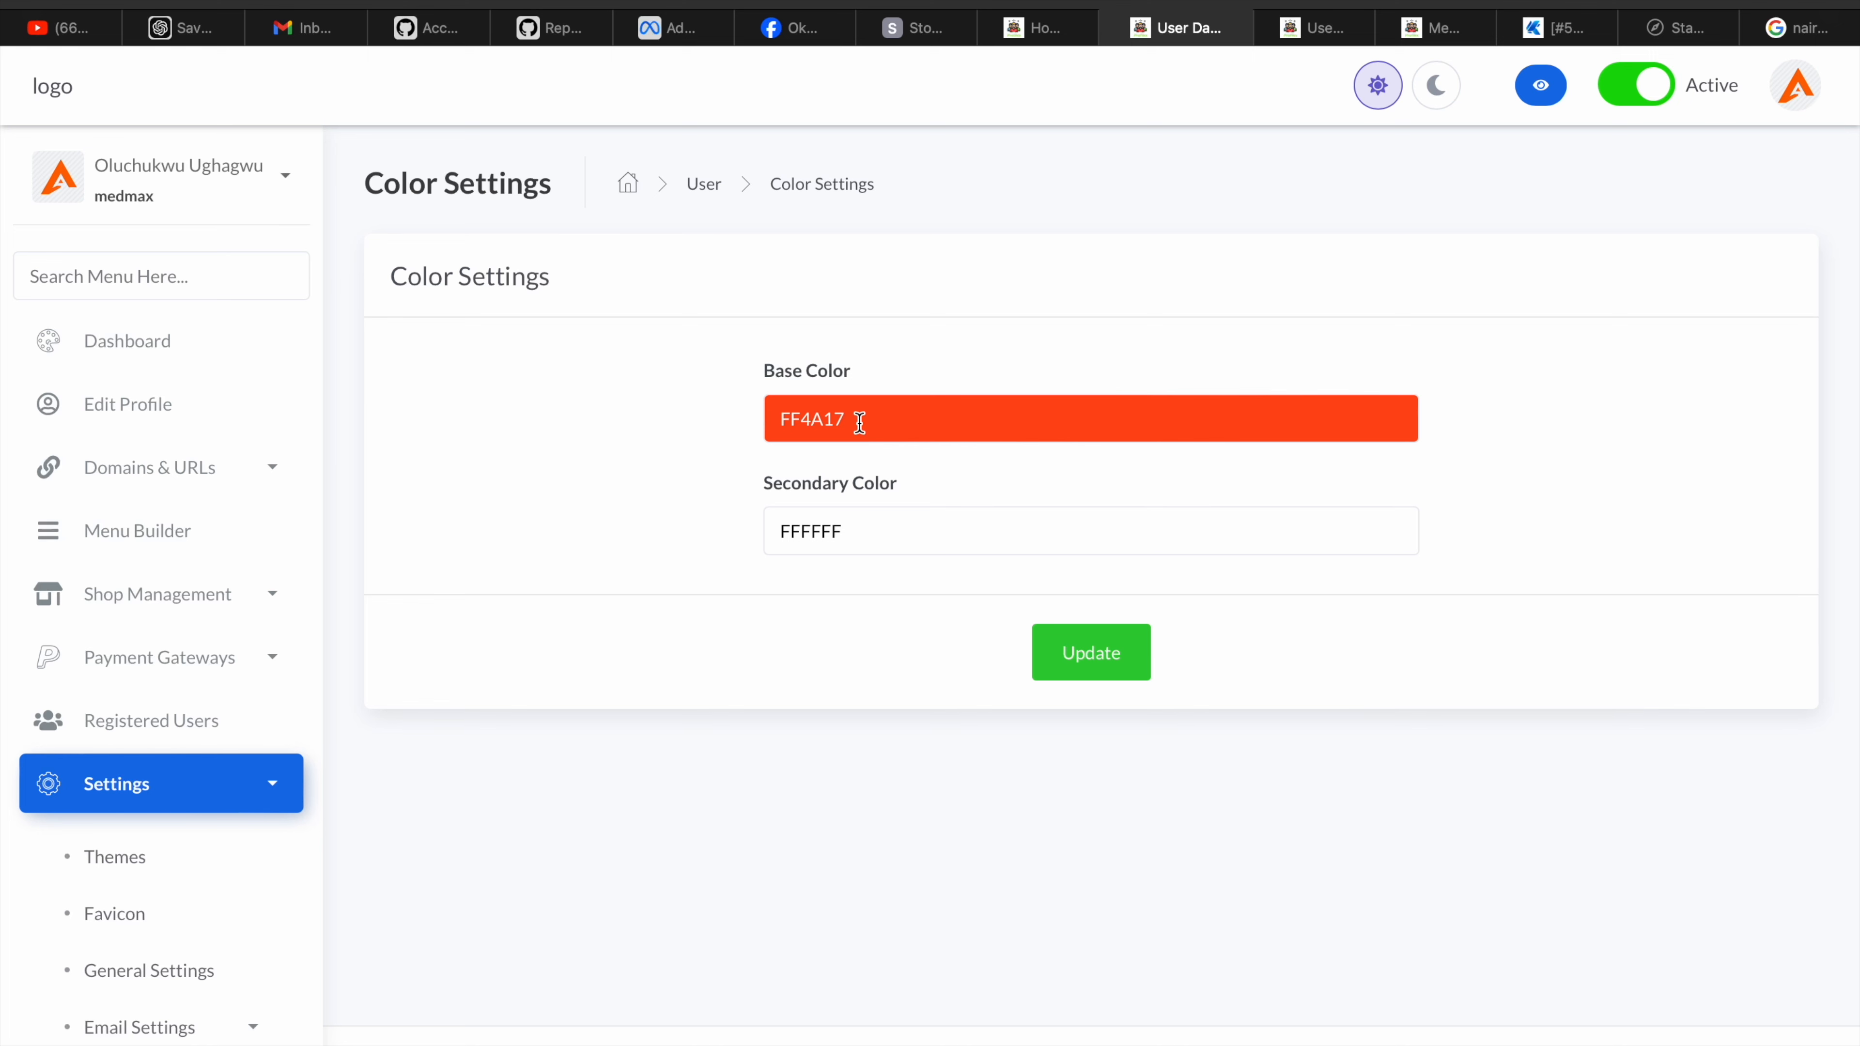
click(860, 423)
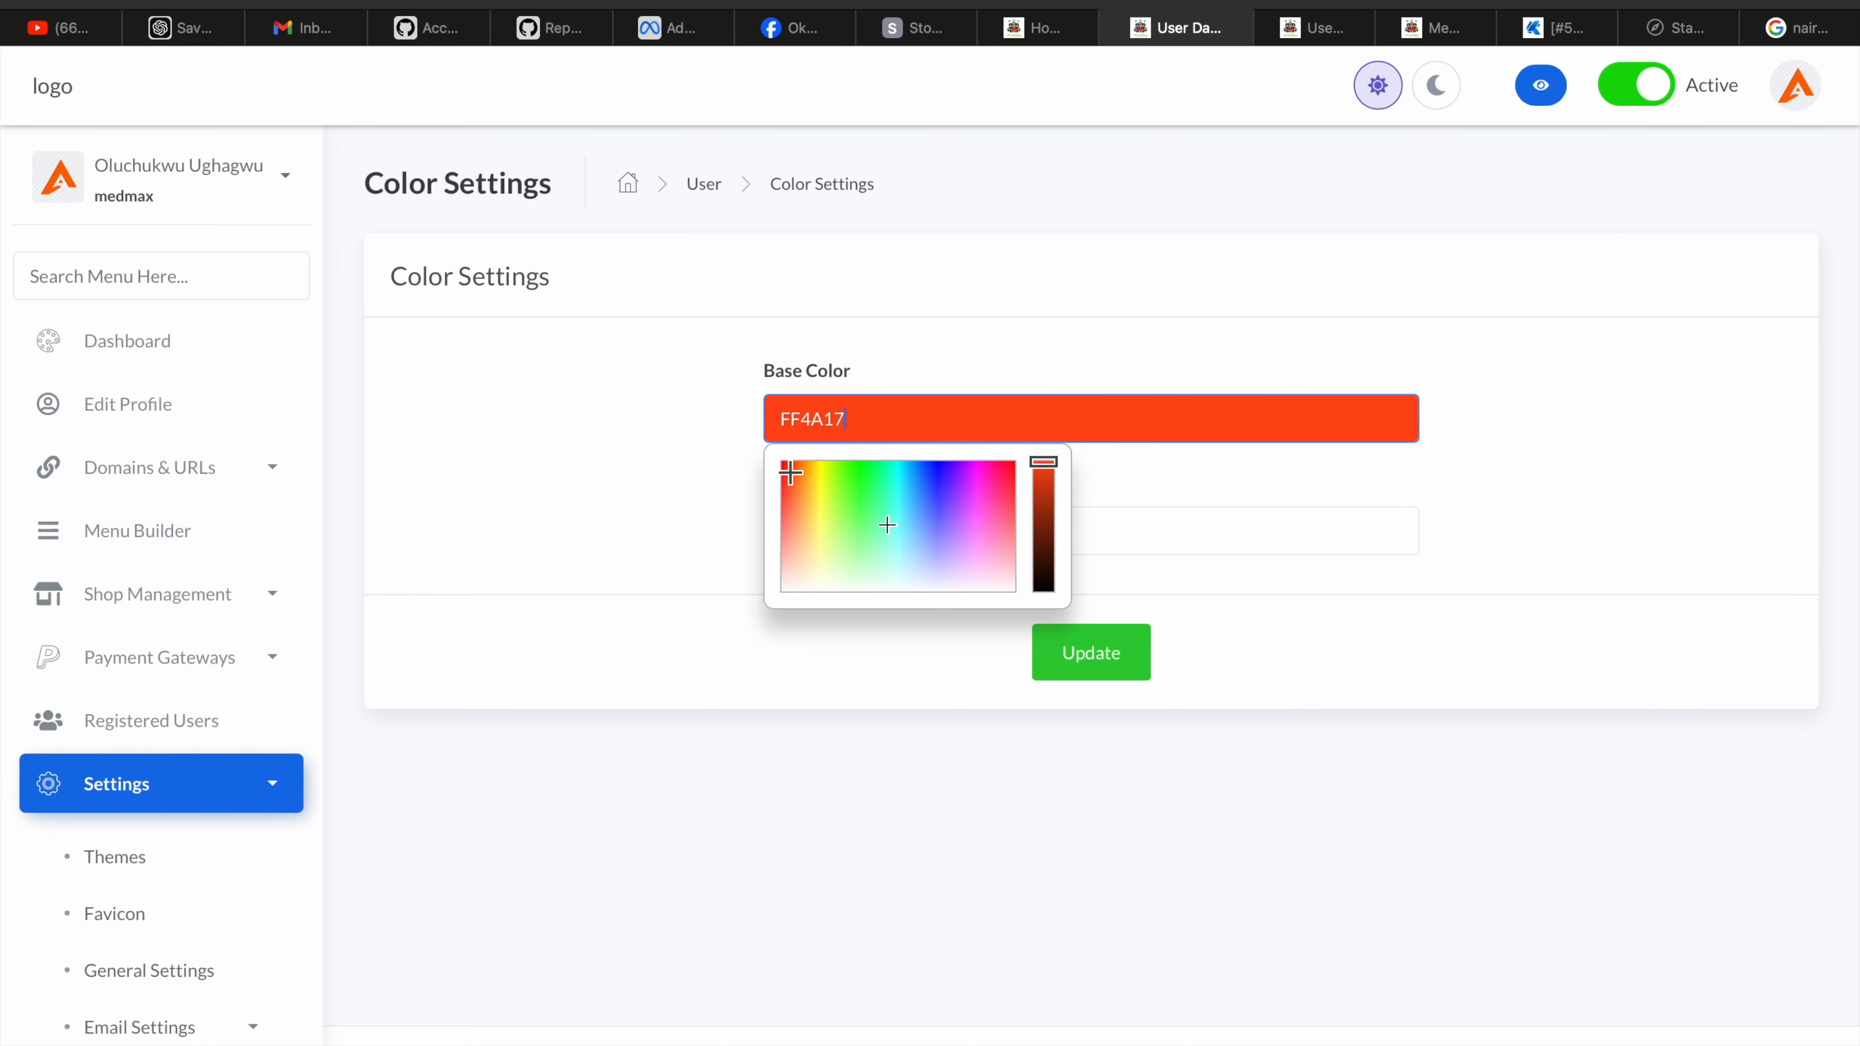
drag(997, 470, 865, 465)
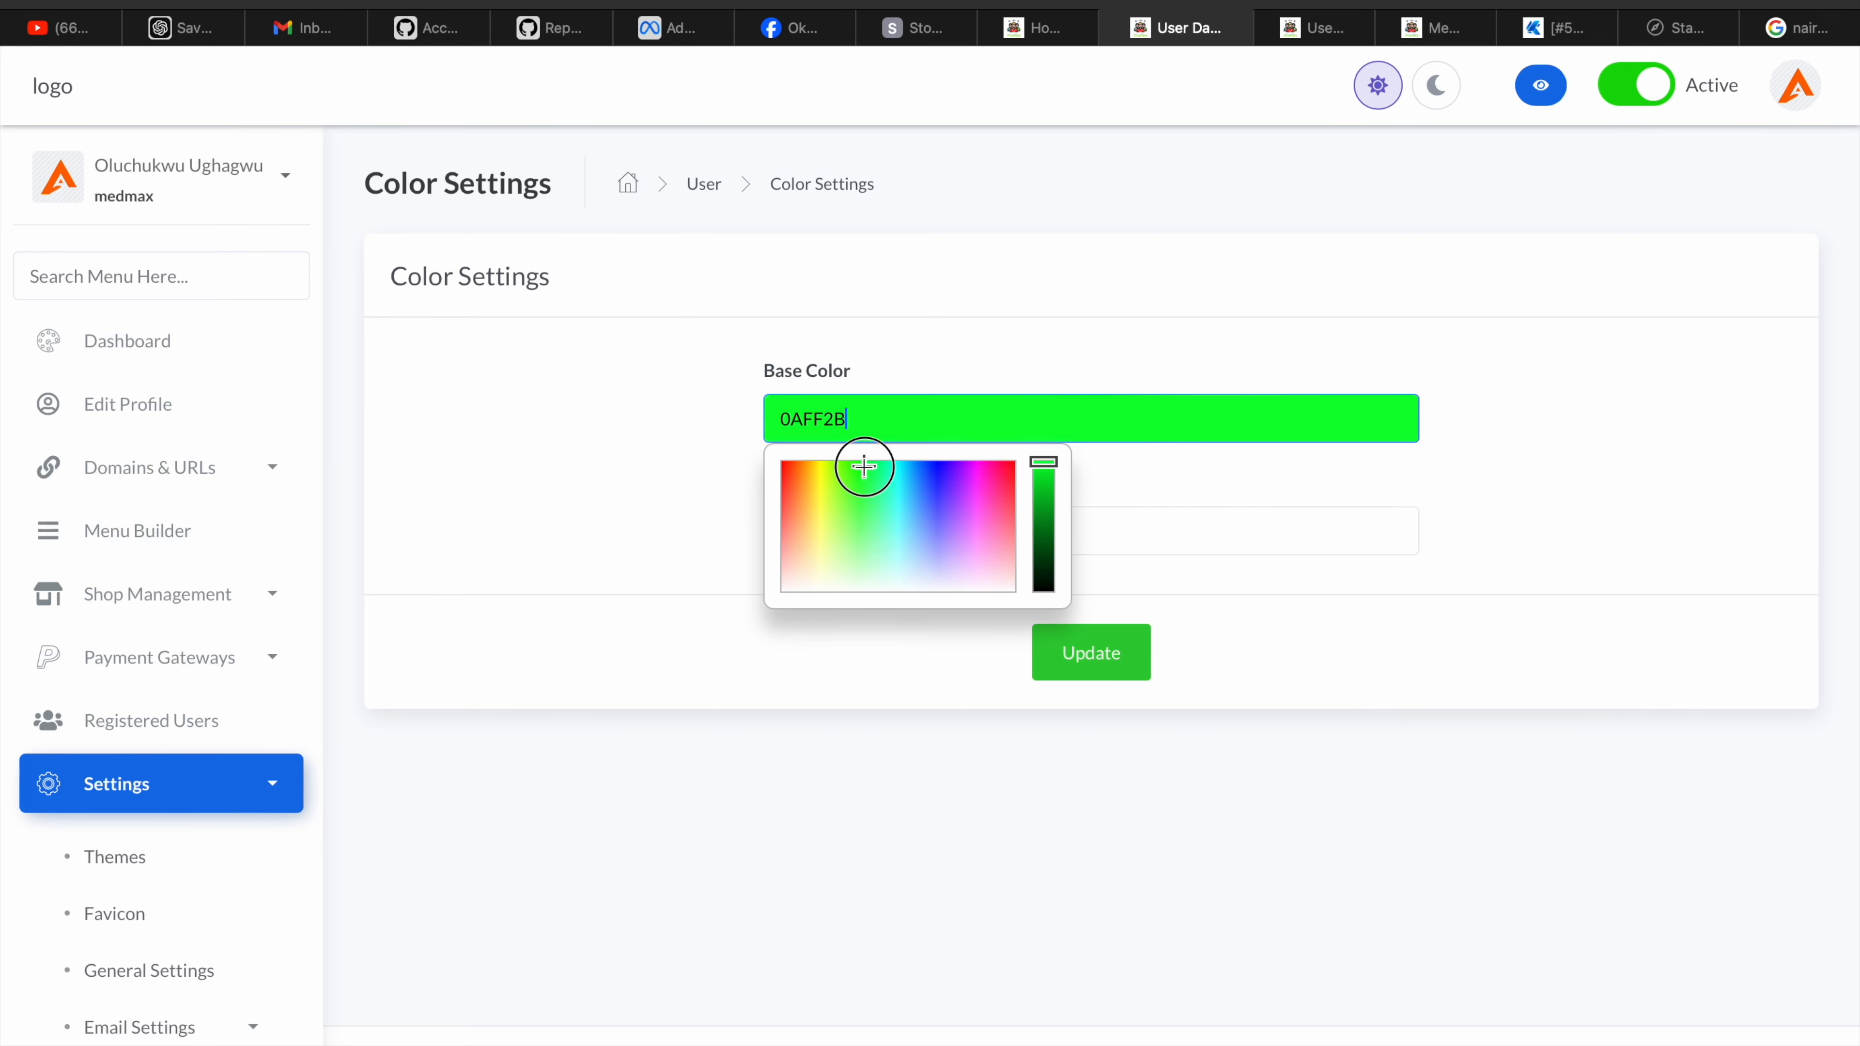
click(1102, 652)
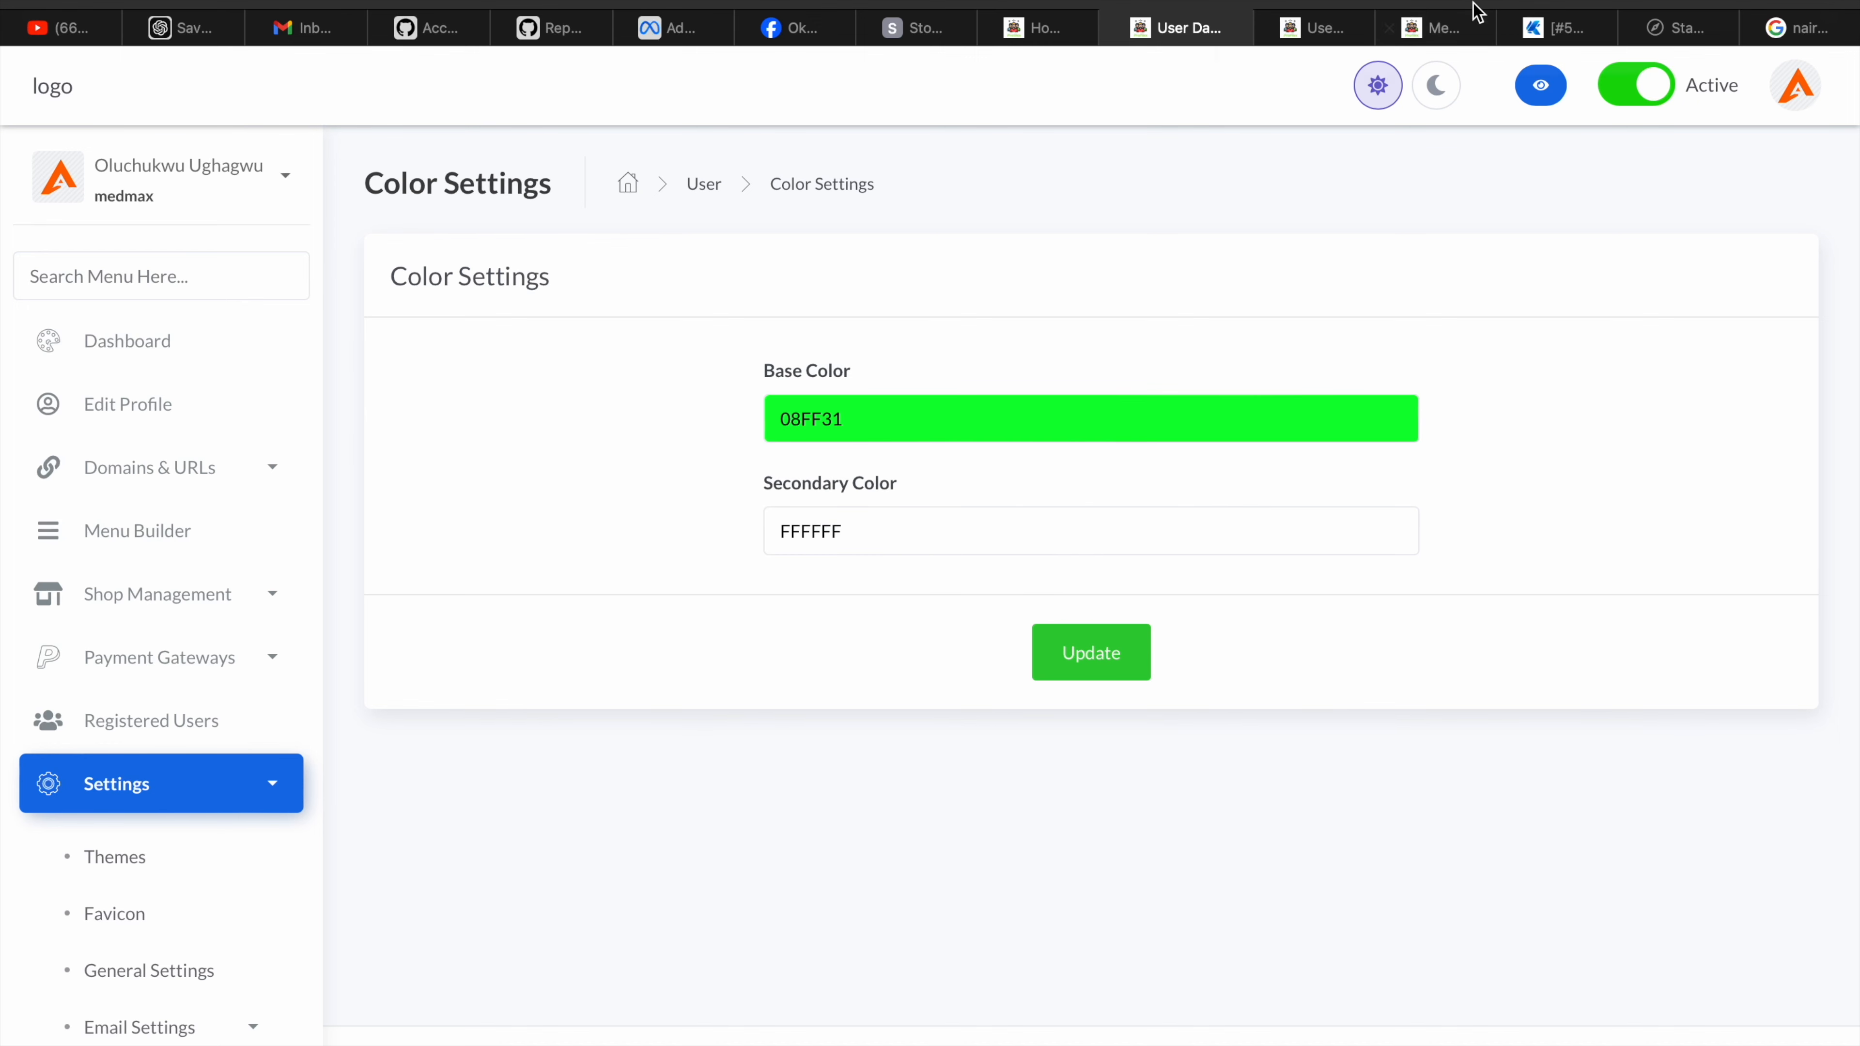
click(1428, 22)
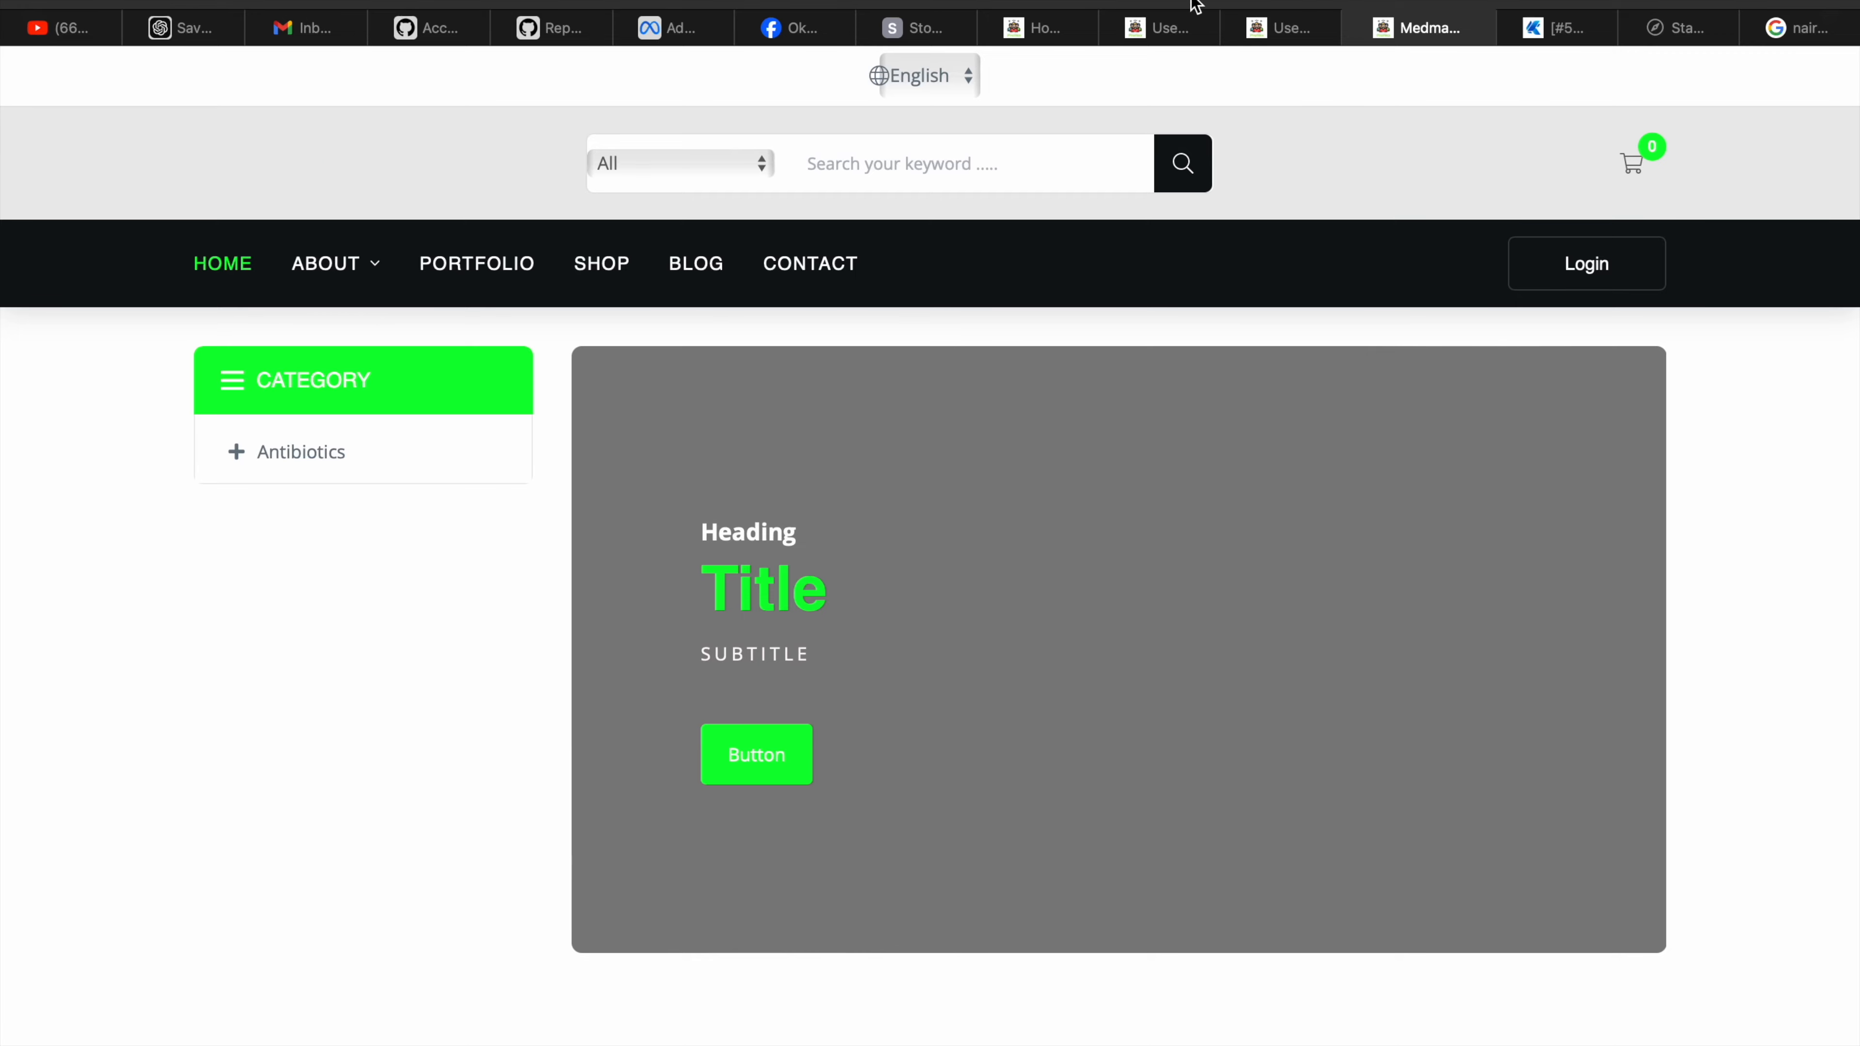
click(1157, 27)
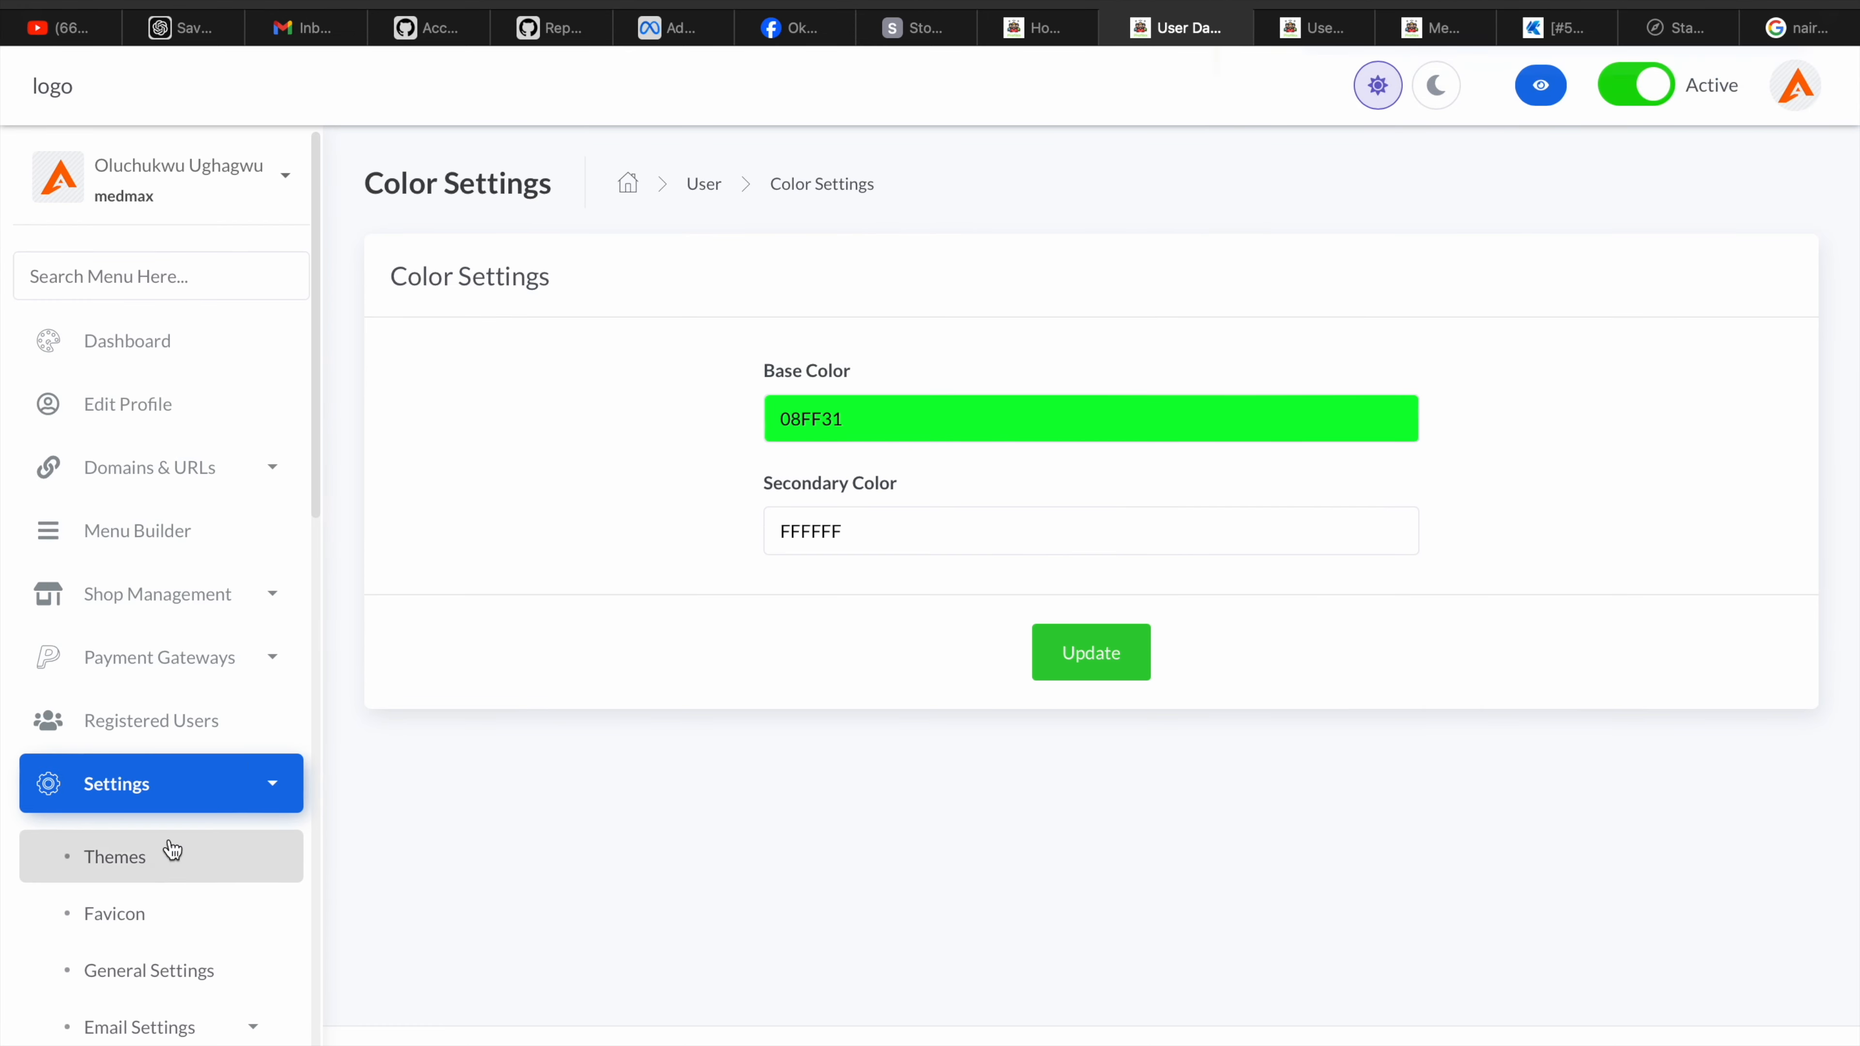
Open the plugins settings and look through the available integrations, from Google Analytics to WhatsApp, Facebook Pixel and Tawk.to
scroll(170, 852, down, 6)
scroll(170, 850, down, 2)
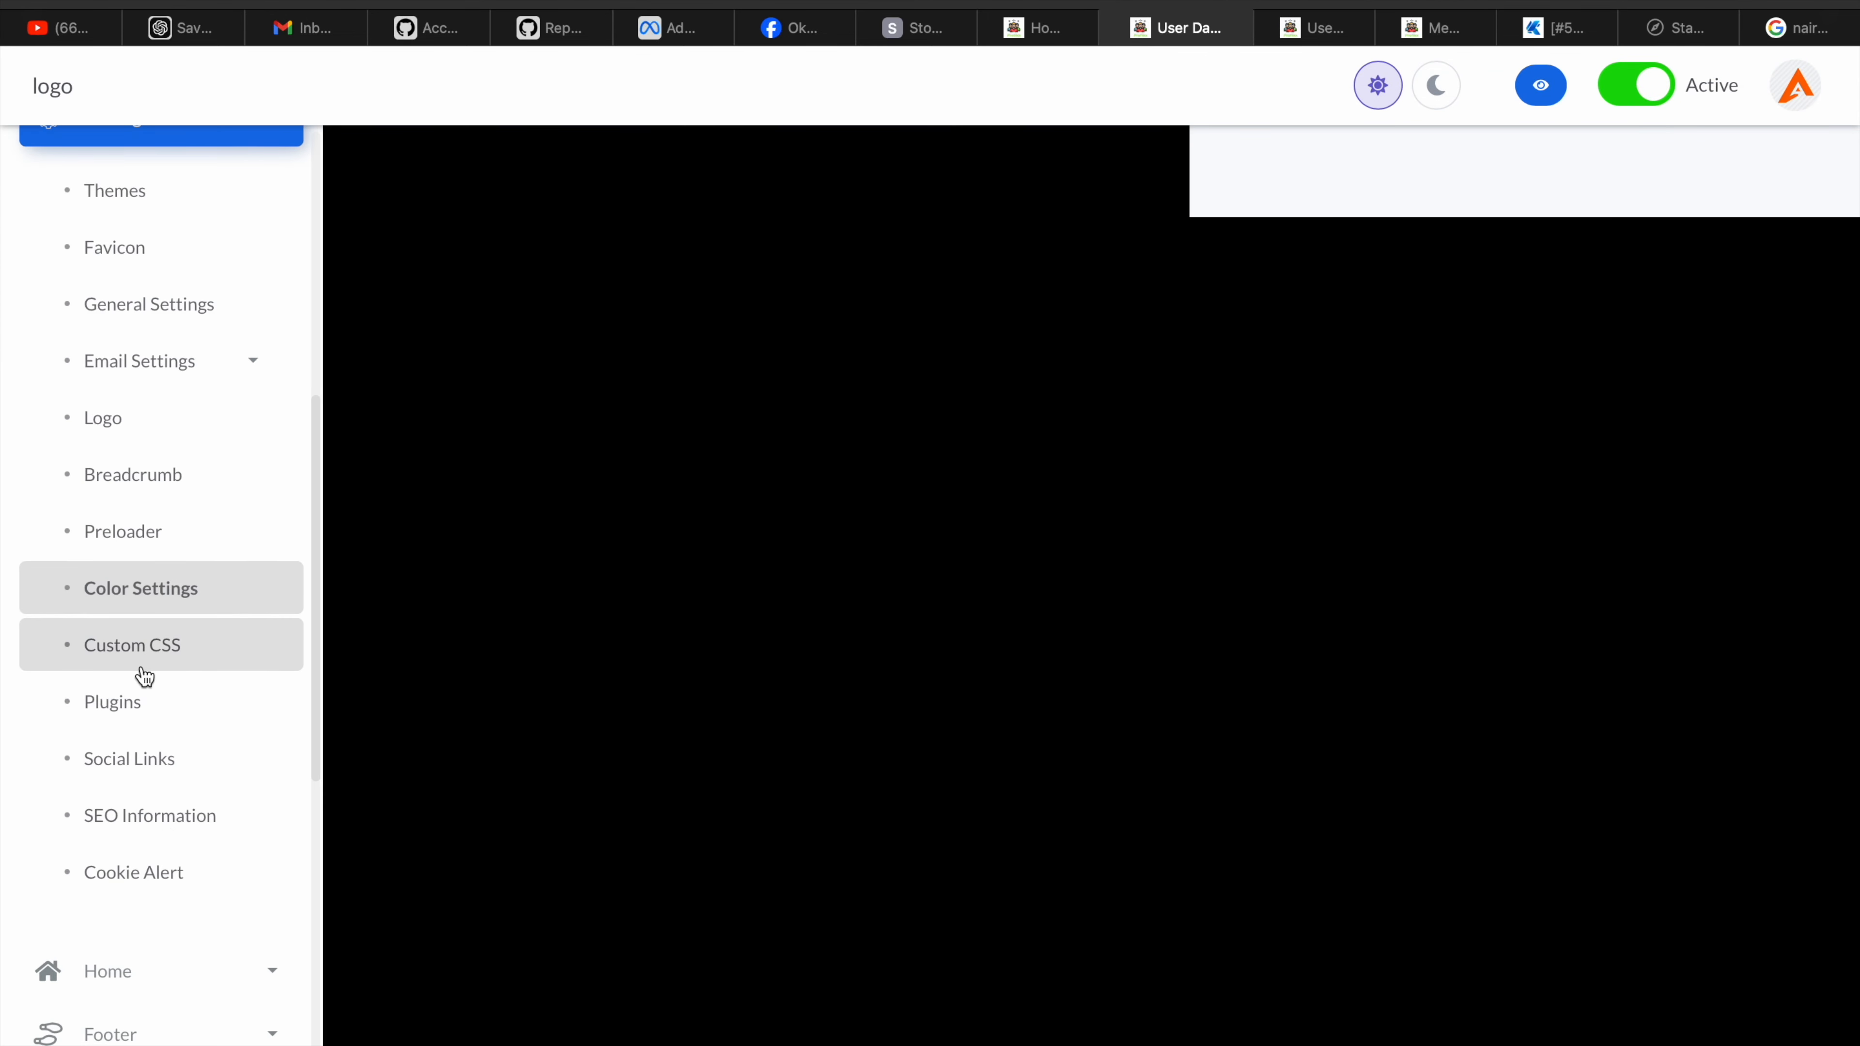
click(147, 730)
scroll(586, 529, down, 1)
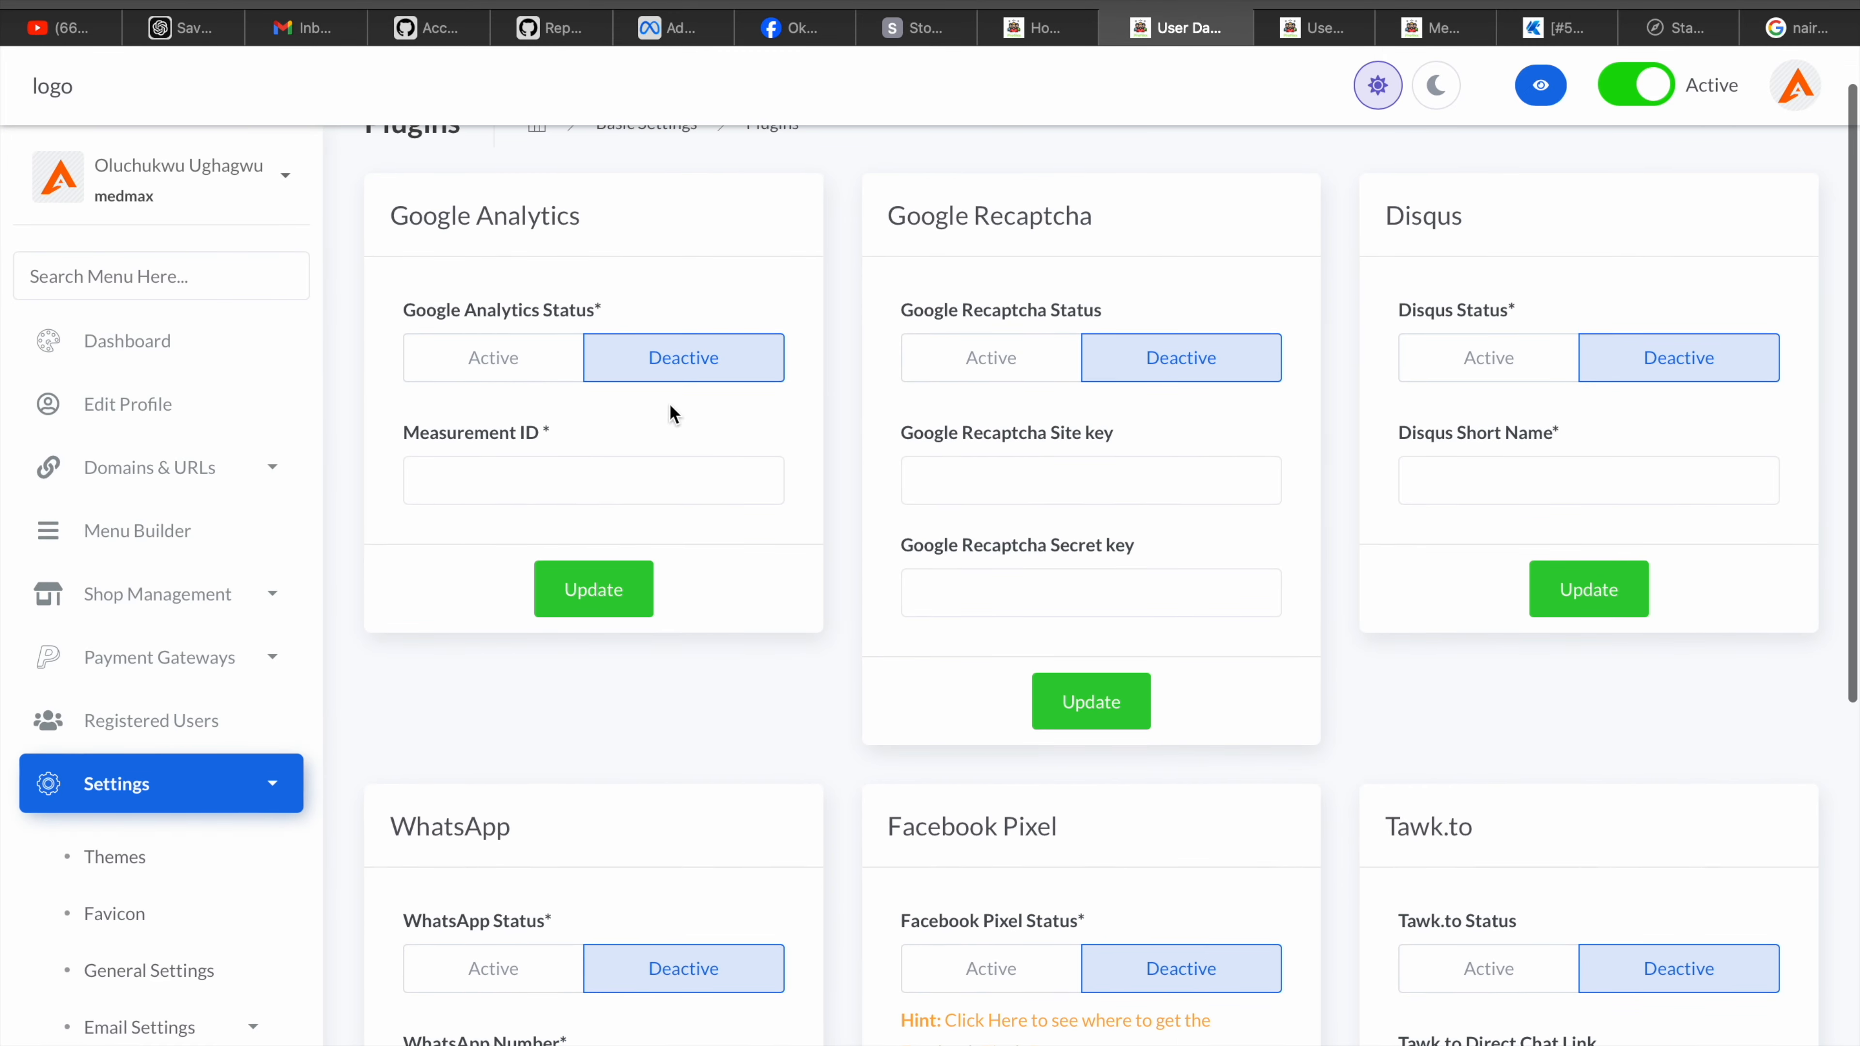
scroll(881, 401, down, 8)
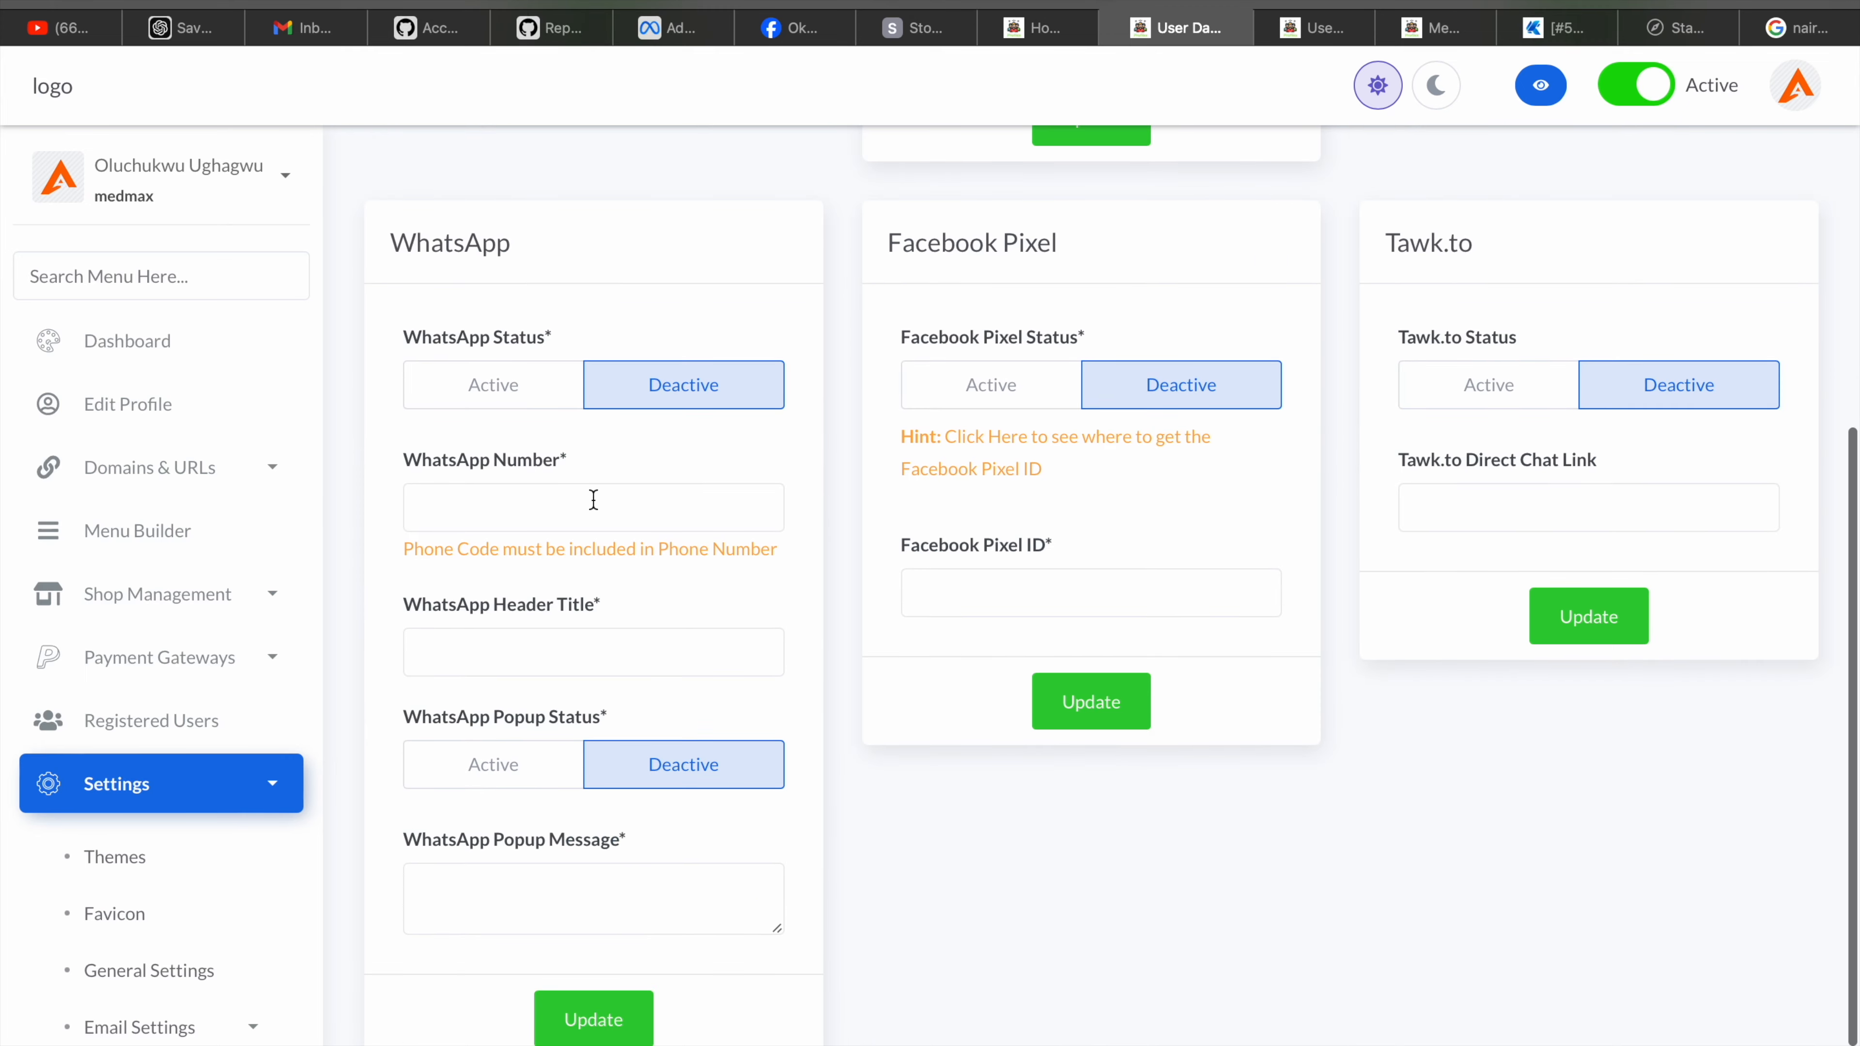
Review the WhatsApp number field and the other plugin integrations, and open the social links settings
click(532, 499)
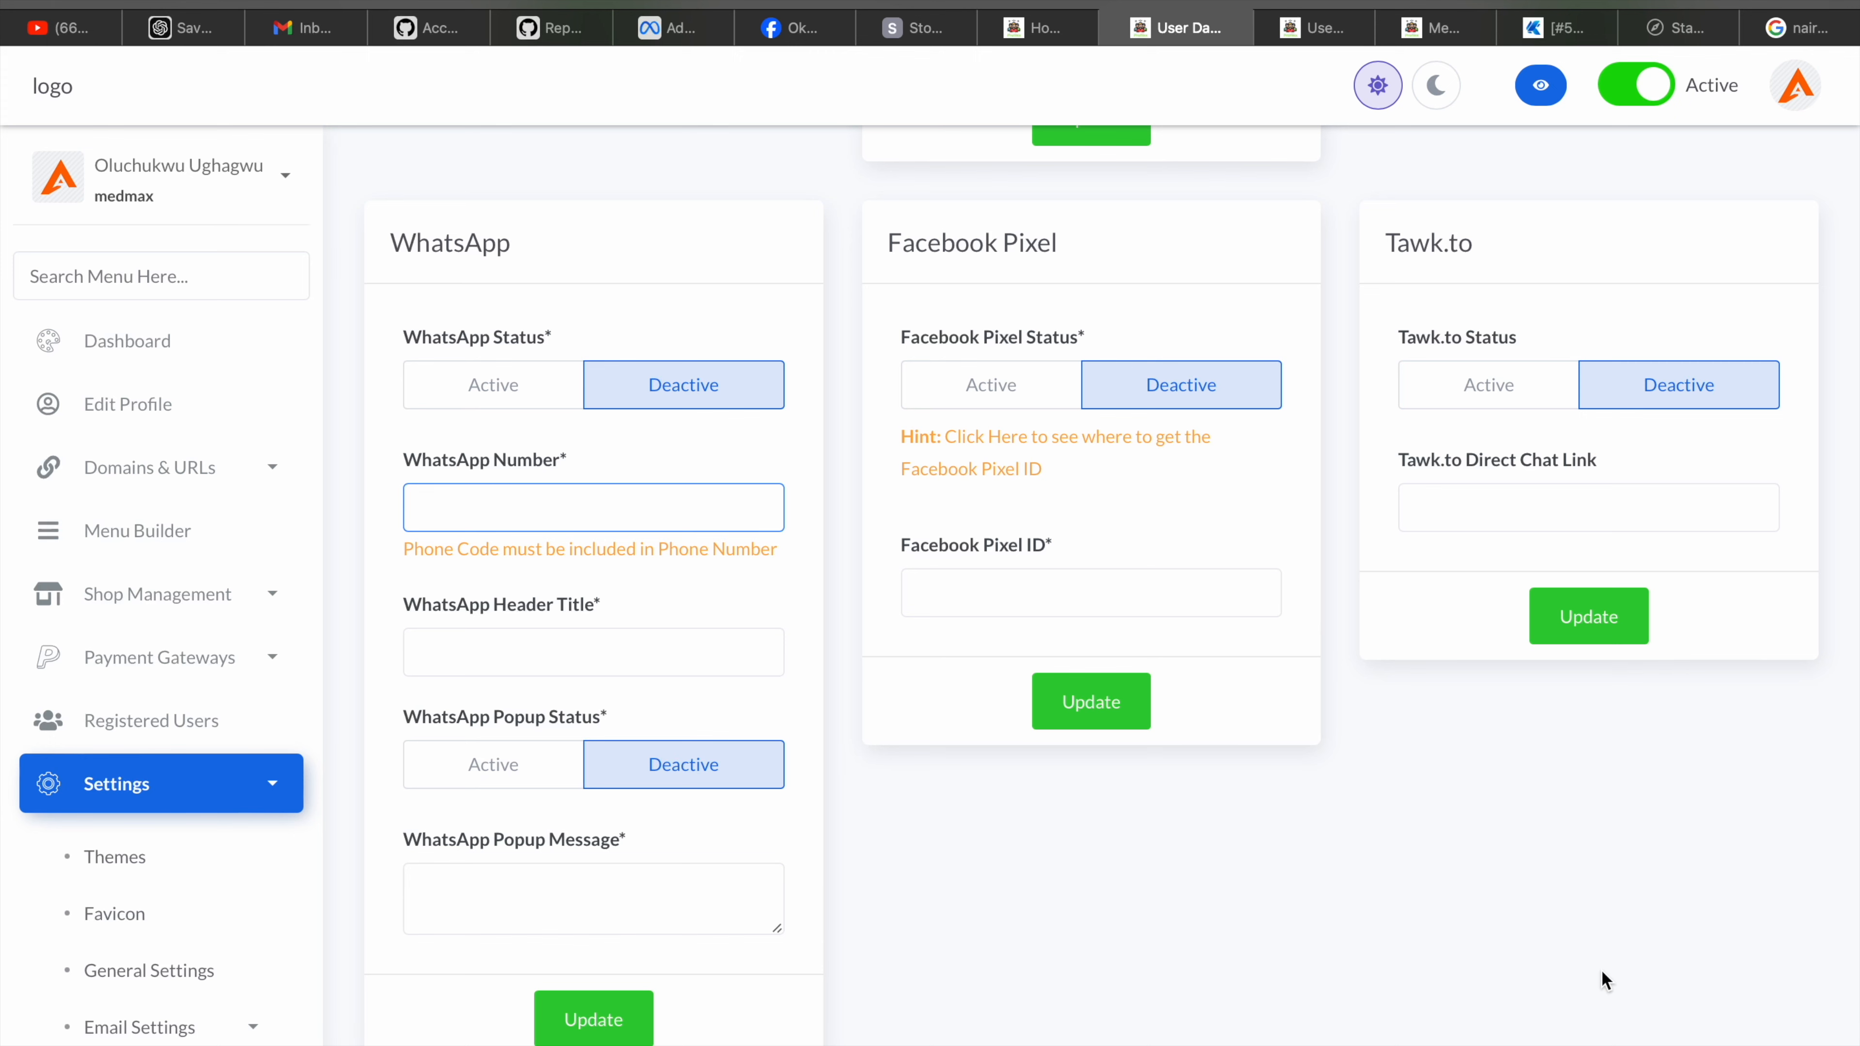
scroll(1184, 830, up, 9)
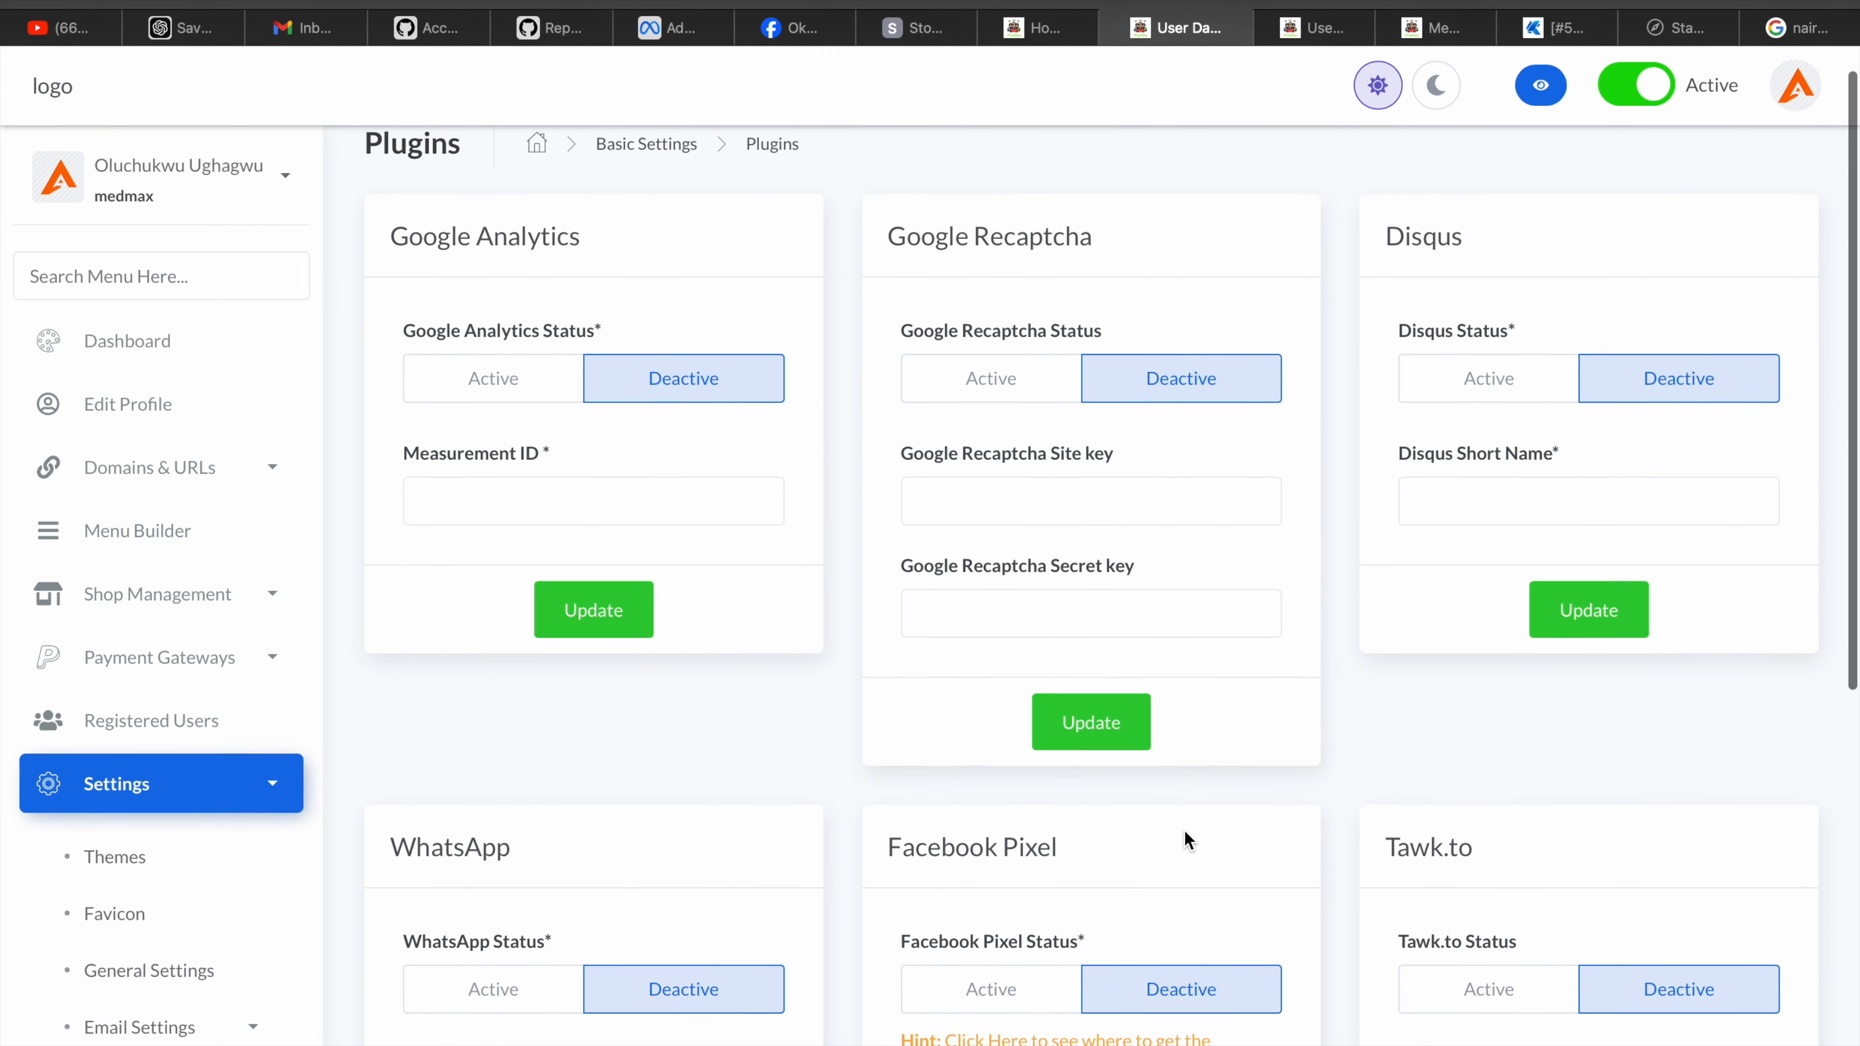
scroll(274, 940, down, 10)
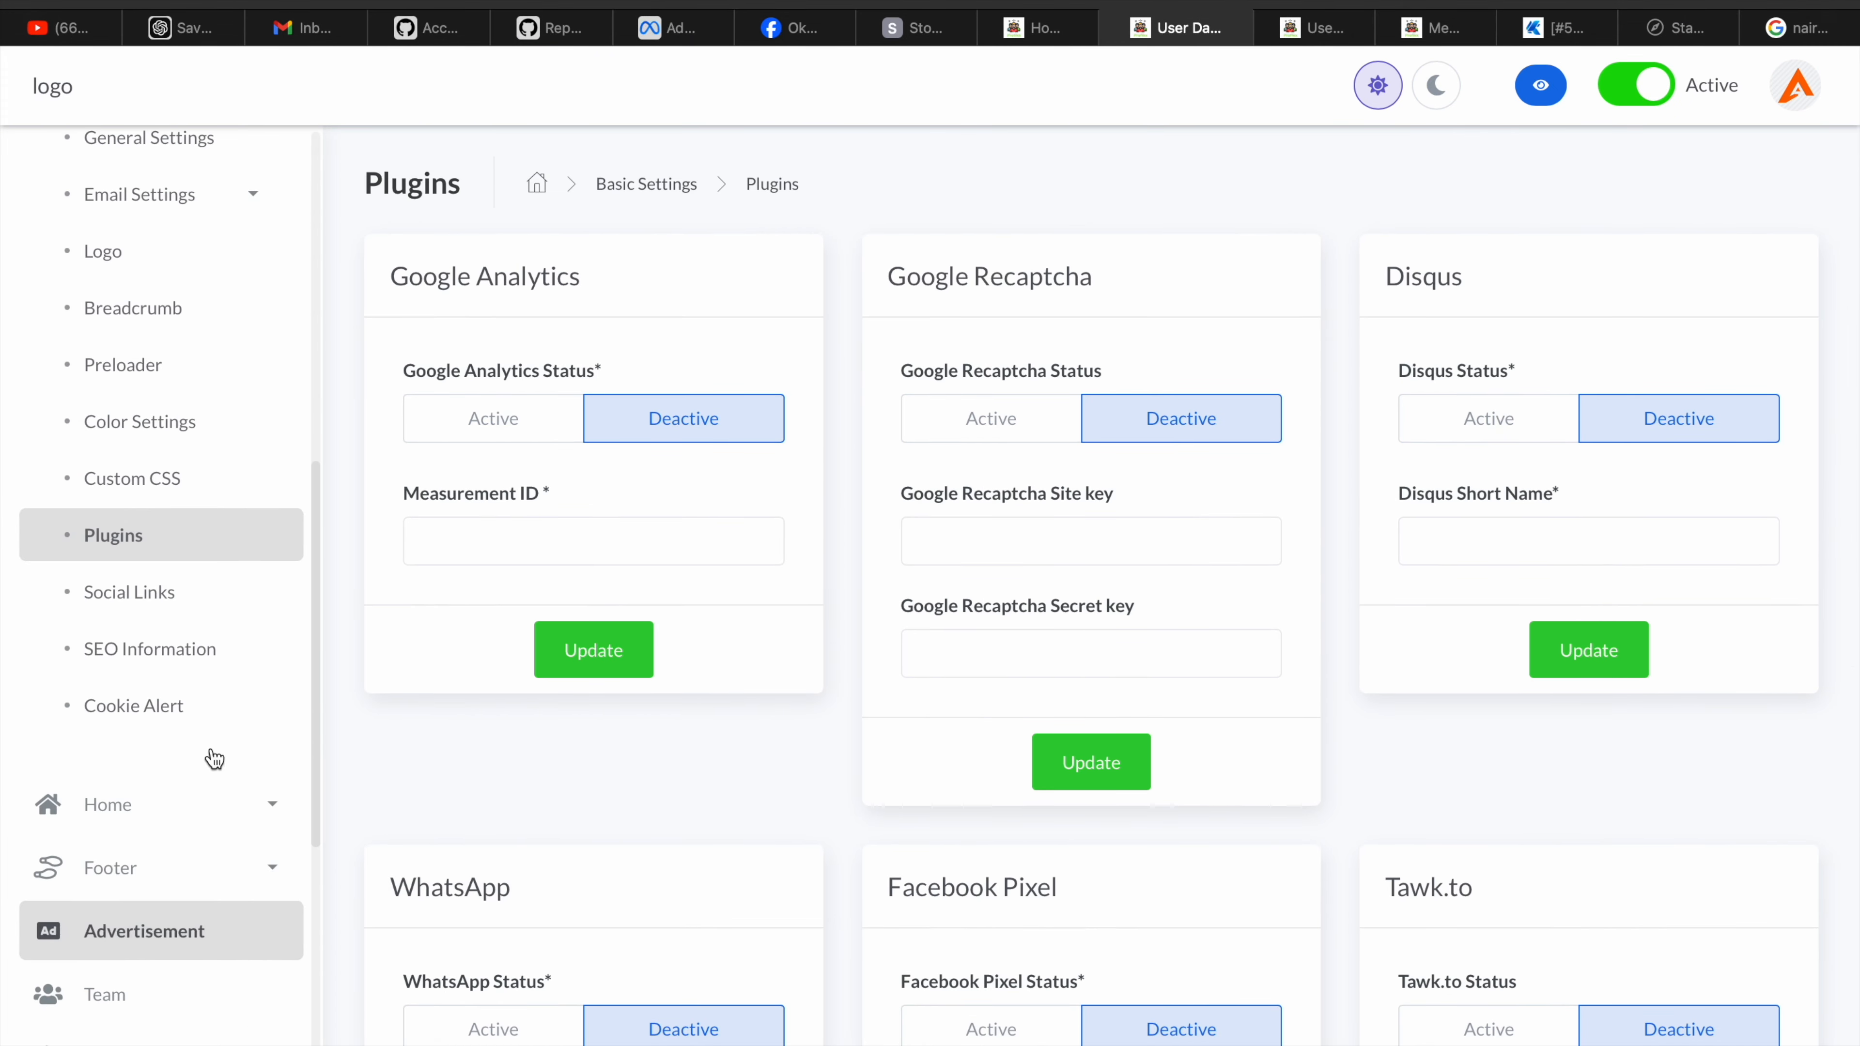
click(167, 608)
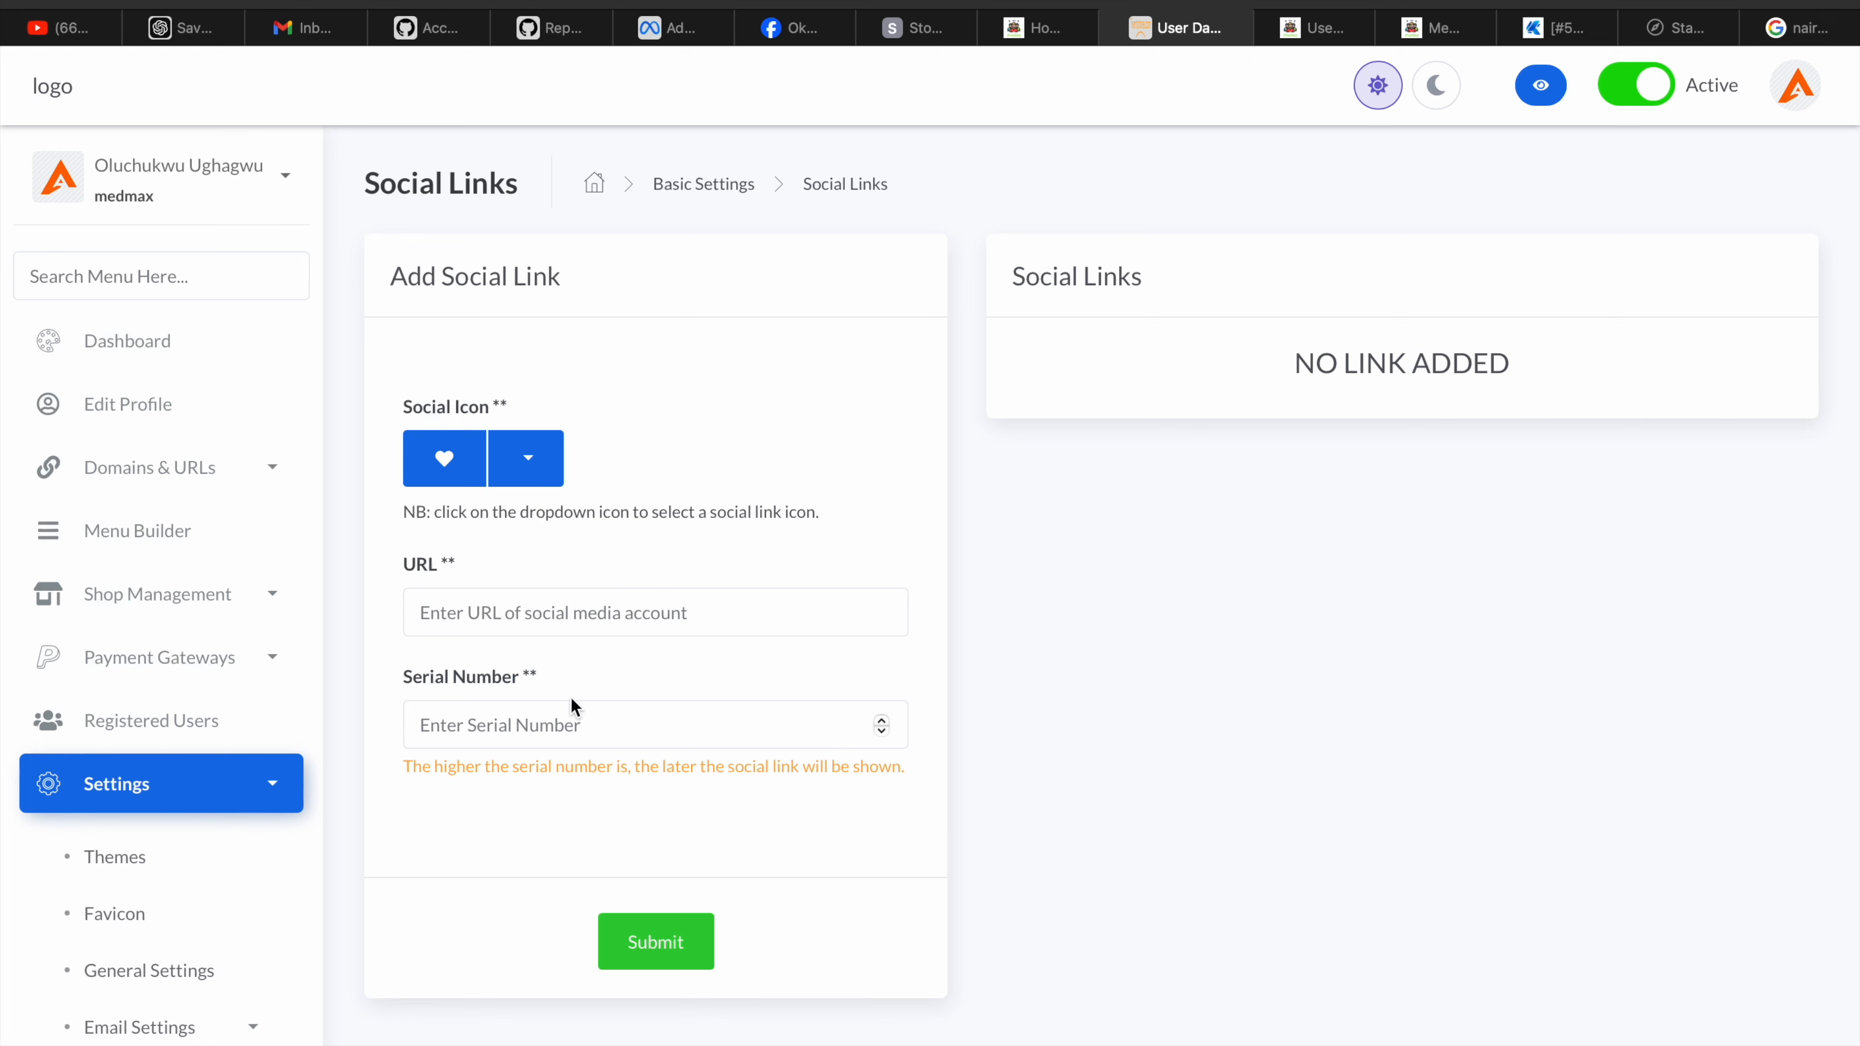
Look over the social link form and open the home page's hero section slider settings
scroll(112, 876, down, 15)
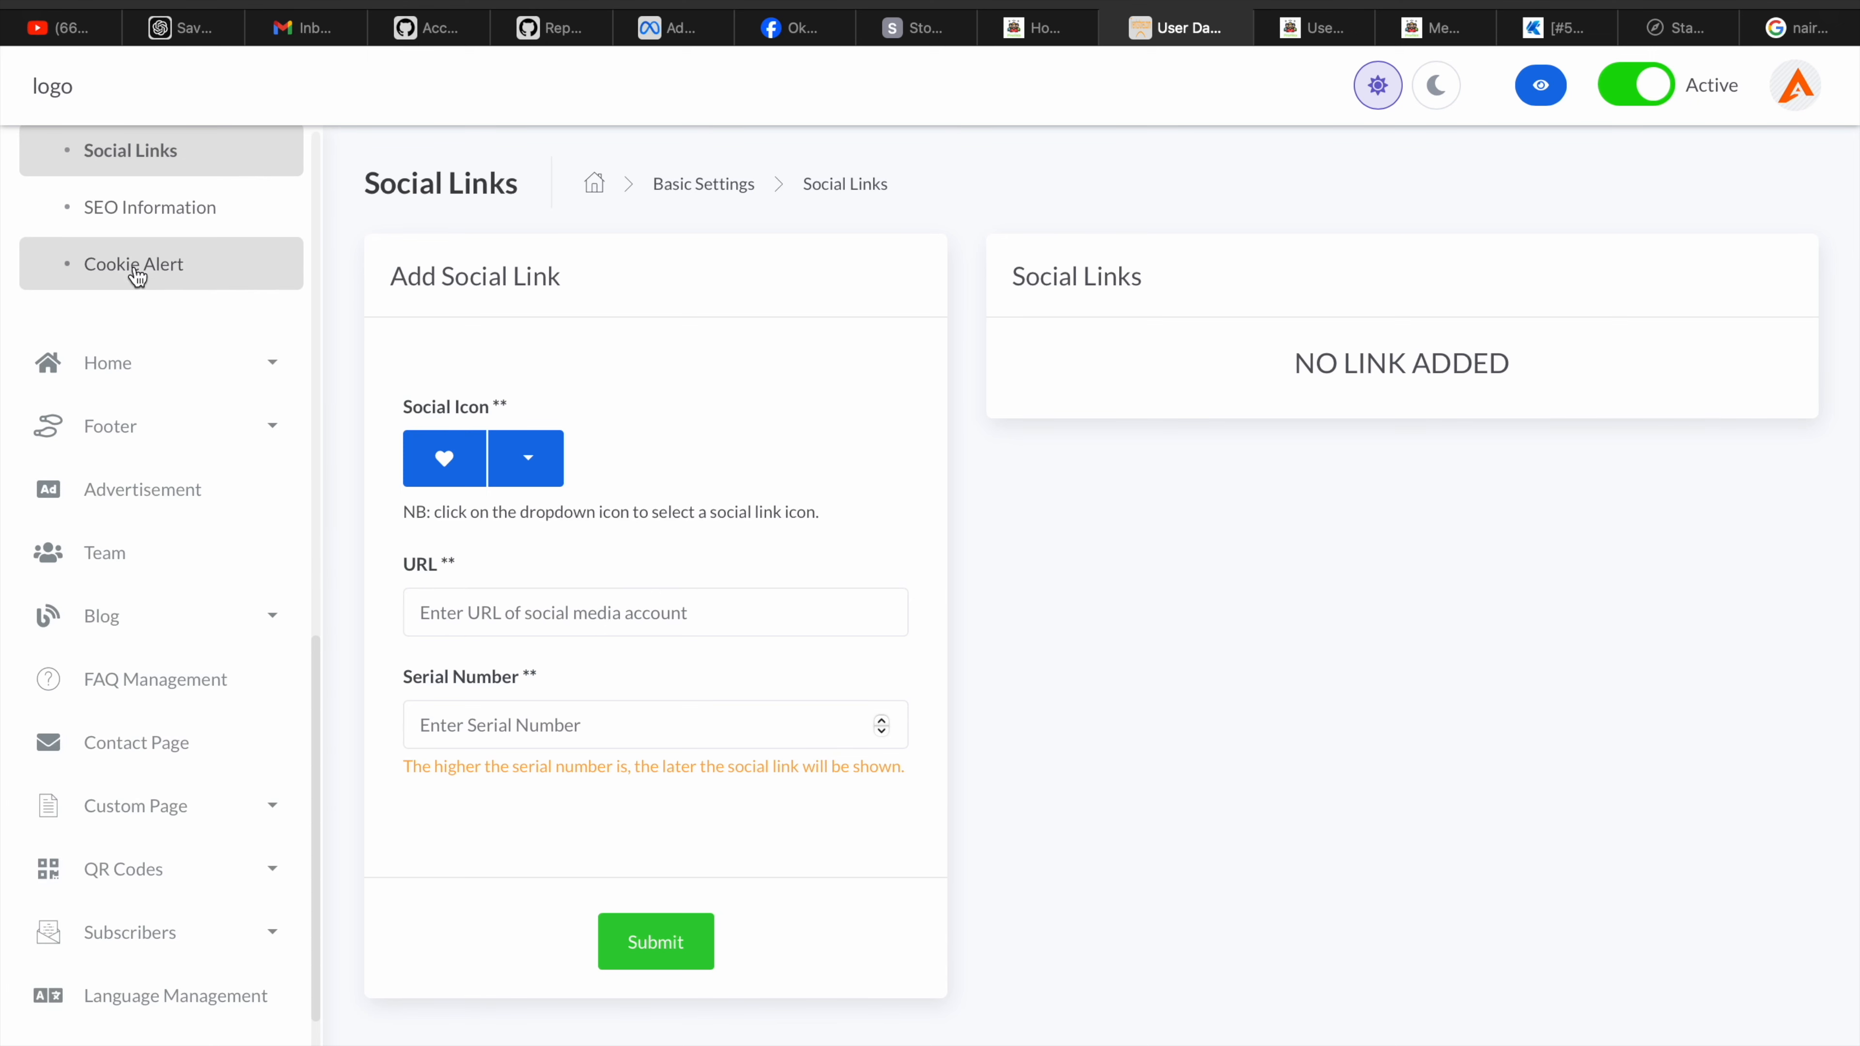
scroll(137, 276, up, 1)
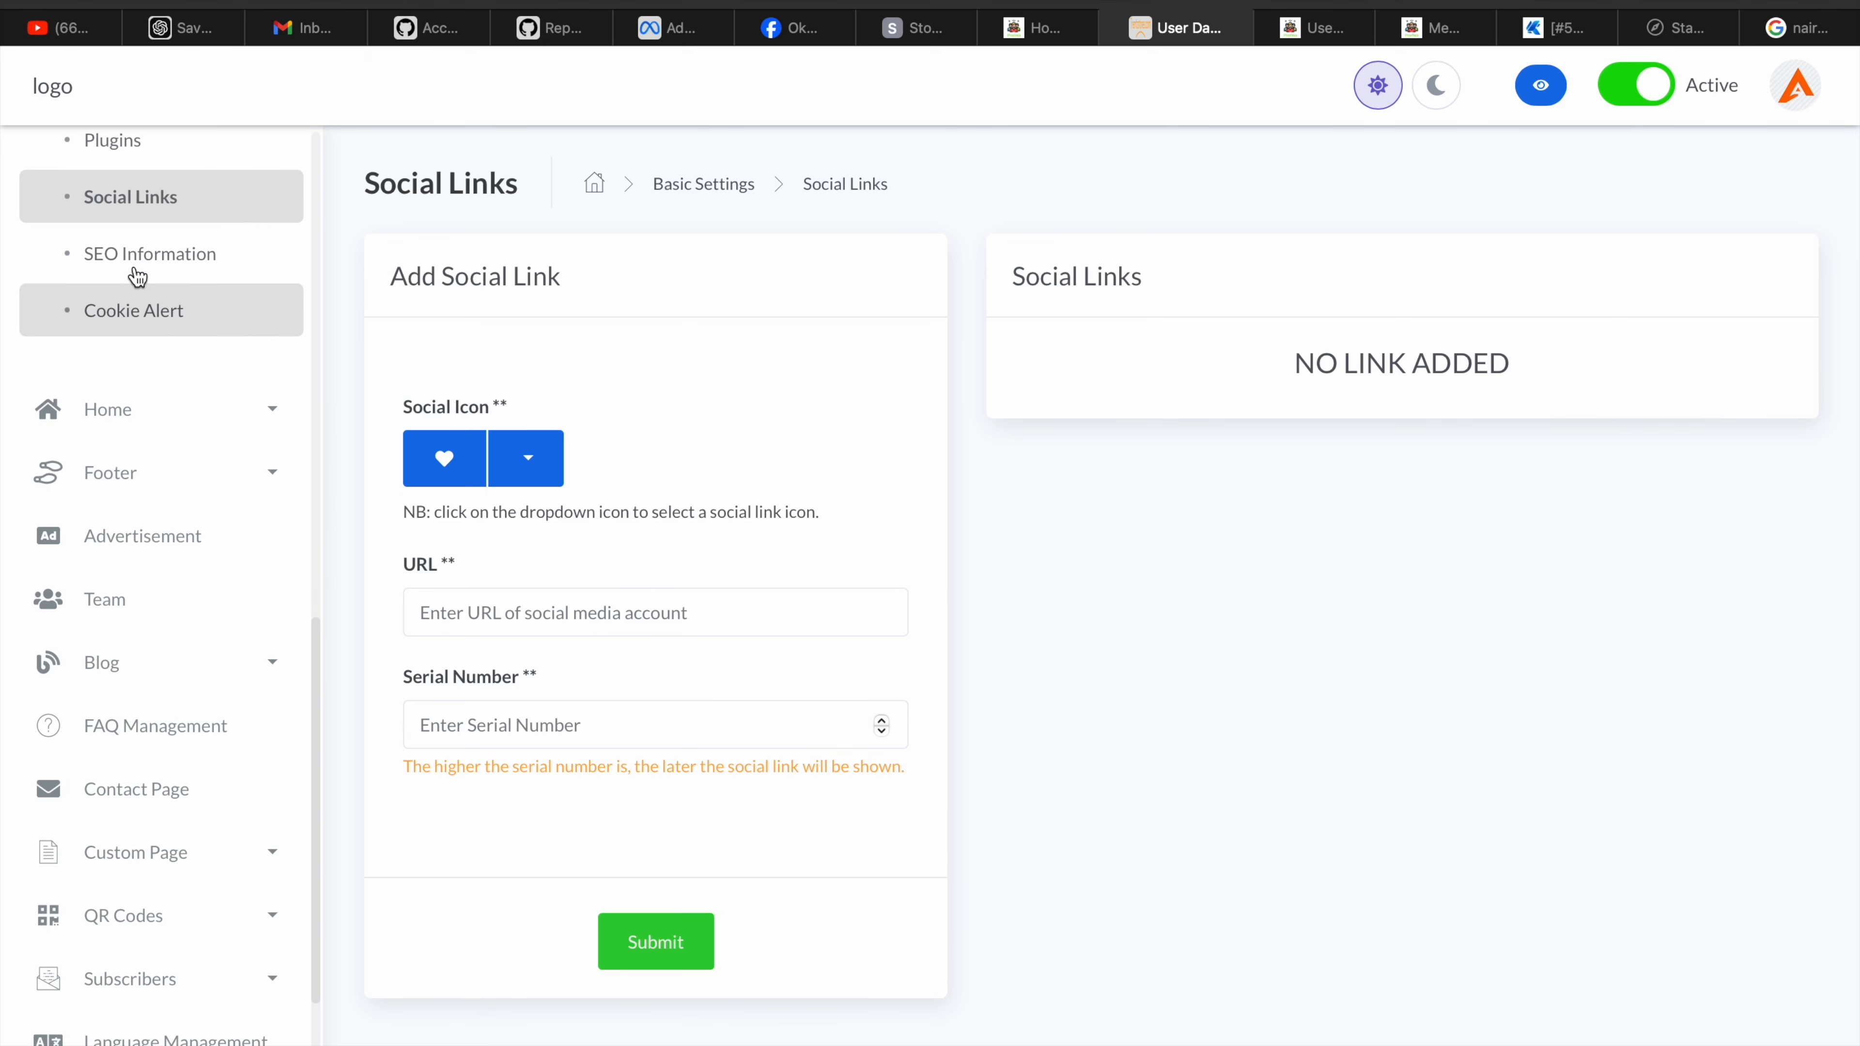
click(182, 426)
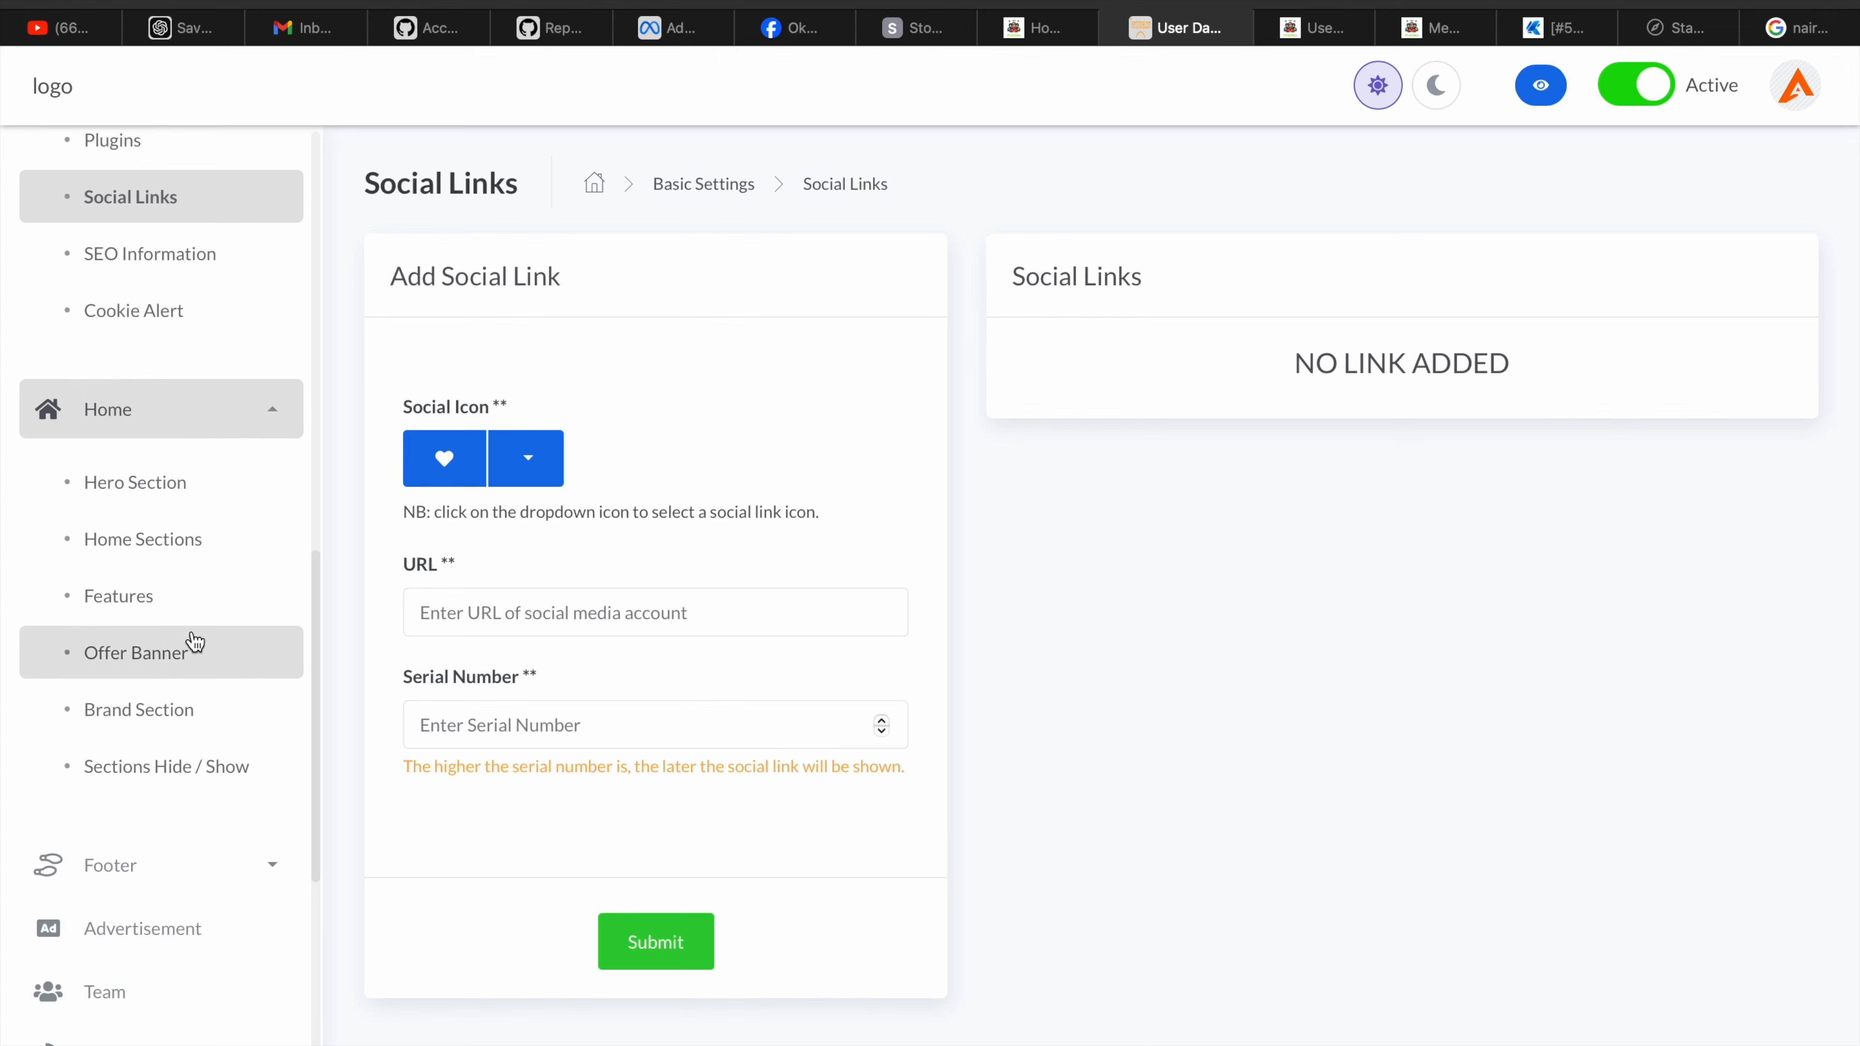
click(166, 481)
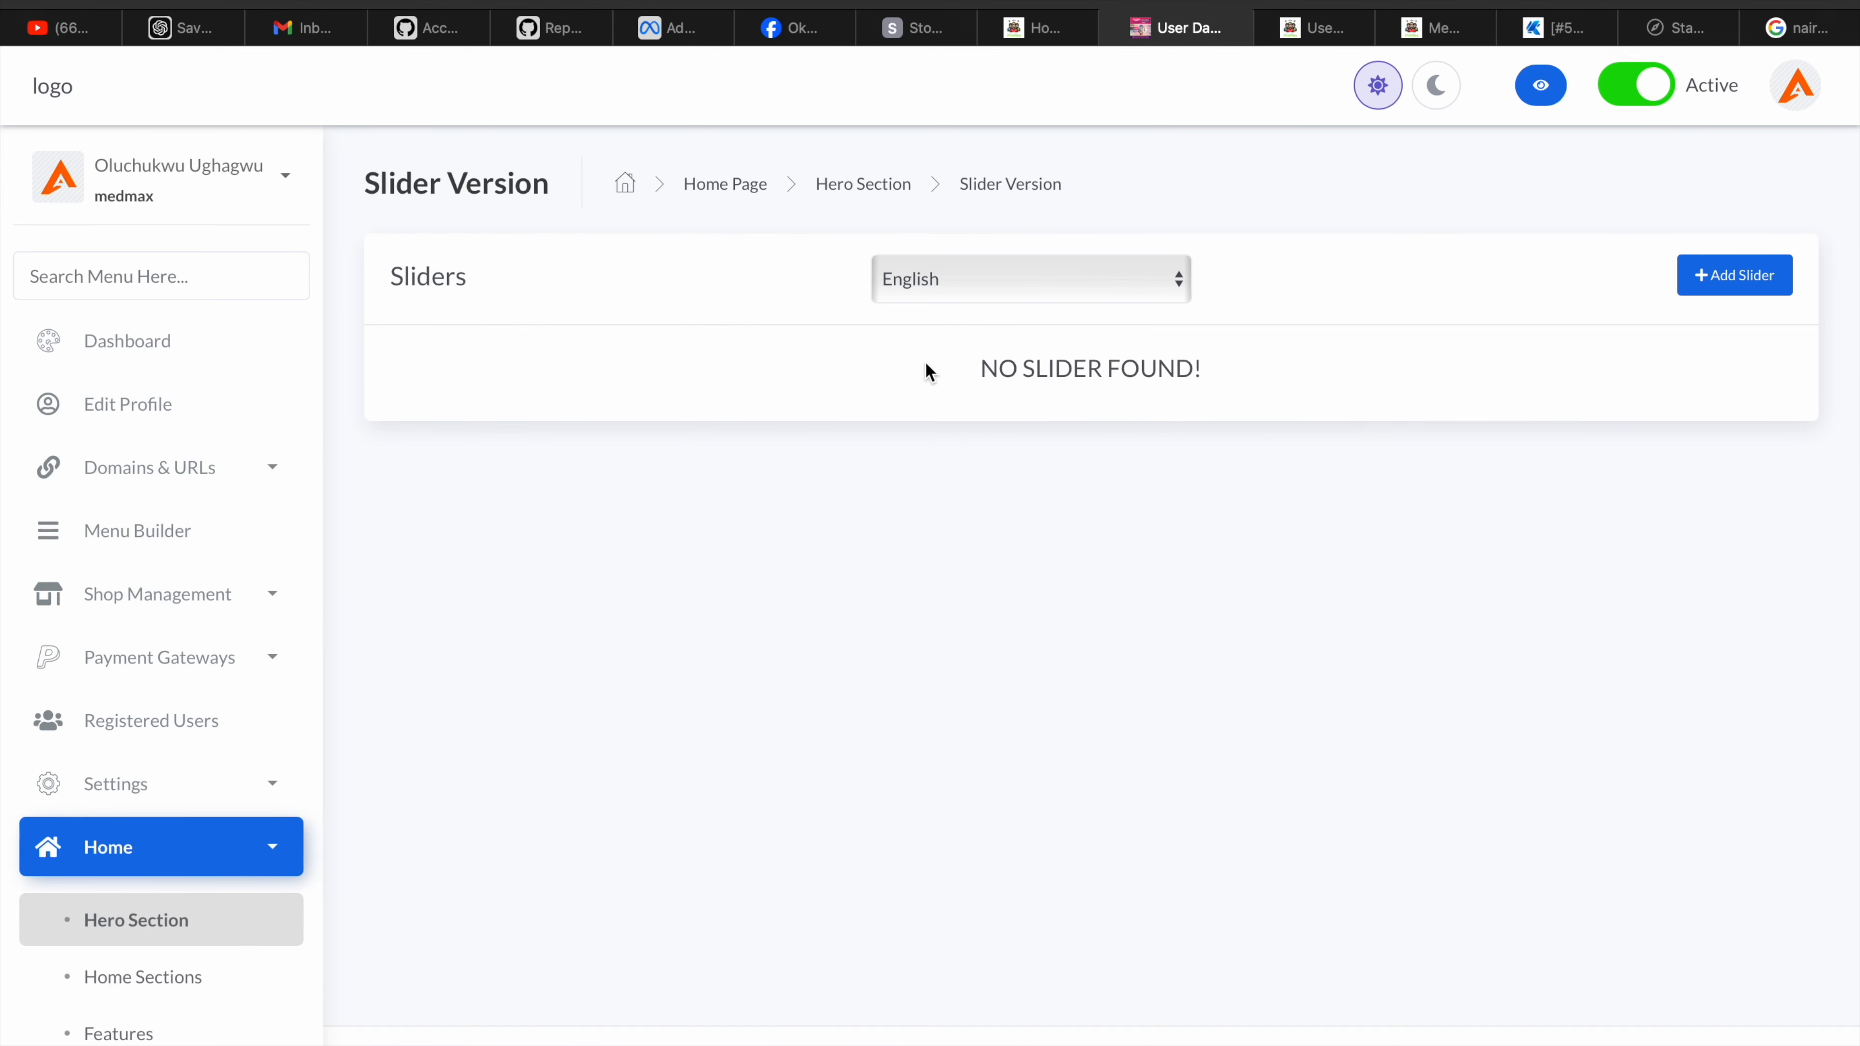
View the hero slider on the Medmax storefront and return to the dashboard's slider page
click(1304, 41)
click(1432, 31)
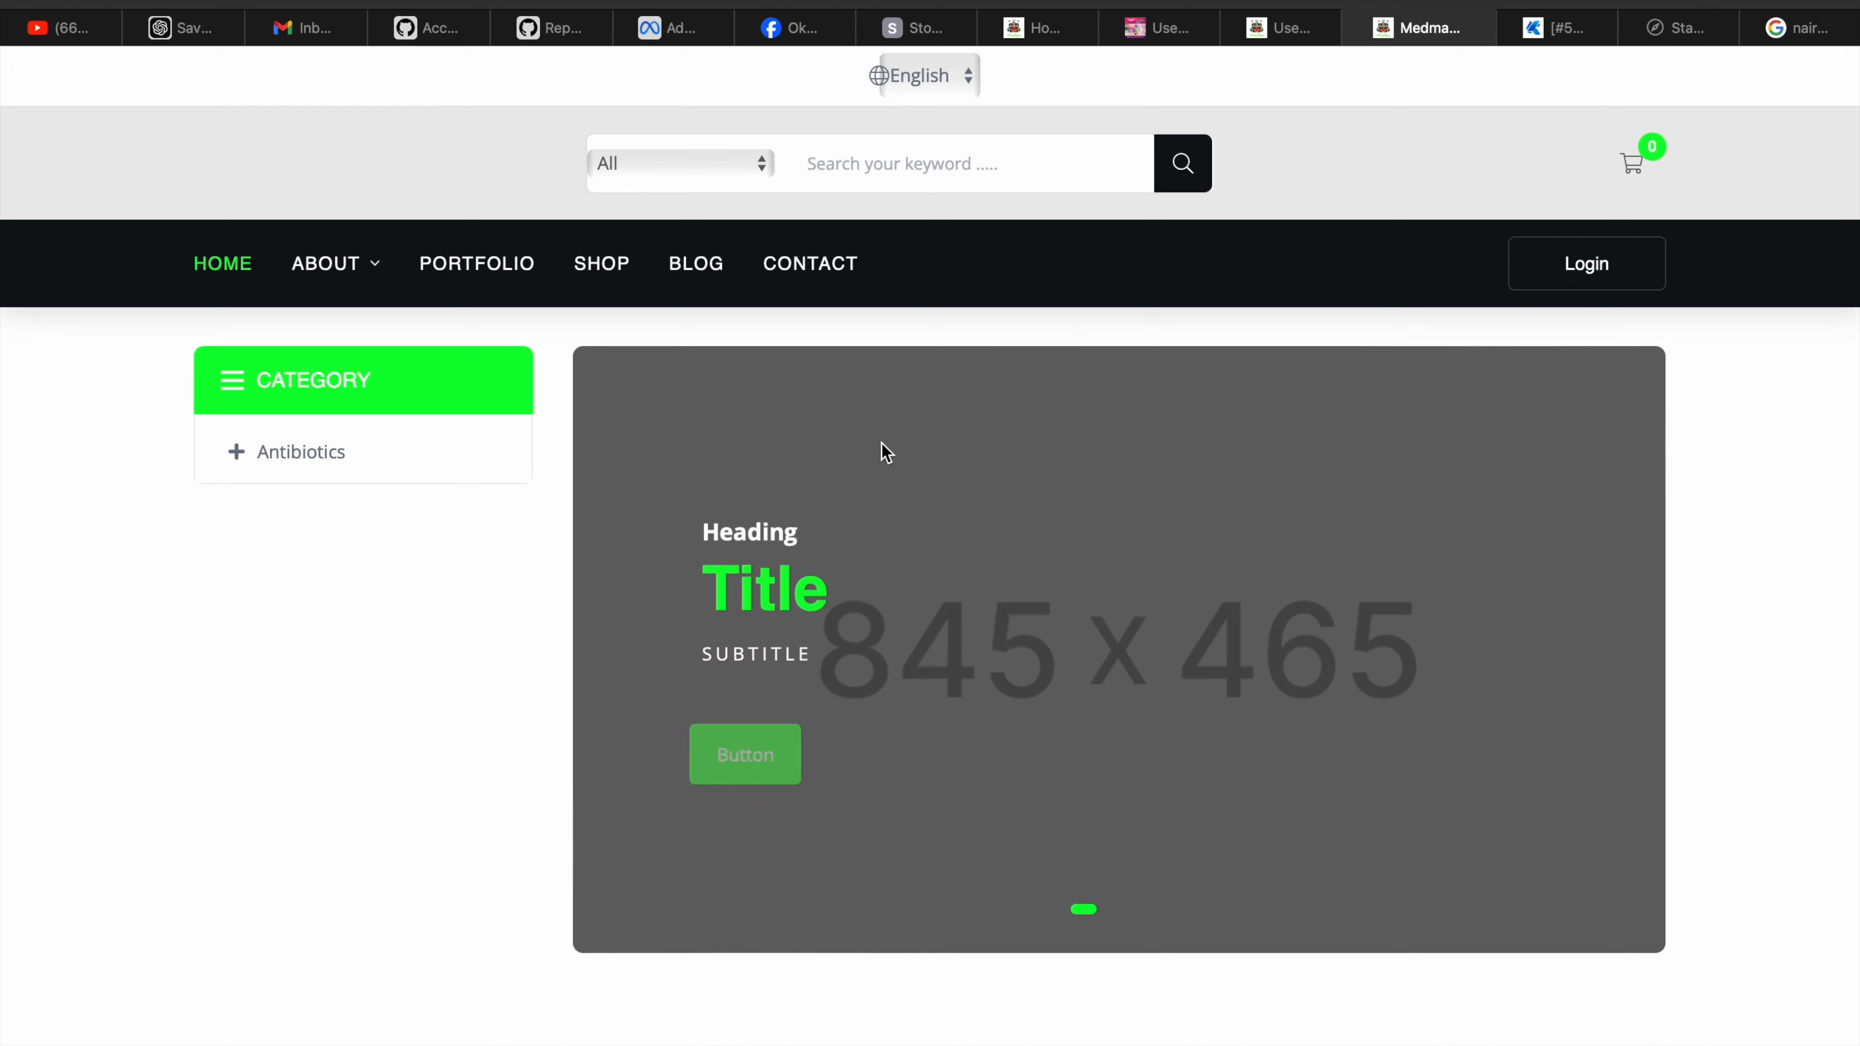
click(1066, 30)
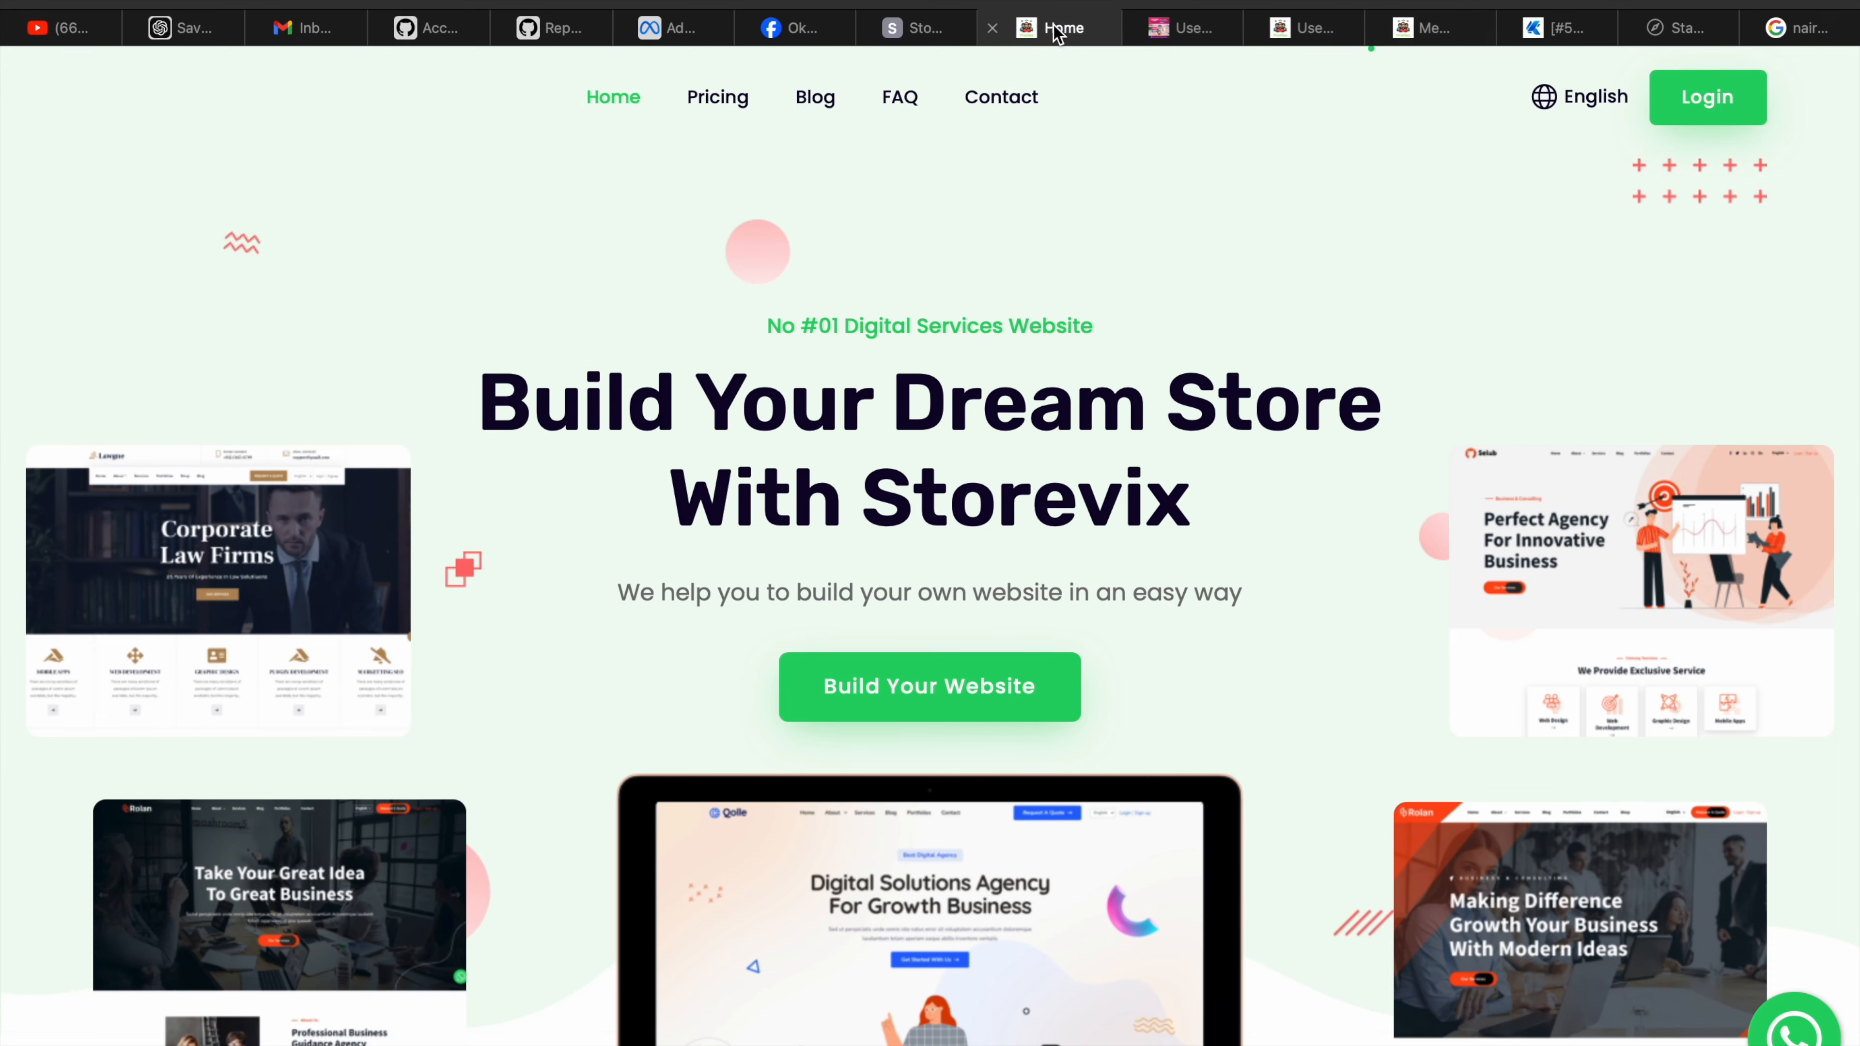
click(1178, 29)
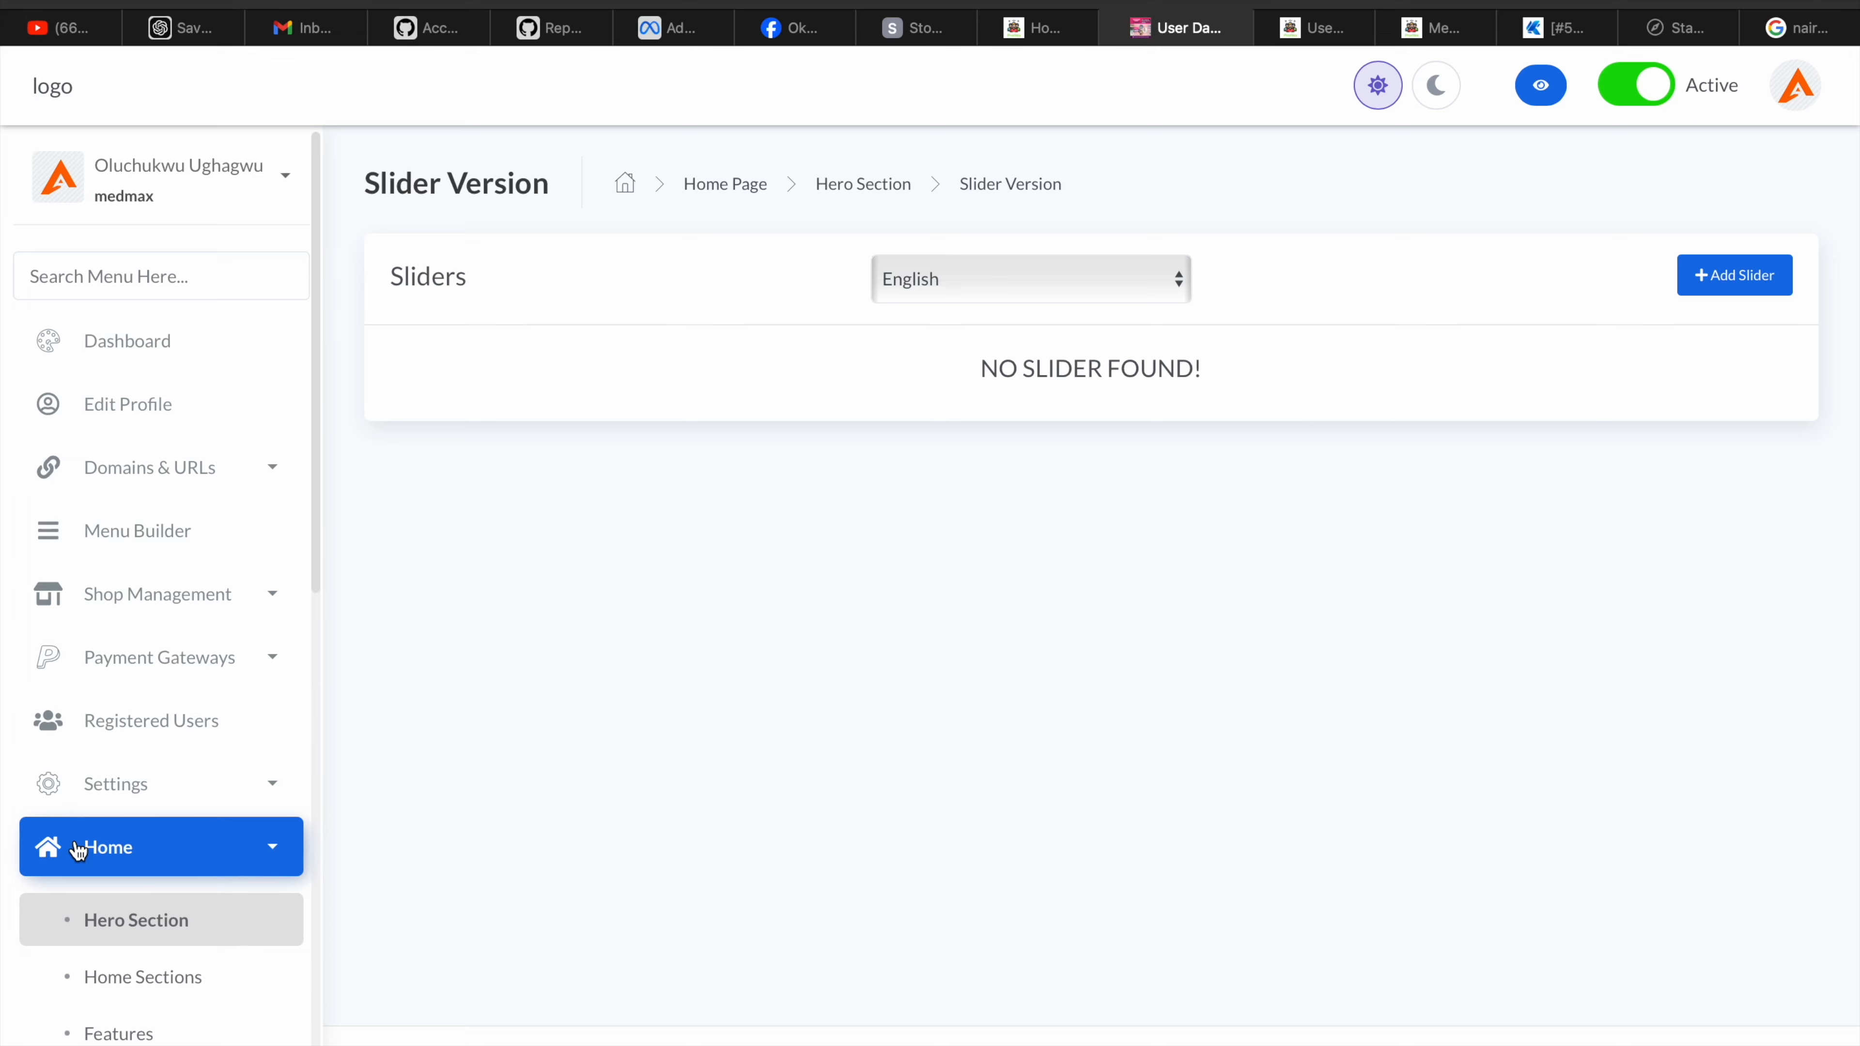
Open the Home Sections settings and look through the title fields from Feature Item to Newsletter
scroll(79, 843, down, 5)
click(207, 672)
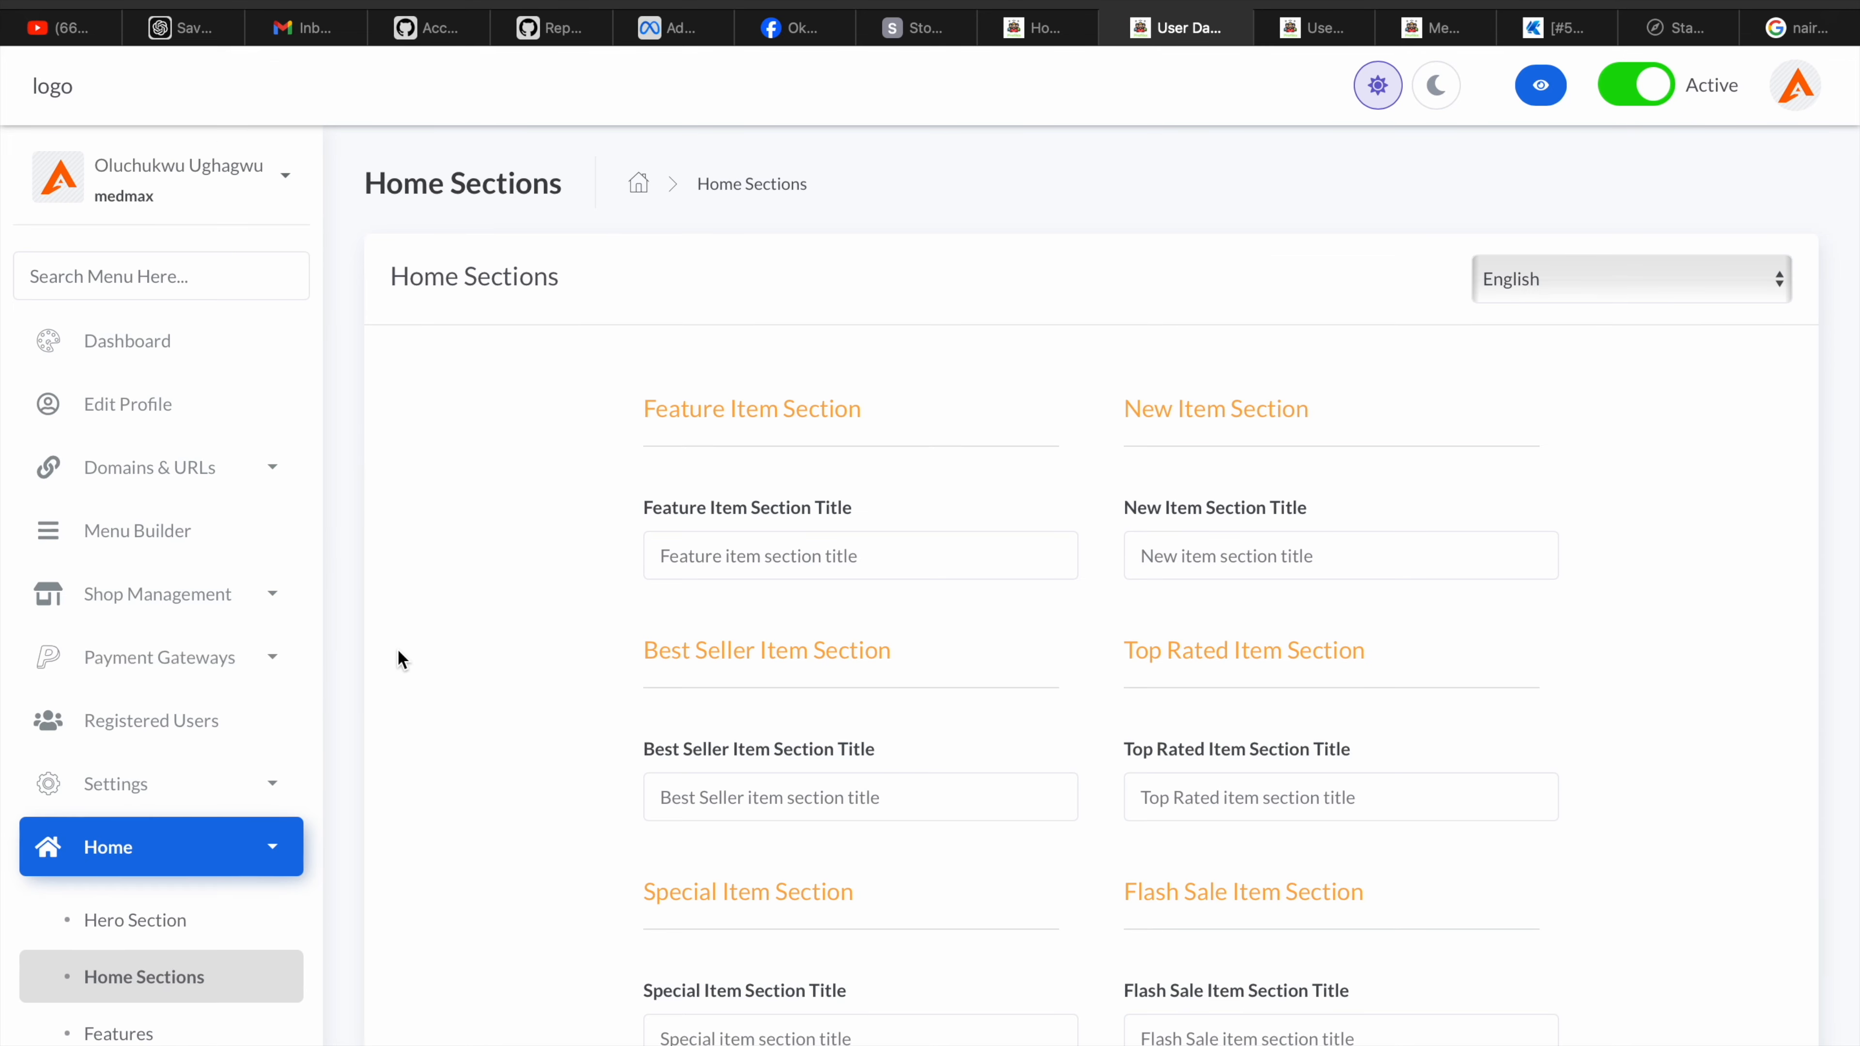
scroll(644, 619, down, 3)
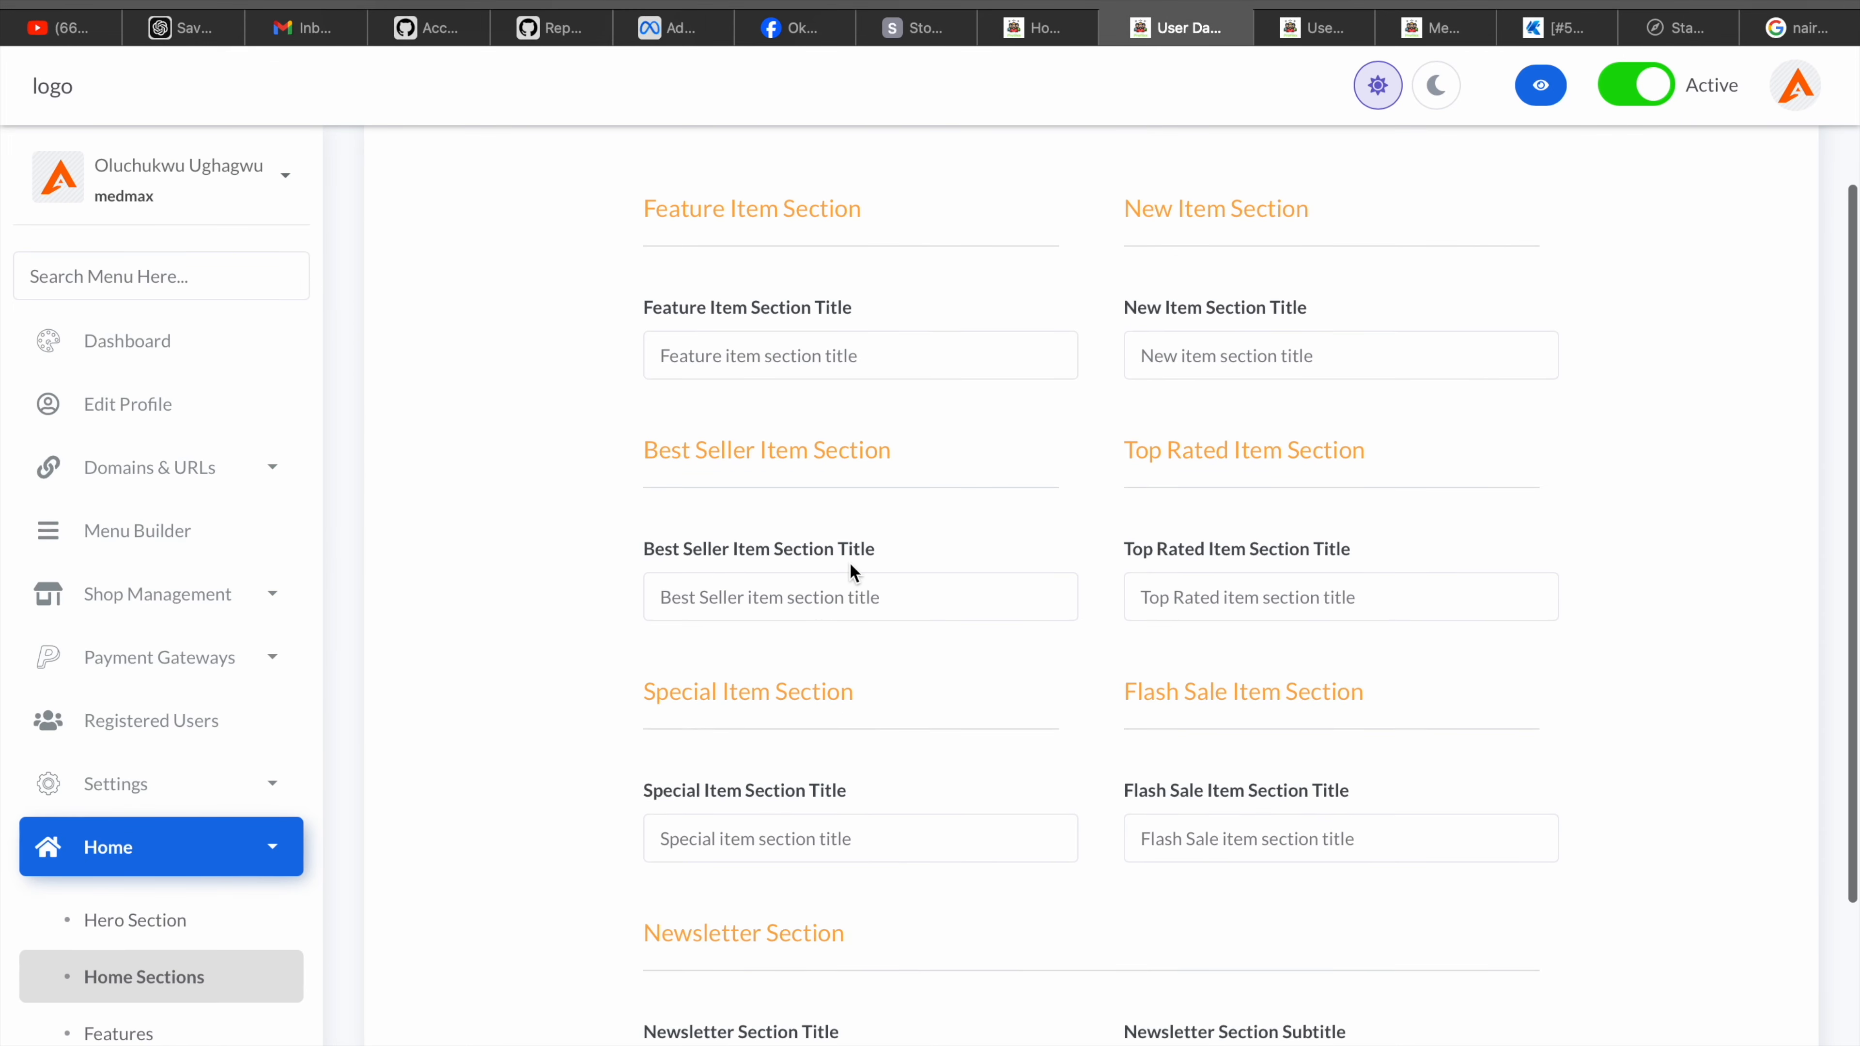
scroll(850, 570, down, 3)
click(864, 636)
scroll(889, 606, up, 6)
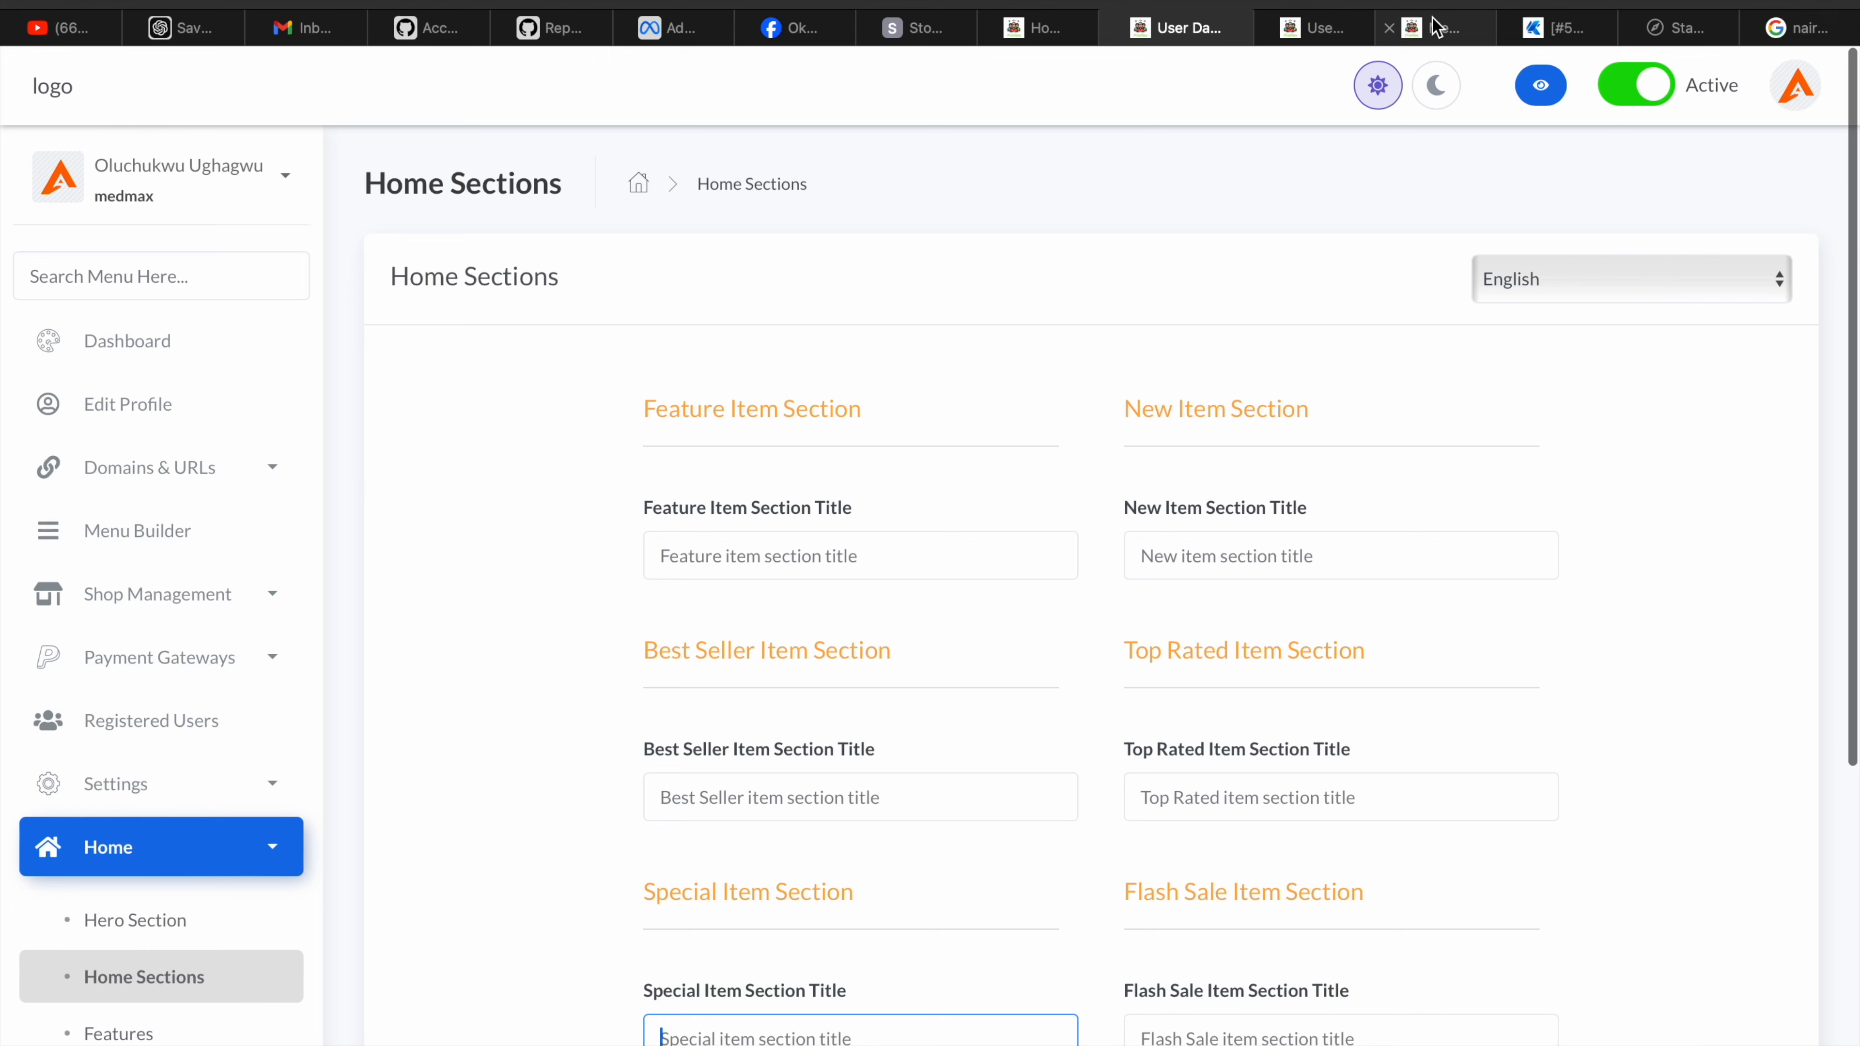
Close the extra dashboard page and examine the Feature Item, Newsletter and New Products headings on the storefront
click(1332, 35)
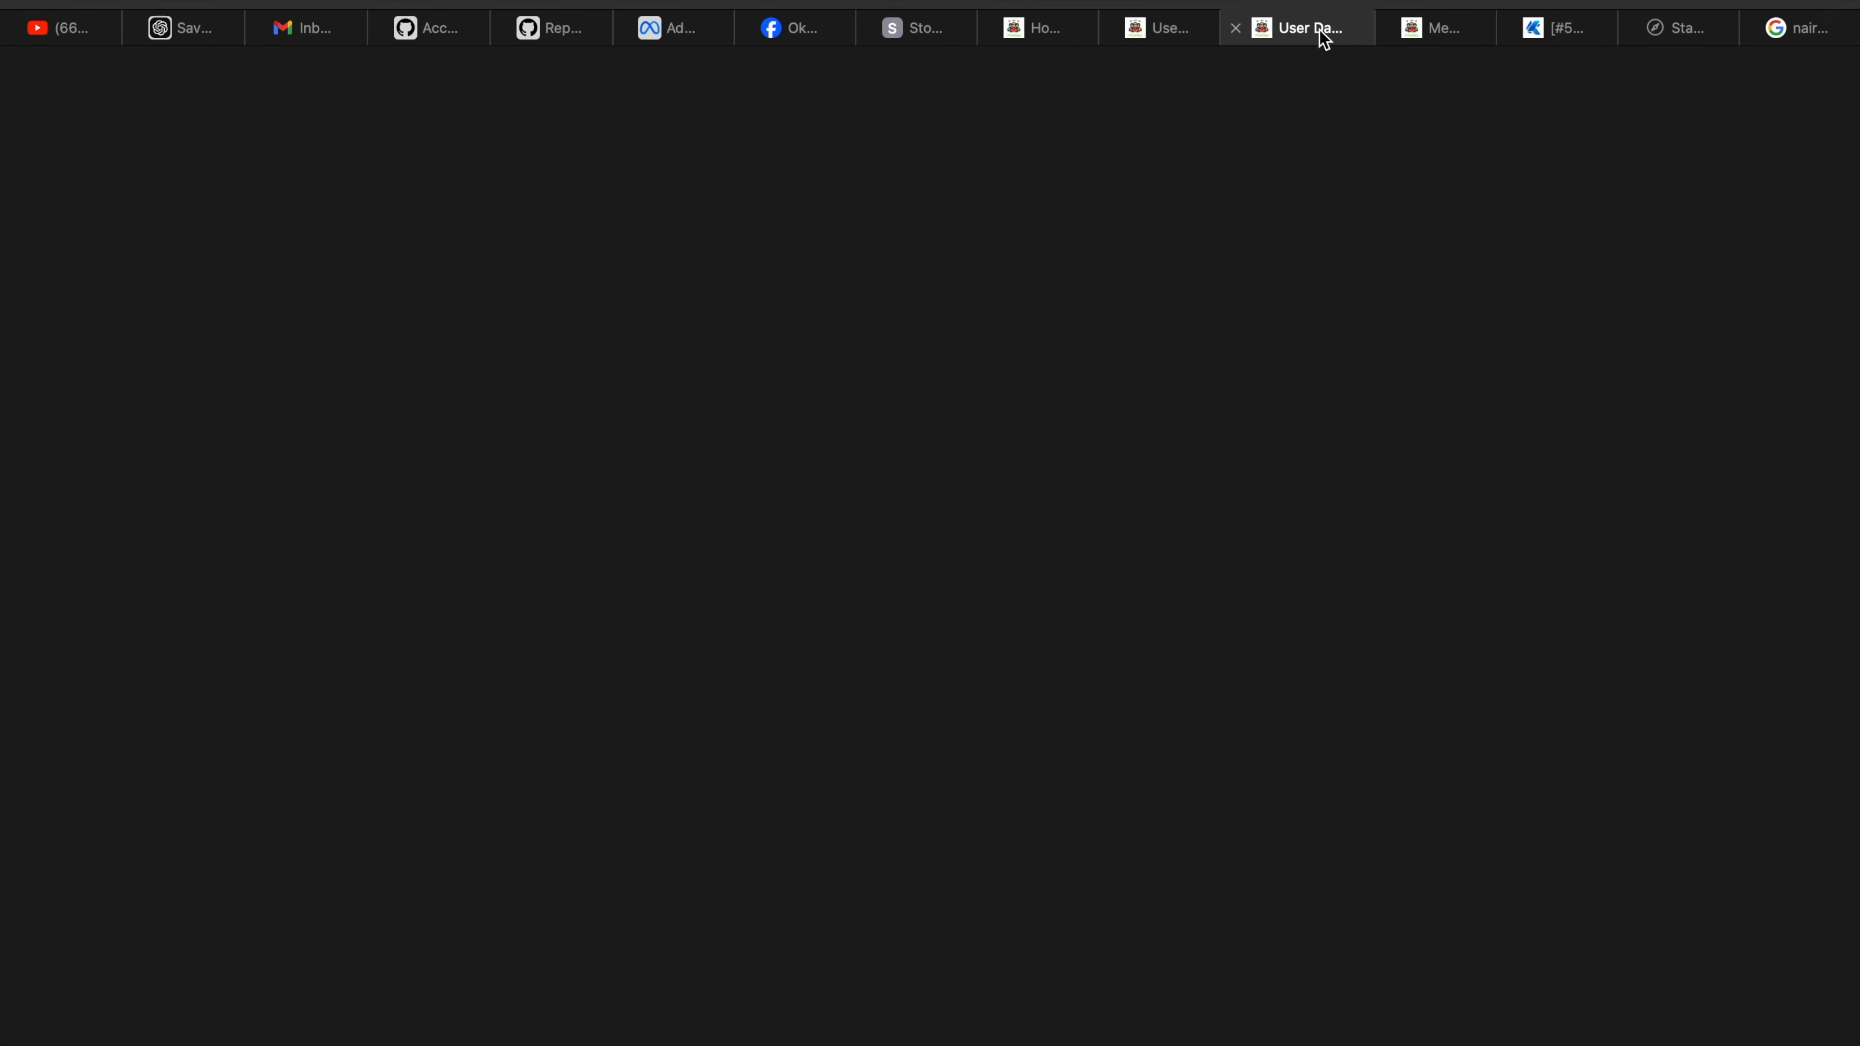
click(1442, 33)
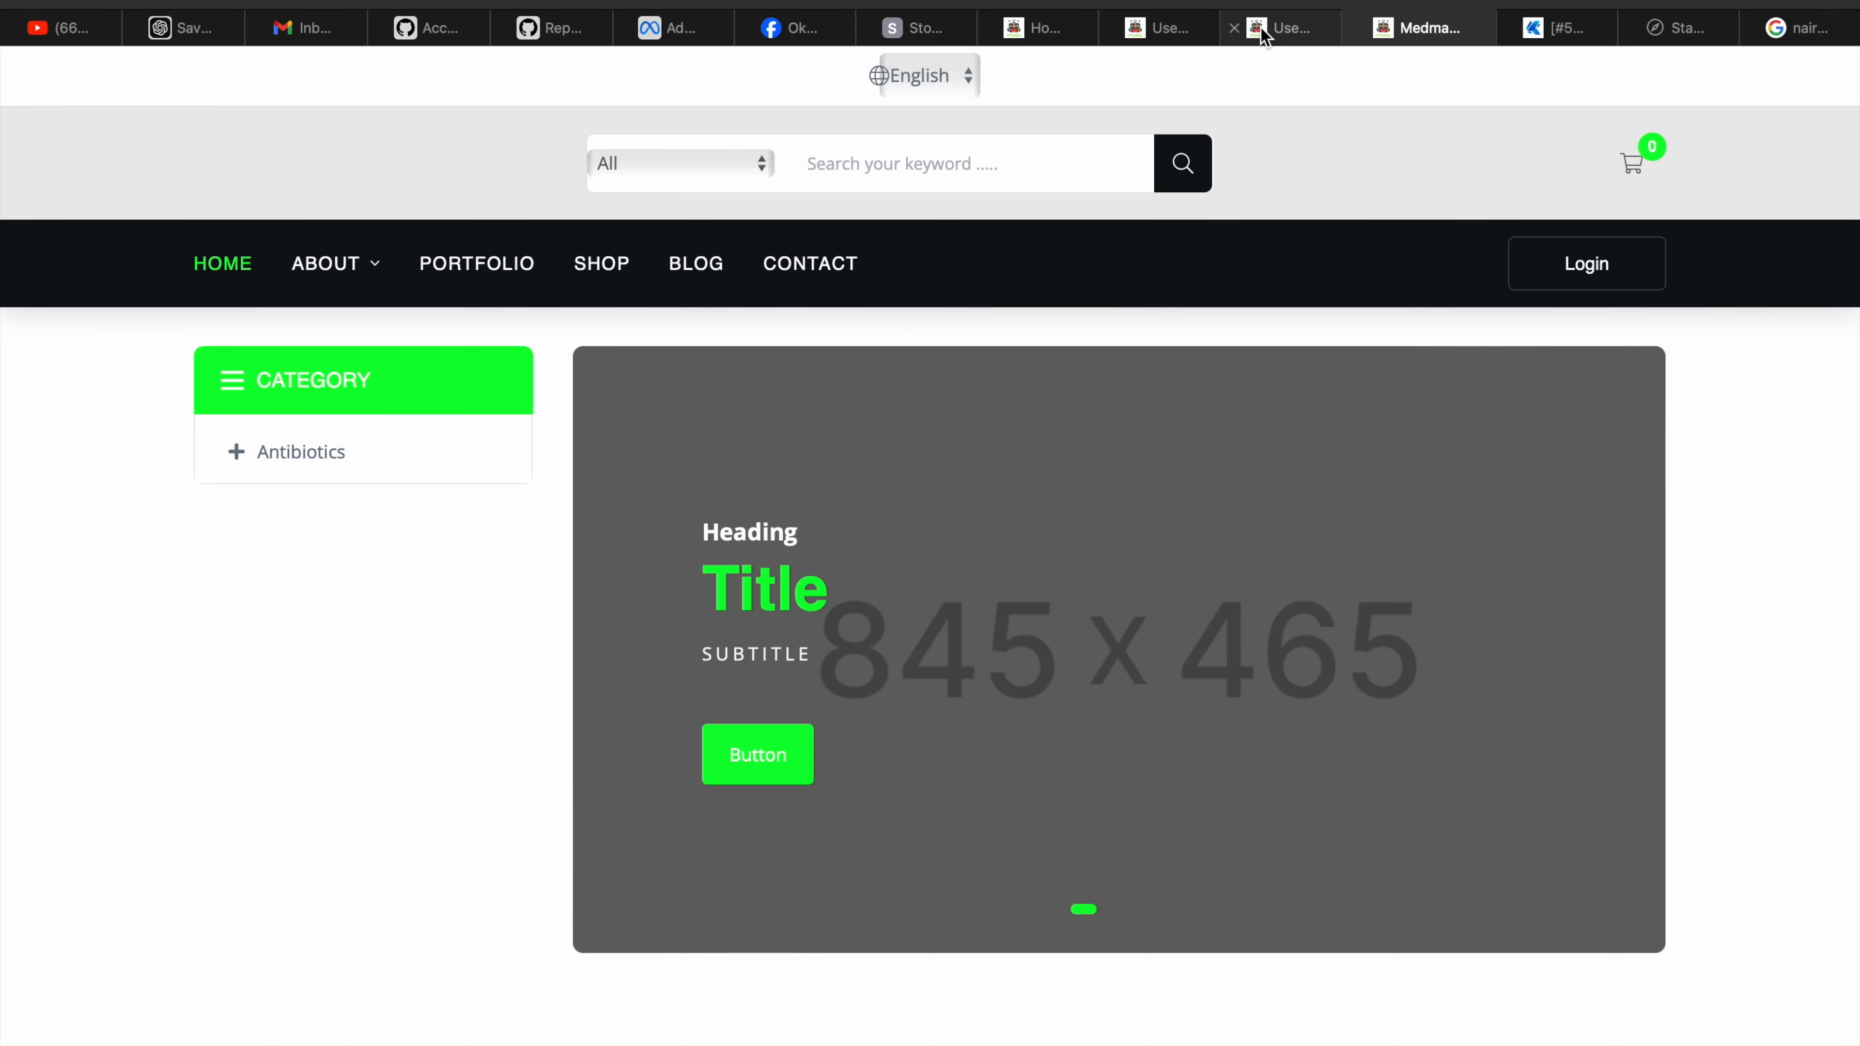
click(1234, 28)
scroll(847, 569, down, 10)
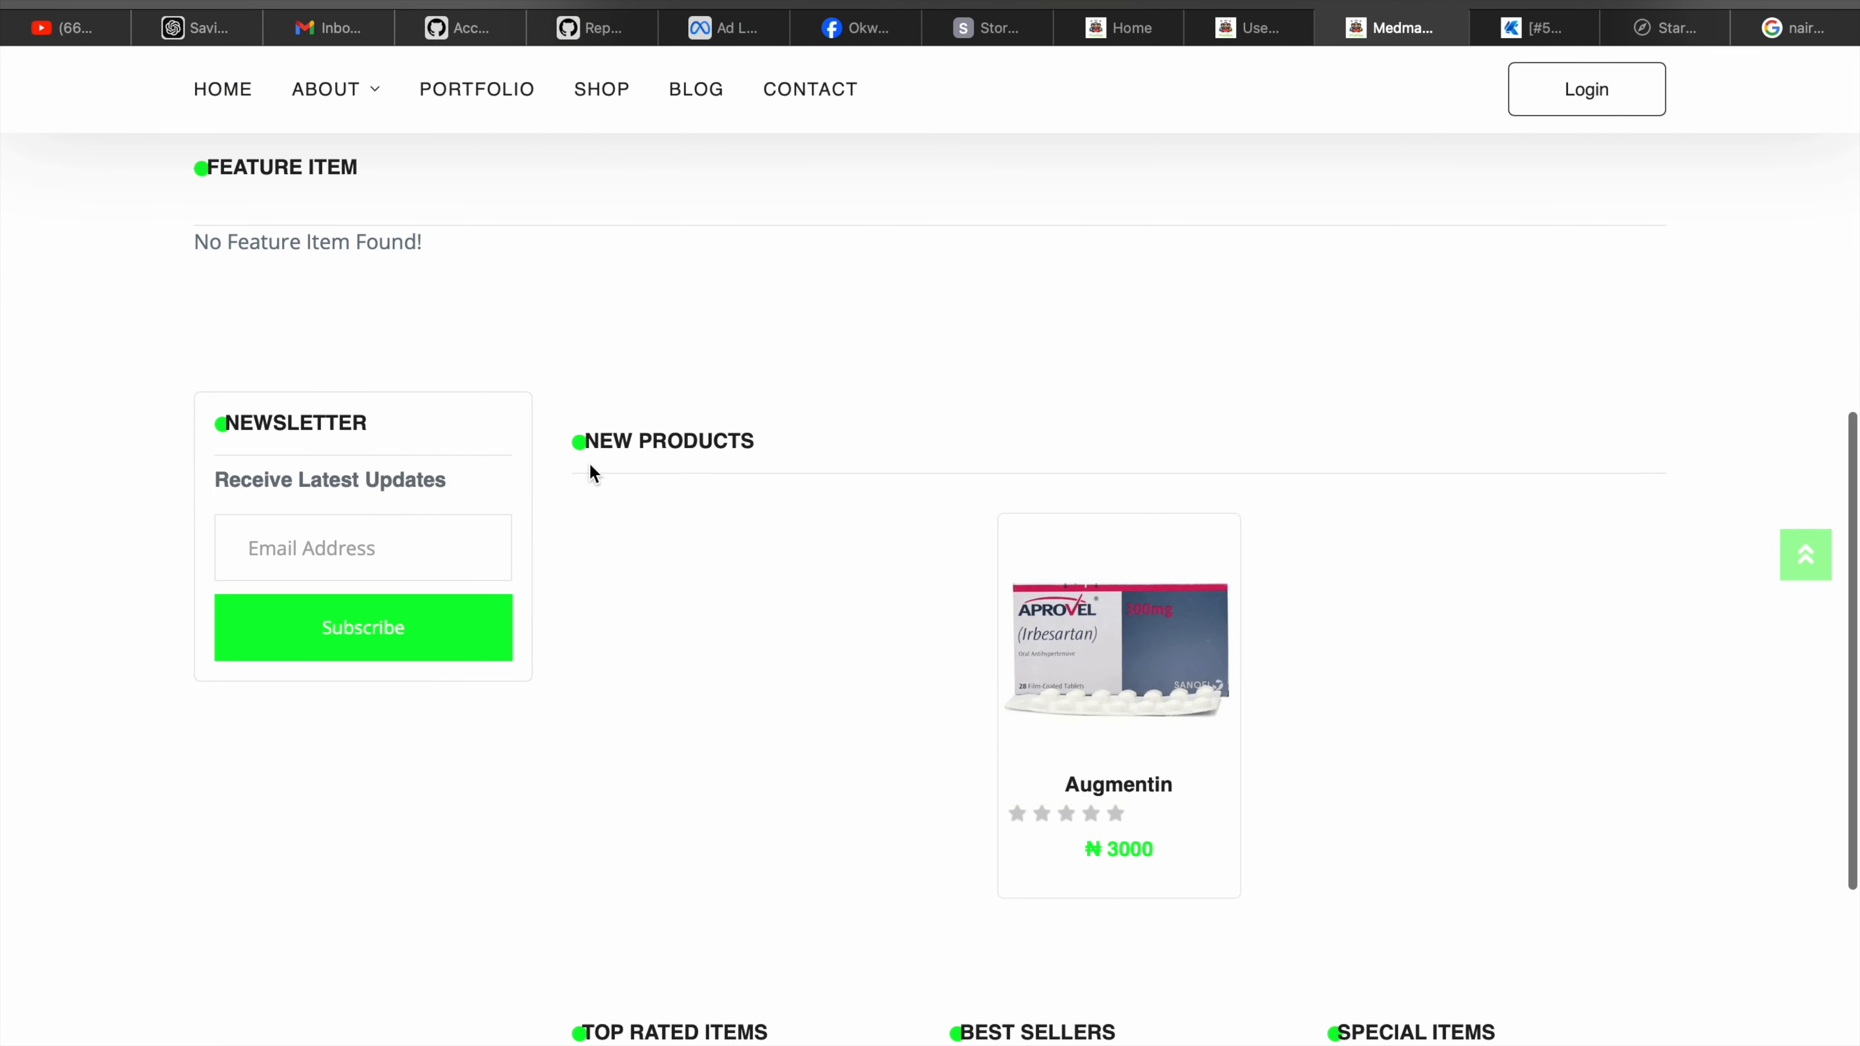
scroll(384, 391, up, 2)
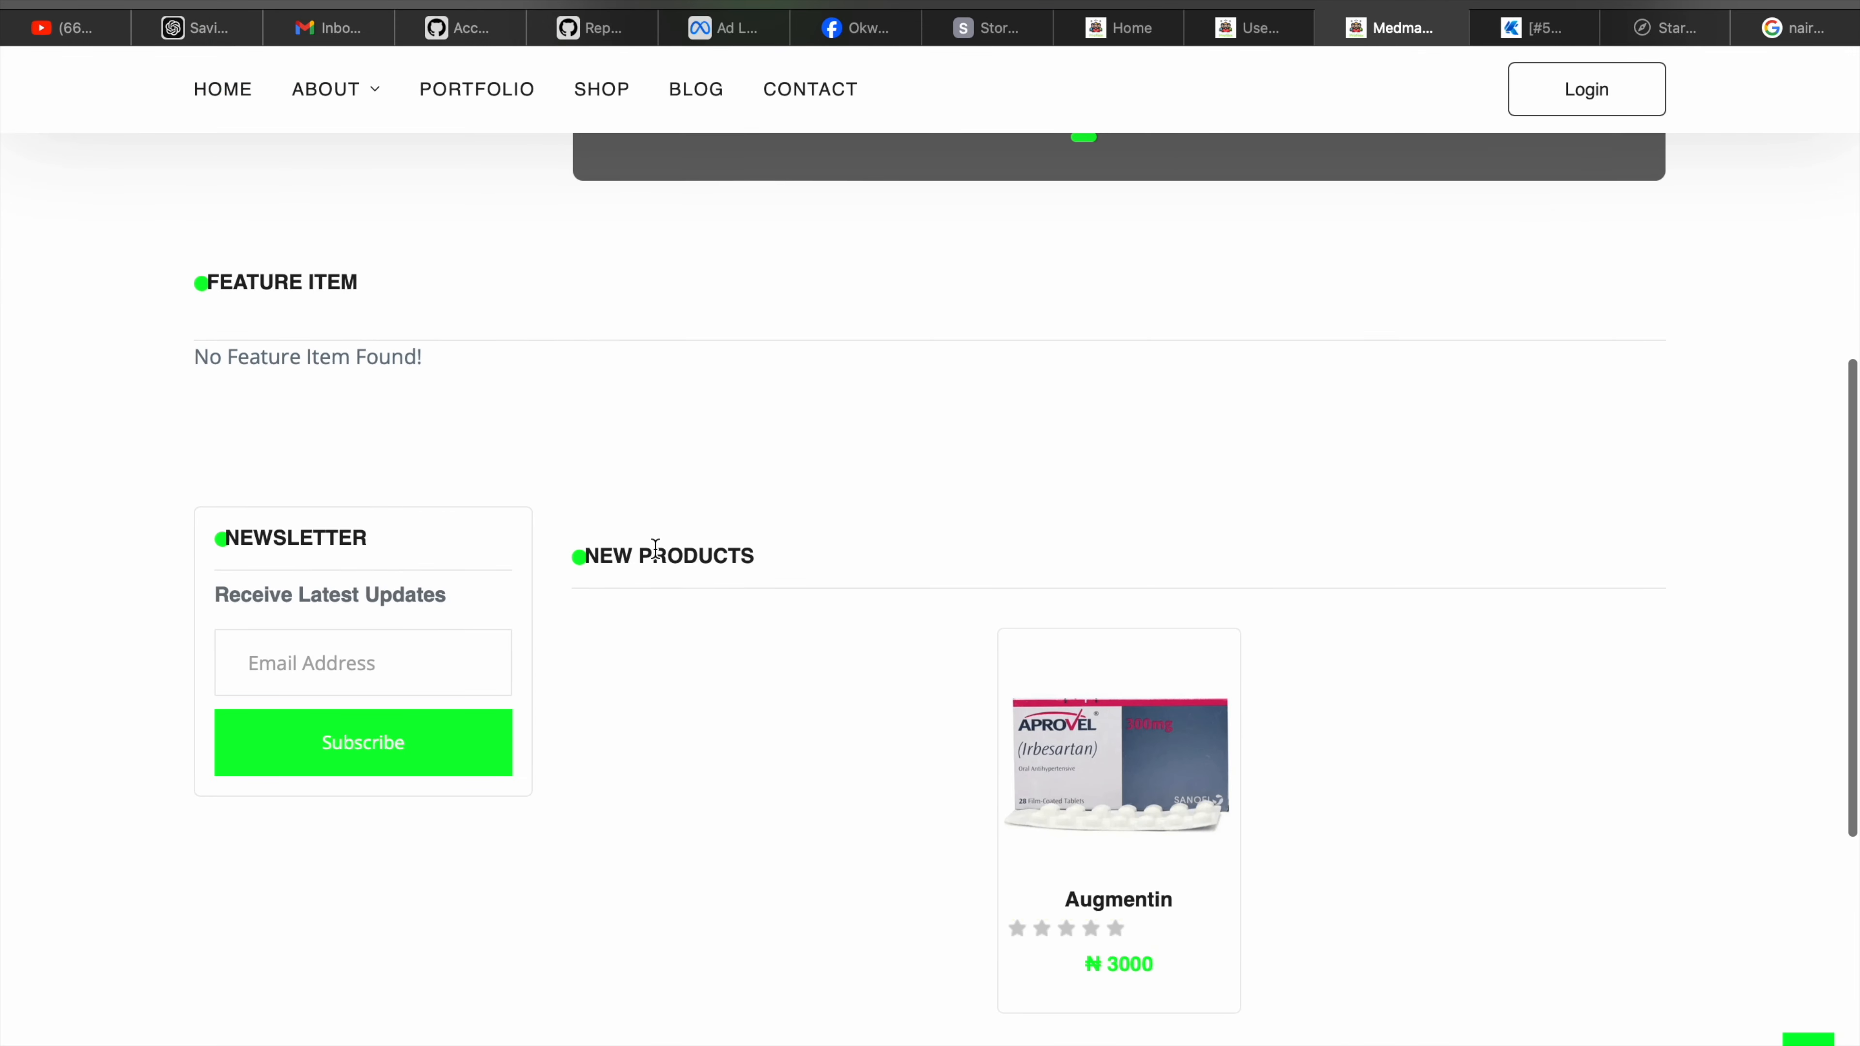
click(1238, 30)
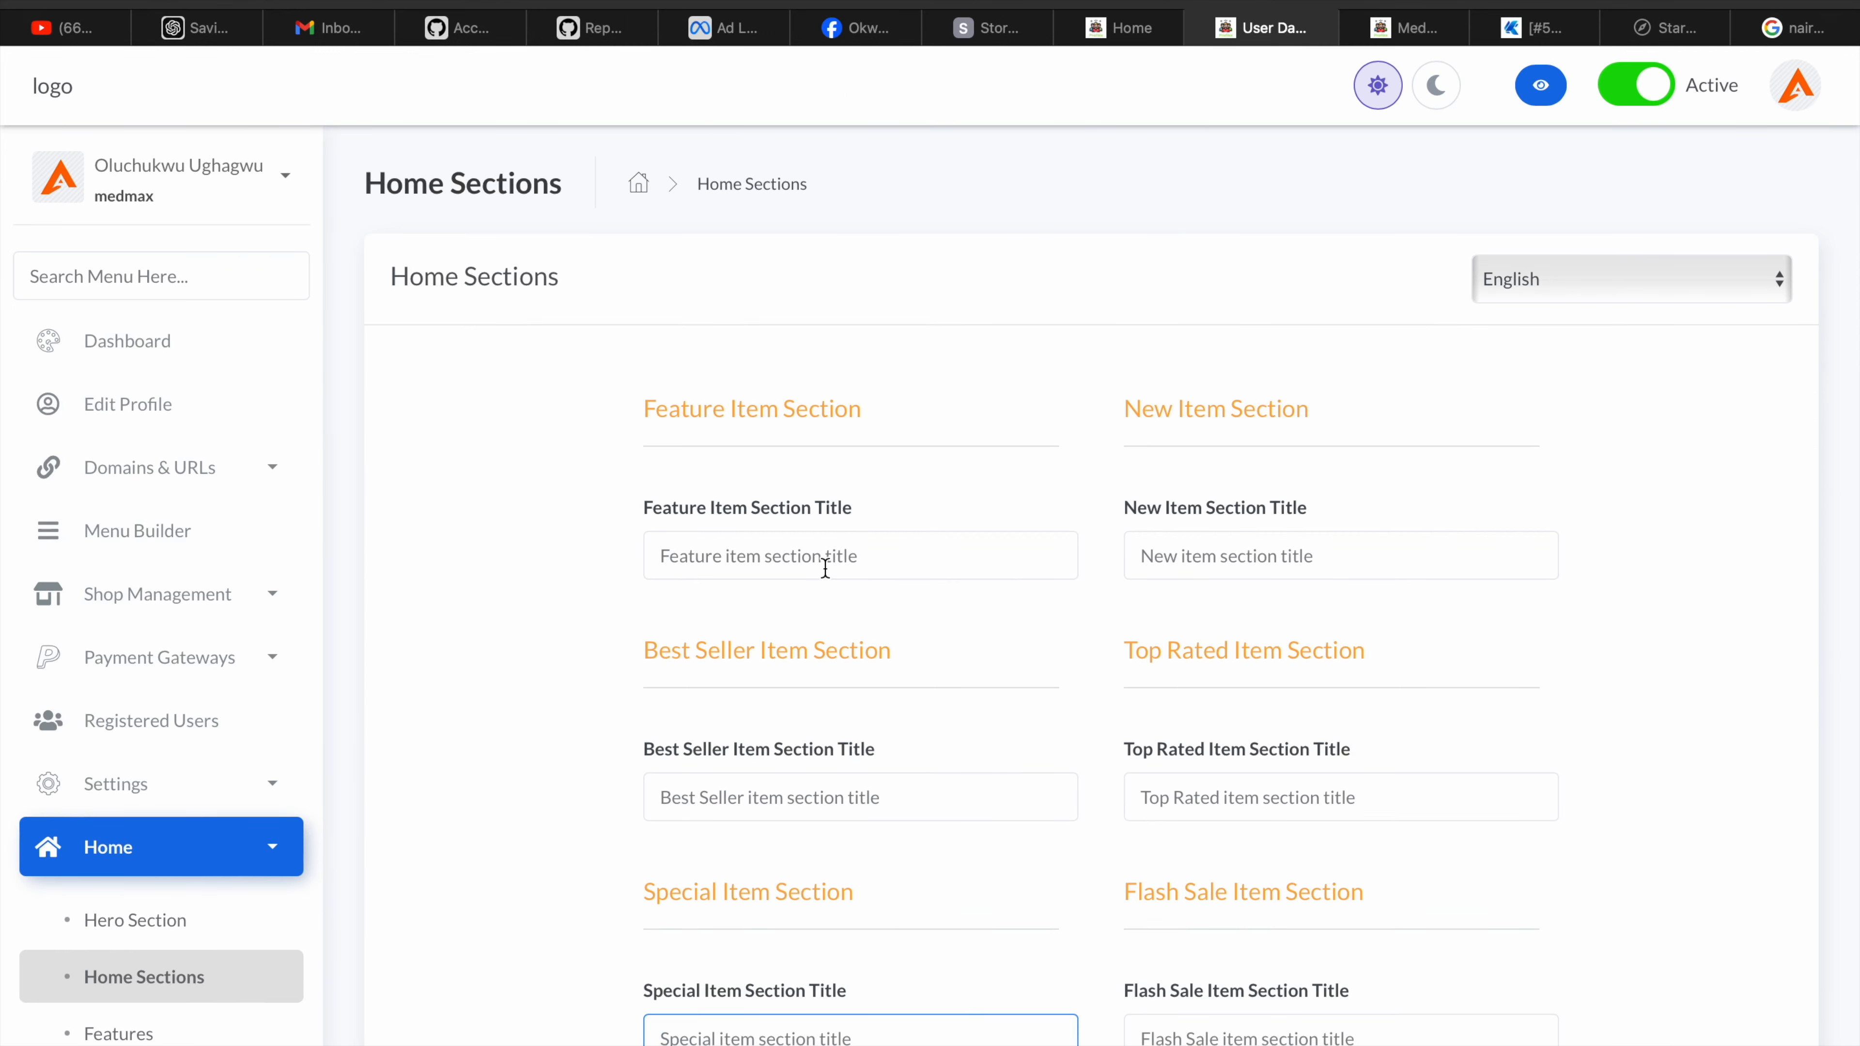
Go through the feature, new and best seller title fields and compare the home sections with the storefront
click(815, 555)
click(1135, 545)
scroll(1204, 553, down, 3)
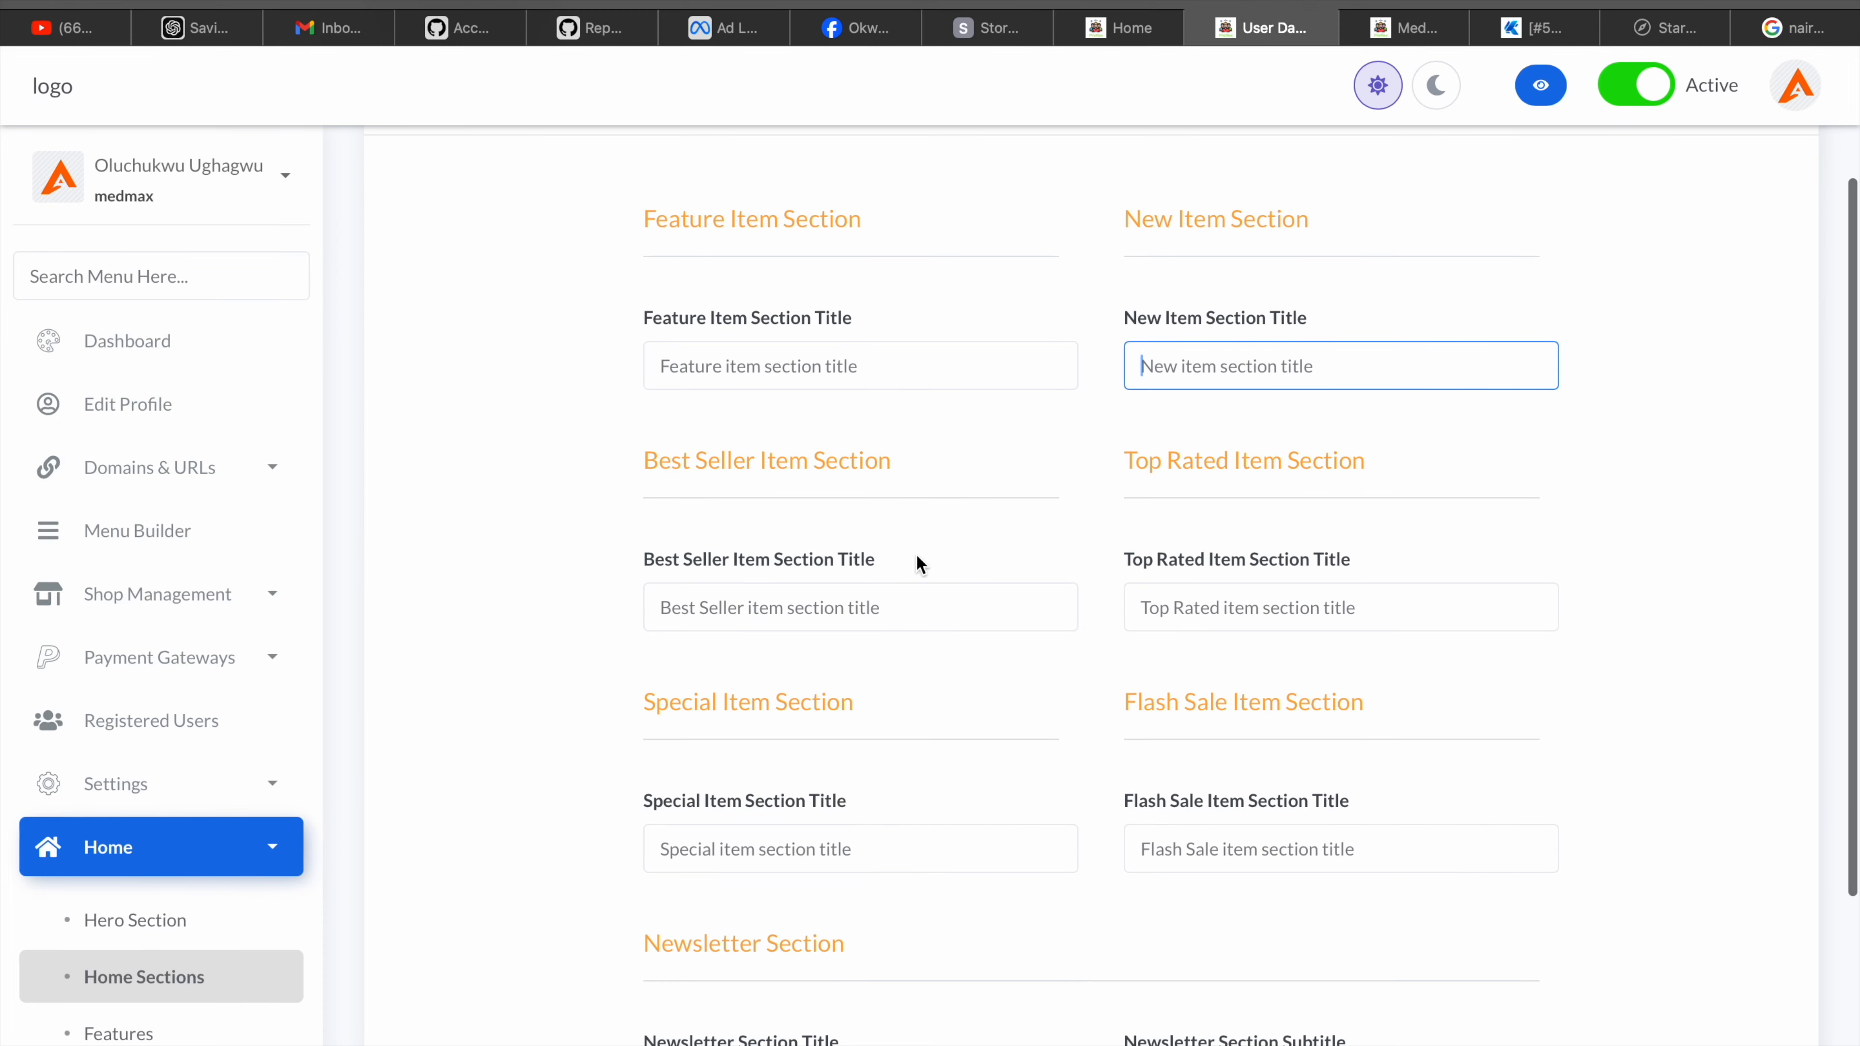
click(851, 606)
scroll(849, 610, down, 5)
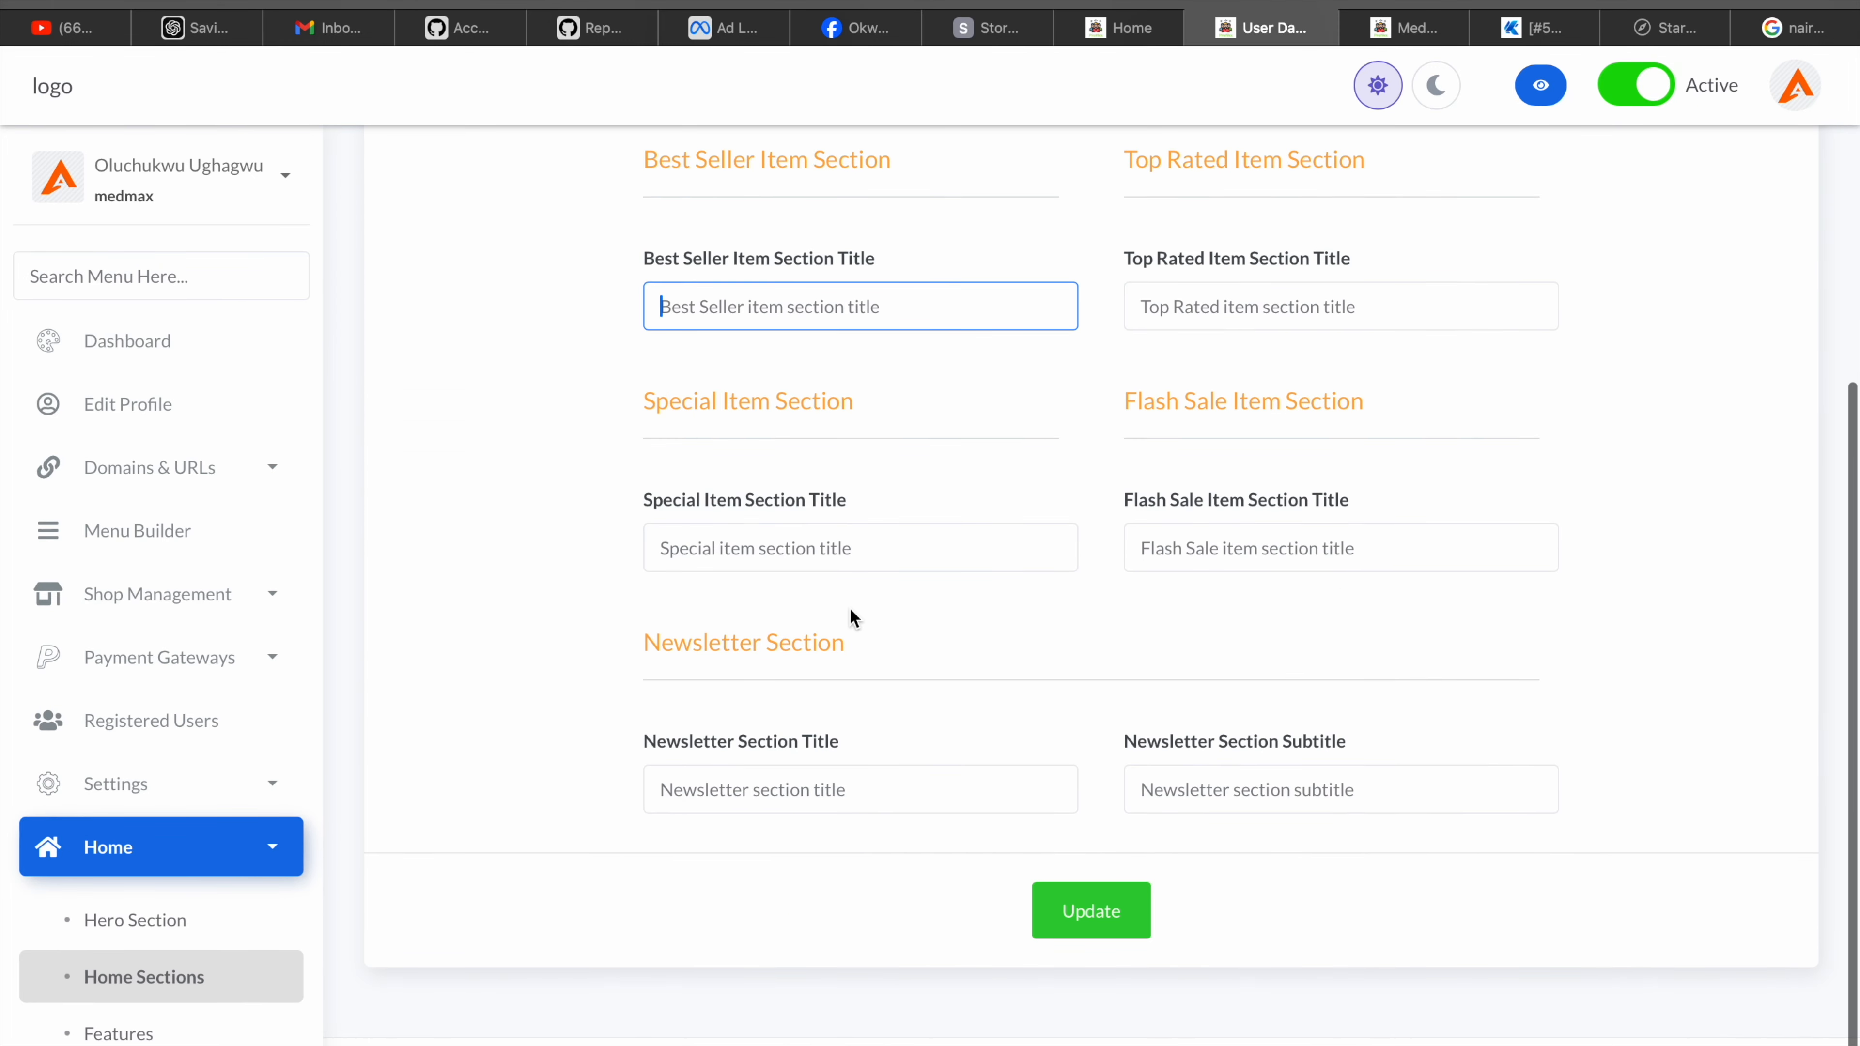
click(1402, 30)
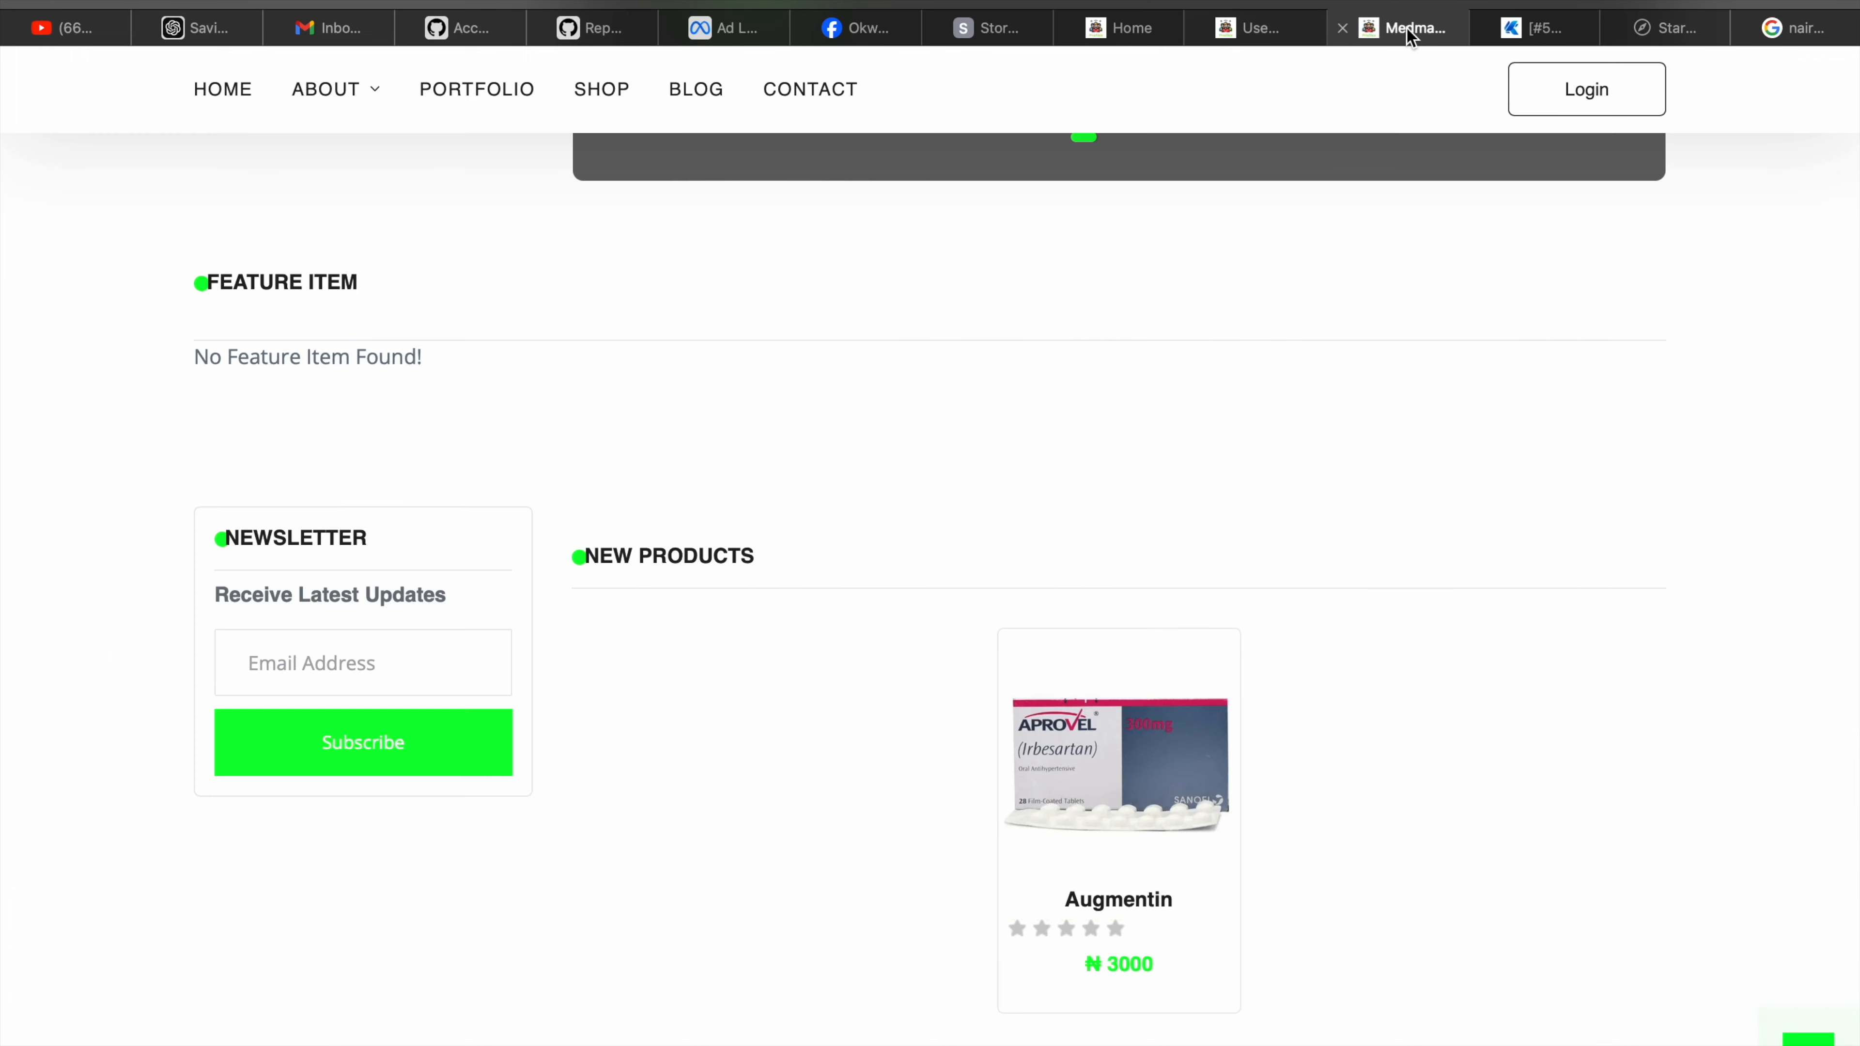
click(1253, 33)
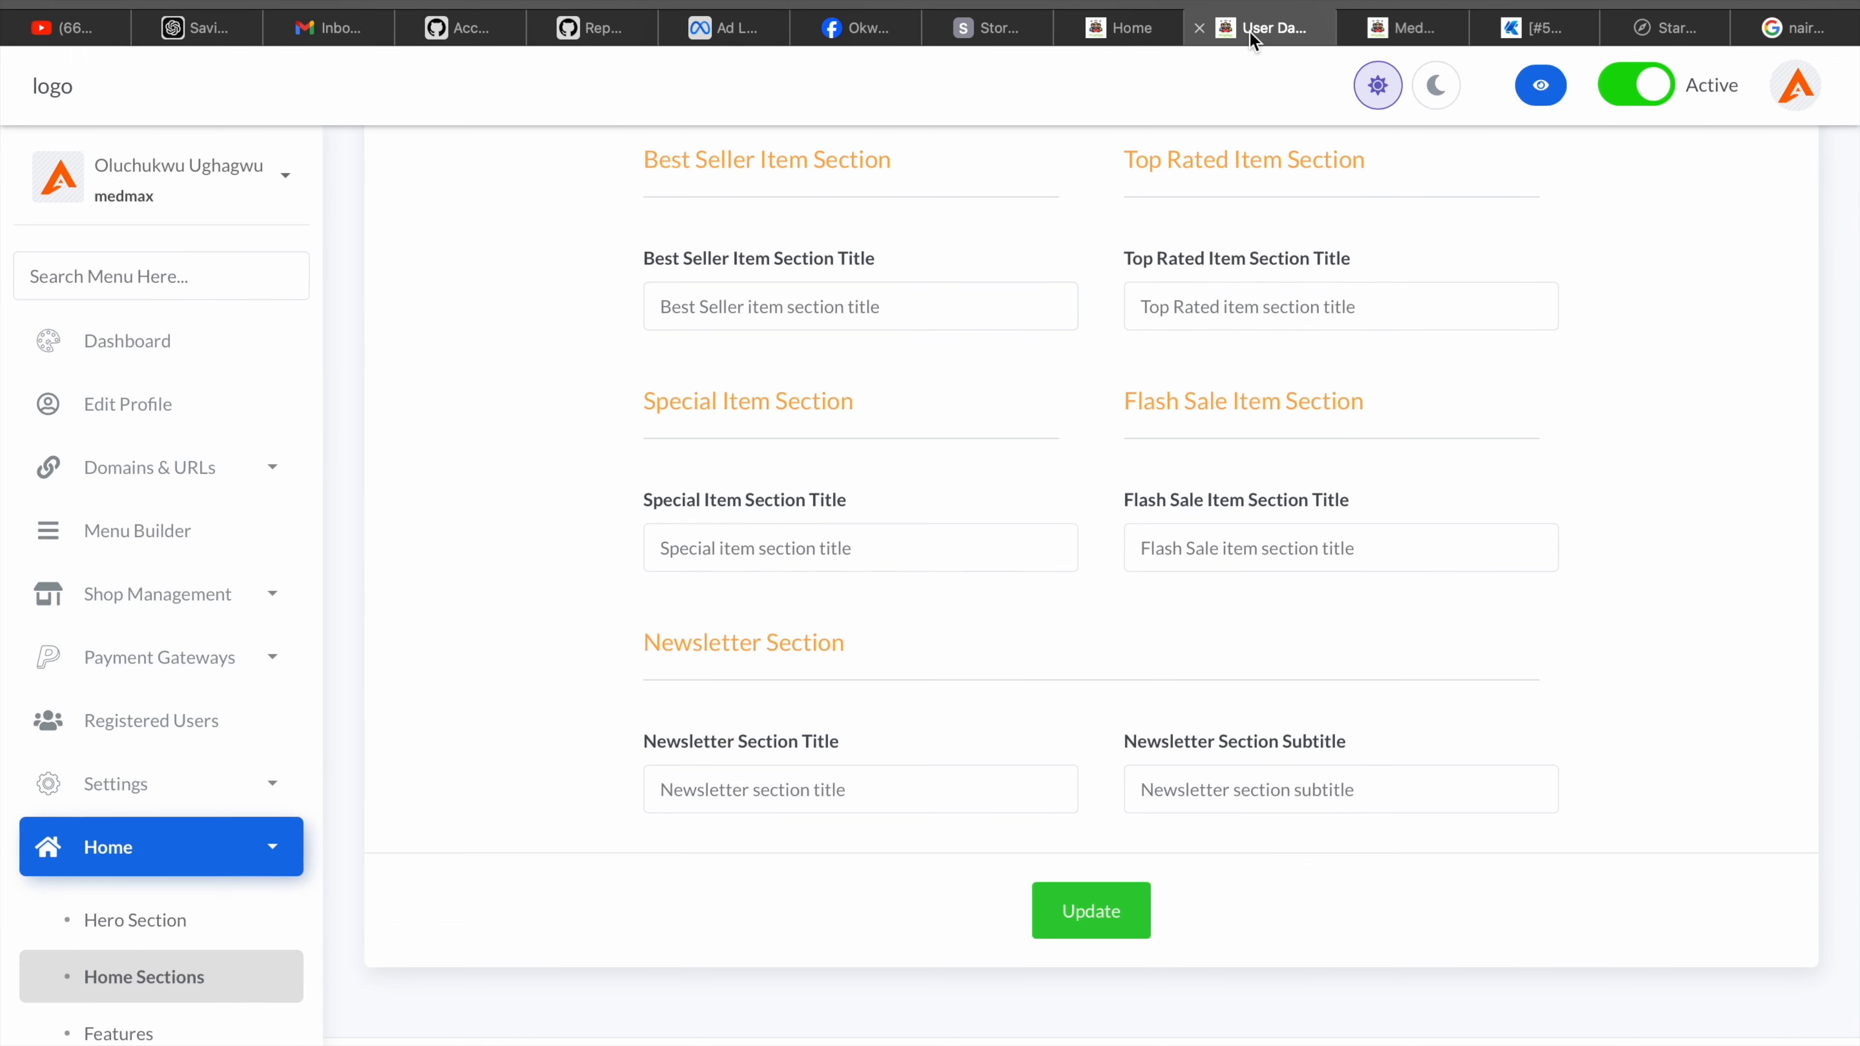
Open the home page Features settings and look over the storefront's feature item and hero areas
scroll(155, 837, down, 5)
click(155, 712)
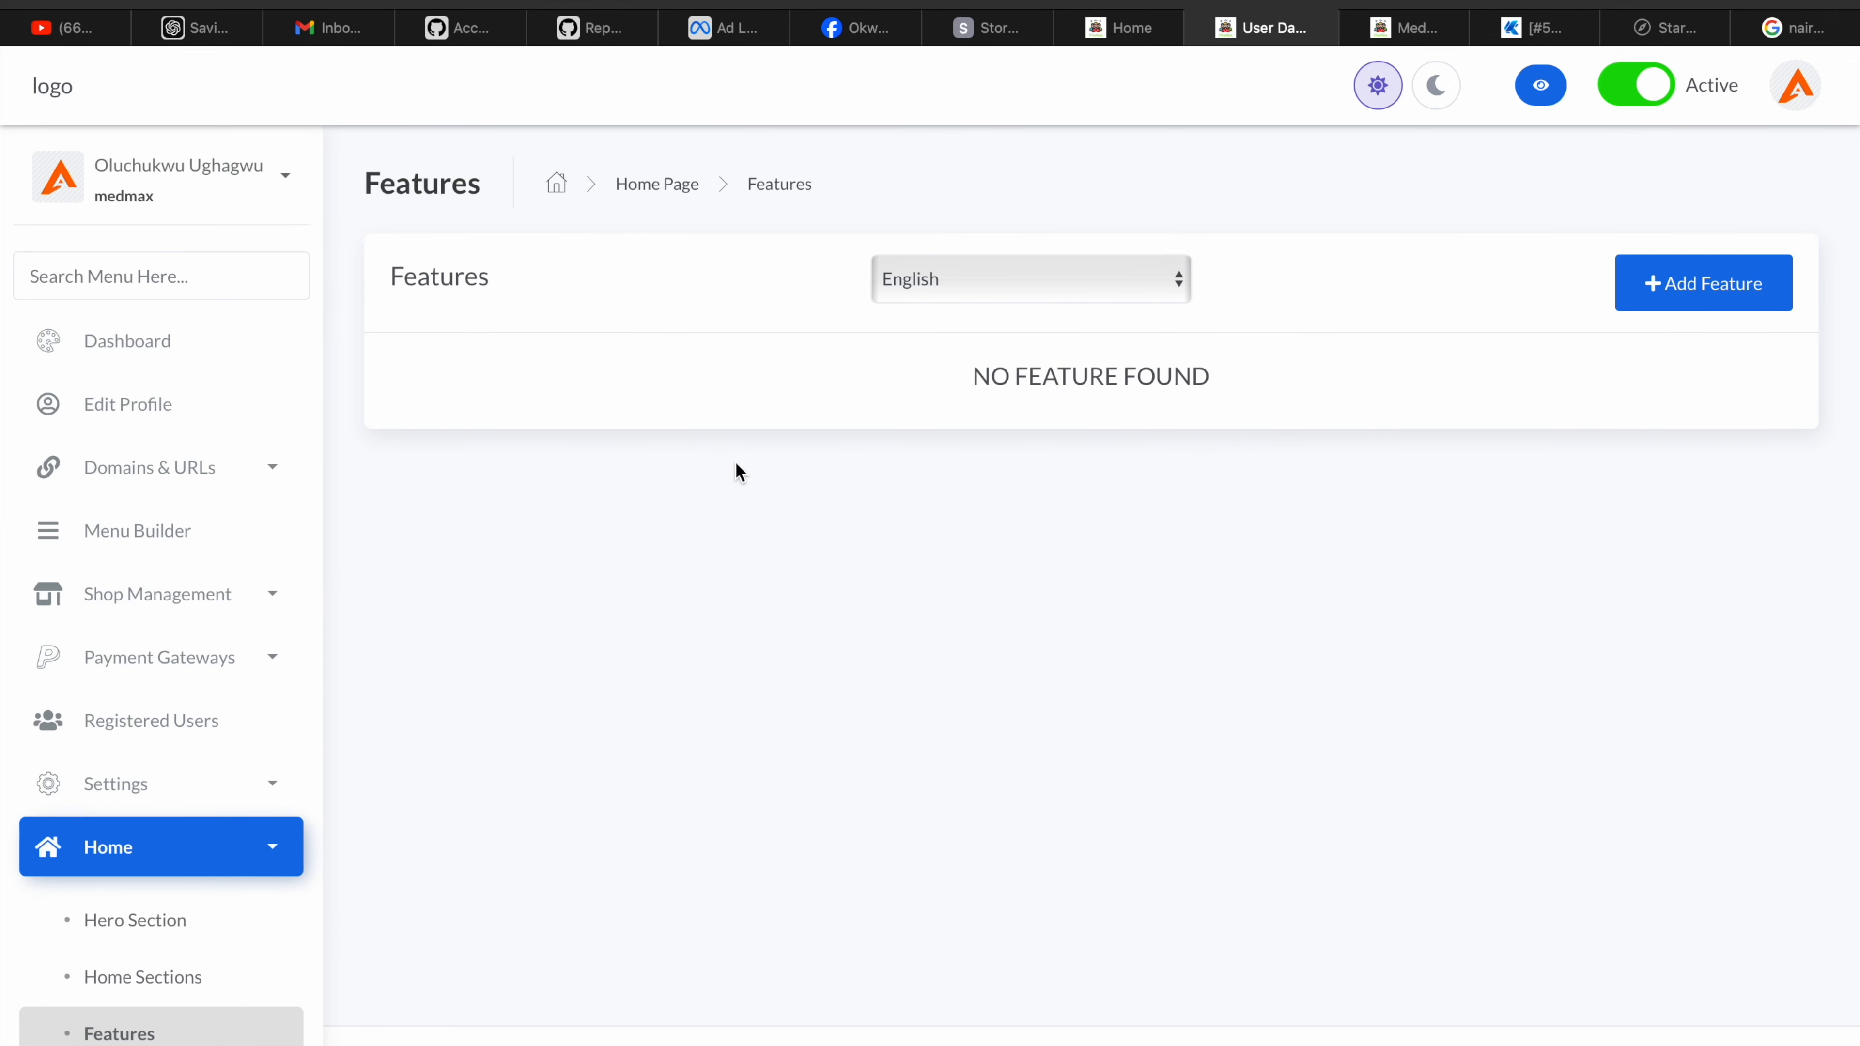
click(1391, 30)
scroll(953, 447, up, 3)
scroll(953, 454, up, 1)
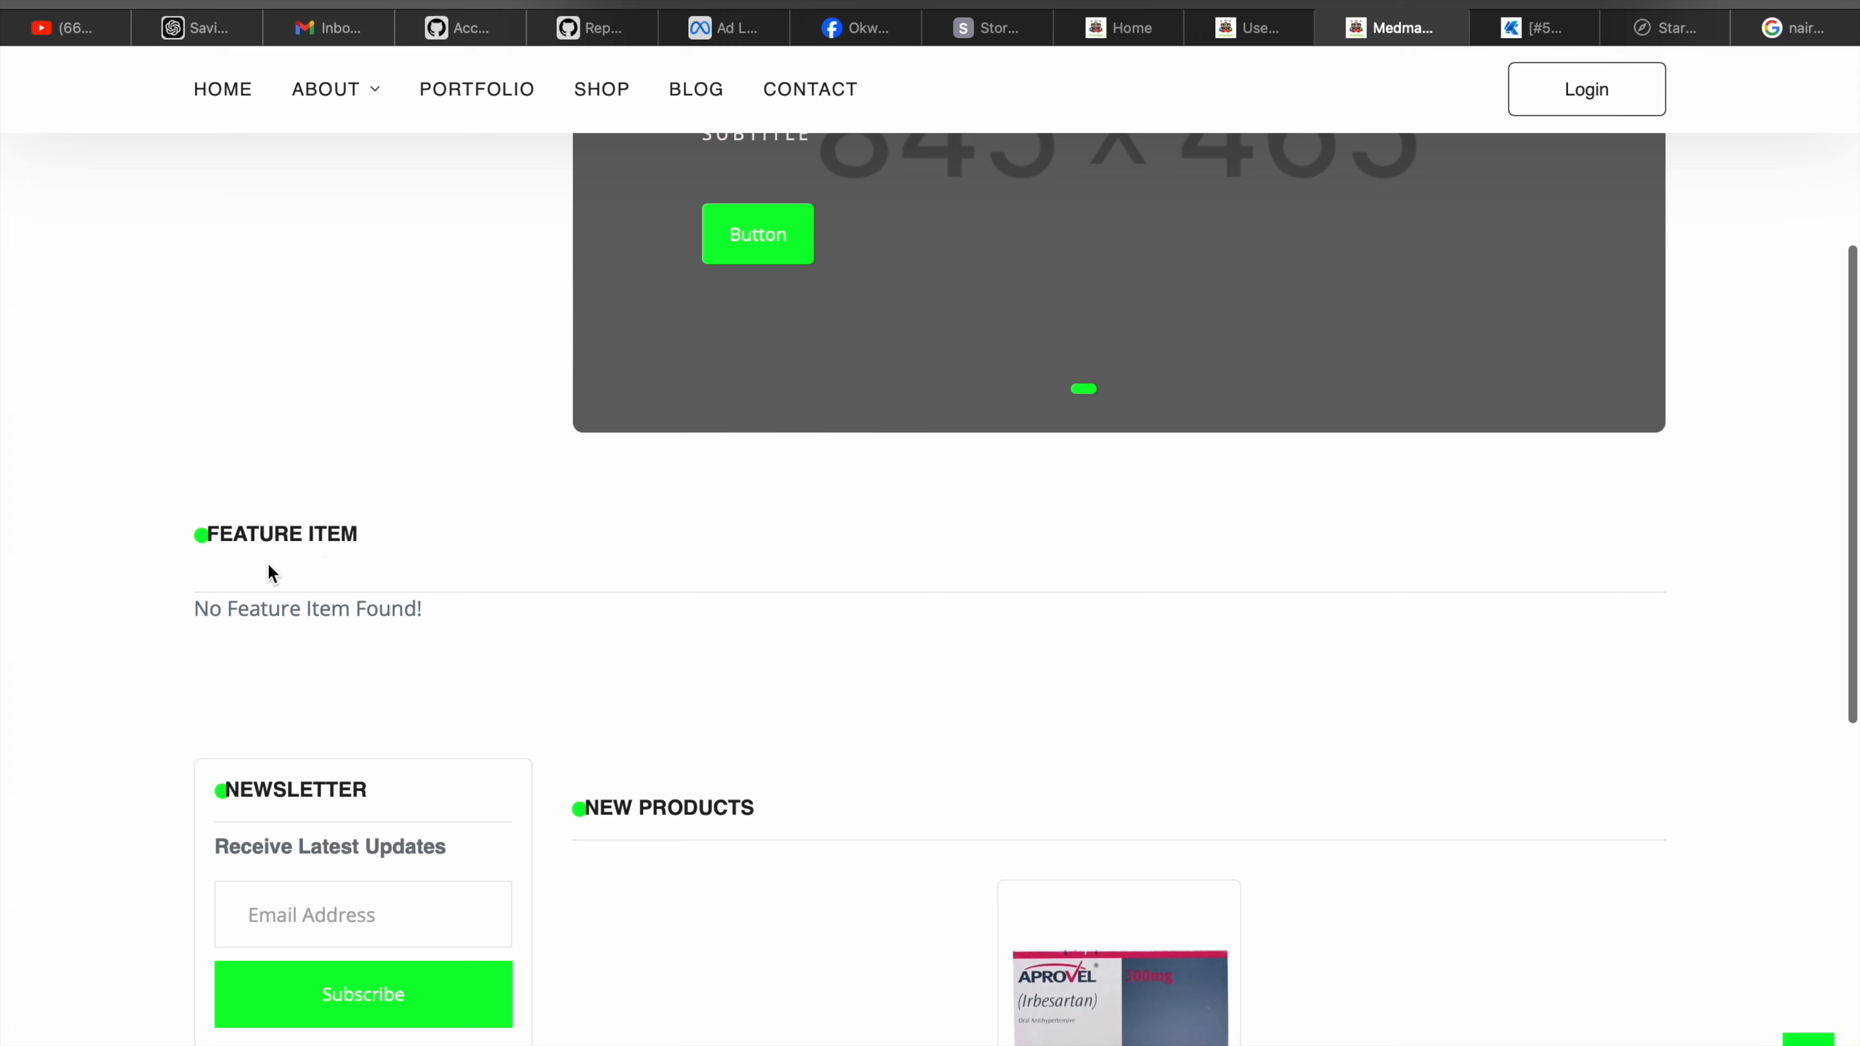
scroll(308, 564, up, 1)
scroll(419, 523, up, 5)
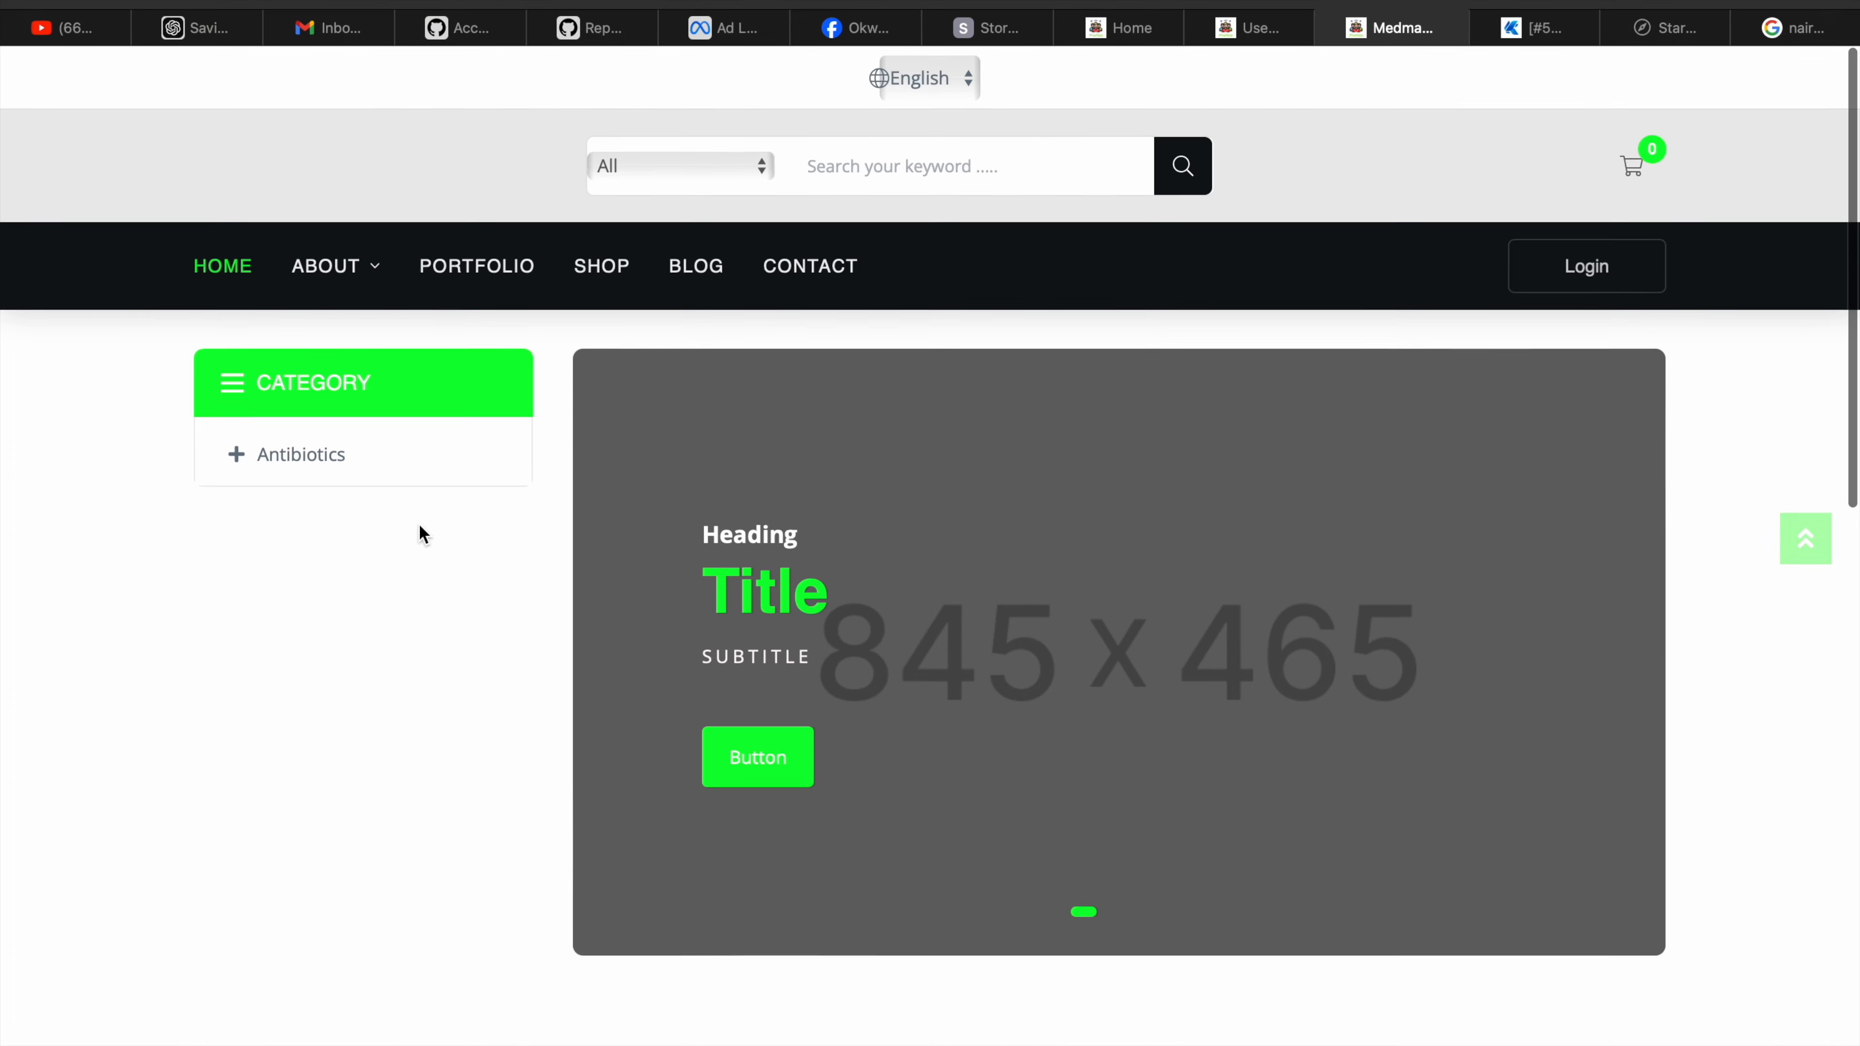
Back in the dashboard, view the fields of the Add Feature form and close it without saving
click(1249, 27)
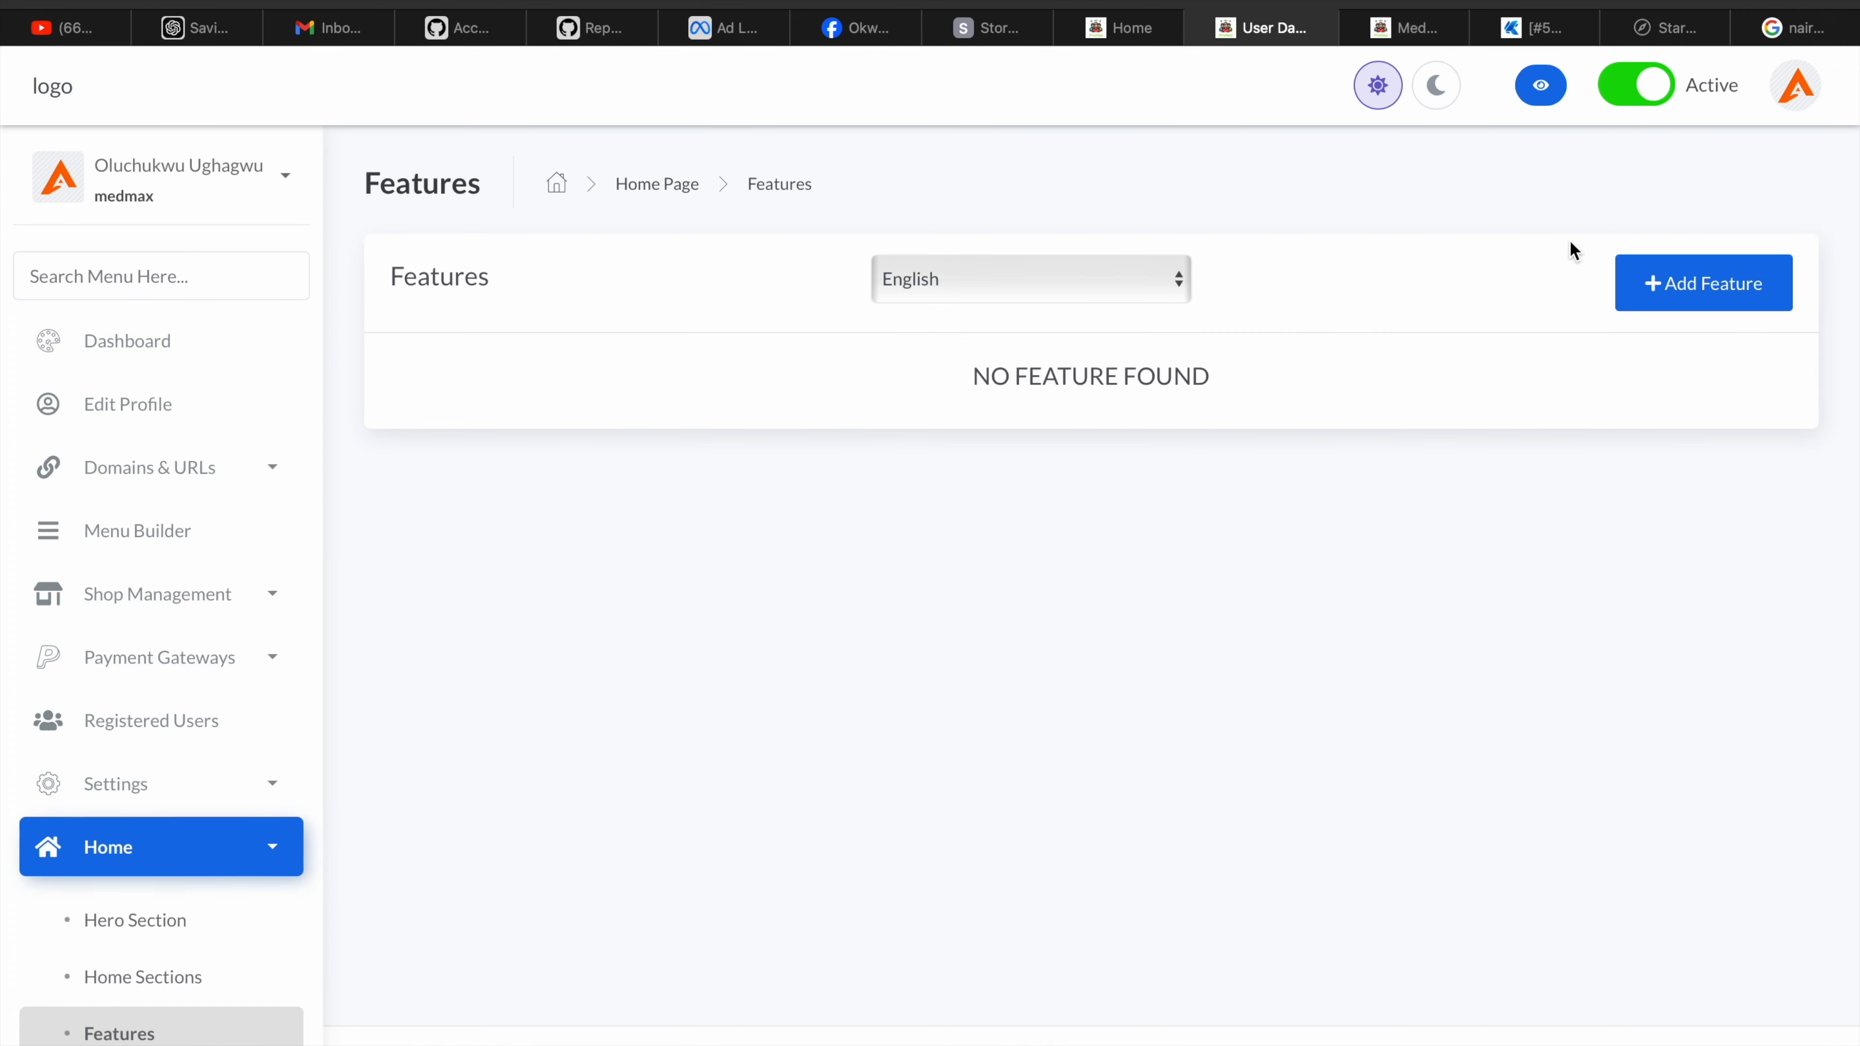
click(1645, 271)
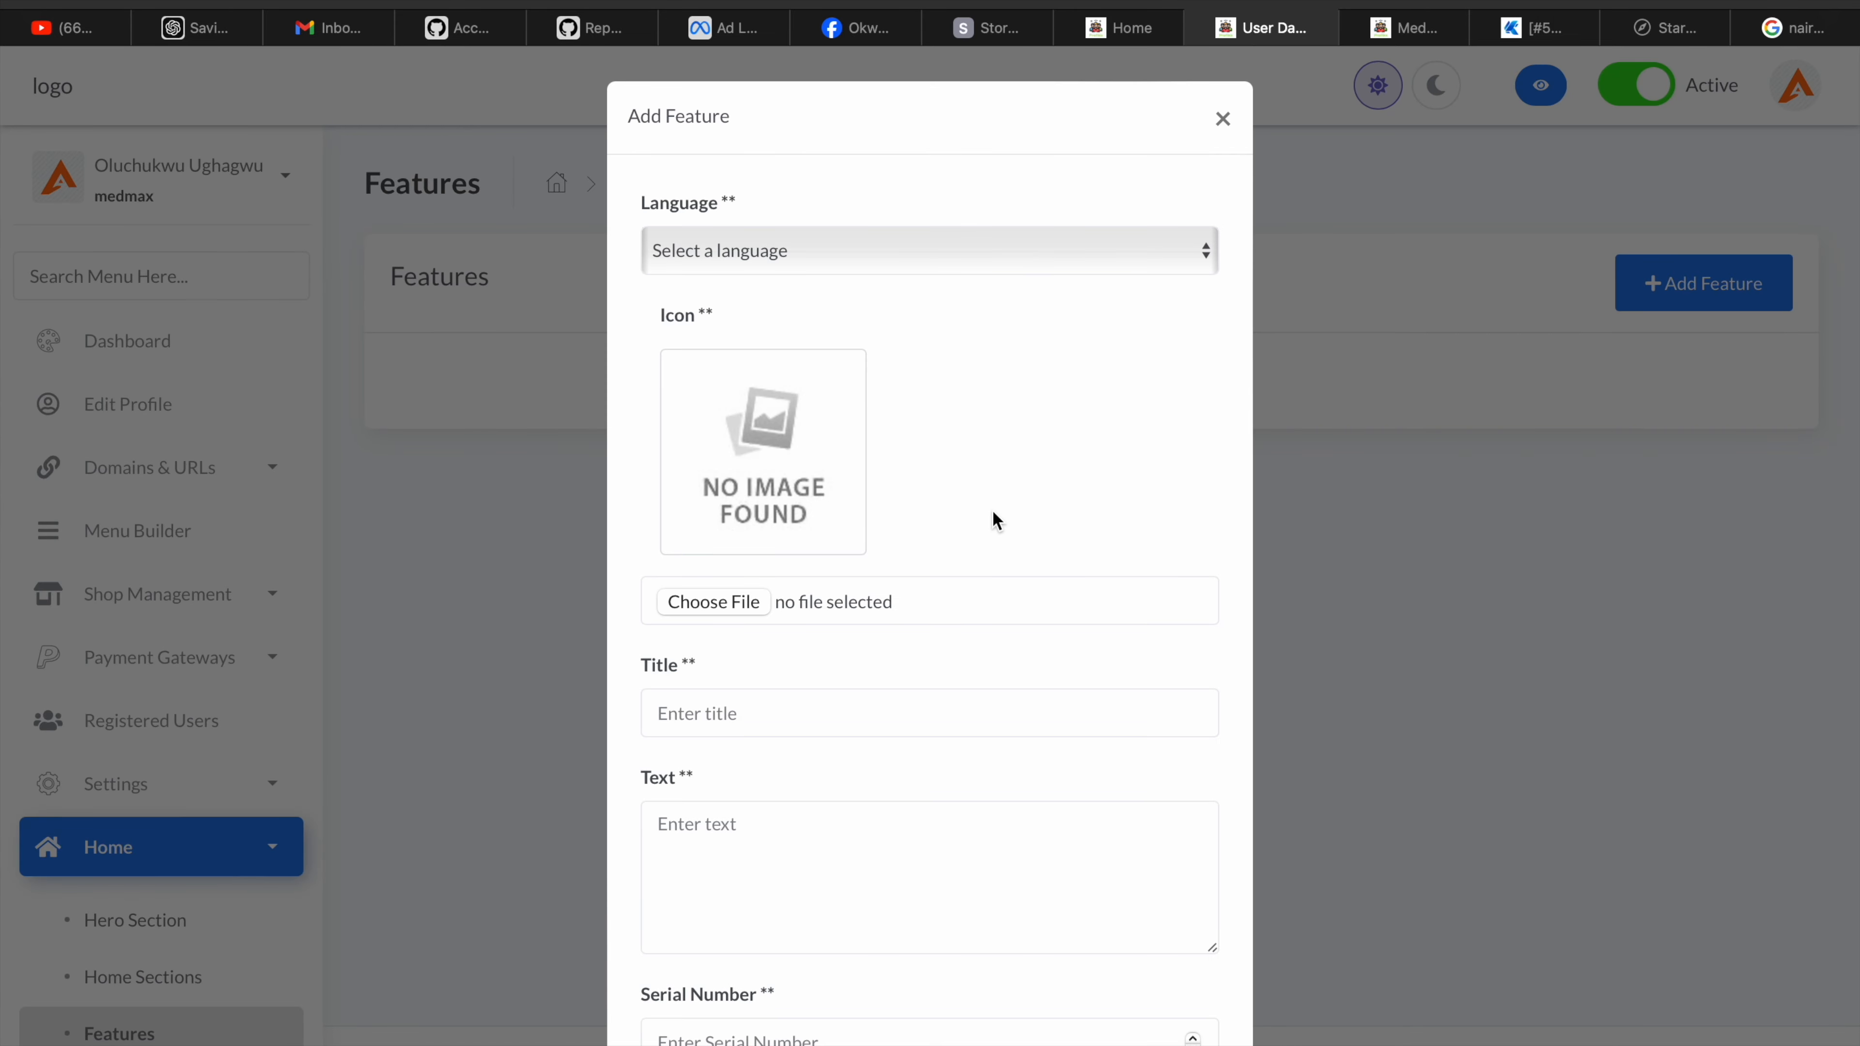
click(1223, 119)
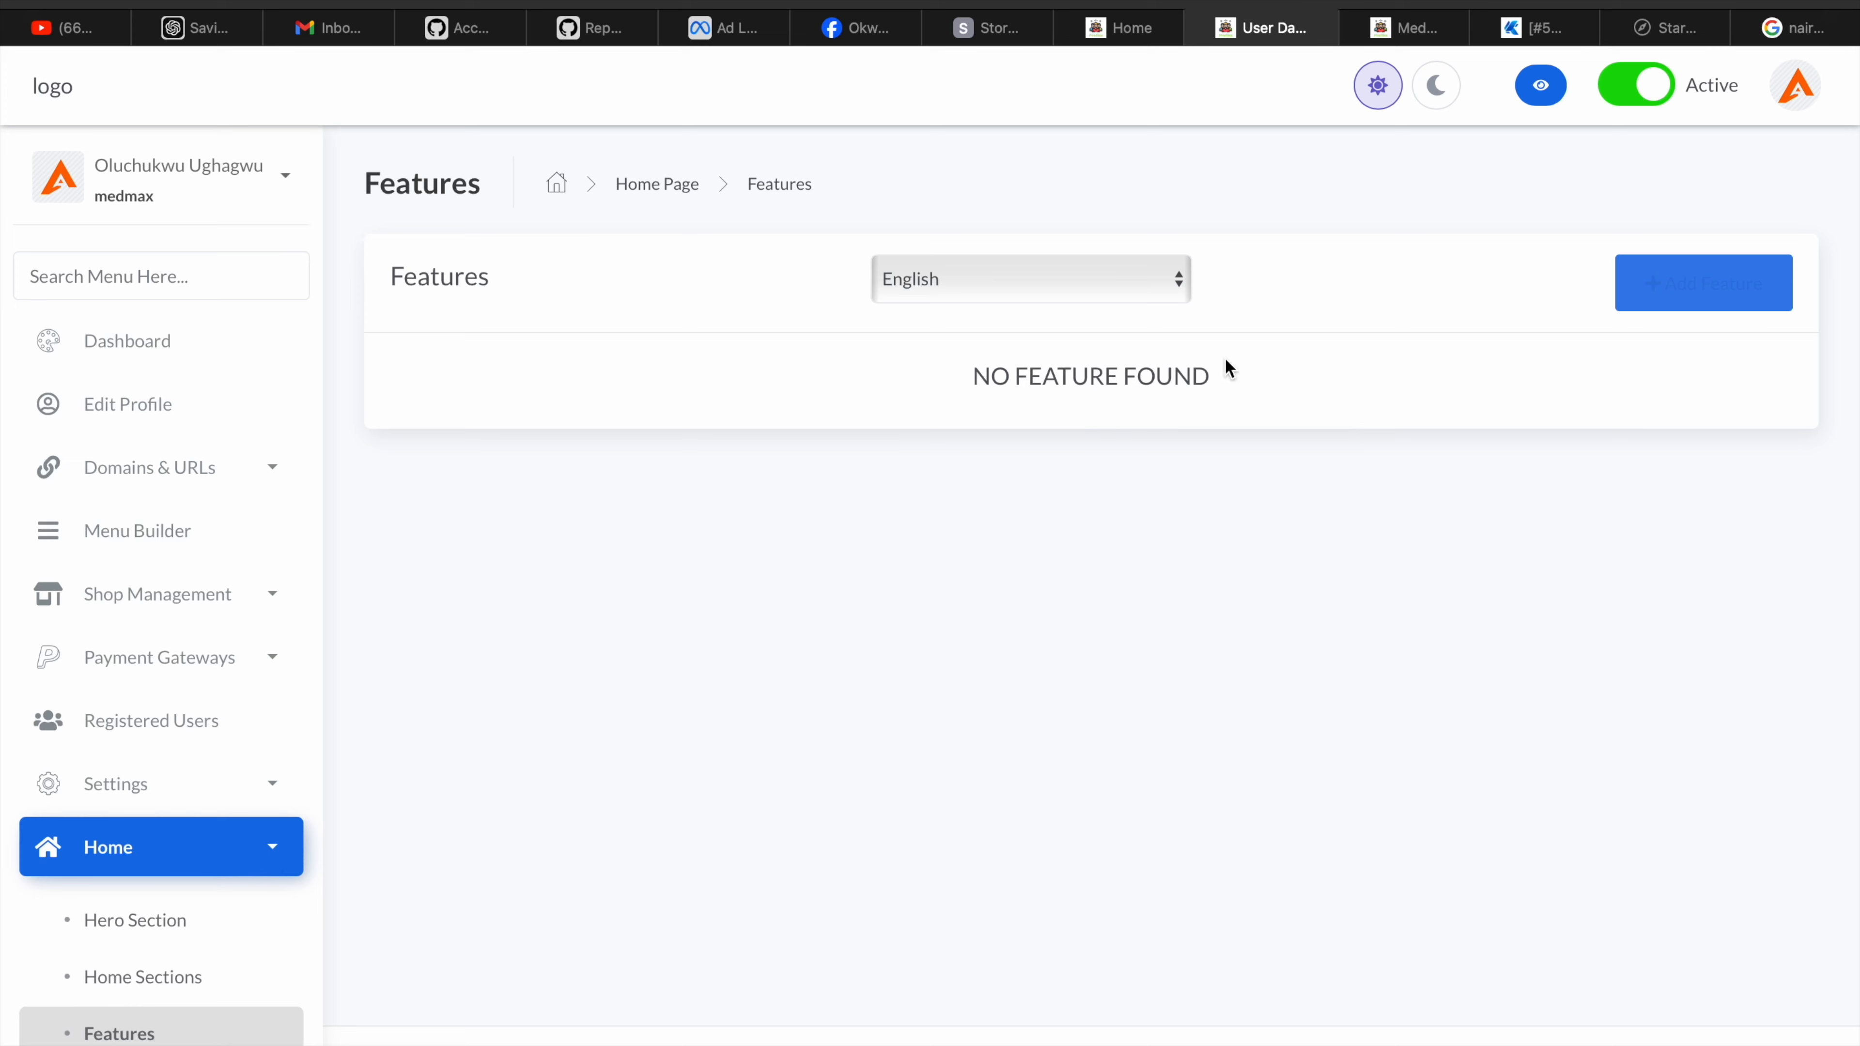
Open the page for hiding or showing home sections and review the Active/Deactive setting of each section
scroll(199, 831, down, 5)
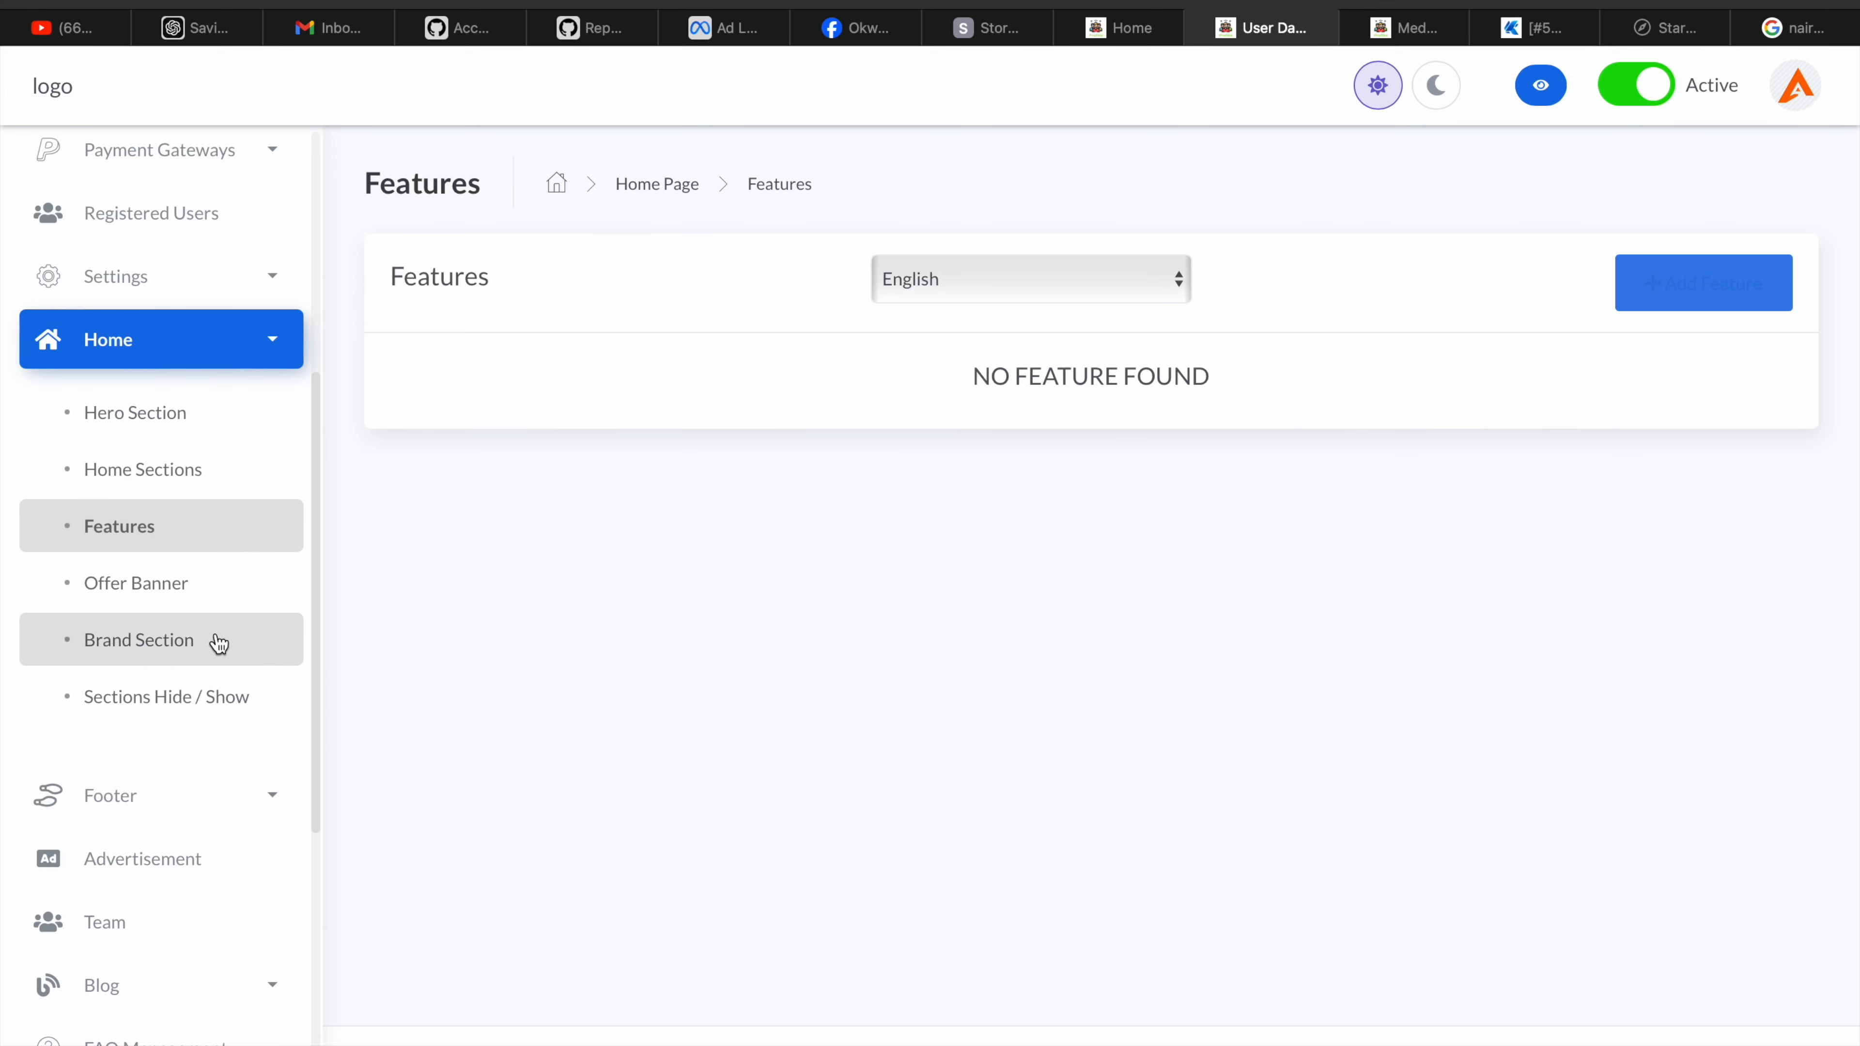
click(176, 700)
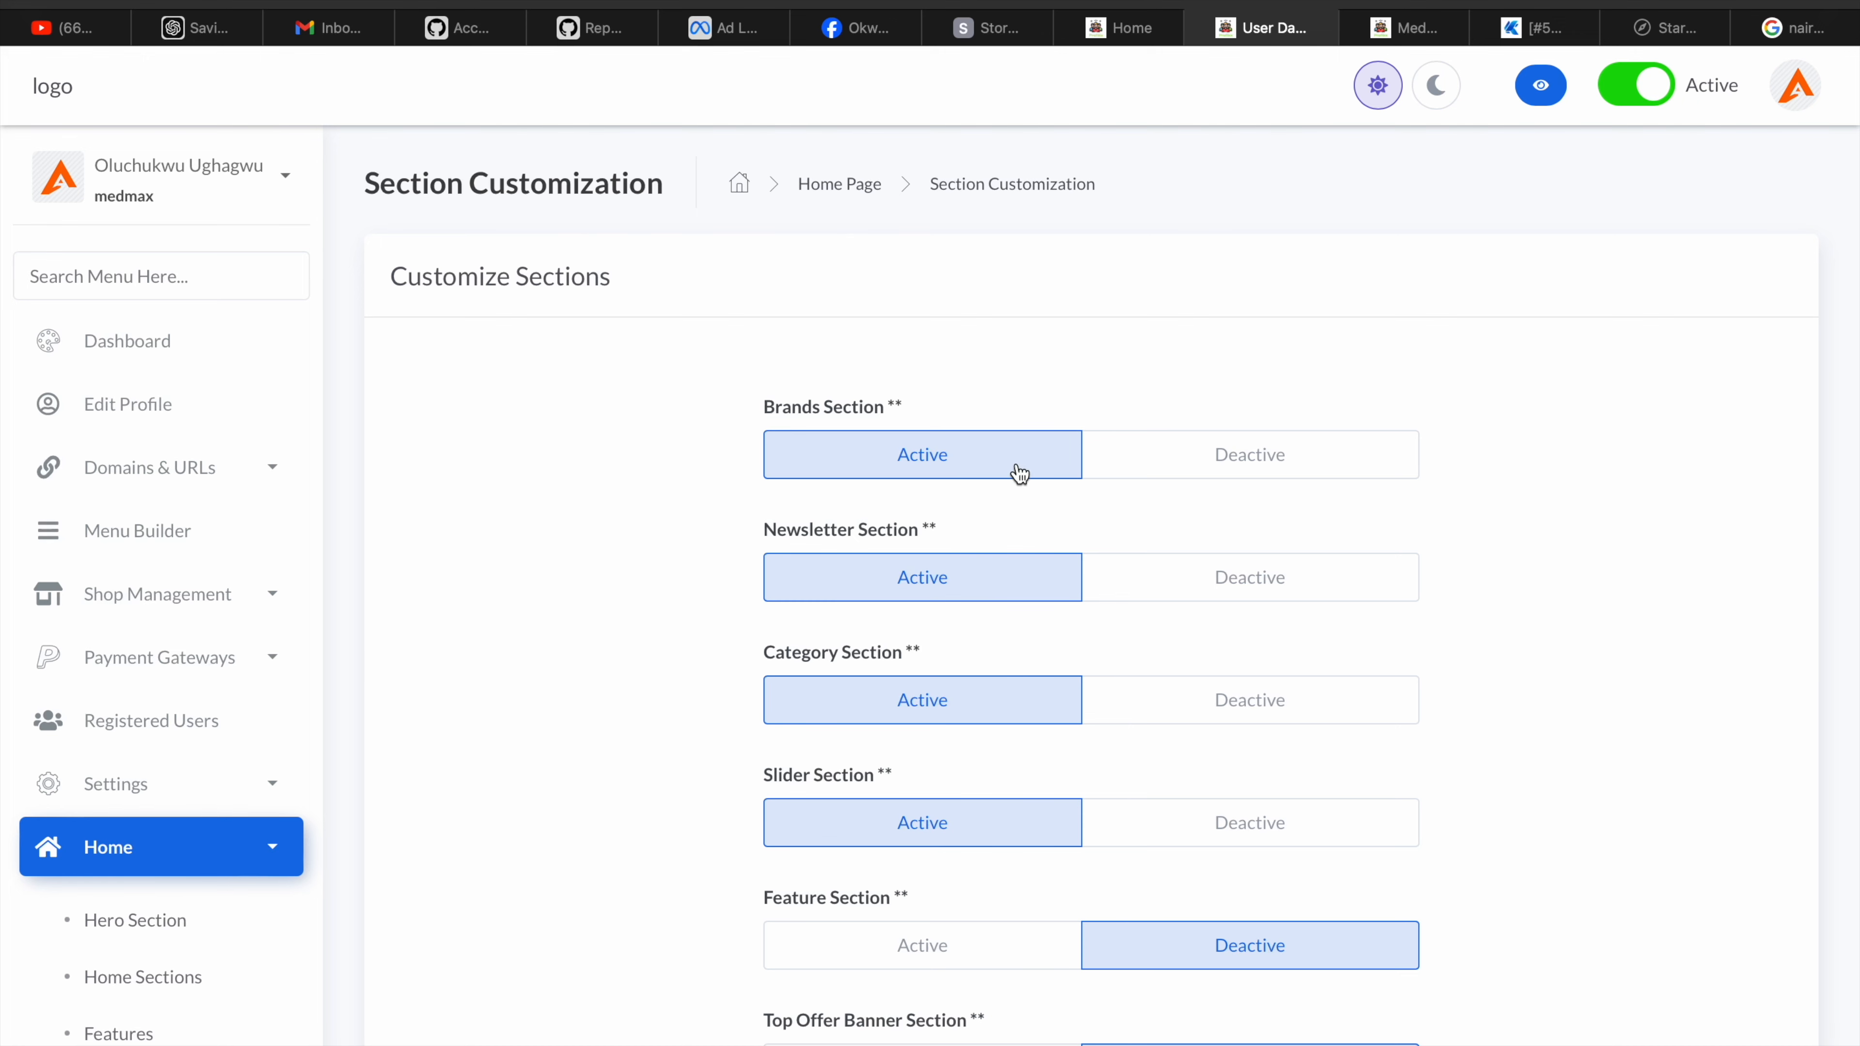
scroll(1181, 602, down, 6)
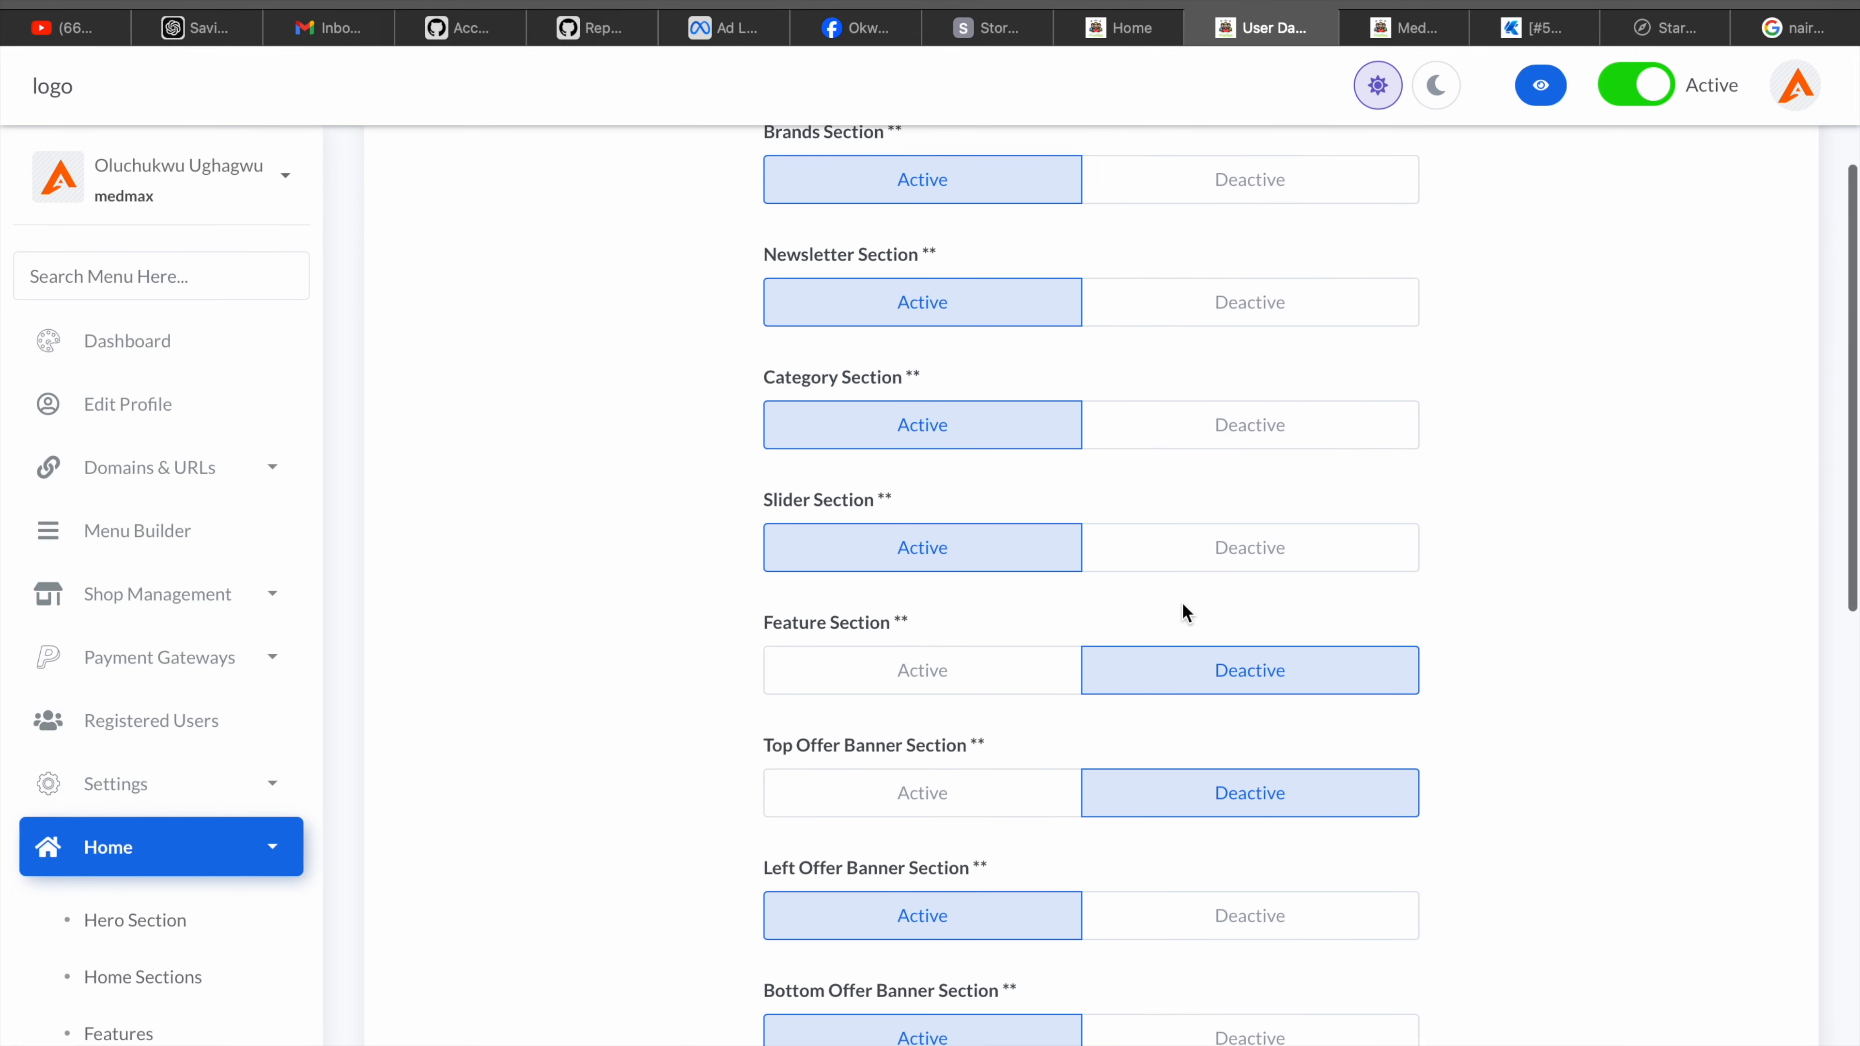
scroll(1214, 481, down, 12)
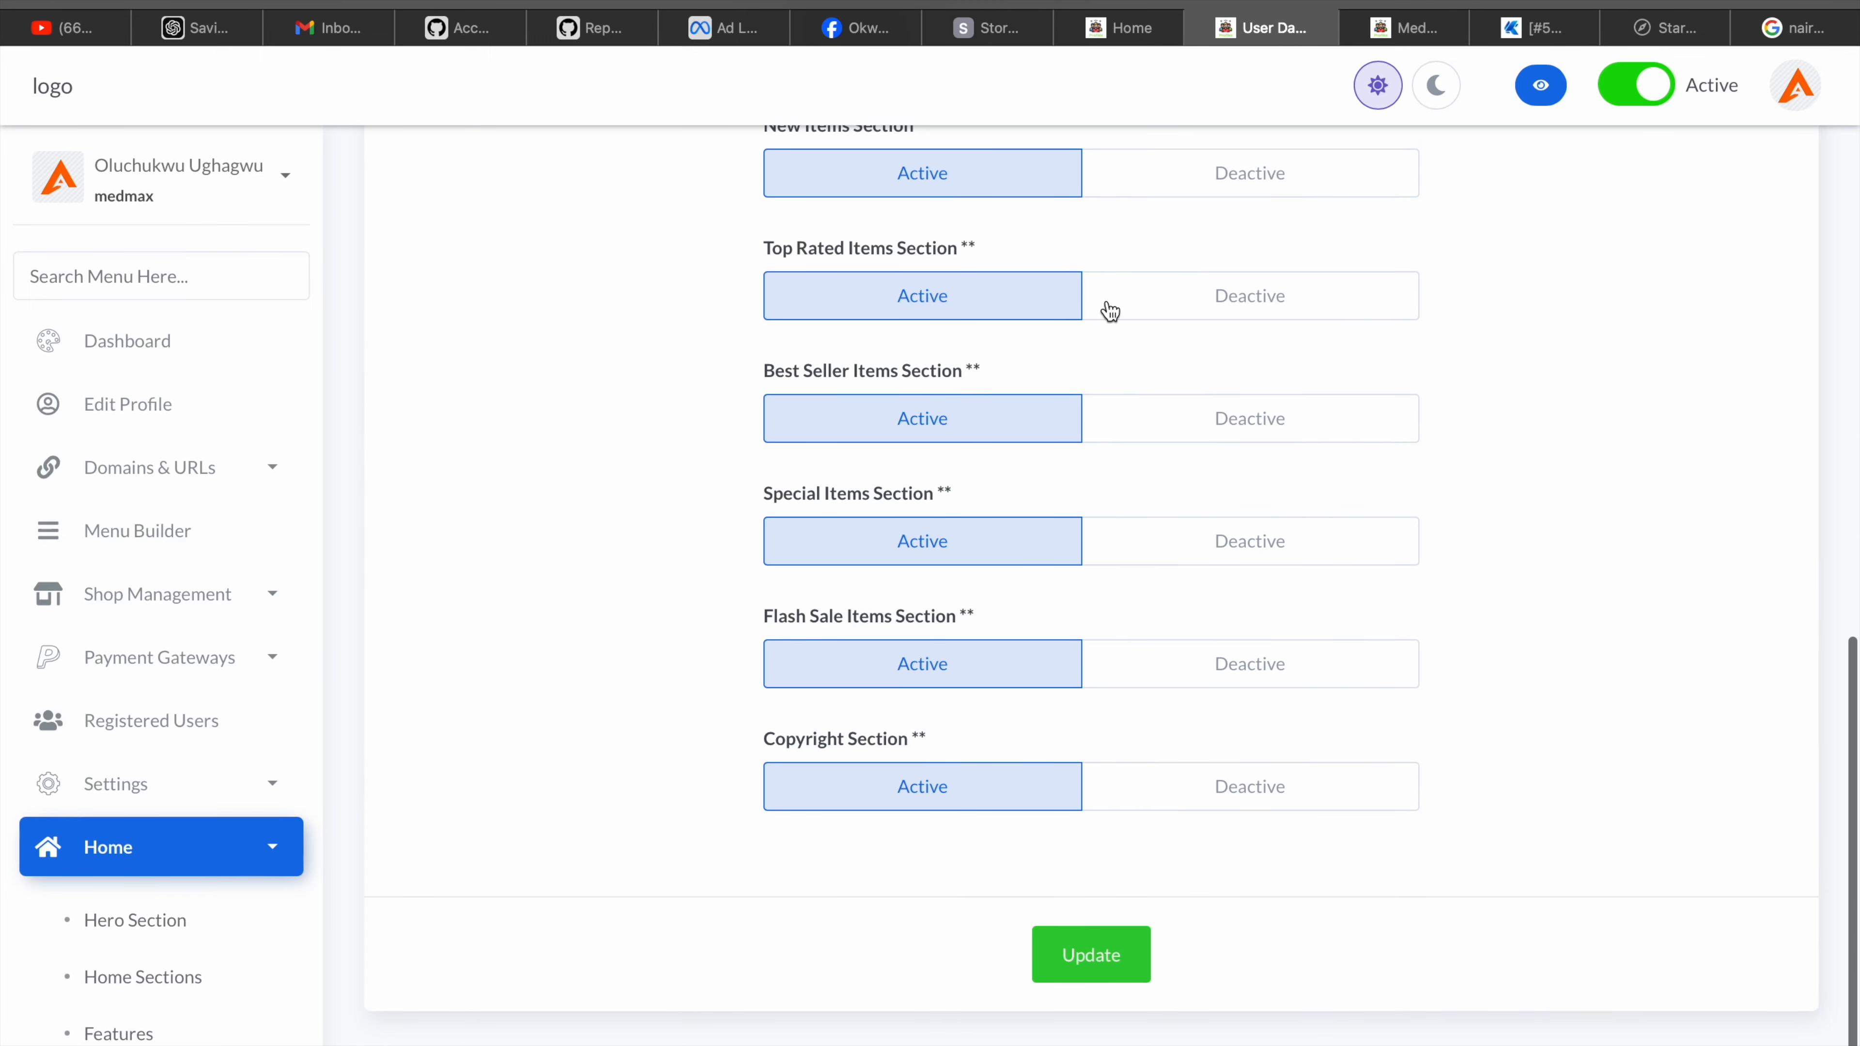
scroll(1134, 341, up, 1)
scroll(1133, 338, up, 12)
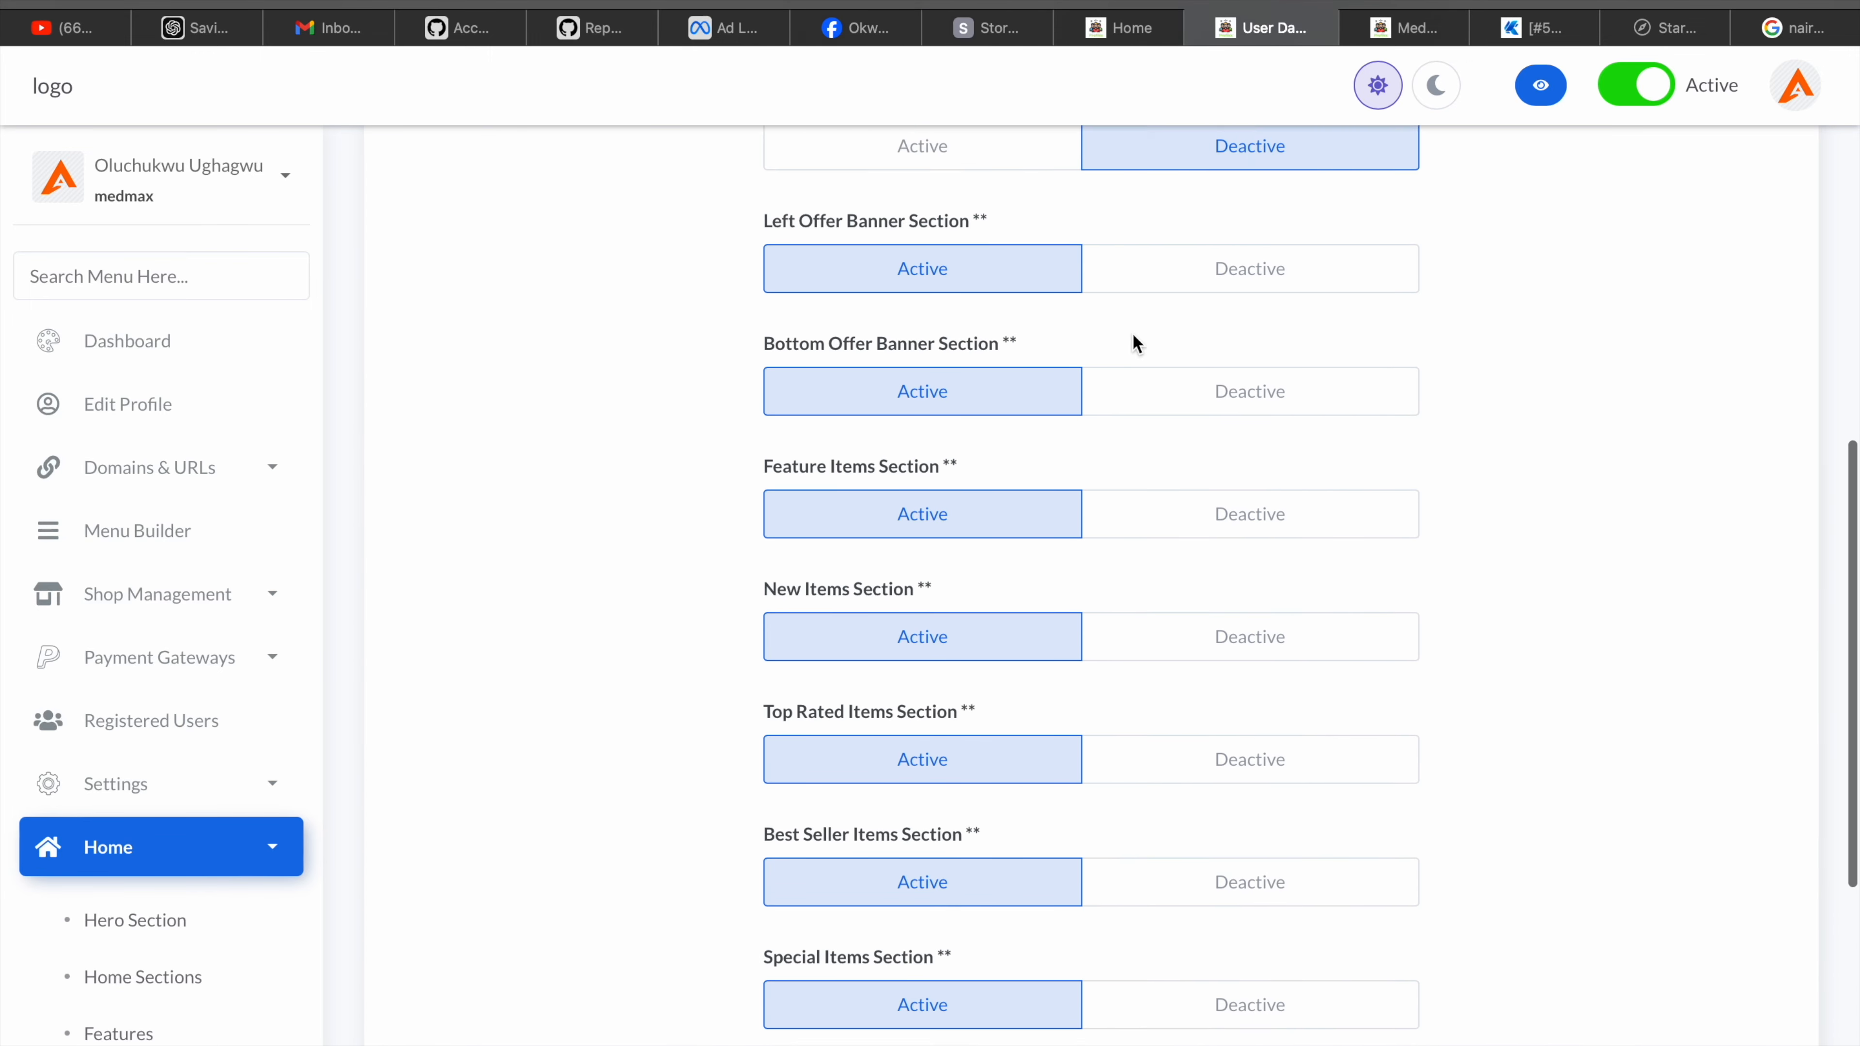
scroll(1132, 343, up, 6)
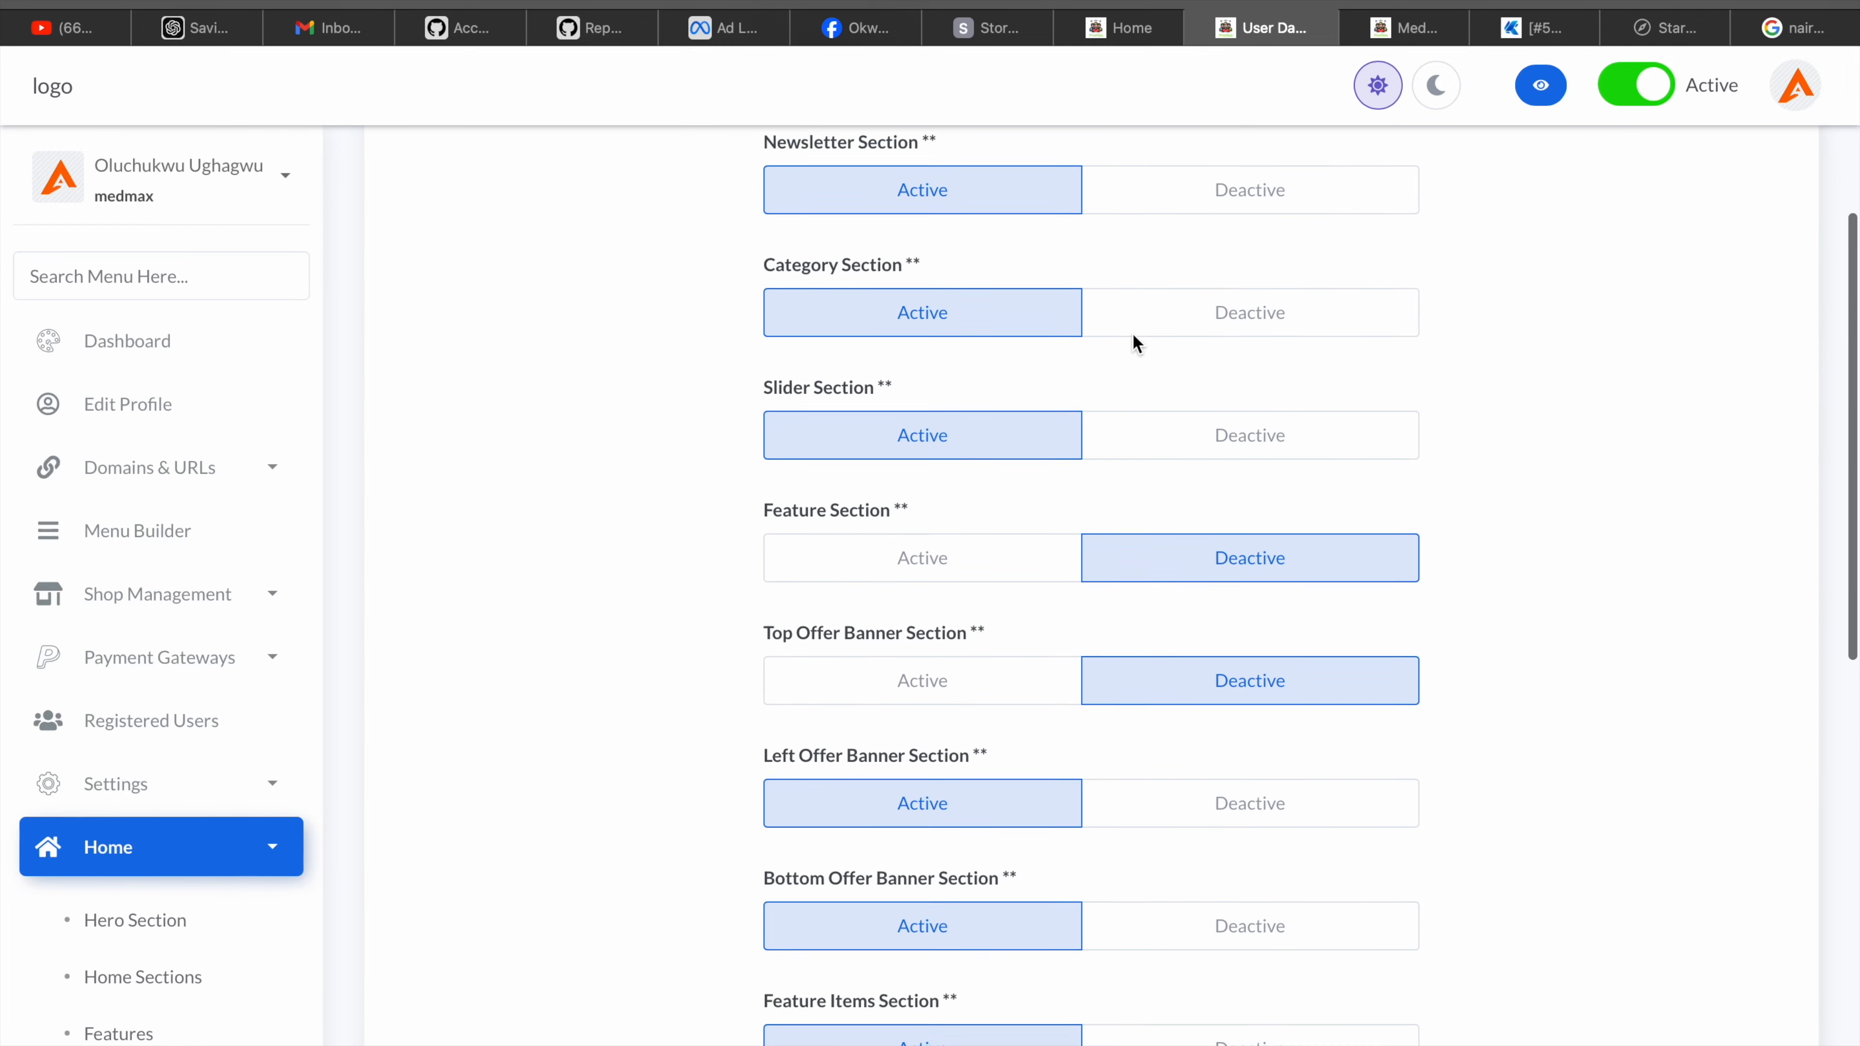
Set the home page's Newsletter Section to Deactive and save the section customization
click(1187, 571)
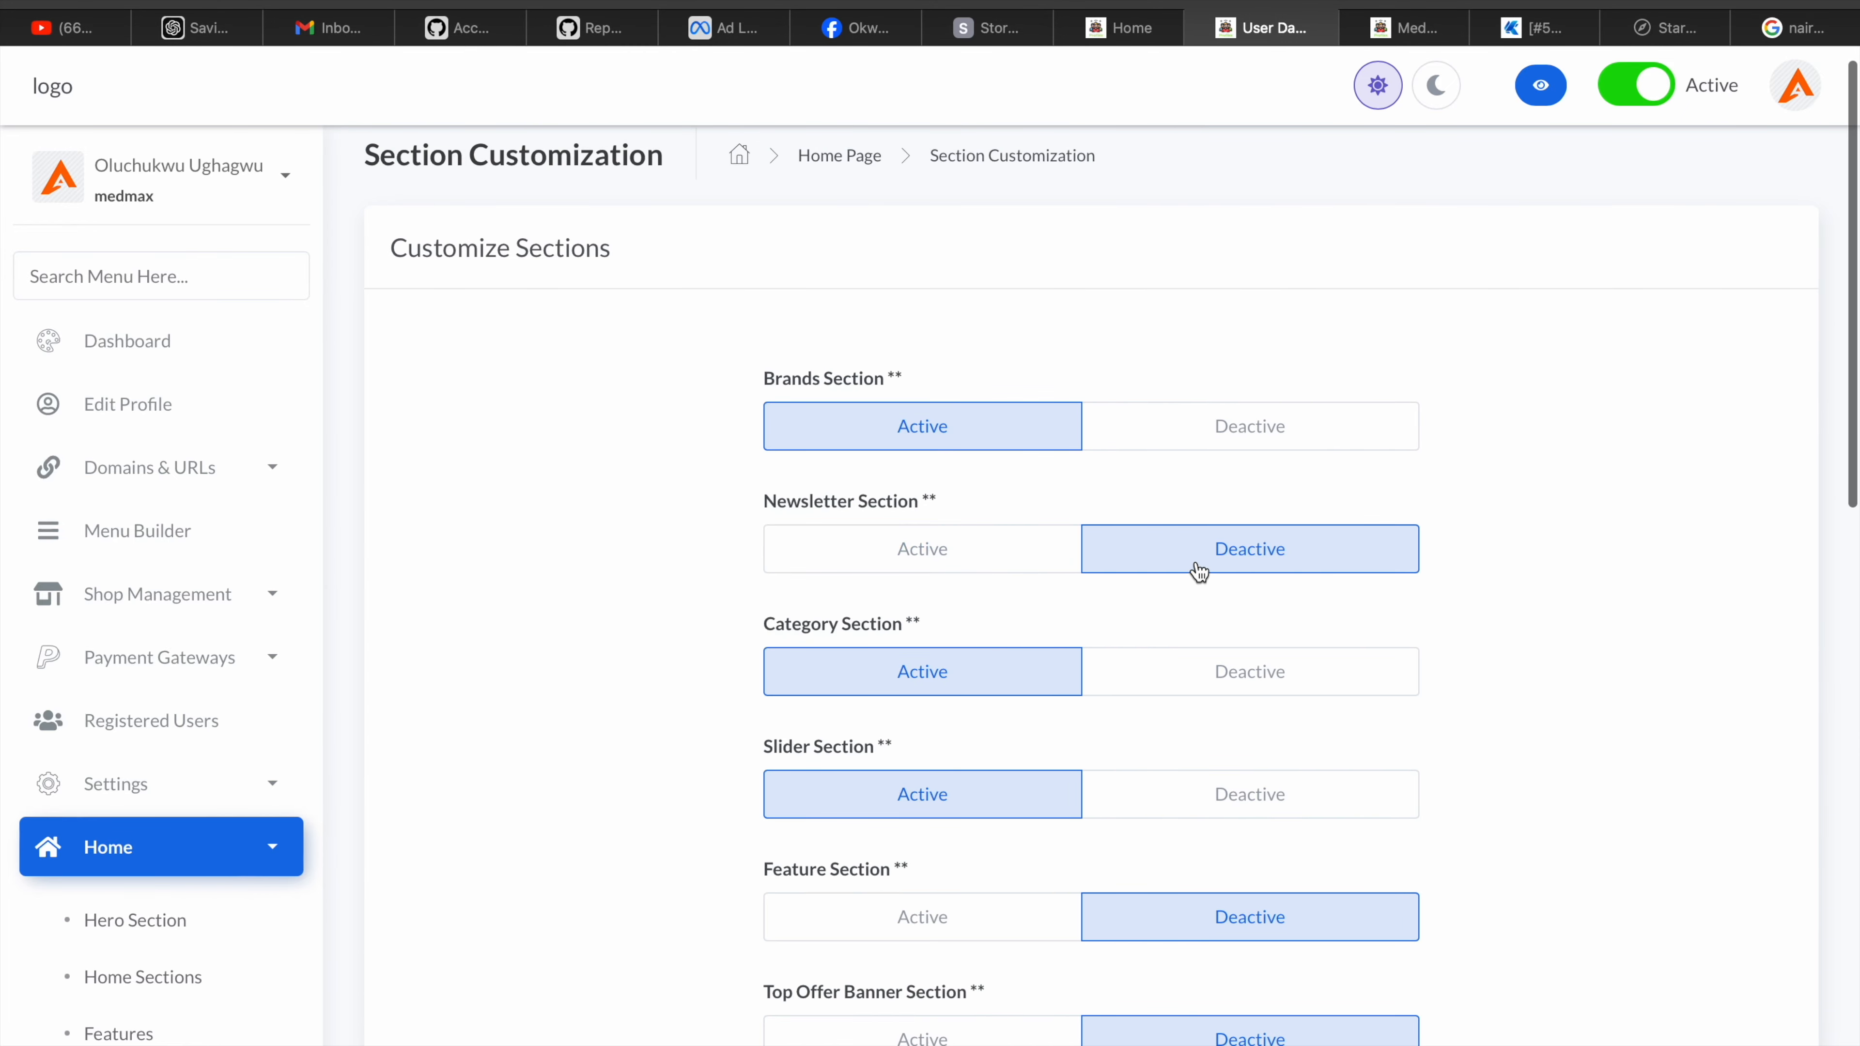
scroll(1200, 569, down, 15)
click(1391, 27)
scroll(888, 395, down, 8)
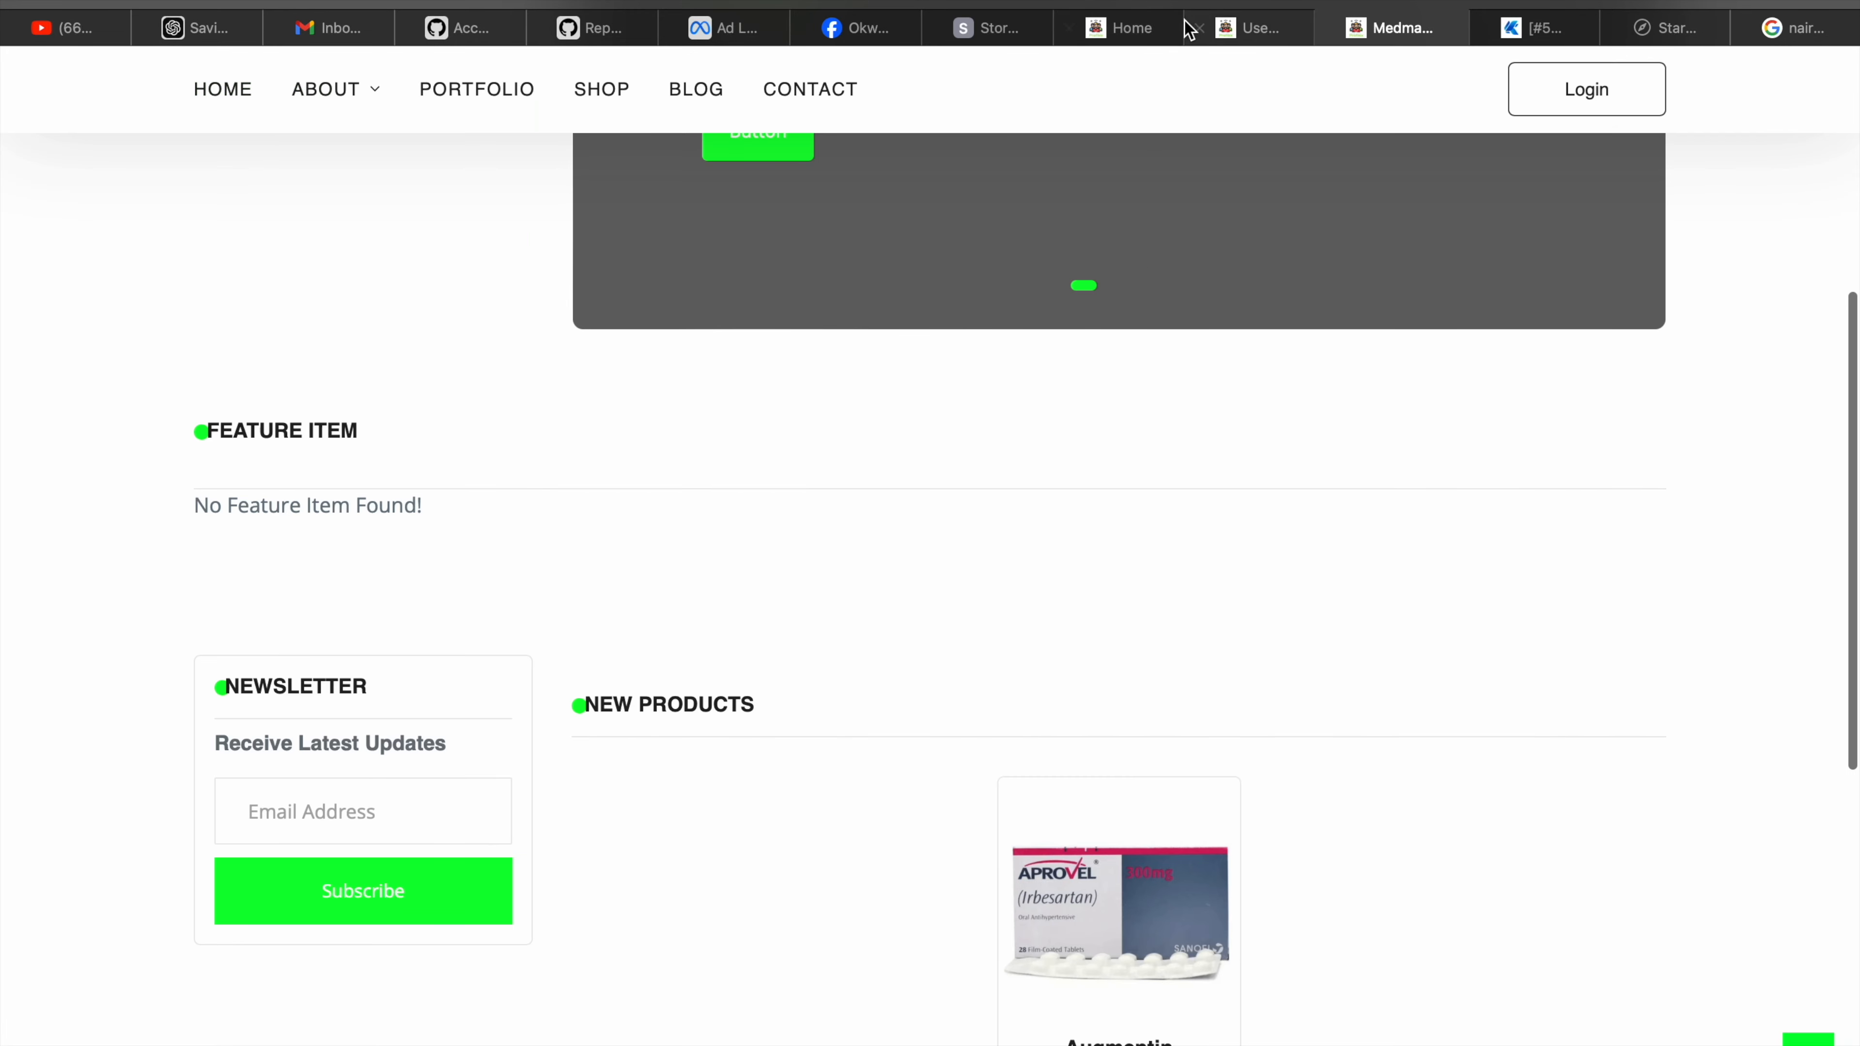
click(1245, 27)
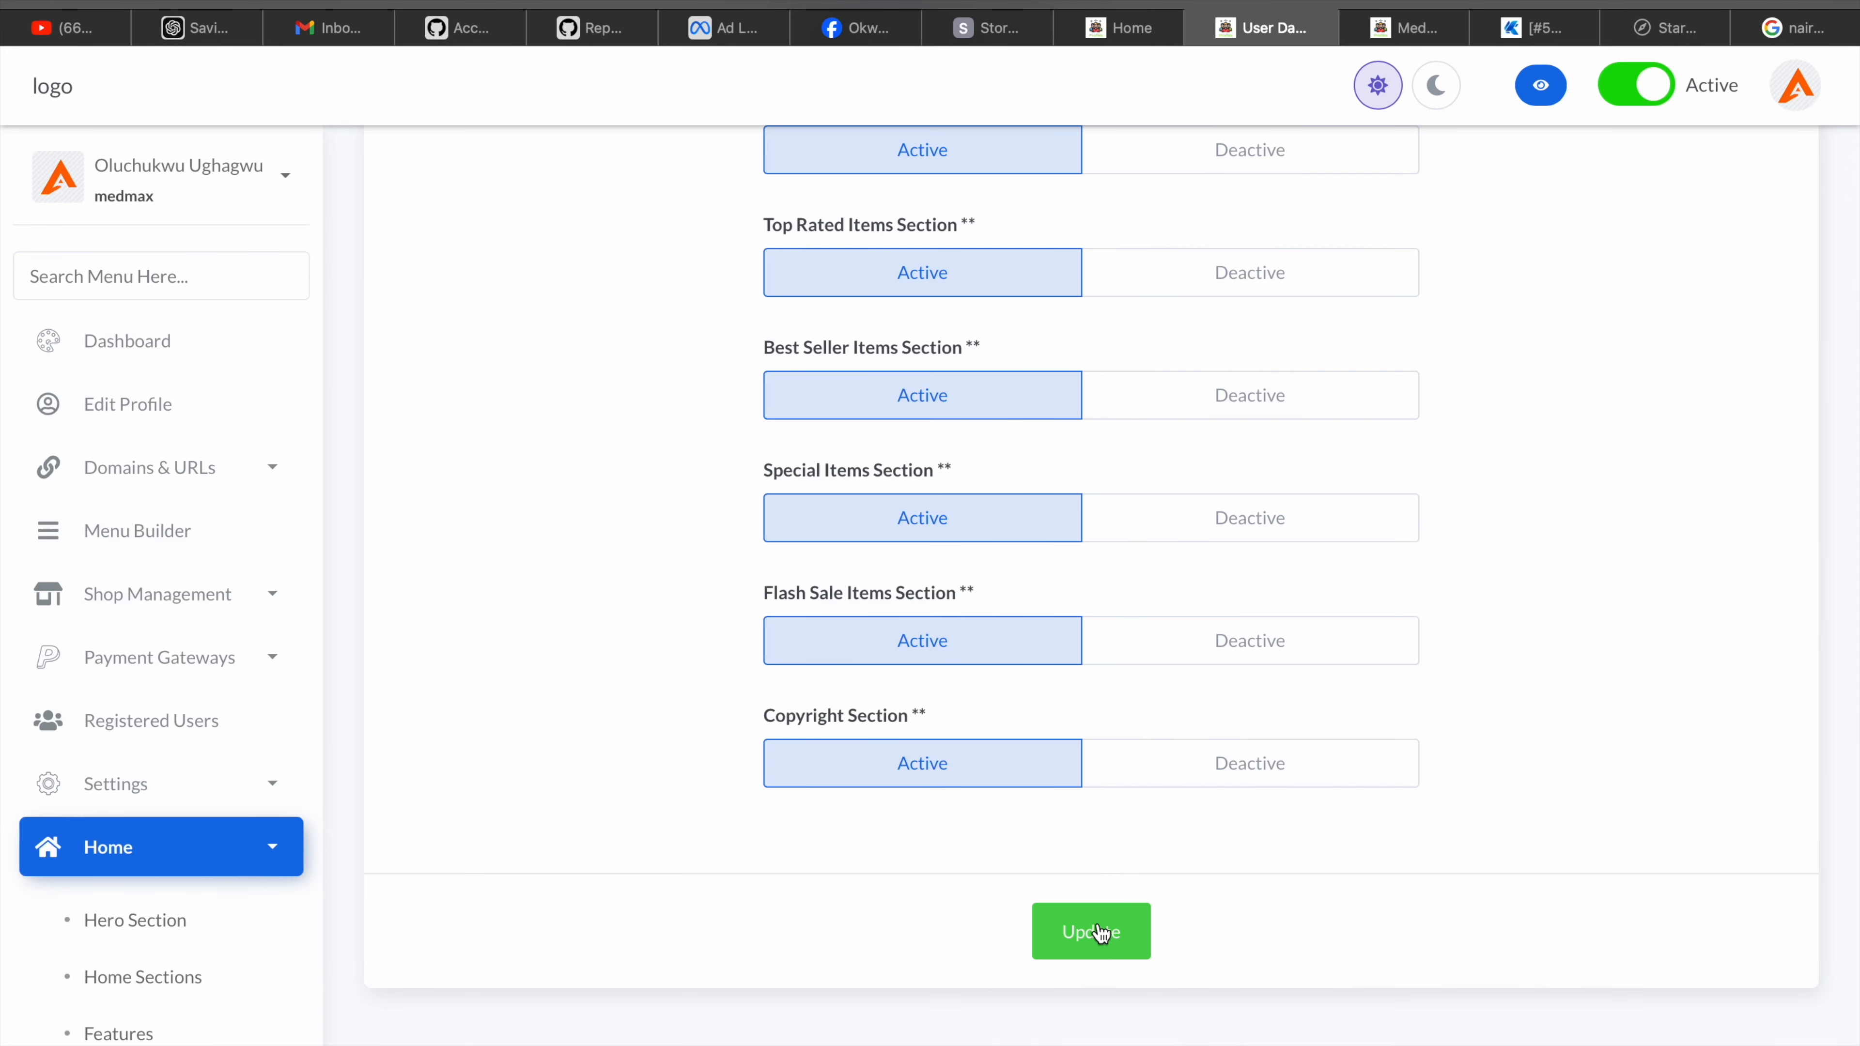
Reload the storefront and check the area beside New Products for the newsletter box
click(1406, 28)
key(super+r)
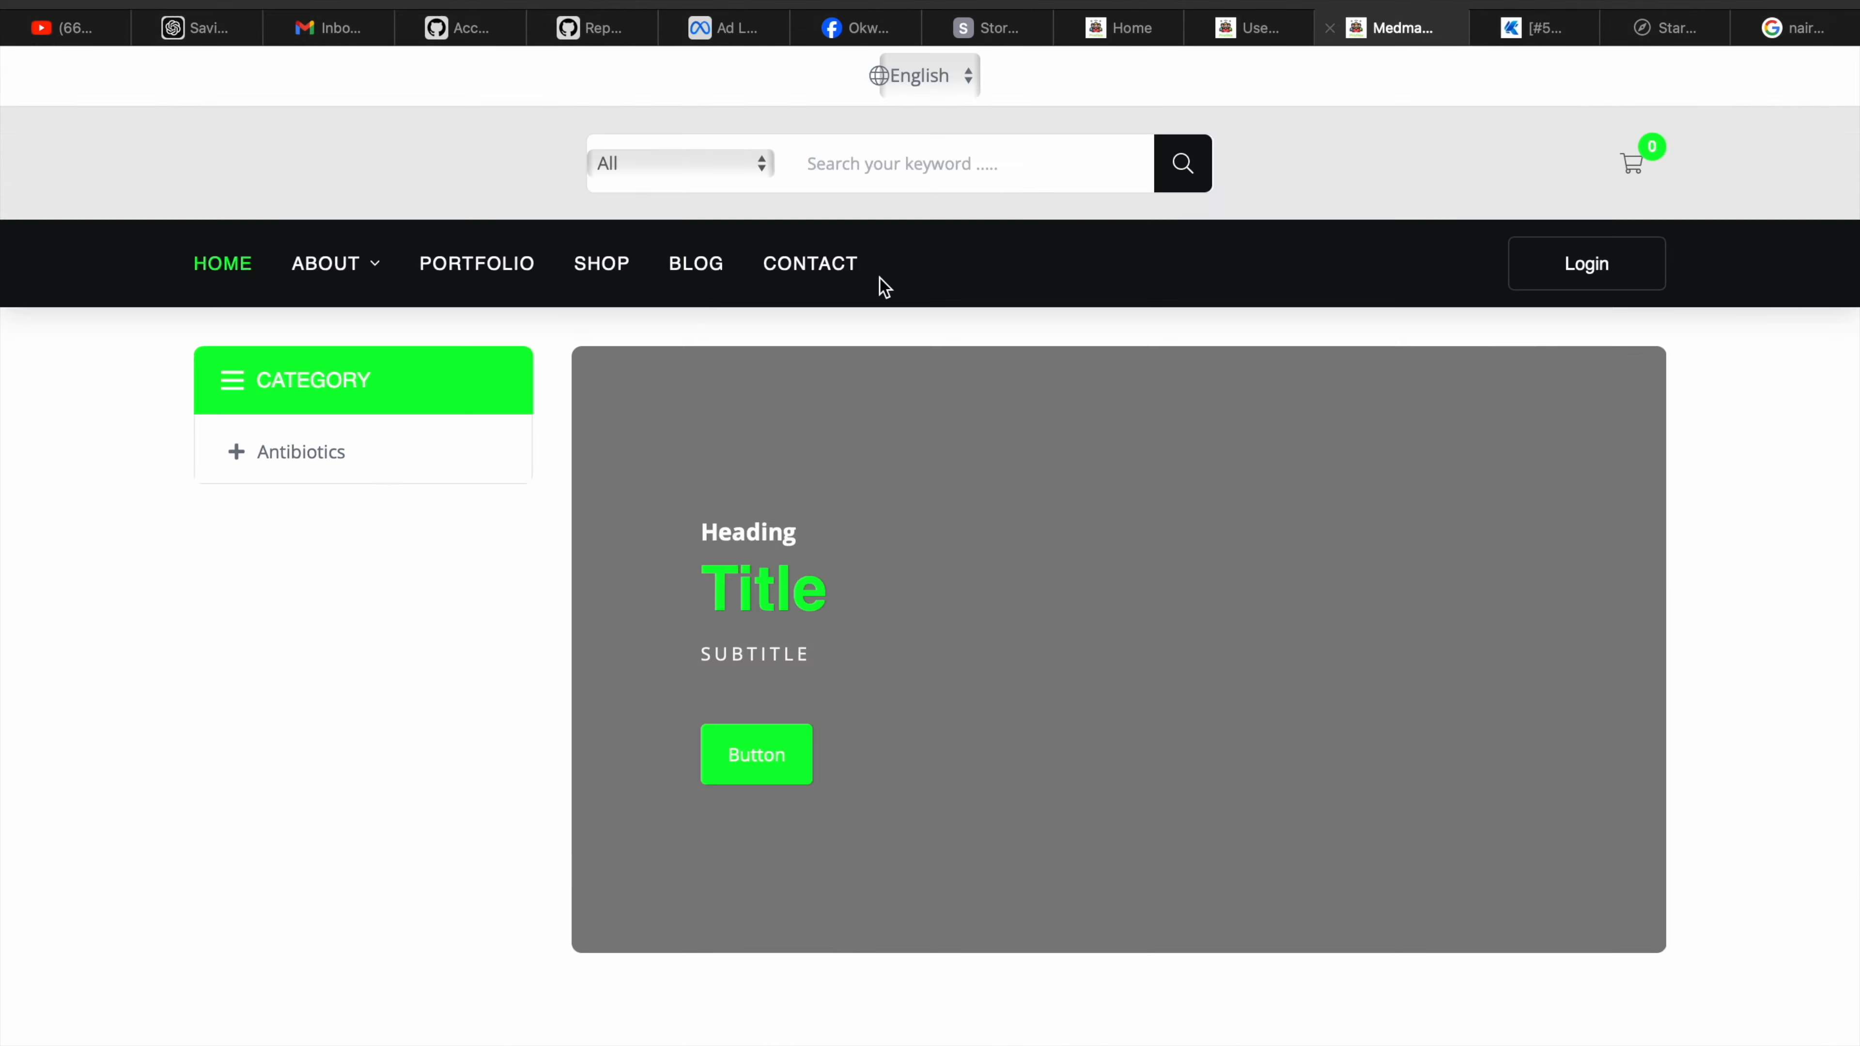
scroll(439, 644, down, 5)
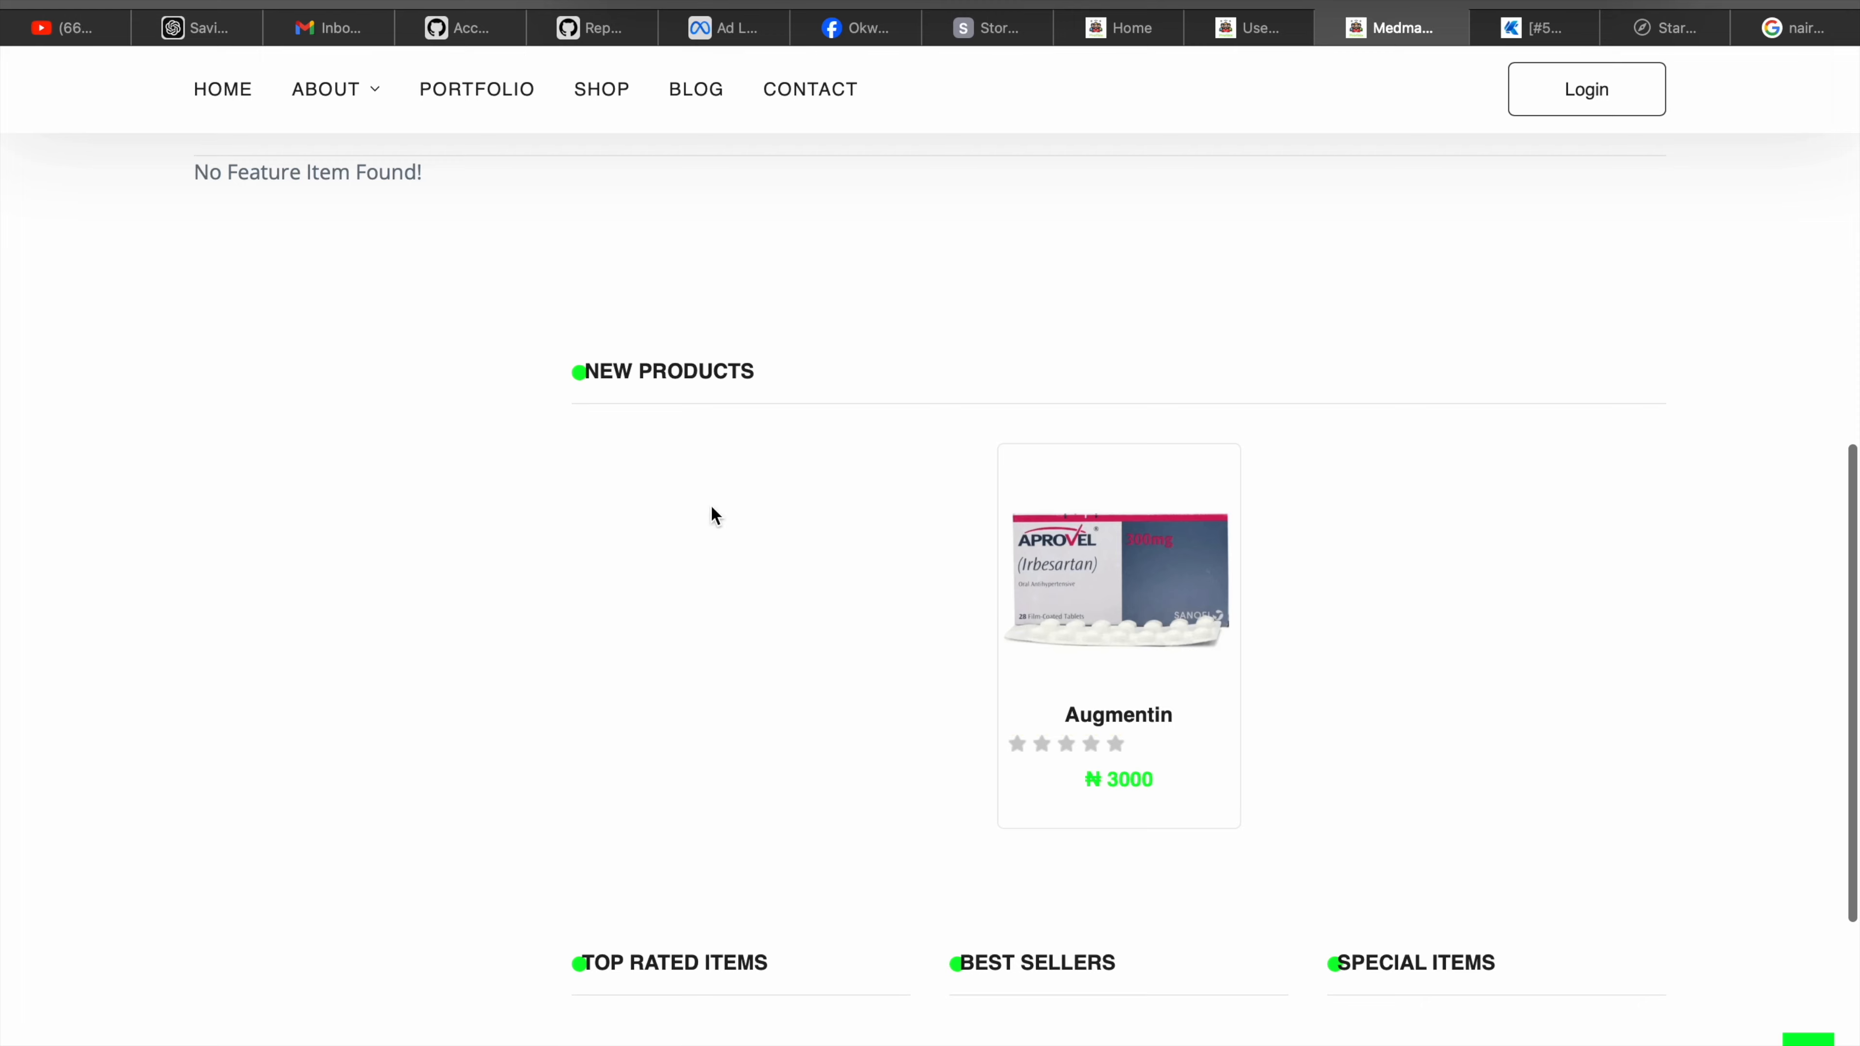
Show the dashboard's Footer options and compare them with the footer area of the storefront
click(1249, 27)
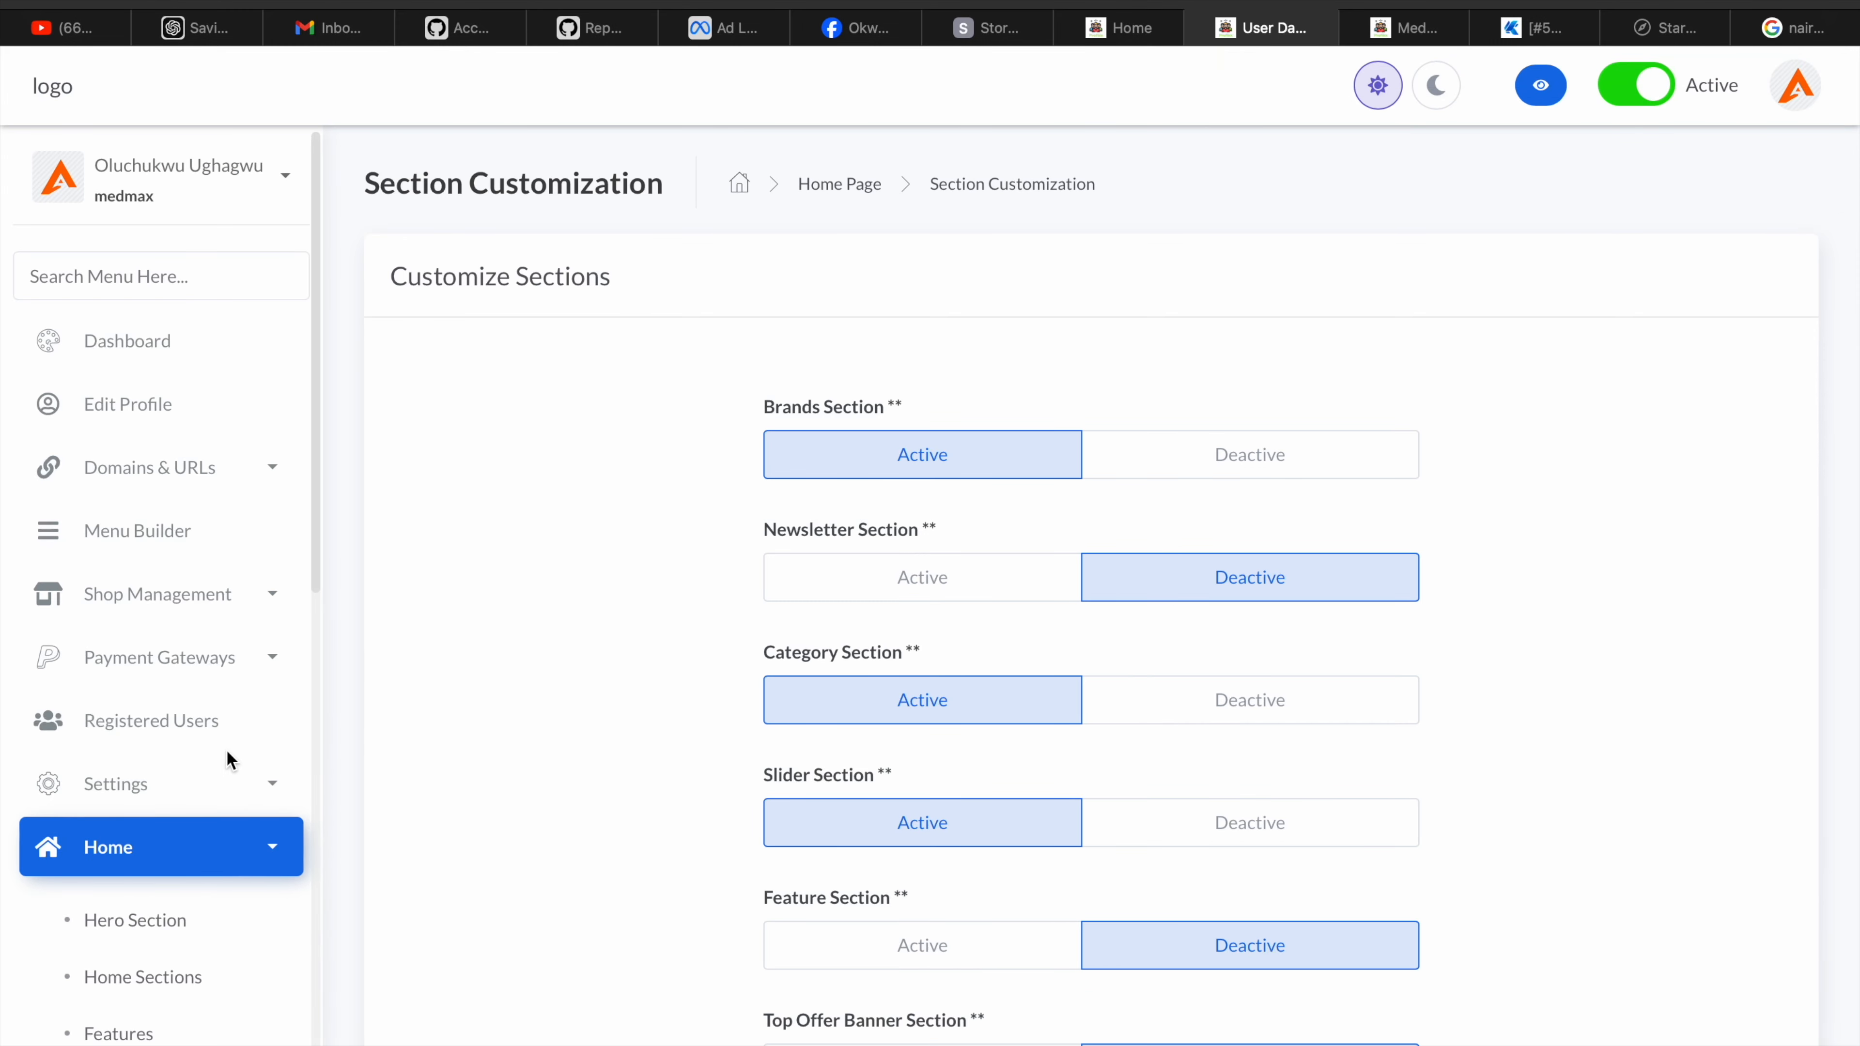
scroll(227, 755, down, 10)
click(192, 579)
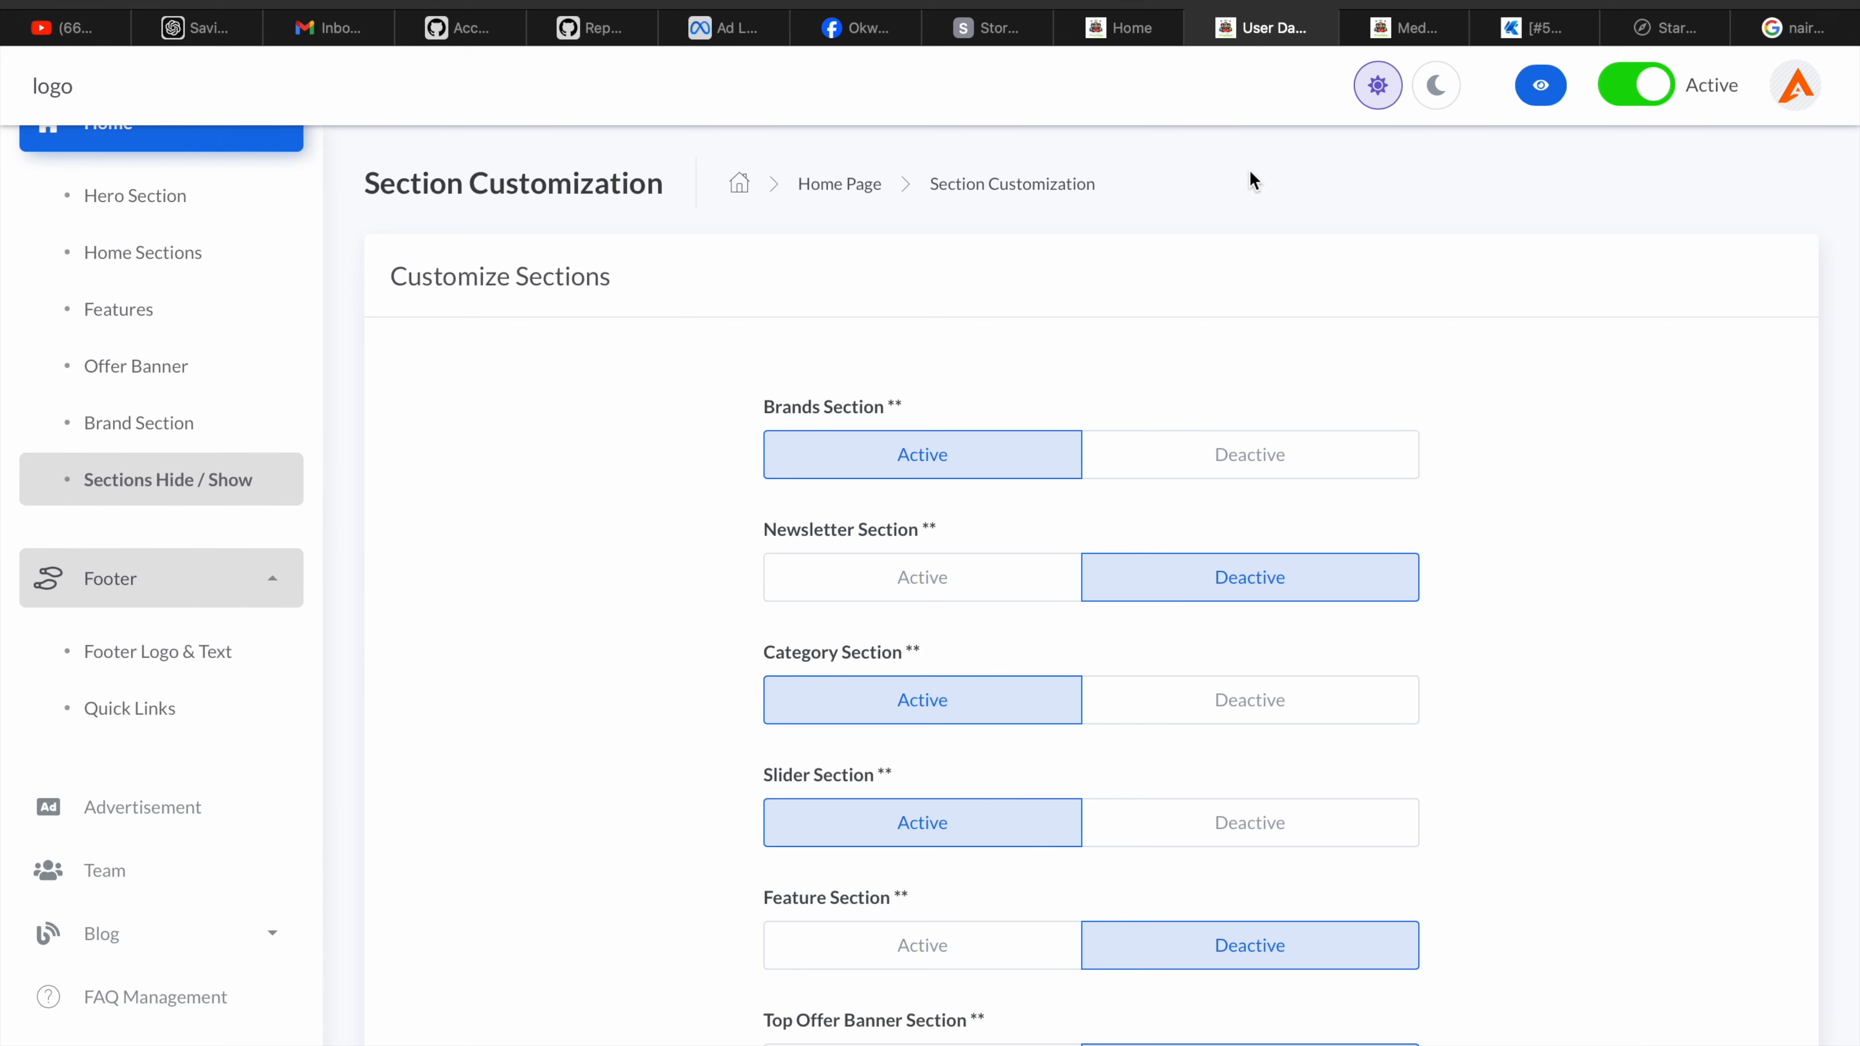
click(1415, 25)
scroll(1010, 664, down, 5)
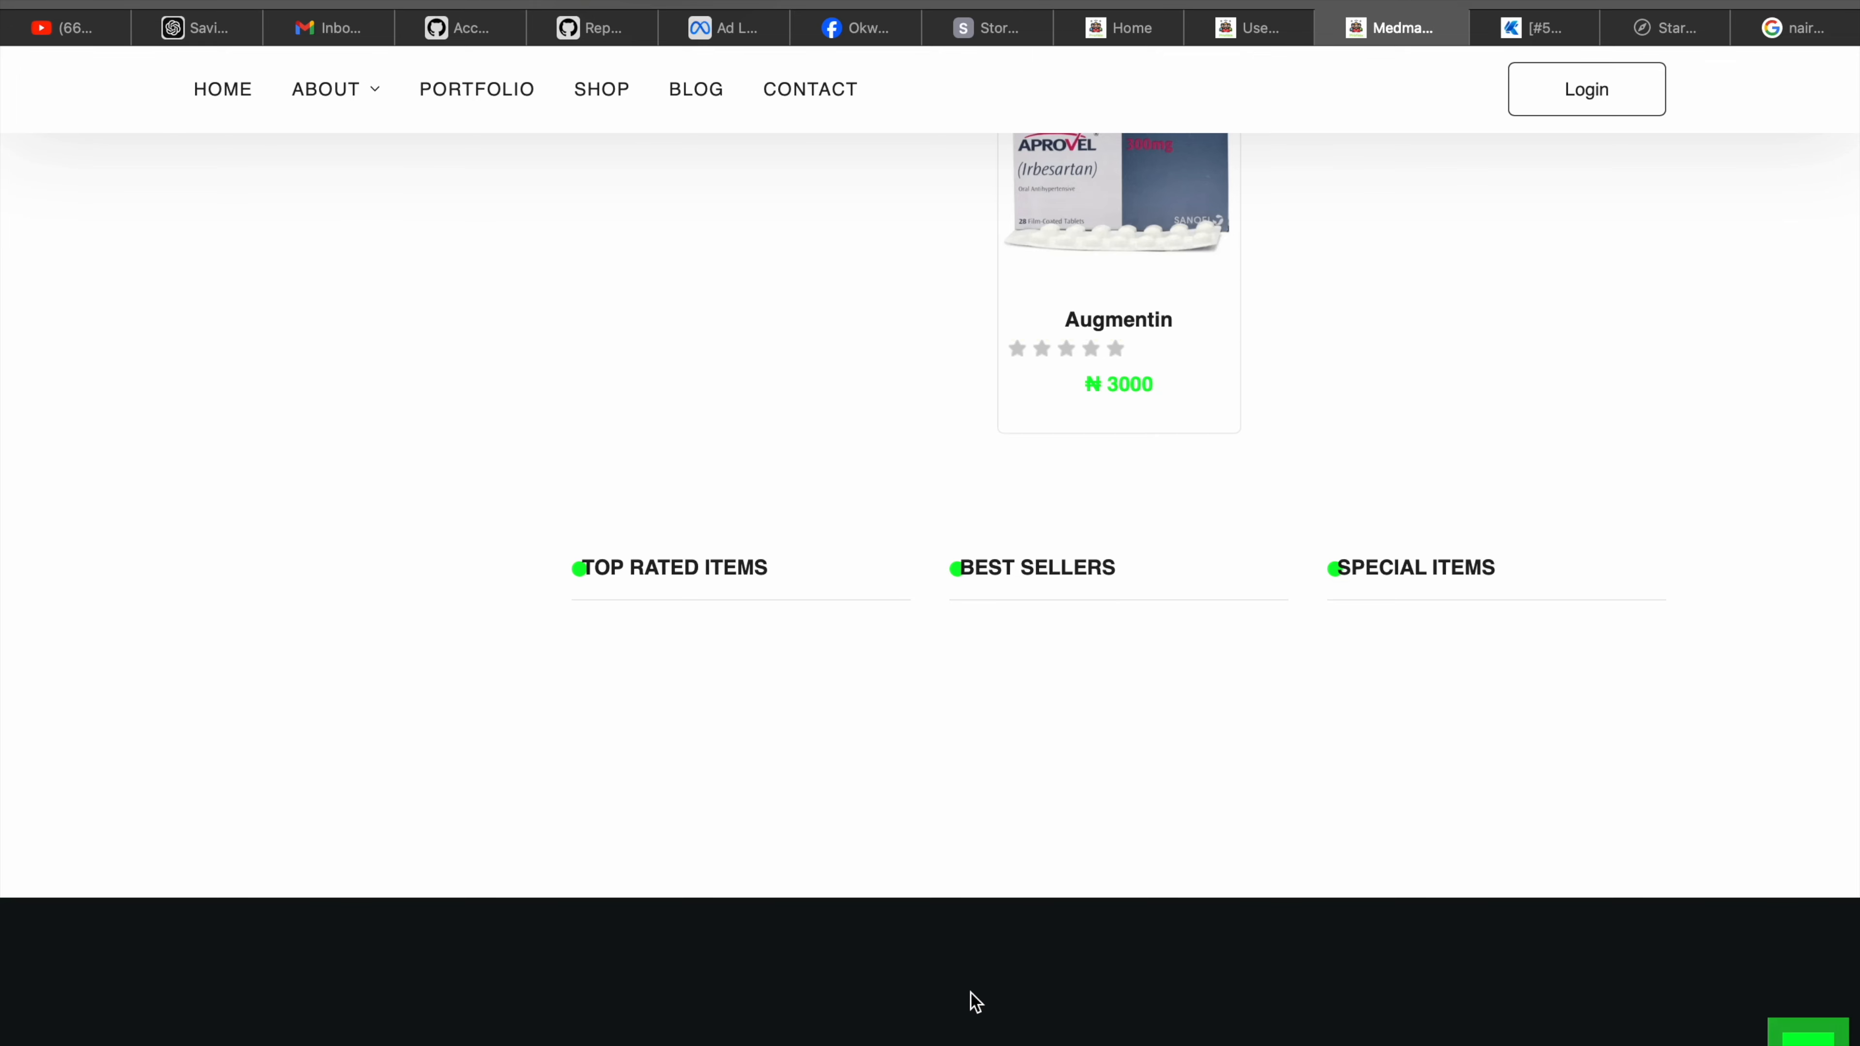
Back in the dashboard, open the blog Categories page and the Blog list, and look over the remaining management options
click(1255, 40)
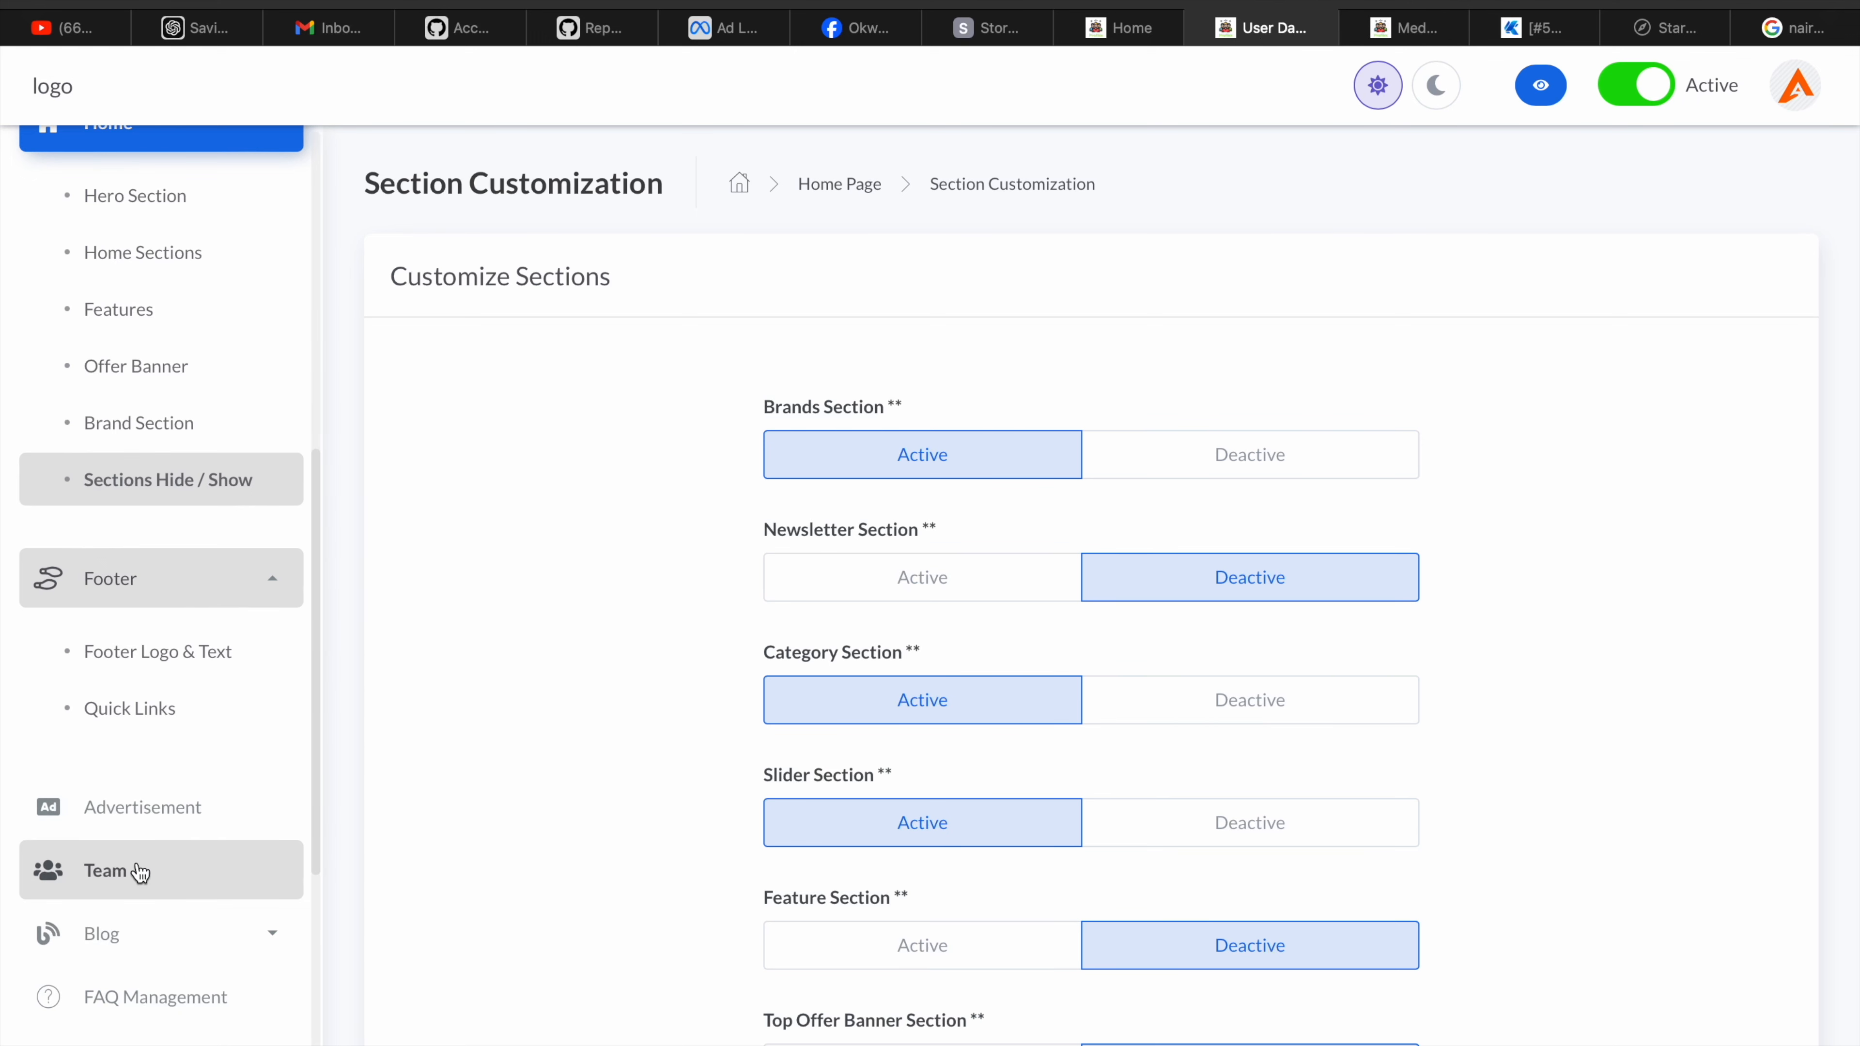
scroll(139, 872, down, 5)
click(205, 610)
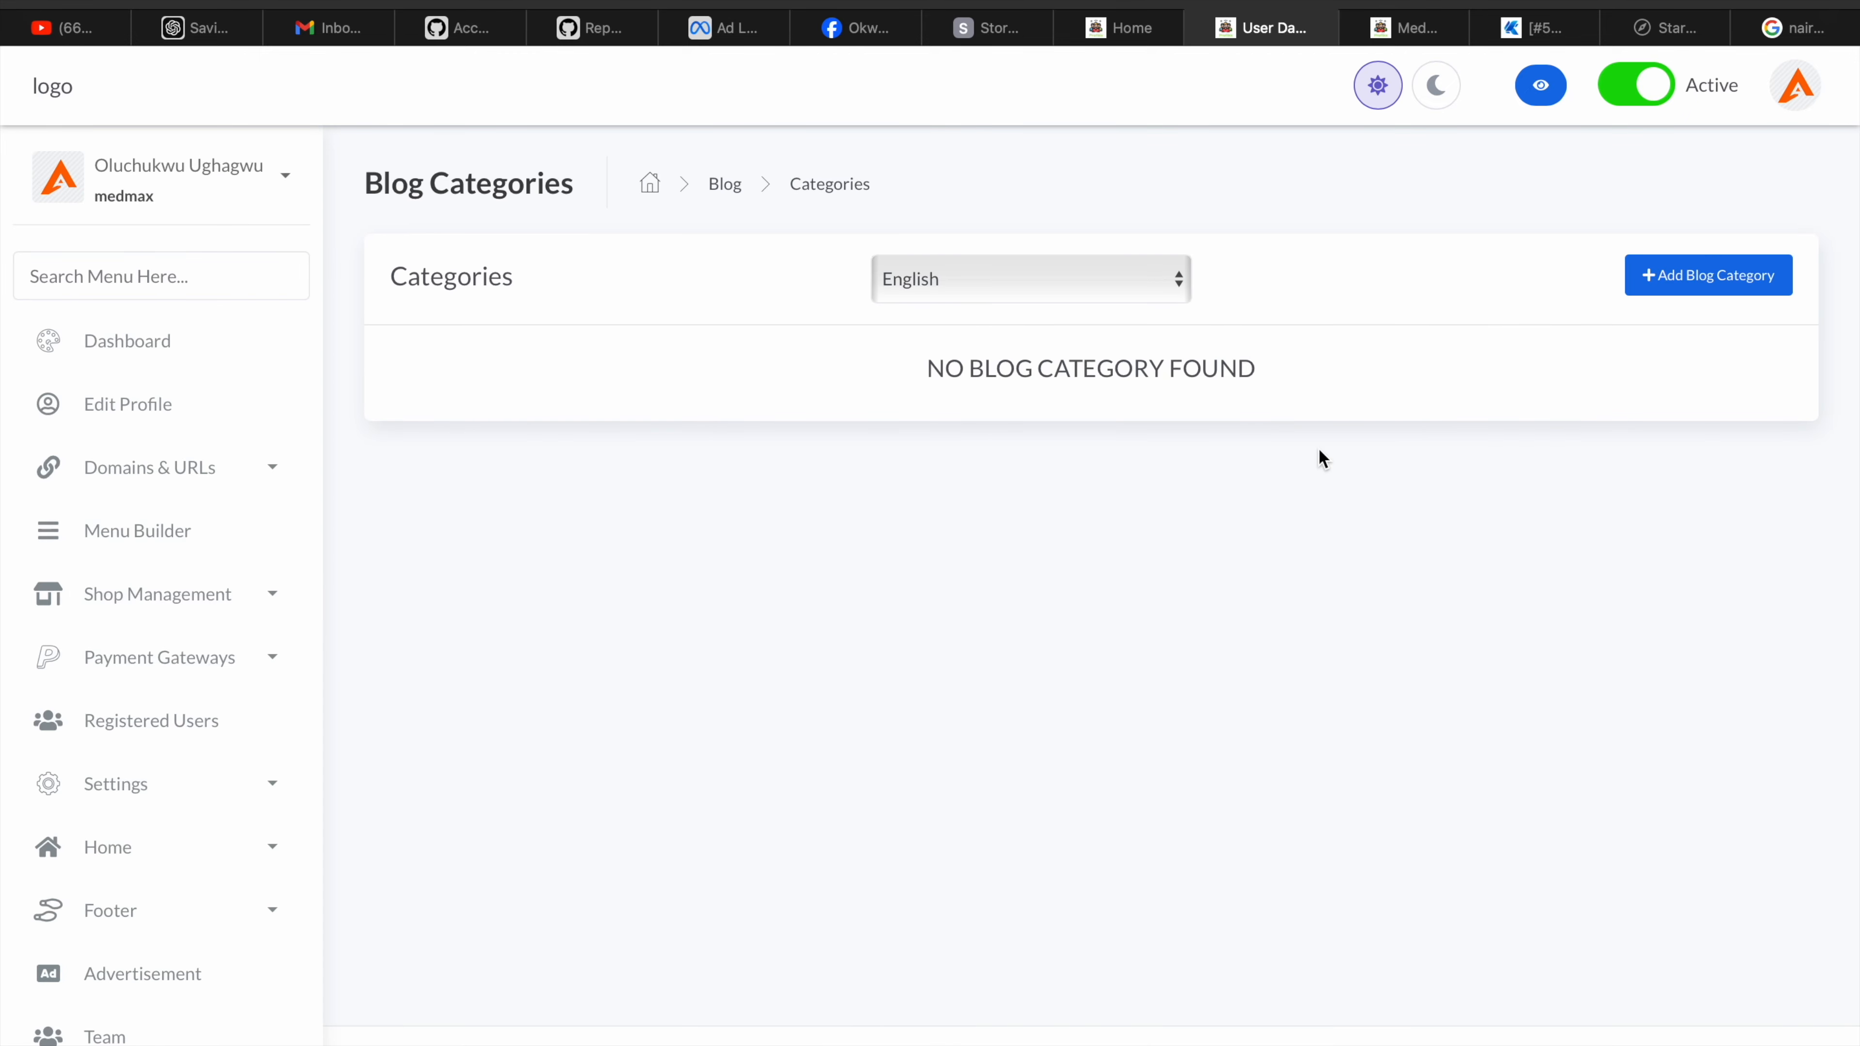
scroll(268, 882, down, 8)
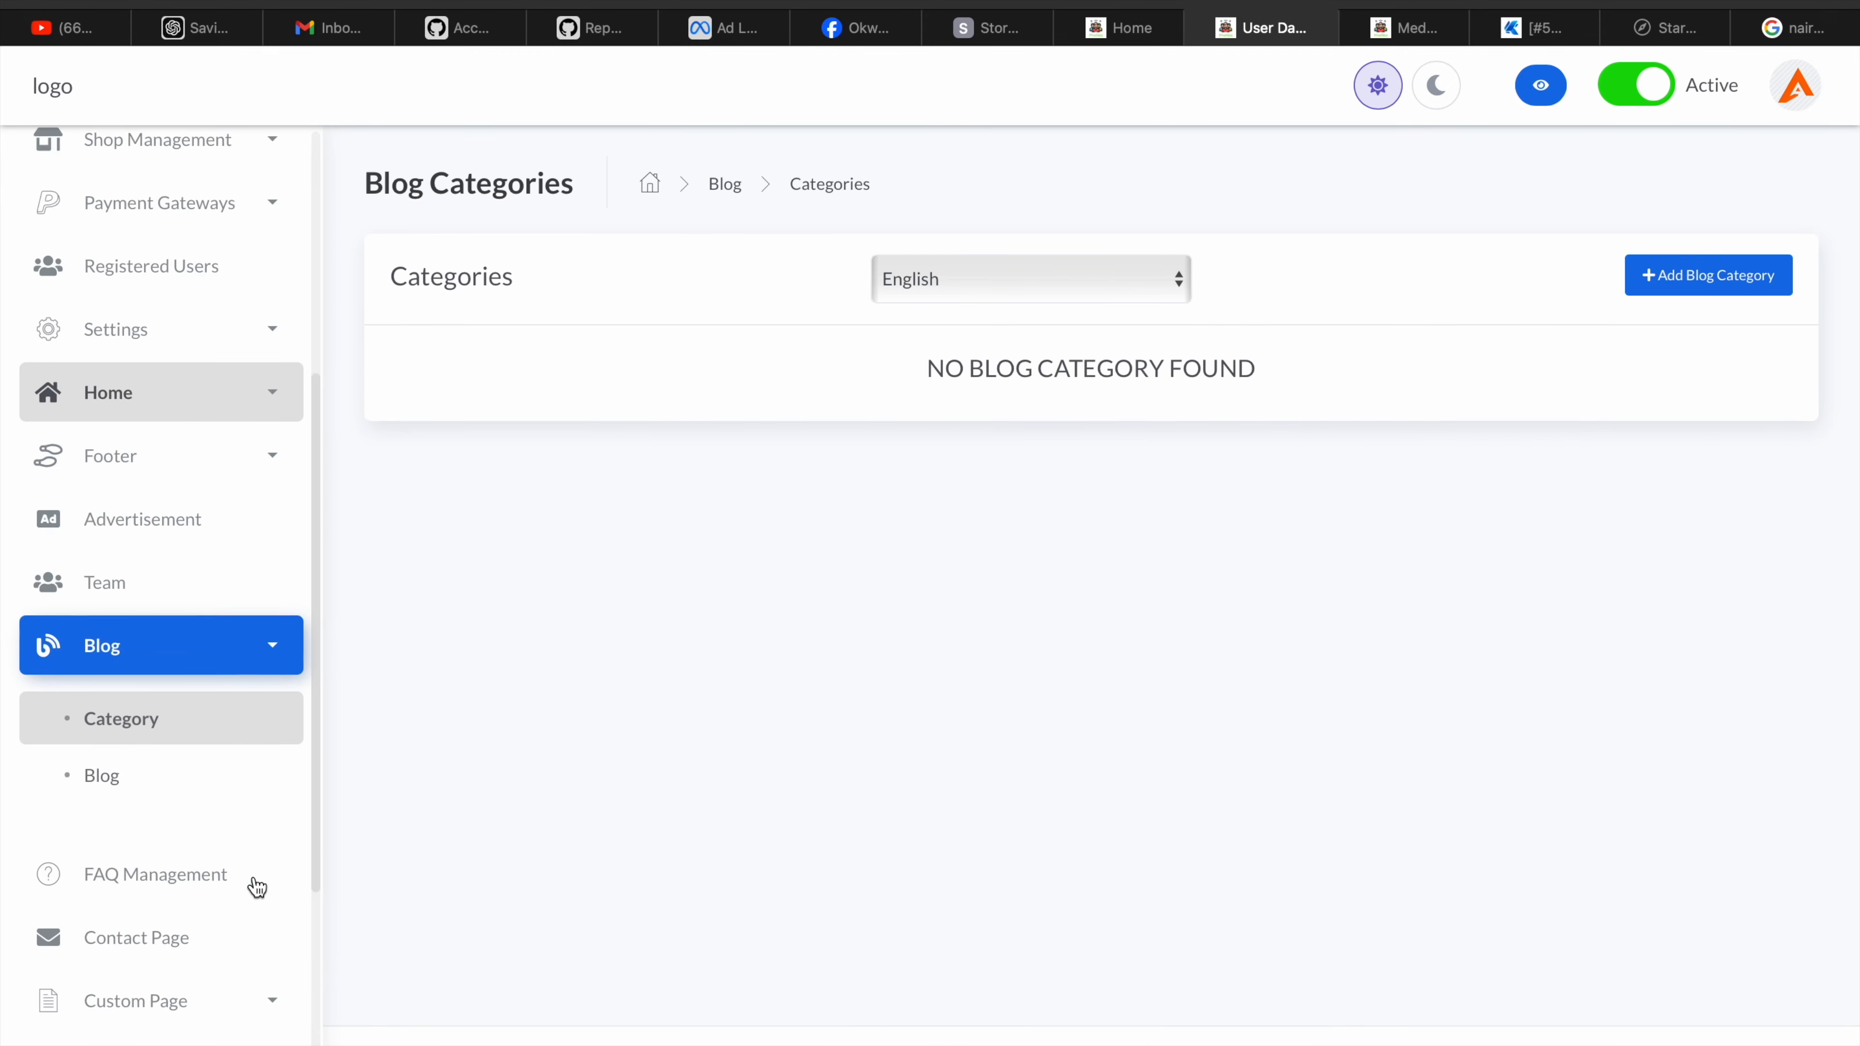
click(141, 626)
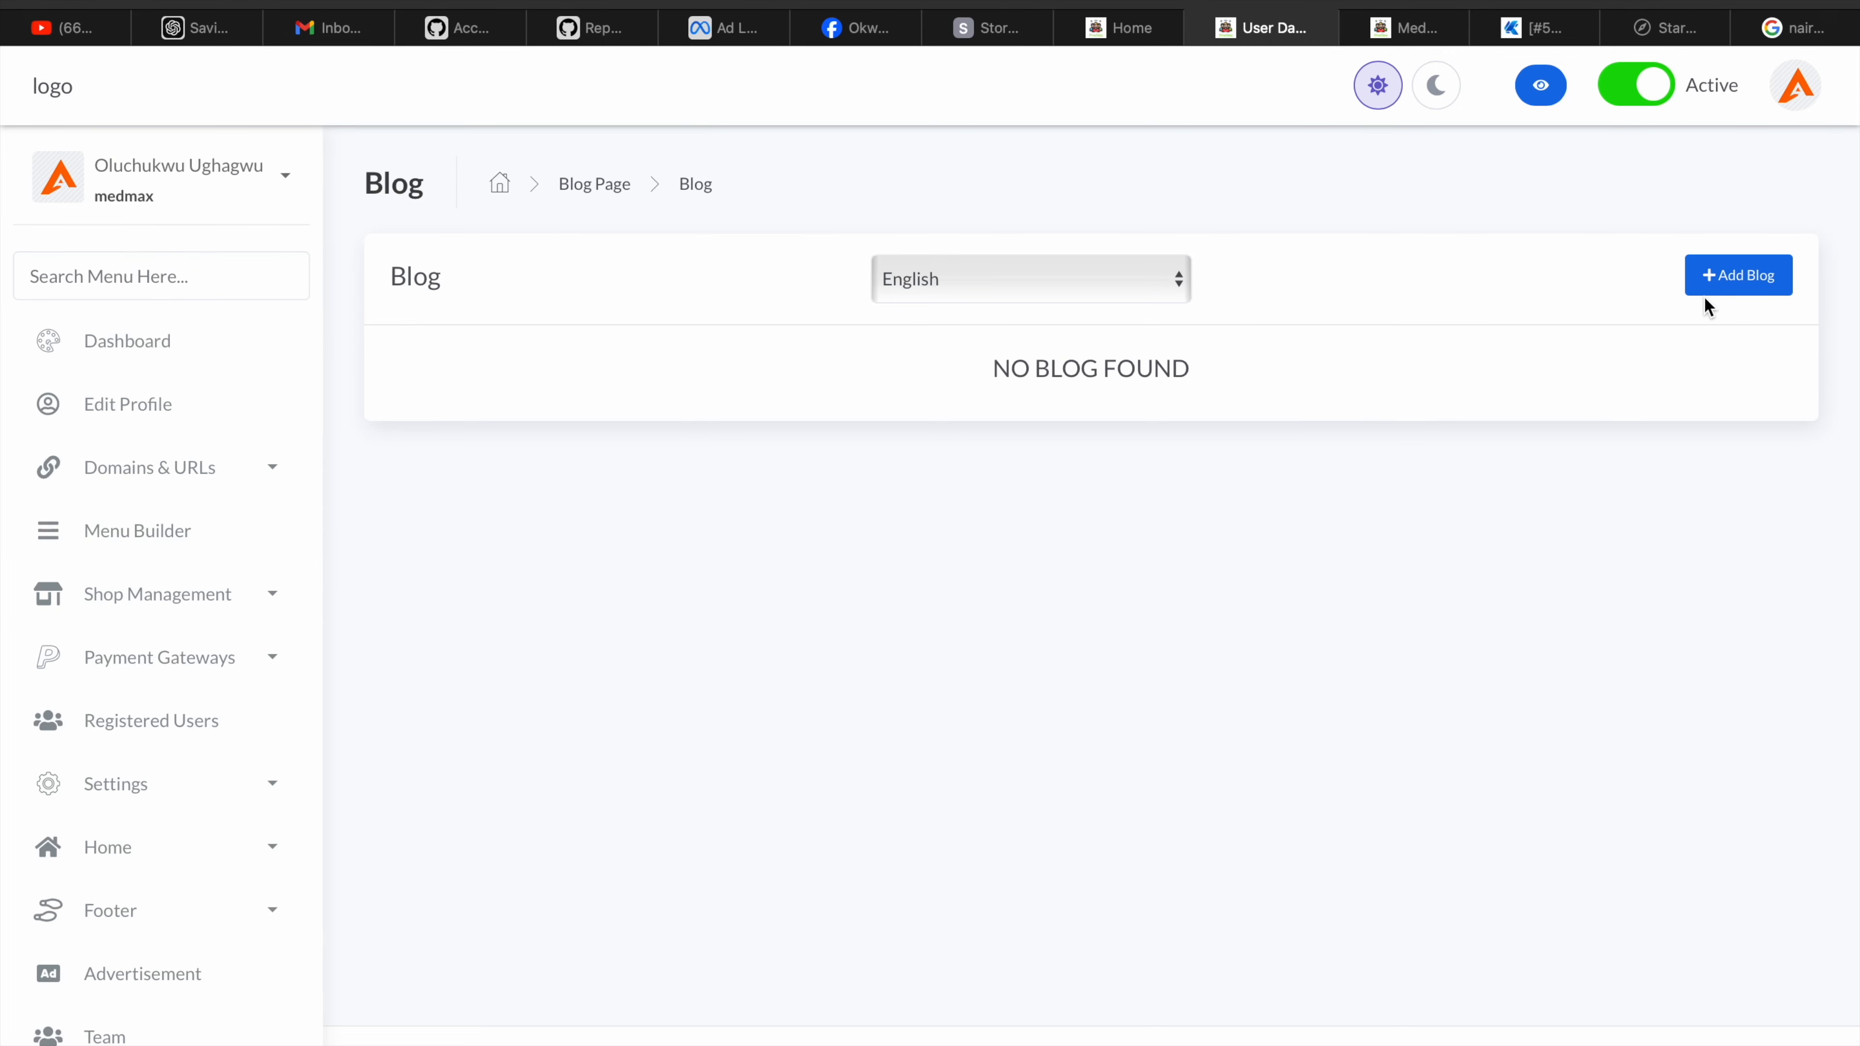
scroll(170, 772, down, 10)
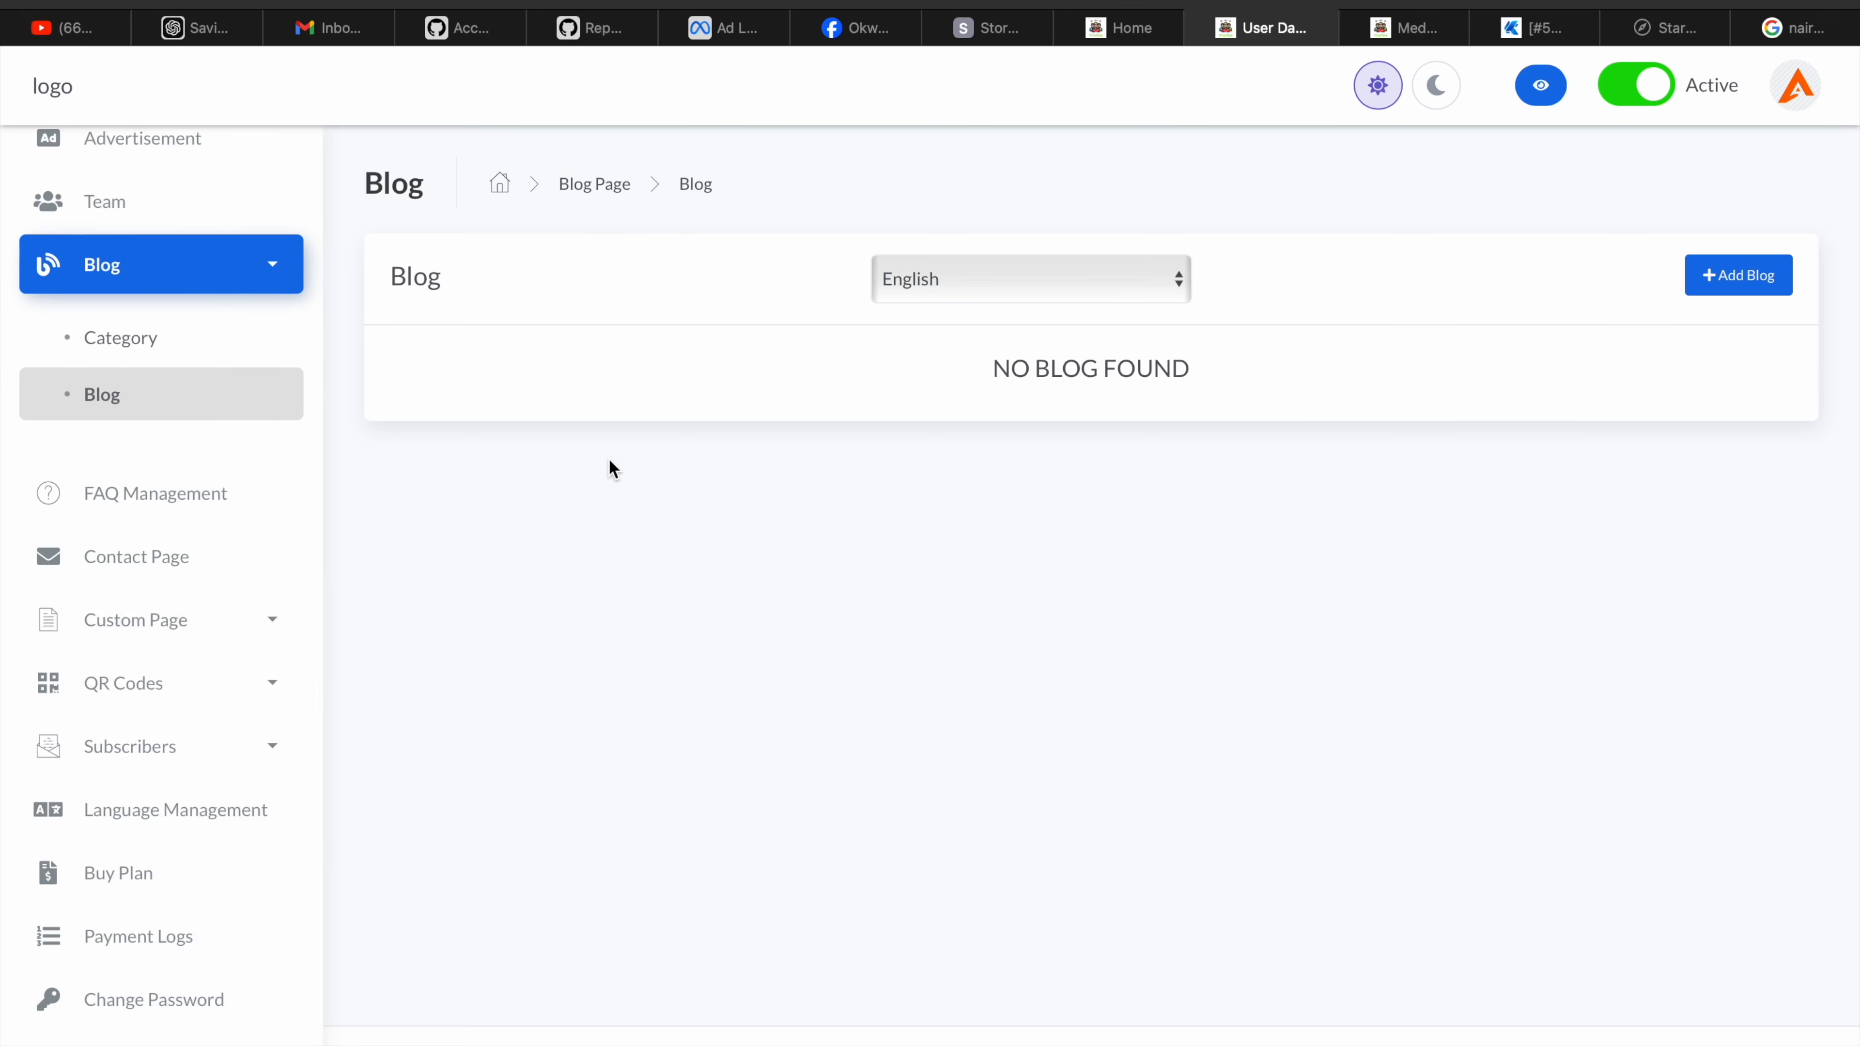
scroll(126, 539, up, 10)
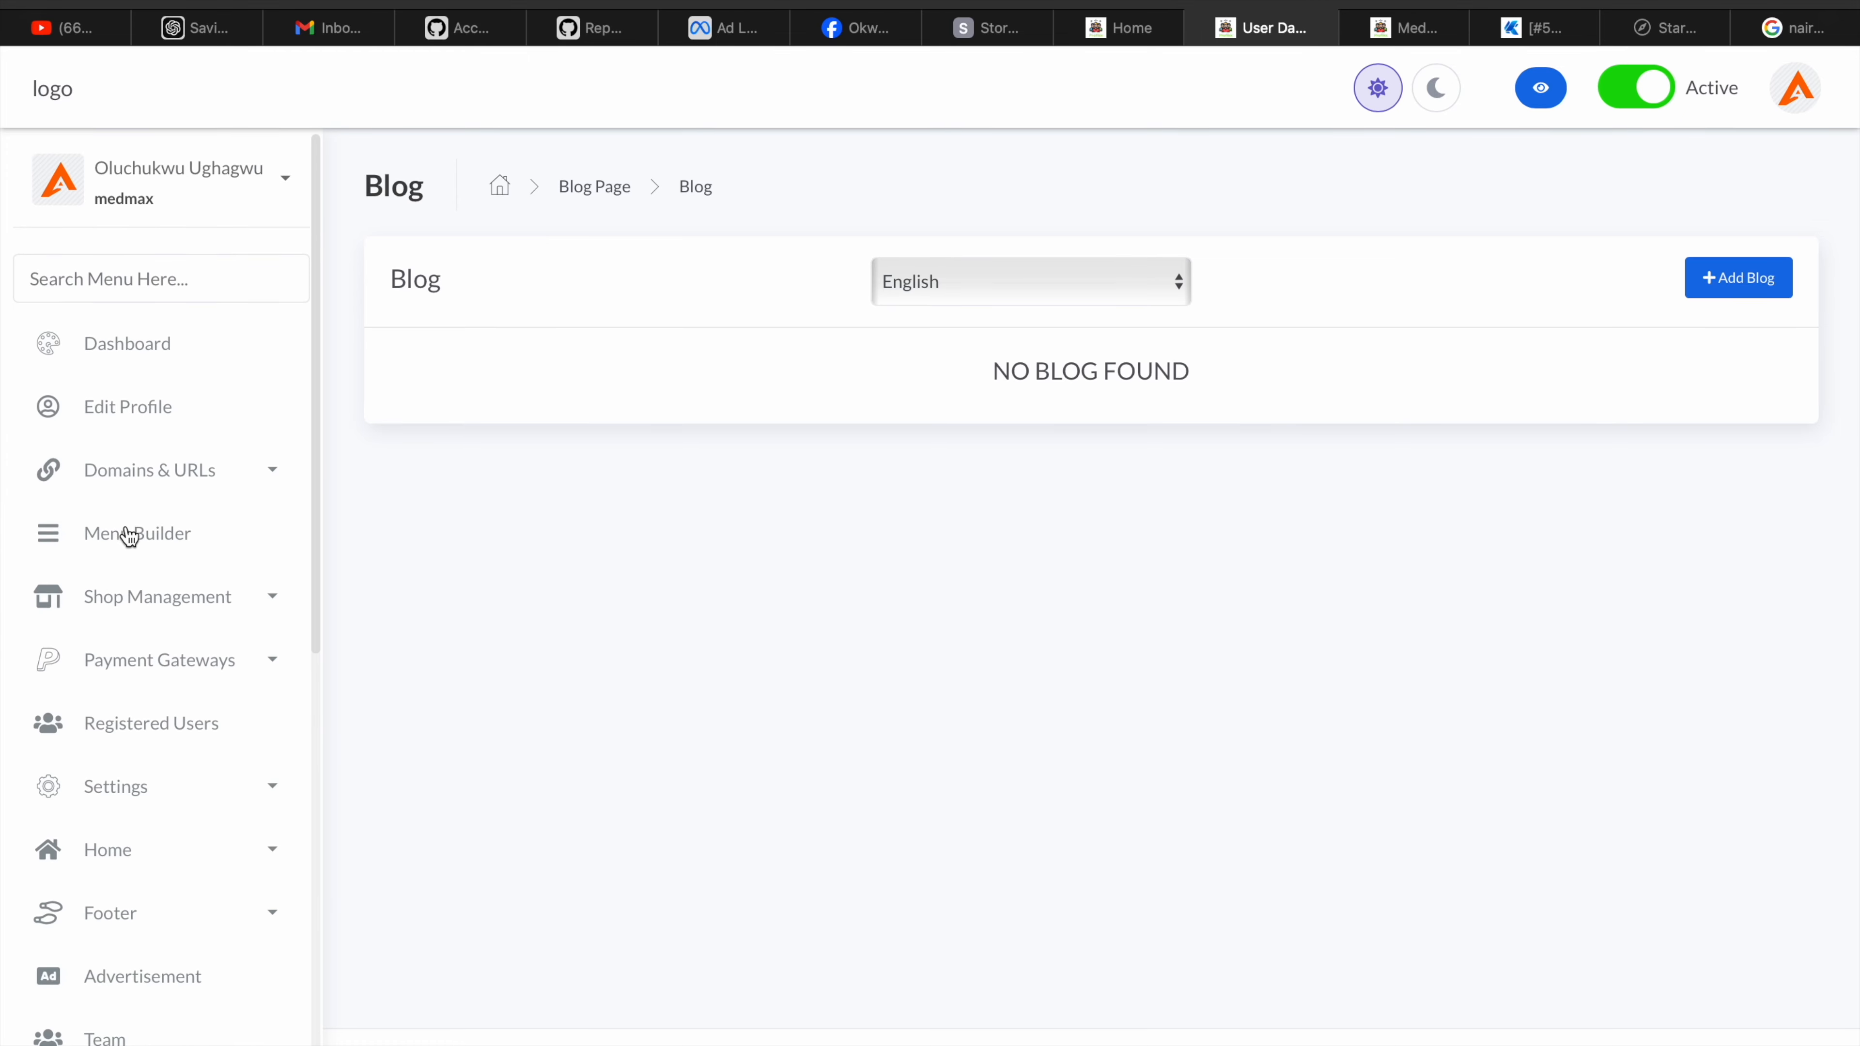